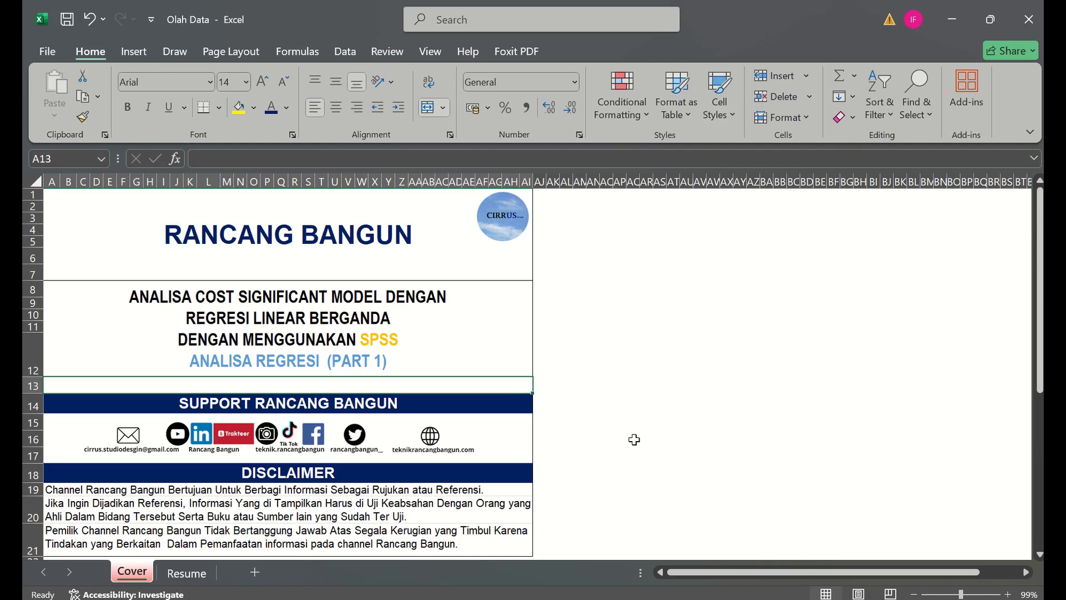
- Open the Resume sheet and view the project cost table in its first rows
{"action": "left_click", "coordinate": [186, 578]}
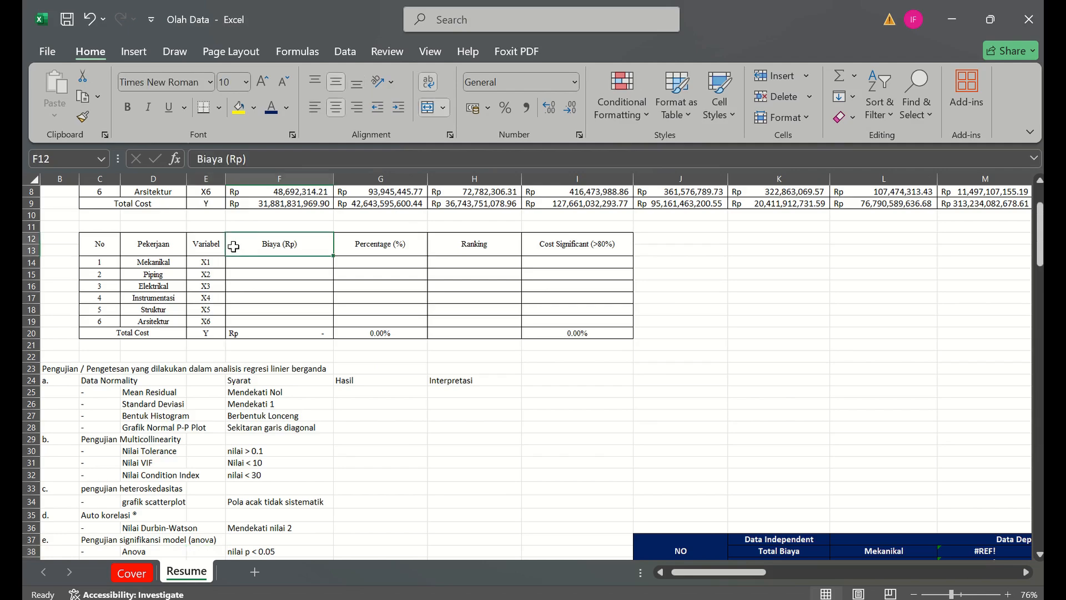
{"action": "key", "text": "Up"}
{"action": "key", "text": "Up"}
{"action": "key", "text": "Up"}
{"action": "key", "text": "Up"}
{"action": "key", "text": "Up"}
{"action": "key", "text": "Up"}
{"action": "key", "text": "Up"}
{"action": "key", "text": "Up"}
{"action": "key", "text": "Up"}
{"action": "key", "text": "Up"}
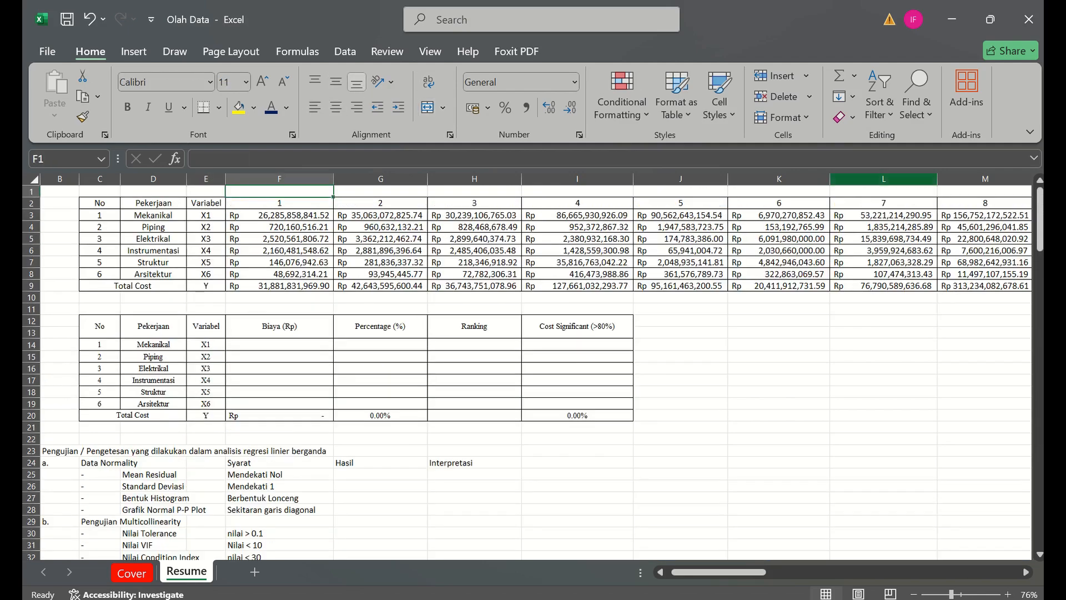
- Examine the definition in section 2.1.5 Cost Significant Model on the Resume sheet, enlarged enough to read
{"action": "left_click_drag", "start_coordinate": [1039, 247], "coordinate": [1039, 373]}
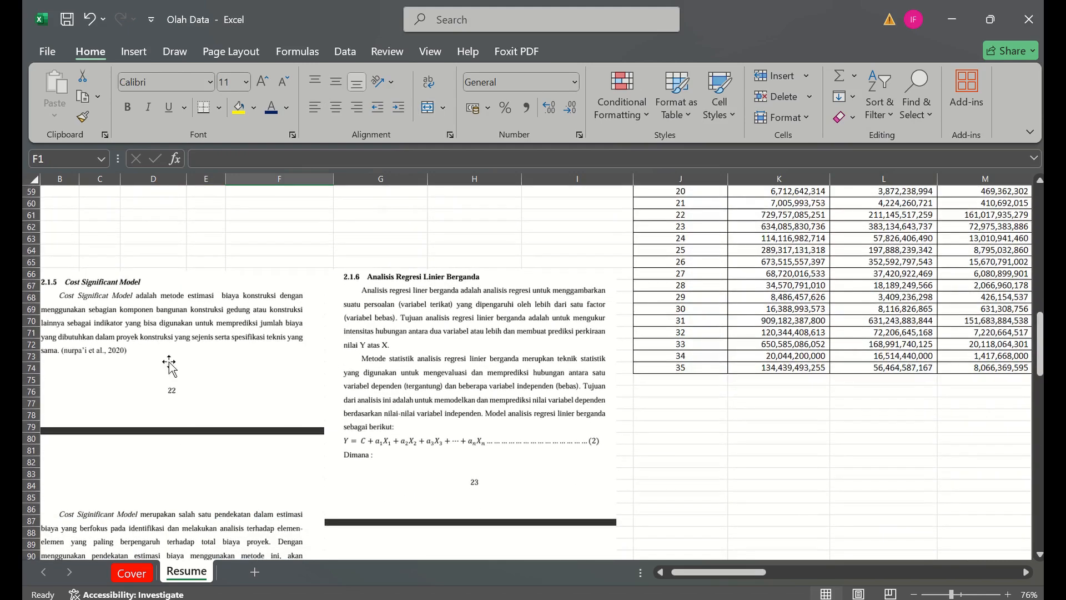
{"action": "left_click", "coordinate": [154, 239]}
{"action": "key", "text": "Left"}
{"action": "key", "text": "Left"}
{"action": "key", "text": "Left"}
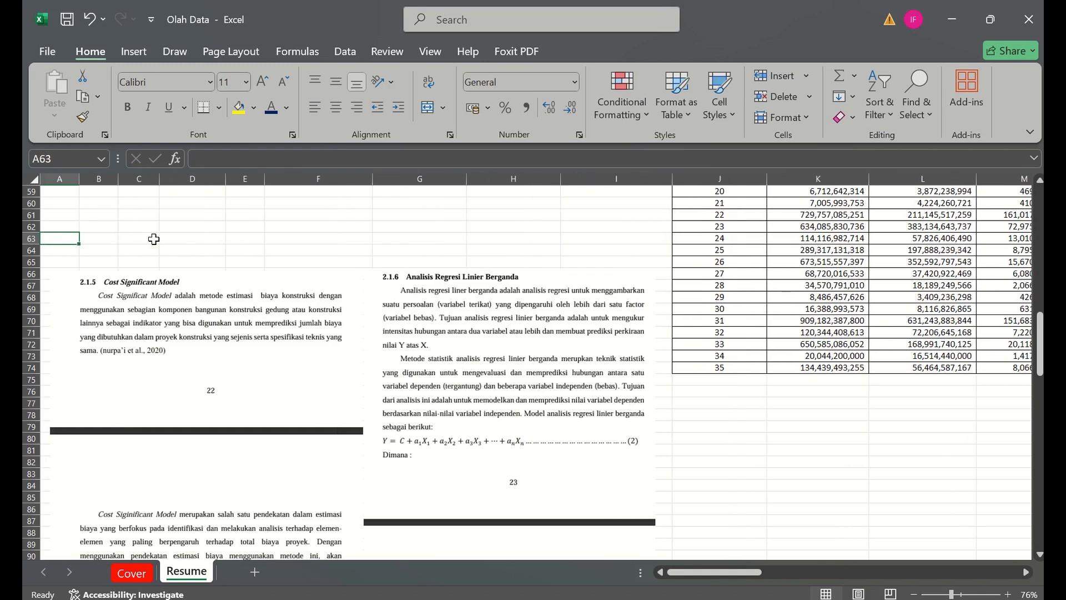
{"action": "key", "text": "Down"}
{"action": "key", "text": "Down"}
{"action": "key", "text": "Down"}
{"action": "key", "text": "Down"}
{"action": "key", "text": "Down"}
{"action": "key", "text": "Down"}
{"action": "key", "text": "Down"}
{"action": "key", "text": "Down"}
{"action": "key", "text": "Down"}
{"action": "key", "text": "Down"}
{"action": "key", "text": "Down"}
{"action": "key", "text": "Down"}
{"action": "key", "text": "Down"}
{"action": "key", "text": "Down"}
{"action": "key", "text": "Down"}
{"action": "key", "text": "Down"}
{"action": "key", "text": "Down"}
{"action": "key", "text": "Down"}
{"action": "key", "text": "Down"}
{"action": "key", "text": "Down"}
{"action": "key", "text": "Down"}
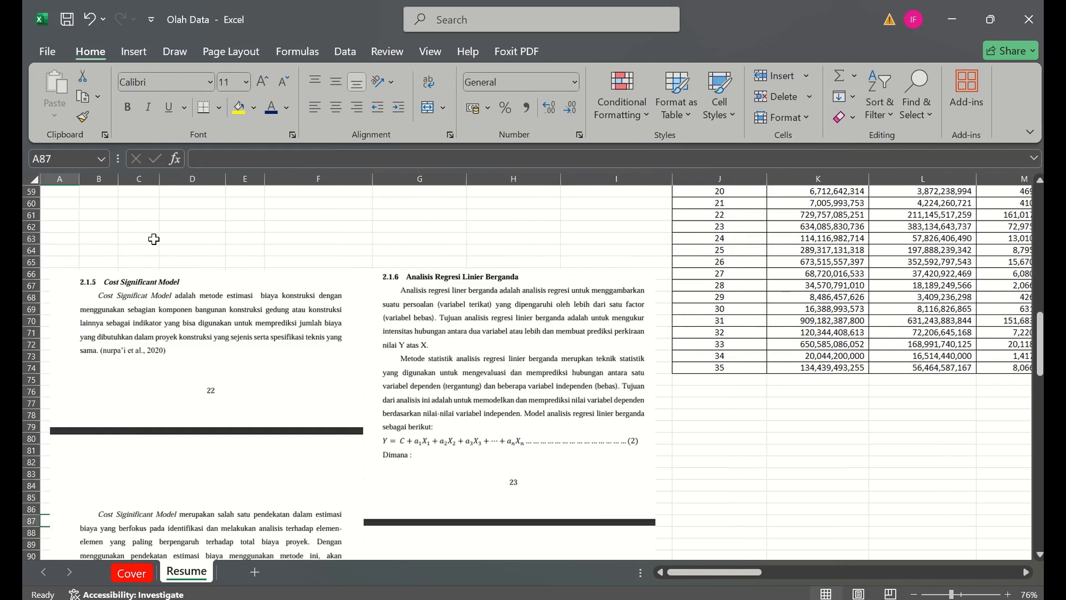
{"action": "key", "text": "Down"}
{"action": "key", "text": "Down"}
{"action": "key", "text": "Down"}
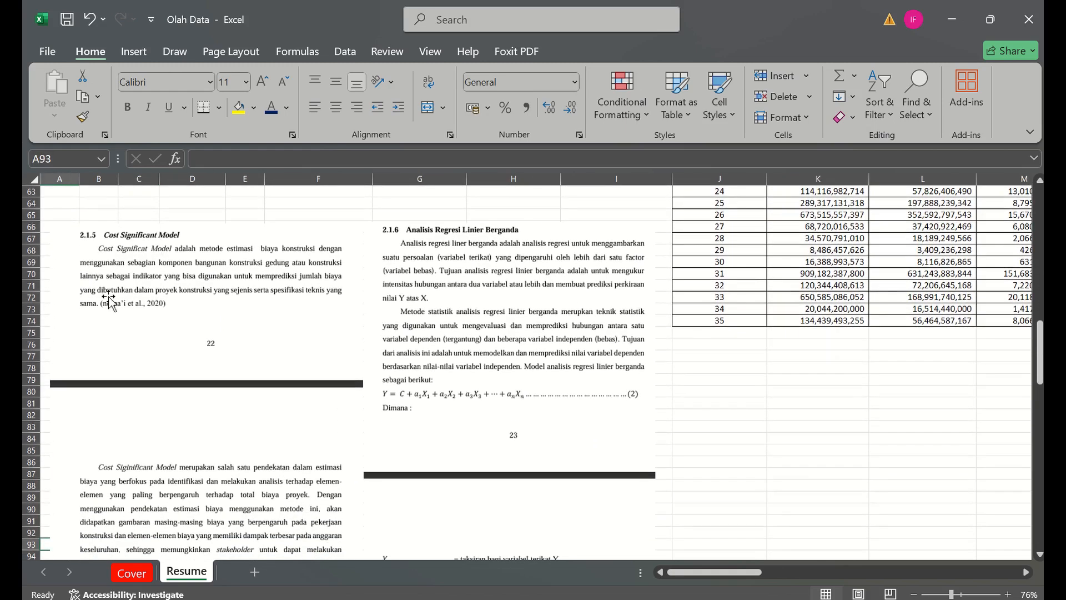
{"action": "scroll", "coordinate": [110, 300], "scroll_direction": "up", "scroll_amount": 2}
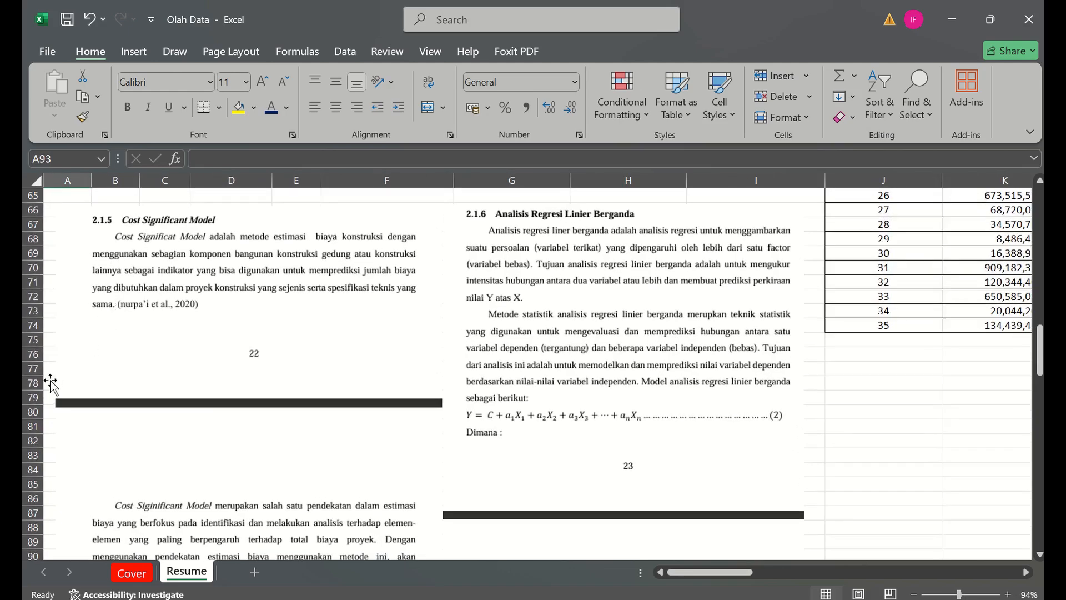
{"action": "left_click", "coordinate": [47, 399]}
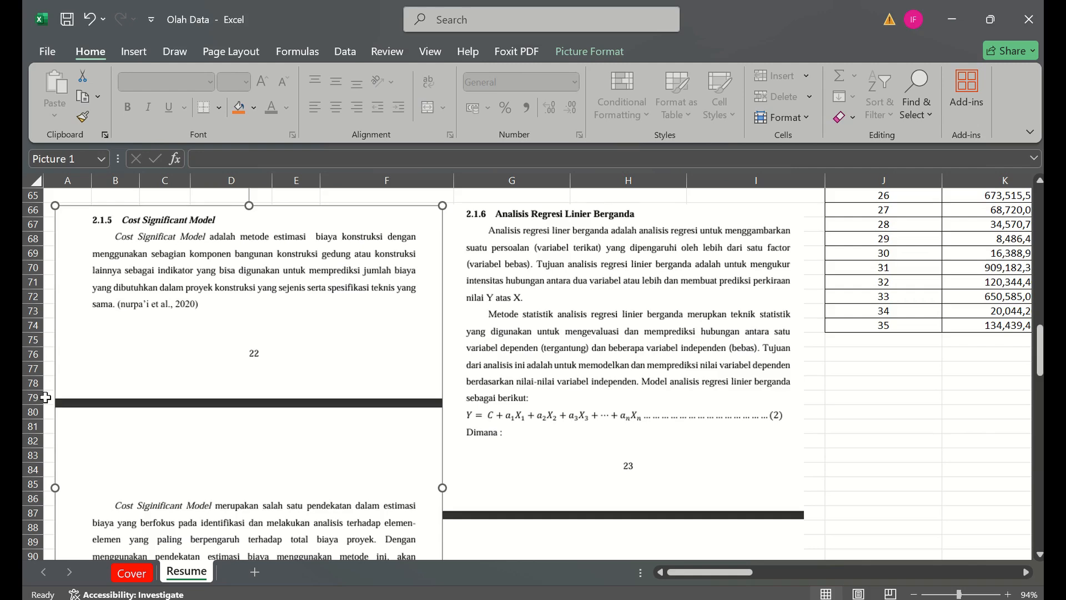
{"action": "left_click", "coordinate": [45, 397]}
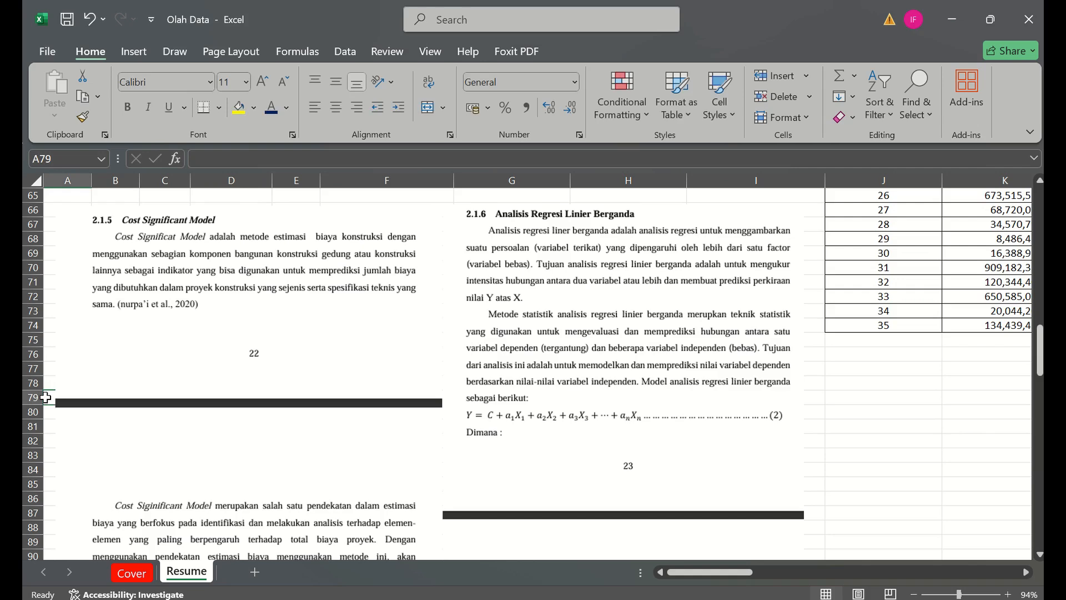
{"action": "key", "text": "Up"}
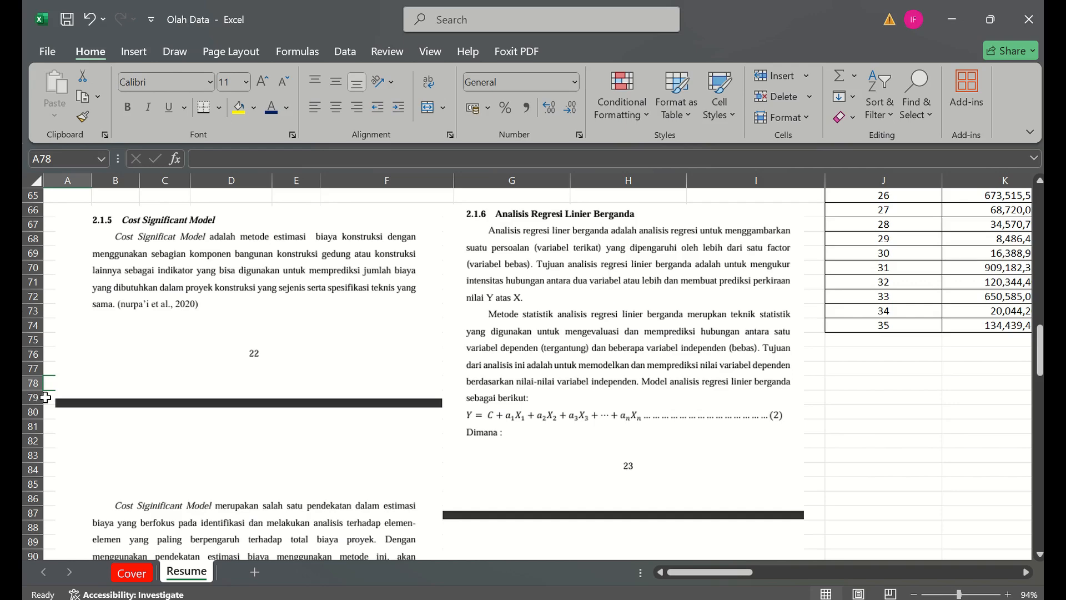
{"action": "key", "text": "Down"}
{"action": "key", "text": "Down"}
{"action": "key", "text": "Down"}
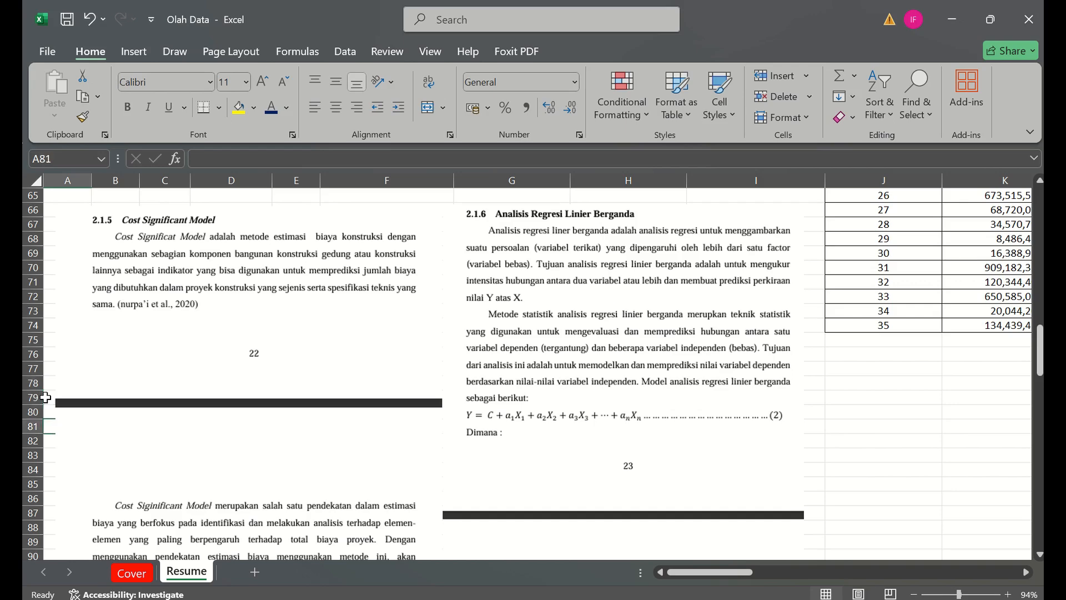
{"action": "key", "text": "Down"}
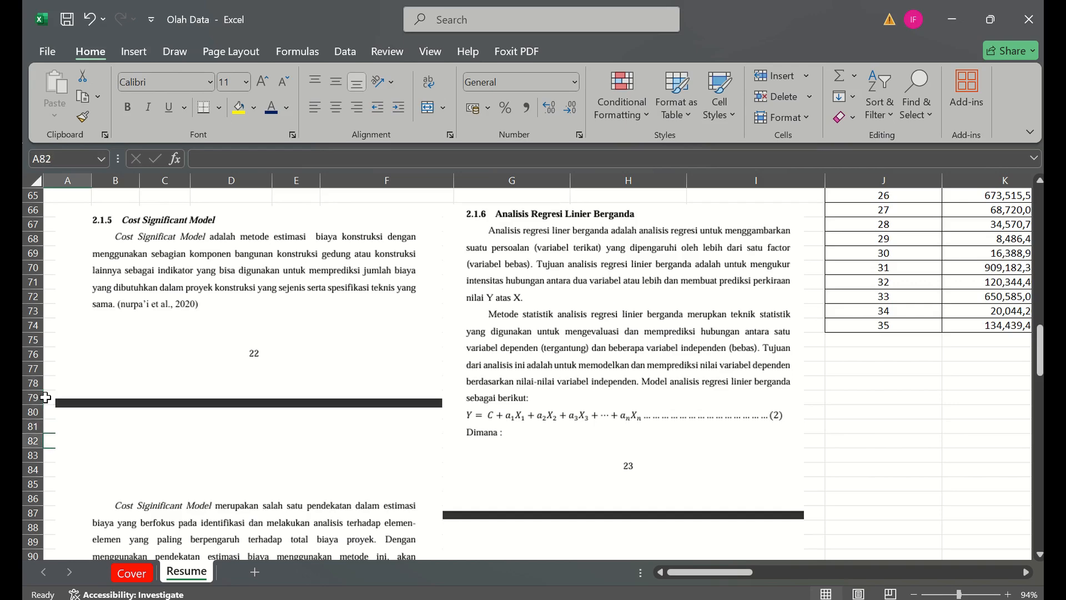
{"action": "key", "text": "Down"}
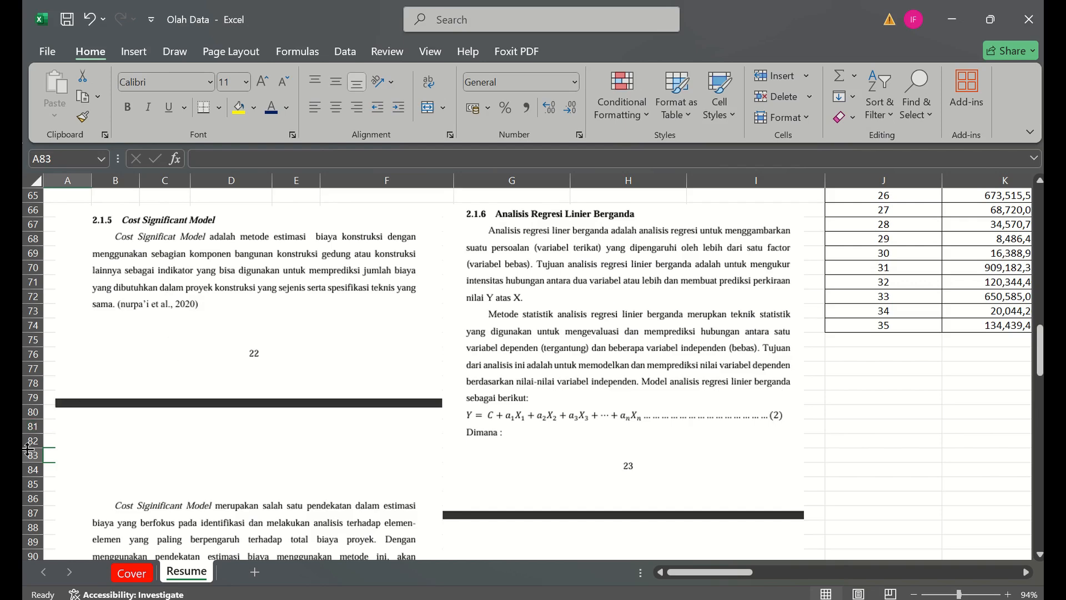
- Read the continued Cost Significant Model text, covering its historical cost basis and the use of multiple linear regression
{"action": "left_click", "coordinate": [48, 472]}
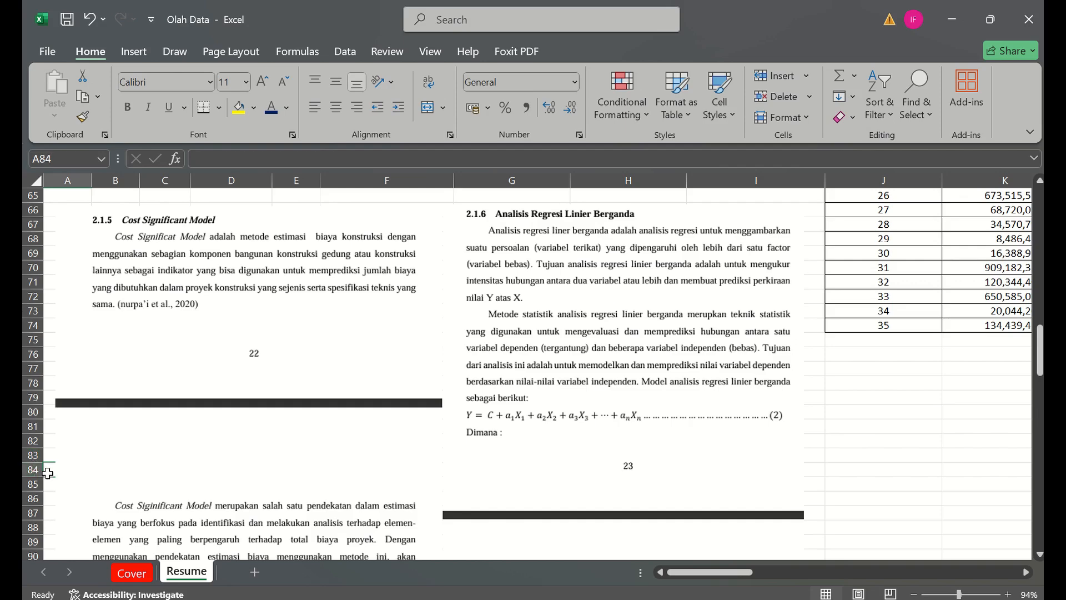
{"action": "key", "text": "Down"}
{"action": "key", "text": "Down"}
{"action": "key", "text": "Down"}
{"action": "key", "text": "Down"}
{"action": "key", "text": "Down"}
{"action": "key", "text": "Down"}
{"action": "key", "text": "Down"}
{"action": "key", "text": "Down"}
{"action": "key", "text": "Down"}
{"action": "key", "text": "Down"}
{"action": "key", "text": "Down"}
{"action": "key", "text": "Down"}
{"action": "key", "text": "Down"}
{"action": "key", "text": "Down"}
{"action": "key", "text": "Down"}
{"action": "key", "text": "Down"}
{"action": "key", "text": "Down"}
{"action": "key", "text": "Down"}
{"action": "key", "text": "Down"}
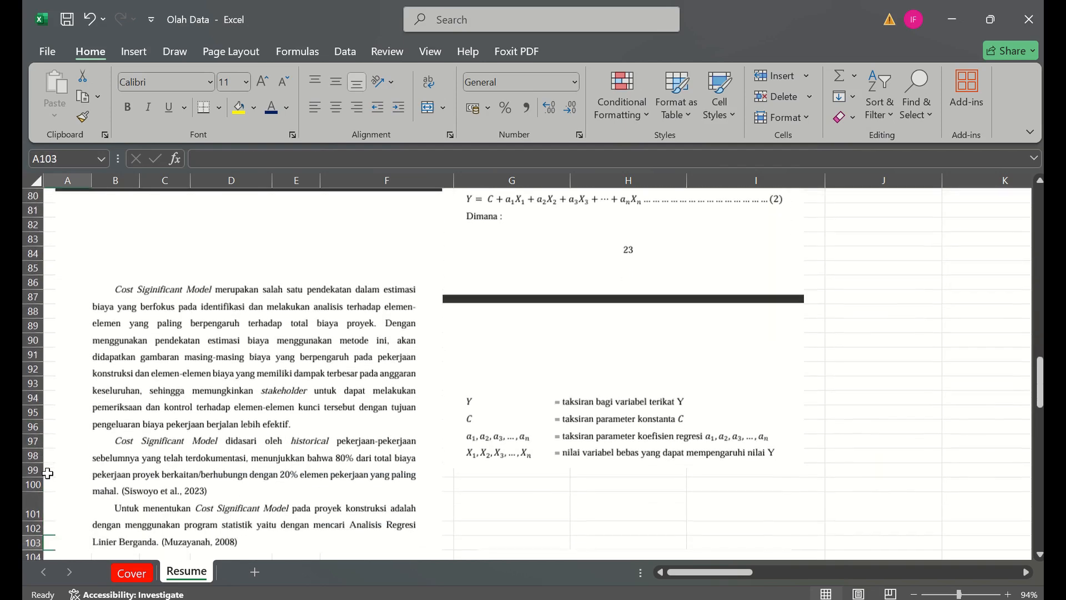
{"action": "key", "text": "Down"}
{"action": "key", "text": "Down"}
{"action": "key", "text": "Down"}
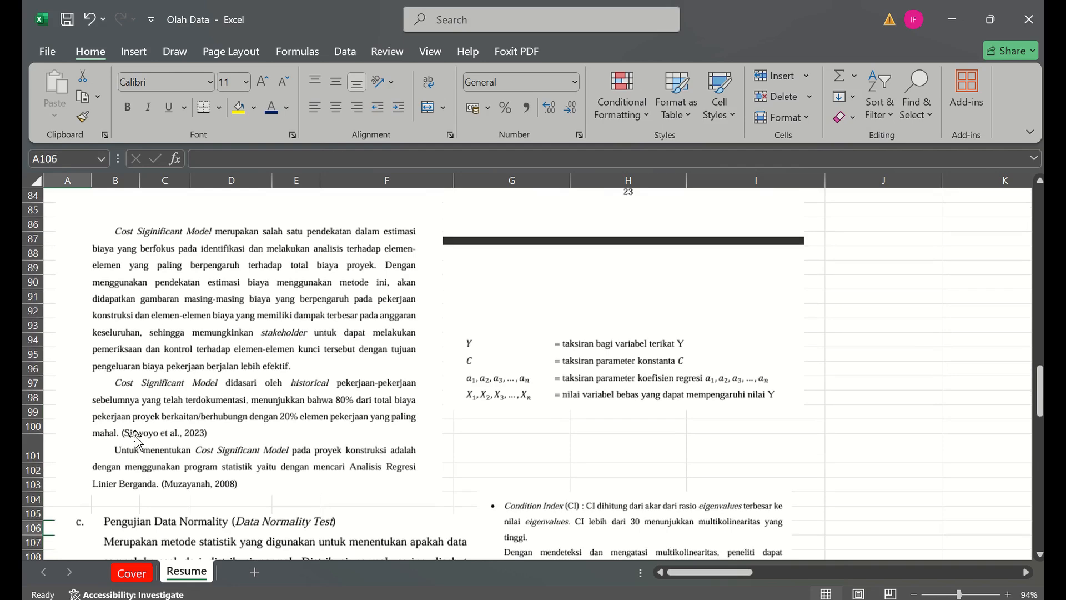
{"action": "key", "text": "Up"}
{"action": "key", "text": "Up"}
{"action": "key", "text": "Up"}
{"action": "key", "text": "Up"}
{"action": "key", "text": "Up"}
{"action": "key", "text": "Up"}
{"action": "key", "text": "Up"}
{"action": "key", "text": "Up"}
{"action": "key", "text": "Up"}
{"action": "key", "text": "Up"}
{"action": "key", "text": "Up"}
{"action": "key", "text": "Up"}
{"action": "key", "text": "Up"}
{"action": "key", "text": "Up"}
{"action": "key", "text": "Up"}
{"action": "key", "text": "Up"}
{"action": "key", "text": "Up"}
{"action": "key", "text": "Up"}
{"action": "key", "text": "Up"}
{"action": "key", "text": "Up"}
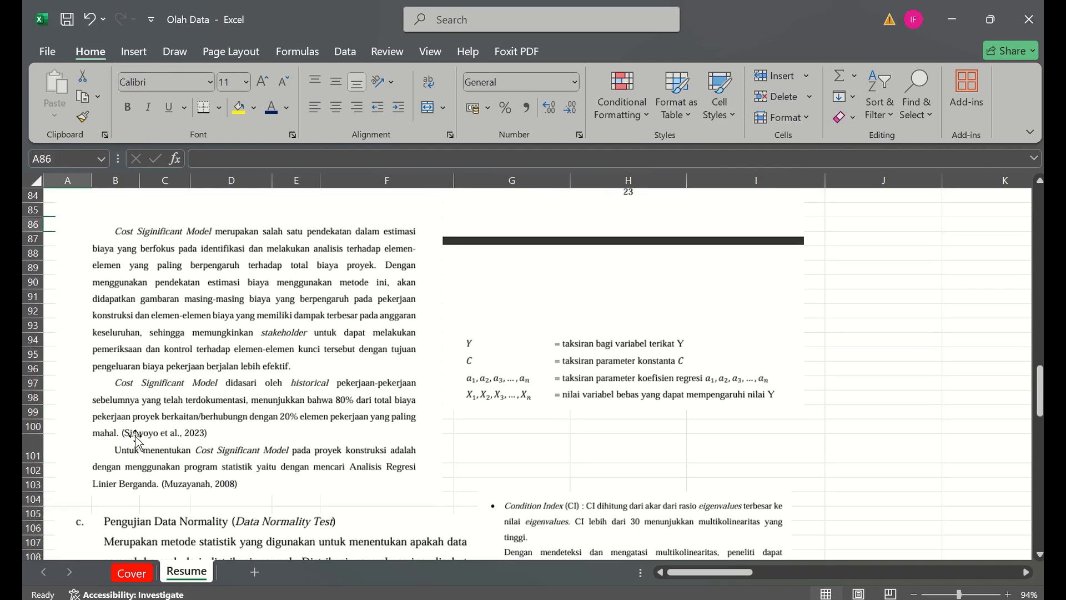
{"action": "key", "text": "Up"}
{"action": "key", "text": "Up"}
{"action": "key", "text": "Up"}
{"action": "key", "text": "Up"}
{"action": "key", "text": "Up"}
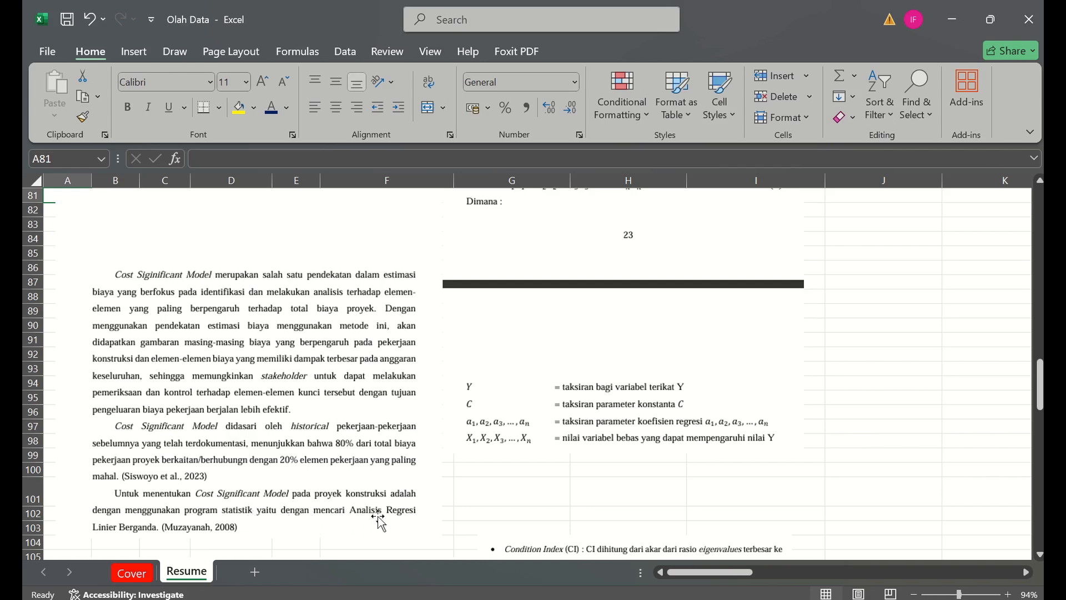
- Read section 2.1.6 Analisis Regresi Linier Berganda, including the regression equation and the definitions of its variables
{"action": "left_click_drag", "start_coordinate": [1042, 393], "coordinate": [1041, 353]}
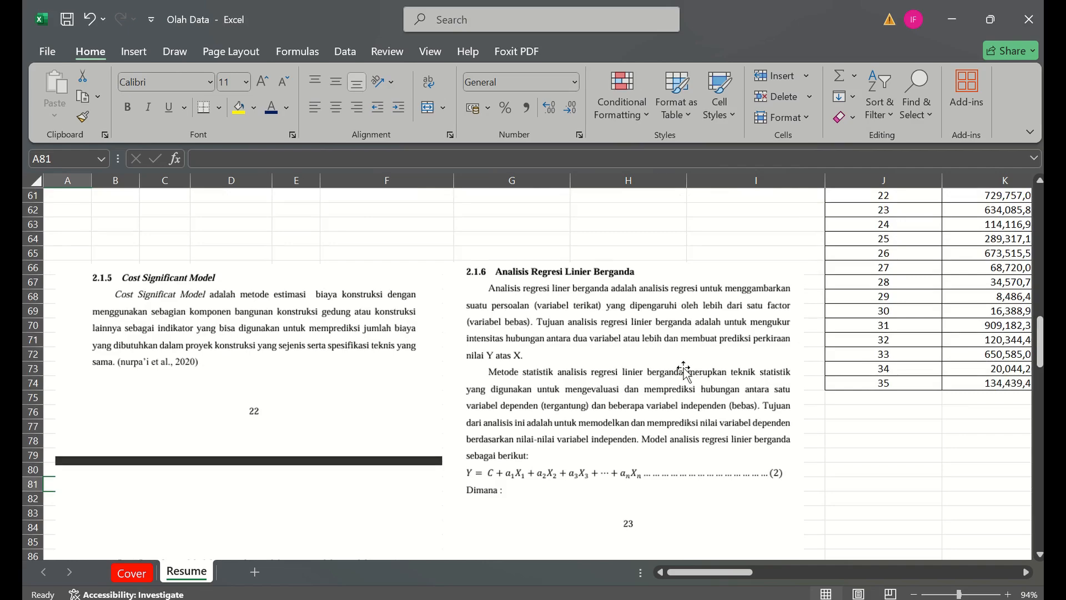
{"action": "scroll", "coordinate": [685, 374], "scroll_direction": "up", "scroll_amount": 3, "text": "ctrl"}
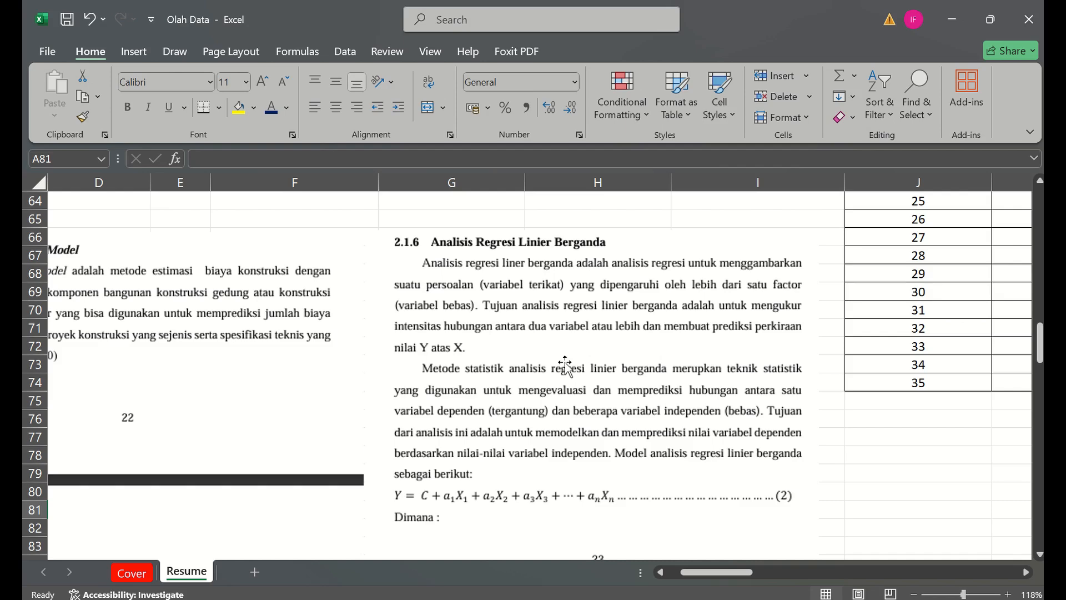
{"action": "left_click_drag", "start_coordinate": [1037, 367], "coordinate": [1040, 350]}
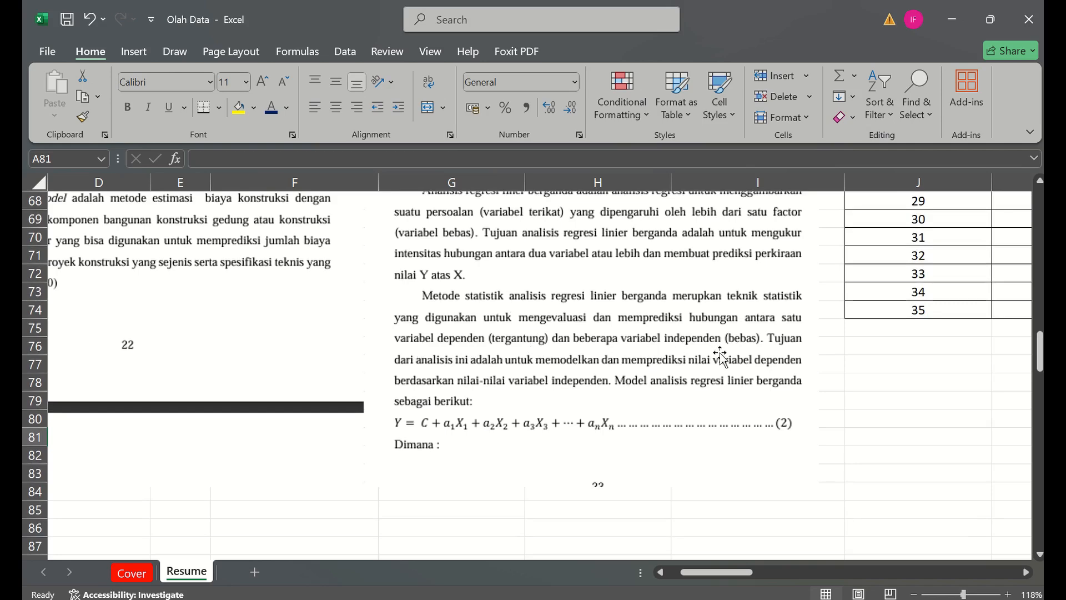
{"action": "left_click_drag", "start_coordinate": [1040, 351], "coordinate": [1040, 361]}
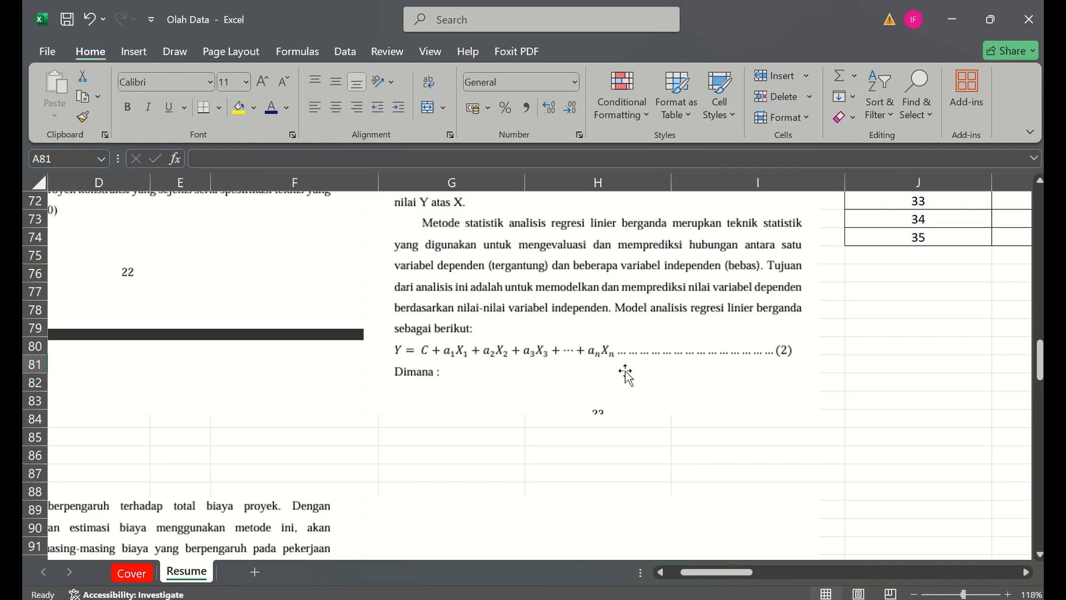
{"action": "left_click_drag", "start_coordinate": [1042, 374], "coordinate": [1042, 406]}
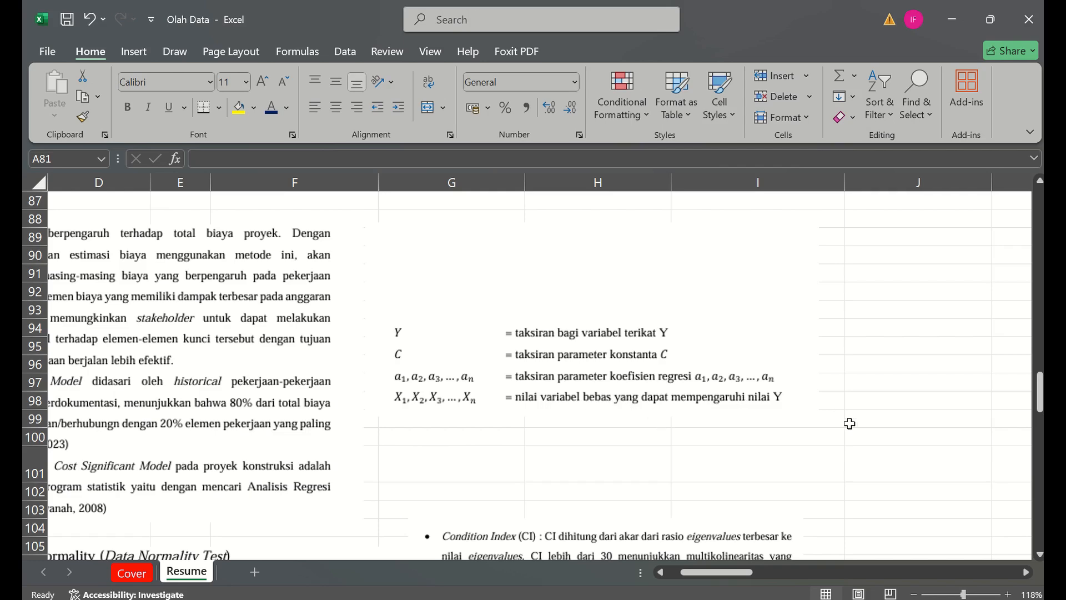
- Return to the start of the Resume sheet and examine the project cost table and the blank cost-significance table below it
{"action": "left_click_drag", "start_coordinate": [1040, 391], "coordinate": [1040, 337]}
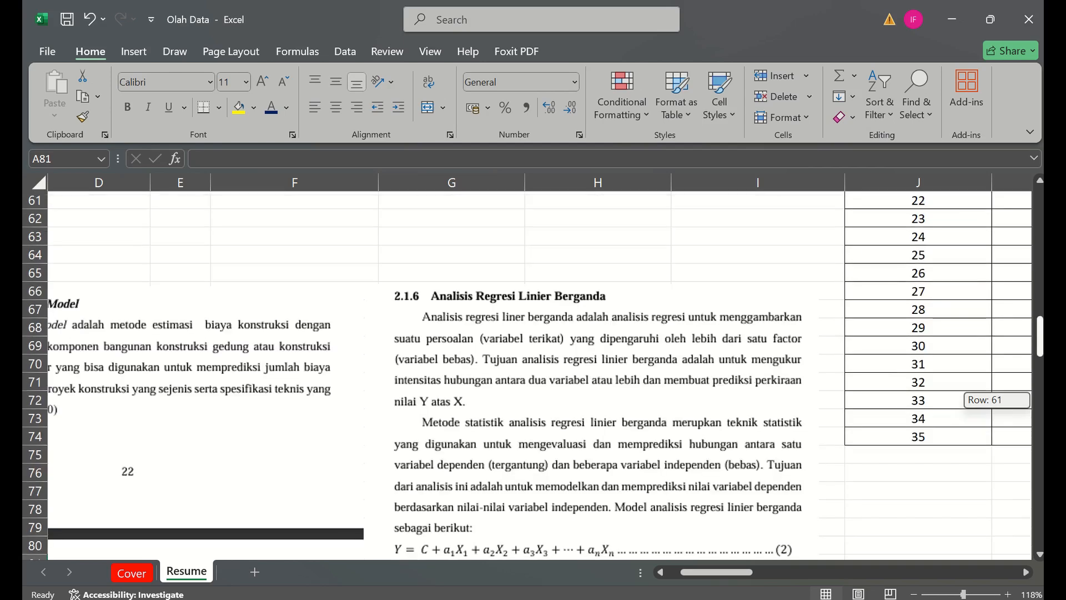
{"action": "scroll", "coordinate": [628, 248], "scroll_direction": "down", "scroll_amount": 2}
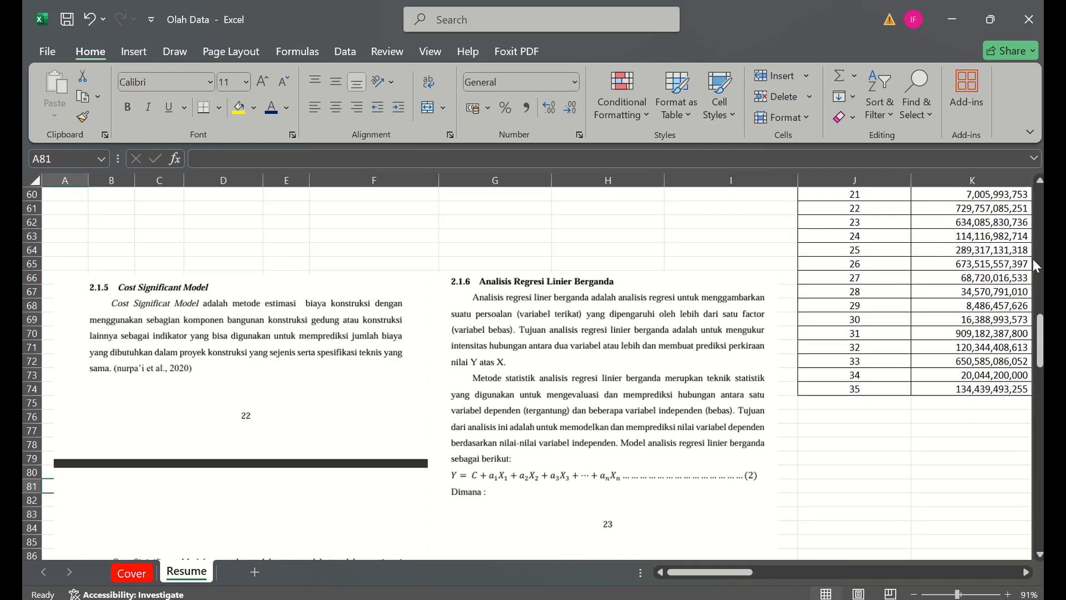
{"action": "left_click", "coordinate": [1038, 250]}
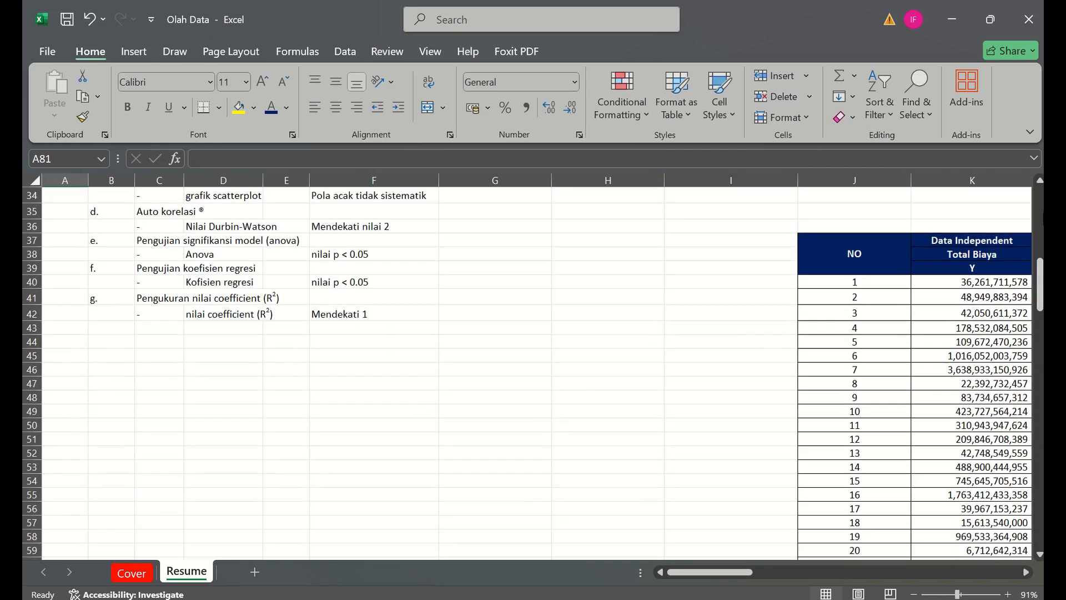
{"action": "left_click", "coordinate": [1040, 219]}
{"action": "left_click_drag", "start_coordinate": [1040, 219], "coordinate": [1040, 192]}
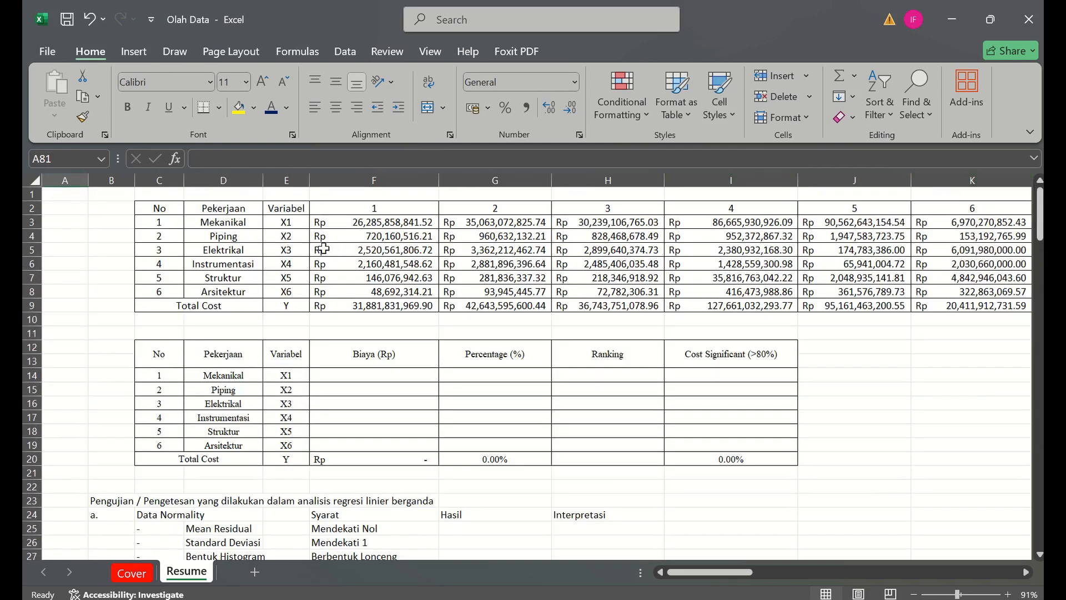
{"action": "scroll", "coordinate": [324, 249], "scroll_direction": "up", "scroll_amount": 2}
{"action": "left_click", "coordinate": [313, 287]}
{"action": "key", "text": "Down"}
{"action": "key", "text": "Down"}
{"action": "key", "text": "Down"}
{"action": "key", "text": "Down"}
{"action": "key", "text": "Down"}
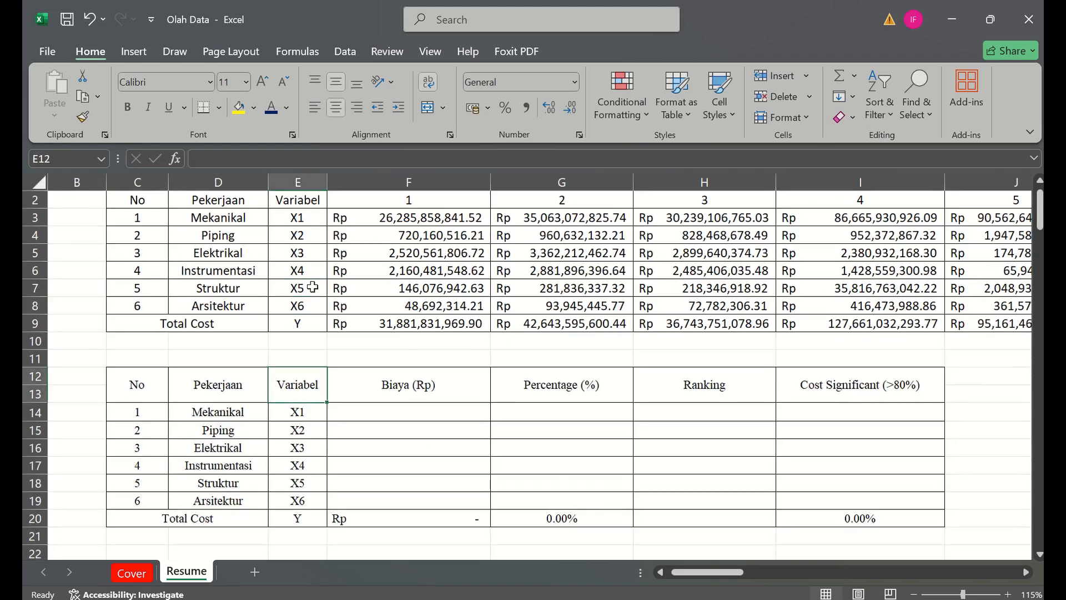
{"action": "key", "text": "Down"}
{"action": "key", "text": "Down"}
{"action": "key", "text": "Down"}
{"action": "key", "text": "Down"}
{"action": "key", "text": "Down"}
{"action": "key", "text": "Down"}
{"action": "key", "text": "Down"}
{"action": "key", "text": "Down"}
{"action": "key", "text": "Down"}
{"action": "key", "text": "Down"}
{"action": "key", "text": "Up"}
{"action": "key", "text": "Up"}
{"action": "key", "text": "Up"}
{"action": "key", "text": "Up"}
{"action": "key", "text": "Up"}
{"action": "key", "text": "Up"}
{"action": "key", "text": "Up"}
{"action": "key", "text": "Up"}
{"action": "key", "text": "Up"}
{"action": "key", "text": "Up"}
{"action": "key", "text": "Up"}
{"action": "key", "text": "Up"}
{"action": "key", "text": "Up"}
{"action": "key", "text": "Up"}
{"action": "key", "text": "Up"}
{"action": "key", "text": "Up"}
{"action": "key", "text": "Up"}
{"action": "key", "text": "Up"}
{"action": "key", "text": "Up"}
{"action": "key", "text": "Up"}
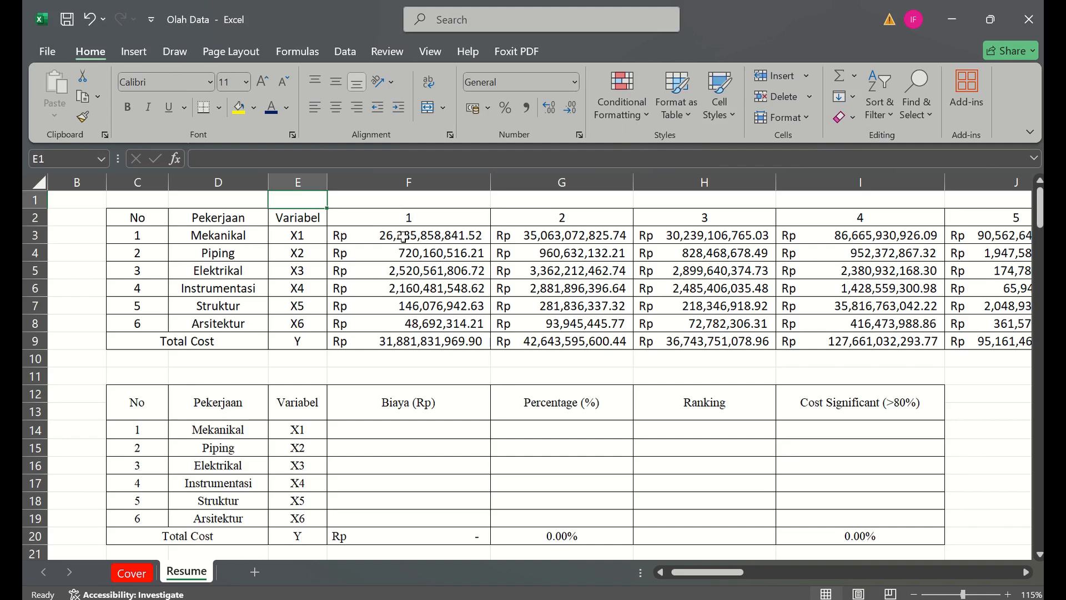
- Check the project number headings across row 2 of the cost table through to its last column
{"action": "left_click", "coordinate": [443, 228]}
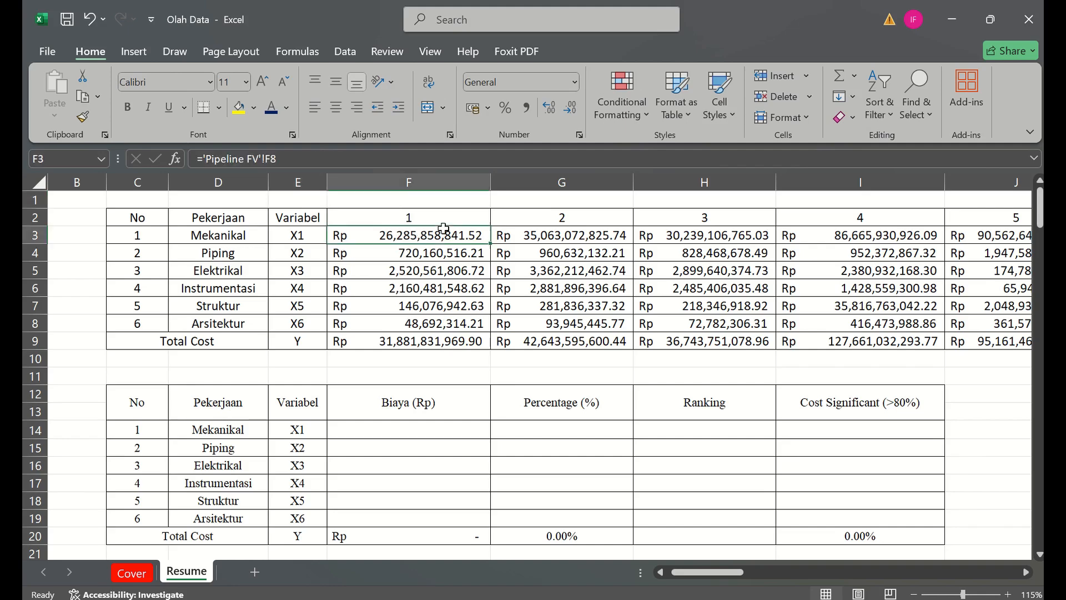
{"action": "key", "text": "Up"}
{"action": "key", "text": "Right"}
{"action": "key", "text": "Right"}
{"action": "key", "text": "Right"}
{"action": "key", "text": "Right"}
{"action": "key", "text": "Right"}
{"action": "key", "text": "Right"}
{"action": "key", "text": "Right"}
{"action": "key", "text": "Right"}
{"action": "key", "text": "Right"}
{"action": "key", "text": "Right"}
{"action": "key", "text": "Right"}
{"action": "key", "text": "Right"}
{"action": "key", "text": "Right"}
{"action": "key", "text": "Right"}
{"action": "key", "text": "Right"}
{"action": "key", "text": "Right"}
{"action": "key", "text": "Right"}
{"action": "key", "text": "Right"}
{"action": "key", "text": "Right"}
{"action": "key", "text": "Right"}
{"action": "key", "text": "Right"}
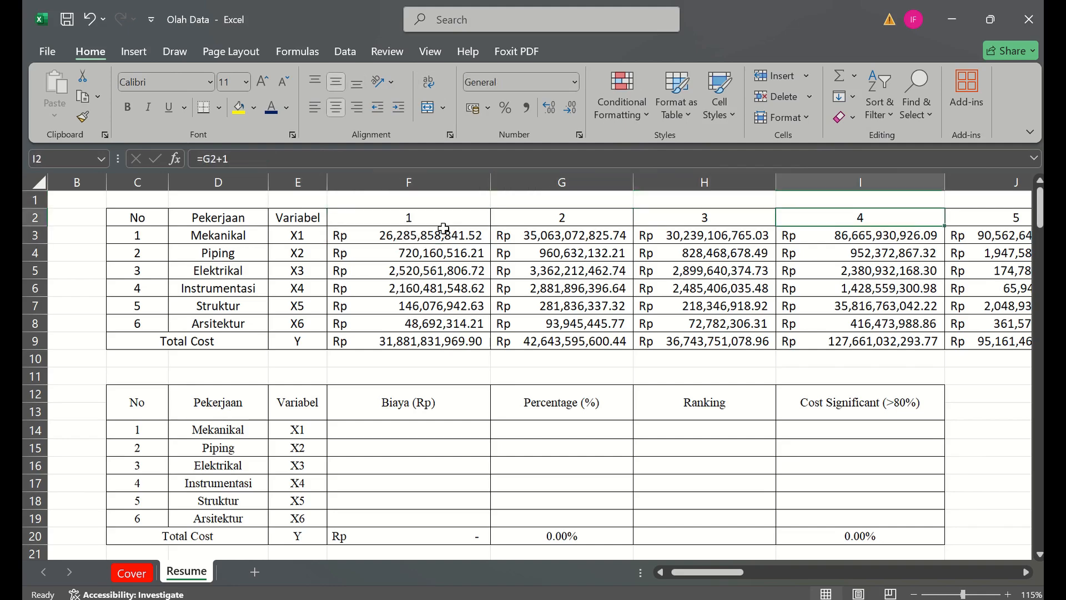
{"action": "key", "text": "Right"}
{"action": "key", "text": "Right"}
{"action": "key", "text": "Right"}
{"action": "key", "text": "Right"}
{"action": "key", "text": "Right"}
{"action": "key", "text": "Right"}
{"action": "key", "text": "Right"}
{"action": "key", "text": "Right"}
{"action": "key", "text": "Left"}
{"action": "key", "text": "Left"}
{"action": "key", "text": "Left"}
{"action": "key", "text": "Left"}
{"action": "key", "text": "Left"}
{"action": "key", "text": "Left"}
{"action": "key", "text": "Left"}
{"action": "key", "text": "Left"}
{"action": "key", "text": "Left"}
{"action": "key", "text": "Left"}
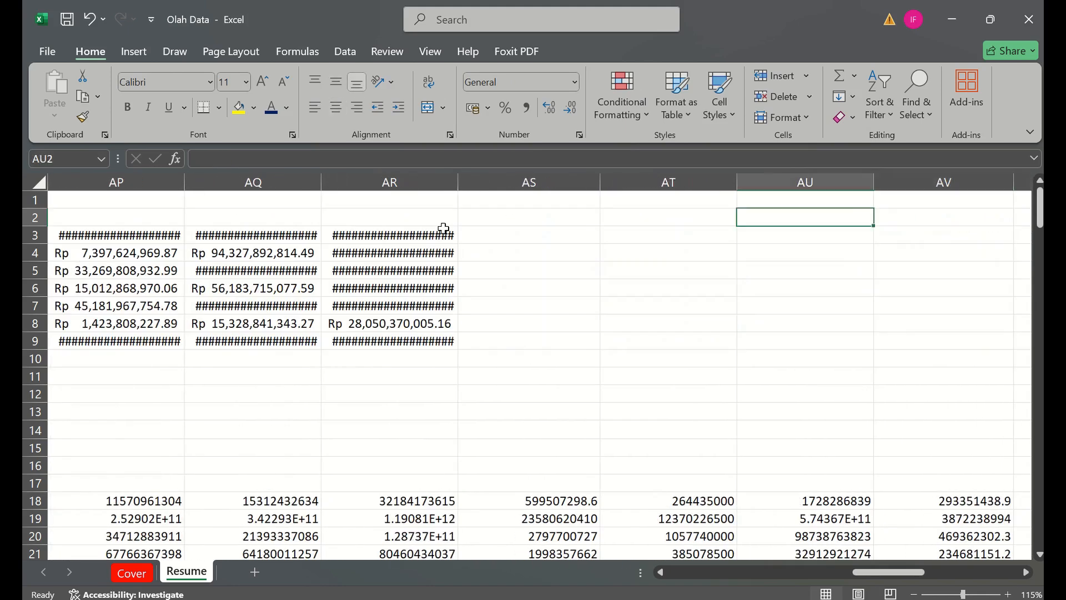
- Clear the stray values beyond the cost table in cells AP1:AR10
{"action": "left_click", "coordinate": [596, 202]}
{"action": "left_click_drag", "start_coordinate": [611, 235], "coordinate": [918, 352]}
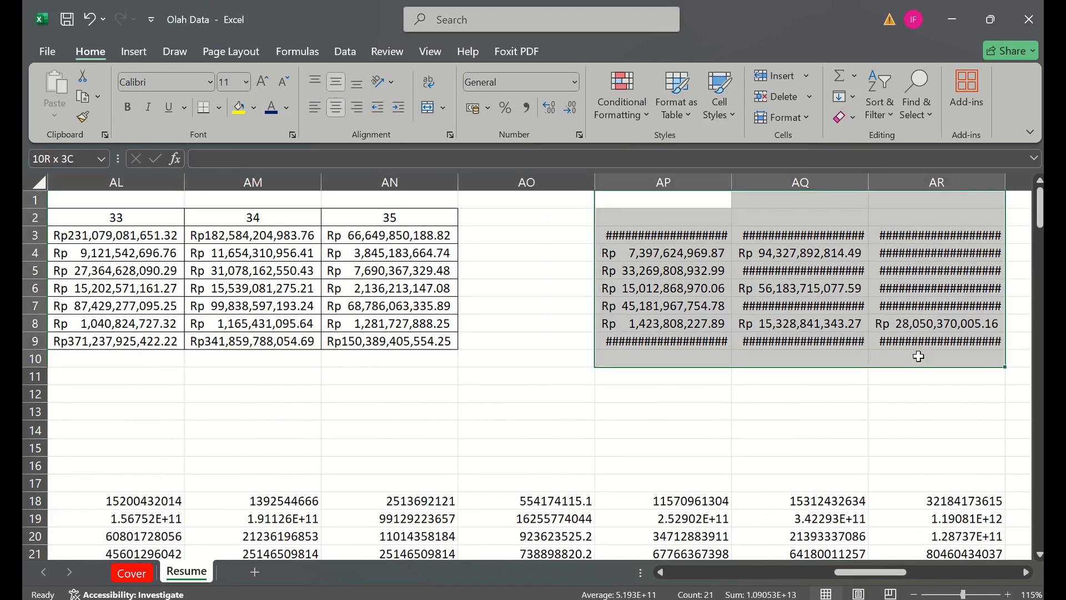
{"action": "key", "text": "Delete"}
{"action": "key", "text": "Down"}
{"action": "key", "text": "Left"}
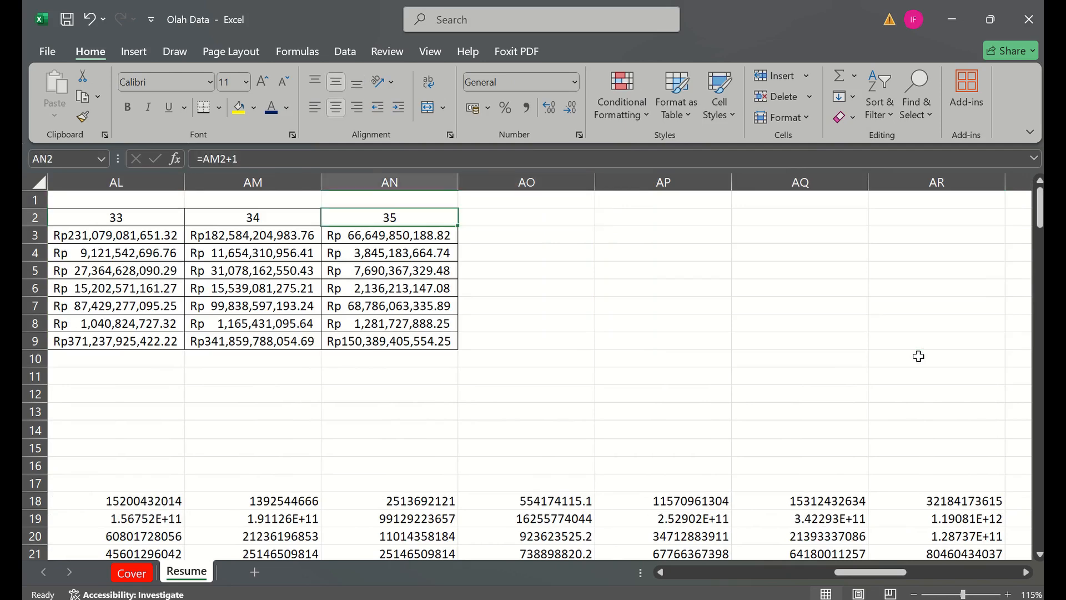
{"action": "key", "text": "Left"}
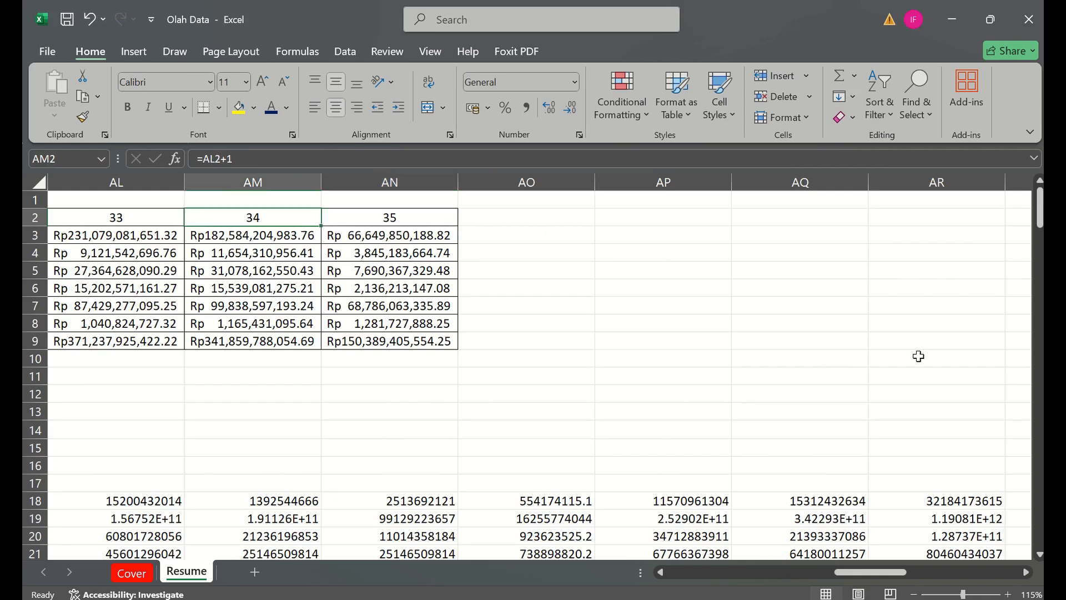
- Return to the start of the Resume sheet and review the cost table and the blank Biaya, Percentage, Ranking and Cost Significant columns
{"action": "key", "text": "Left"}
{"action": "key", "text": "Left"}
{"action": "key", "text": "Left"}
{"action": "key", "text": "Left"}
{"action": "key", "text": "Left"}
{"action": "key", "text": "Left"}
{"action": "key", "text": "Left"}
{"action": "key", "text": "Left"}
{"action": "key", "text": "Left"}
{"action": "key", "text": "Left"}
{"action": "key", "text": "Left"}
{"action": "key", "text": "Left"}
{"action": "key", "text": "Left"}
{"action": "key", "text": "Left"}
{"action": "key", "text": "Left"}
{"action": "key", "text": "Left"}
{"action": "key", "text": "Left"}
{"action": "key", "text": "Left"}
{"action": "key", "text": "Left"}
{"action": "key", "text": "Left"}
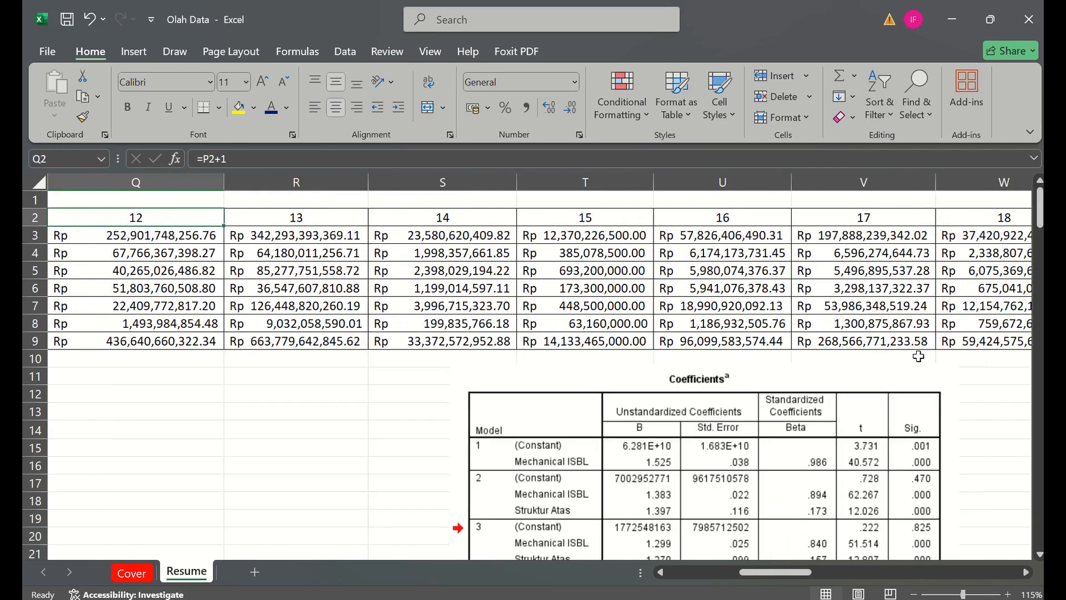
{"action": "key", "text": "Left"}
{"action": "key", "text": "Left"}
{"action": "key", "text": "Left"}
{"action": "key", "text": "Left"}
{"action": "key", "text": "Left"}
{"action": "key", "text": "Left"}
{"action": "key", "text": "Left"}
{"action": "key", "text": "Left"}
{"action": "key", "text": "Left"}
{"action": "key", "text": "Left"}
{"action": "key", "text": "Left"}
{"action": "key", "text": "Left"}
{"action": "key", "text": "Left"}
{"action": "key", "text": "Left"}
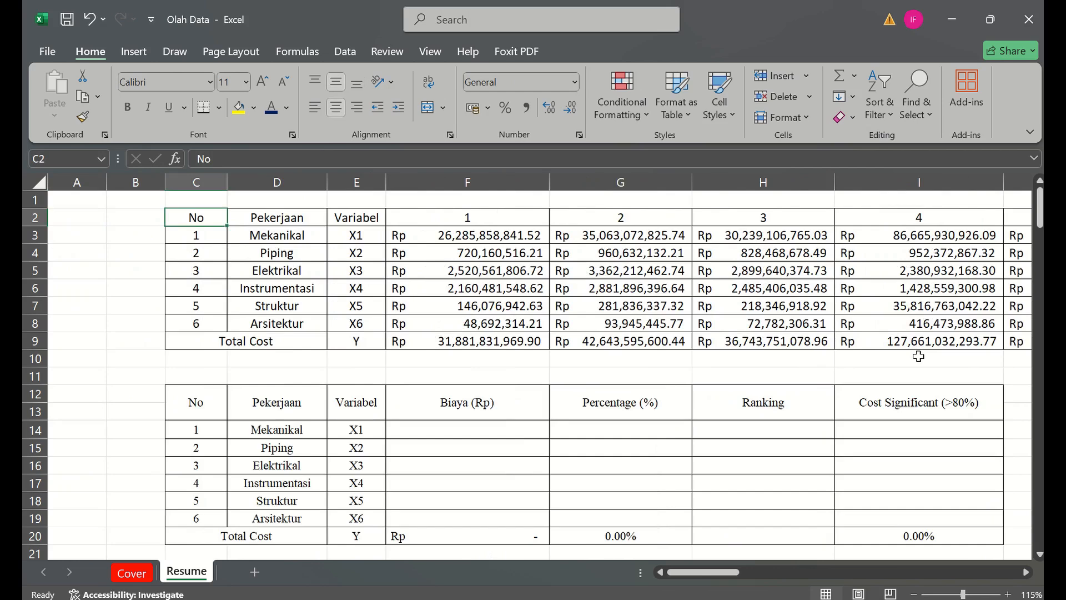
{"action": "key", "text": "Down"}
{"action": "key", "text": "Down"}
{"action": "key", "text": "Down"}
{"action": "key", "text": "Down"}
{"action": "key", "text": "Down"}
{"action": "key", "text": "Down"}
{"action": "key", "text": "Down"}
{"action": "key", "text": "Down"}
{"action": "key", "text": "Down"}
{"action": "key", "text": "Down"}
{"action": "key", "text": "Down"}
{"action": "key", "text": "Down"}
{"action": "key", "text": "Down"}
{"action": "key", "text": "Down"}
{"action": "key", "text": "Down"}
{"action": "key", "text": "Right"}
{"action": "key", "text": "Right"}
{"action": "key", "text": "Right"}
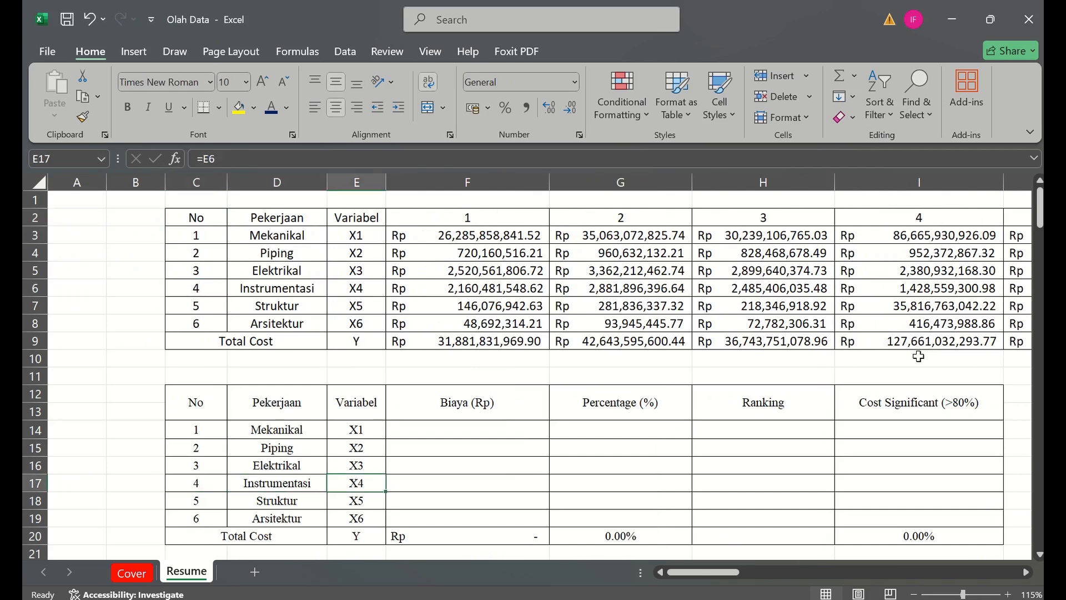
{"action": "key", "text": "Down"}
{"action": "key", "text": "Down"}
{"action": "key", "text": "Down"}
{"action": "key", "text": "Down"}
{"action": "key", "text": "Down"}
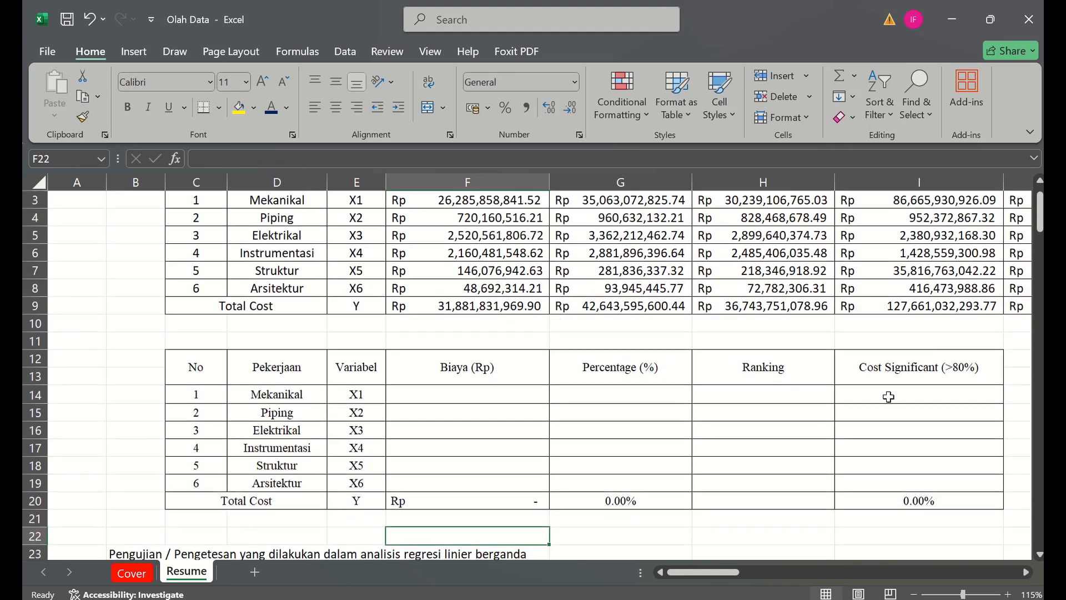
{"action": "key", "text": "Up"}
{"action": "key", "text": "Up"}
{"action": "key", "text": "Up"}
{"action": "key", "text": "Up"}
{"action": "key", "text": "Up"}
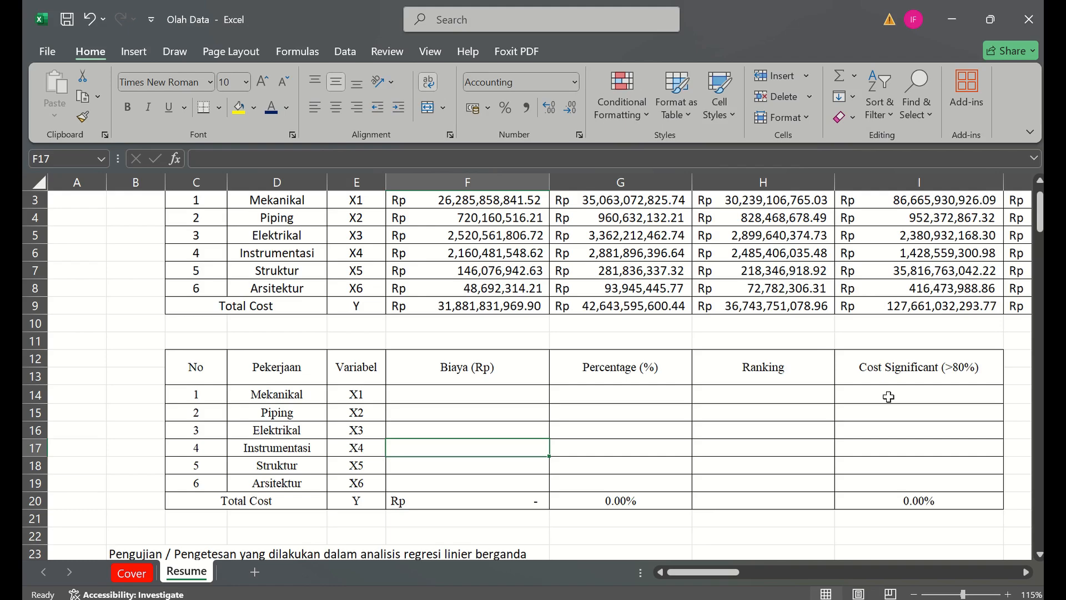
{"action": "key", "text": "Up"}
{"action": "key", "text": "Up"}
{"action": "key", "text": "Up"}
{"action": "key", "text": "Up"}
{"action": "key", "text": "Up"}
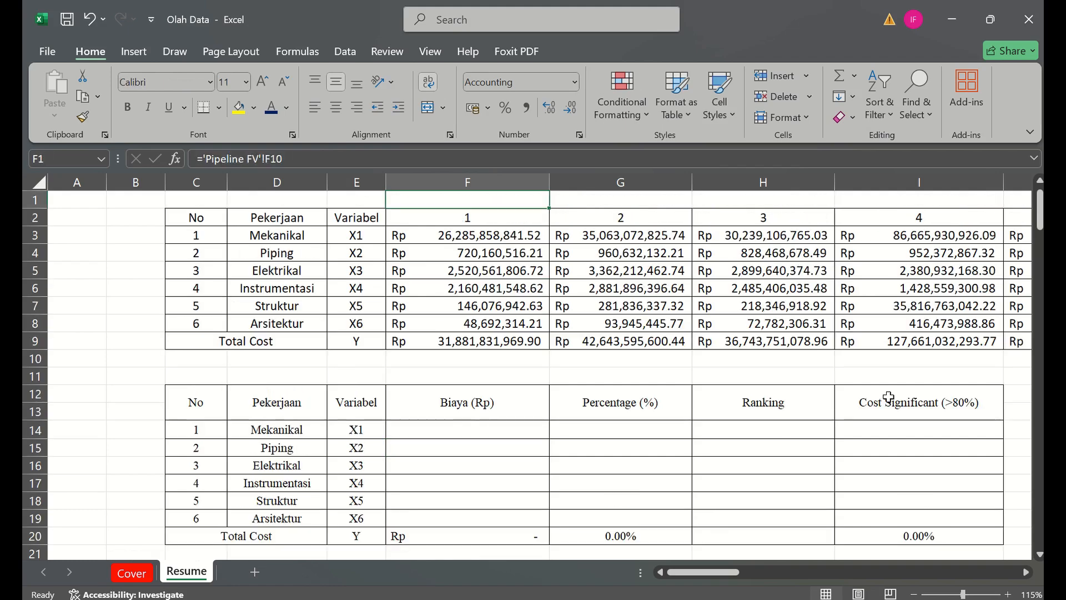
- Total the Mekanikal costs of all projects in Biaya cell F14 with =SUM(F3:AN3)
{"action": "key", "text": "Down"}
{"action": "key", "text": "Down"}
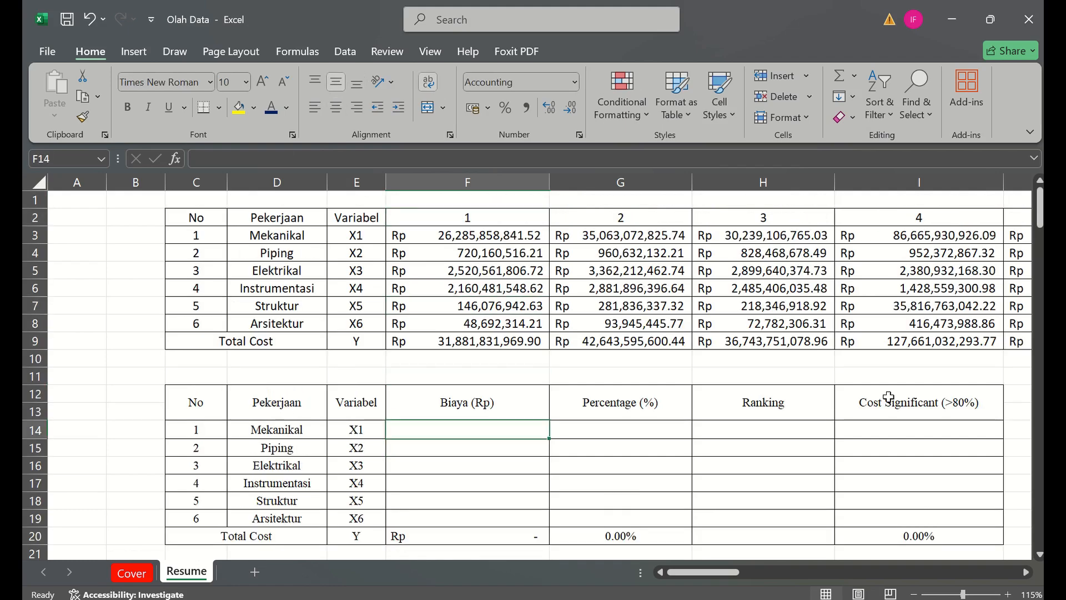
{"action": "type", "text": "=sum("}
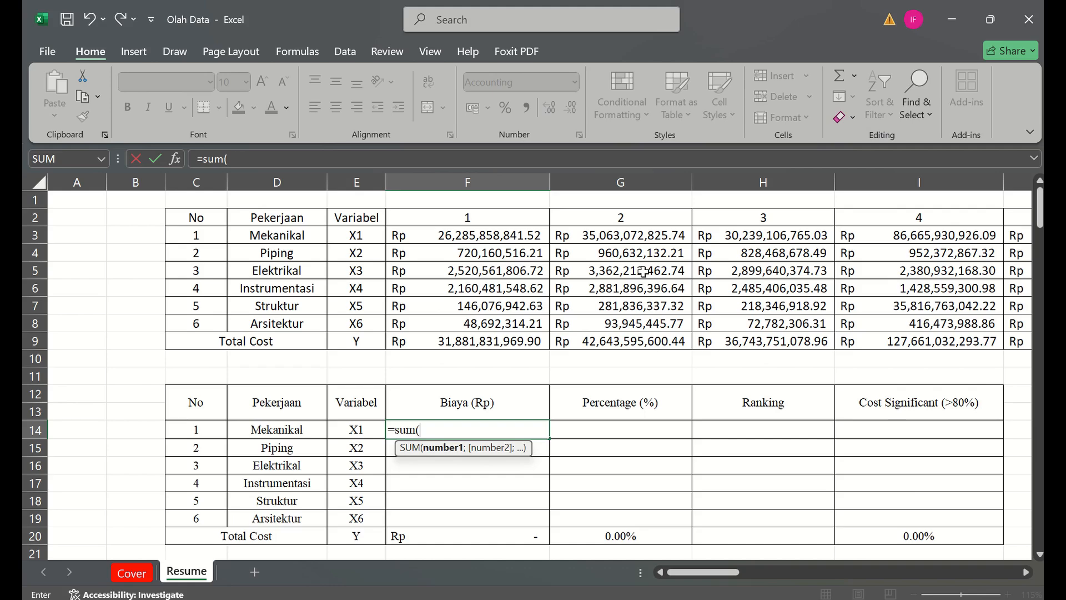
{"action": "mouse_move", "coordinate": [439, 235]}
{"action": "left_mouse_down"}
{"action": "mouse_move", "coordinate": [1005, 239]}
{"action": "mouse_move", "coordinate": [436, 236]}
{"action": "left_mouse_up"}
{"action": "key", "text": "Return"}
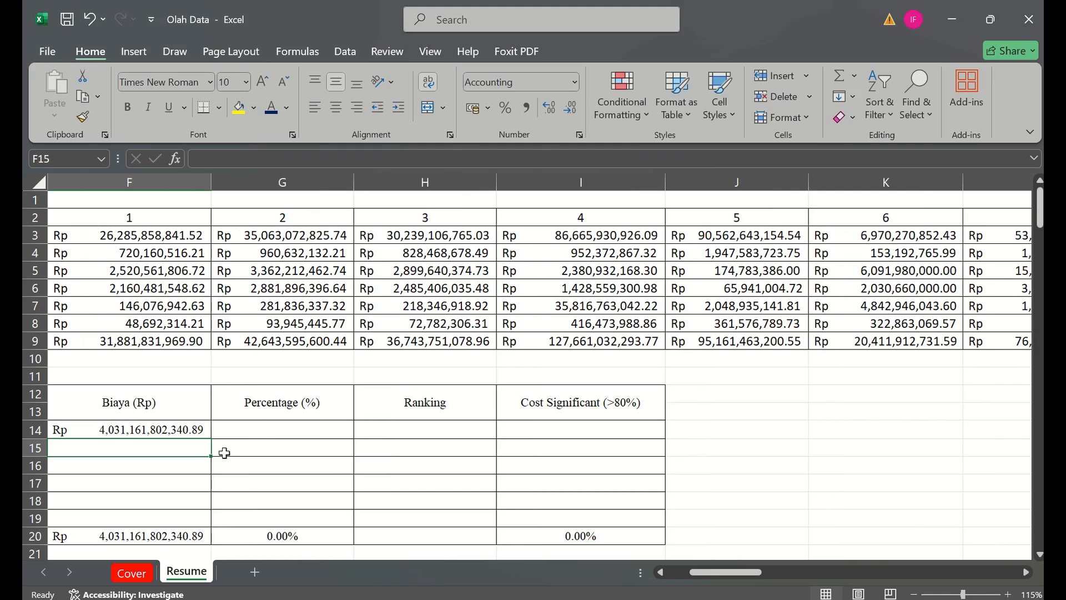
- Fill the Biaya sum formula from F14 down to the Arsitektur row, F19
{"action": "left_click_drag", "start_coordinate": [263, 434], "coordinate": [369, 522]}
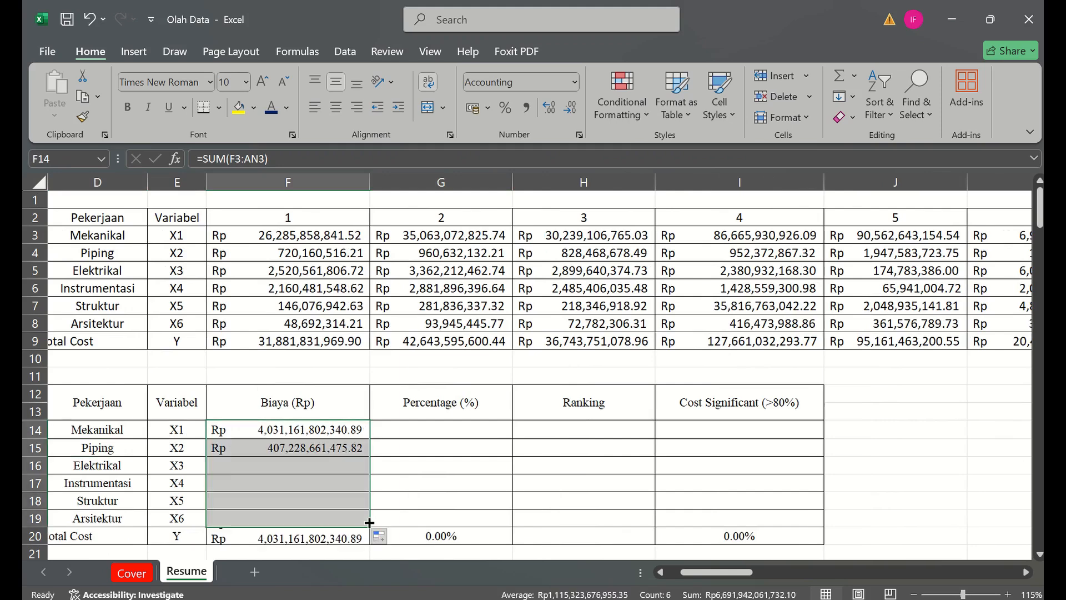
{"action": "left_click", "coordinate": [293, 540]}
{"action": "key", "text": "Left"}
{"action": "key", "text": "Left"}
{"action": "key", "text": "Left"}
{"action": "key", "text": "Down"}
{"action": "key", "text": "Down"}
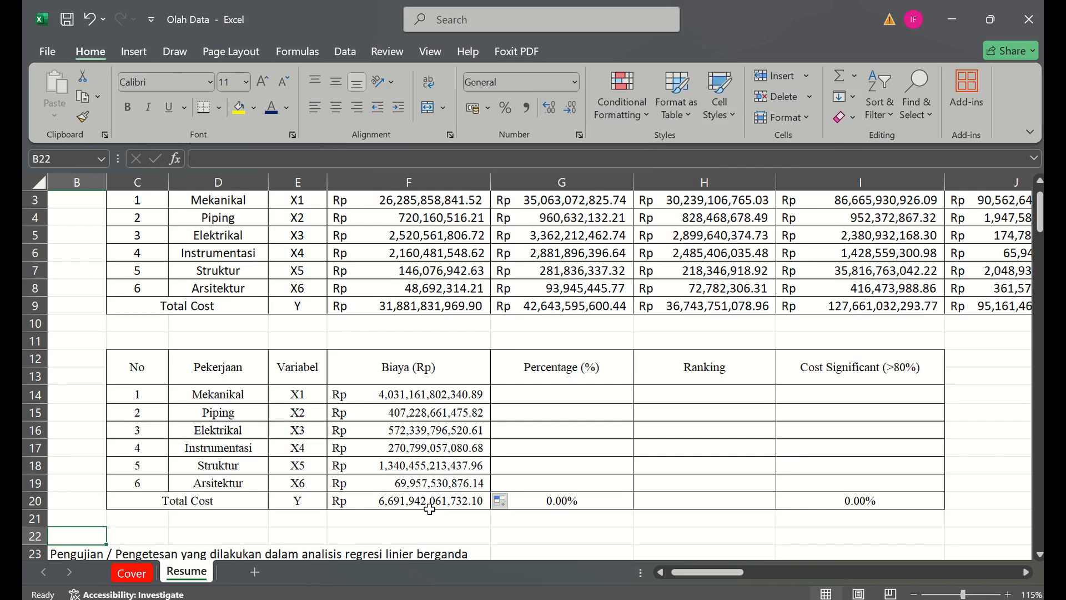
- Calculate each work item's percentage of the total cost with =F14/$F$20 in G14, filled down to G19
{"action": "left_click", "coordinate": [538, 398]}
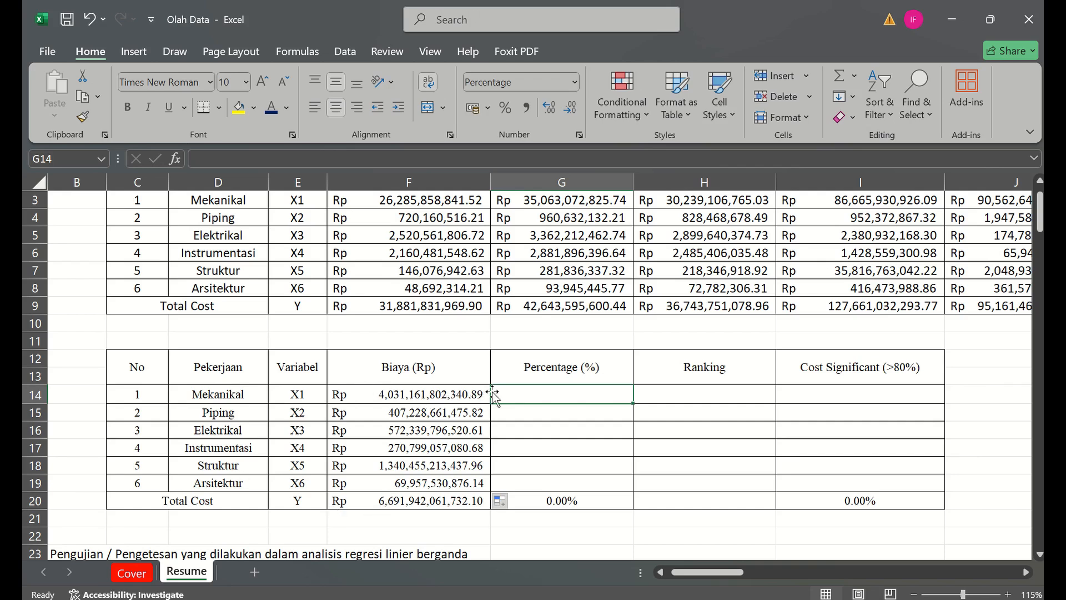
{"action": "type", "text": "="}
{"action": "key", "text": "Left"}
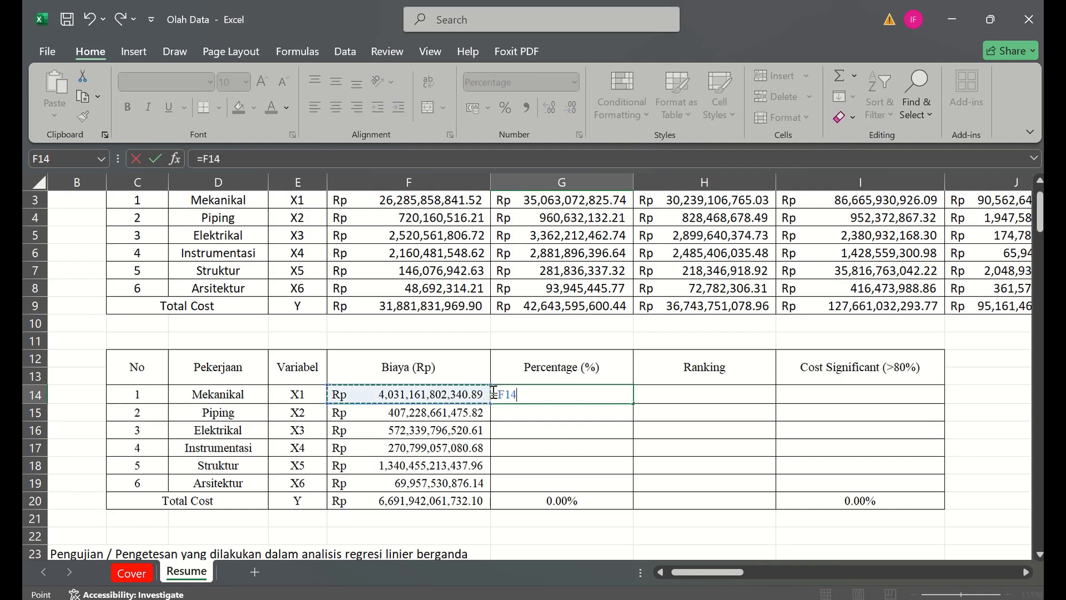
{"action": "type", "text": "/"}
{"action": "left_click", "coordinate": [445, 500]}
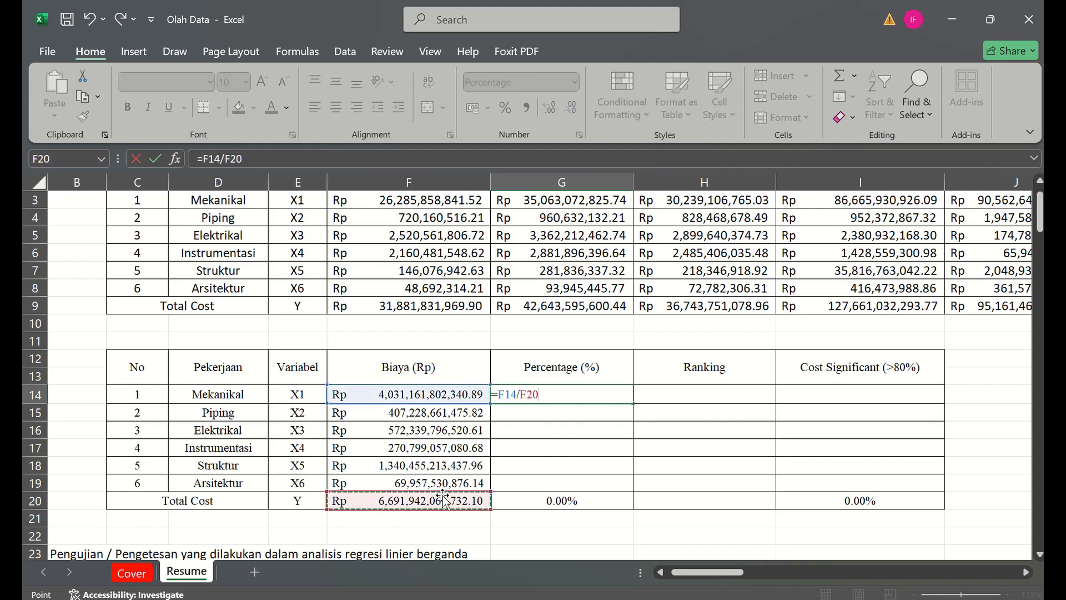
{"action": "key", "text": "F4"}
{"action": "key", "text": "Return"}
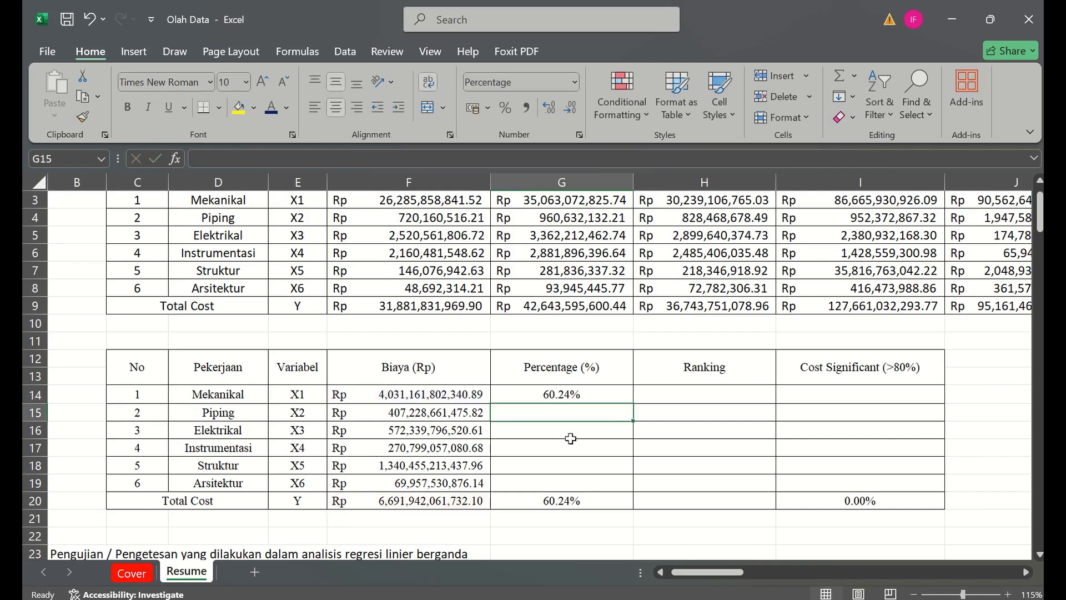
{"action": "left_click", "coordinate": [621, 395]}
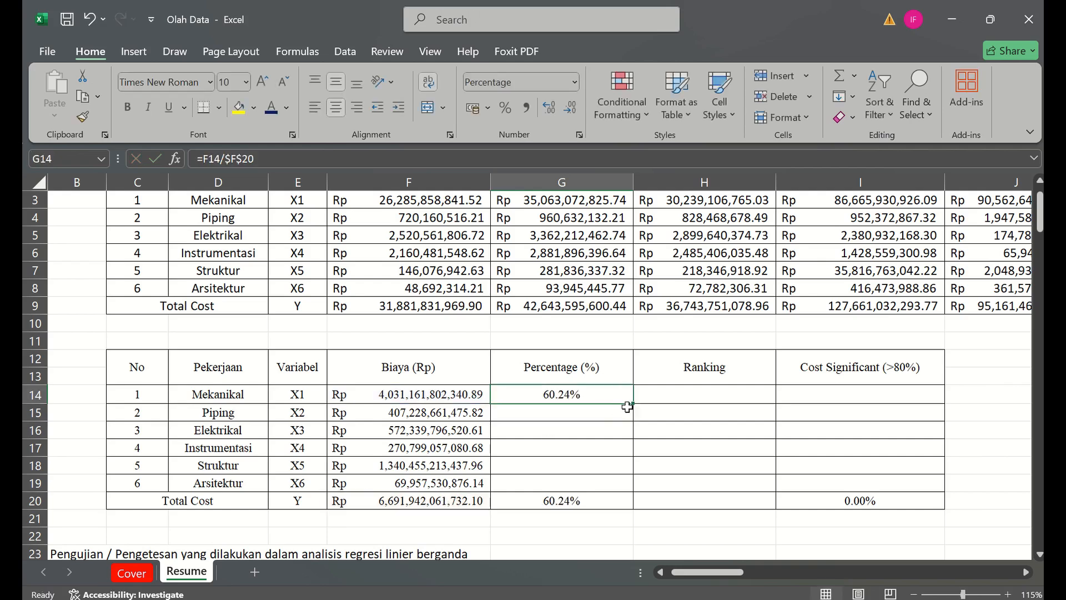
{"action": "left_click_drag", "start_coordinate": [632, 406], "coordinate": [619, 486]}
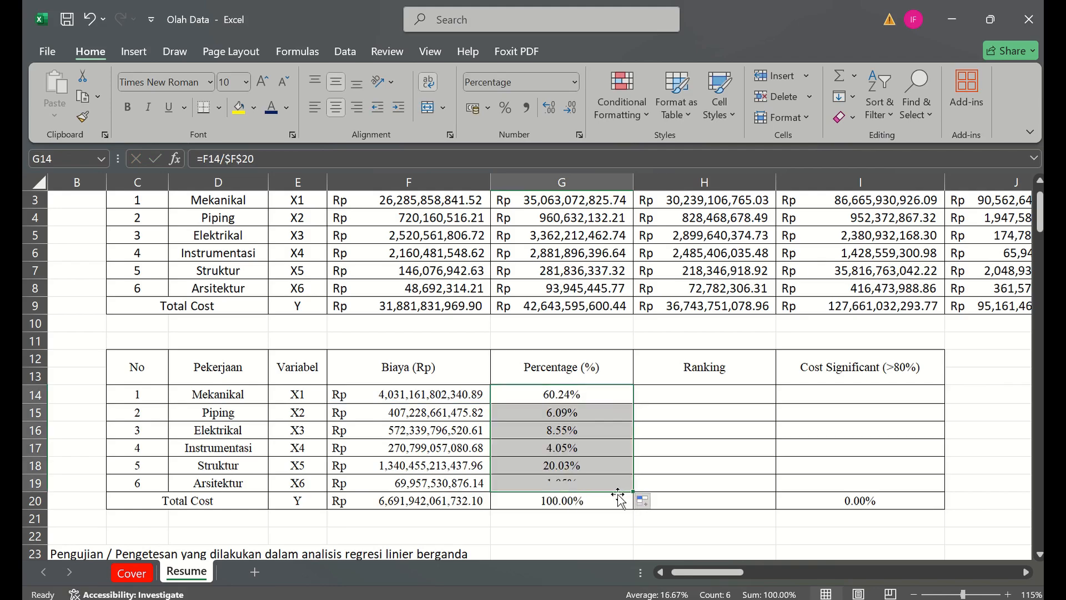
{"action": "left_click", "coordinate": [485, 412]}
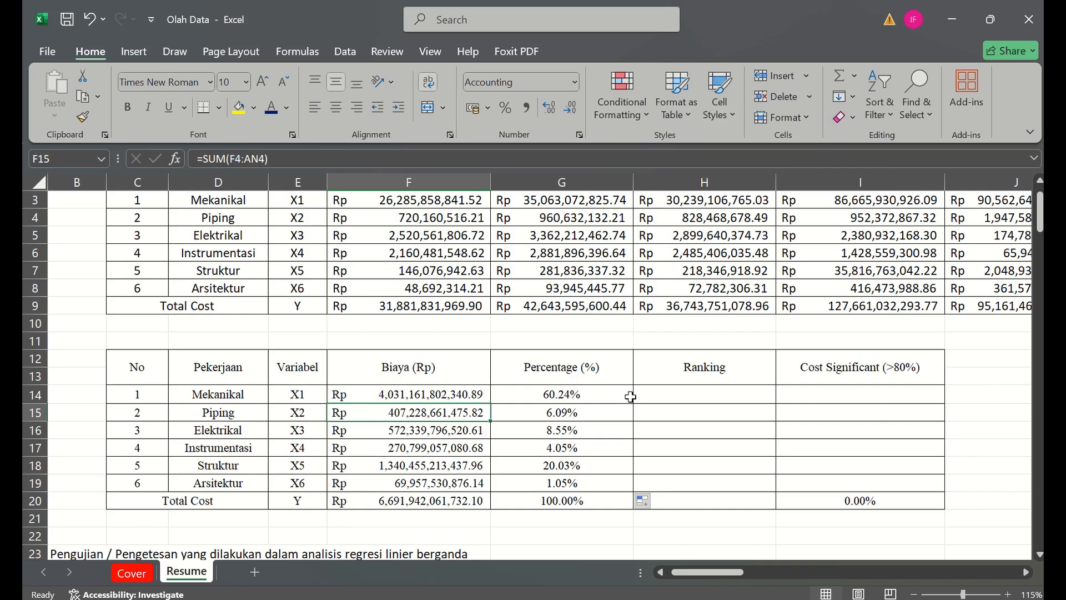
- Enter the top three rankings: 1 for Mekanikal, 2 for Struktur and 3 for Elektrikal
{"action": "left_click", "coordinate": [685, 393]}
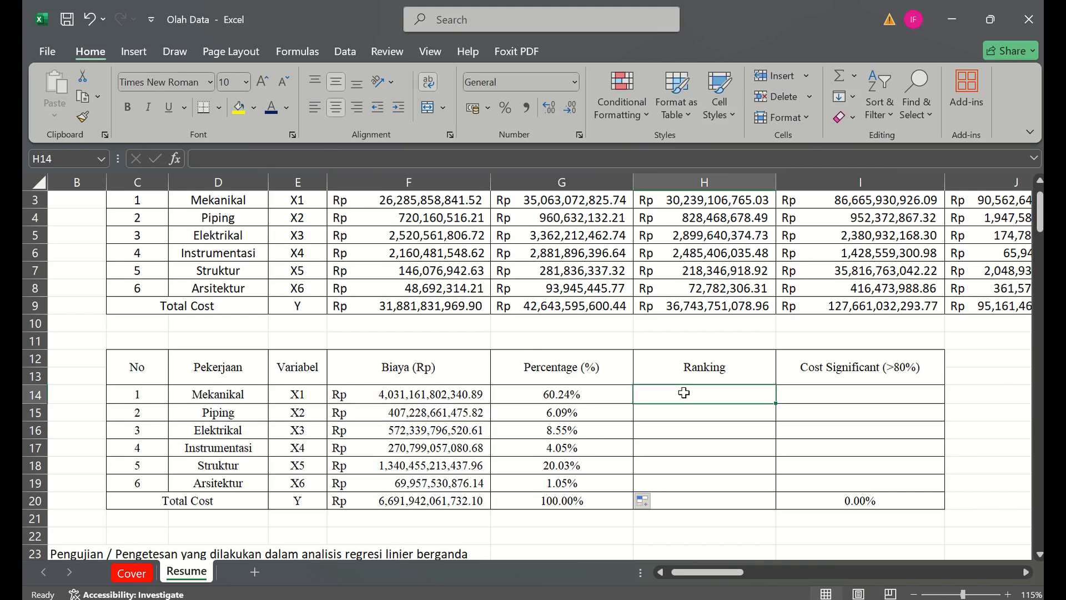
{"action": "type", "text": "1"}
{"action": "key", "text": "Return"}
{"action": "key", "text": "Return"}
{"action": "key", "text": "Return"}
{"action": "key", "text": "Return"}
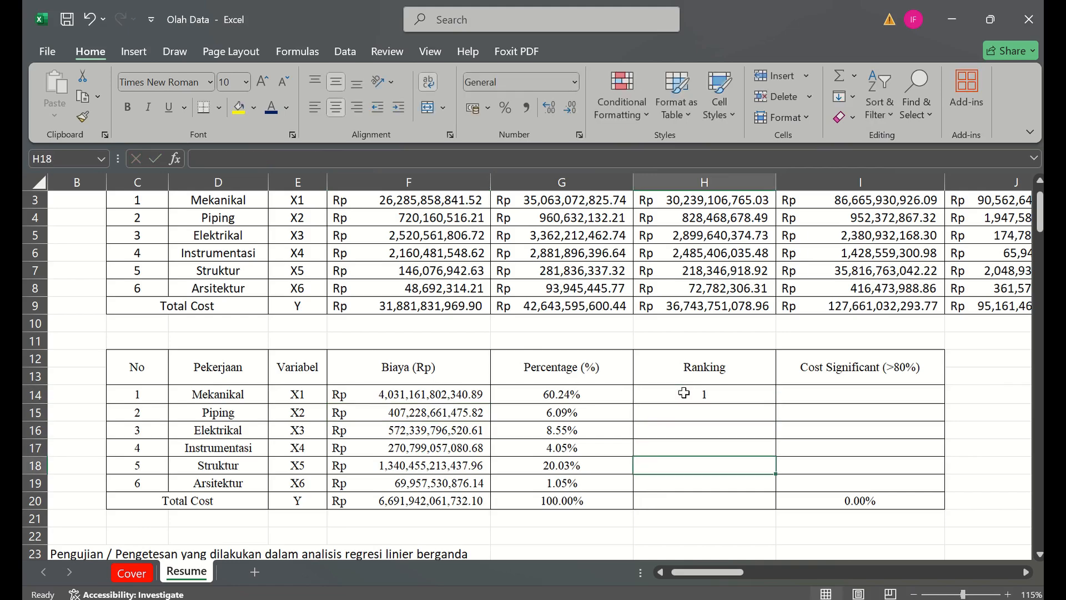
{"action": "type", "text": "2"}
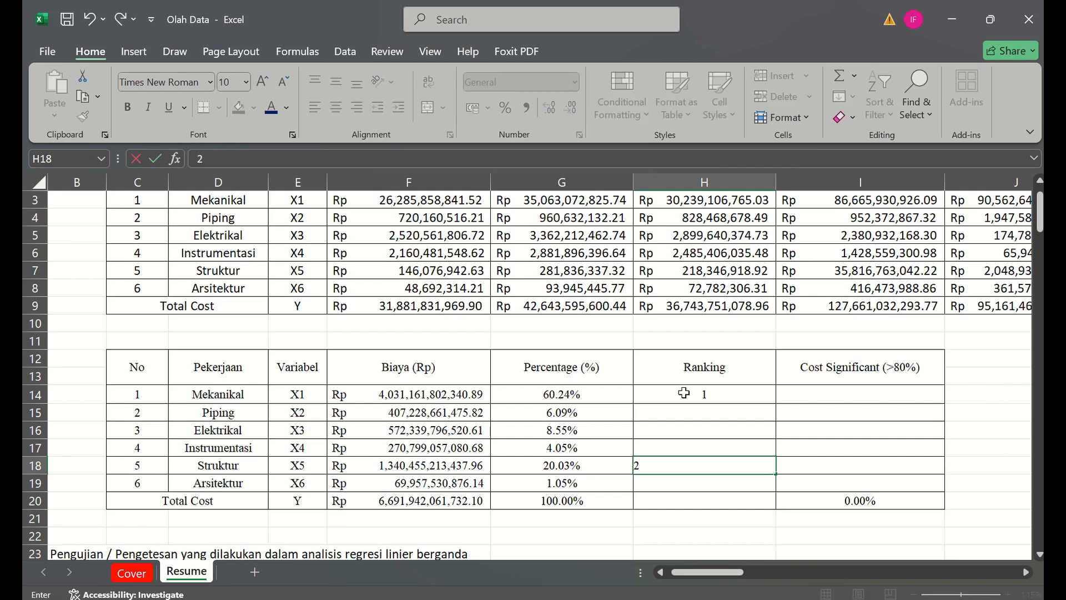
{"action": "key", "text": "Up"}
{"action": "key", "text": "Up"}
{"action": "type", "text": "3"}
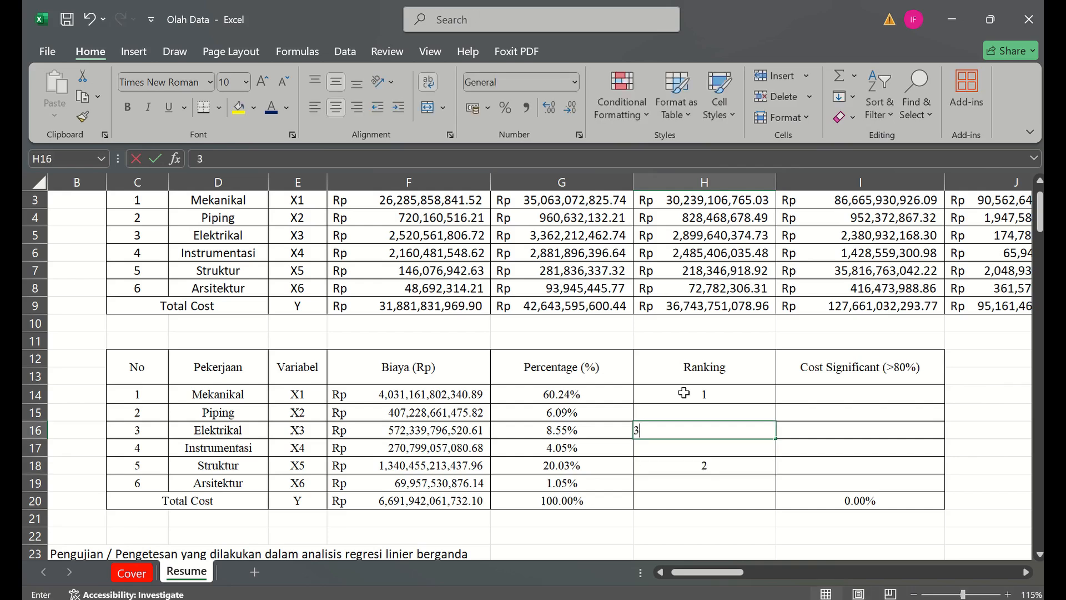
{"action": "key", "text": "Return"}
- Complete the Ranking column with 4 for Piping, 5 for Instrumentasi and 6 for Arsitektur
{"action": "key", "text": "Up"}
{"action": "key", "text": "Up"}
{"action": "type", "text": "4"}
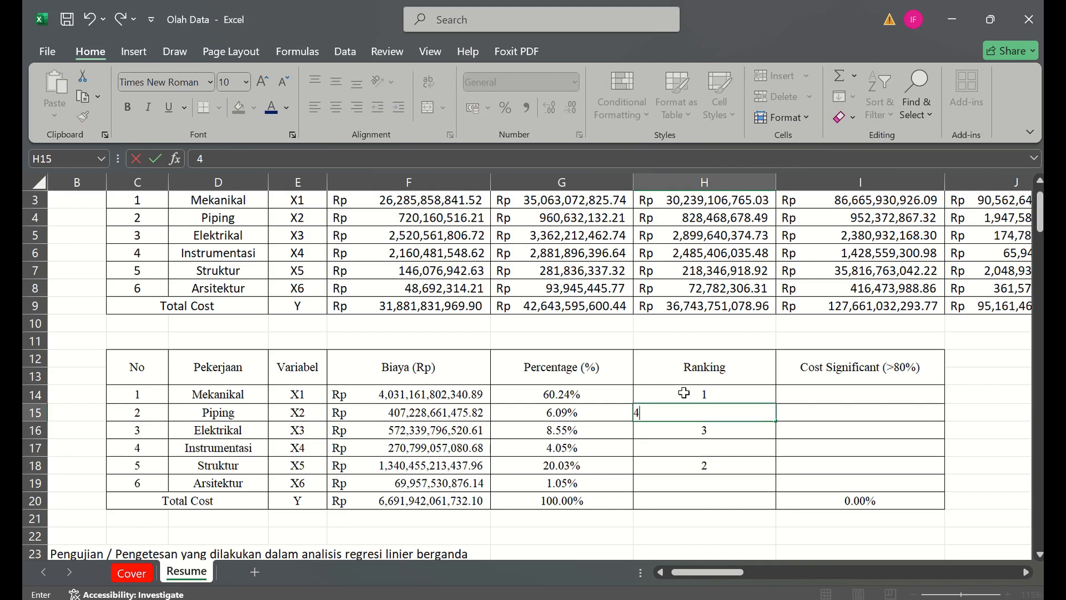
{"action": "key", "text": "Return"}
{"action": "key", "text": "Down"}
{"action": "type", "text": "5"}
{"action": "key", "text": "Return"}
{"action": "key", "text": "Down"}
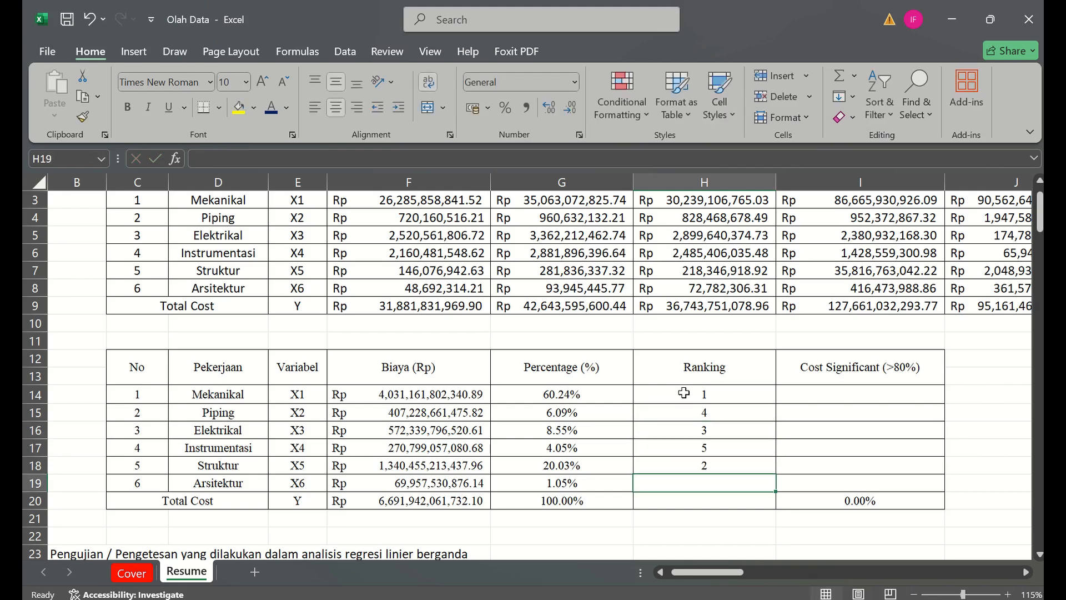
{"action": "type", "text": "6"}
{"action": "key", "text": "Return"}
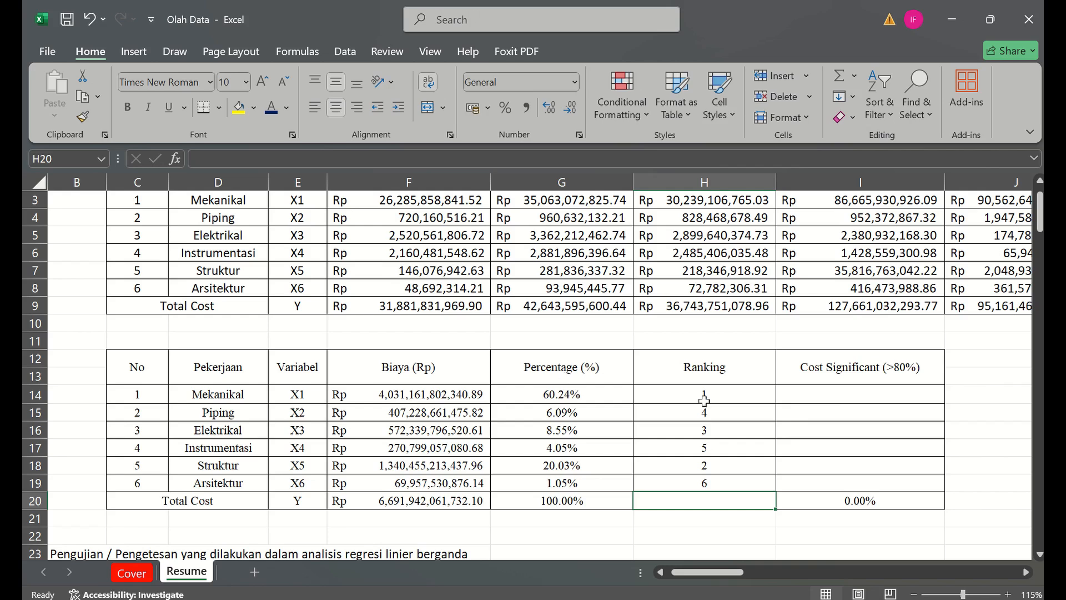
- Link the Cost Significant (>80%) cells of Mekanikal and Struktur, I14 and I18, to their percentages in column G
{"action": "left_click", "coordinate": [823, 392]}
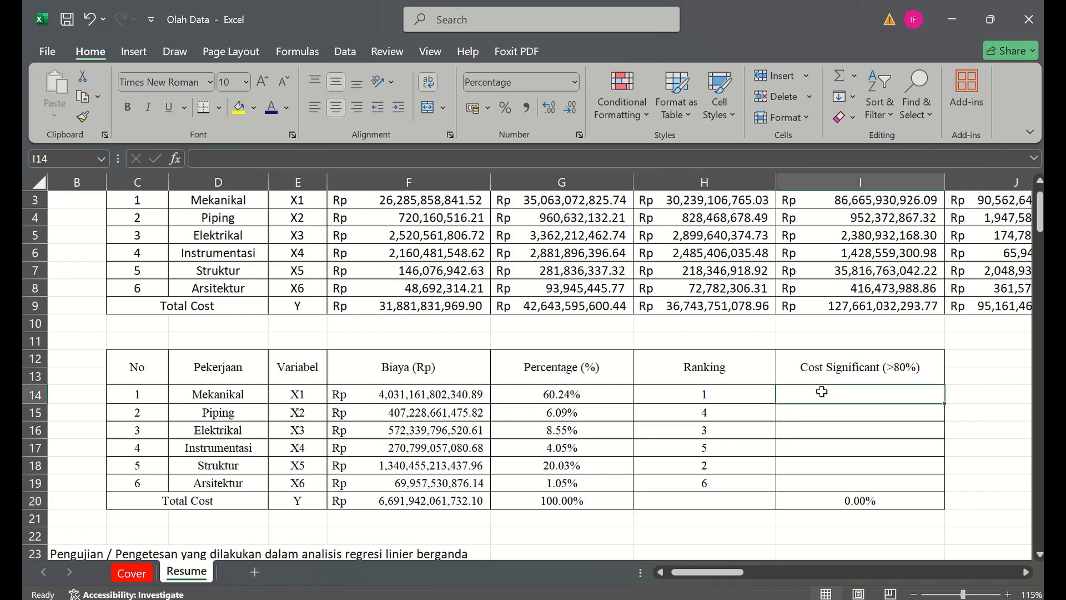
{"action": "type", "text": "="}
{"action": "key", "text": "Left"}
{"action": "key", "text": "Left"}
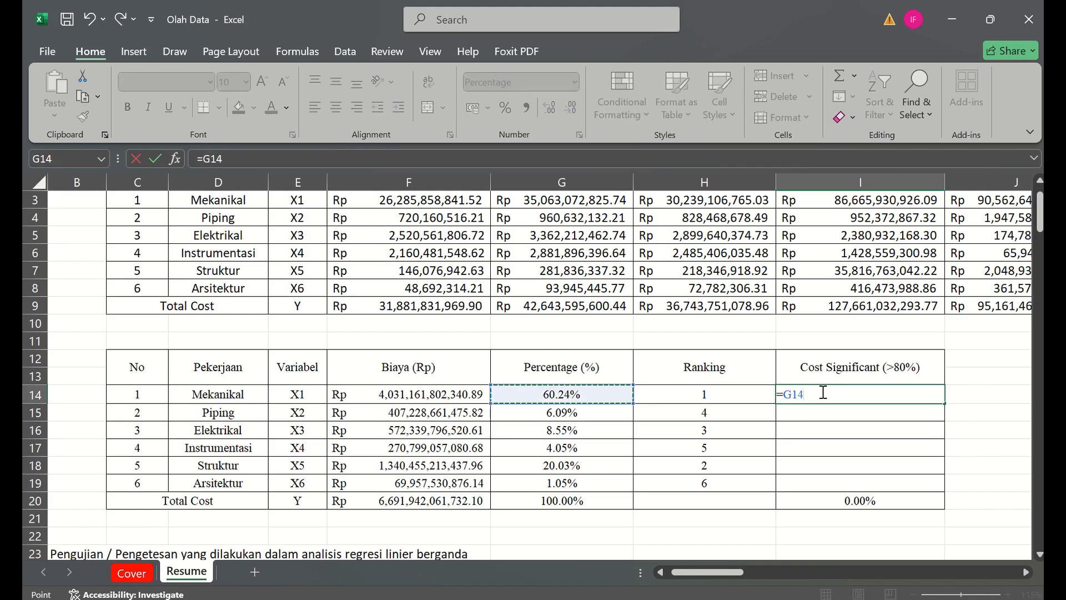
{"action": "key", "text": "Return"}
{"action": "key", "text": "Down"}
{"action": "key", "text": "Down"}
{"action": "key", "text": "Down"}
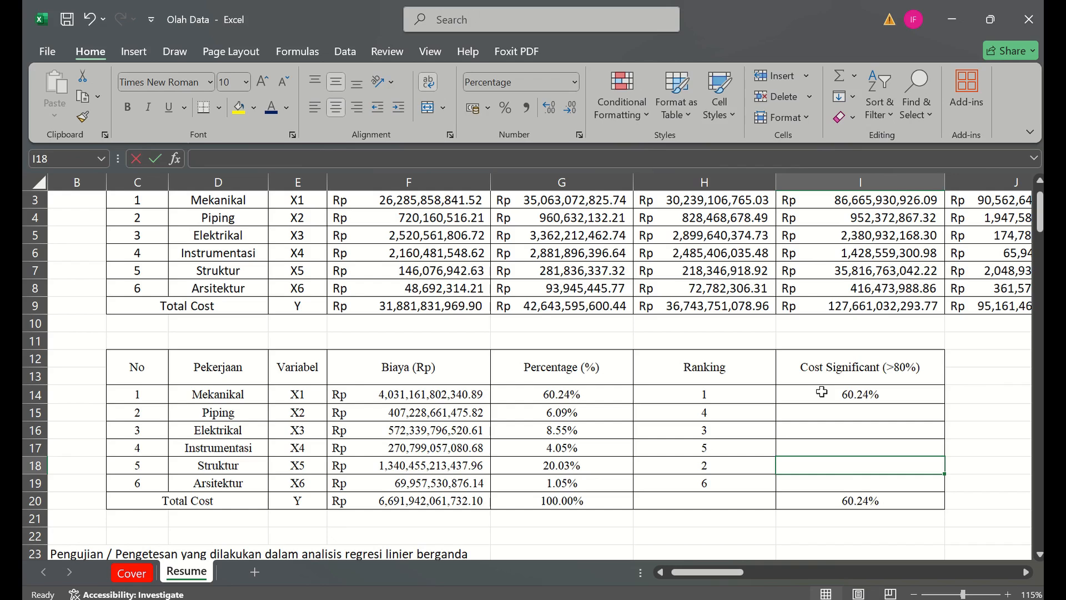
{"action": "type", "text": "="}
{"action": "key", "text": "Left"}
{"action": "key", "text": "Left"}
{"action": "key", "text": "Return"}
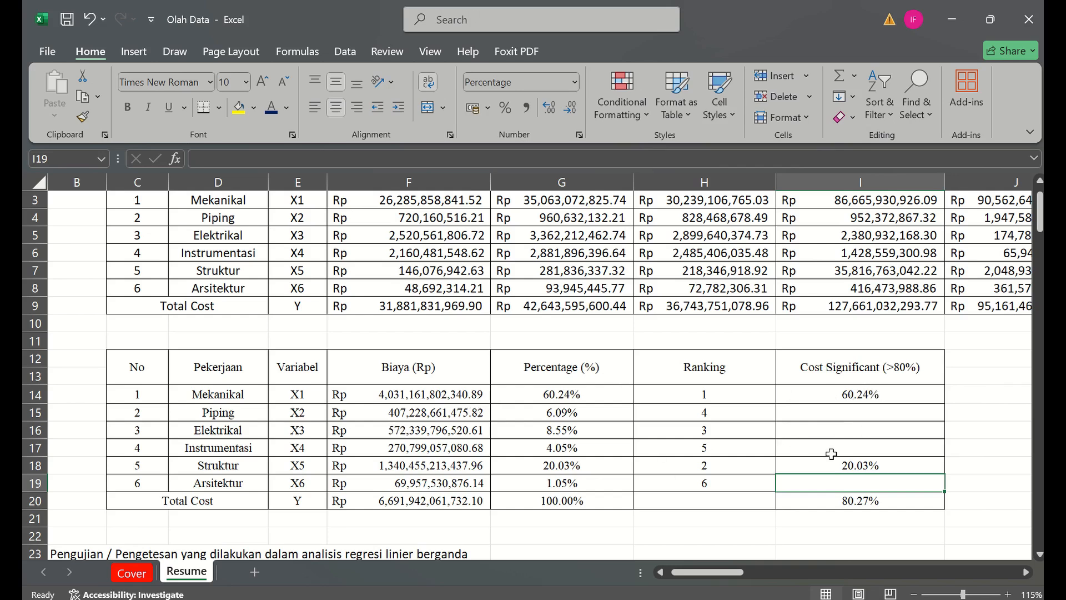
- Check the Cost Significant total in I20 and locate the regression data table with Total Biaya and the X variables starting at row 37
{"action": "scroll", "coordinate": [832, 454], "scroll_direction": "down", "scroll_amount": 2, "text": "ctrl"}
{"action": "left_click", "coordinate": [749, 451]}
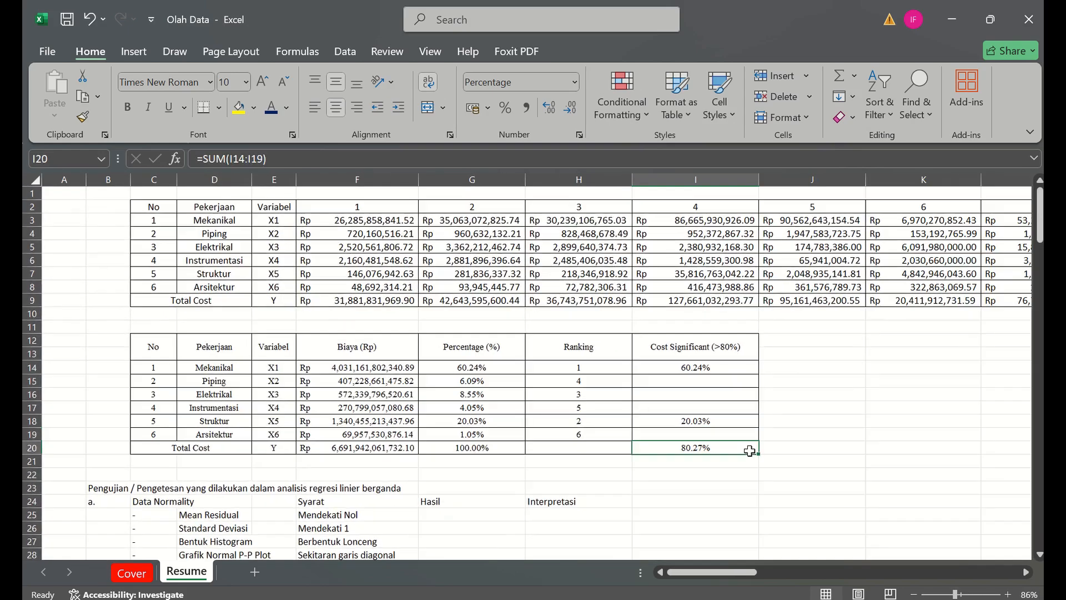
{"action": "key", "text": "Right"}
{"action": "key", "text": "Right"}
{"action": "key", "text": "Right"}
{"action": "key", "text": "Right"}
{"action": "key", "text": "Right"}
{"action": "key", "text": "Right"}
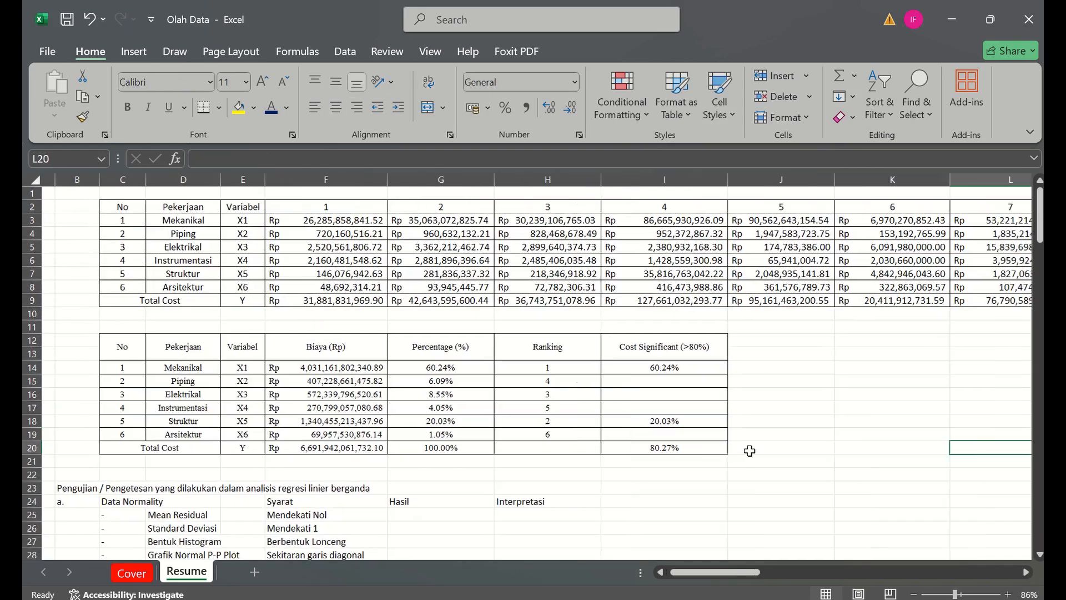
{"action": "key", "text": "Down"}
{"action": "key", "text": "Down"}
{"action": "key", "text": "Down"}
{"action": "key", "text": "Down"}
{"action": "key", "text": "Down"}
{"action": "key", "text": "Down"}
{"action": "key", "text": "Down"}
{"action": "key", "text": "Down"}
{"action": "key", "text": "Down"}
{"action": "key", "text": "Down"}
{"action": "key", "text": "Down"}
{"action": "key", "text": "Down"}
{"action": "key", "text": "Down"}
{"action": "key", "text": "Down"}
{"action": "key", "text": "Down"}
{"action": "key", "text": "Down"}
{"action": "key", "text": "Down"}
{"action": "key", "text": "Down"}
{"action": "key", "text": "Down"}
{"action": "key", "text": "Down"}
{"action": "key", "text": "Down"}
{"action": "key", "text": "Down"}
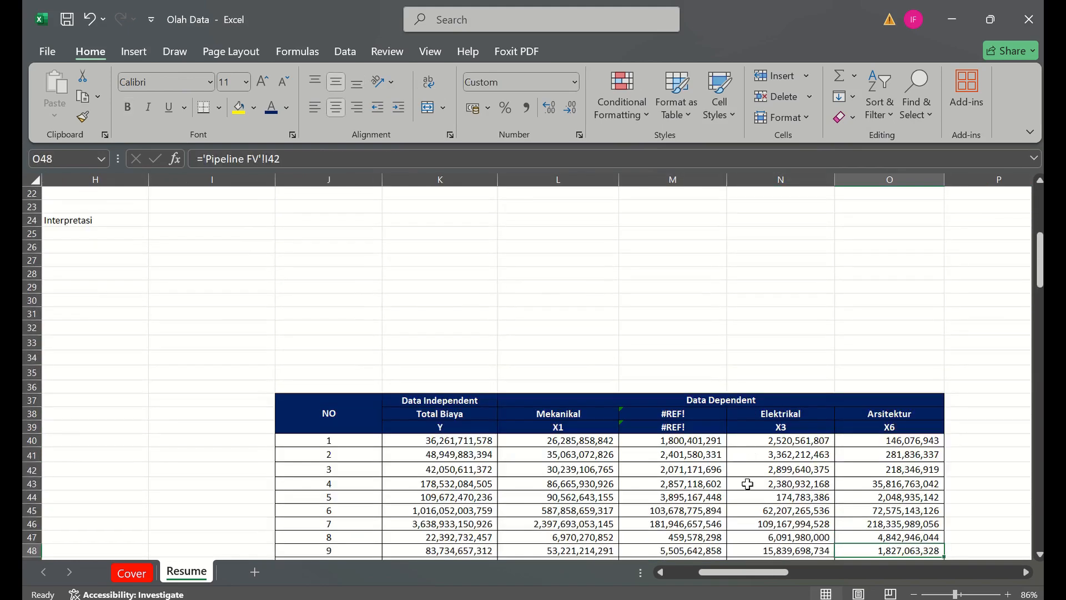
- Try to delete cells M38:N74, the #REF! and Elektrikal columns of the regression table, shifting the remaining cells left
{"action": "left_click", "coordinate": [798, 460]}
{"action": "key", "text": "Up"}
{"action": "key", "text": "Up"}
{"action": "key", "text": "Up"}
{"action": "key", "text": "Left"}
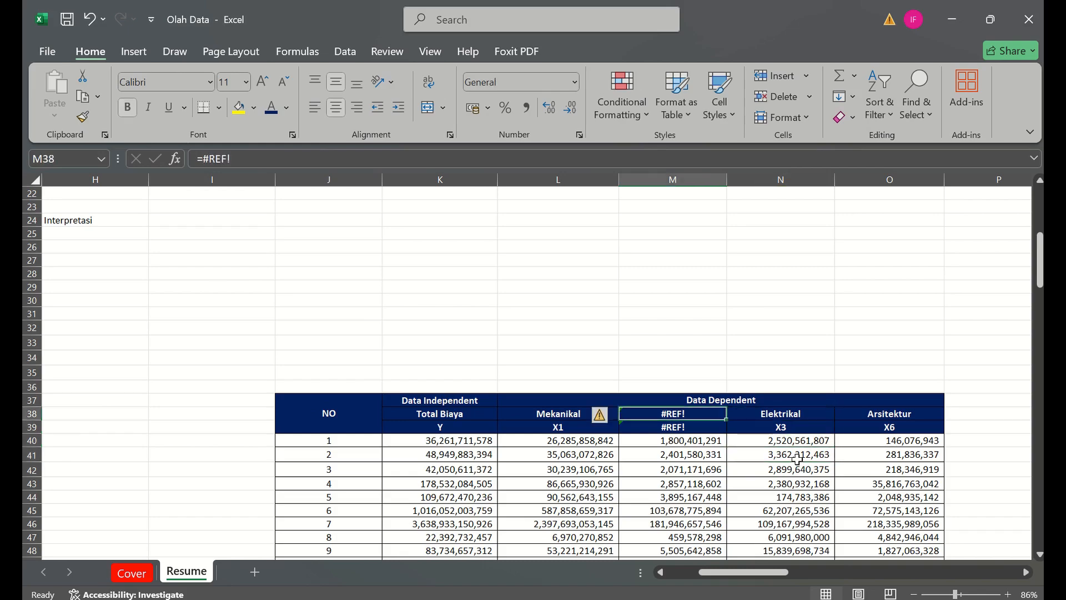
{"action": "key", "text": "shift+Down"}
{"action": "key", "text": "shift+Down"}
{"action": "key", "text": "shift+Right"}
{"action": "key", "text": "shift+Down"}
{"action": "key", "text": "shift+Down"}
{"action": "key", "text": "shift+Down"}
{"action": "key", "text": "shift+Down"}
{"action": "key", "text": "shift+Down"}
{"action": "key", "text": "shift+Down"}
{"action": "key", "text": "shift+Down"}
{"action": "key", "text": "shift+Down"}
{"action": "key", "text": "shift+Down"}
{"action": "key", "text": "shift+Down"}
{"action": "key", "text": "shift+Down"}
{"action": "key", "text": "shift+Down"}
{"action": "key", "text": "shift+Down"}
{"action": "key", "text": "shift+Down"}
{"action": "key", "text": "shift+Down"}
{"action": "key", "text": "shift+Down"}
{"action": "key", "text": "shift+Down"}
{"action": "key", "text": "shift+Down"}
{"action": "key", "text": "shift+Down"}
{"action": "key", "text": "shift+Down"}
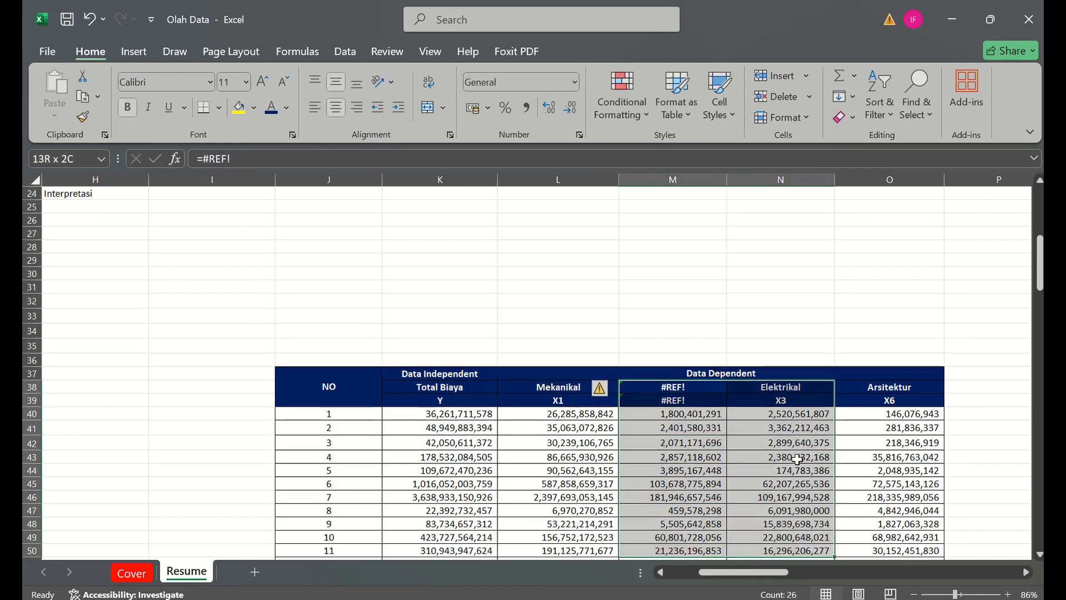
{"action": "key", "text": "shift+Down"}
{"action": "key", "text": "shift+Down"}
{"action": "key", "text": "shift+Down"}
{"action": "key", "text": "shift+Down"}
{"action": "key", "text": "shift+Down"}
{"action": "key", "text": "shift+Down"}
{"action": "key", "text": "shift+Down"}
{"action": "key", "text": "shift+Down"}
{"action": "key", "text": "shift+Down"}
{"action": "key", "text": "shift+Down"}
{"action": "key", "text": "shift+Down"}
{"action": "key", "text": "shift+Down"}
{"action": "key", "text": "shift+Down"}
{"action": "key", "text": "shift+Down"}
{"action": "key", "text": "shift+Down"}
{"action": "key", "text": "shift+Down"}
{"action": "key", "text": "shift+Down"}
{"action": "key", "text": "shift+Down"}
{"action": "key", "text": "shift+Down"}
{"action": "key", "text": "shift+Down"}
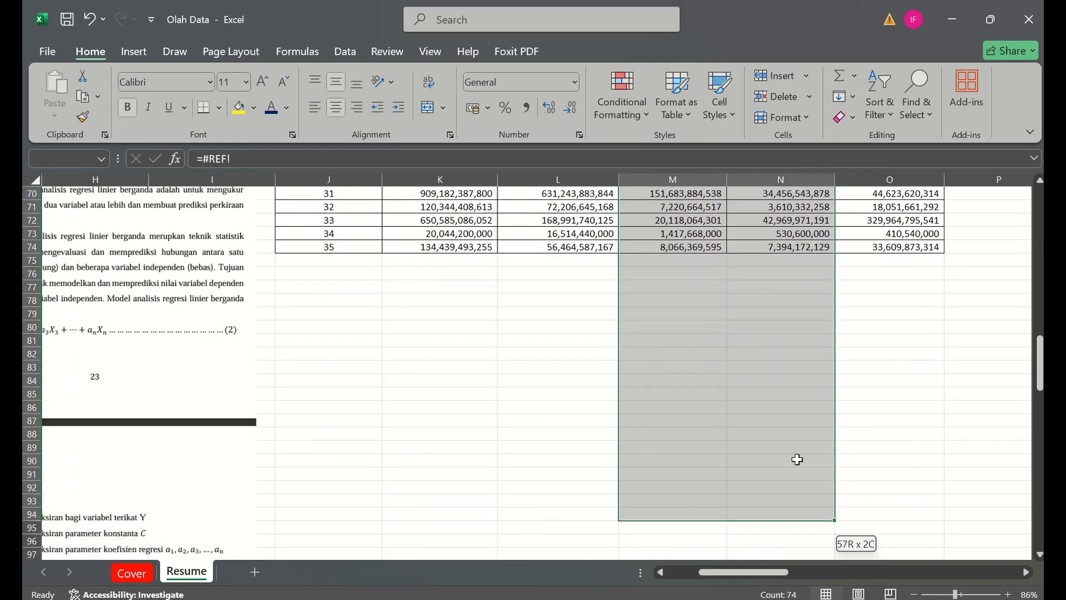
{"action": "left_click", "coordinate": [776, 250], "text": "shift"}
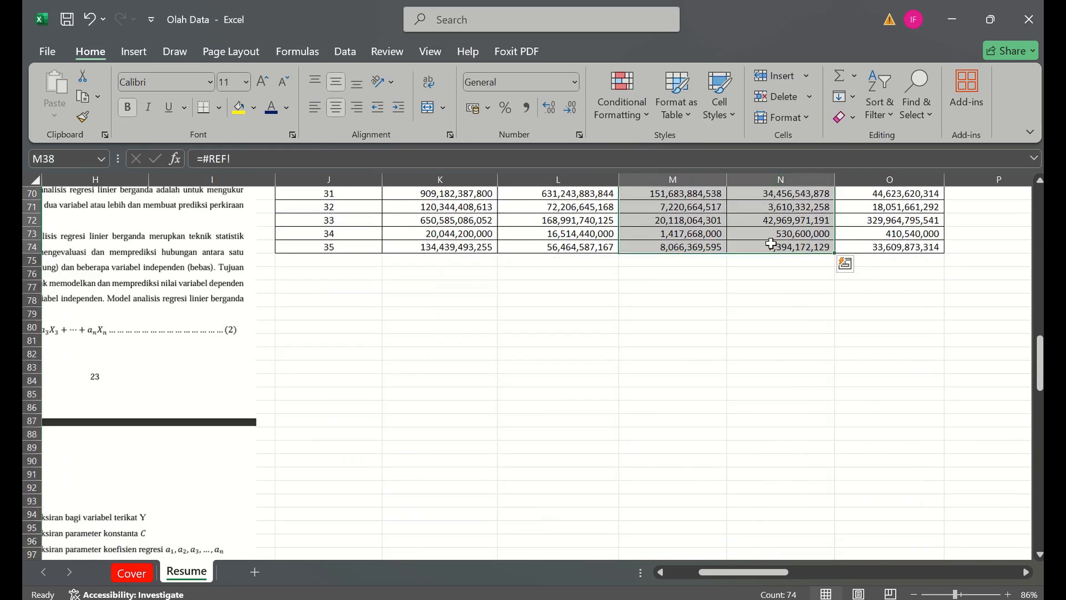
{"action": "right_click", "coordinate": [775, 249]}
{"action": "left_click", "coordinate": [822, 322]}
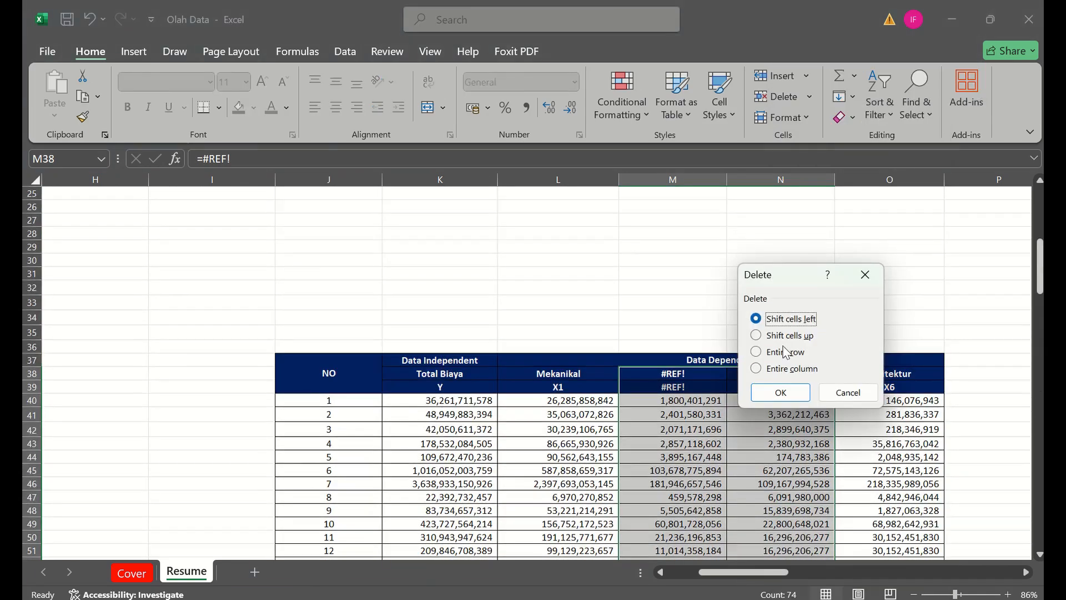
{"action": "left_click", "coordinate": [779, 393]}
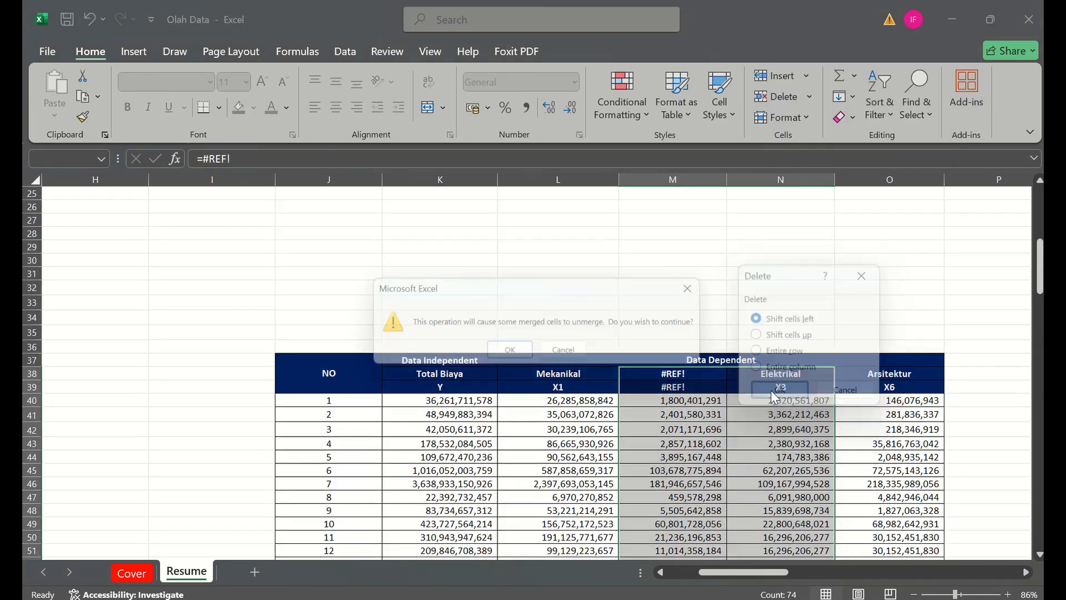
{"action": "left_click", "coordinate": [511, 352]}
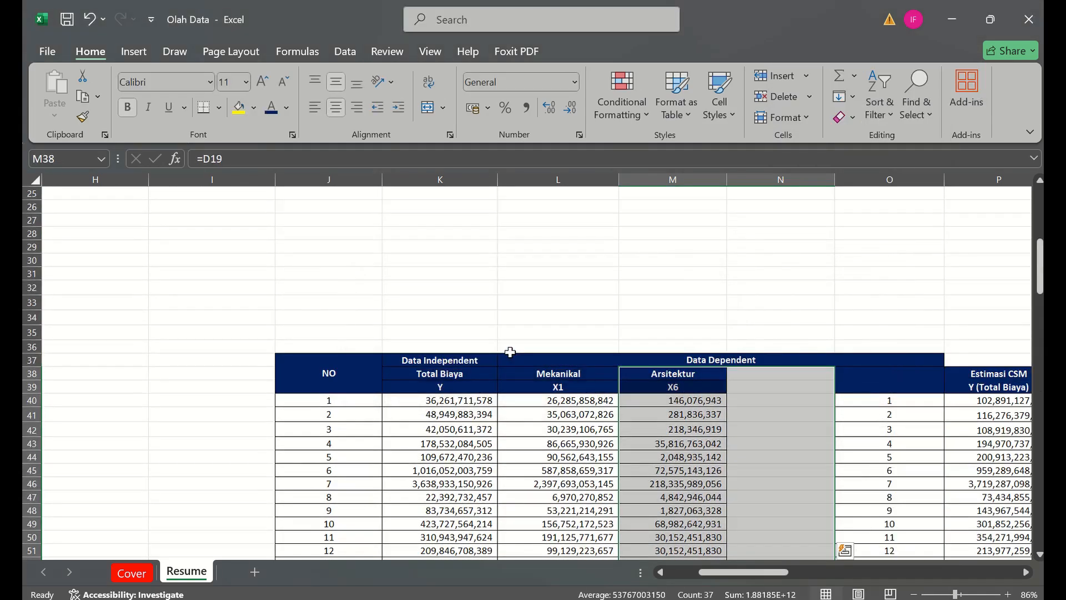
{"action": "key", "text": "ctrl+z"}
- Unmerge the Data Dependent header in row 37 and merge it again across L37:M37 only
{"action": "left_click", "coordinate": [511, 355]}
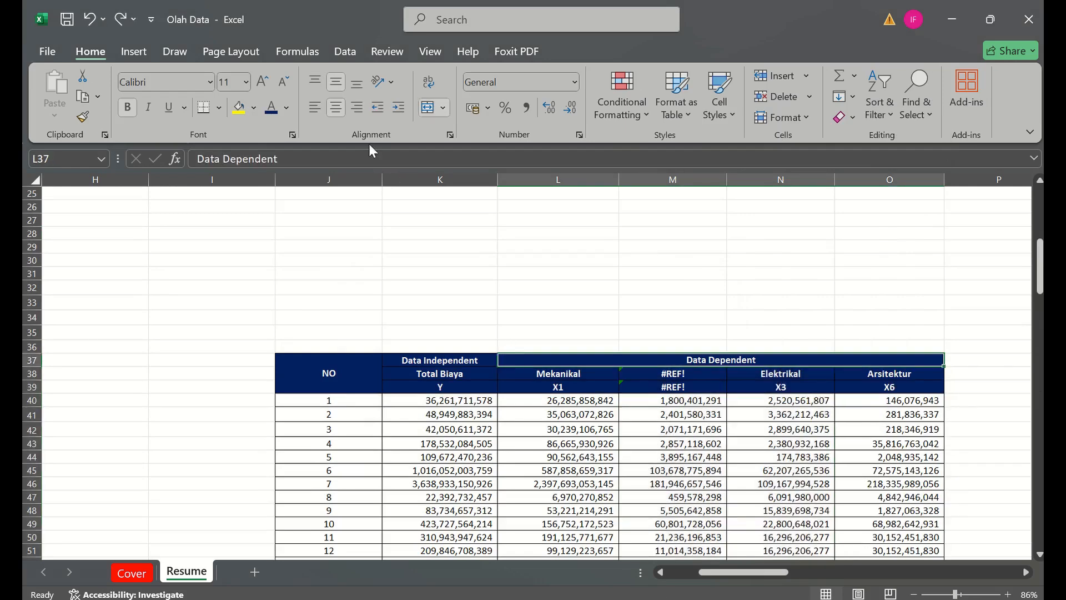
{"action": "left_click", "coordinate": [427, 108]}
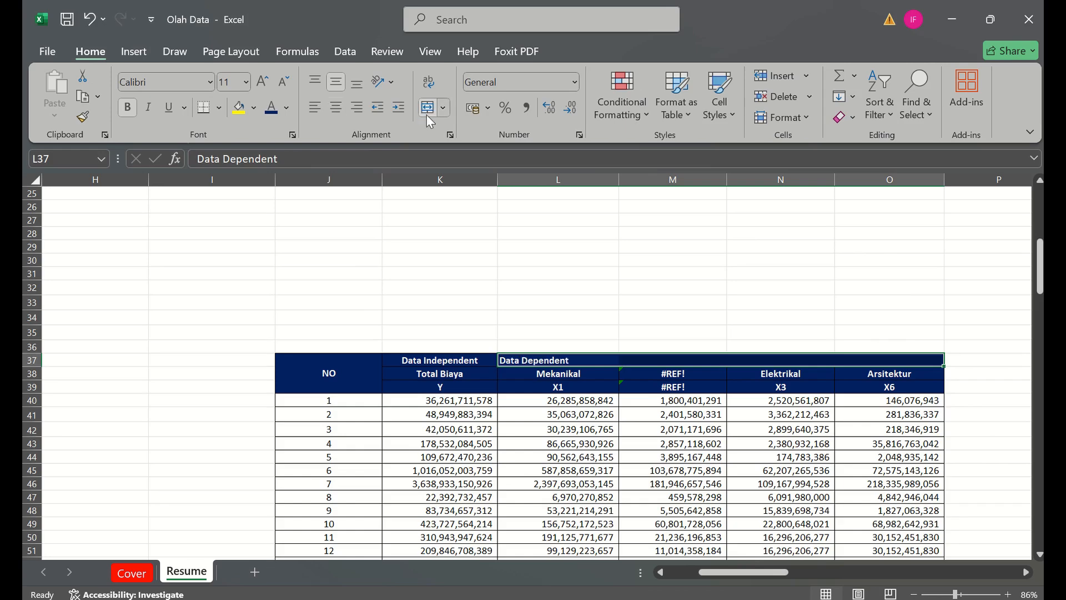
{"action": "key", "text": "shift+Left"}
{"action": "key", "text": "shift+Left"}
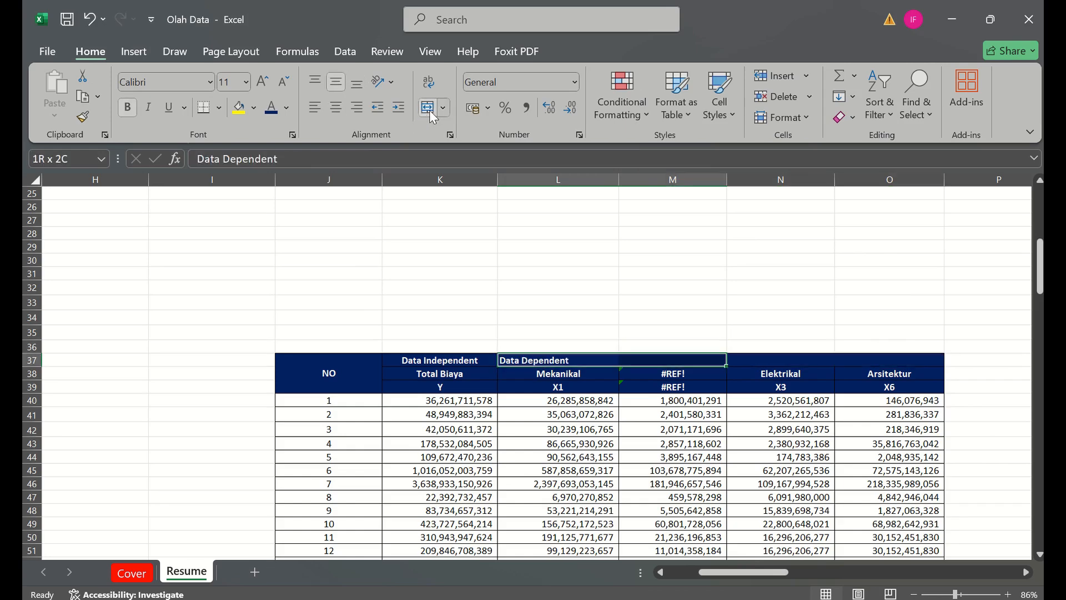
{"action": "left_click", "coordinate": [429, 110]}
- Delete the Elektrikal and Arsitektur columns of the regression table, N37:O74, shifting cells left
{"action": "key", "text": "Right"}
{"action": "key", "text": "shift+Right"}
{"action": "key", "text": "shift+Down"}
{"action": "key", "text": "shift+Down"}
{"action": "key", "text": "shift+Down"}
{"action": "key", "text": "shift+Down"}
{"action": "key", "text": "shift+Down"}
{"action": "key", "text": "shift+Down"}
{"action": "key", "text": "shift+Down"}
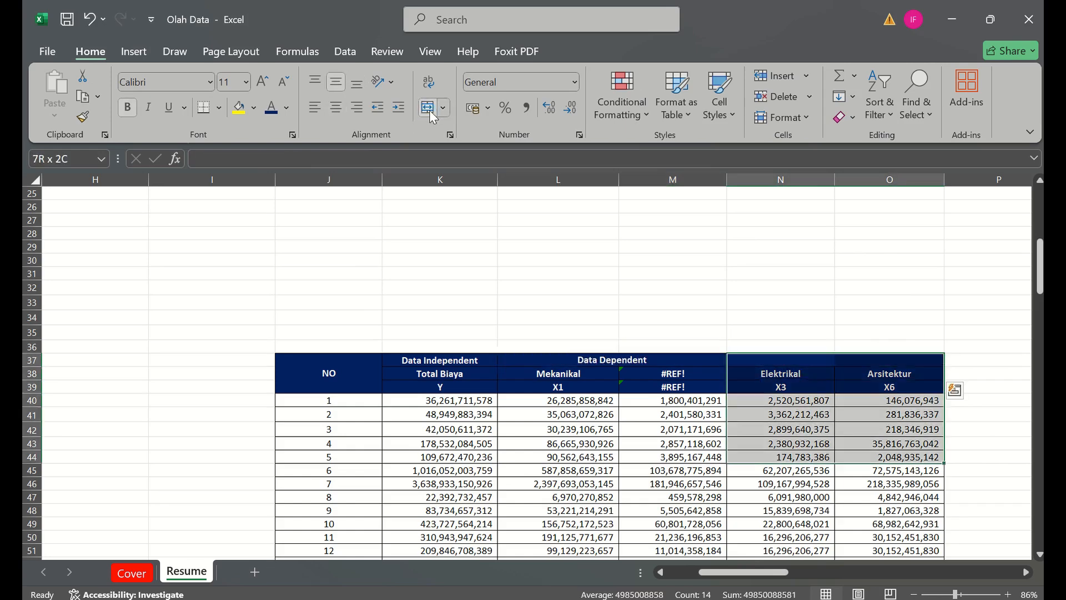
{"action": "key", "text": "shift+Down"}
{"action": "key", "text": "shift+Down"}
{"action": "key", "text": "shift+Down"}
{"action": "key", "text": "shift+Down"}
{"action": "key", "text": "shift+Down"}
{"action": "key", "text": "shift+Down"}
{"action": "key", "text": "shift+Down"}
{"action": "key", "text": "shift+Down"}
{"action": "key", "text": "shift+Down"}
{"action": "key", "text": "shift+Down"}
{"action": "key", "text": "shift+Down"}
{"action": "key", "text": "shift+Down"}
{"action": "key", "text": "shift+Down"}
{"action": "key", "text": "shift+Down"}
{"action": "key", "text": "shift+Down"}
{"action": "key", "text": "shift+Down"}
{"action": "key", "text": "shift+Down"}
{"action": "key", "text": "shift+Down"}
{"action": "key", "text": "shift+Down"}
{"action": "key", "text": "shift+Down"}
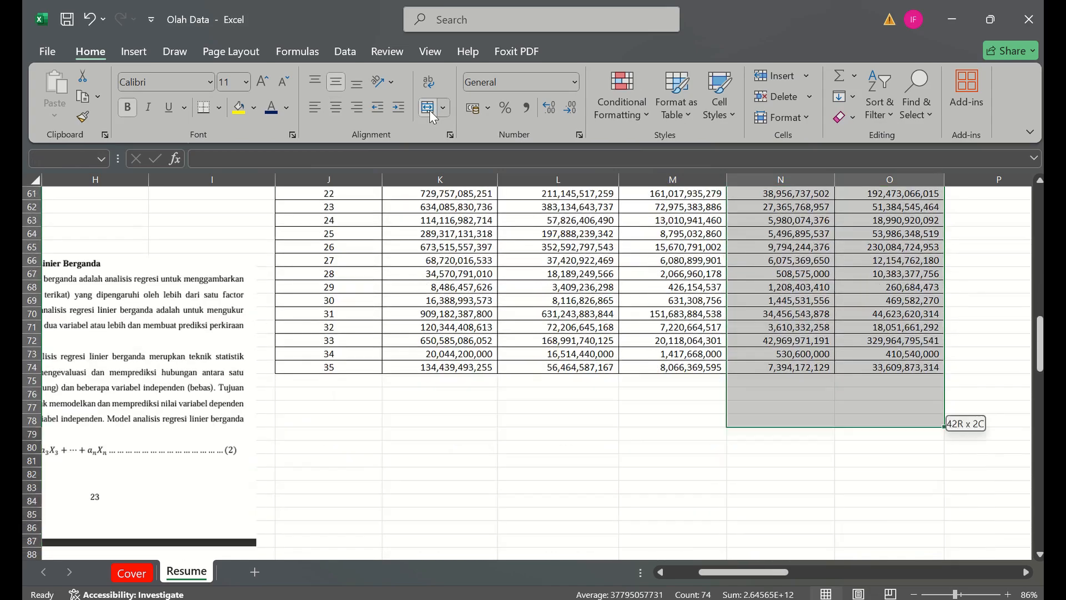
{"action": "key", "text": "shift+Up"}
{"action": "key", "text": "shift+Up"}
{"action": "key", "text": "shift+Up"}
{"action": "key", "text": "shift+Up"}
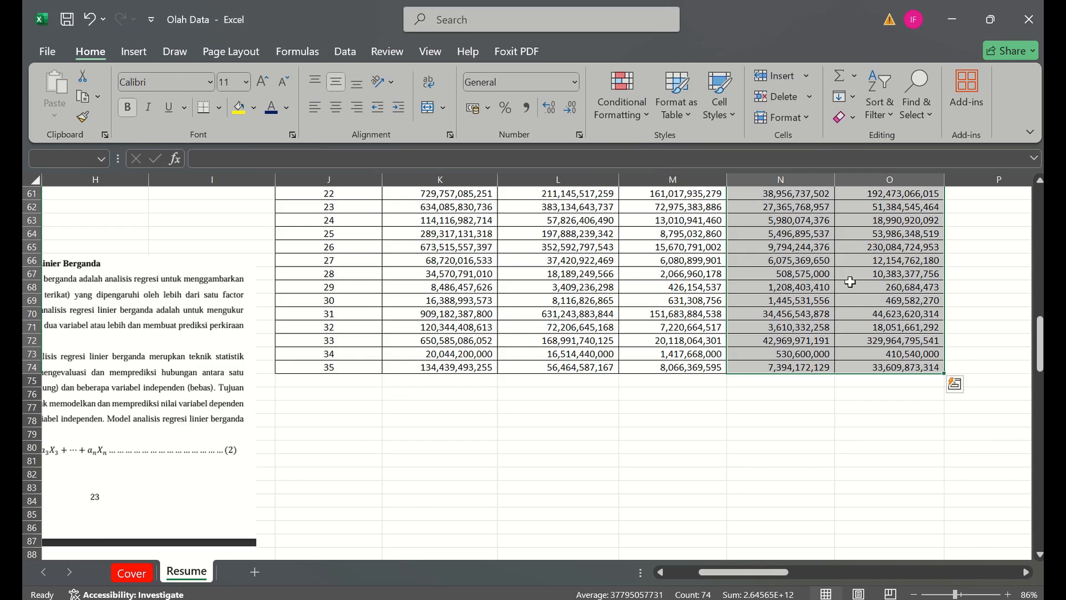
{"action": "right_click", "coordinate": [850, 282]}
{"action": "left_click", "coordinate": [889, 320]}
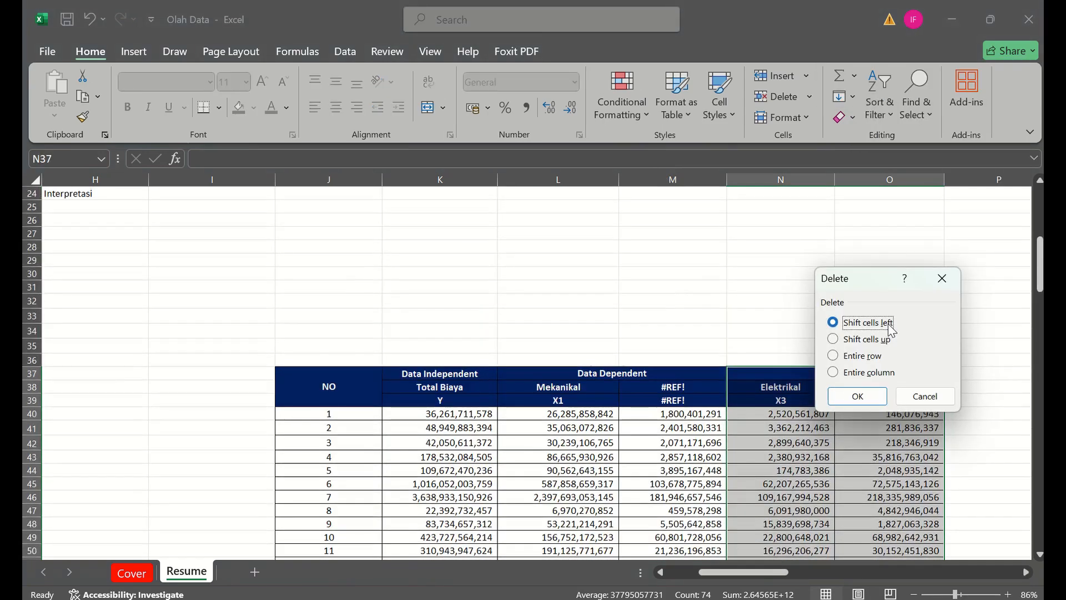
{"action": "key", "text": "Return"}
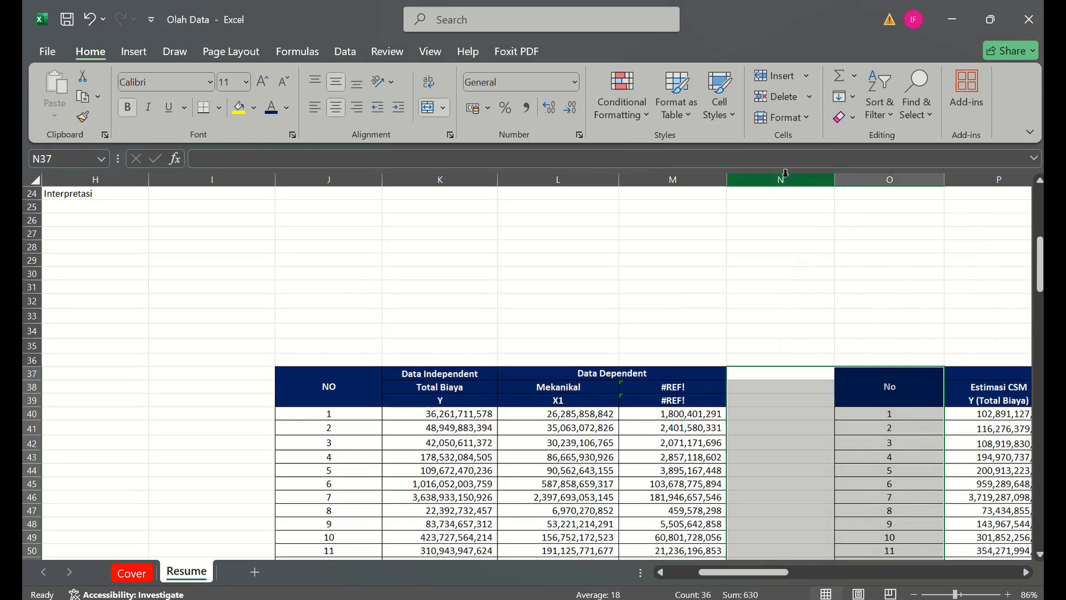
- Try to insert blank cells in column N from N29 downward, shifting the existing cells right
{"action": "left_click", "coordinate": [805, 341]}
{"action": "left_click", "coordinate": [781, 178]}
{"action": "right_click", "coordinate": [782, 180]}
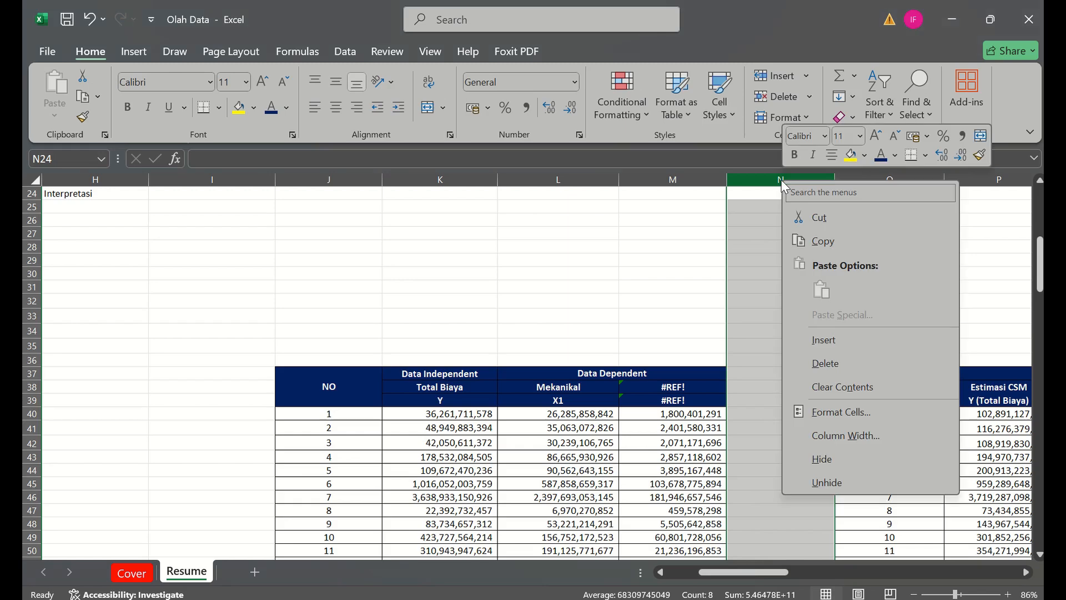
{"action": "left_click", "coordinate": [748, 314]}
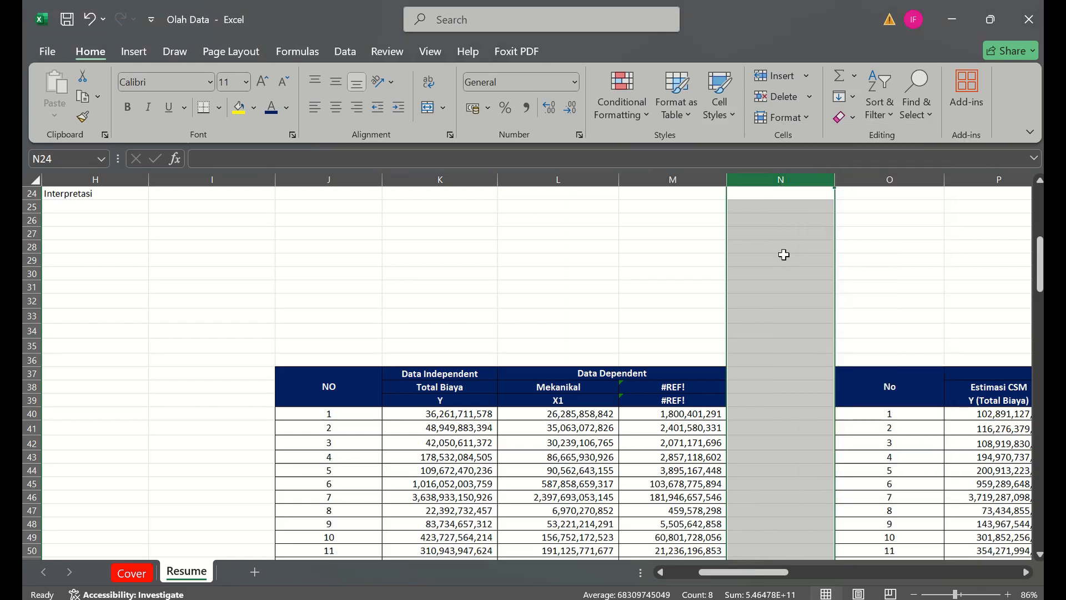
{"action": "left_click_drag", "start_coordinate": [783, 254], "coordinate": [792, 369]}
{"action": "right_click", "coordinate": [792, 369]}
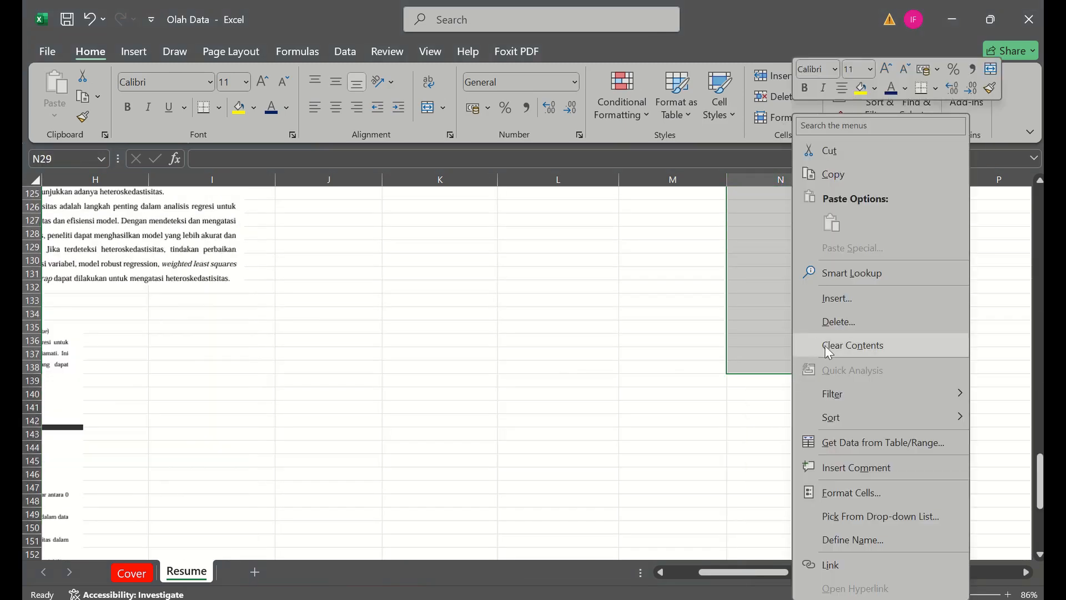
{"action": "left_click", "coordinate": [828, 301]}
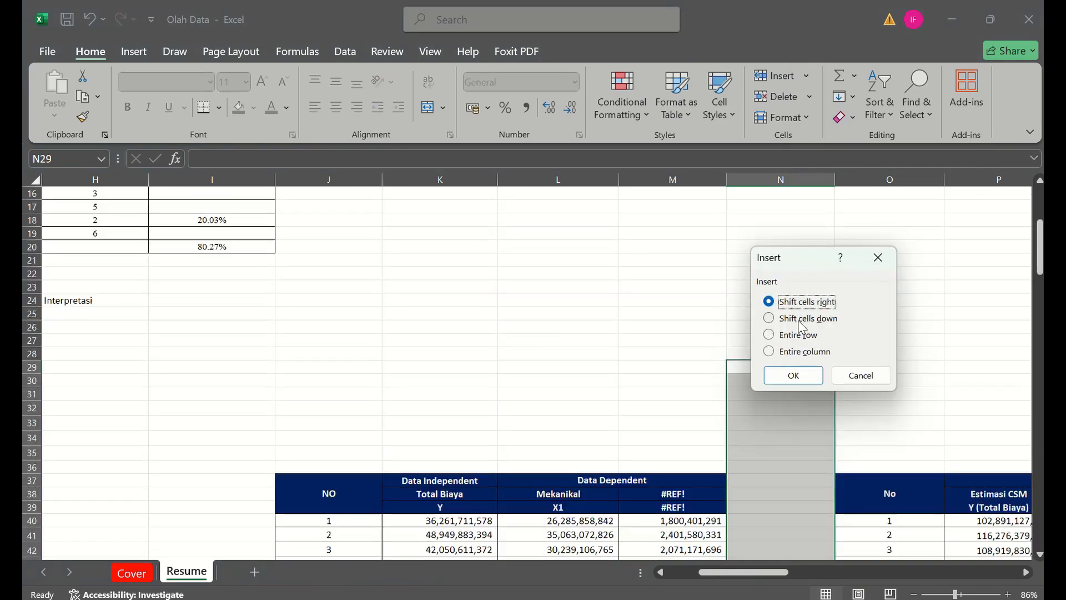
{"action": "key", "text": "Return"}
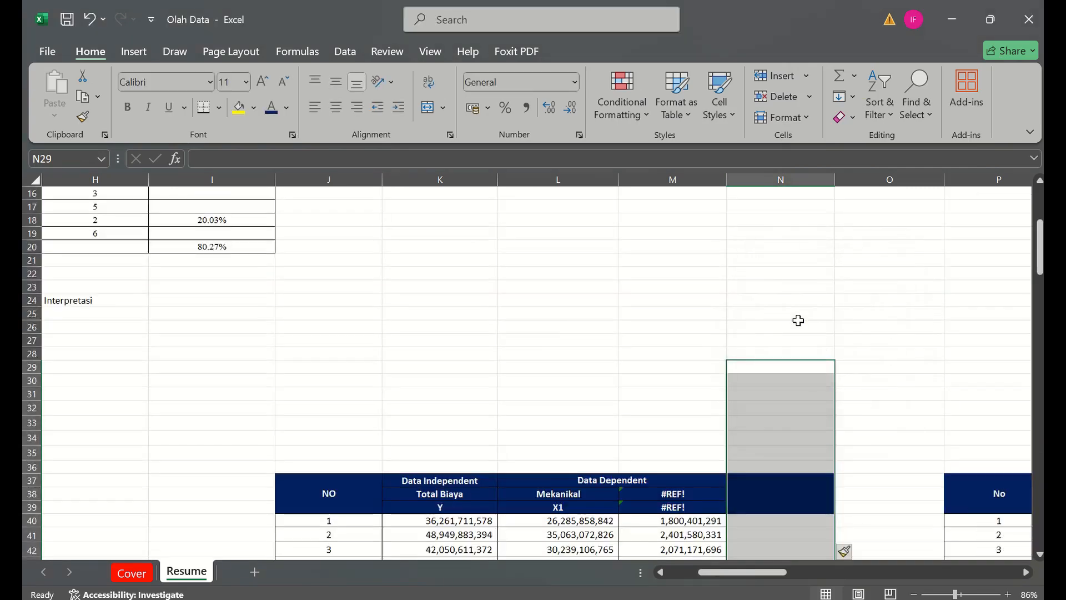
{"action": "key", "text": "ctrl+z"}
- Link the first Data Dependent heading, L38, to the Mekanikal name in D14 of the cost summary table
{"action": "left_click", "coordinate": [618, 480]}
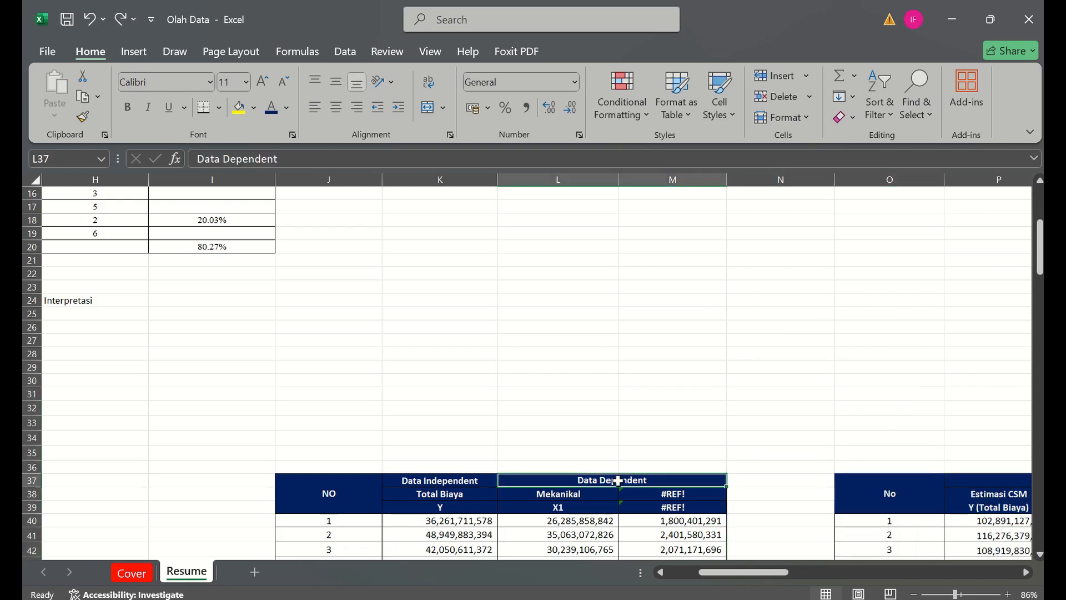
{"action": "left_click_drag", "start_coordinate": [618, 481], "coordinate": [601, 550]}
{"action": "scroll", "coordinate": [605, 549], "scroll_direction": "up", "scroll_amount": 2}
{"action": "left_click", "coordinate": [550, 512]}
{"action": "left_click", "coordinate": [399, 460]}
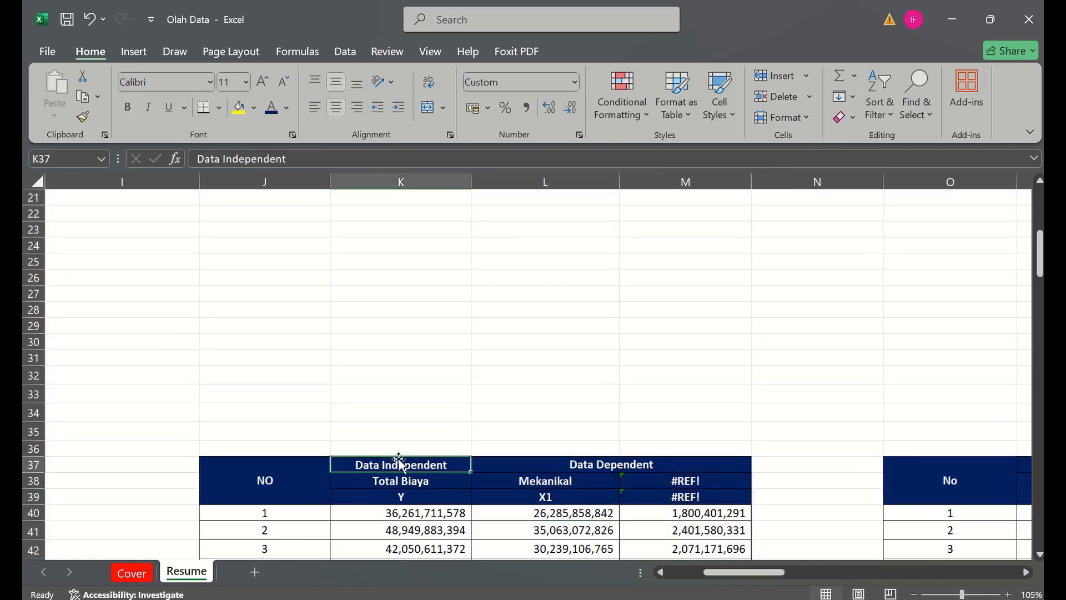
{"action": "key", "text": "Down"}
{"action": "key", "text": "Right"}
{"action": "type", "text": "="}
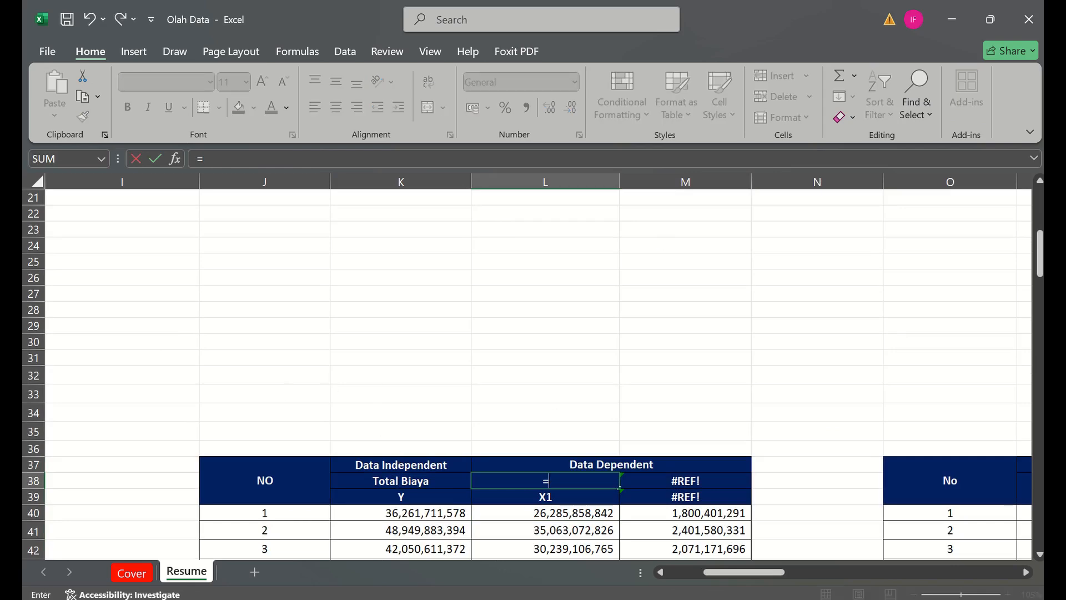
{"action": "scroll", "coordinate": [1040, 253], "scroll_direction": "up", "scroll_amount": 7}
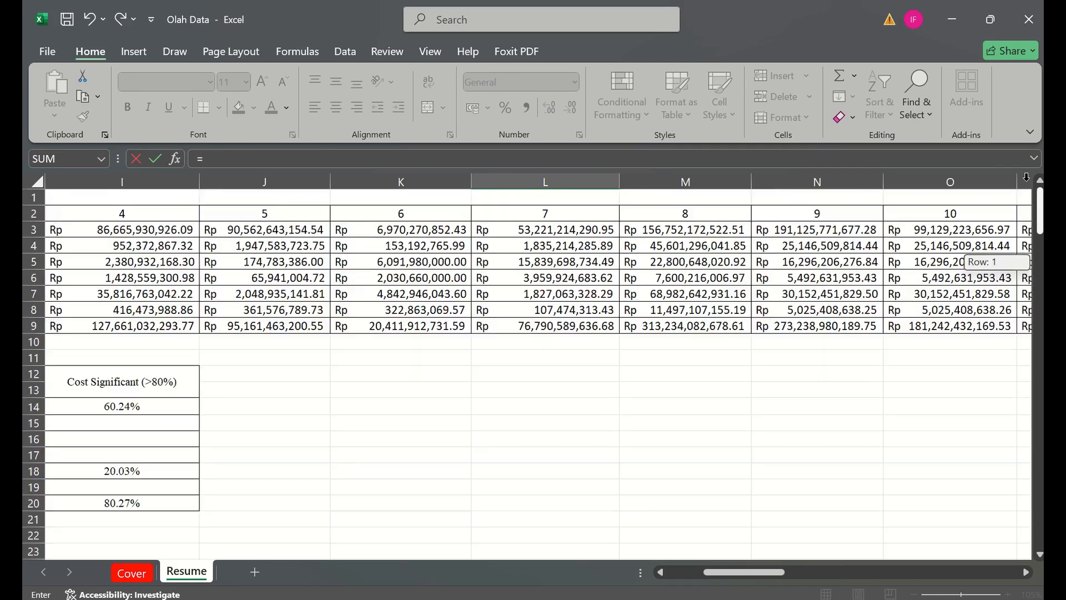
{"action": "left_click", "coordinate": [688, 577]}
{"action": "left_click", "coordinate": [265, 405]}
{"action": "key", "text": "Return"}
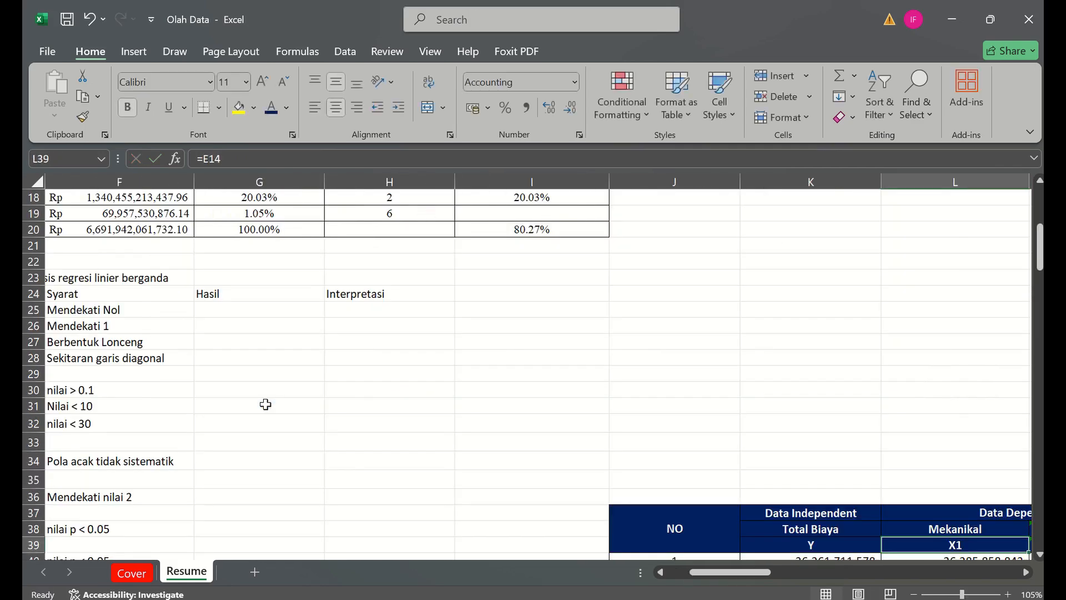
- Link the variable label in L39 to Mekanikal's variable code X1 in E14
{"action": "type", "text": "="}
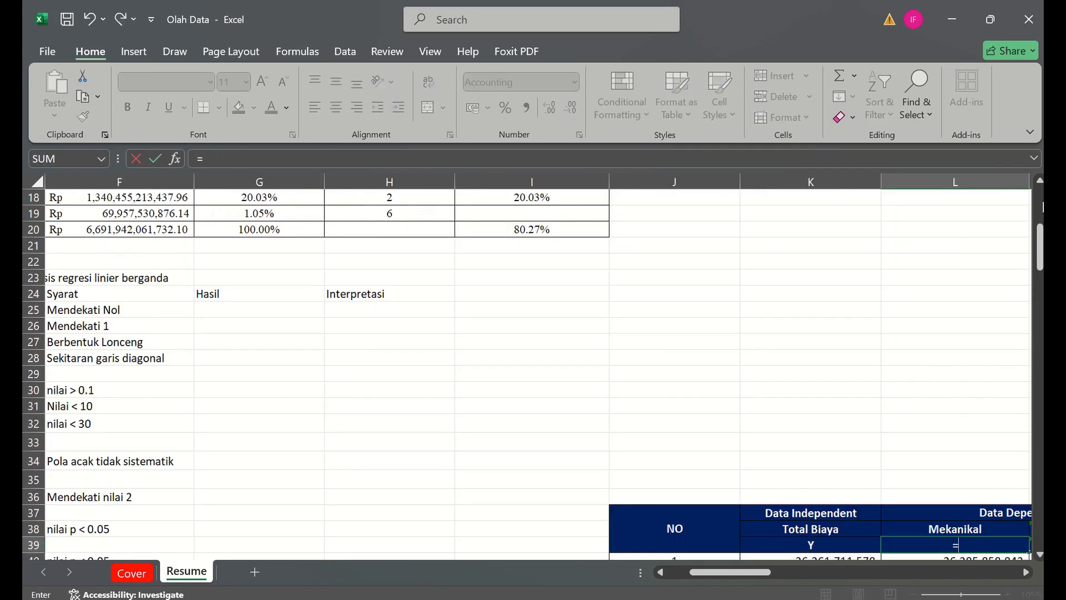
{"action": "scroll", "coordinate": [1043, 208], "scroll_direction": "up", "scroll_amount": 6}
{"action": "left_click", "coordinate": [175, 416]}
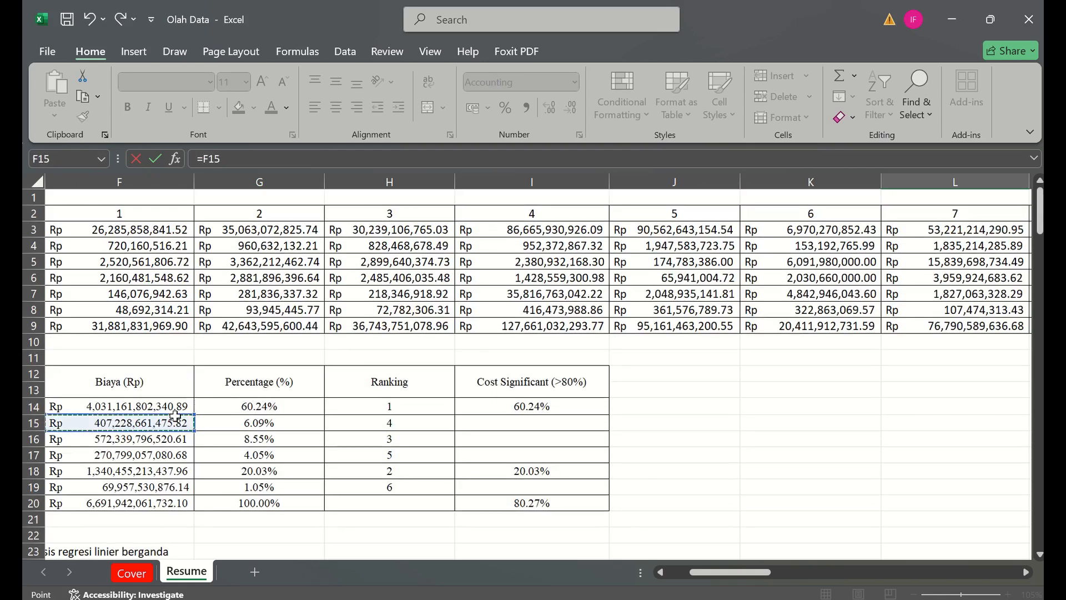
{"action": "key", "text": "Left"}
{"action": "key", "text": "Left"}
{"action": "key", "text": "Up"}
{"action": "key", "text": "Right"}
{"action": "key", "text": "Return"}
- Replace the #REF! heading in M38 with a link to the Struktur name in D18
{"action": "key", "text": "Right"}
{"action": "key", "text": "Up"}
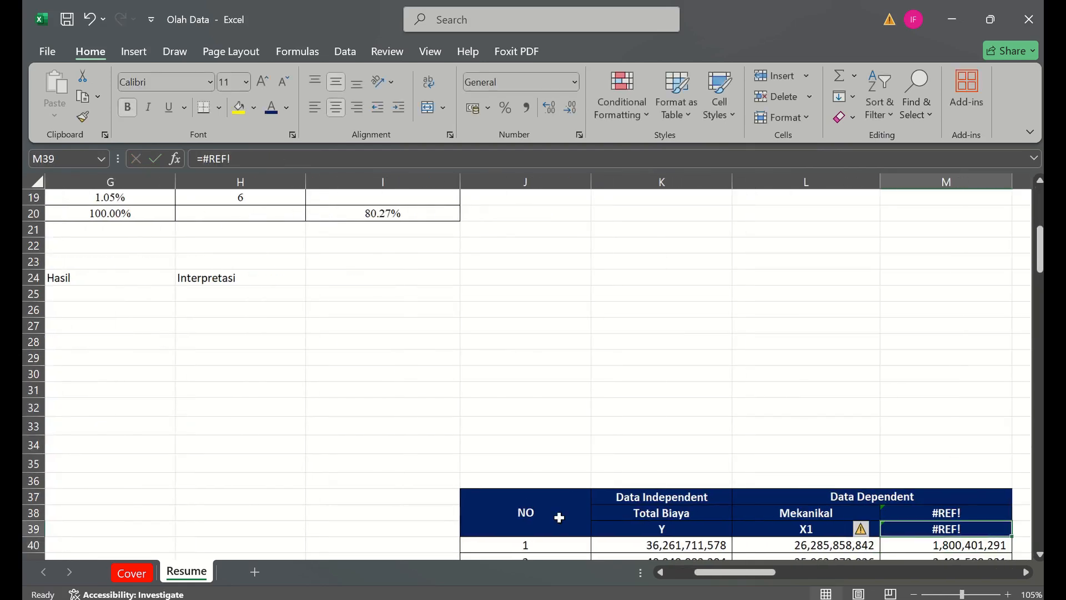
{"action": "scroll", "coordinate": [560, 517], "scroll_direction": "down", "scroll_amount": 2}
{"action": "left_click", "coordinate": [865, 520]}
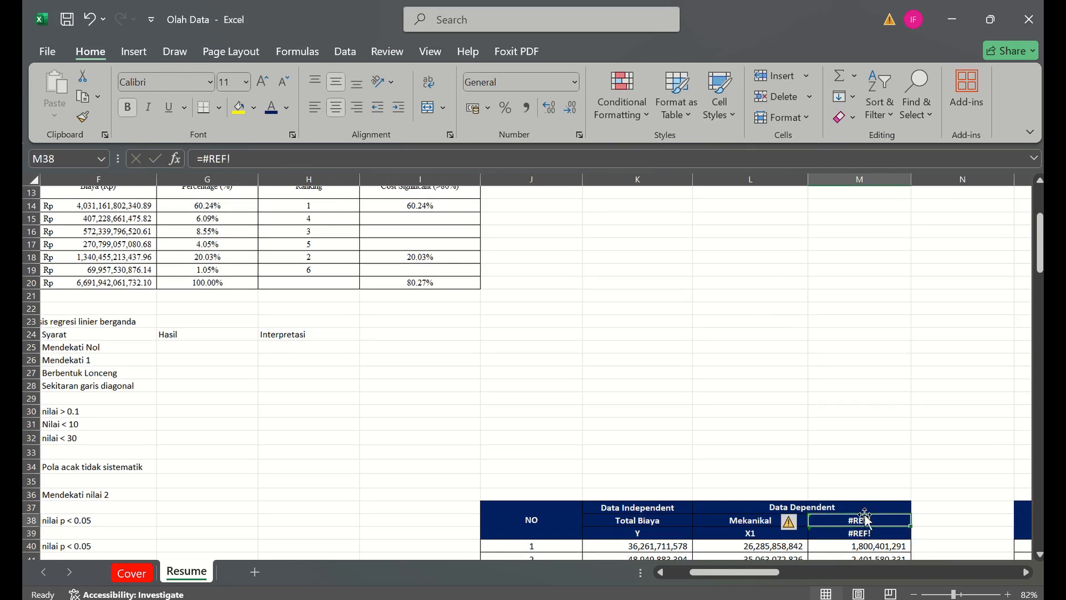
{"action": "type", "text": "="}
{"action": "left_click", "coordinate": [175, 305]}
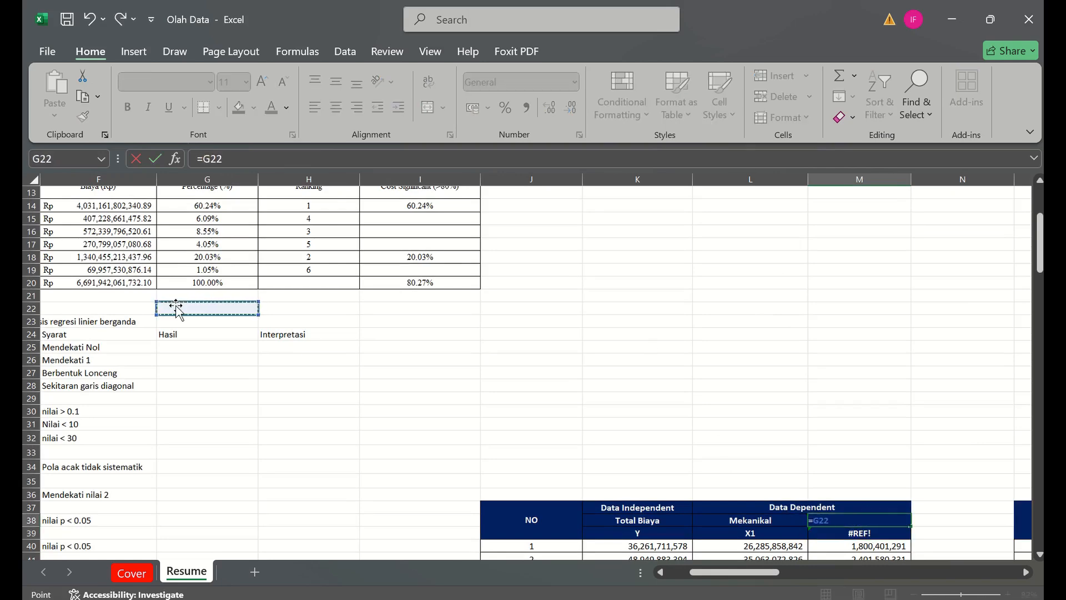
{"action": "key", "text": "Left"}
{"action": "key", "text": "Left"}
{"action": "key", "text": "Left"}
{"action": "key", "text": "Left"}
{"action": "key", "text": "Up"}
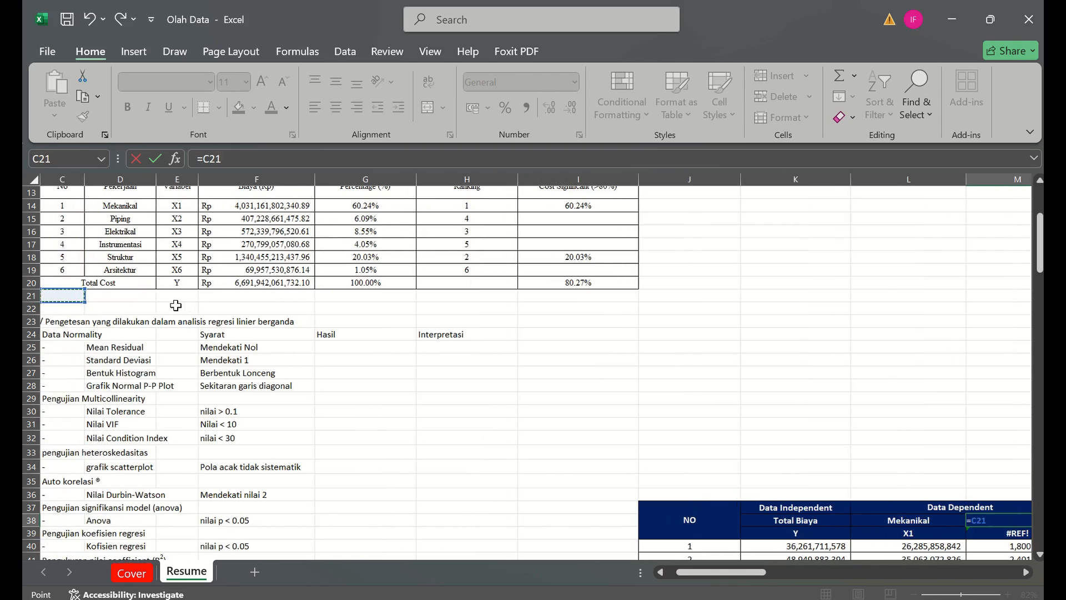
{"action": "key", "text": "Left"}
{"action": "key", "text": "Left"}
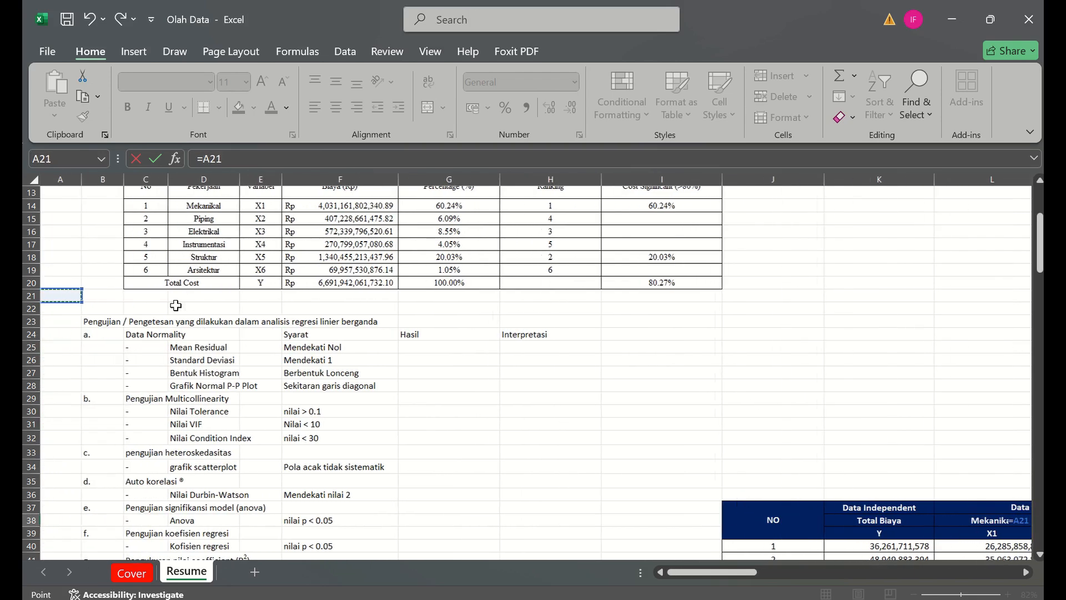
{"action": "key", "text": "Right"}
{"action": "key", "text": "Right"}
{"action": "key", "text": "Up"}
{"action": "key", "text": "Right"}
{"action": "key", "text": "Up"}
{"action": "key", "text": "Left"}
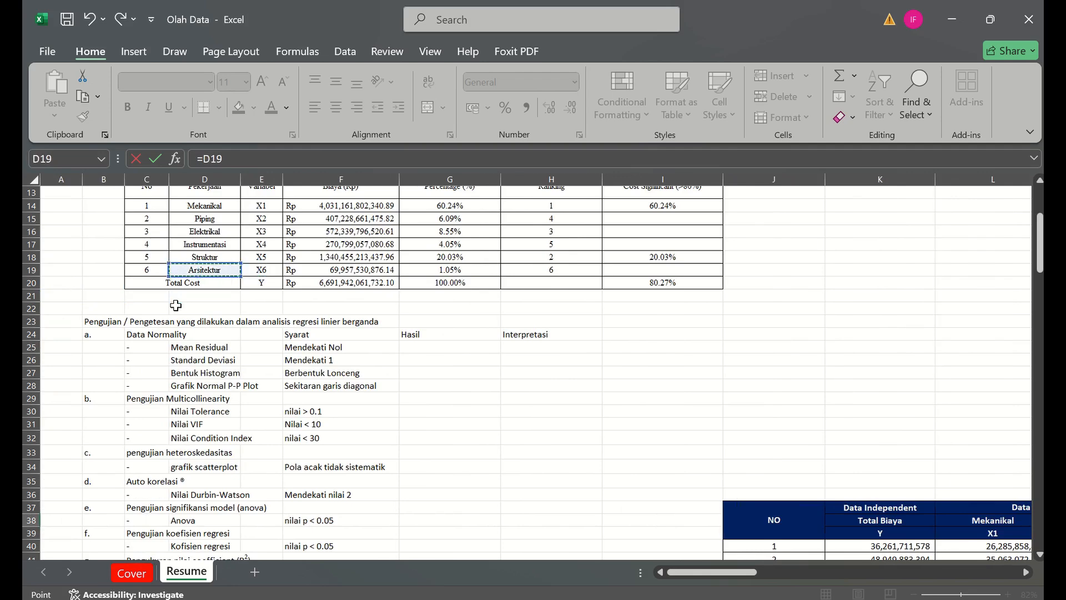
{"action": "key", "text": "Up"}
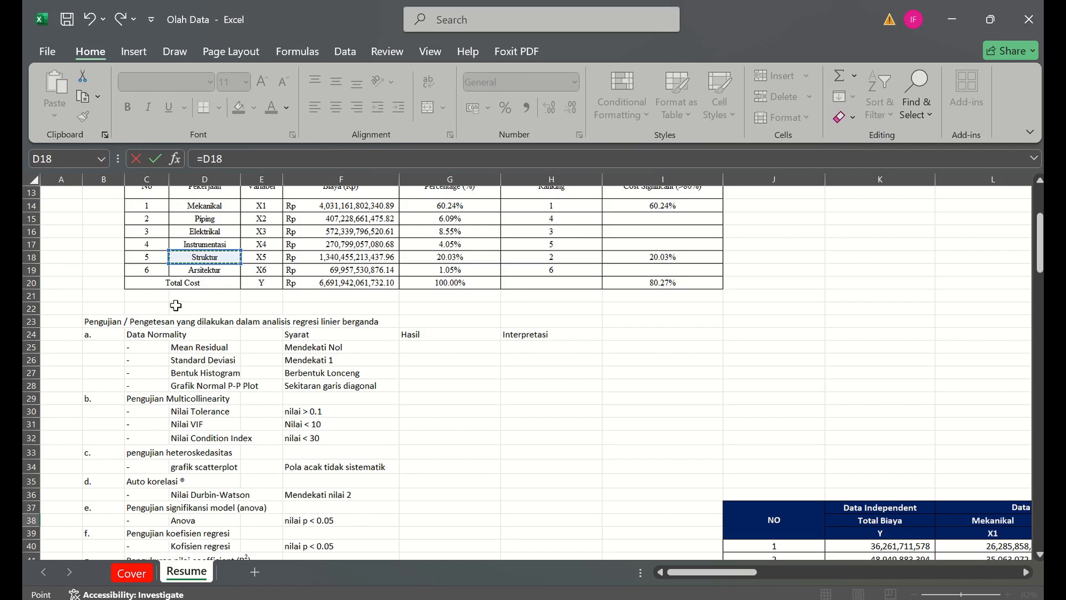
{"action": "key", "text": "Return"}
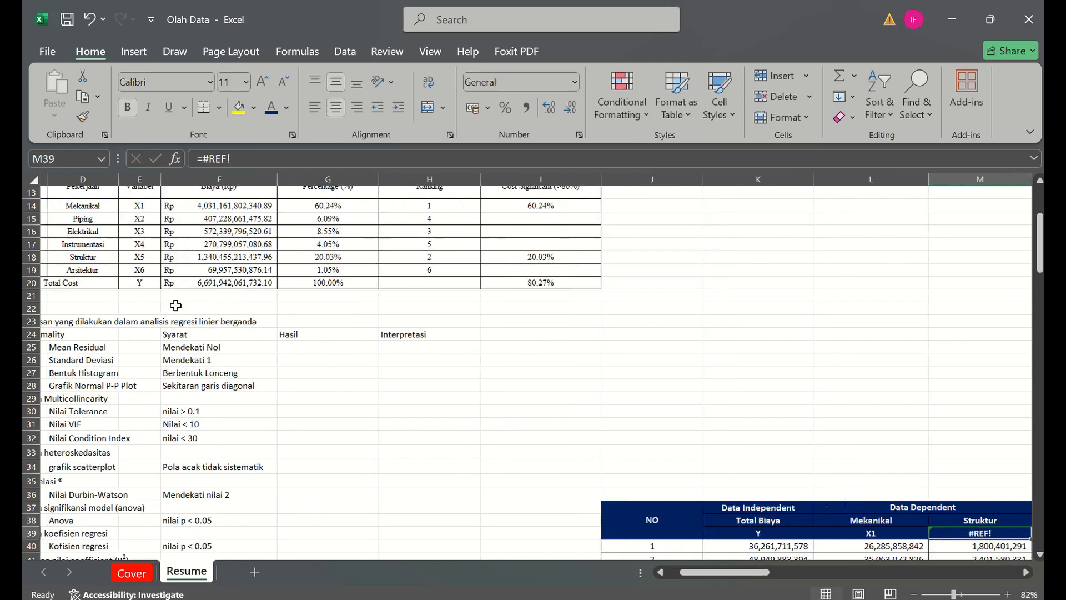
- Replace the #REF! variable label in M39 with a link to Struktur's variable code X5 in E18
{"action": "type", "text": "="}
{"action": "left_click", "coordinate": [118, 245]}
{"action": "left_click", "coordinate": [116, 252]}
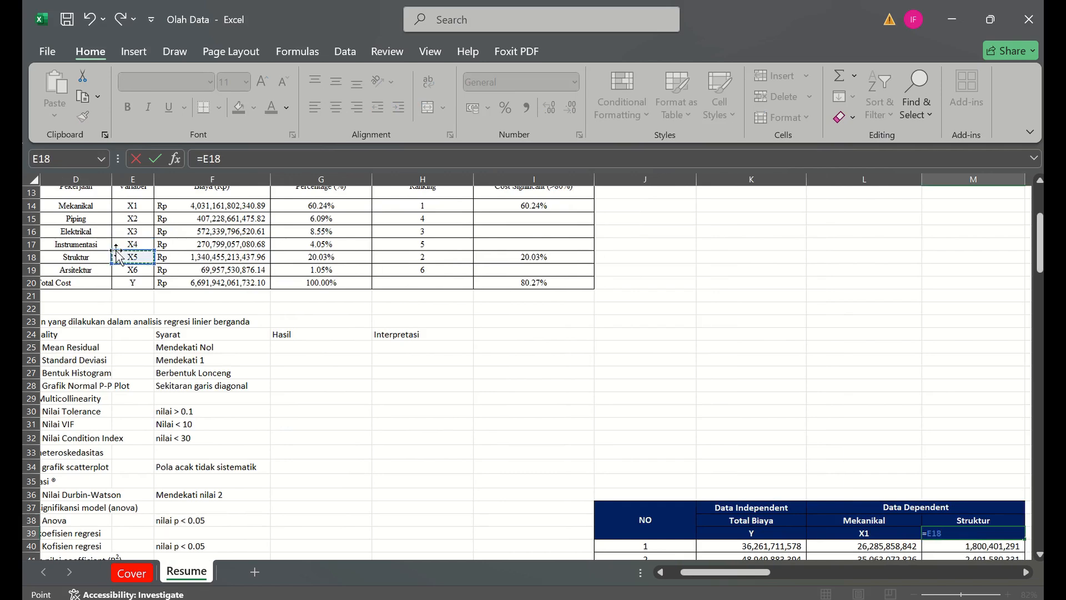
{"action": "key", "text": "Return"}
- Change the heading above Total Biaya in K37 to Data Dependent
{"action": "left_click", "coordinate": [760, 508]}
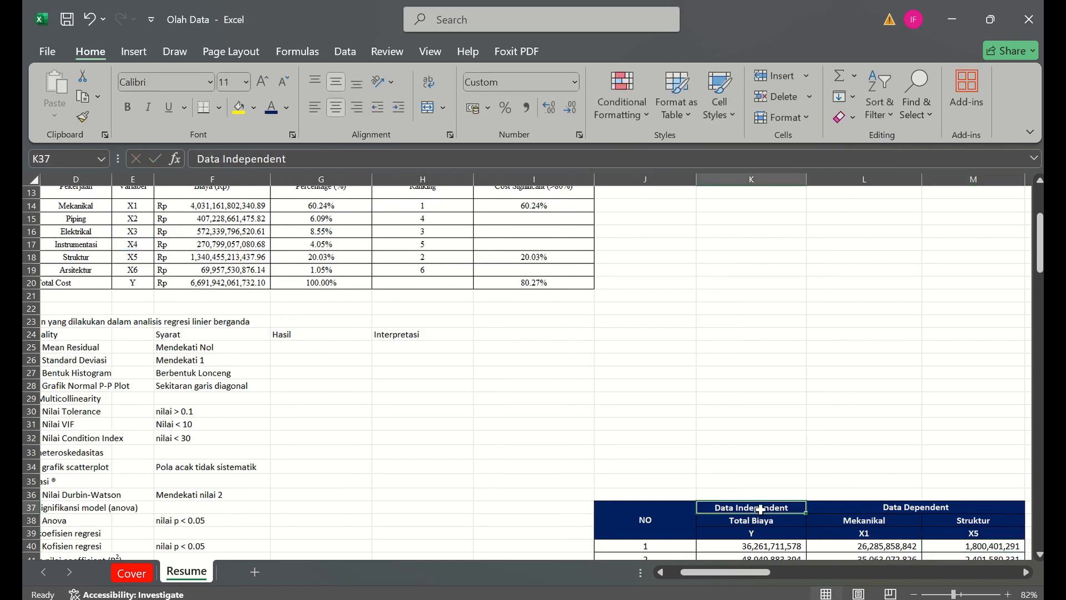
{"action": "left_click", "coordinate": [237, 155]}
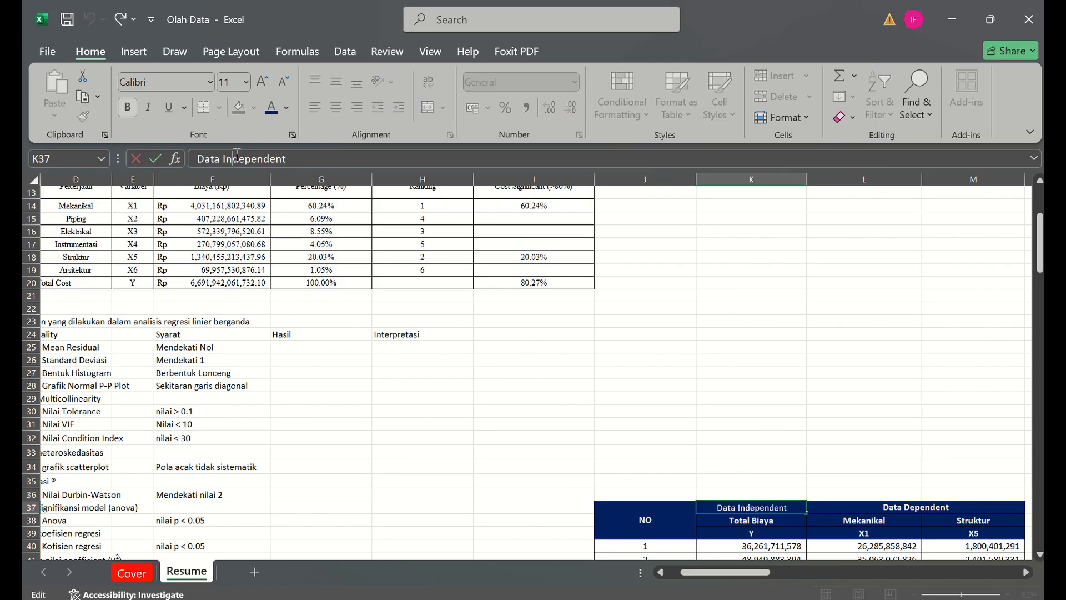
{"action": "key", "text": "BackSpace"}
{"action": "key", "text": "BackSpace"}
{"action": "key", "text": "BackSpace"}
{"action": "key", "text": "Caps_Lock"}
{"action": "type", "text": "D"}
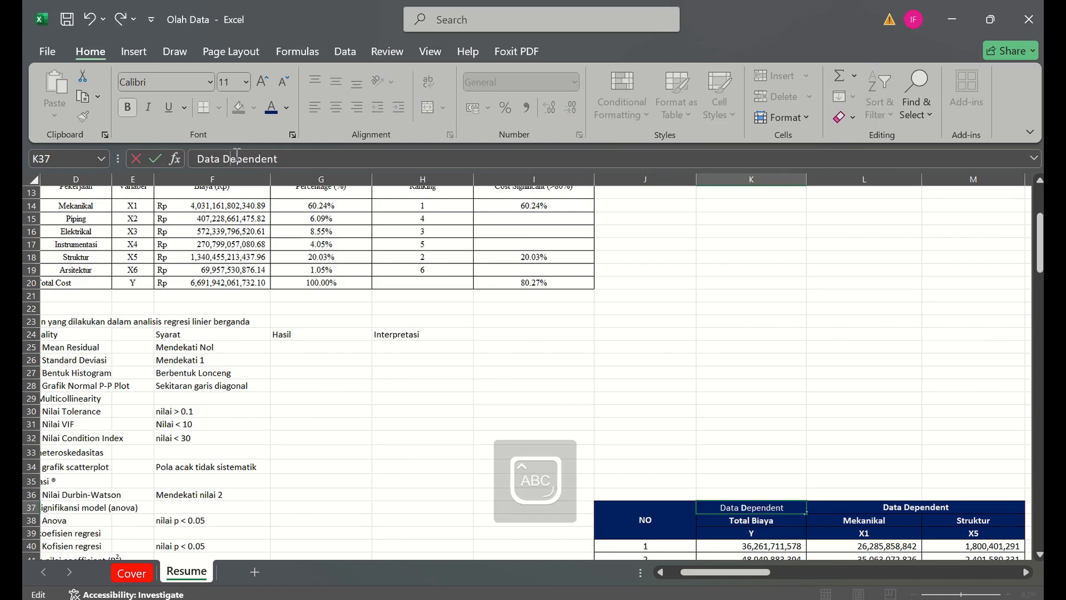
{"action": "key", "text": "Tab"}
- Change the merged heading above Mekanikal and Struktur in L37 to Data Independent
{"action": "left_click", "coordinate": [237, 157]}
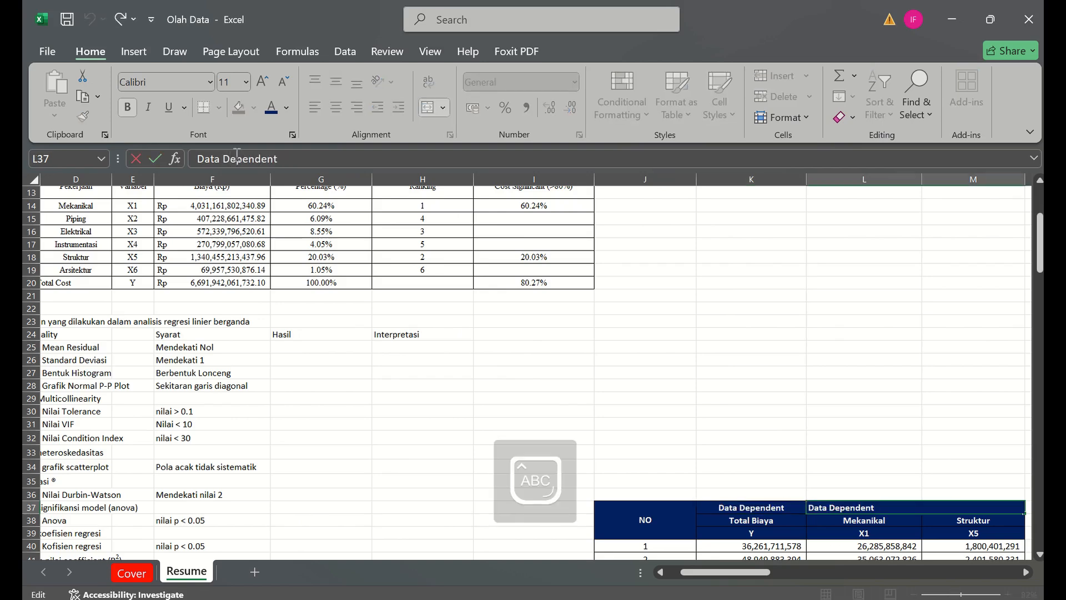
{"action": "key", "text": "BackSpace"}
{"action": "type", "text": "I"}
{"action": "key", "text": "Caps_Lock"}
{"action": "type", "text": "nd"}
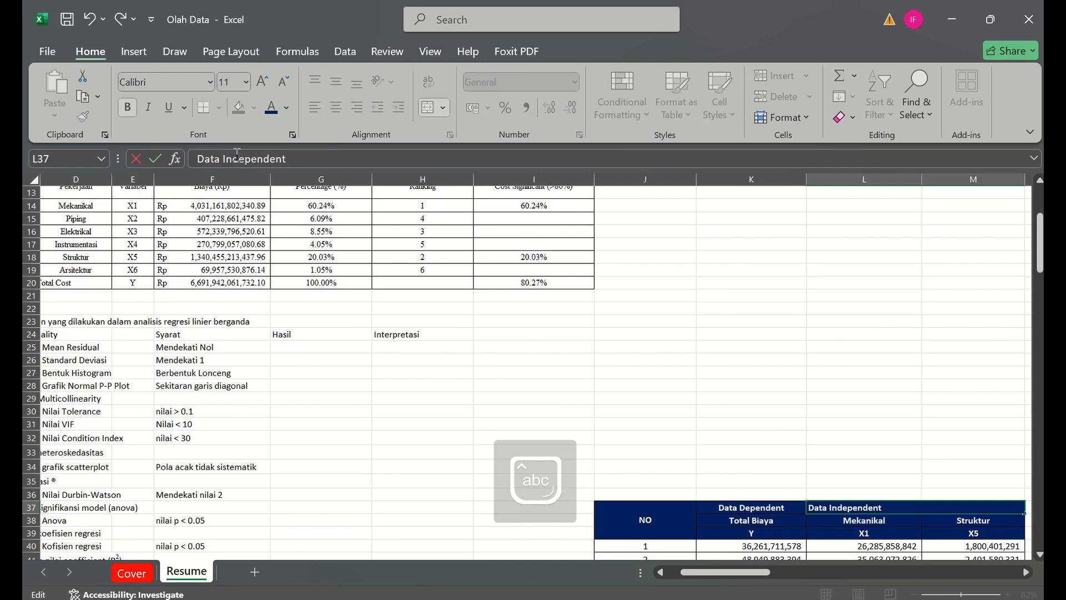
{"action": "key", "text": "Return"}
{"action": "left_click", "coordinate": [776, 410]}
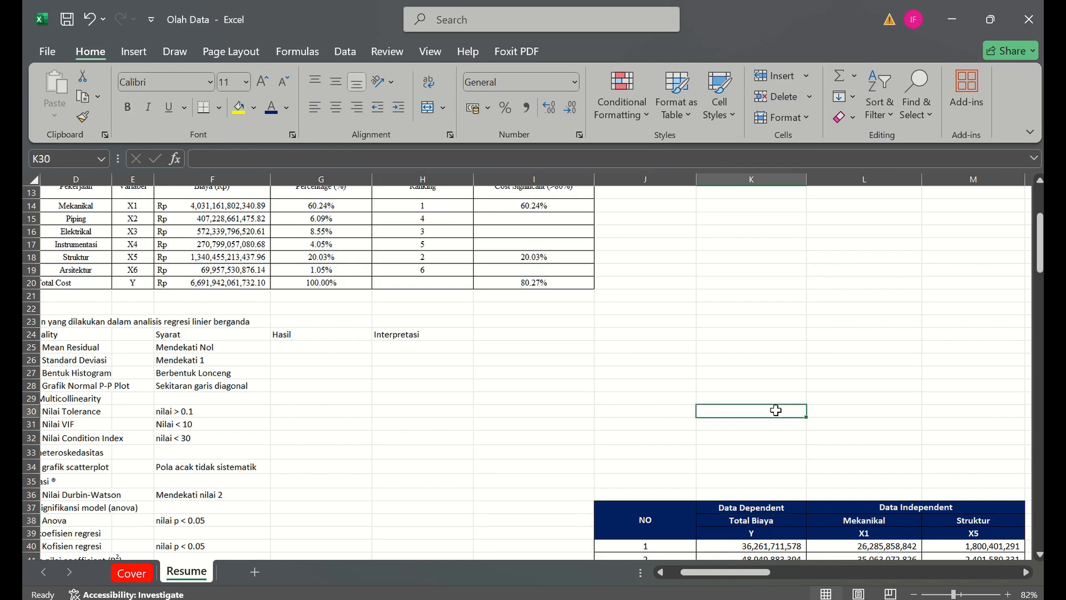
{"action": "key", "text": "Right"}
{"action": "key", "text": "Right"}
{"action": "key", "text": "Right"}
{"action": "key", "text": "Down"}
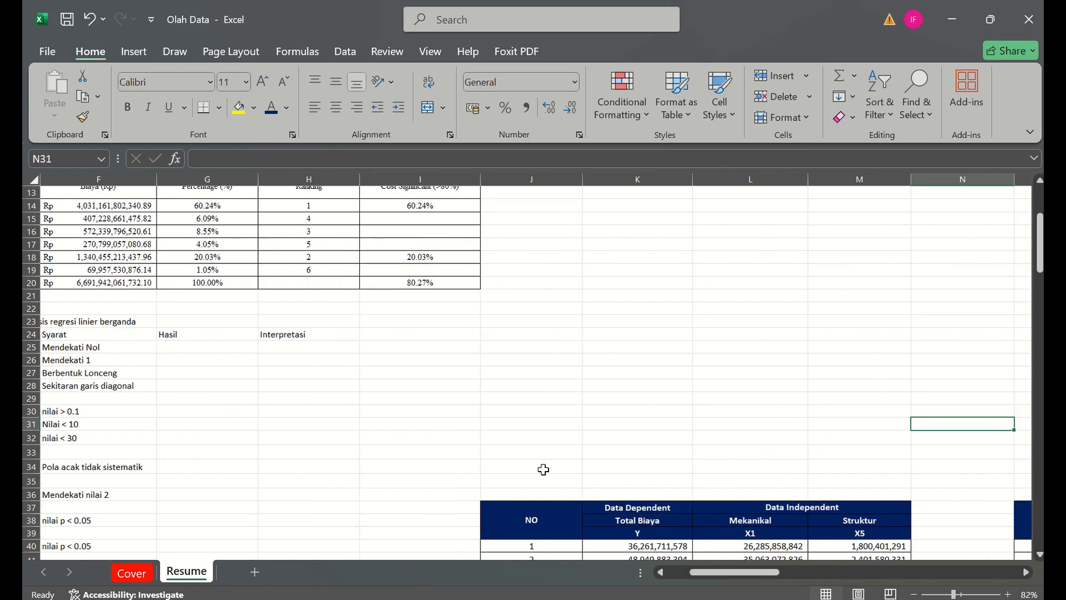
- Switch to IBM SPSS Statistics 22, dismiss its startup dialog and select the first variable name cell in Variable View
{"action": "key", "text": "super"}
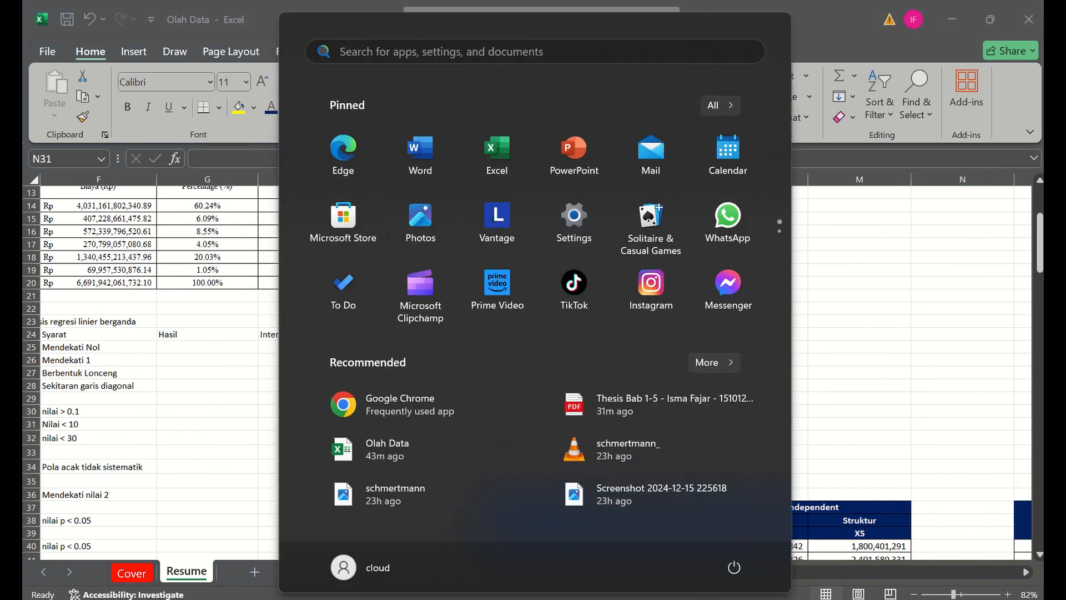
{"action": "type", "text": "sp"}
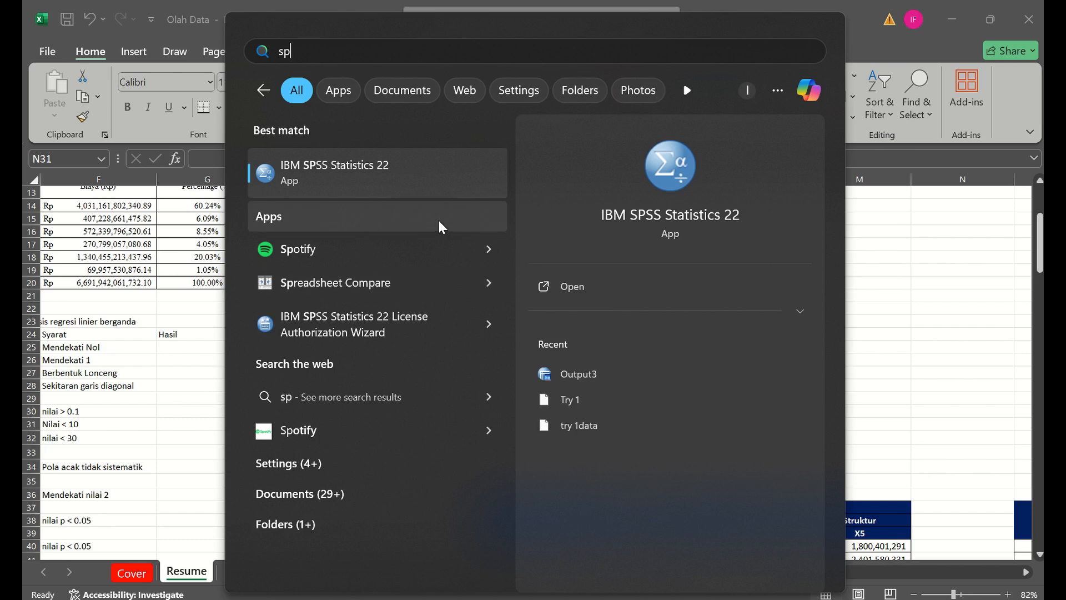
{"action": "left_click", "coordinate": [413, 195]}
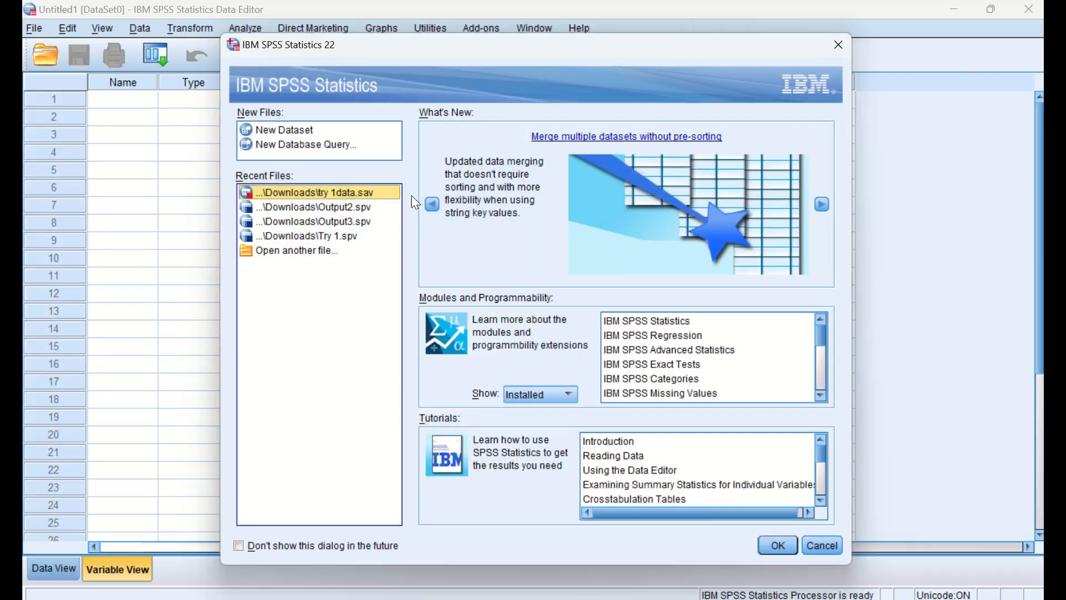
{"action": "left_click", "coordinate": [822, 545]}
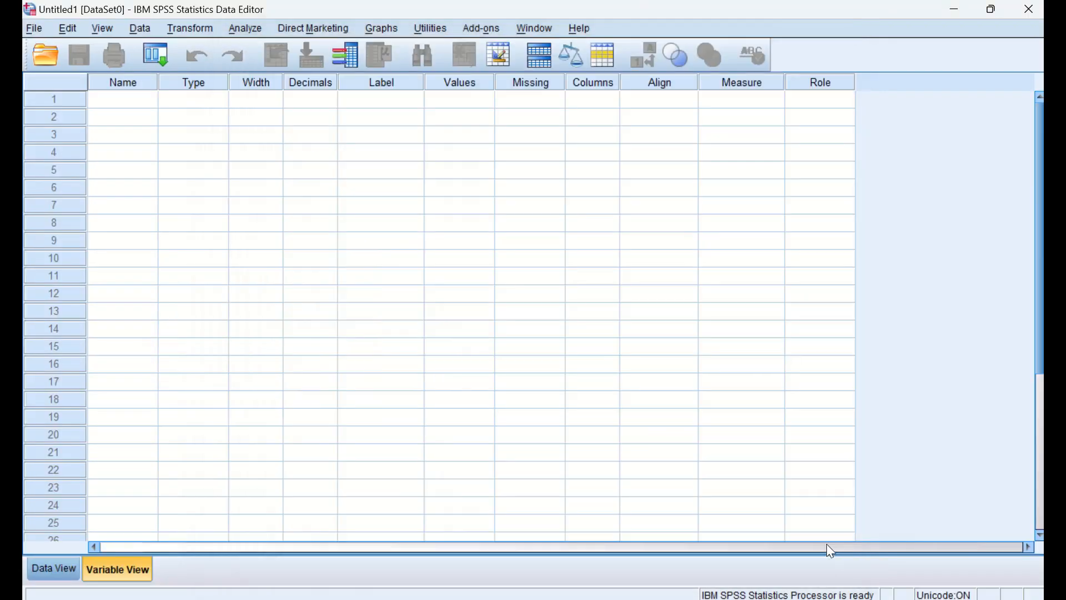
{"action": "left_click", "coordinate": [62, 571]}
{"action": "left_click", "coordinate": [118, 575]}
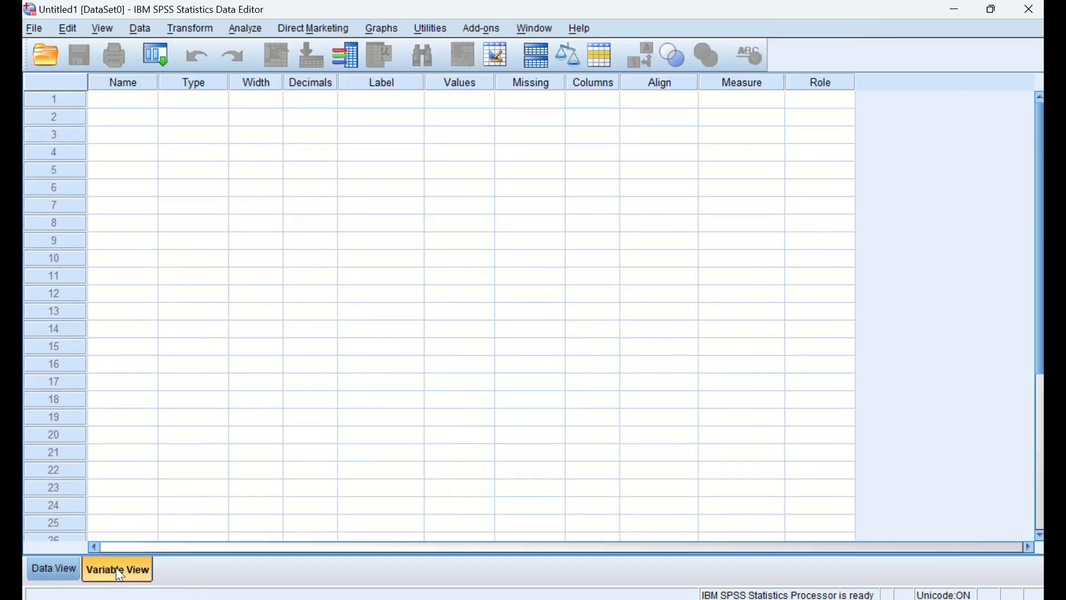
{"action": "left_click", "coordinate": [136, 99]}
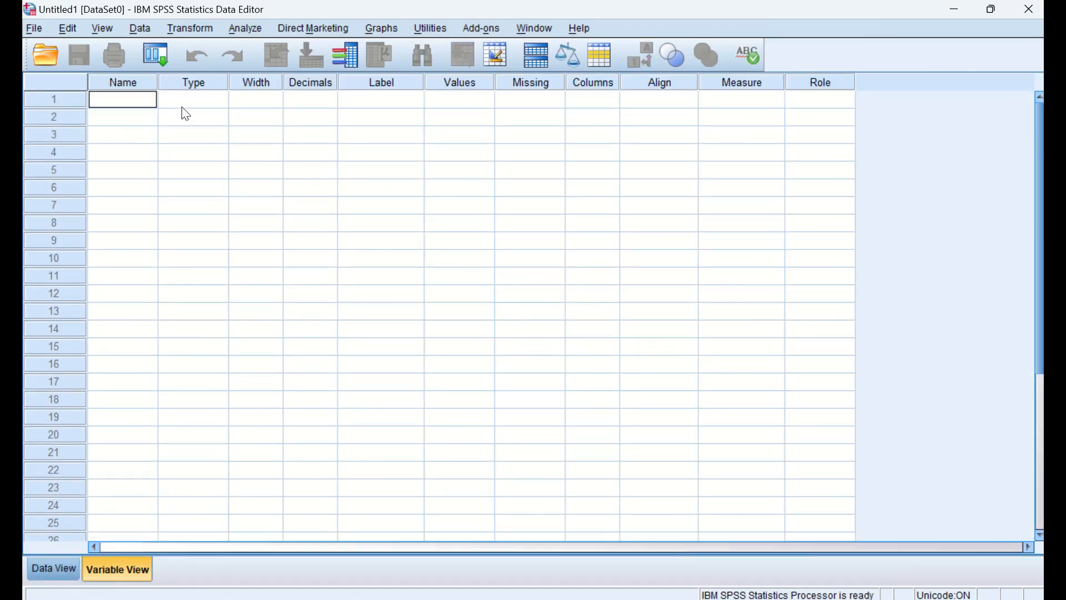
- Arrange SPSS and the Olah Data workbook side by side with the regression table on the Resume sheet in view
{"action": "key", "text": "super+Left"}
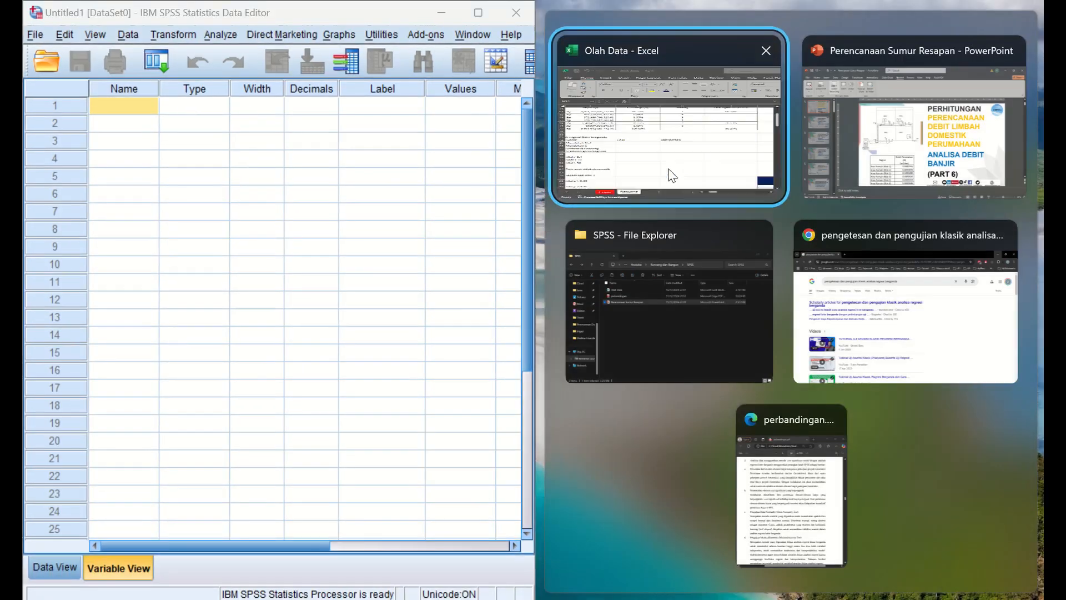
{"action": "left_click", "coordinate": [673, 174]}
{"action": "key", "text": "Right"}
{"action": "key", "text": "Right"}
{"action": "key", "text": "Right"}
{"action": "key", "text": "Right"}
{"action": "key", "text": "Right"}
{"action": "key", "text": "Down"}
{"action": "key", "text": "Down"}
{"action": "key", "text": "Down"}
{"action": "key", "text": "Down"}
{"action": "key", "text": "Down"}
{"action": "key", "text": "Down"}
{"action": "key", "text": "Down"}
{"action": "key", "text": "Down"}
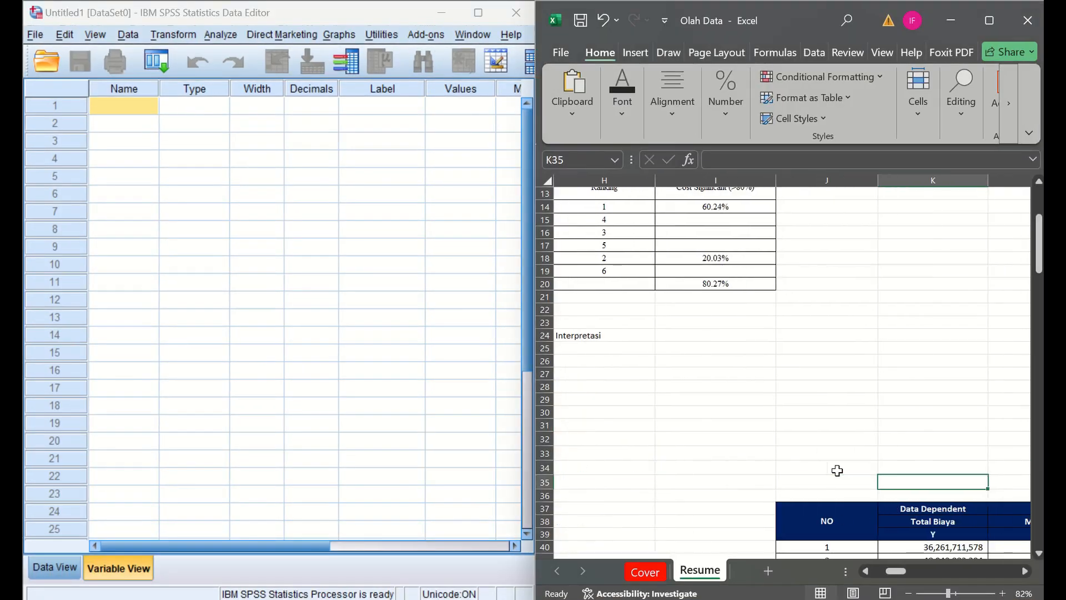
{"action": "key", "text": "Down"}
{"action": "key", "text": "Down"}
{"action": "key", "text": "Down"}
{"action": "key", "text": "Down"}
{"action": "key", "text": "Down"}
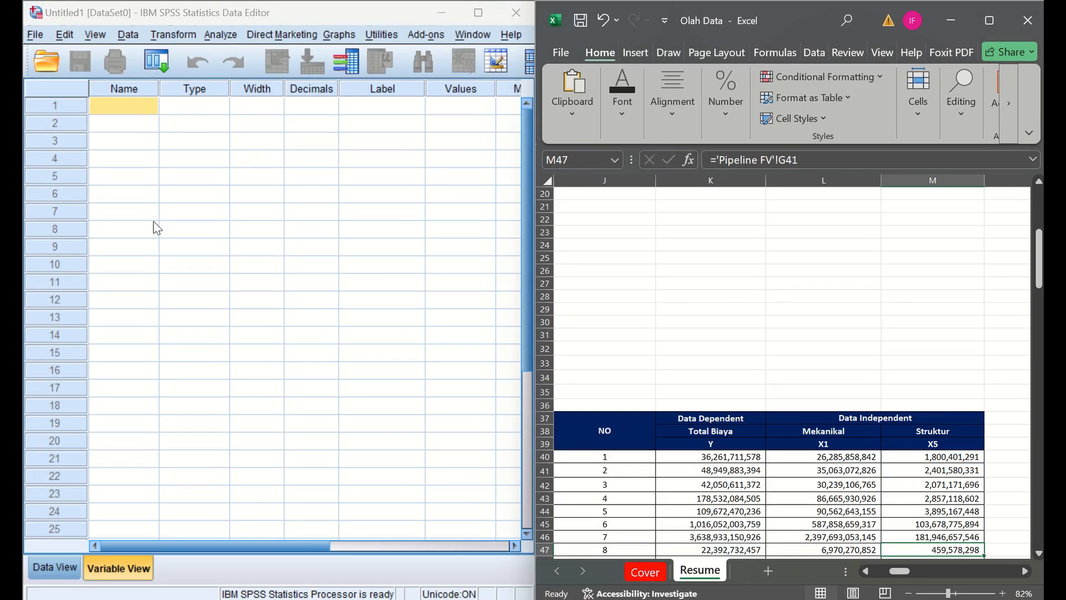
- Try to name the first variable Total Biaya in Variable View
{"action": "left_click", "coordinate": [130, 95]}
{"action": "left_click", "coordinate": [127, 105]}
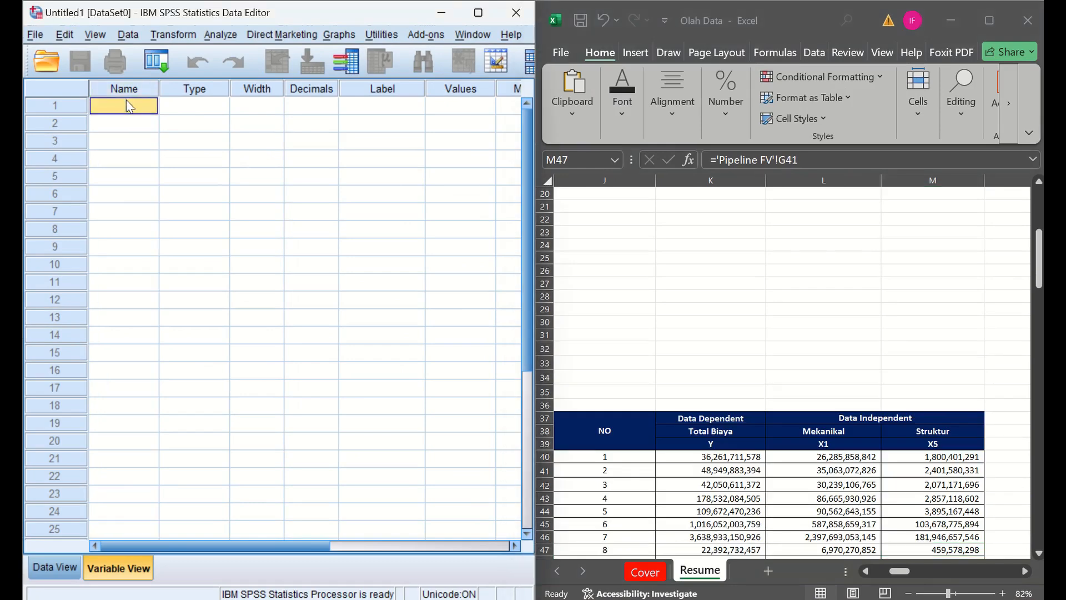
{"action": "key", "text": "Caps_Lock"}
{"action": "key", "text": "Caps_Lock"}
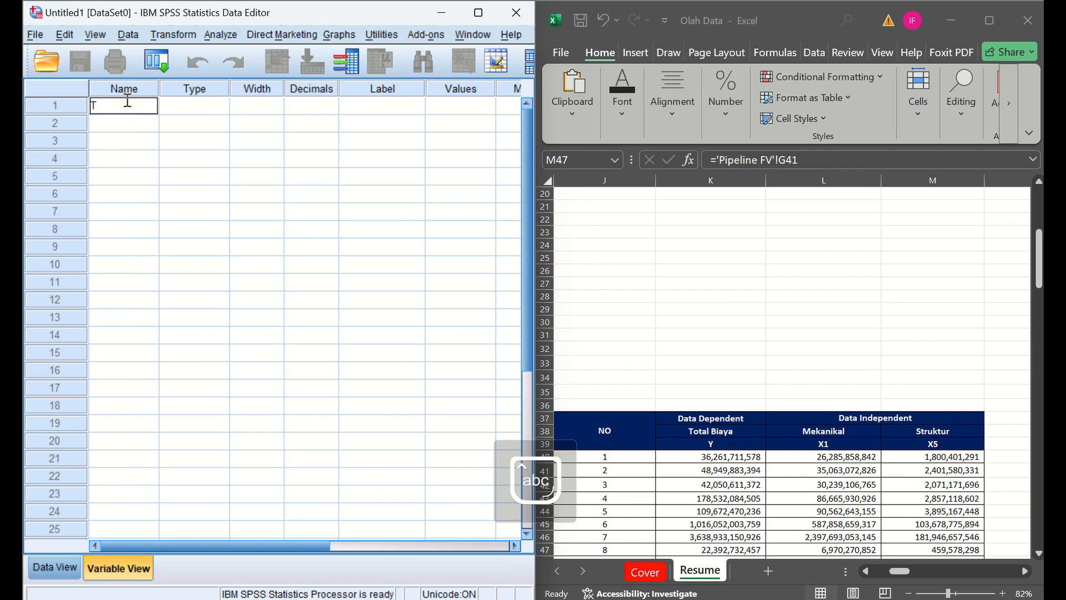
{"action": "type", "text": "Total Biaya"}
{"action": "key", "text": "Return"}
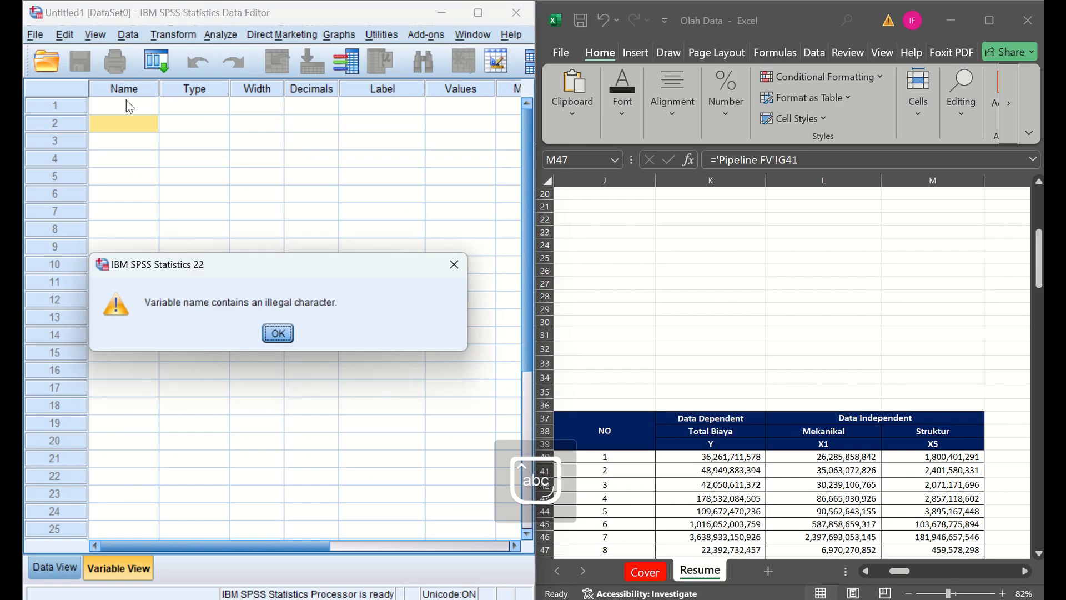
{"action": "key", "text": "Return"}
- Define three variables named Y, X1 and X5 in the first three rows of Variable View
{"action": "left_click", "coordinate": [128, 104]}
{"action": "key", "text": "Caps_Lock"}
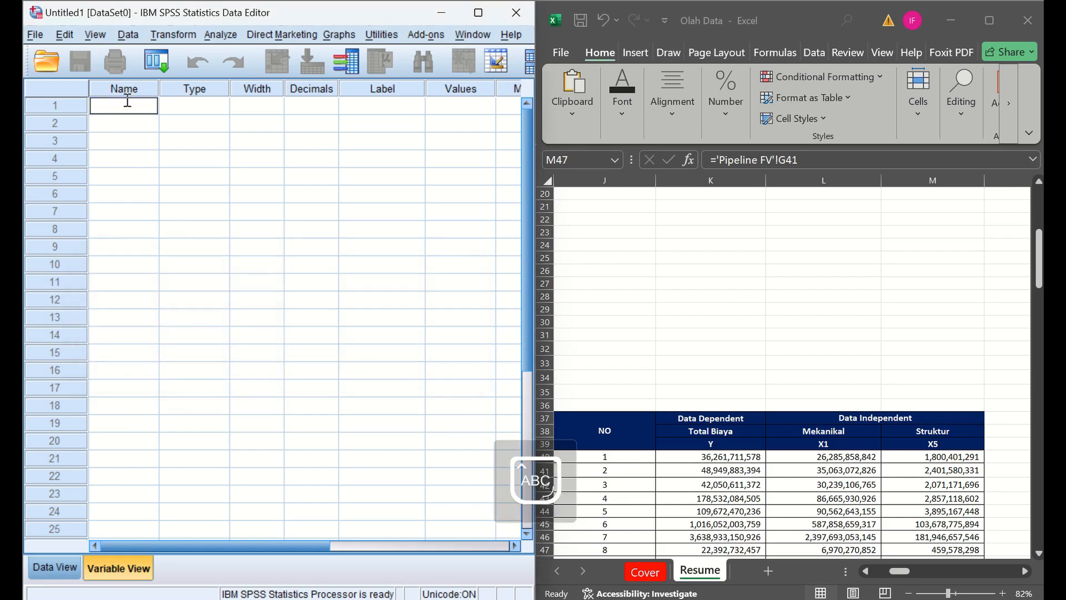
{"action": "key", "text": "Return"}
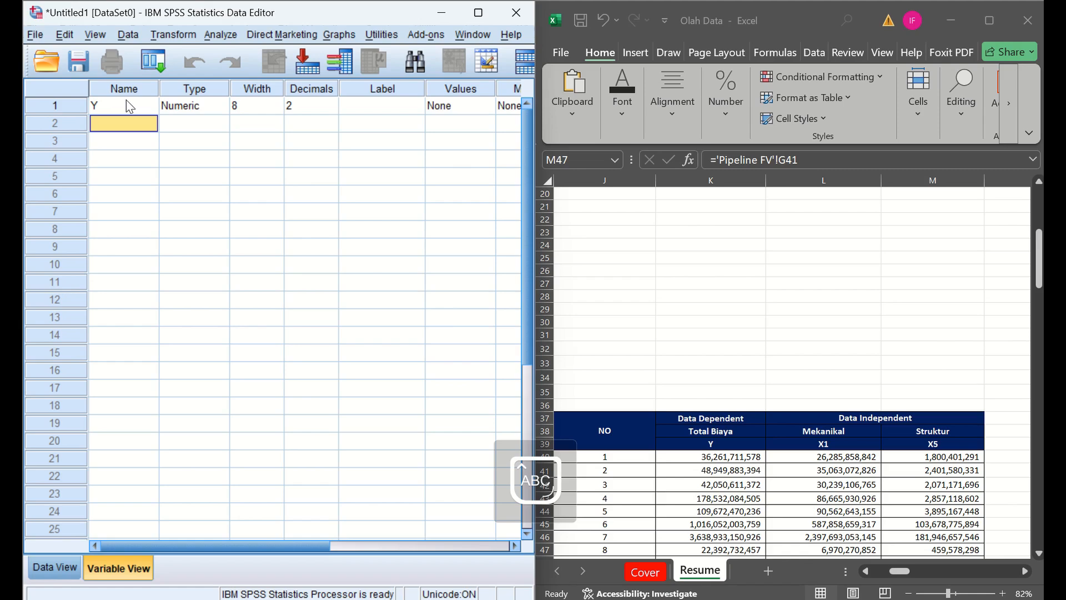
{"action": "type", "text": "X1"}
{"action": "key", "text": "Return"}
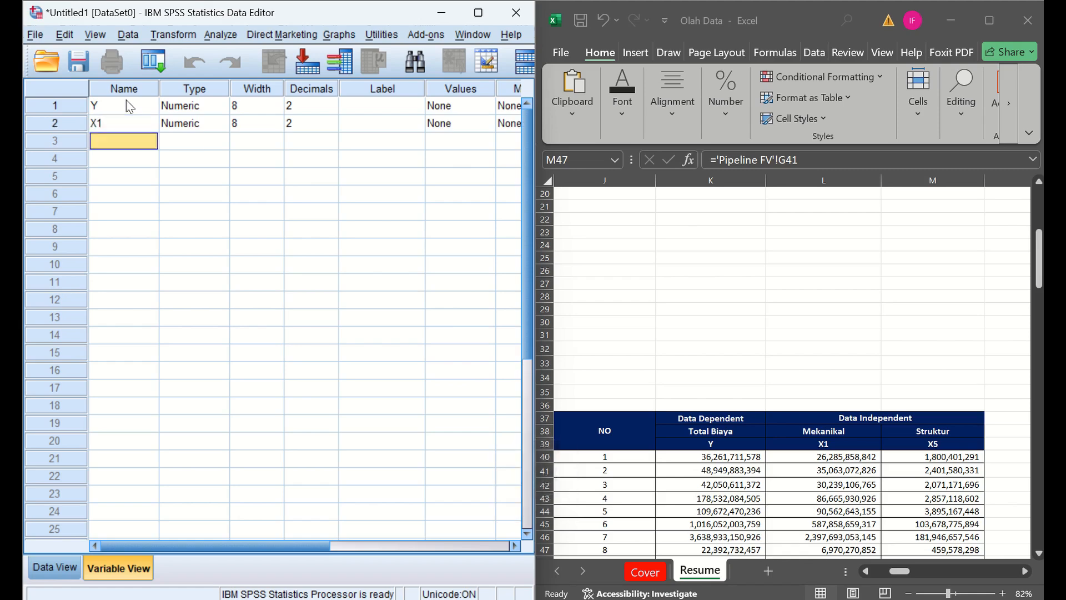
{"action": "type", "text": "X"}
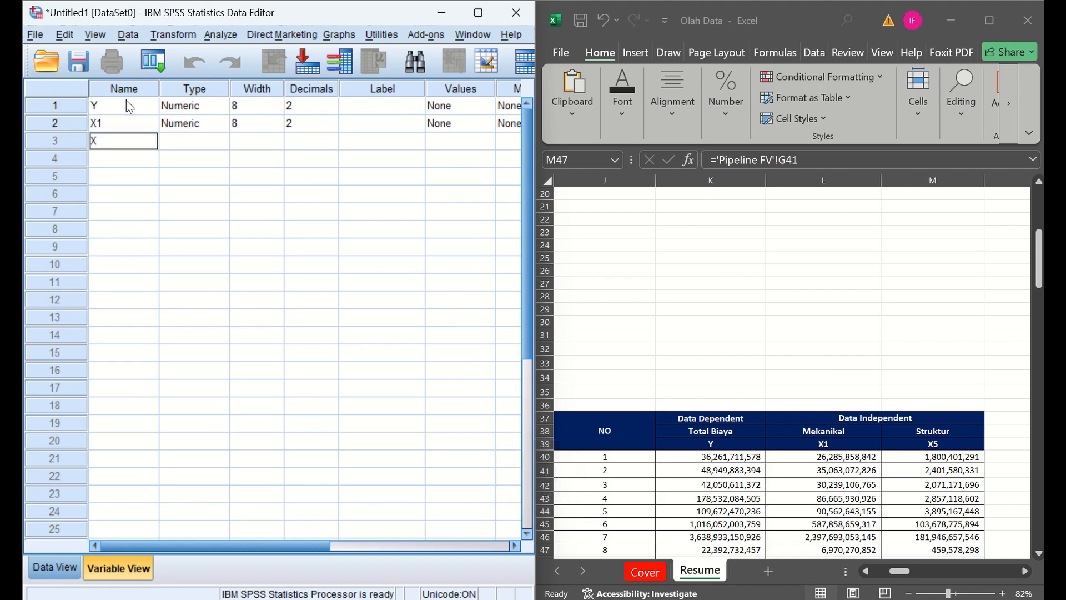
{"action": "type", "text": "5"}
{"action": "key", "text": "Tab"}
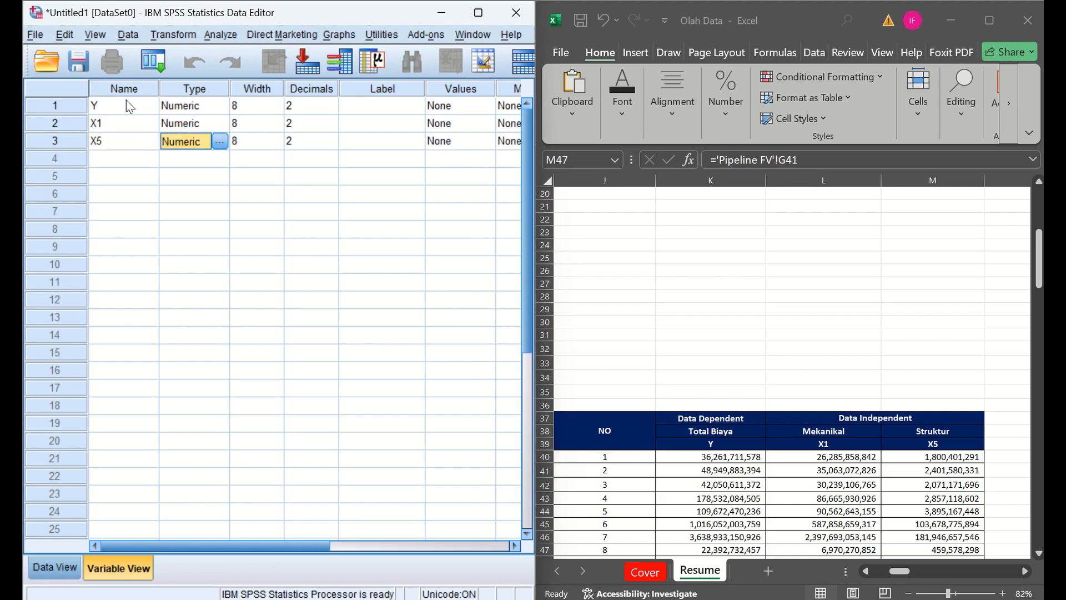
- Label variable Y as Total Biaya
{"action": "key", "text": "Up"}
{"action": "key", "text": "Up"}
{"action": "key", "text": "Right"}
{"action": "key", "text": "Right"}
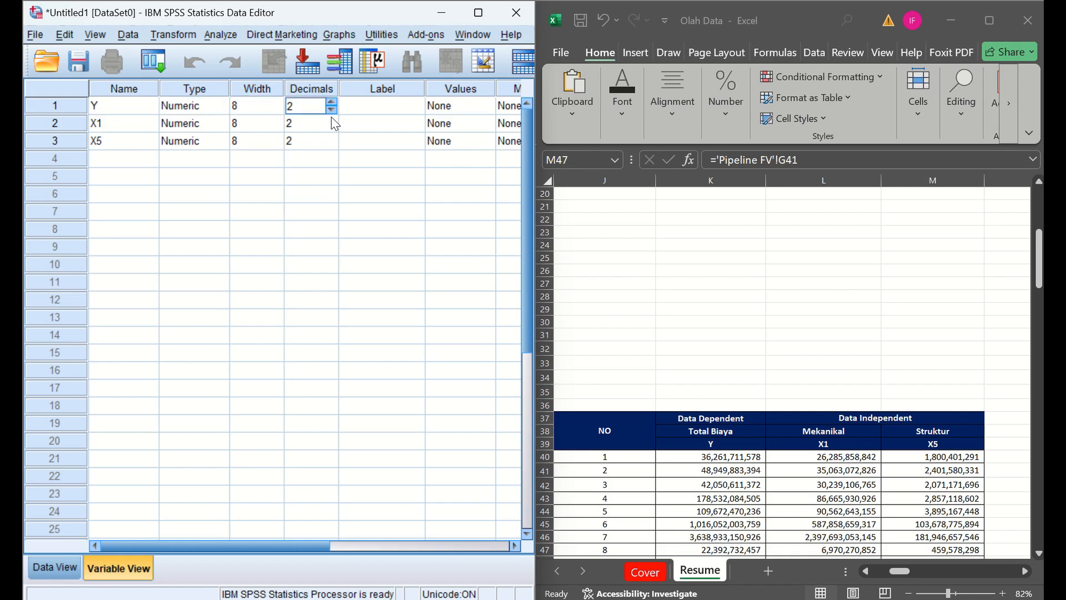
{"action": "key", "text": "Right"}
{"action": "type", "text": "T"}
{"action": "key", "text": "Caps_Lock"}
{"action": "type", "text": "ot"}
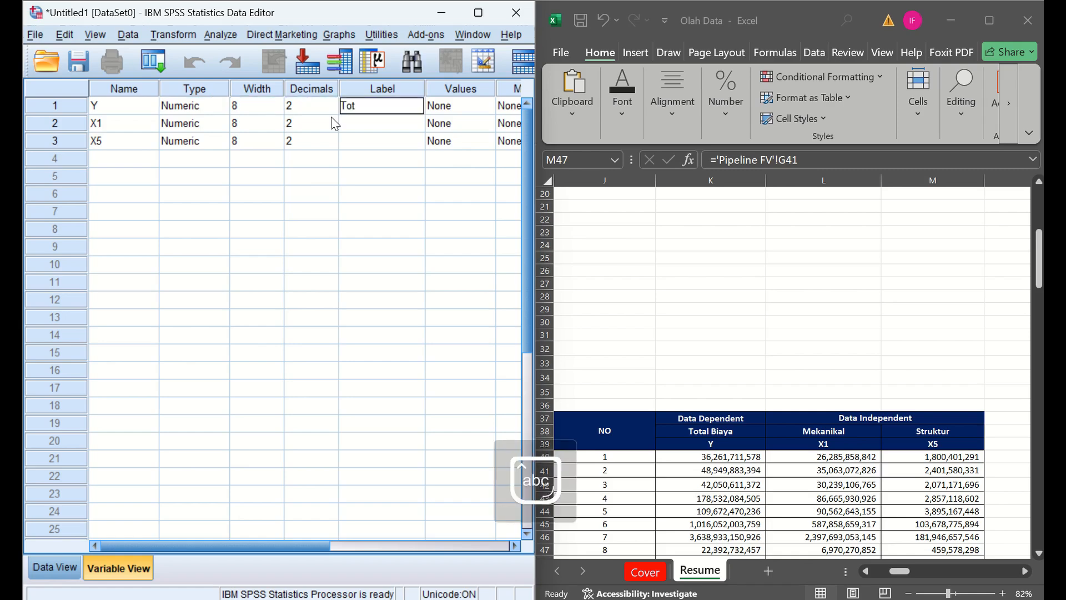
{"action": "type", "text": "al Biaya"}
{"action": "key", "text": "Return"}
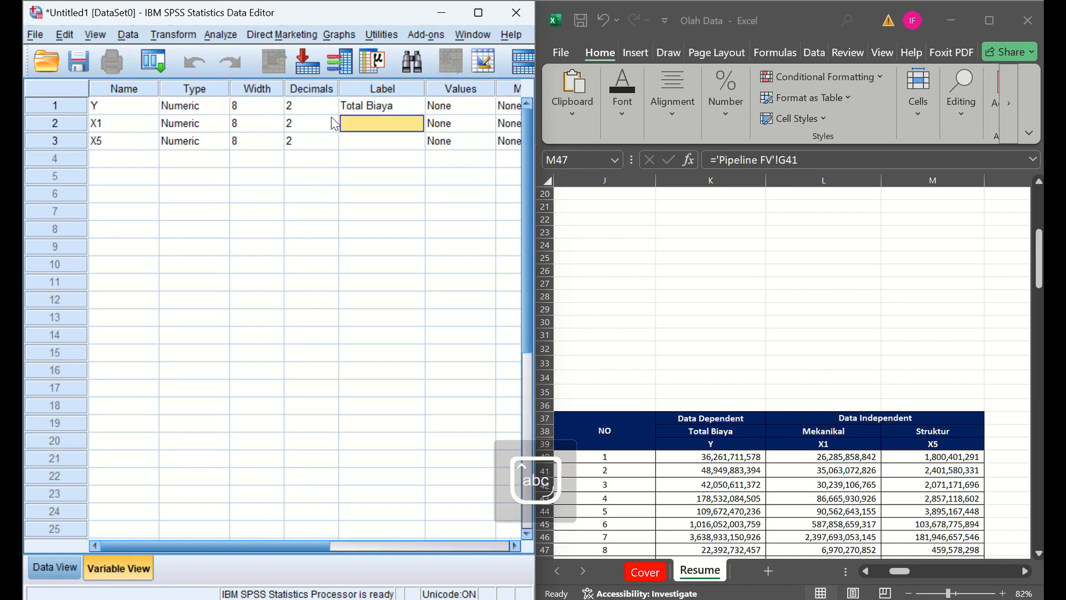
- Label variable X1 as Mekanikal and variable X5 as Struktur
{"action": "key", "text": "Caps_Lock"}
{"action": "type", "text": "M"}
{"action": "key", "text": "Caps_Lock"}
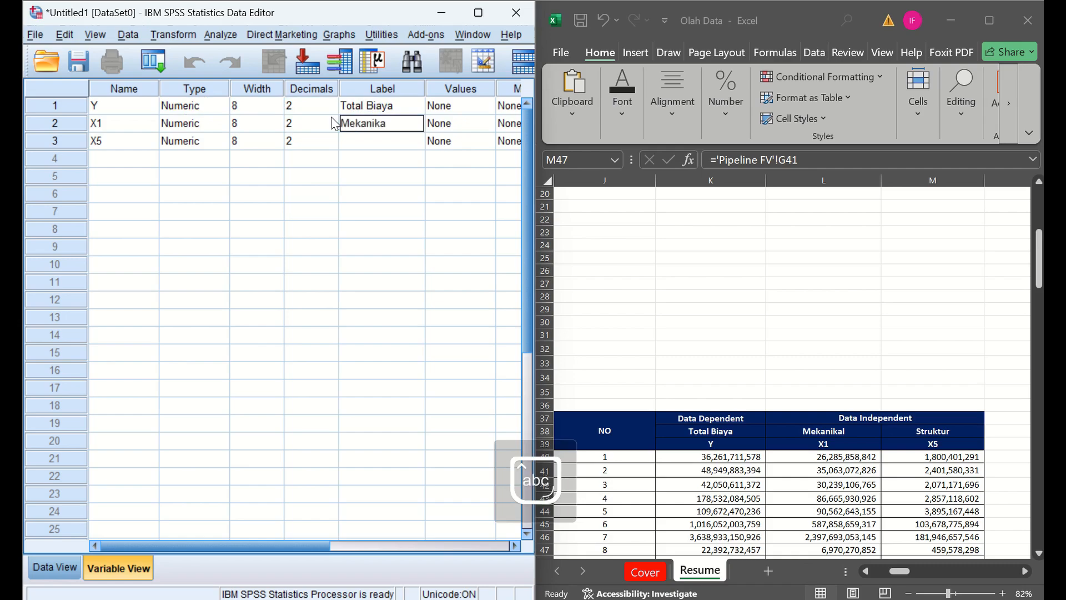
{"action": "key", "text": "Return"}
{"action": "key", "text": "Caps_Lock"}
{"action": "type", "text": "S"}
{"action": "key", "text": "Caps_Lock"}
{"action": "type", "text": "truk"}
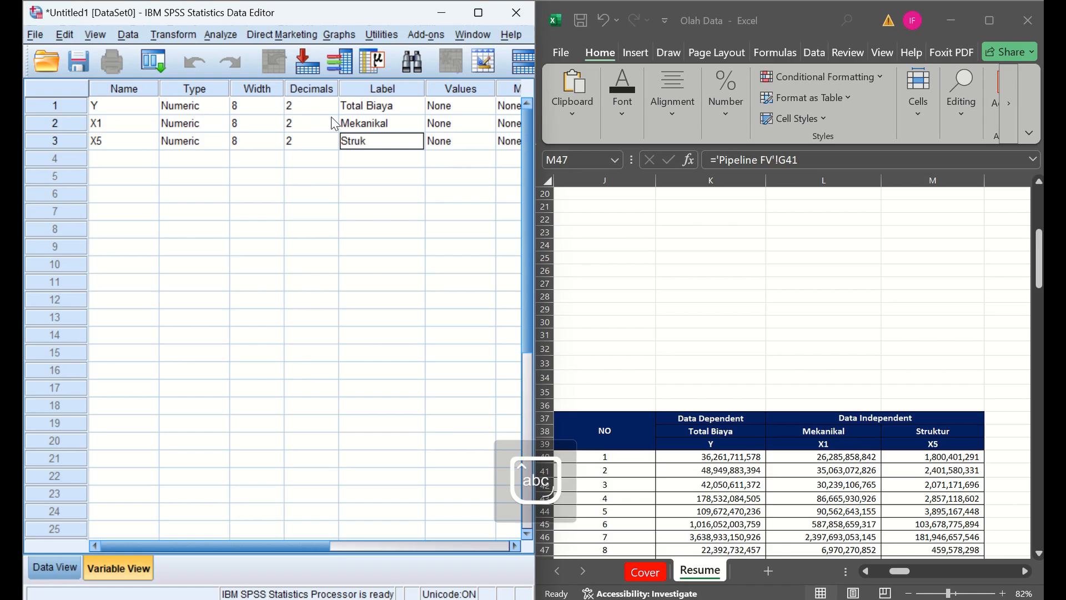
{"action": "type", "text": "tur"}
{"action": "key", "text": "Tab"}
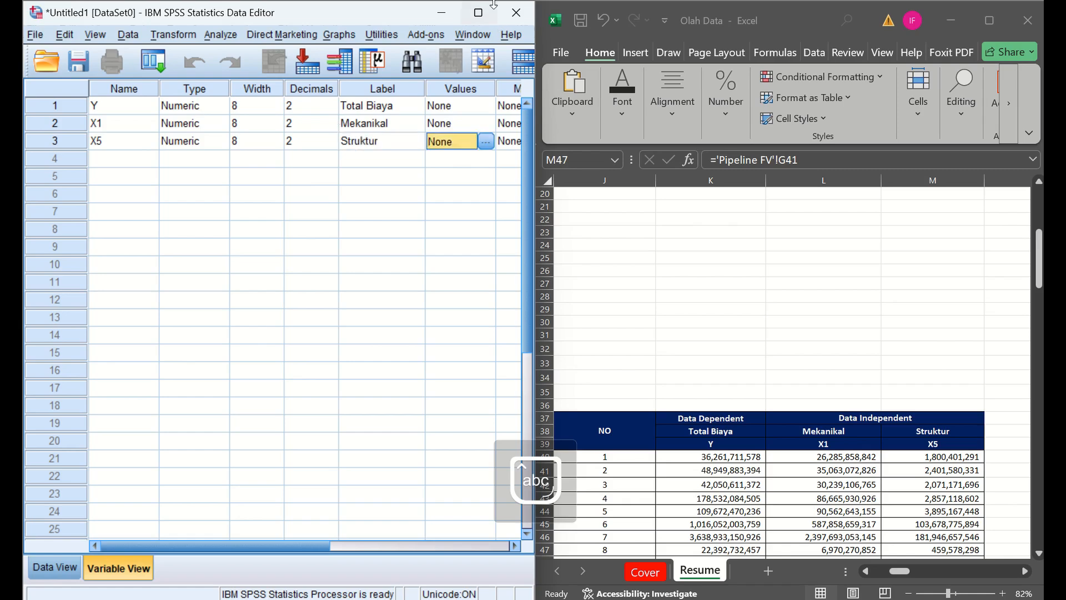
- Set the measurement level of variables Y, X1 and X5 to Scale in the maximized Variable View
{"action": "left_click", "coordinate": [390, 124]}
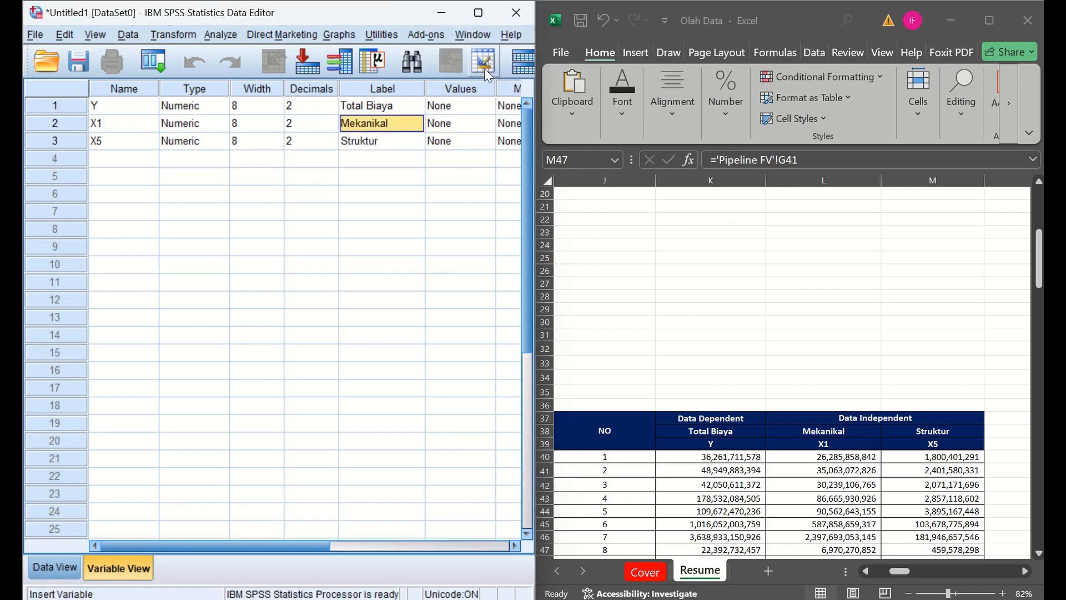
{"action": "left_click", "coordinate": [479, 15]}
{"action": "left_click", "coordinate": [546, 131]}
{"action": "key", "text": "Tab"}
{"action": "key", "text": "Tab"}
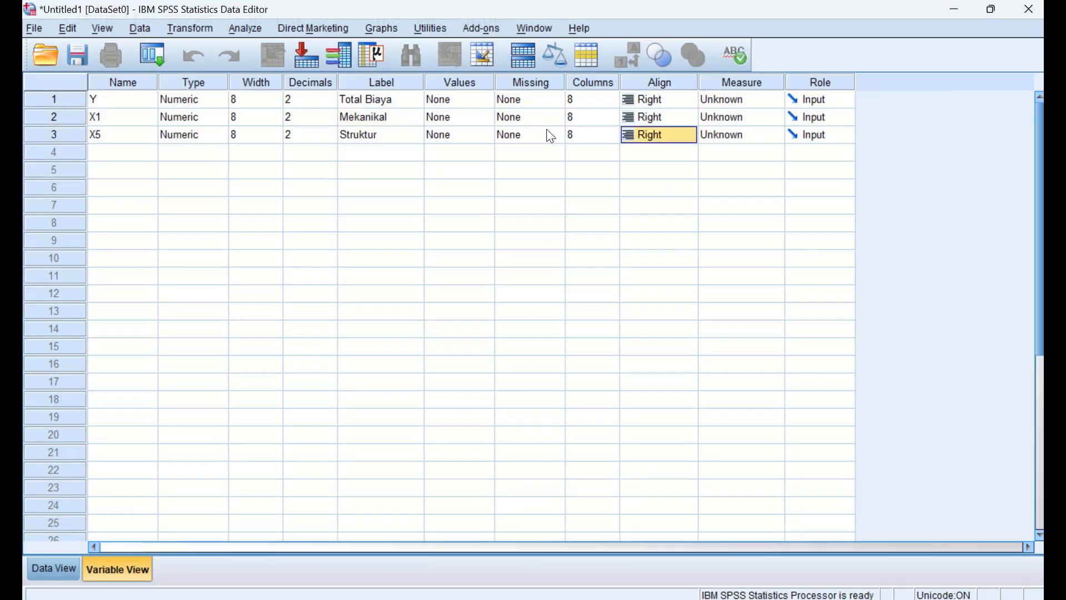
{"action": "left_click", "coordinate": [718, 99]}
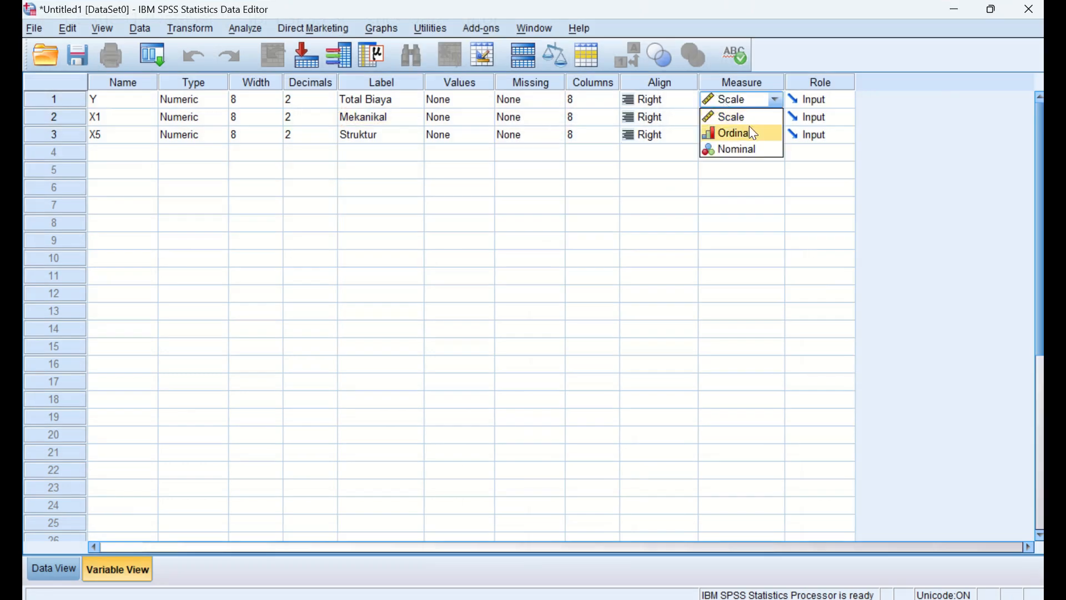
{"action": "left_click", "coordinate": [751, 117]}
{"action": "left_click", "coordinate": [751, 118]}
{"action": "left_click", "coordinate": [750, 135]}
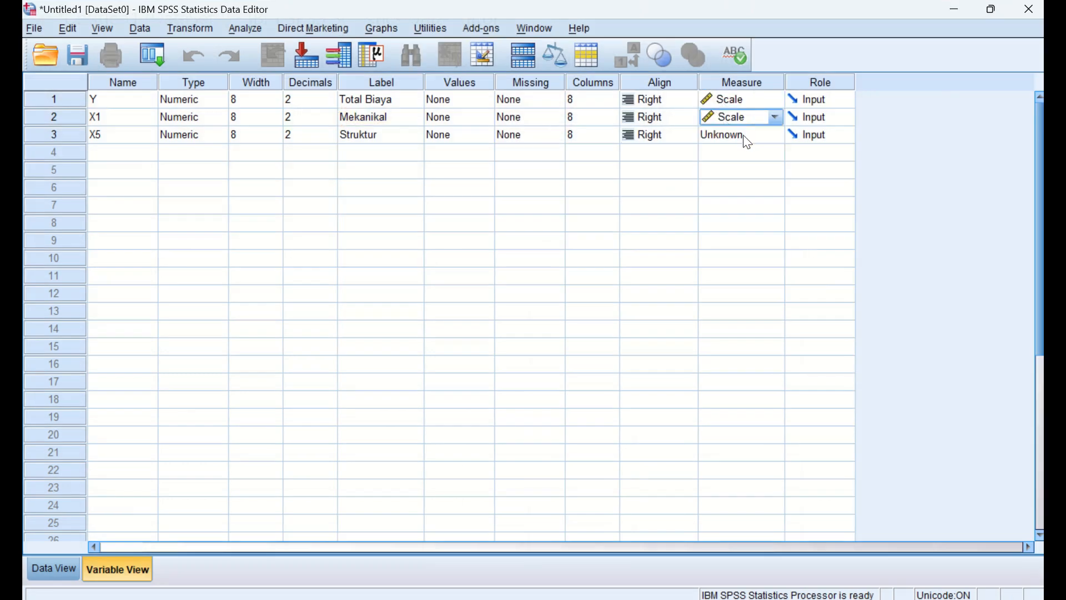
{"action": "left_click", "coordinate": [743, 135]}
{"action": "left_click", "coordinate": [743, 135]}
{"action": "left_click", "coordinate": [734, 155]}
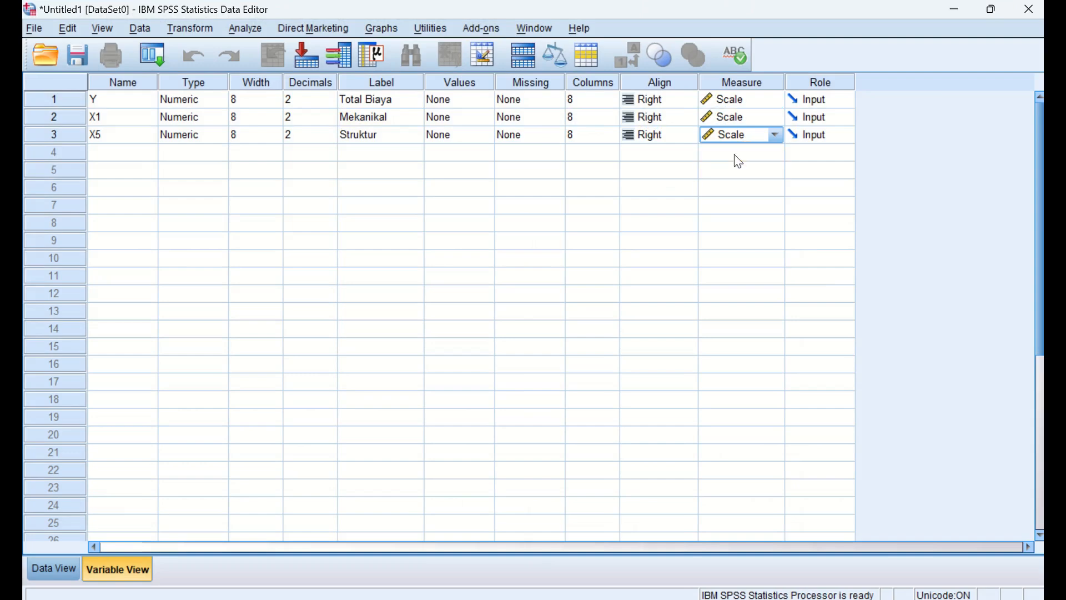
- Switch from Variable View to the dataset's Data View
{"action": "left_click", "coordinate": [663, 160]}
{"action": "key", "text": "Left"}
{"action": "key", "text": "Left"}
{"action": "key", "text": "Left"}
{"action": "key", "text": "Left"}
{"action": "key", "text": "Left"}
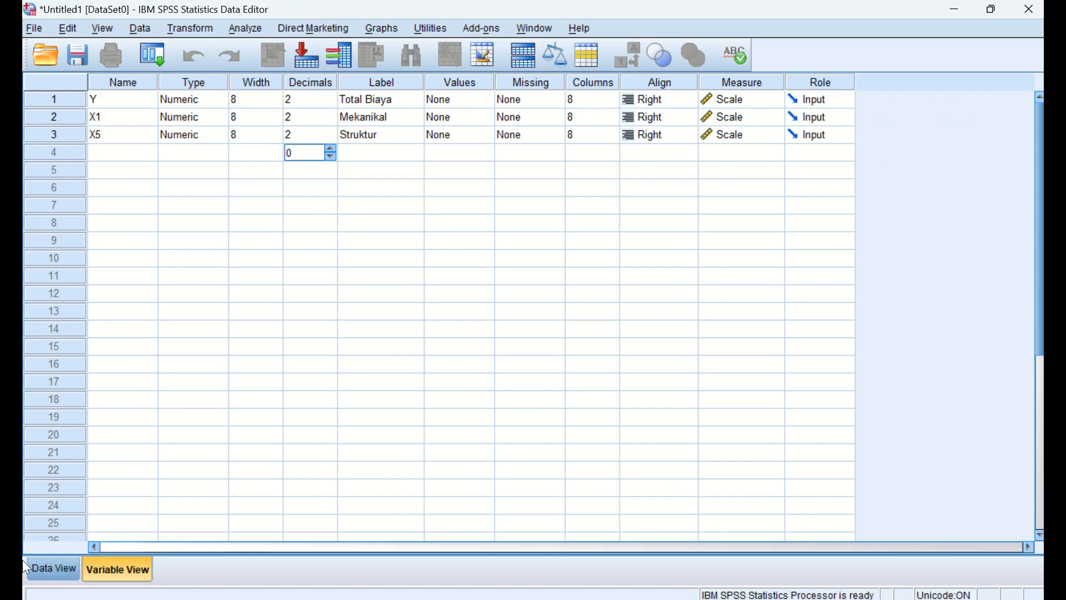
{"action": "left_click", "coordinate": [58, 567]}
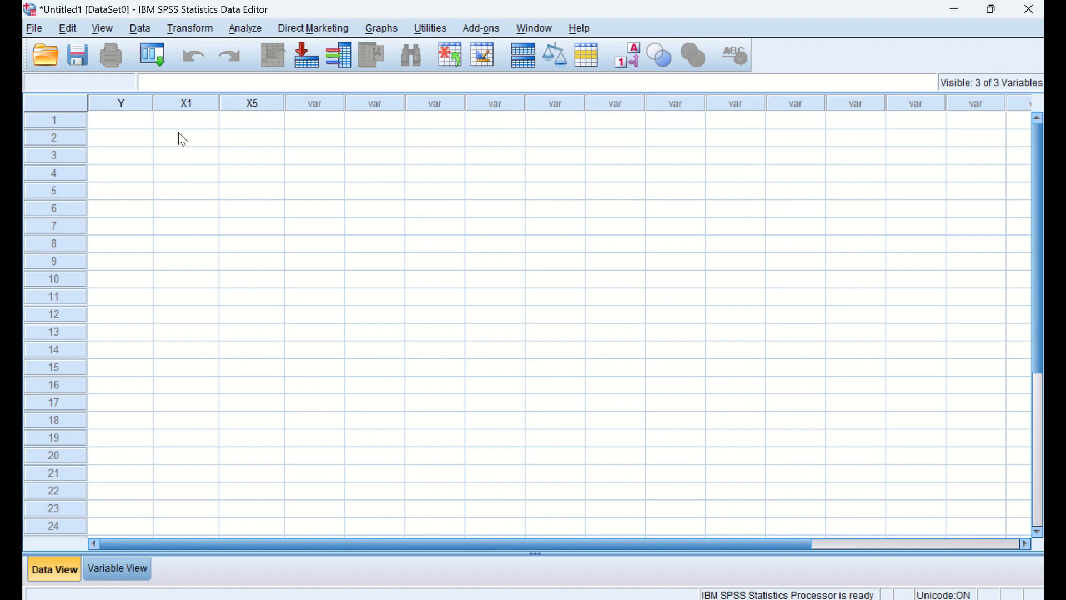
- Switch to the Excel workbook and check the decimal and thousands separators in the advanced Excel options
{"action": "left_click", "coordinate": [944, 12]}
{"action": "left_click", "coordinate": [672, 332]}
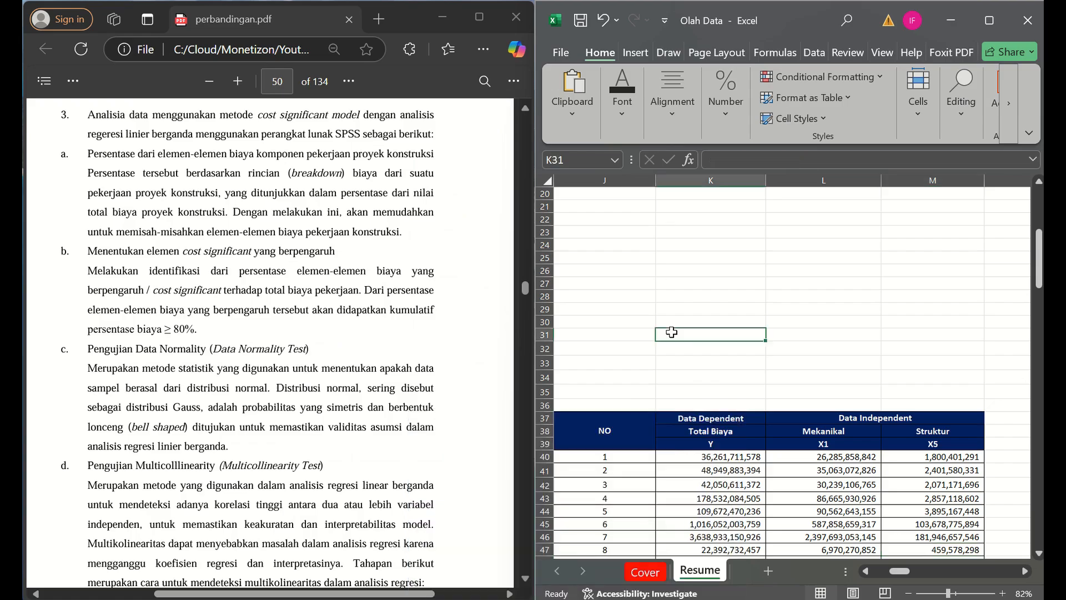
{"action": "left_click", "coordinate": [974, 15]}
{"action": "left_click", "coordinate": [196, 409]}
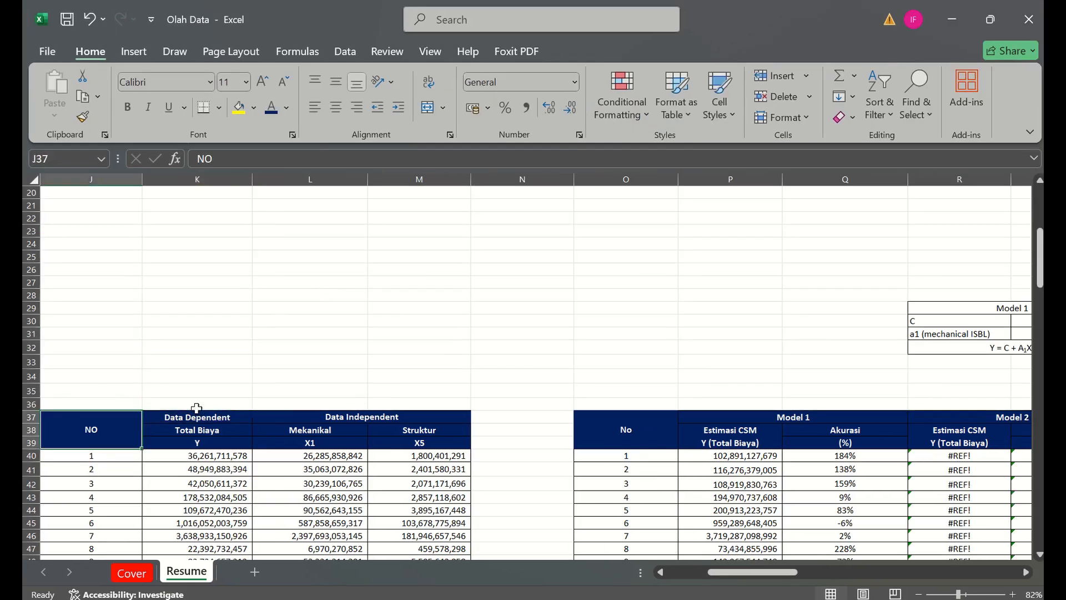
{"action": "key", "text": "Left"}
{"action": "key", "text": "Left"}
{"action": "key", "text": "Left"}
{"action": "key", "text": "Left"}
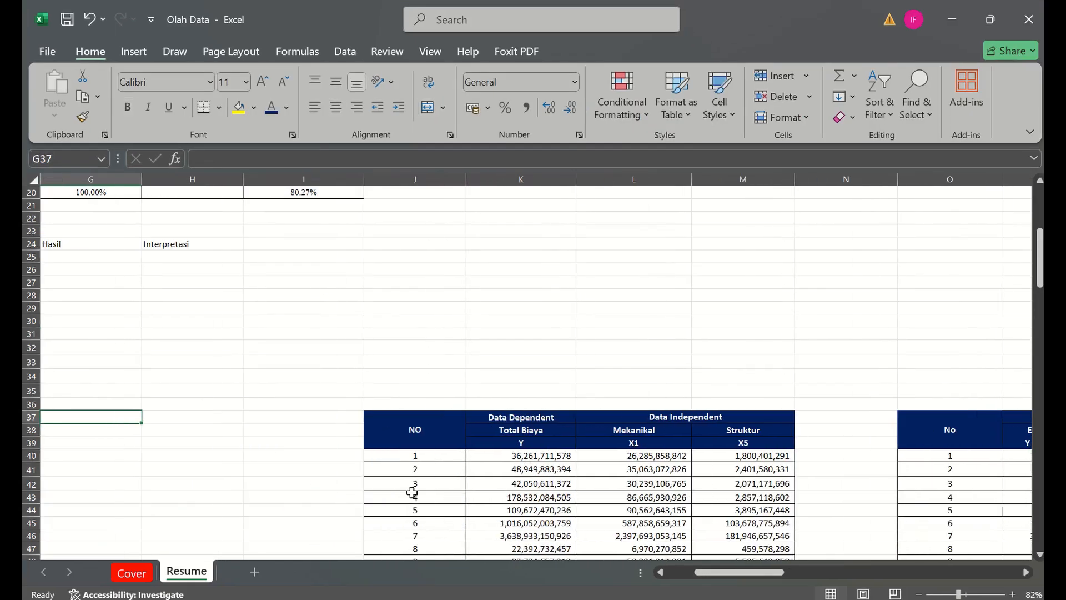
{"action": "left_click", "coordinate": [41, 51]}
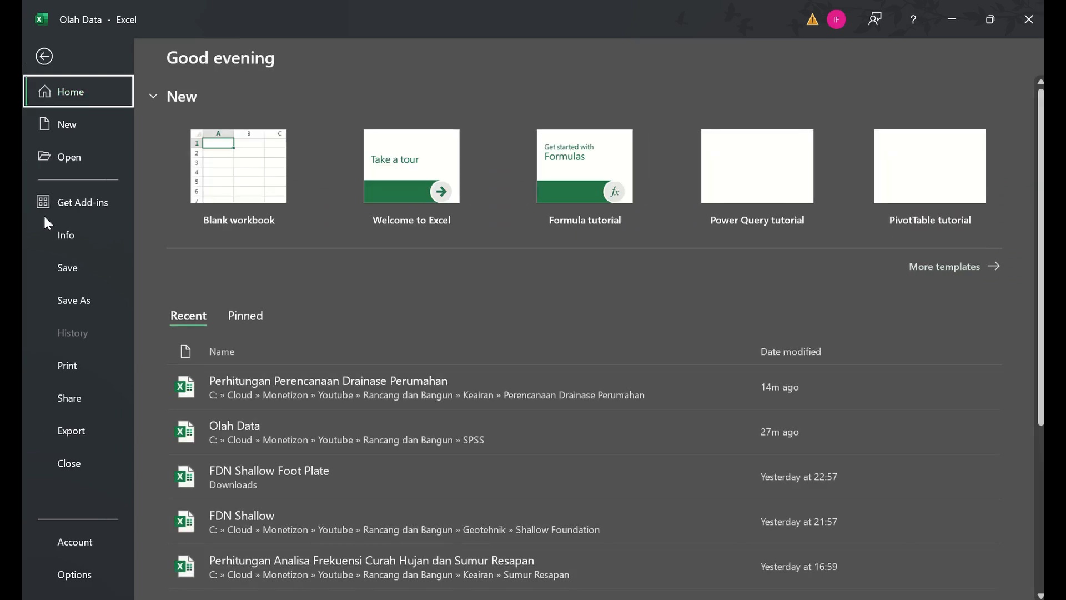
{"action": "left_click", "coordinate": [77, 572]}
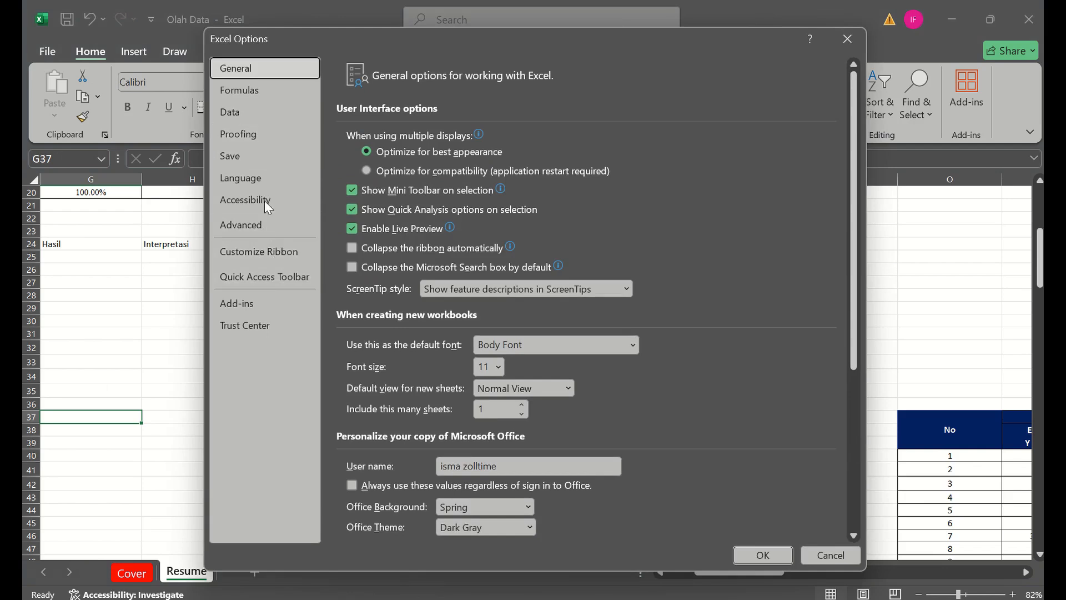
{"action": "left_click", "coordinate": [278, 227]}
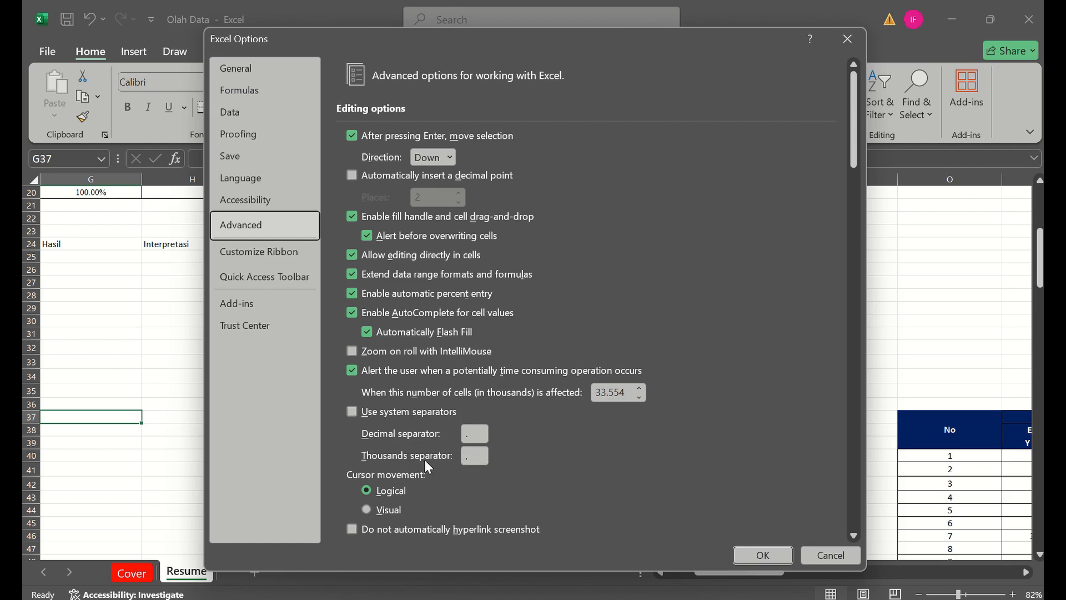
{"action": "left_click", "coordinate": [769, 554]}
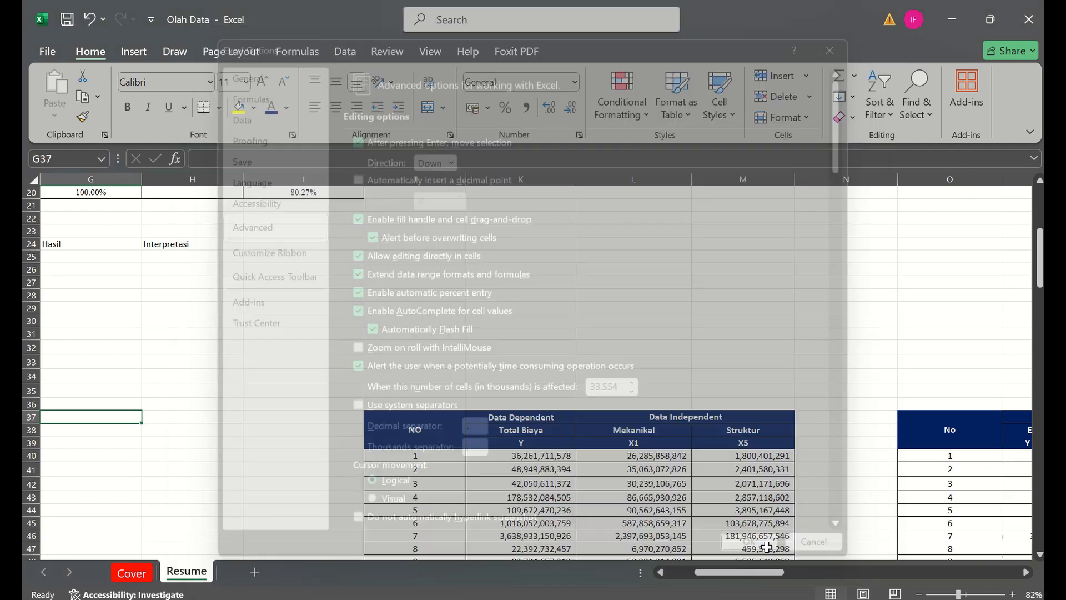
- Arrange the Olah Data workbook and the SPSS Data Editor side by side
{"action": "left_click", "coordinate": [514, 410]}
{"action": "key", "text": "Down"}
{"action": "key", "text": "Down"}
{"action": "key", "text": "Down"}
{"action": "key", "text": "Down"}
{"action": "key", "text": "Down"}
{"action": "key", "text": "Down"}
{"action": "key", "text": "Down"}
{"action": "key", "text": "Down"}
{"action": "key", "text": "Down"}
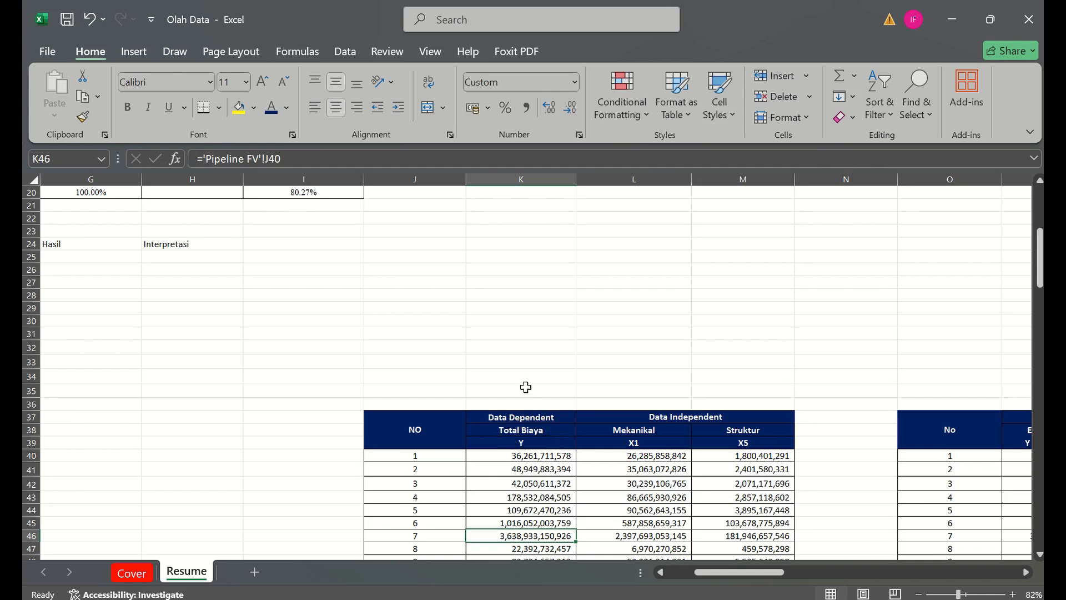
{"action": "key", "text": "super+Right"}
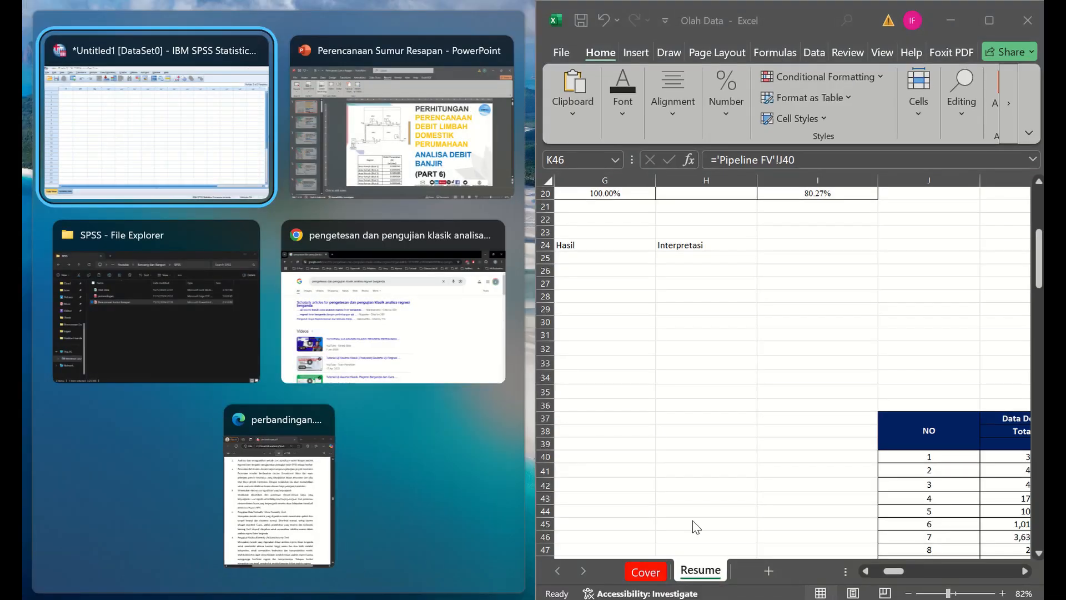
{"action": "left_click", "coordinate": [176, 140]}
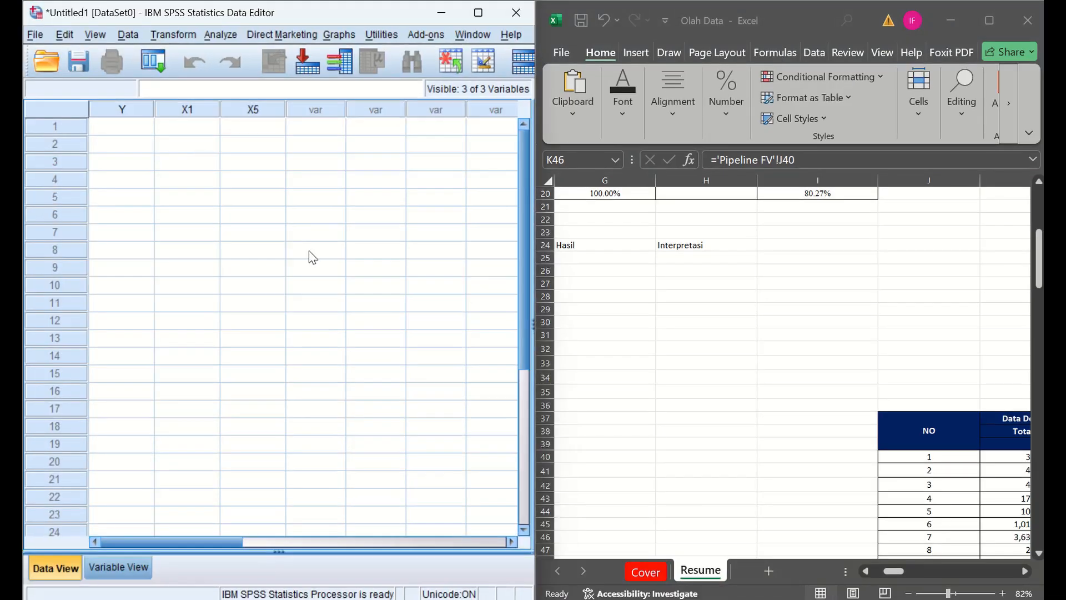
- Select all Total Biaya, Mekanikal and Struktur values in the Resume sheet, from K40 down to M74
{"action": "left_click", "coordinate": [883, 302]}
{"action": "left_click", "coordinate": [864, 503]}
{"action": "key", "text": "Right"}
{"action": "key", "text": "Right"}
{"action": "key", "text": "Right"}
{"action": "key", "text": "Right"}
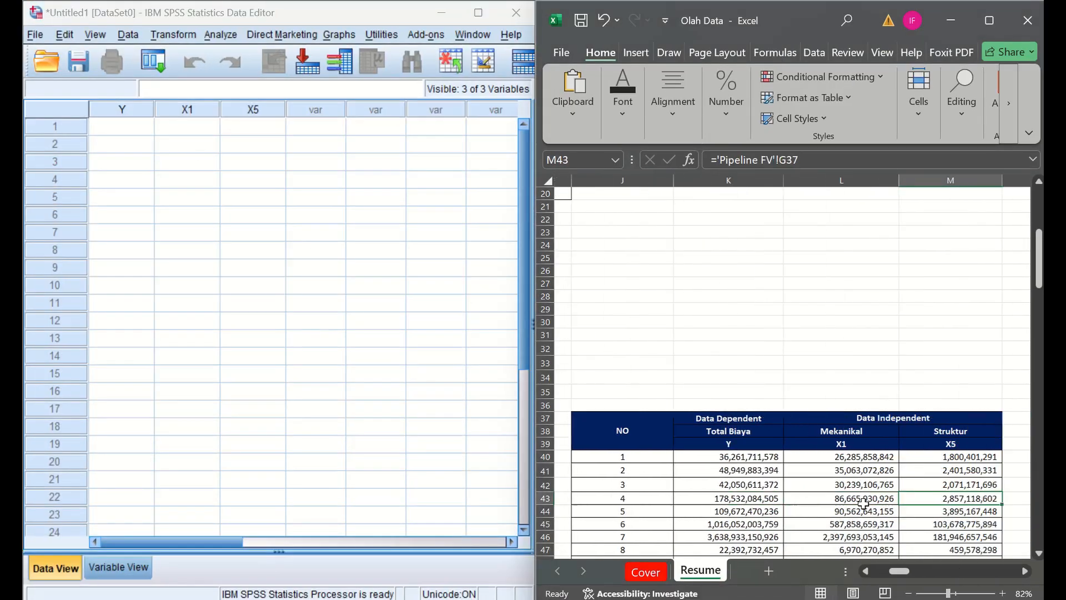
{"action": "scroll", "coordinate": [863, 502], "scroll_direction": "down", "scroll_amount": 2, "text": "ctrl"}
{"action": "key", "text": "Left"}
{"action": "key", "text": "Left"}
{"action": "key", "text": "Up"}
{"action": "key", "text": "Up"}
{"action": "key", "text": "Up"}
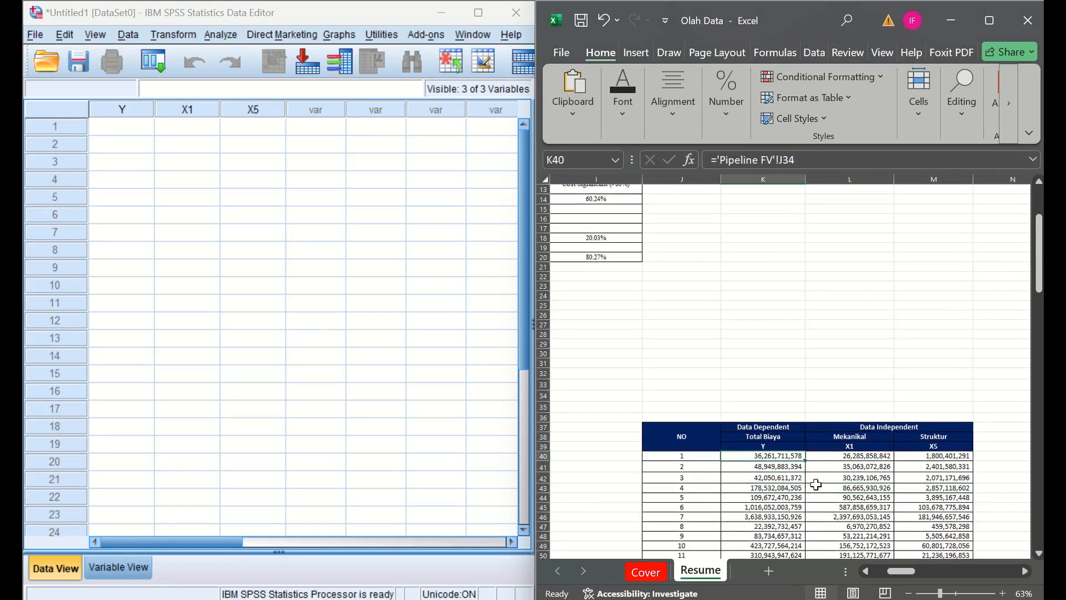
{"action": "key", "text": "shift+Down"}
{"action": "key", "text": "shift+Down"}
{"action": "key", "text": "shift+Down"}
{"action": "key", "text": "shift+Down"}
{"action": "key", "text": "shift+Down"}
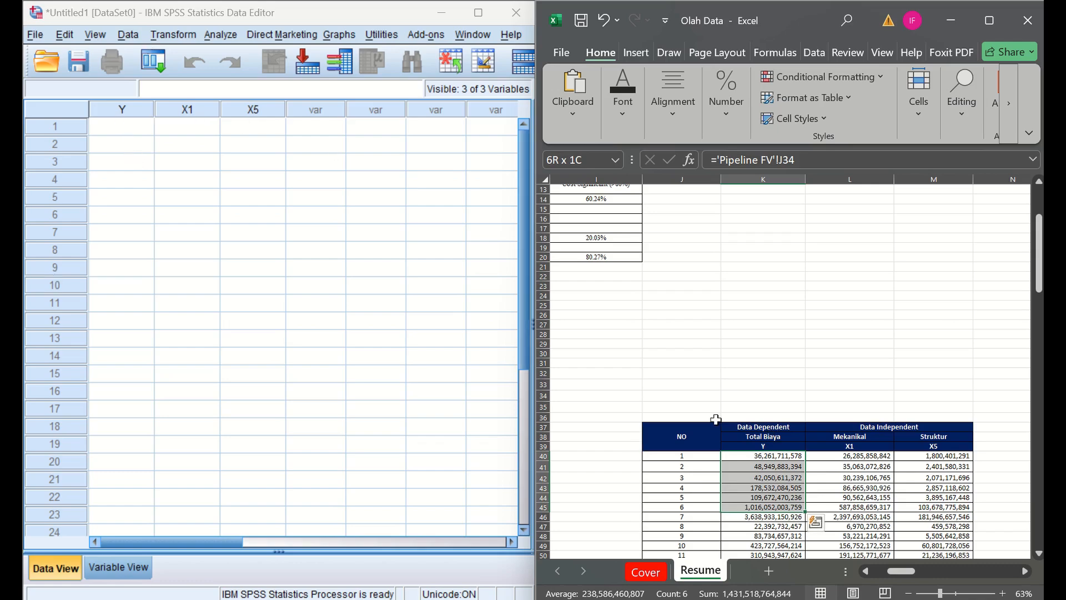
{"action": "key", "text": "shift+Right"}
{"action": "key", "text": "shift+Right"}
{"action": "key", "text": "shift+Down"}
{"action": "key", "text": "shift+Down"}
{"action": "key", "text": "shift+Down"}
{"action": "key", "text": "shift+Down"}
{"action": "key", "text": "shift+Down"}
{"action": "key", "text": "shift+Down"}
{"action": "key", "text": "shift+Down"}
{"action": "key", "text": "shift+Down"}
{"action": "key", "text": "shift+Down"}
{"action": "key", "text": "shift+Down"}
{"action": "key", "text": "shift+Down"}
{"action": "key", "text": "shift+Down"}
{"action": "key", "text": "shift+Down"}
{"action": "key", "text": "shift+Down"}
{"action": "key", "text": "shift+Down"}
{"action": "key", "text": "shift+Down"}
{"action": "key", "text": "shift+Down"}
{"action": "key", "text": "shift+Down"}
{"action": "key", "text": "shift+Down"}
{"action": "key", "text": "shift+Down"}
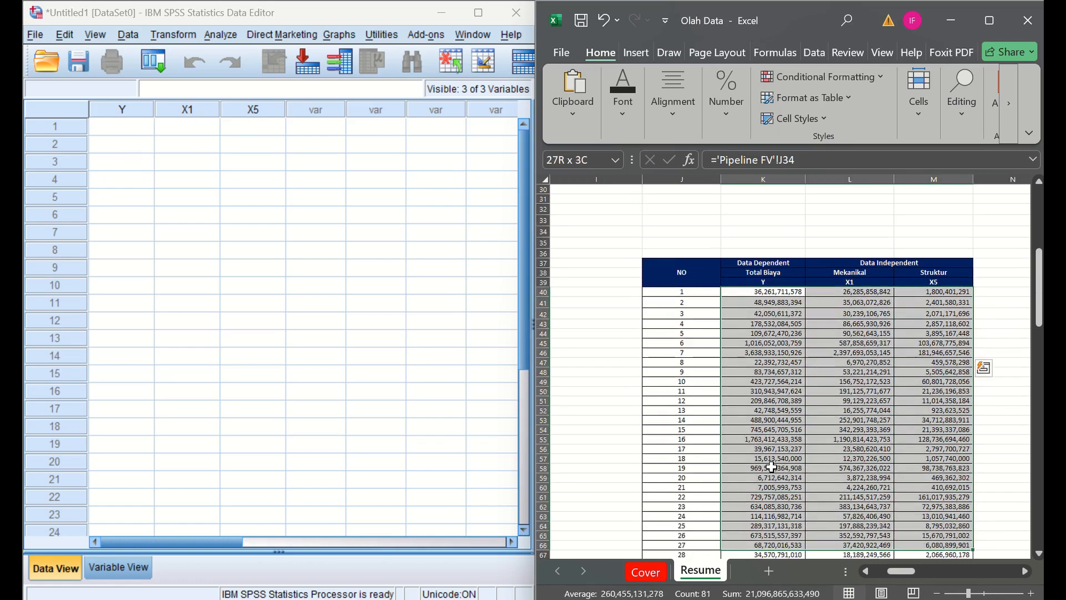
{"action": "key", "text": "ctrl+shift+Down"}
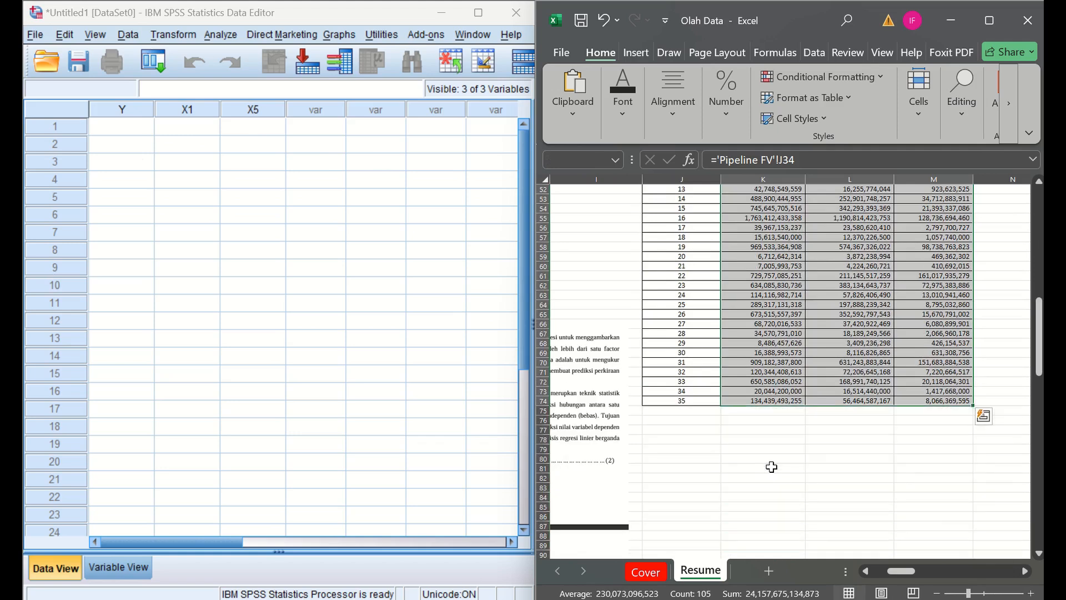
- Maximize the workbook and copy the Total Cost values in row 9 of the Resume sheet, starting at F9
{"action": "key", "text": "ctrl+q"}
{"action": "left_click", "coordinate": [1035, 281]}
{"action": "left_click_drag", "start_coordinate": [1039, 307], "coordinate": [1038, 220]}
{"action": "left_click", "coordinate": [1002, 25]}
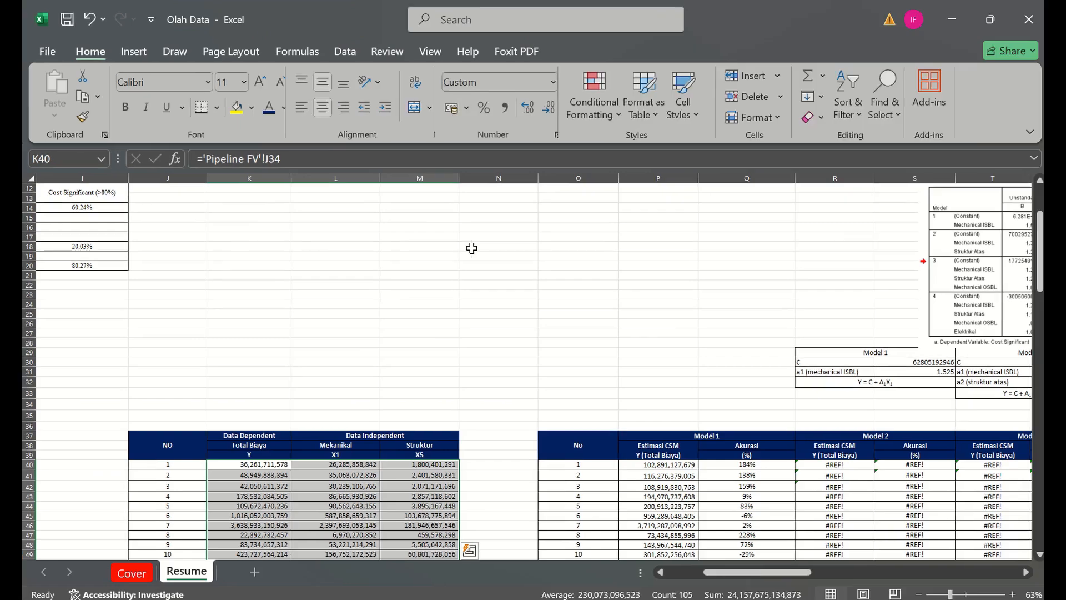
{"action": "left_click", "coordinate": [471, 248]}
{"action": "key", "text": "Left"}
{"action": "key", "text": "Left"}
{"action": "key", "text": "Left"}
{"action": "key", "text": "Left"}
{"action": "key", "text": "Left"}
{"action": "key", "text": "Left"}
{"action": "key", "text": "Left"}
{"action": "key", "text": "Left"}
{"action": "key", "text": "Left"}
{"action": "key", "text": "Left"}
{"action": "key", "text": "Left"}
{"action": "key", "text": "Left"}
{"action": "key", "text": "Up"}
{"action": "key", "text": "ctrl+Up"}
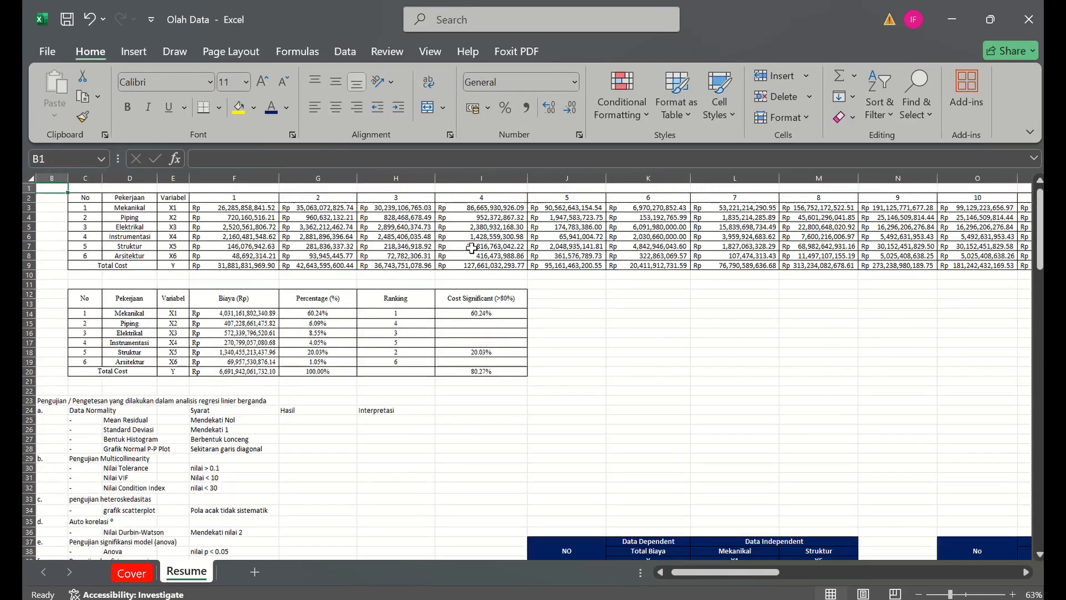
{"action": "left_click_drag", "start_coordinate": [218, 263], "coordinate": [600, 266]}
{"action": "key", "text": "ctrl+c"}
- Try to paste the copied Total Cost row transposed with its formulas into the Total Biaya column from K40
{"action": "key", "text": "Down"}
{"action": "key", "text": "Down"}
{"action": "key", "text": "Down"}
{"action": "key", "text": "Down"}
{"action": "key", "text": "Down"}
{"action": "key", "text": "Down"}
{"action": "key", "text": "Down"}
{"action": "key", "text": "Down"}
{"action": "key", "text": "Down"}
{"action": "key", "text": "Down"}
{"action": "key", "text": "Down"}
{"action": "key", "text": "Down"}
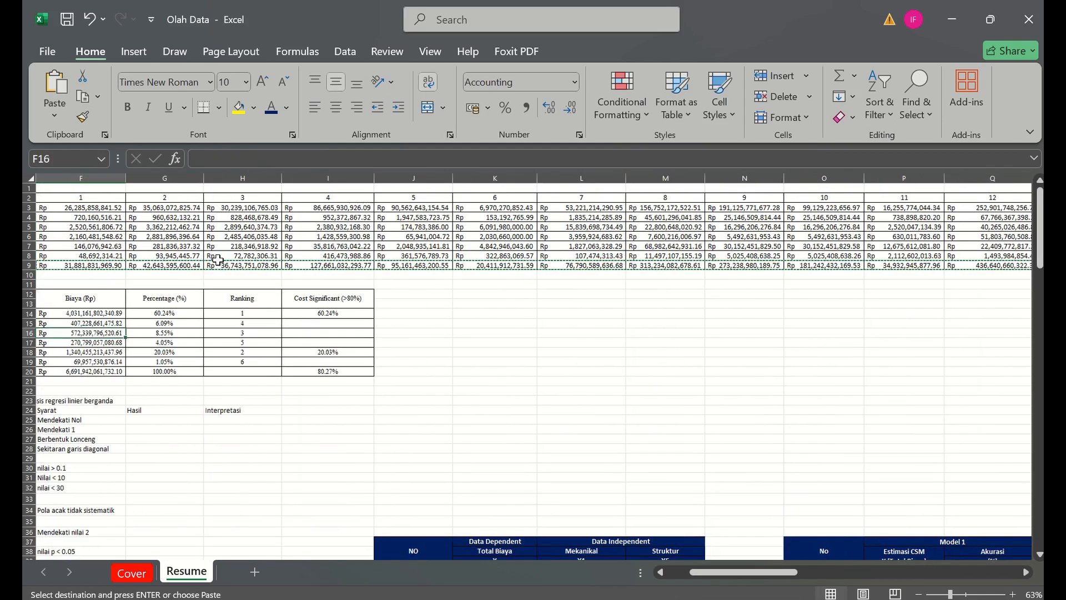
{"action": "left_click", "coordinate": [433, 509]}
{"action": "key", "text": "Down"}
{"action": "key", "text": "Down"}
{"action": "key", "text": "Down"}
{"action": "key", "text": "Down"}
{"action": "key", "text": "Down"}
{"action": "key", "text": "Down"}
{"action": "key", "text": "Down"}
{"action": "key", "text": "Down"}
{"action": "key", "text": "Down"}
{"action": "key", "text": "Down"}
{"action": "key", "text": "Down"}
{"action": "key", "text": "Down"}
{"action": "key", "text": "Down"}
{"action": "key", "text": "Down"}
{"action": "key", "text": "Down"}
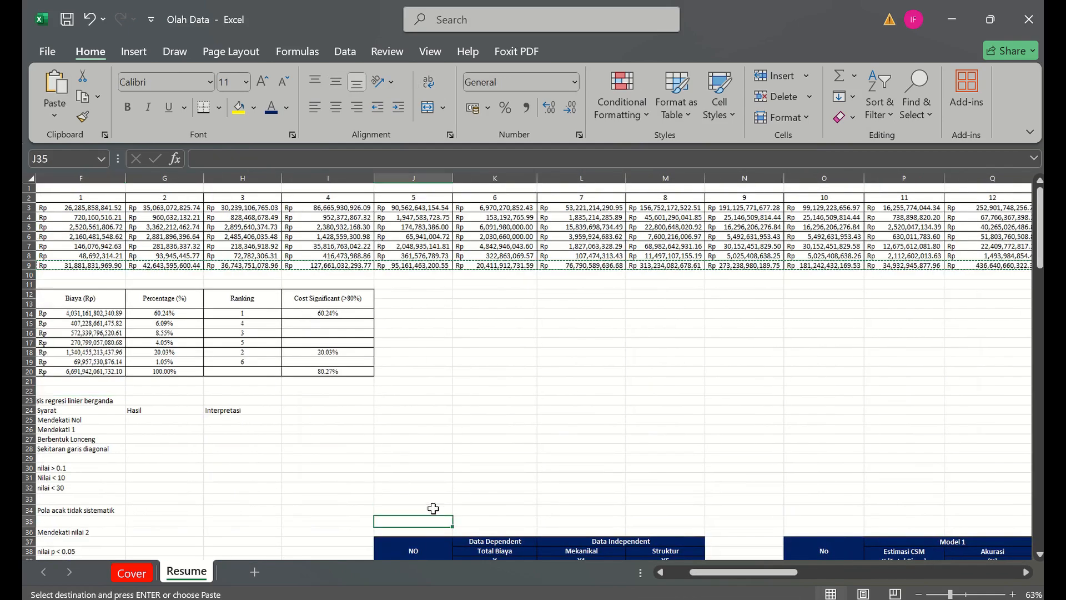
{"action": "left_click", "coordinate": [492, 464]}
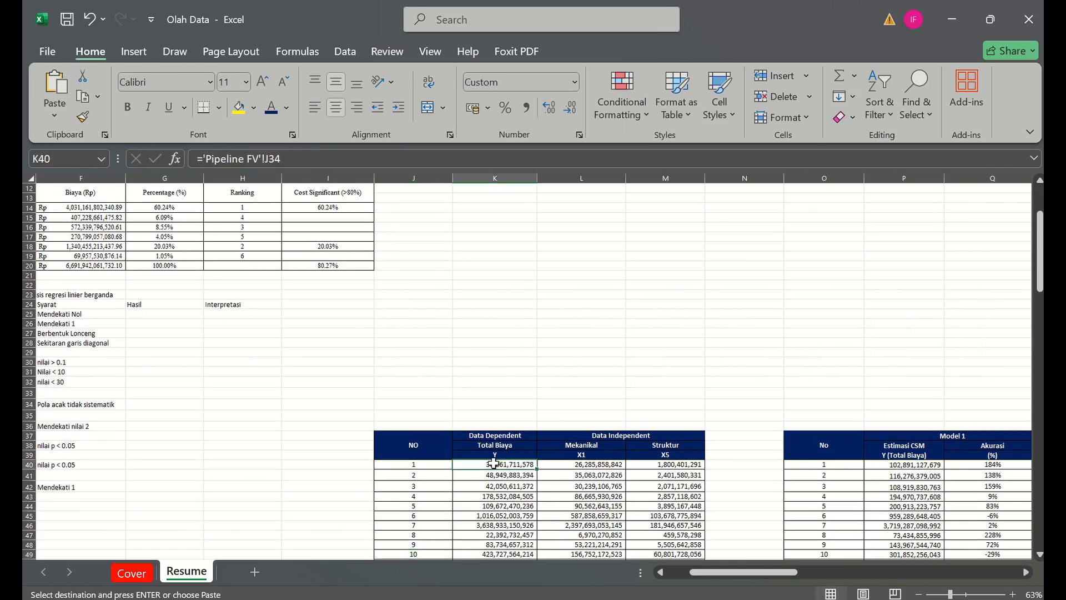
{"action": "right_click", "coordinate": [494, 465]}
{"action": "left_click", "coordinate": [598, 227]}
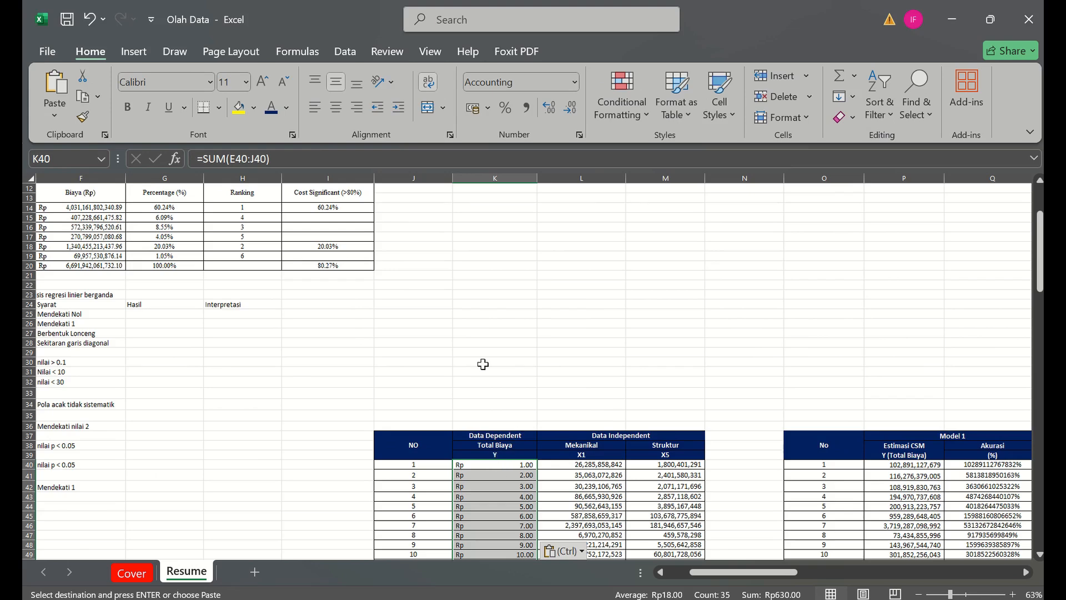
- Paste the copied Total Cost row as values only into row 29, starting at I29
{"action": "left_click", "coordinate": [328, 352]}
{"action": "key", "text": "ctrl+v"}
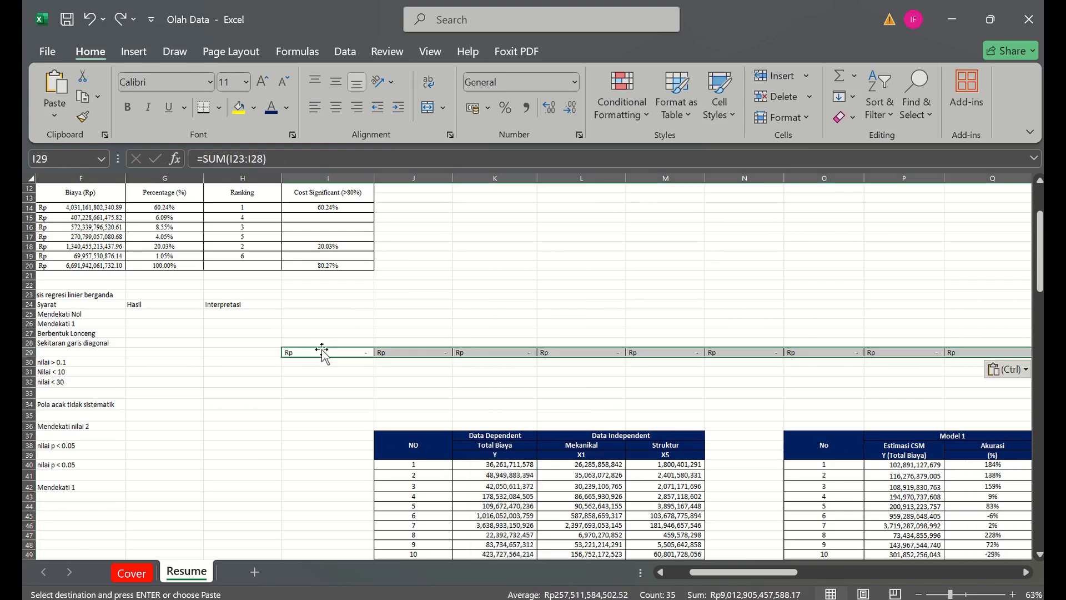
{"action": "right_click", "coordinate": [329, 350]}
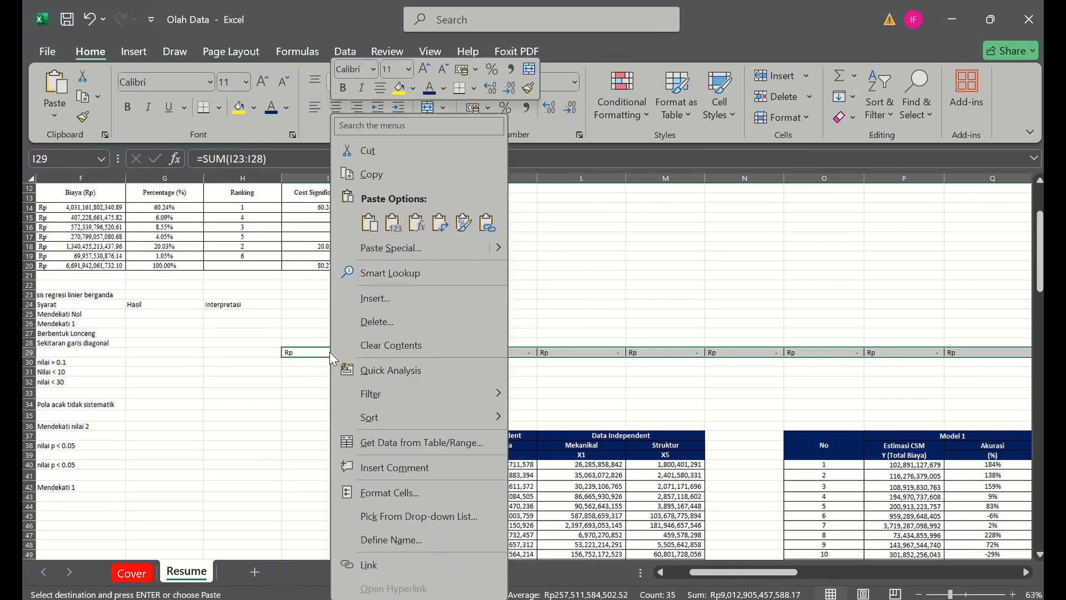
{"action": "left_click", "coordinate": [393, 223]}
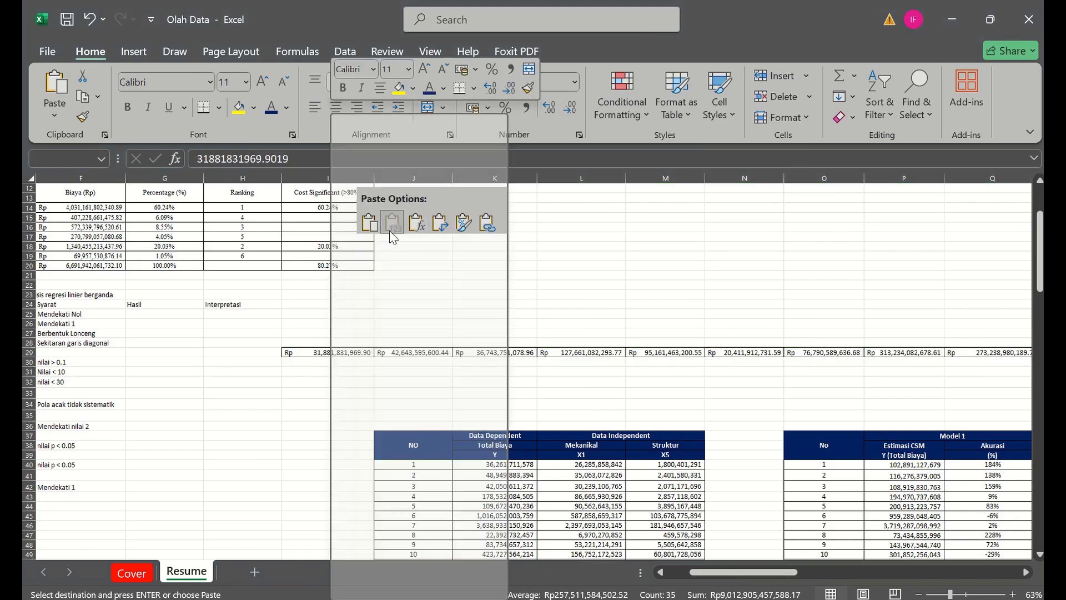
- Paste the Total Cost values from row 29 transposed into the Total Biaya column from K40 and review the sheet
{"action": "right_click", "coordinate": [508, 467]}
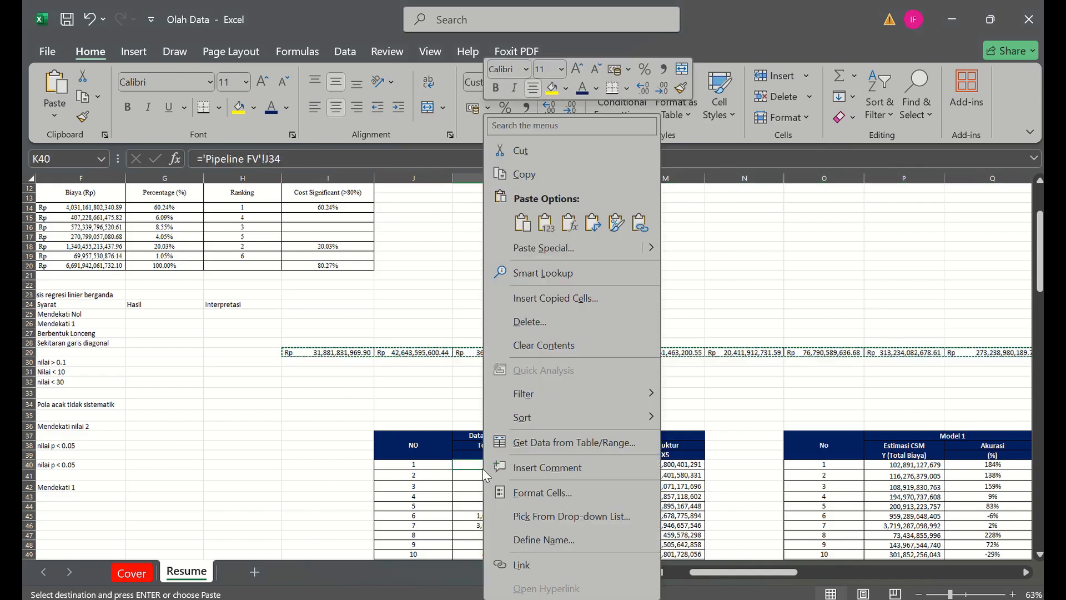
{"action": "left_click", "coordinate": [587, 222]}
{"action": "left_click", "coordinate": [291, 372]}
{"action": "key", "text": "Escape"}
{"action": "scroll", "coordinate": [291, 380], "scroll_direction": "down", "scroll_amount": 1}
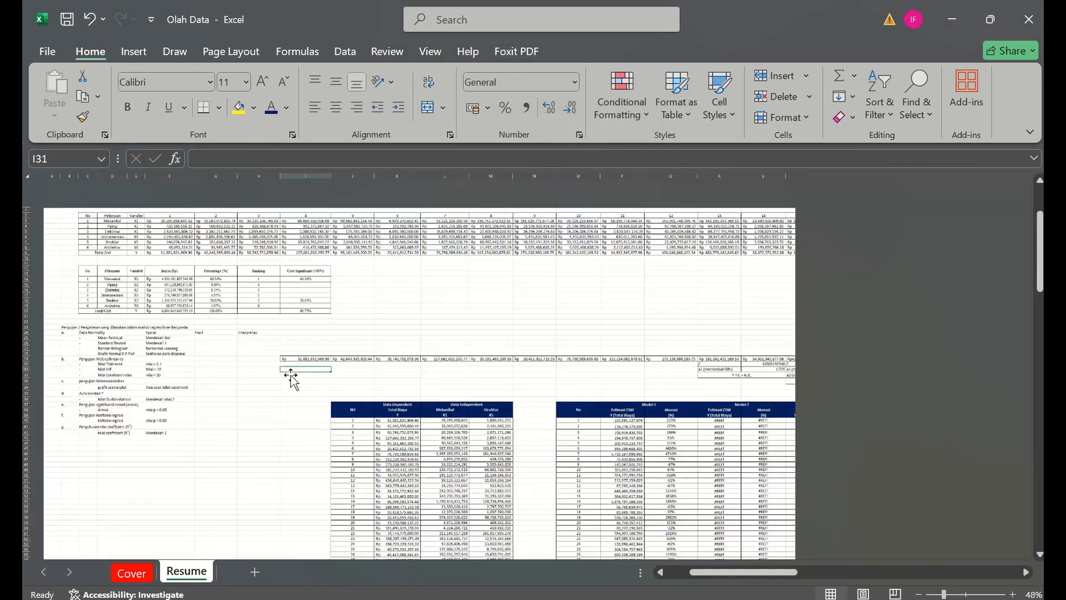
{"action": "scroll", "coordinate": [292, 381], "scroll_direction": "down", "scroll_amount": 1}
{"action": "scroll", "coordinate": [369, 316], "scroll_direction": "up", "scroll_amount": 2}
- Undo the transposed paste in the Total Biaya column and the values pasted into row 29
{"action": "key", "text": "ctrl+z"}
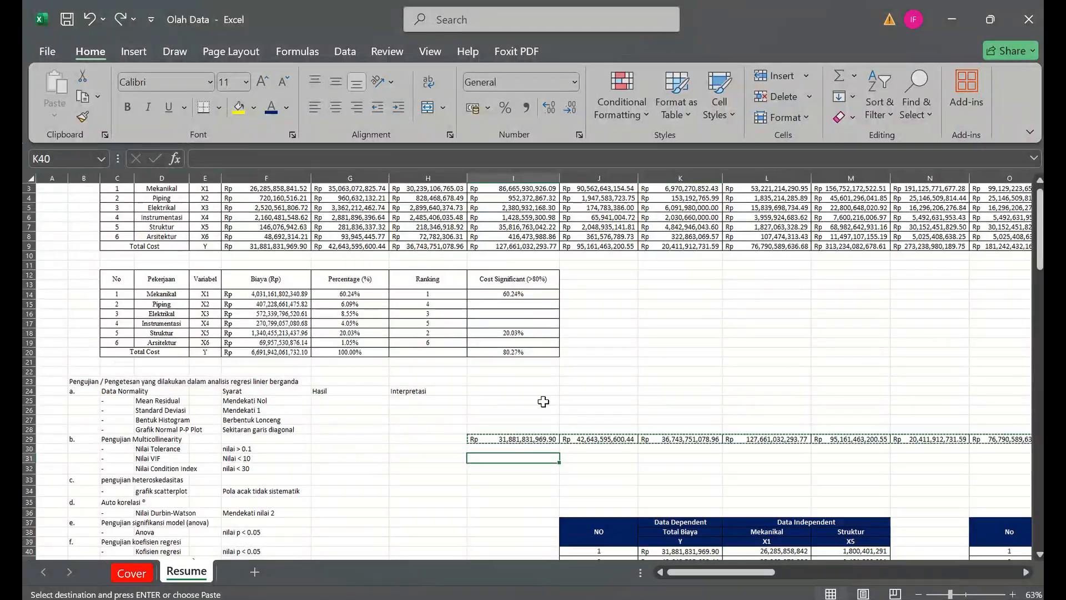
{"action": "key", "text": "ctrl+z"}
{"action": "key", "text": "ctrl+z"}
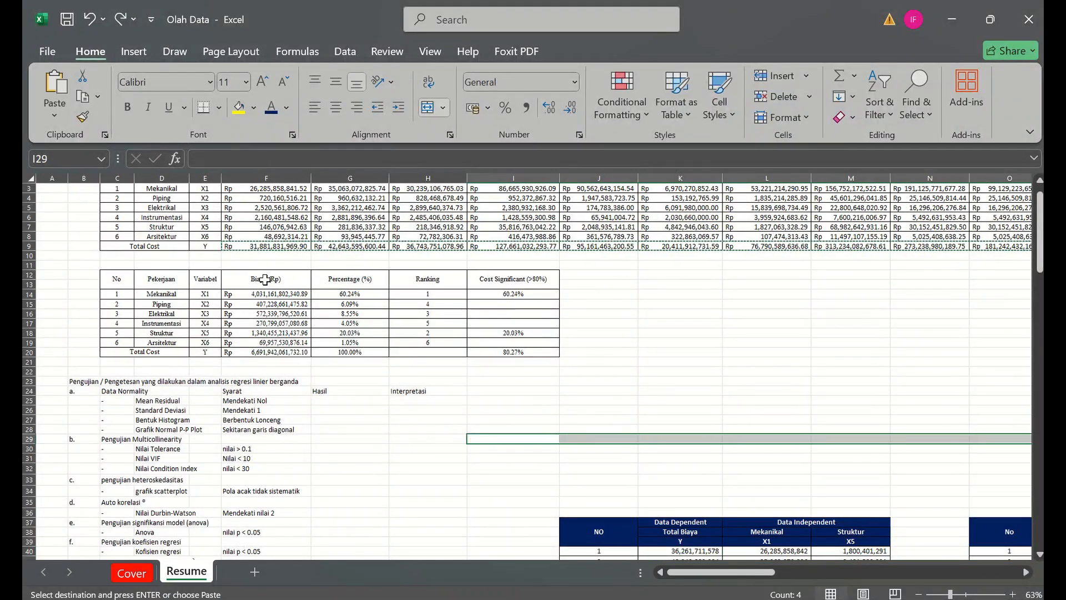
- Try to paste the copied Total Cost row with its formulas into row 10 from F10
{"action": "left_click", "coordinate": [261, 256]}
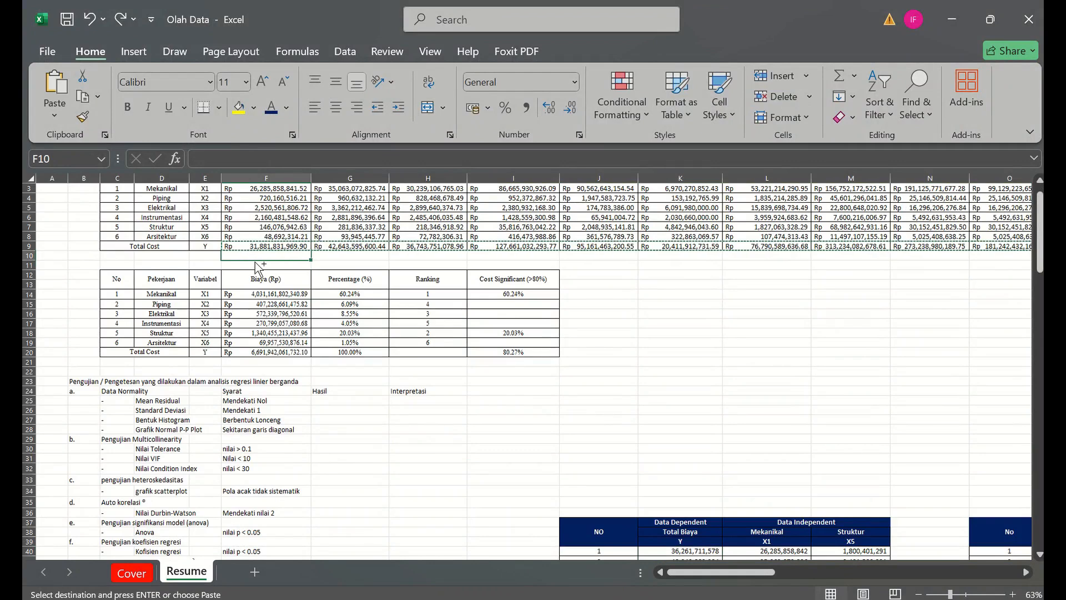
{"action": "key", "text": "ctrl+v"}
{"action": "right_click", "coordinate": [259, 252]}
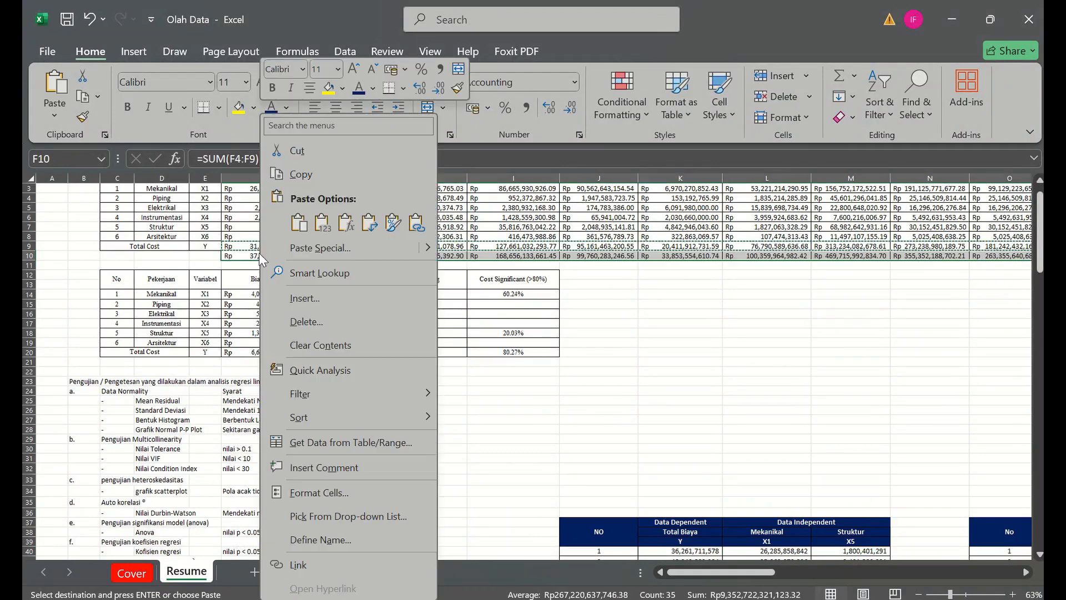
{"action": "key", "text": "Escape"}
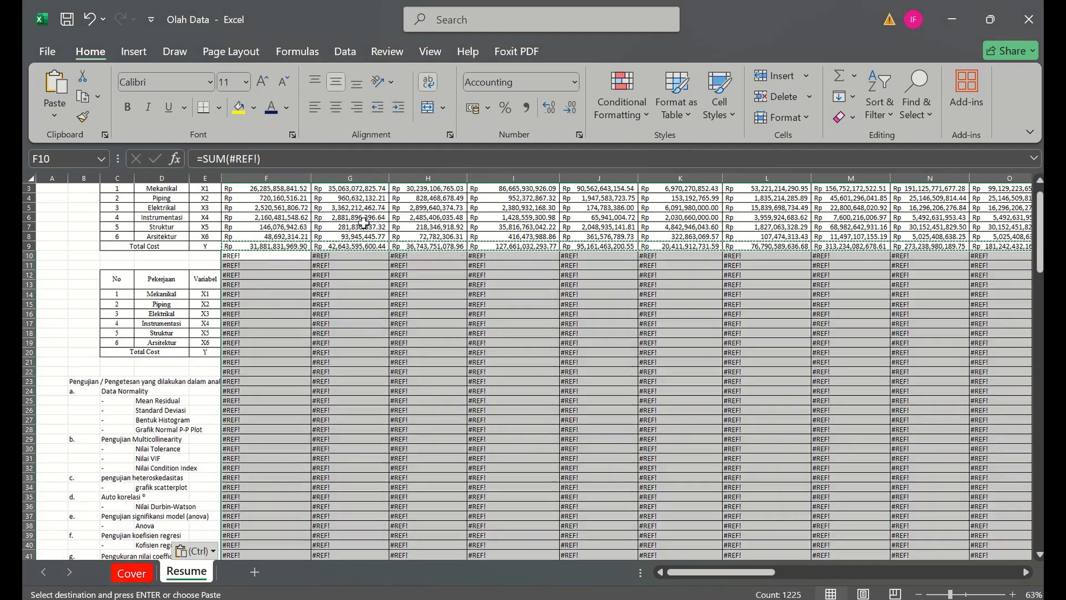
{"action": "key", "text": "ctrl+z"}
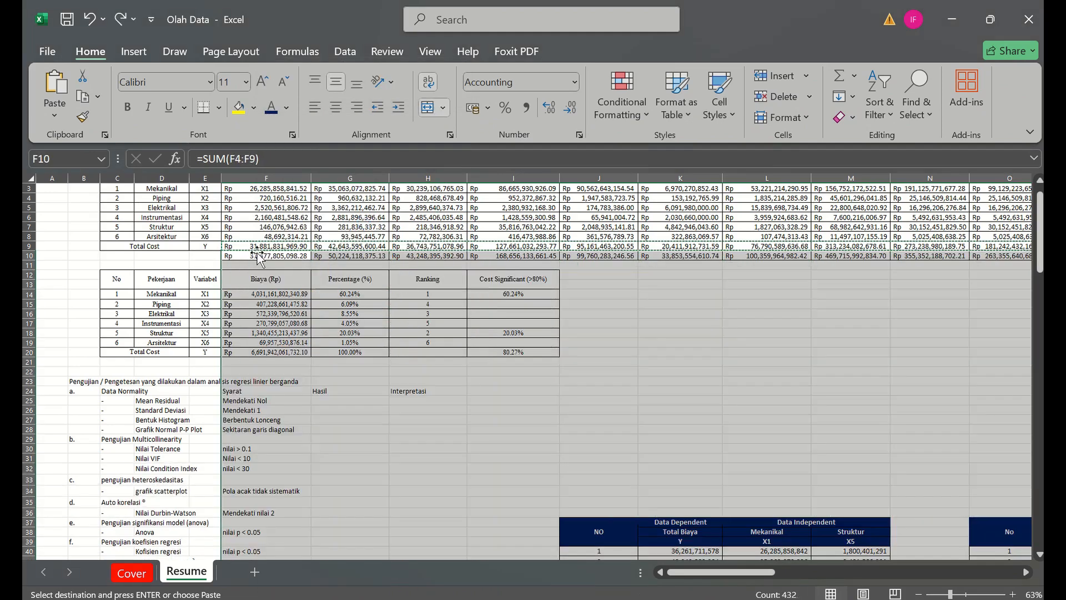
- Paste the copied Total Cost row as values only into row 10, starting at F10
{"action": "left_click", "coordinate": [251, 254]}
{"action": "right_click", "coordinate": [251, 255]}
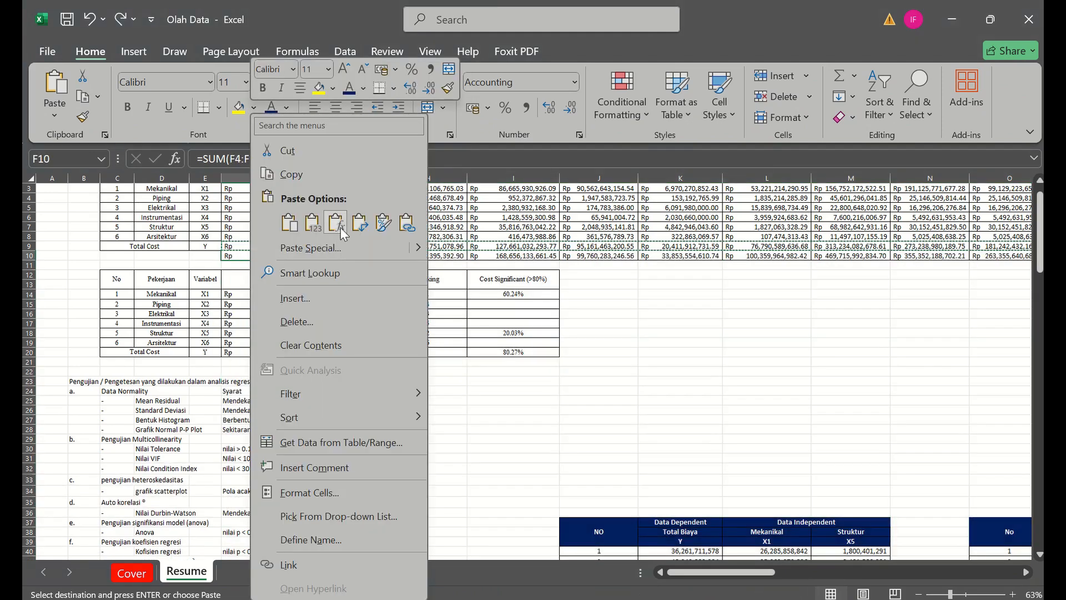
{"action": "left_click", "coordinate": [312, 233]}
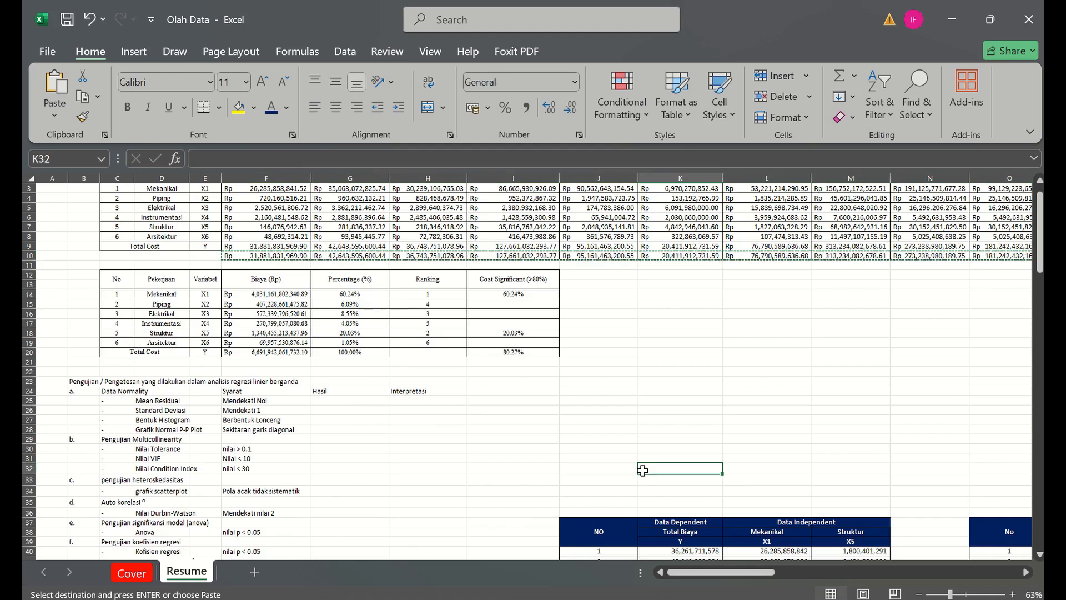
- Paste the copied Total Cost values from row 10 transposed into the Total Biaya column from K40
{"action": "scroll", "coordinate": [643, 471], "scroll_direction": "down", "scroll_amount": 1}
{"action": "left_click", "coordinate": [670, 522]}
{"action": "right_click", "coordinate": [670, 522]}
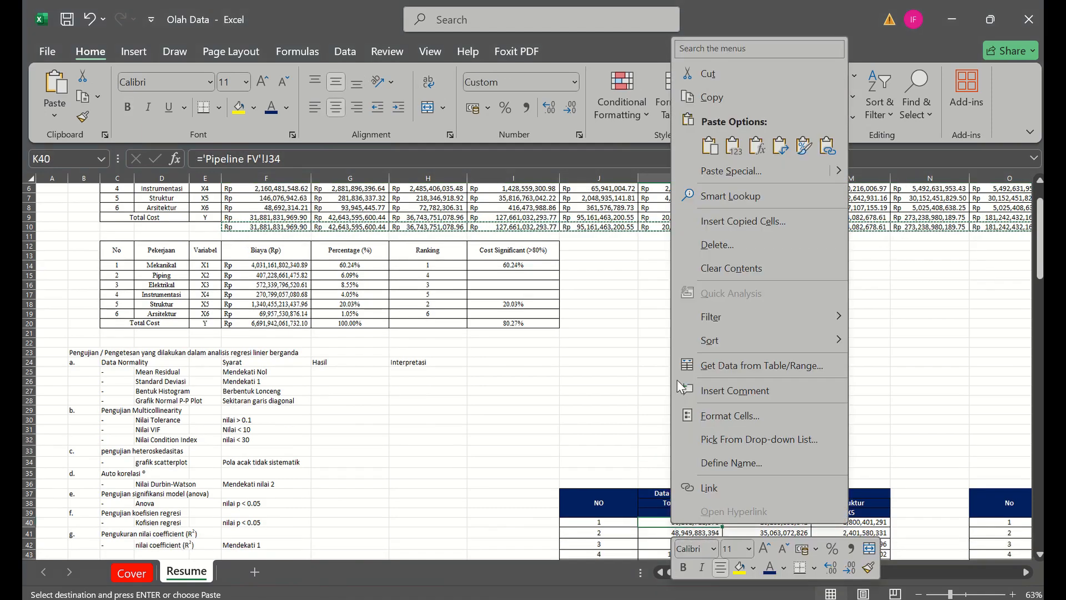
{"action": "left_click", "coordinate": [781, 145]}
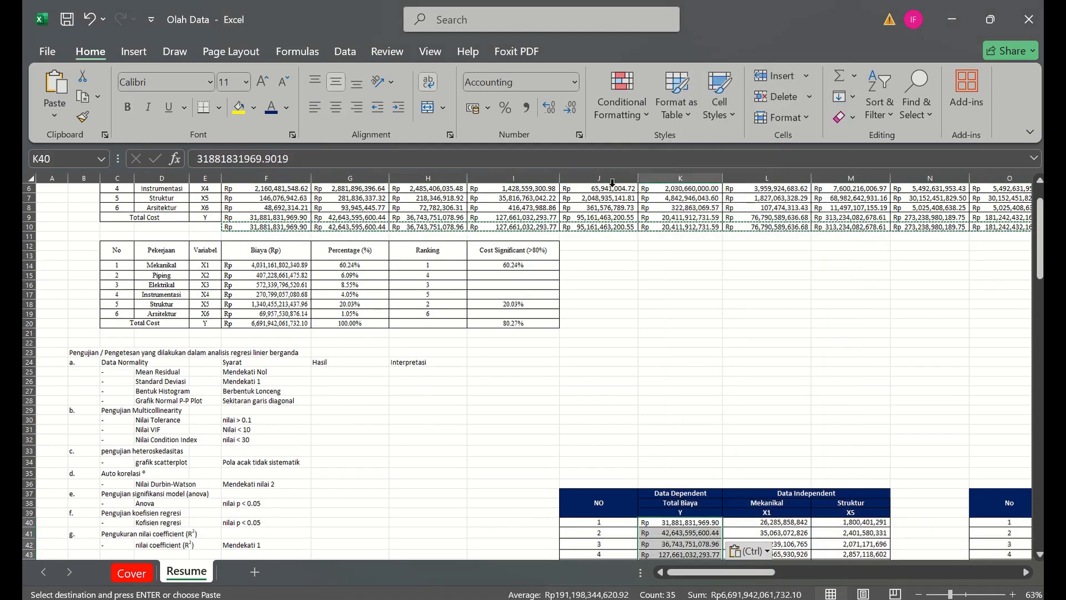
- Copy the Mekanikal cost row for all 35 projects, starting at F3
{"action": "left_click", "coordinate": [428, 239]}
{"action": "key", "text": "Up"}
{"action": "key", "text": "Up"}
{"action": "key", "text": "Up"}
{"action": "key", "text": "Up"}
{"action": "key", "text": "Up"}
{"action": "key", "text": "Up"}
{"action": "key", "text": "Up"}
{"action": "key", "text": "Up"}
{"action": "key", "text": "Up"}
{"action": "key", "text": "Up"}
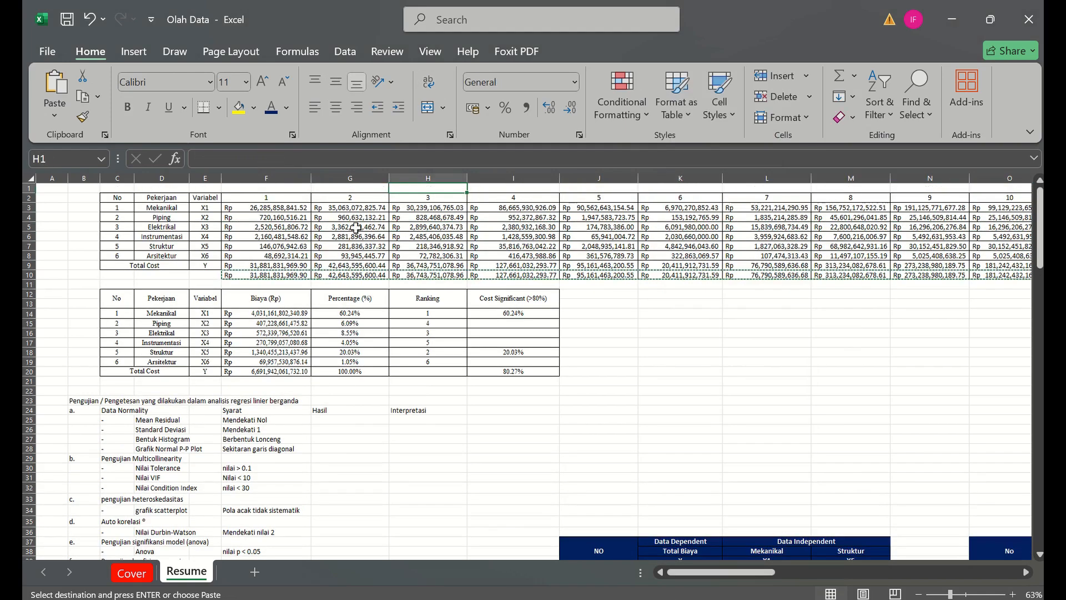
{"action": "left_click_drag", "start_coordinate": [281, 211], "coordinate": [558, 211]}
{"action": "key", "text": "ctrl+c"}
{"action": "key", "text": "Down"}
{"action": "key", "text": "Down"}
{"action": "key", "text": "Down"}
{"action": "key", "text": "Down"}
{"action": "key", "text": "Down"}
{"action": "key", "text": "Down"}
{"action": "key", "text": "Down"}
{"action": "key", "text": "Down"}
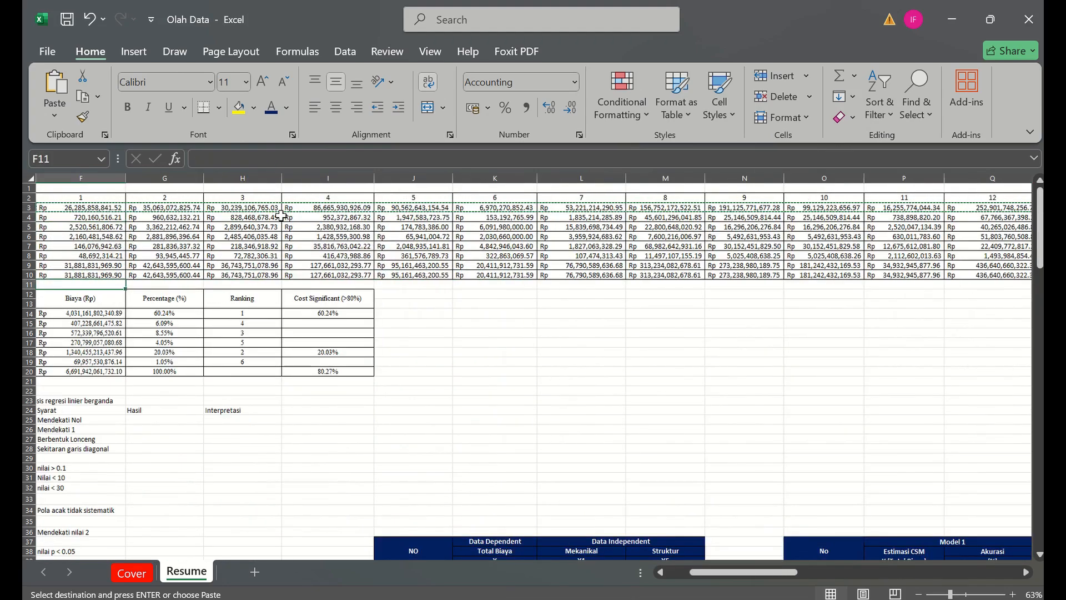
- Paste the copied Mekanikal row as values only into row 10 from F10, replacing the Total Cost values there
{"action": "key", "text": "Left"}
{"action": "key", "text": "Left"}
{"action": "key", "text": "Left"}
{"action": "key", "text": "Left"}
{"action": "key", "text": "Left"}
{"action": "key", "text": "Right"}
{"action": "key", "text": "Right"}
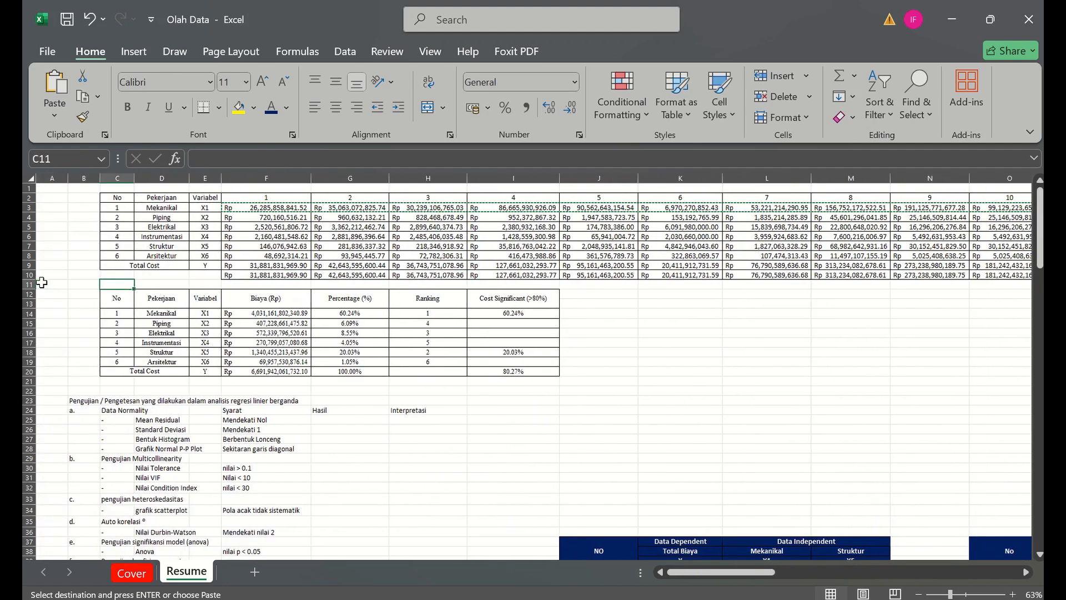
{"action": "key", "text": "Up"}
{"action": "key", "text": "Right"}
{"action": "key", "text": "Right"}
{"action": "key", "text": "Right"}
{"action": "right_click", "coordinate": [244, 275]}
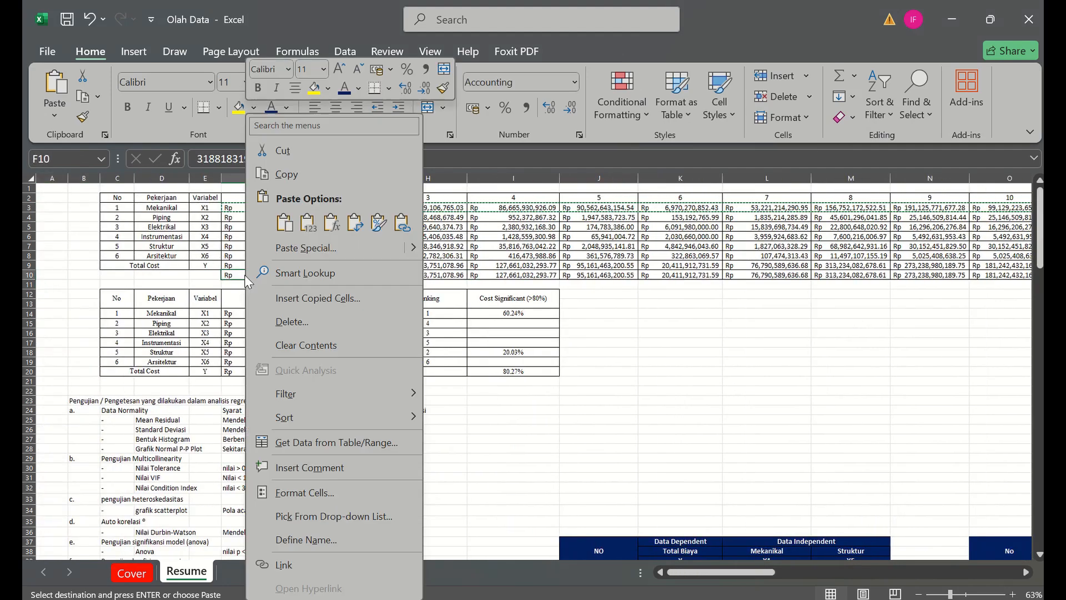
{"action": "left_click", "coordinate": [309, 224]}
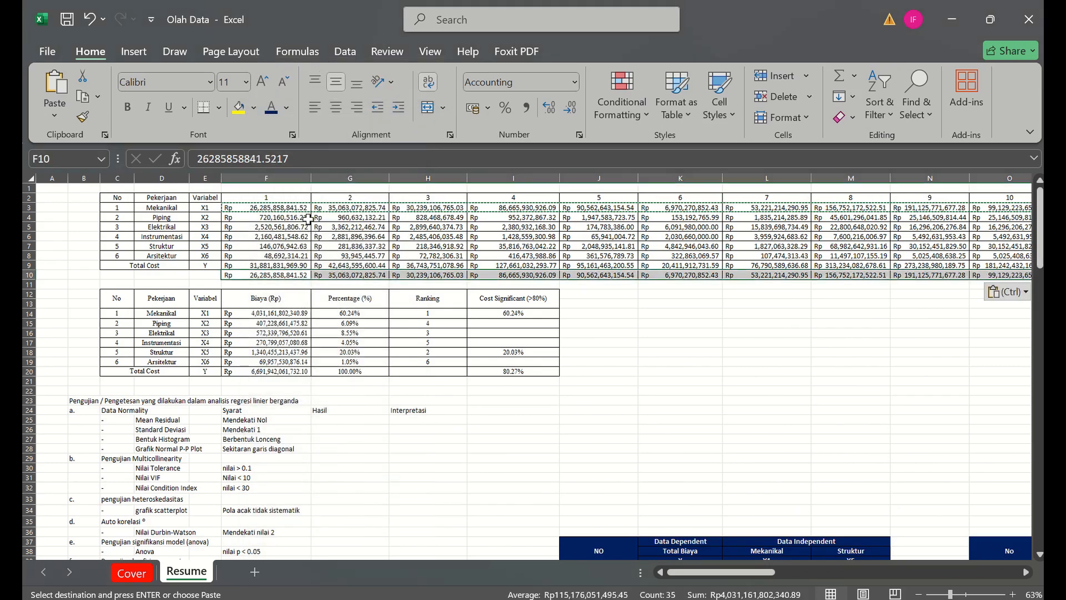
- Copy the Mekanikal values in row 10 and paste them transposed into the Mekanikal X1 column from L40
{"action": "key", "text": "ctrl+c"}
{"action": "left_click", "coordinate": [308, 219]}
{"action": "left_click", "coordinate": [660, 471]}
{"action": "key", "text": "Down"}
{"action": "key", "text": "Down"}
{"action": "key", "text": "Down"}
{"action": "key", "text": "Down"}
{"action": "key", "text": "Down"}
{"action": "key", "text": "Down"}
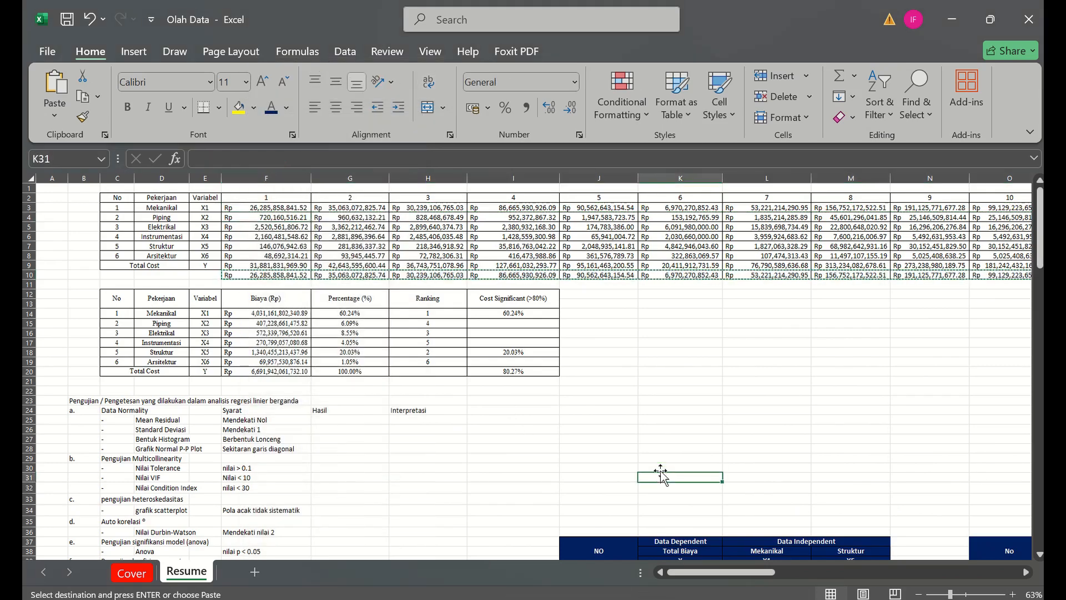
{"action": "key", "text": "Down"}
{"action": "key", "text": "Down"}
{"action": "key", "text": "Down"}
{"action": "key", "text": "Down"}
{"action": "key", "text": "Down"}
{"action": "key", "text": "Down"}
{"action": "key", "text": "Down"}
{"action": "key", "text": "Down"}
{"action": "left_click", "coordinate": [755, 511]}
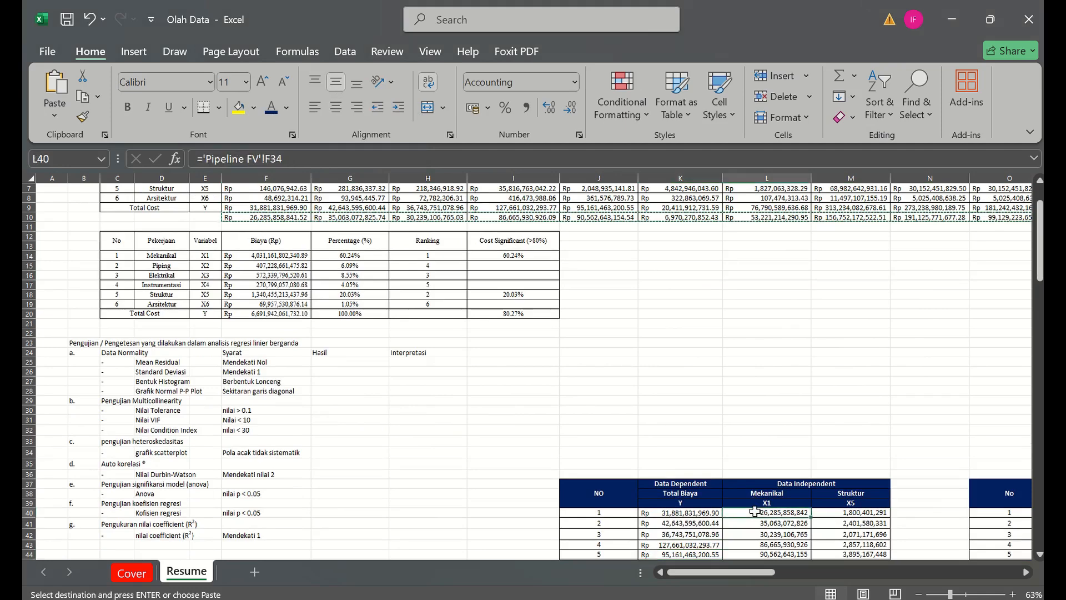
{"action": "right_click", "coordinate": [755, 511]}
{"action": "left_click", "coordinate": [824, 138]}
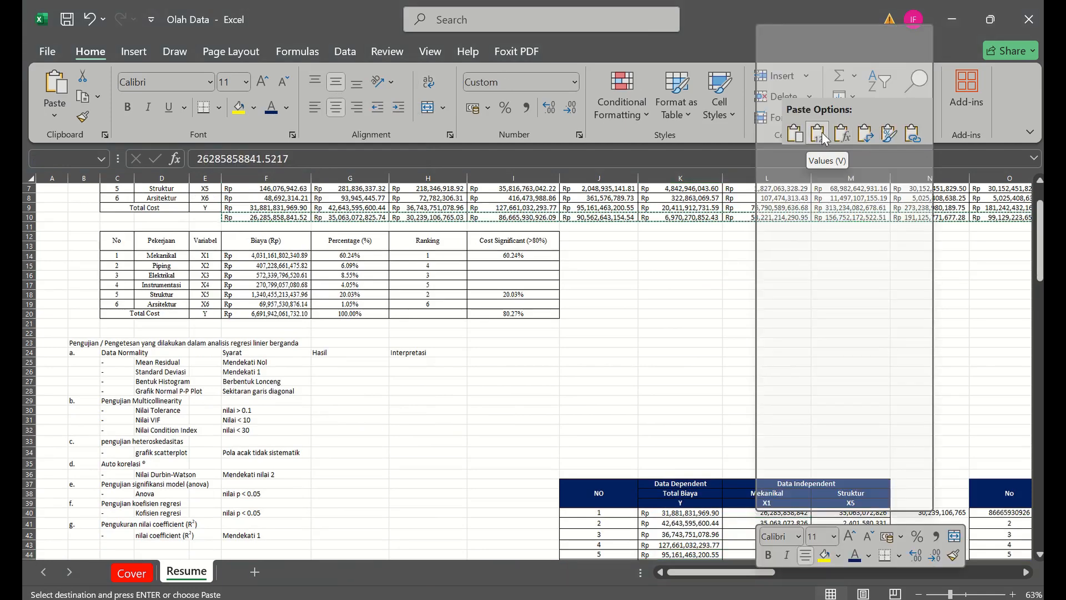
{"action": "left_click", "coordinate": [866, 132]}
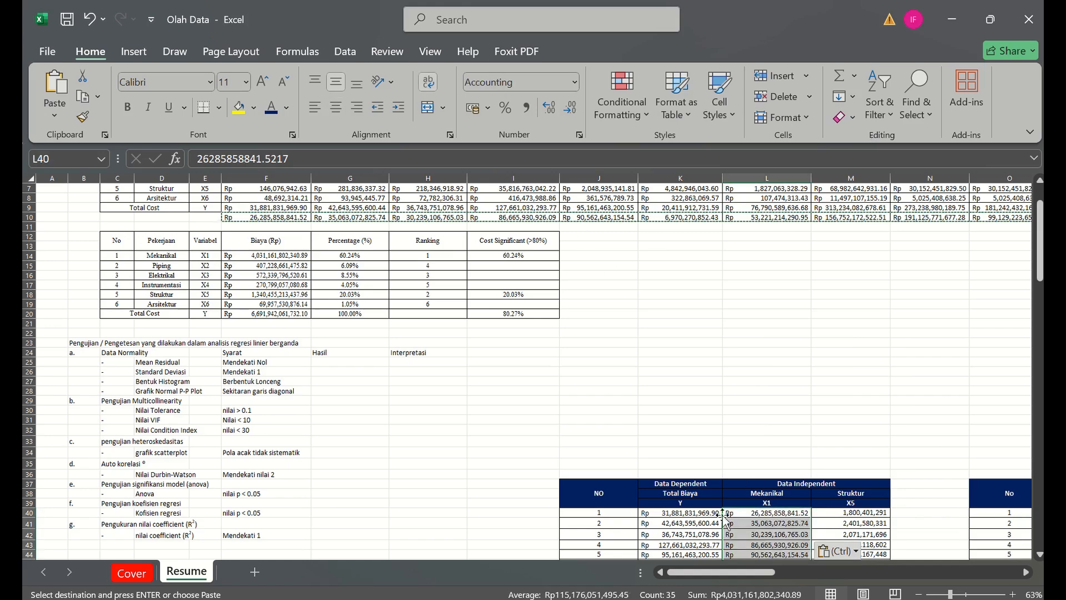
{"action": "key", "text": "Escape"}
- Copy the Struktur cost row for all 35 projects, from F7 to AN7
{"action": "left_click", "coordinate": [241, 225]}
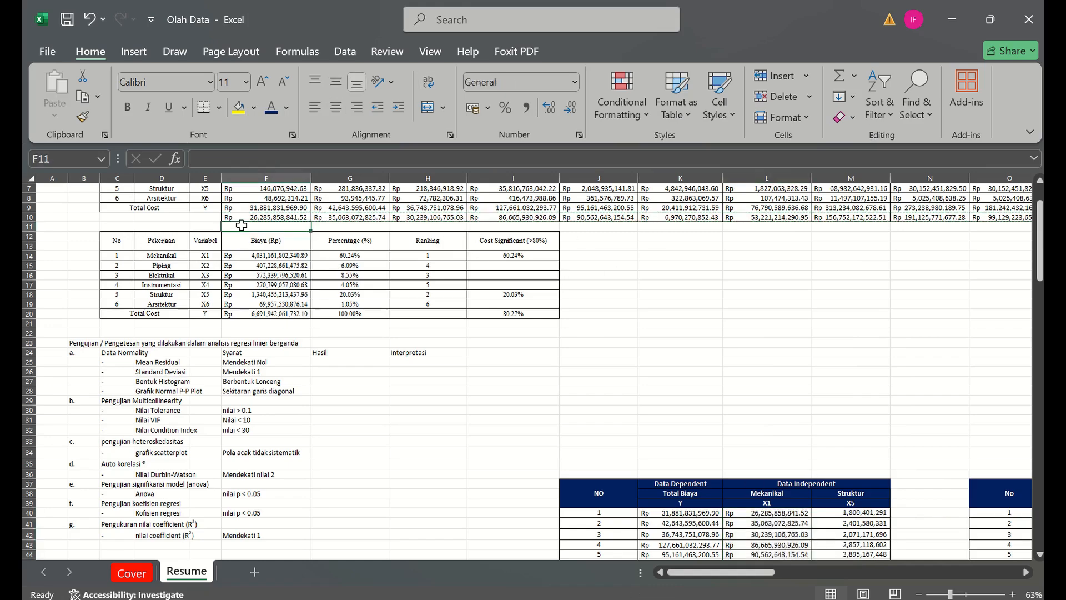
{"action": "key", "text": "Up"}
{"action": "key", "text": "Up"}
{"action": "key", "text": "Up"}
{"action": "key", "text": "Up"}
{"action": "key", "text": "Up"}
{"action": "key", "text": "Up"}
{"action": "key", "text": "Up"}
{"action": "key", "text": "Up"}
{"action": "key", "text": "Up"}
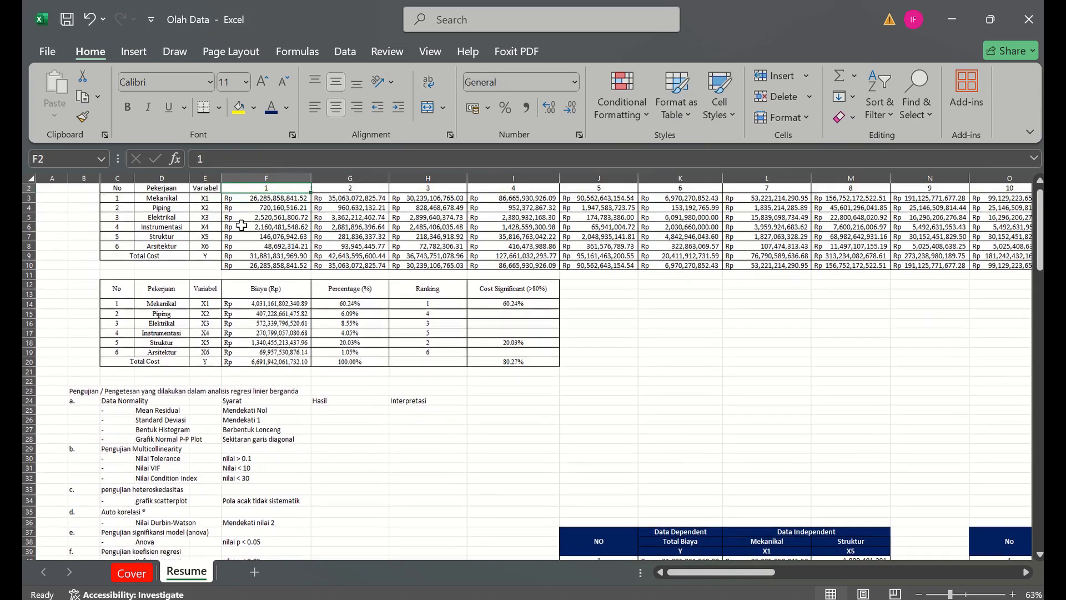
{"action": "key", "text": "Down"}
{"action": "key", "text": "Down"}
{"action": "key", "text": "Down"}
{"action": "key", "text": "shift+Right"}
{"action": "key", "text": "shift+Right"}
{"action": "key", "text": "shift+Right"}
{"action": "key", "text": "shift+Right"}
{"action": "key", "text": "shift+Right"}
{"action": "key", "text": "shift+Right"}
{"action": "key", "text": "shift+Right"}
{"action": "key", "text": "shift+Right"}
{"action": "key", "text": "shift+Right"}
{"action": "key", "text": "shift+Right"}
{"action": "key", "text": "shift+Right"}
{"action": "key", "text": "shift+Right"}
{"action": "key", "text": "shift+Right"}
{"action": "key", "text": "shift+Right"}
{"action": "key", "text": "shift+Right"}
{"action": "key", "text": "shift+Right"}
{"action": "key", "text": "shift+Right"}
{"action": "key", "text": "shift+Right"}
{"action": "key", "text": "shift+Right"}
{"action": "key", "text": "shift+Right"}
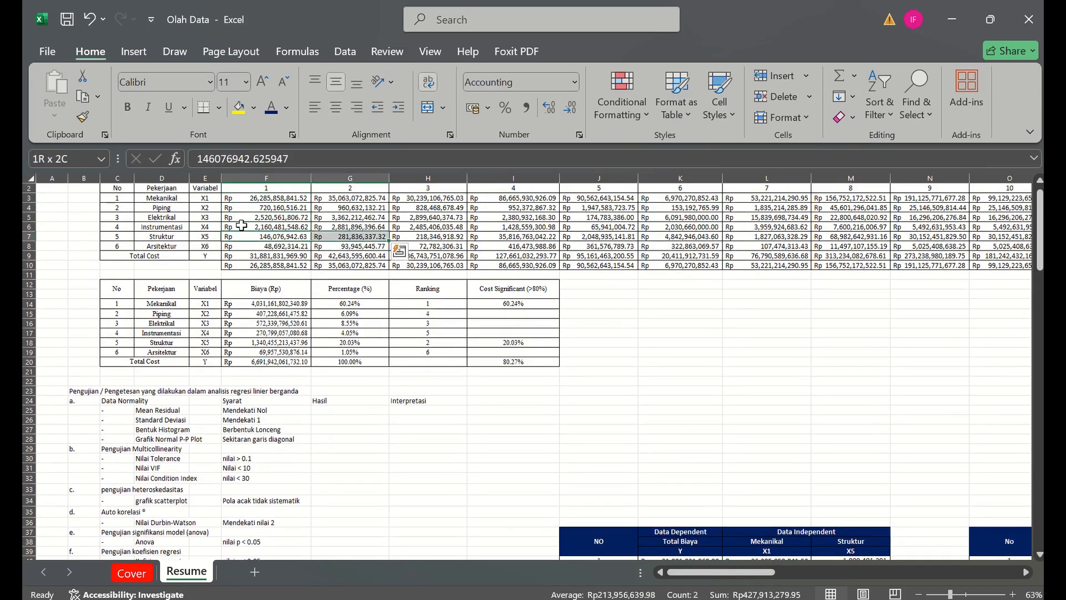
{"action": "key", "text": "shift+Left"}
{"action": "key", "text": "shift+Left"}
{"action": "key", "text": "shift+Left"}
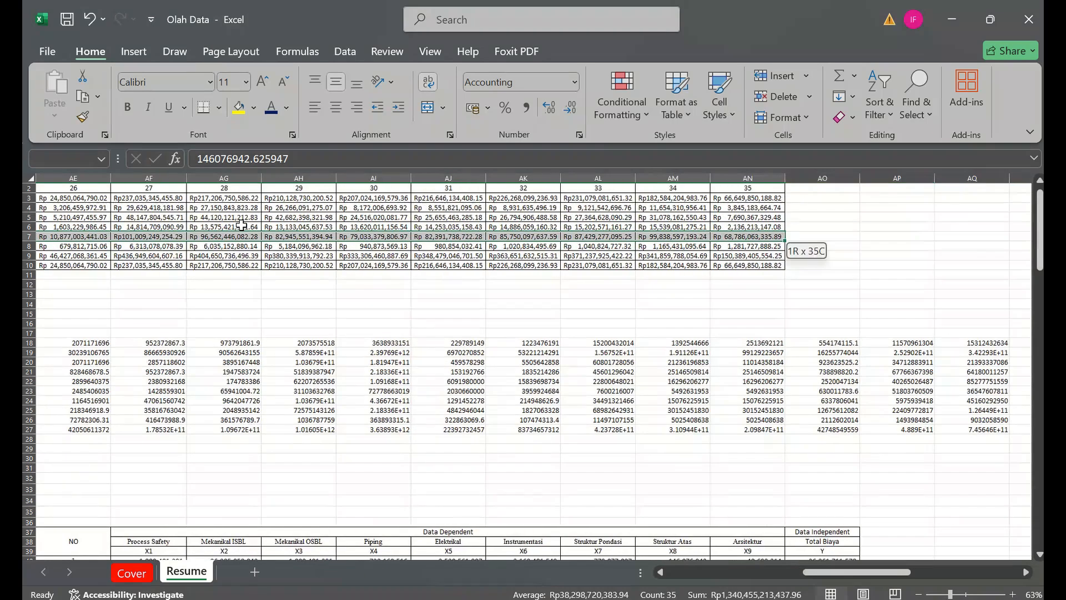
{"action": "key", "text": "ctrl+c"}
- Paste the copied Struktur row as values only into row 10 from F10, replacing the Mekanikal values there
{"action": "key", "text": "Down"}
{"action": "key", "text": "Down"}
{"action": "key", "text": "Down"}
{"action": "key", "text": "Left"}
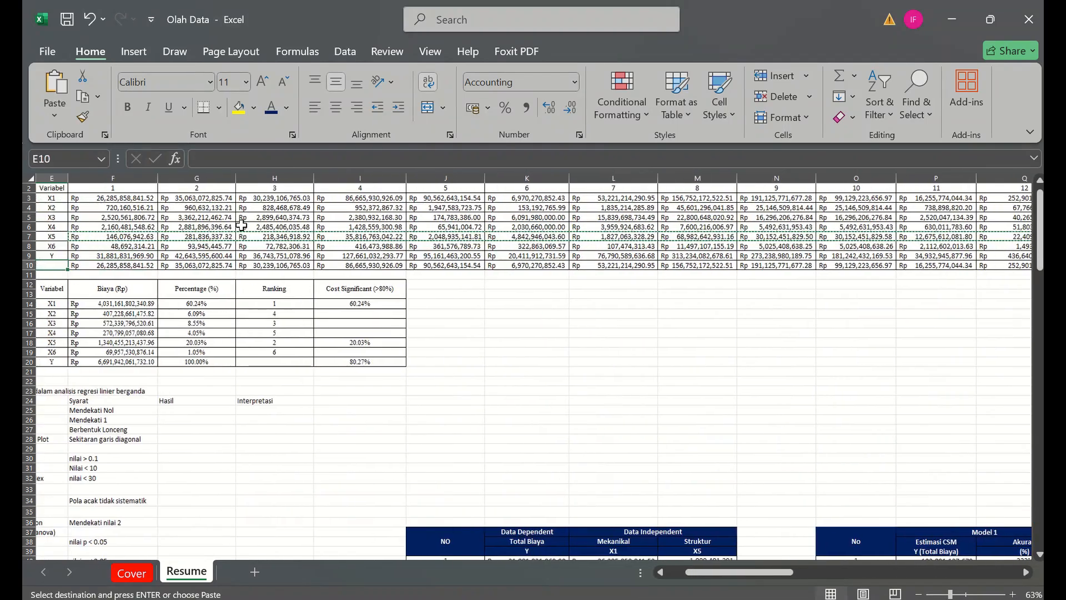
{"action": "left_click", "coordinate": [115, 264]}
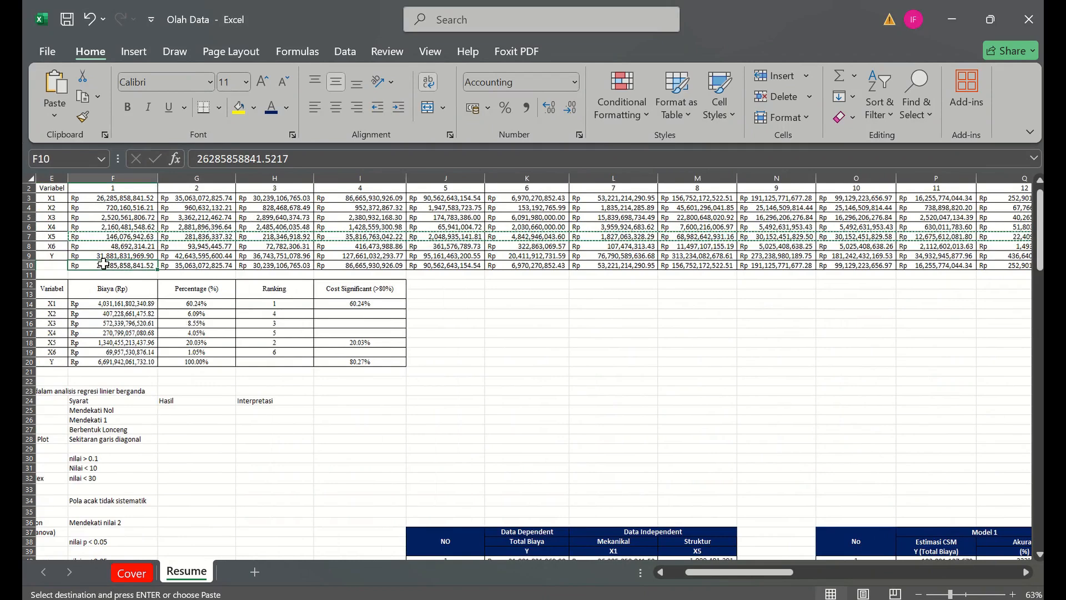
{"action": "right_click", "coordinate": [111, 265]}
{"action": "left_click", "coordinate": [167, 223]}
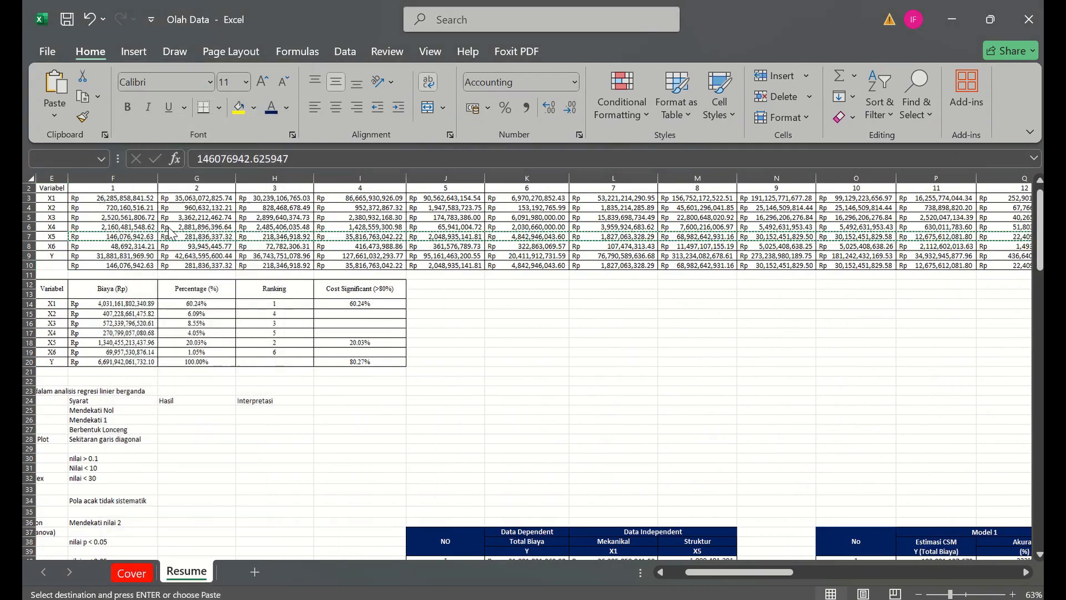
- Copy the Struktur values in row 10 and paste them transposed into the Struktur X5 column from M40
{"action": "left_click", "coordinate": [622, 477]}
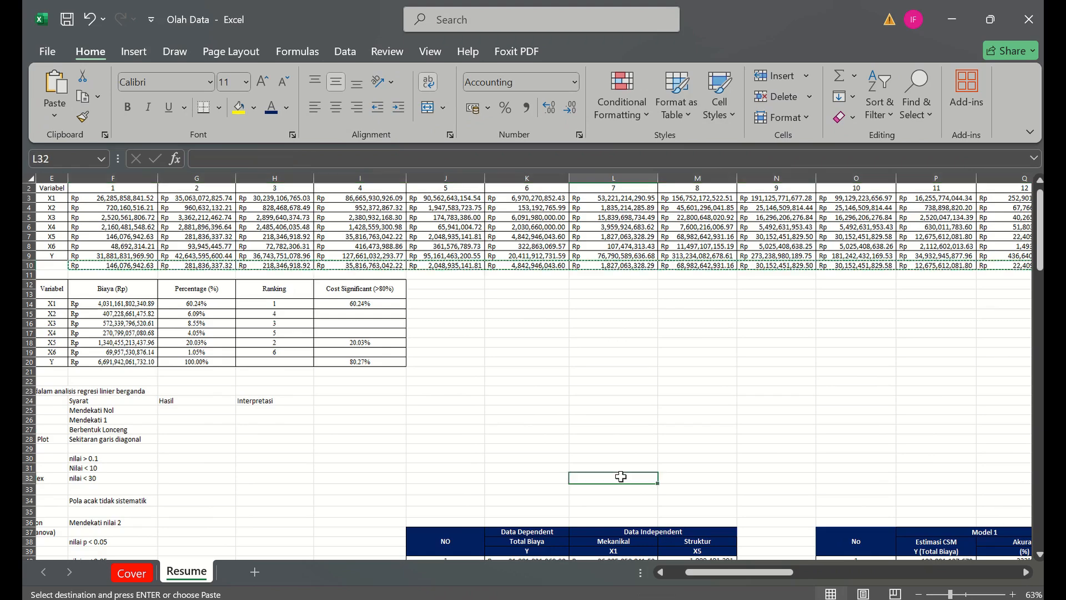
{"action": "key", "text": "Down"}
{"action": "key", "text": "Down"}
{"action": "key", "text": "Down"}
{"action": "key", "text": "Down"}
{"action": "key", "text": "Down"}
{"action": "key", "text": "Down"}
{"action": "key", "text": "Down"}
{"action": "key", "text": "Down"}
{"action": "key", "text": "Down"}
{"action": "key", "text": "Down"}
{"action": "key", "text": "Down"}
{"action": "key", "text": "Down"}
{"action": "key", "text": "Down"}
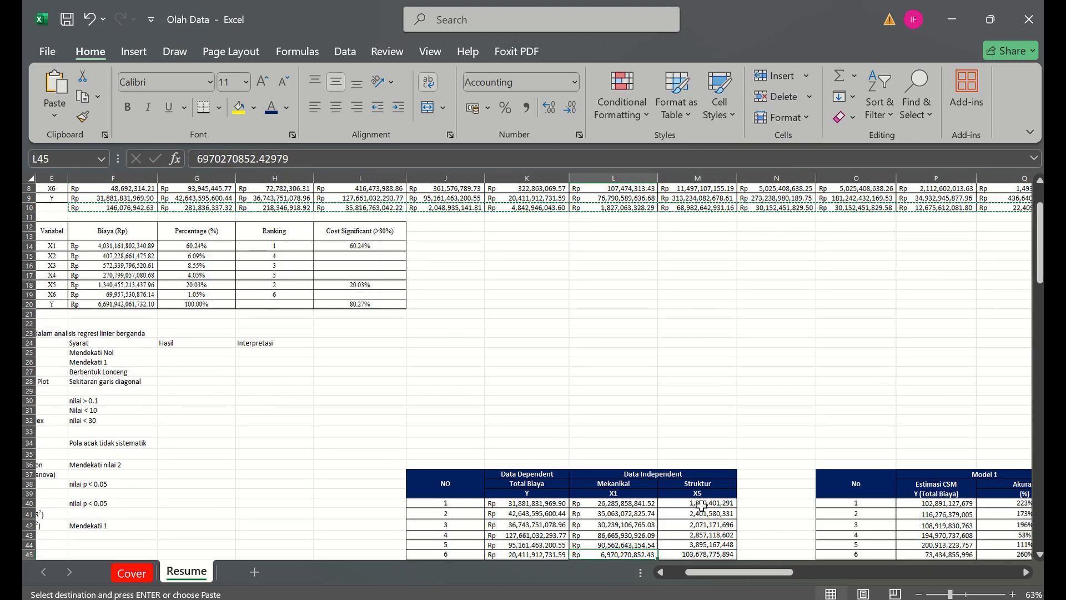
{"action": "left_click", "coordinate": [704, 504]}
{"action": "right_click", "coordinate": [712, 505]}
{"action": "mouse_move", "coordinate": [803, 149]}
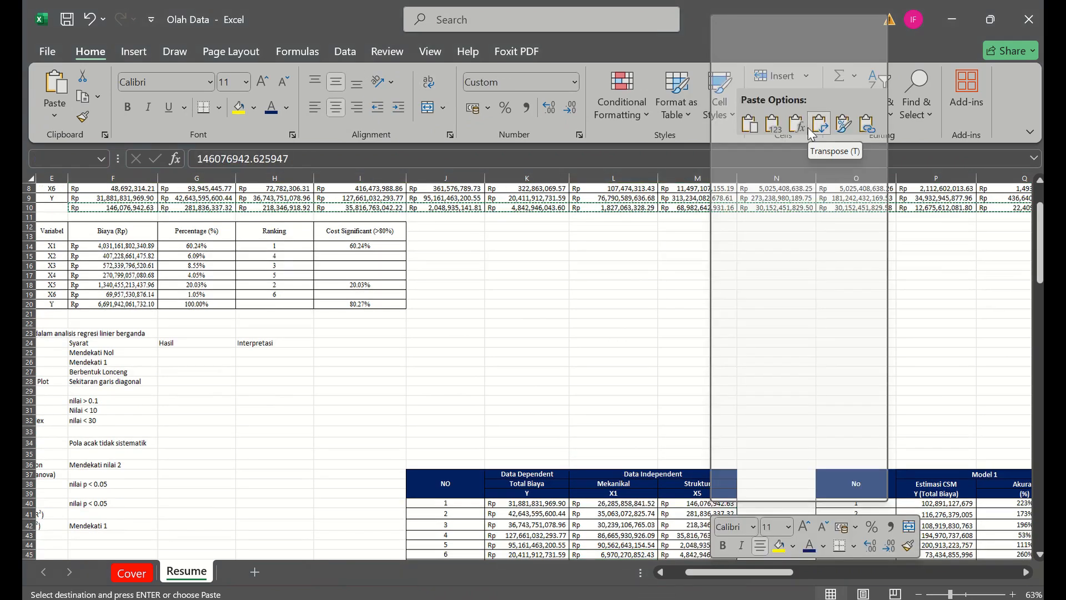
{"action": "left_click", "coordinate": [817, 125]}
- Review the pasted Total Biaya, Mekanikal and Struktur columns through all 35 rows of the regression table
{"action": "left_click", "coordinate": [671, 325]}
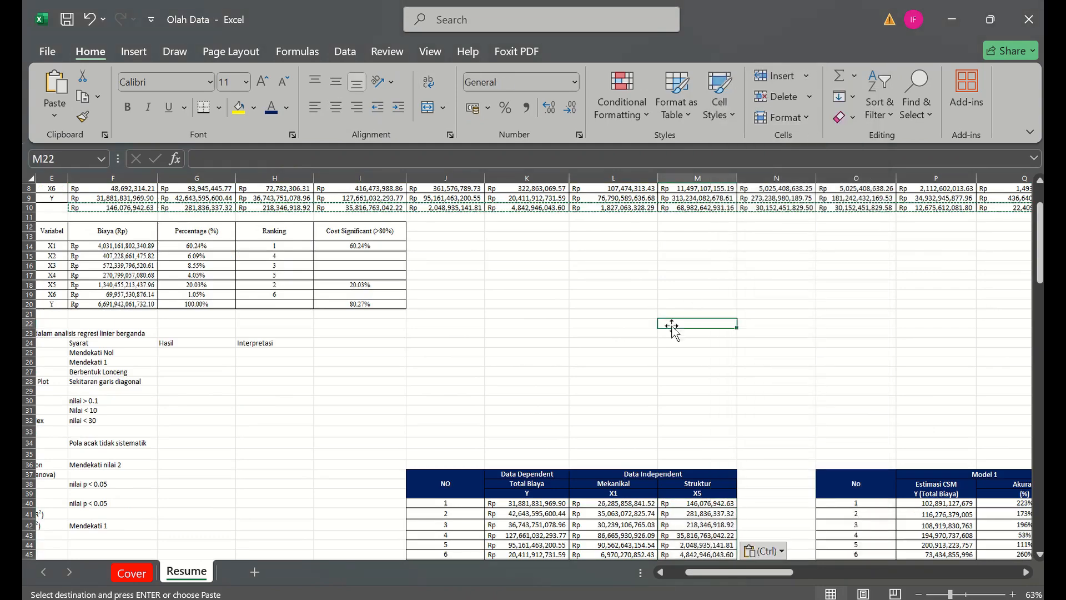
{"action": "key", "text": "Down"}
{"action": "key", "text": "Down"}
{"action": "key", "text": "Down"}
{"action": "key", "text": "Down"}
{"action": "key", "text": "Down"}
{"action": "key", "text": "Down"}
{"action": "key", "text": "Down"}
{"action": "key", "text": "Down"}
{"action": "key", "text": "Down"}
{"action": "key", "text": "Down"}
{"action": "key", "text": "Down"}
{"action": "key", "text": "Down"}
{"action": "key", "text": "Down"}
{"action": "key", "text": "Down"}
{"action": "key", "text": "Down"}
{"action": "key", "text": "Down"}
{"action": "key", "text": "Down"}
{"action": "key", "text": "Down"}
{"action": "key", "text": "Down"}
{"action": "key", "text": "Down"}
{"action": "key", "text": "Down"}
{"action": "key", "text": "Down"}
{"action": "key", "text": "Down"}
{"action": "key", "text": "Down"}
{"action": "key", "text": "Down"}
{"action": "key", "text": "Down"}
{"action": "key", "text": "Down"}
{"action": "key", "text": "Down"}
{"action": "key", "text": "Down"}
{"action": "key", "text": "Down"}
{"action": "key", "text": "Down"}
{"action": "key", "text": "Down"}
{"action": "key", "text": "Down"}
{"action": "key", "text": "Down"}
{"action": "key", "text": "Down"}
{"action": "key", "text": "Down"}
{"action": "key", "text": "Down"}
{"action": "key", "text": "Down"}
{"action": "key", "text": "Down"}
{"action": "key", "text": "Down"}
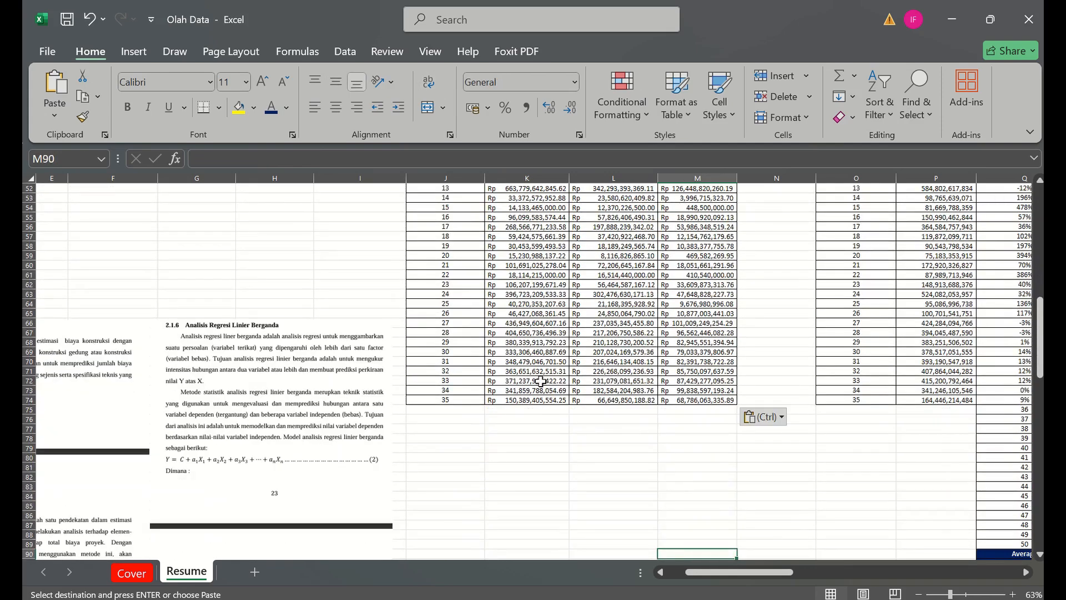
{"action": "left_click", "coordinate": [568, 400]}
{"action": "key", "text": "Right"}
{"action": "key", "text": "Right"}
{"action": "key", "text": "Right"}
{"action": "key", "text": "Up"}
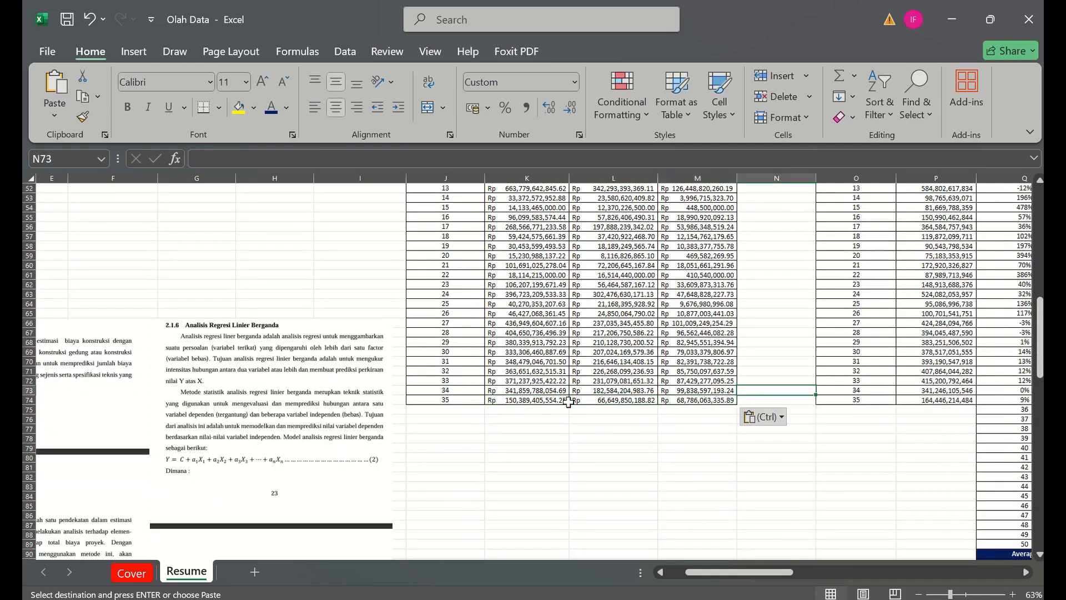
{"action": "key", "text": "Up"}
{"action": "key", "text": "Up"}
{"action": "key", "text": "Up"}
{"action": "key", "text": "Up"}
{"action": "key", "text": "Up"}
{"action": "key", "text": "Up"}
{"action": "key", "text": "Up"}
{"action": "key", "text": "Up"}
{"action": "key", "text": "Up"}
{"action": "key", "text": "Up"}
{"action": "key", "text": "Up"}
{"action": "key", "text": "Up"}
{"action": "key", "text": "Up"}
{"action": "key", "text": "Up"}
{"action": "key", "text": "Up"}
{"action": "key", "text": "Up"}
{"action": "key", "text": "Up"}
{"action": "key", "text": "Up"}
{"action": "key", "text": "Up"}
{"action": "key", "text": "Up"}
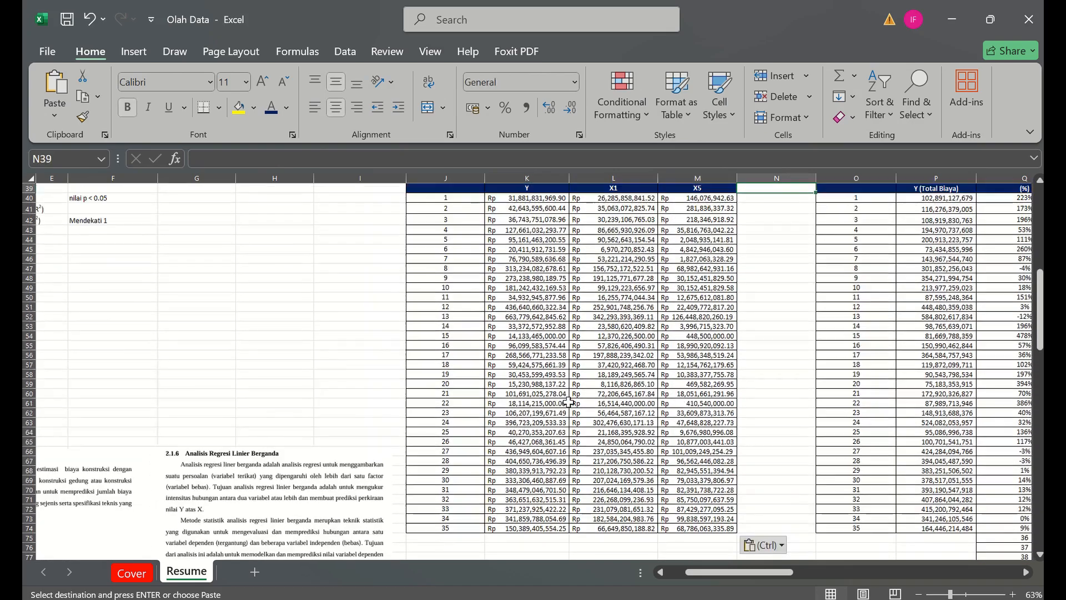
{"action": "key", "text": "Down"}
- Try to enter a SUM formula in K75, directly below the Total Biaya column
{"action": "key", "text": "Down"}
{"action": "key", "text": "Down"}
{"action": "key", "text": "Down"}
{"action": "key", "text": "Down"}
{"action": "key", "text": "Down"}
{"action": "key", "text": "Down"}
{"action": "key", "text": "Down"}
{"action": "key", "text": "Down"}
{"action": "key", "text": "Down"}
{"action": "key", "text": "Down"}
{"action": "key", "text": "Down"}
{"action": "key", "text": "Down"}
{"action": "key", "text": "Down"}
{"action": "key", "text": "Down"}
{"action": "key", "text": "Left"}
{"action": "key", "text": "Left"}
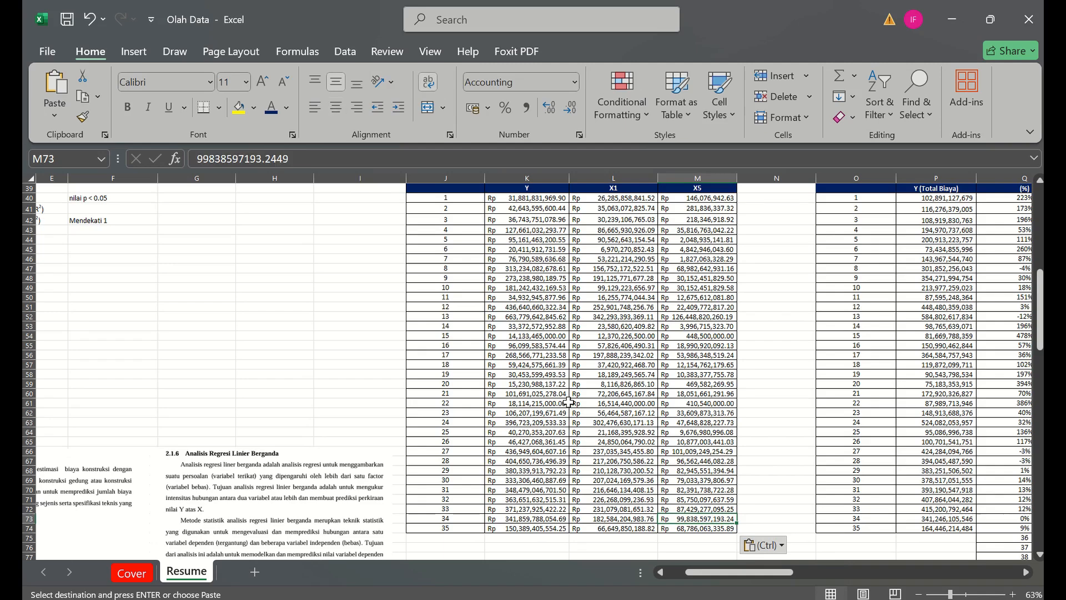
{"action": "key", "text": "Down"}
{"action": "key", "text": "Left"}
{"action": "key", "text": "Down"}
{"action": "type", "text": "=sum("}
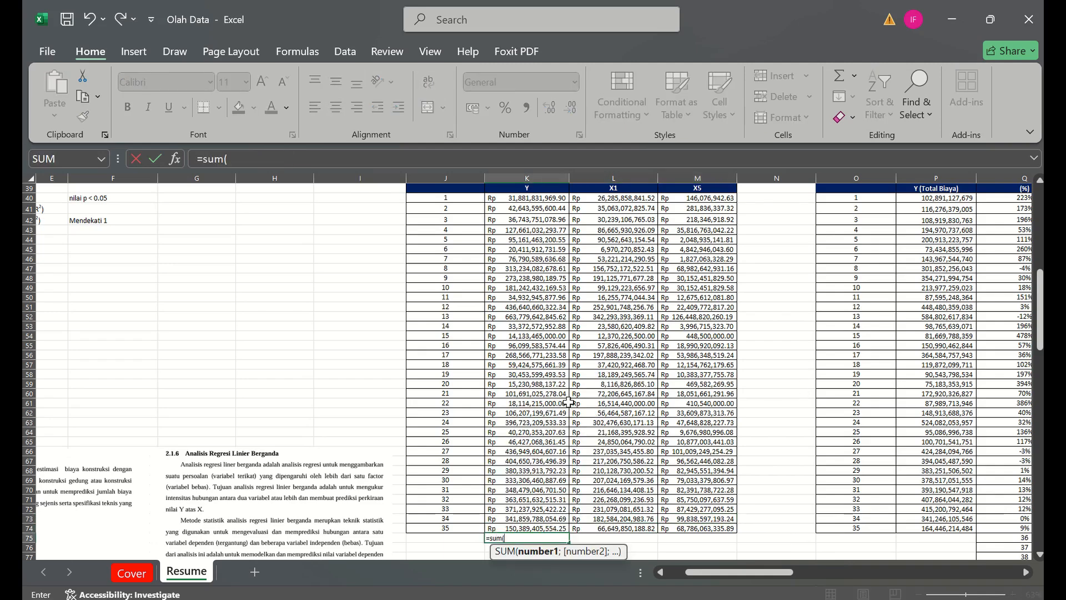
{"action": "key", "text": "Escape"}
{"action": "type", "text": "`"}
{"action": "key", "text": "Escape"}
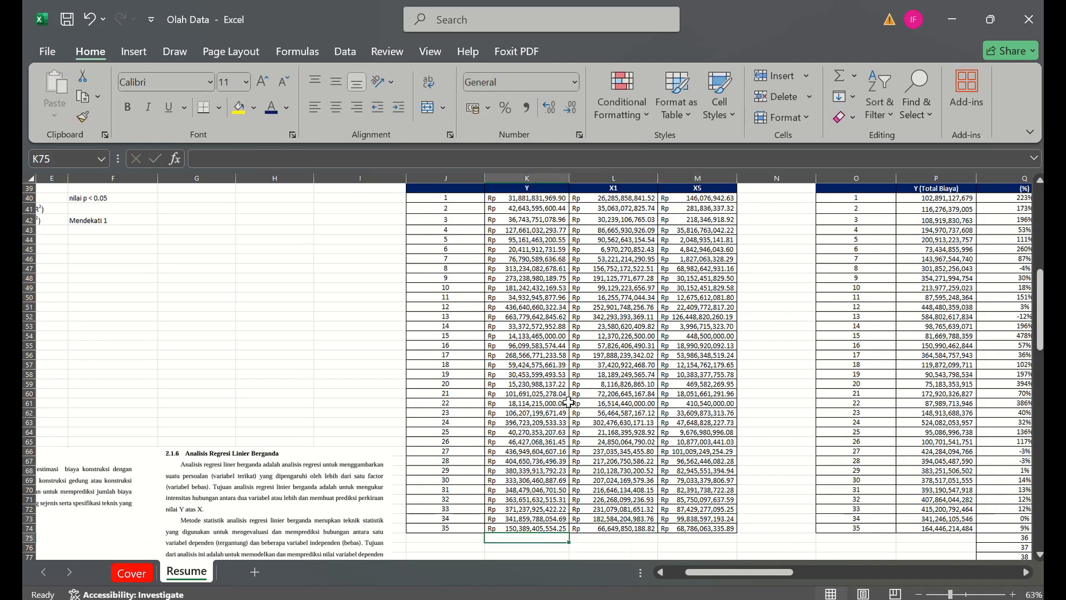
{"action": "left_click", "coordinate": [283, 350]}
{"action": "key", "text": "Home"}
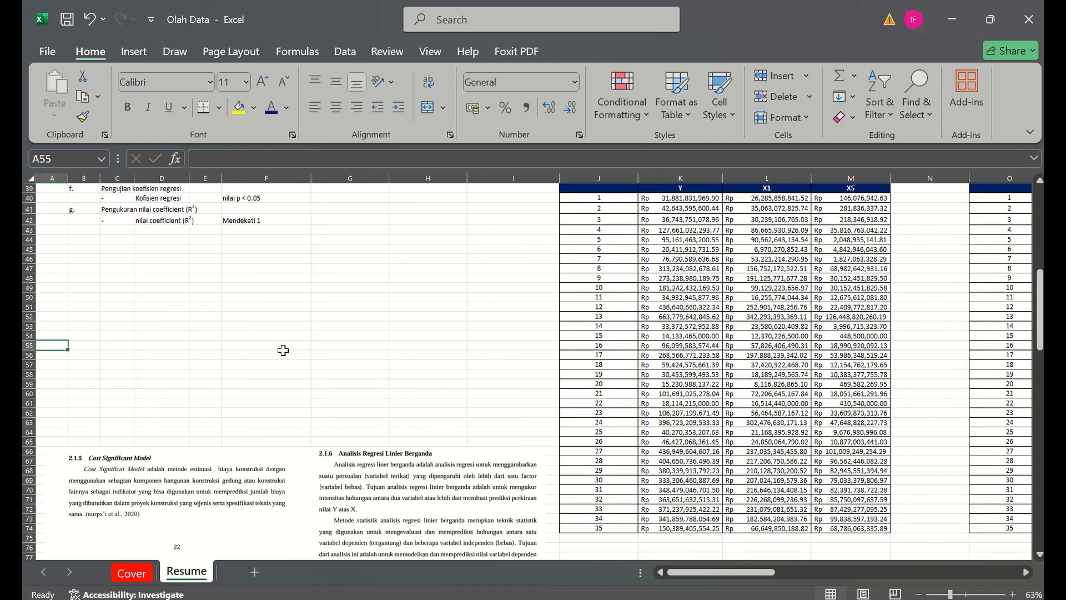
- Bring up the SPSS Data Editor and place the Olah Data workbook in the other half of the screen beside it
{"action": "key", "text": "Up"}
{"action": "key", "text": "Up"}
{"action": "key", "text": "Up"}
{"action": "key", "text": "Up"}
{"action": "key", "text": "Up"}
{"action": "key", "text": "Up"}
{"action": "key", "text": "Up"}
{"action": "key", "text": "Up"}
{"action": "key", "text": "Up"}
{"action": "key", "text": "Up"}
{"action": "key", "text": "Up"}
{"action": "key", "text": "Up"}
{"action": "key", "text": "Up"}
{"action": "key", "text": "Up"}
{"action": "key", "text": "Up"}
{"action": "key", "text": "Up"}
{"action": "key", "text": "Up"}
{"action": "key", "text": "Up"}
{"action": "key", "text": "Up"}
{"action": "key", "text": "Up"}
{"action": "key", "text": "Up"}
{"action": "key", "text": "Up"}
{"action": "key", "text": "Up"}
{"action": "key", "text": "Up"}
{"action": "key", "text": "Up"}
{"action": "key", "text": "Up"}
{"action": "key", "text": "Up"}
{"action": "key", "text": "Up"}
{"action": "key", "text": "Up"}
{"action": "key", "text": "Up"}
{"action": "key", "text": "Up"}
{"action": "key", "text": "Up"}
{"action": "key", "text": "Up"}
{"action": "key", "text": "Up"}
{"action": "key", "text": "Up"}
{"action": "key", "text": "Up"}
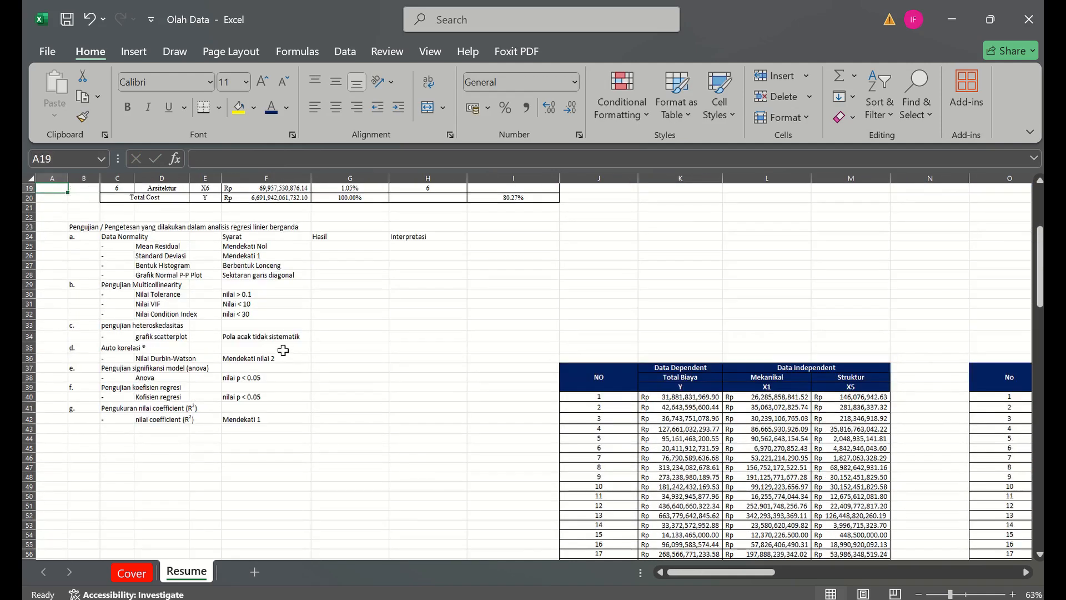
{"action": "left_click", "coordinate": [714, 517]}
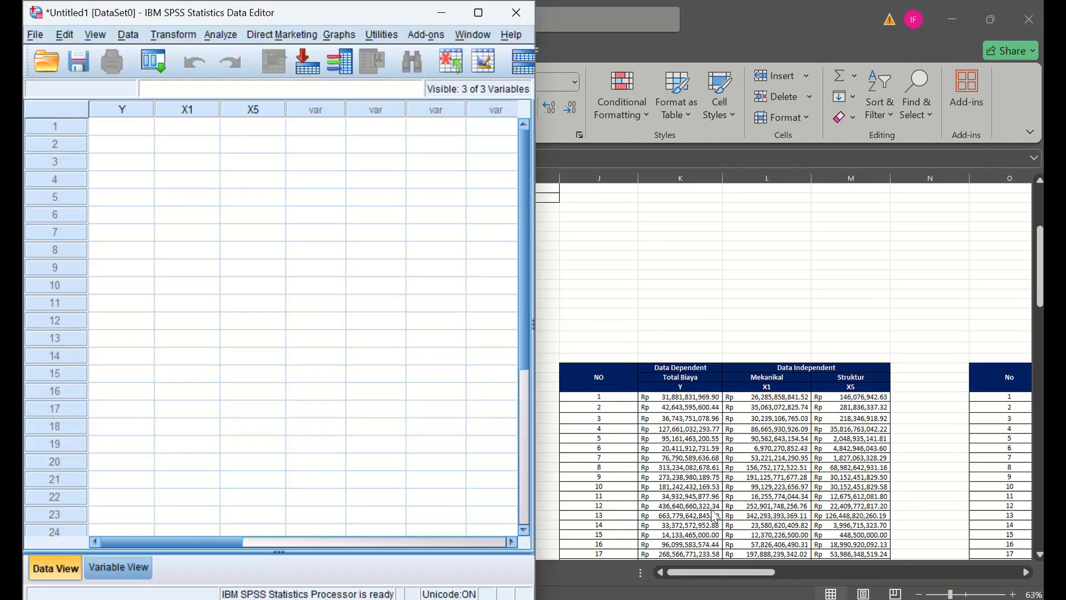
{"action": "left_click", "coordinate": [675, 417]}
{"action": "key", "text": "super+Left"}
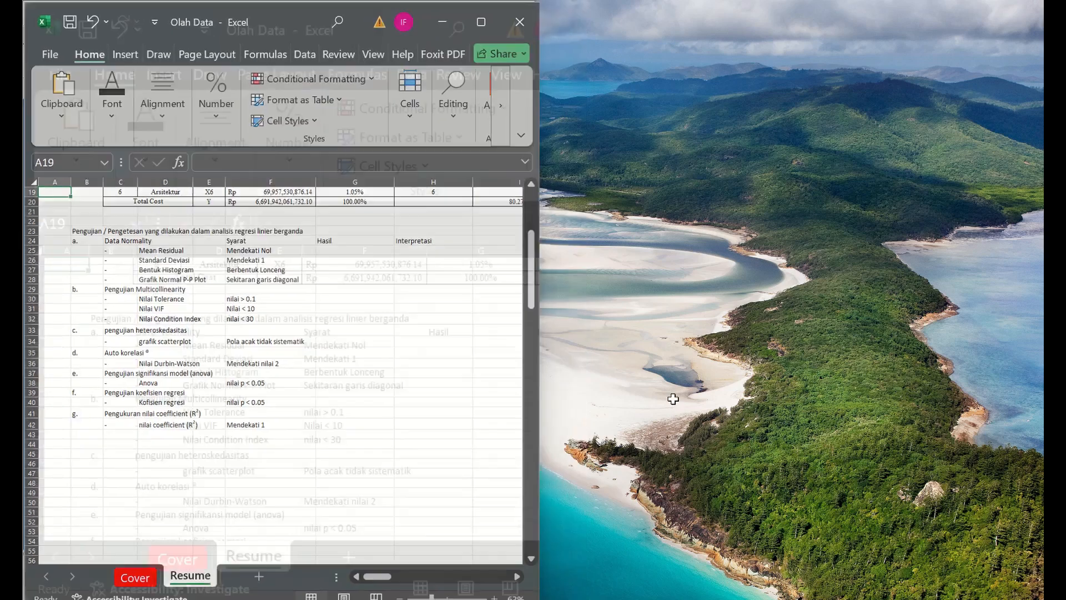
{"action": "key", "text": "super+Right"}
{"action": "key", "text": "super+Right"}
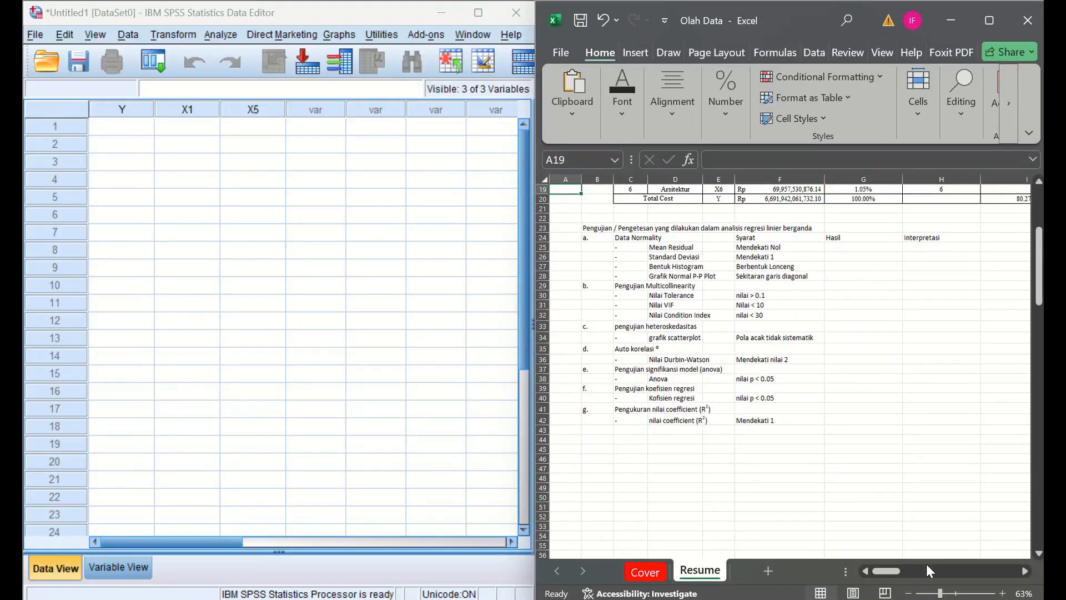
- Select and copy all 35 rows of Total Biaya, Mekanikal and Struktur values in K40:M74
{"action": "left_click", "coordinate": [929, 570]}
{"action": "left_click", "coordinate": [806, 440]}
{"action": "key", "text": "Left"}
{"action": "key", "text": "Up"}
{"action": "key", "text": "Up"}
{"action": "key", "text": "Up"}
{"action": "key", "text": "Up"}
{"action": "key", "text": "shift+Right"}
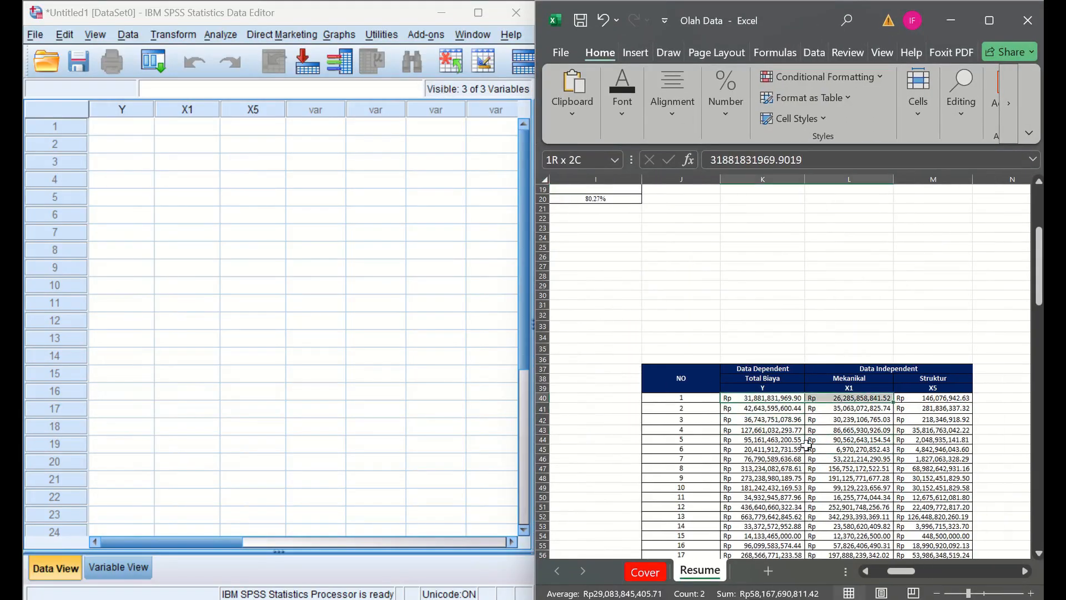
{"action": "key", "text": "shift+Right"}
{"action": "key", "text": "shift+Down"}
{"action": "key", "text": "shift+Down"}
{"action": "key", "text": "shift+Down"}
{"action": "key", "text": "shift+Down"}
{"action": "key", "text": "shift+Down"}
{"action": "key", "text": "shift+Down"}
{"action": "key", "text": "shift+Down"}
{"action": "key", "text": "shift+Down"}
{"action": "key", "text": "shift+Down"}
{"action": "key", "text": "shift+Down"}
{"action": "key", "text": "shift+Down"}
{"action": "key", "text": "shift+Down"}
{"action": "key", "text": "shift+Down"}
{"action": "key", "text": "shift+Down"}
{"action": "key", "text": "shift+Down"}
{"action": "key", "text": "shift+Down"}
{"action": "key", "text": "shift+Down"}
{"action": "key", "text": "shift+Down"}
{"action": "key", "text": "shift+Down"}
{"action": "key", "text": "shift+Down"}
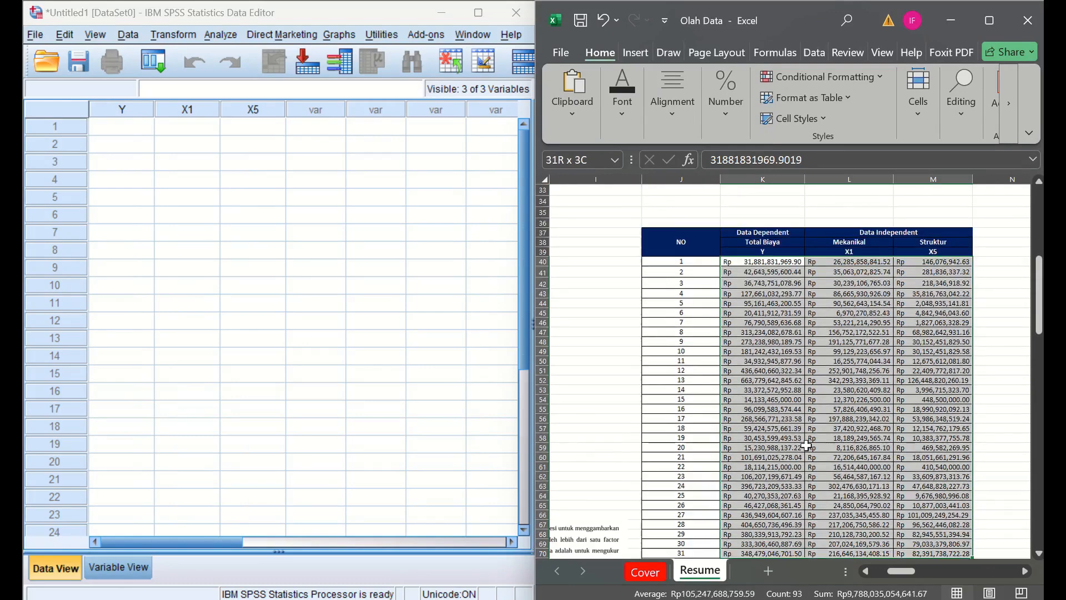
{"action": "scroll", "coordinate": [806, 444], "scroll_direction": "down", "scroll_amount": 6}
{"action": "key", "text": "shift+Down"}
{"action": "key", "text": "shift+Down"}
{"action": "key", "text": "shift+Down"}
{"action": "key", "text": "shift+Down"}
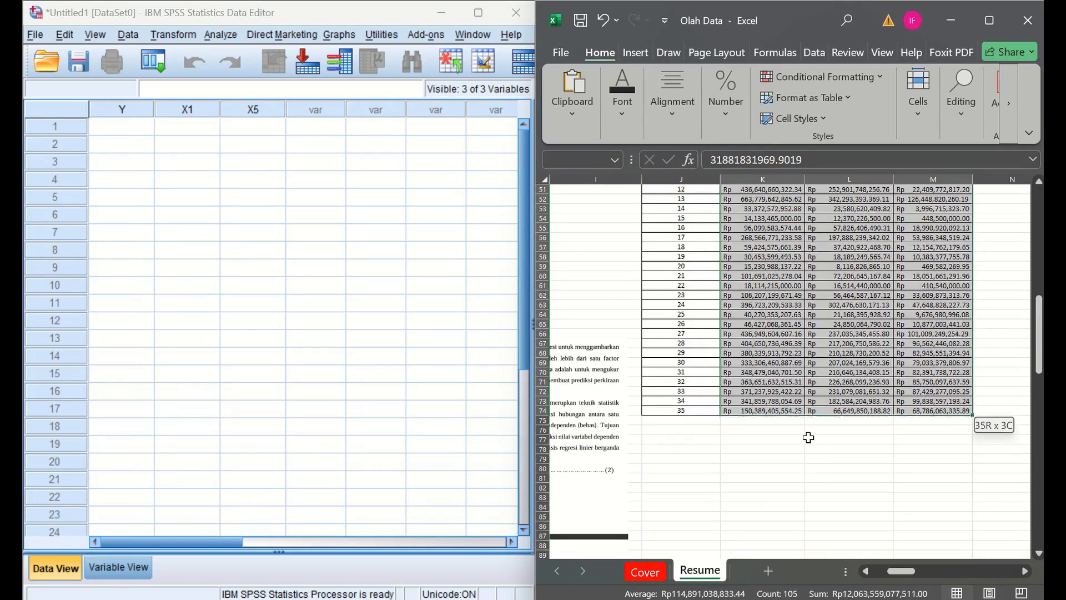
- Try to paste the copied values into the Y, X1 and X5 columns of SPSS, starting at row 1 of Y
{"action": "left_click", "coordinate": [98, 108]}
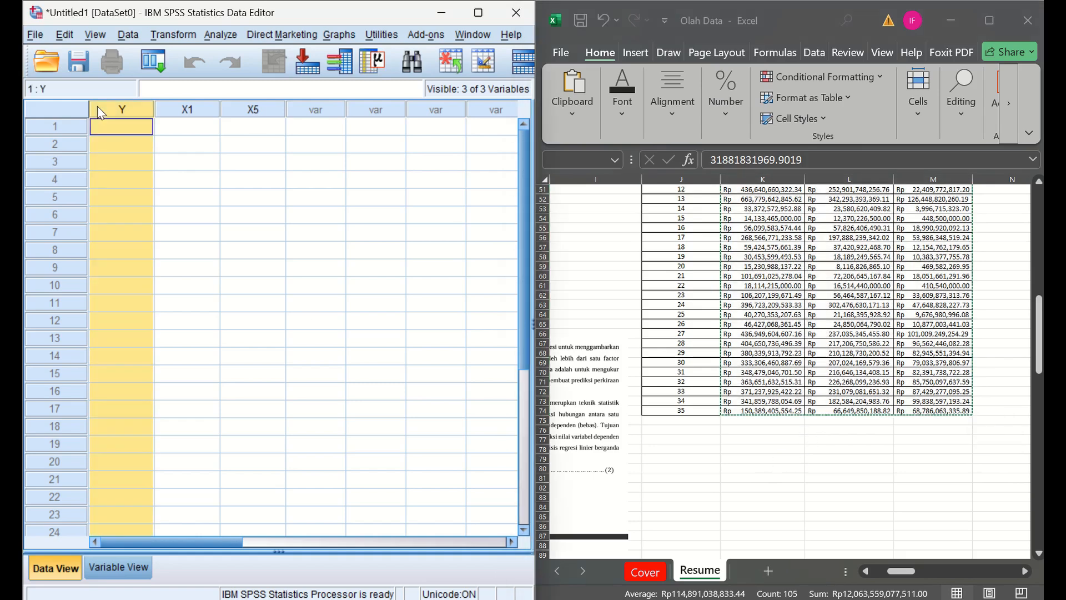
{"action": "left_click", "coordinate": [123, 128]}
{"action": "key", "text": "ctrl+v"}
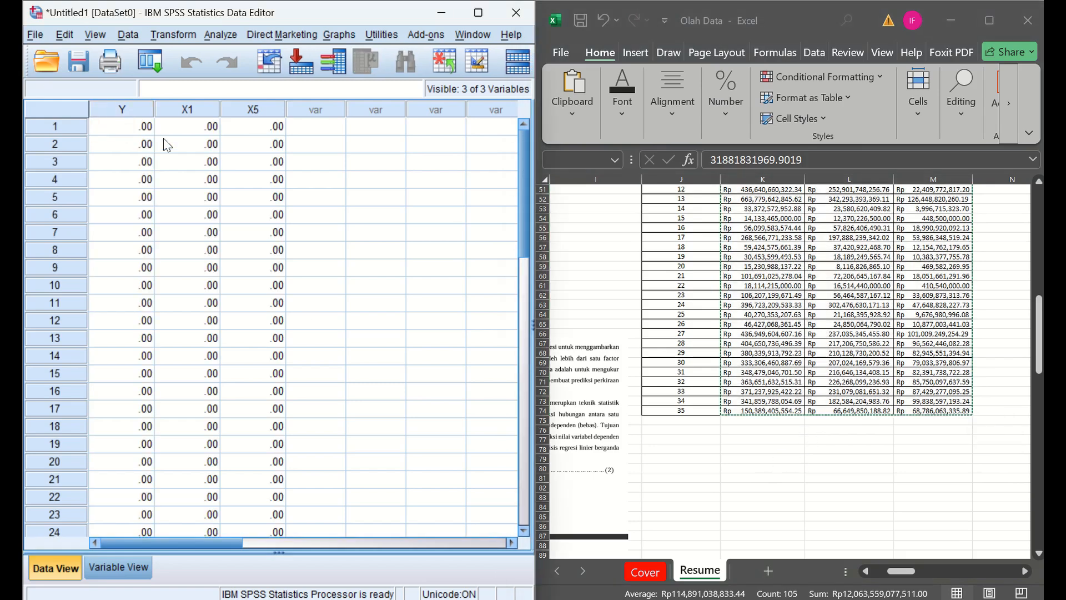
{"action": "left_click_drag", "start_coordinate": [524, 211], "coordinate": [524, 117]}
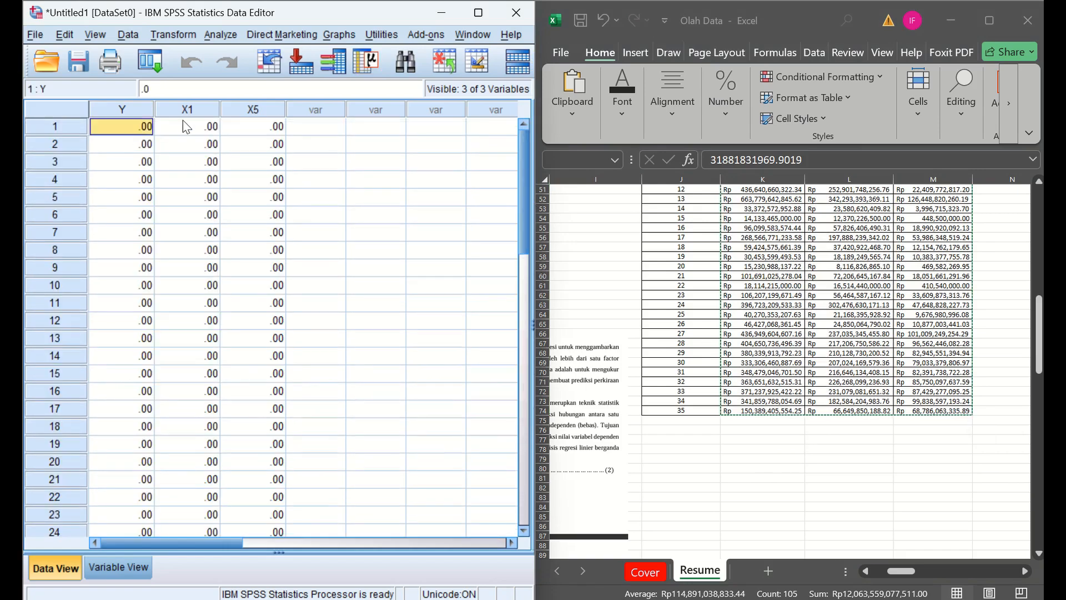
- Format the Excel values in K40:M74 as Number without decimal places
{"action": "left_click", "coordinate": [797, 268]}
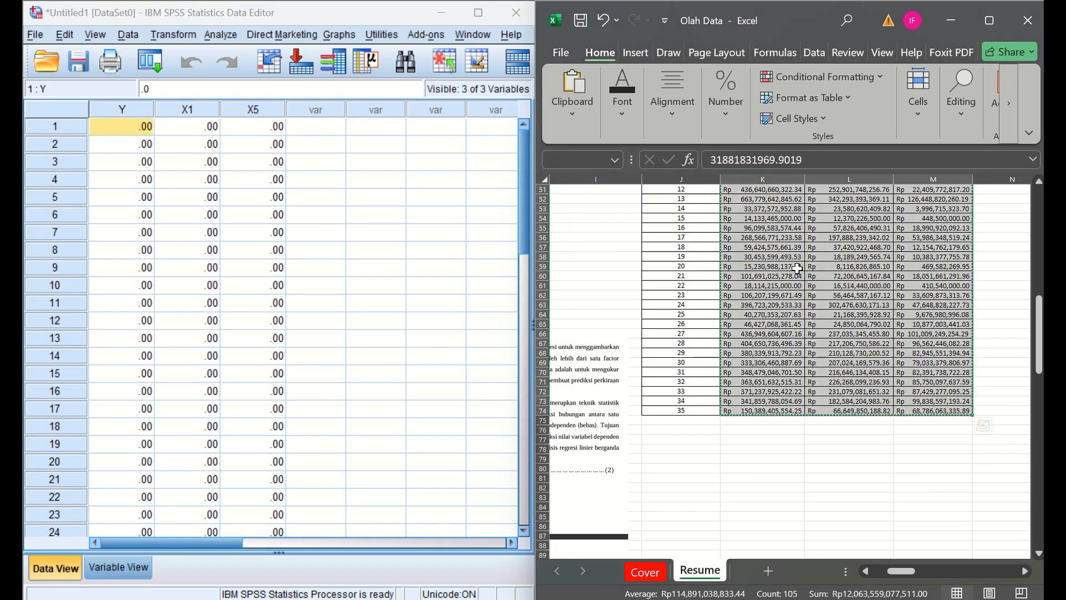
{"action": "left_click", "coordinate": [626, 58]}
{"action": "left_click", "coordinate": [611, 53]}
{"action": "left_click_drag", "start_coordinate": [1040, 322], "coordinate": [1040, 294]}
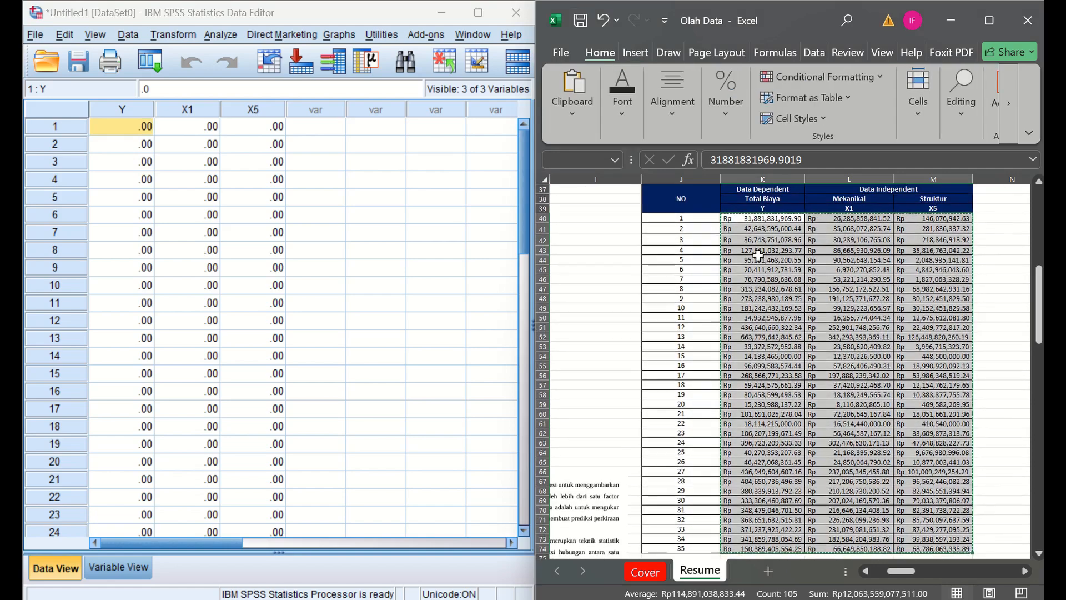
{"action": "left_click", "coordinate": [761, 220]}
{"action": "left_click_drag", "start_coordinate": [761, 219], "coordinate": [951, 546]}
{"action": "left_click", "coordinate": [720, 113]}
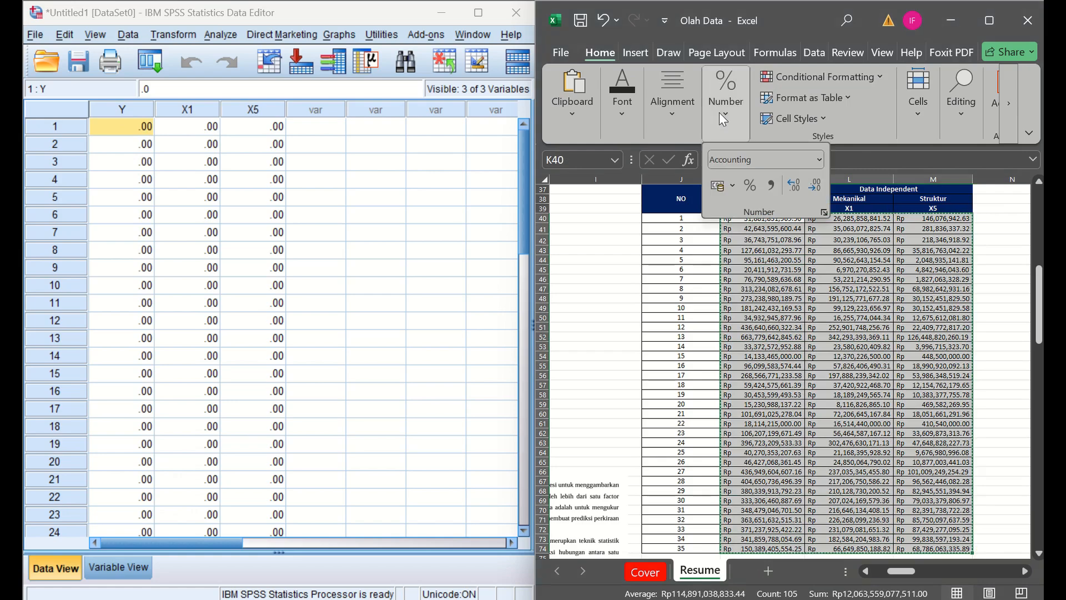
{"action": "left_click", "coordinate": [818, 158]}
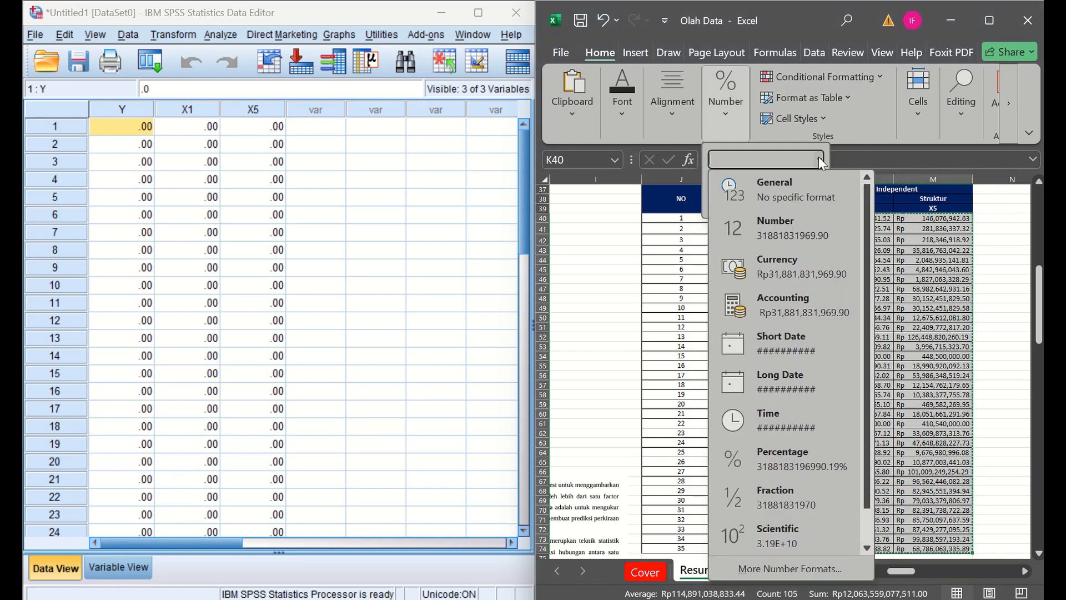
{"action": "left_click", "coordinate": [798, 224]}
{"action": "left_click", "coordinate": [816, 186]}
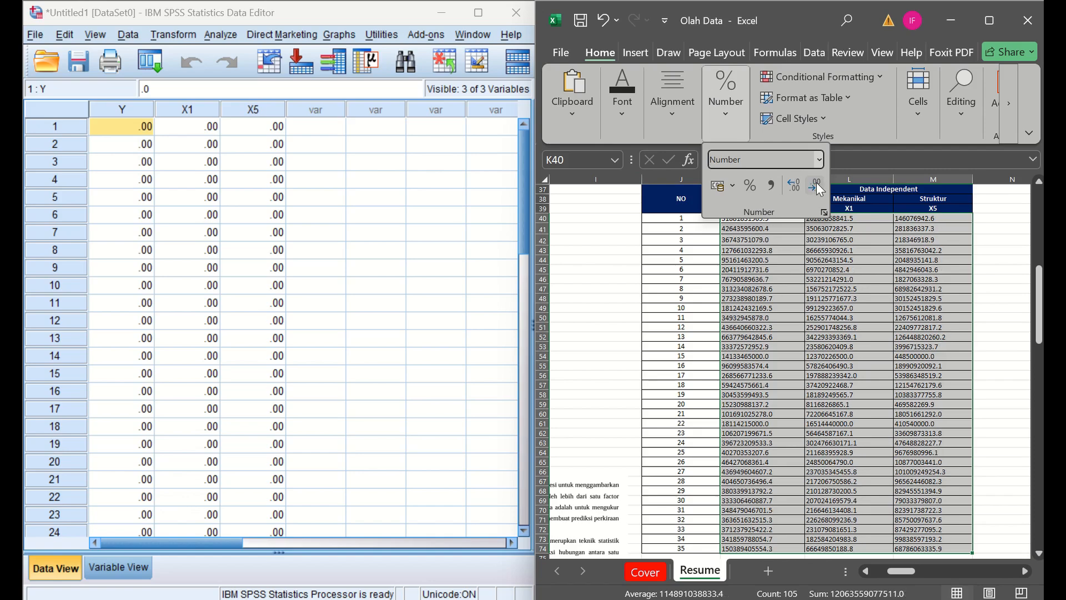
{"action": "left_click", "coordinate": [801, 296]}
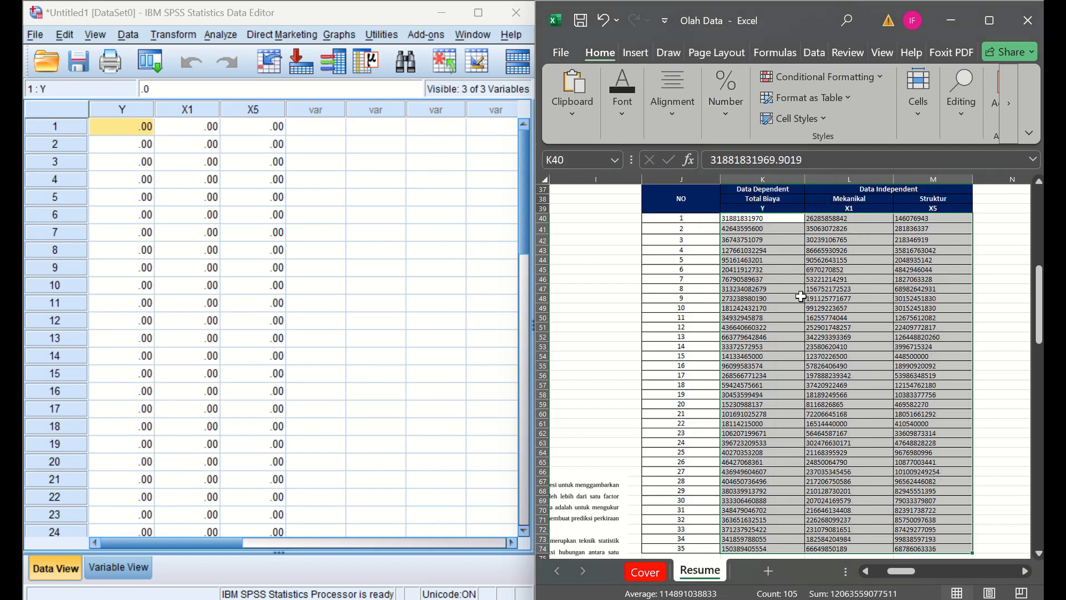
- Copy the reformatted values and paste them into SPSS from row 1 of Y, replacing the earlier Y, X1 and X5 data
{"action": "left_click", "coordinate": [801, 297], "text": "ctrl"}
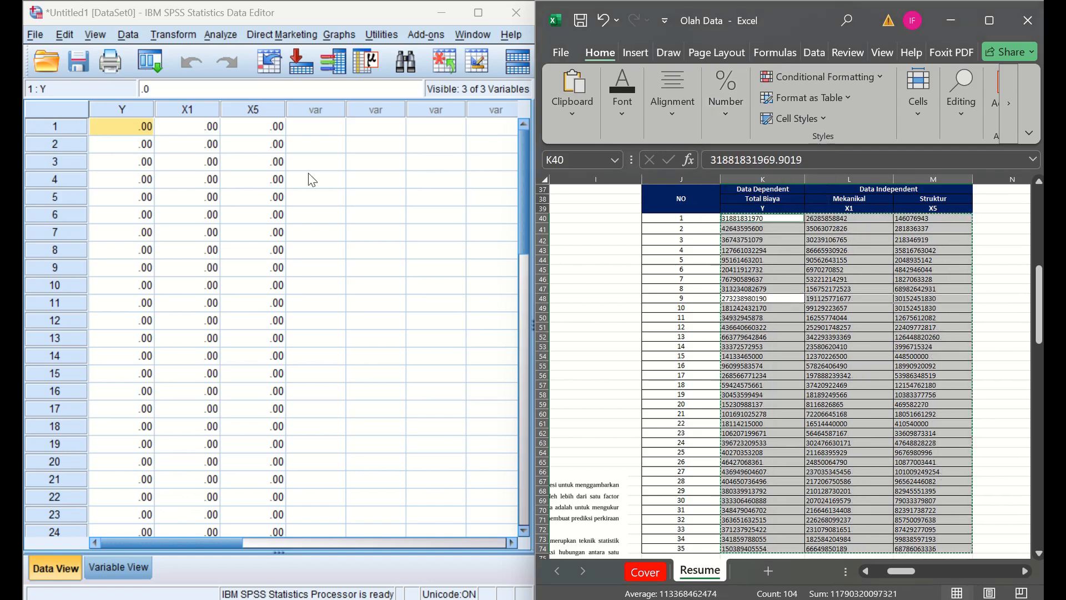
{"action": "left_click", "coordinate": [123, 132]}
{"action": "key", "text": "ctrl+v"}
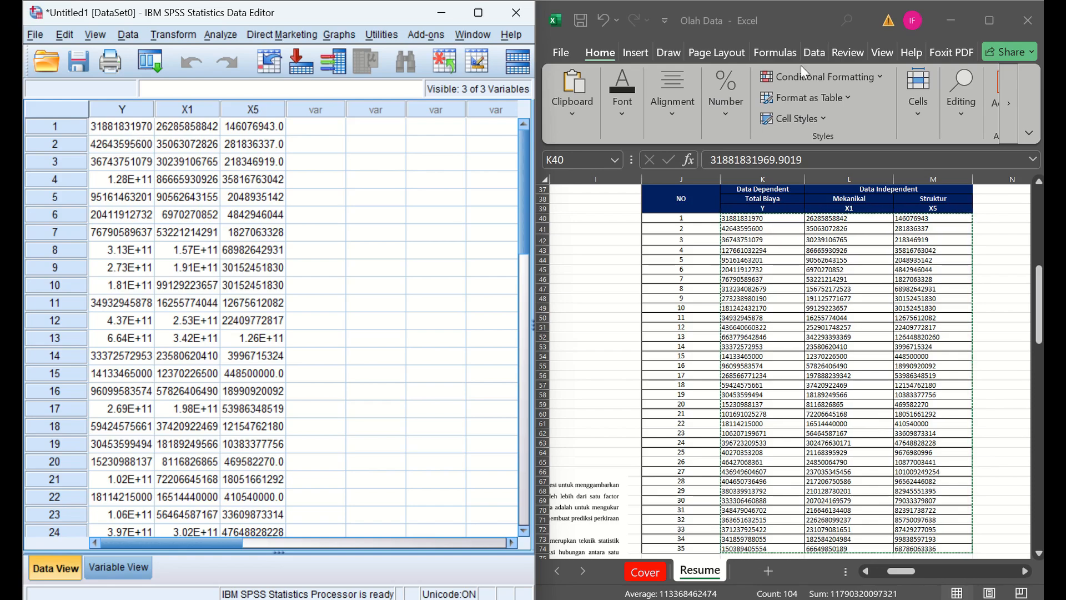
{"action": "left_click", "coordinate": [705, 101]}
{"action": "left_click", "coordinate": [729, 111]}
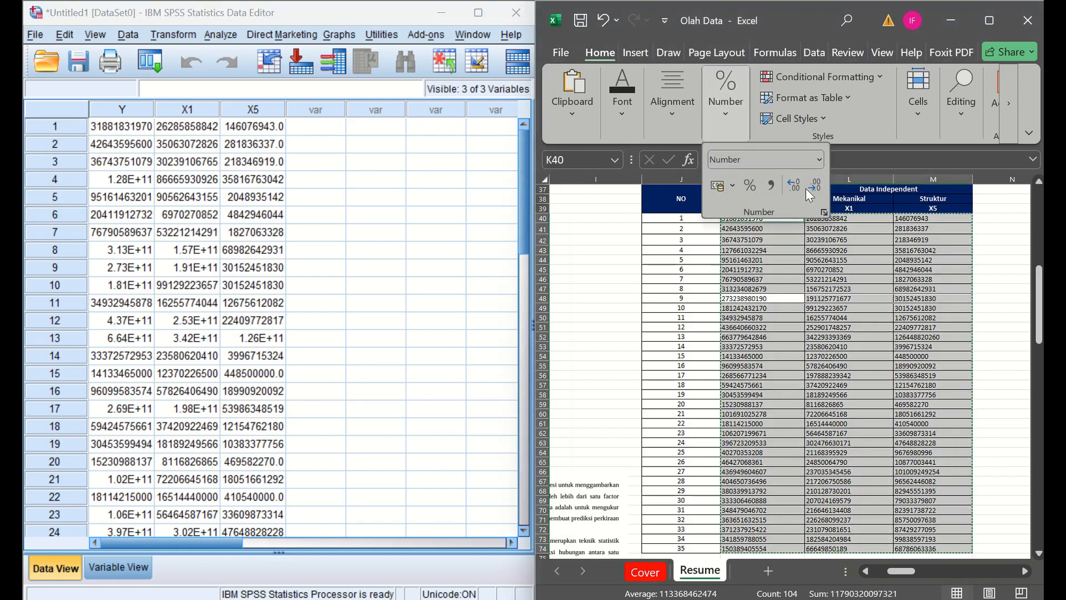
{"action": "left_click", "coordinate": [794, 251]}
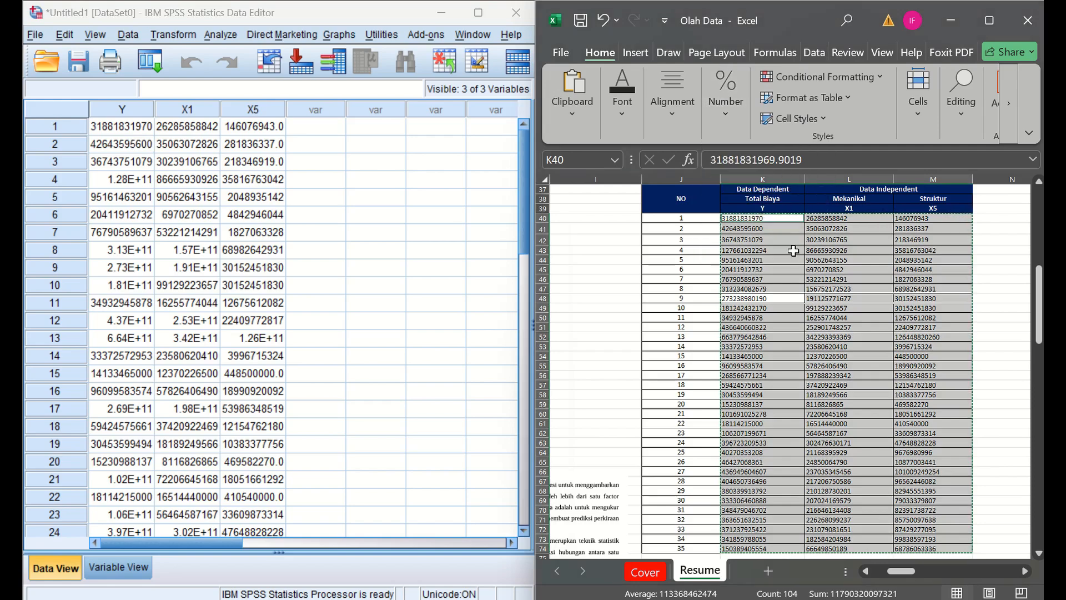
- Maximize the SPSS Data Editor window to show the pasted Y, X1 and X5 data
{"action": "left_click", "coordinate": [460, 219]}
{"action": "left_click", "coordinate": [477, 15]}
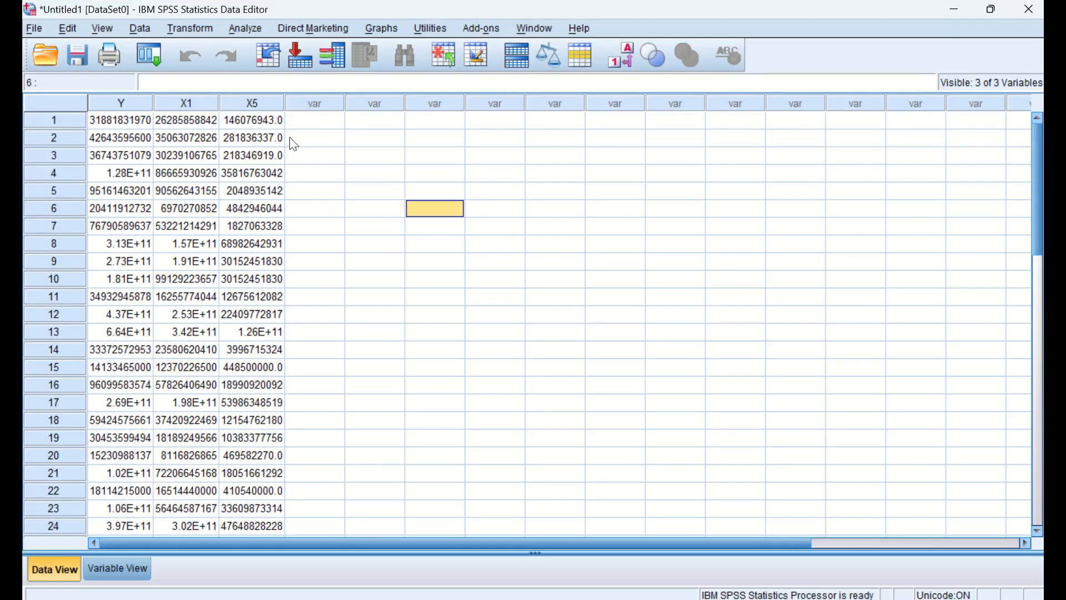
{"action": "left_click", "coordinate": [787, 367]}
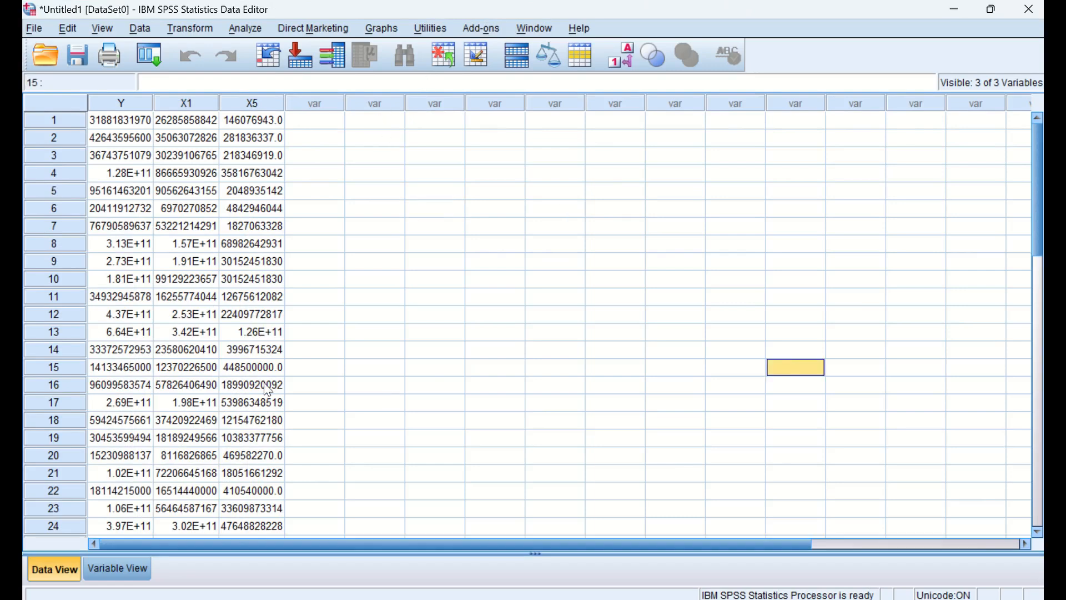
{"action": "left_click", "coordinate": [246, 27]}
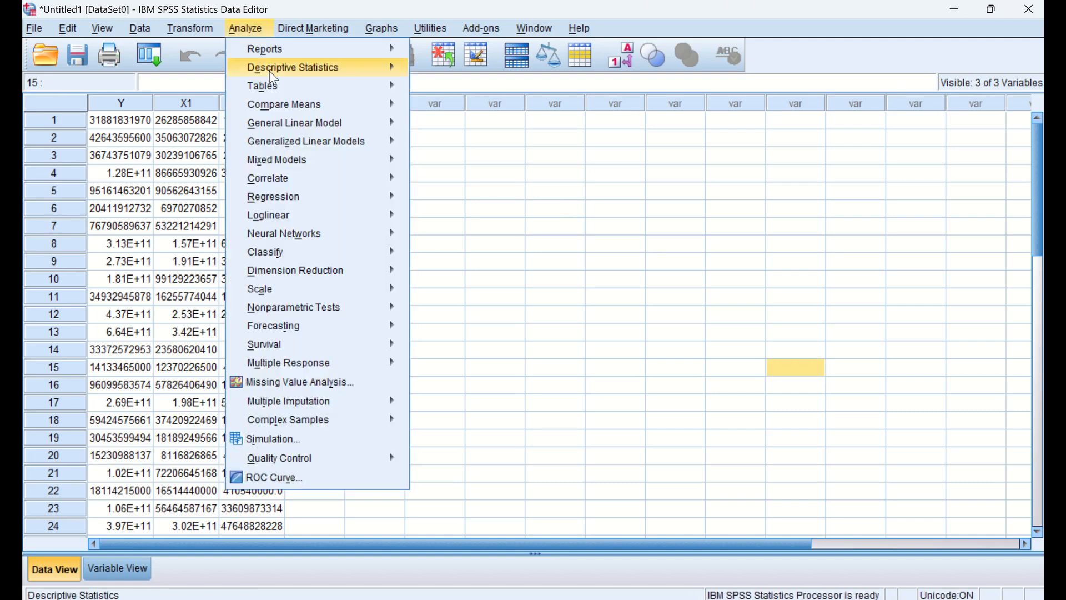
{"action": "mouse_move", "coordinate": [315, 133]}
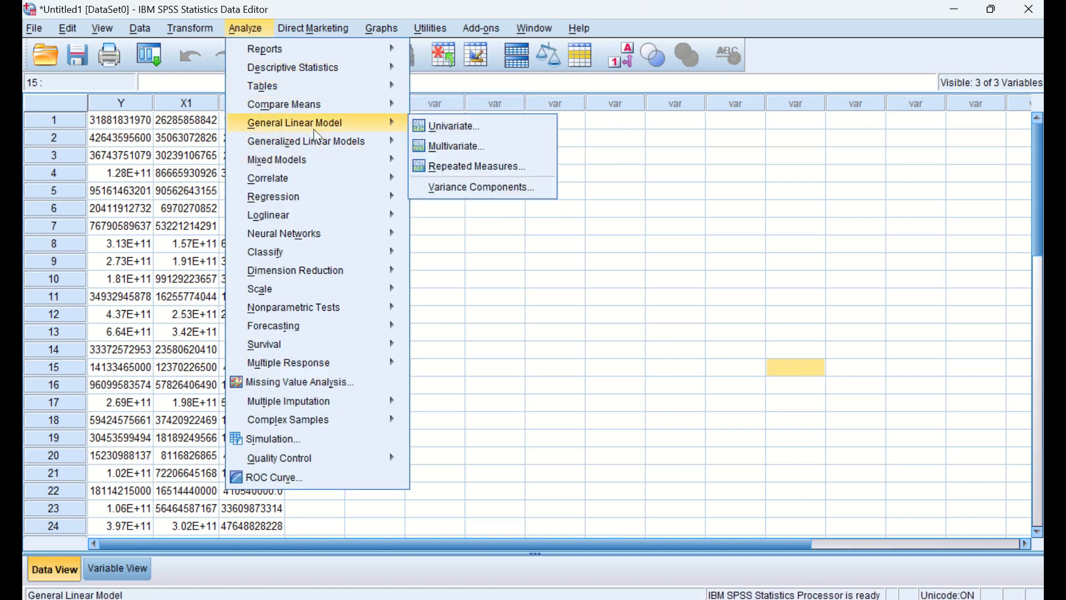
{"action": "left_click", "coordinate": [657, 236]}
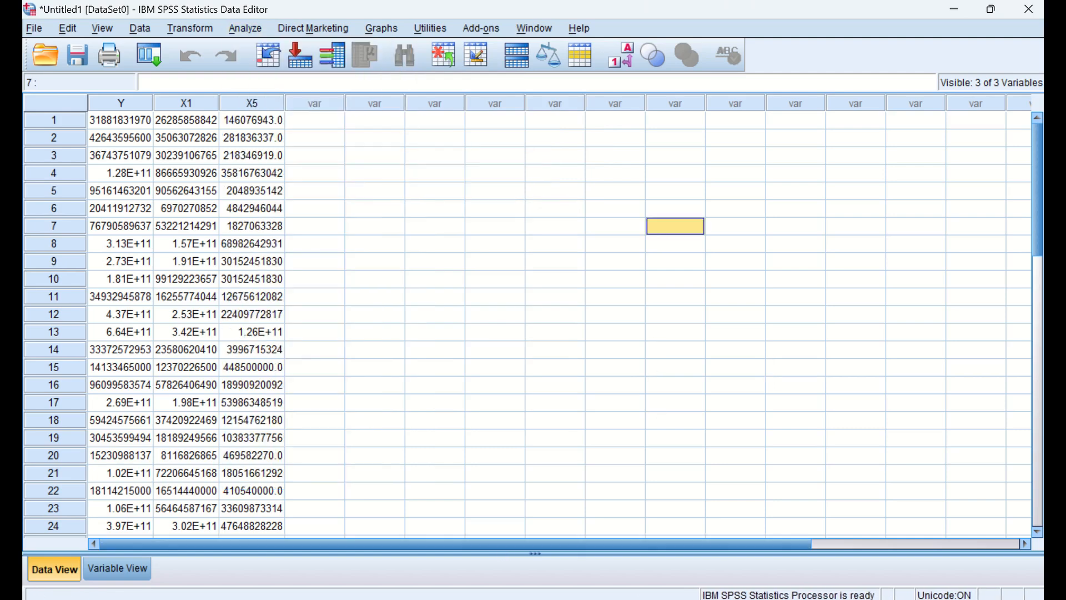
- Switch to the Olah Data workbook in Excel and maximize its window
{"action": "mouse_move", "coordinate": [644, 597]}
{"action": "left_click", "coordinate": [633, 578]}
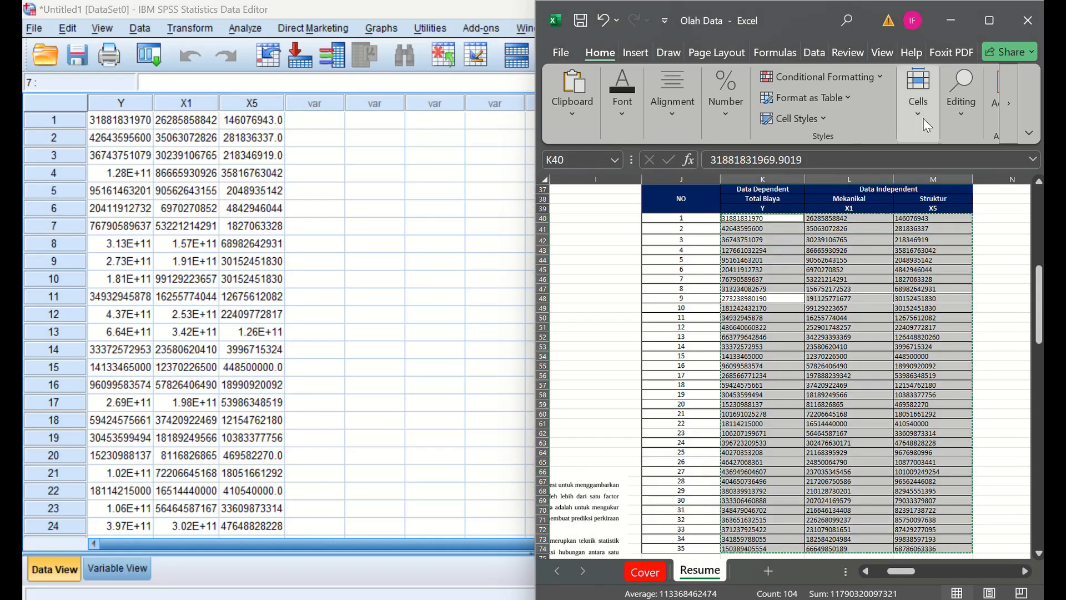
{"action": "left_click", "coordinate": [986, 27]}
- Zoom in on the list of multiple linear regression tests that starts in row 23 of the Resume sheet
{"action": "left_click", "coordinate": [67, 343]}
{"action": "key", "text": "Left"}
{"action": "key", "text": "Left"}
{"action": "key", "text": "Left"}
{"action": "key", "text": "Left"}
{"action": "key", "text": "Left"}
{"action": "key", "text": "Left"}
{"action": "key", "text": "Left"}
{"action": "key", "text": "Left"}
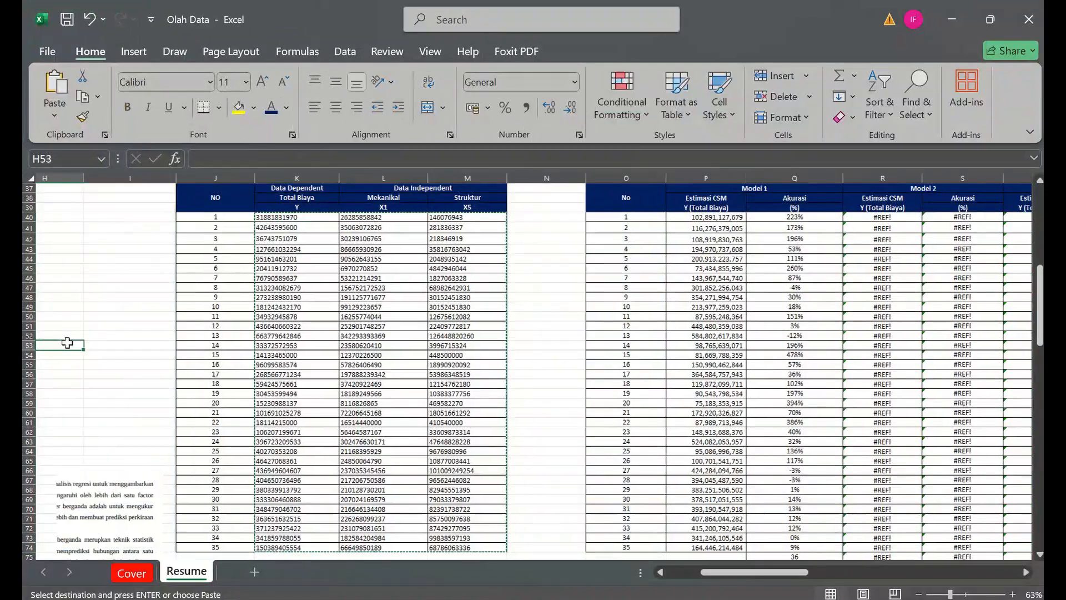
{"action": "key", "text": "Up"}
{"action": "key", "text": "Up"}
{"action": "key", "text": "Up"}
{"action": "key", "text": "Up"}
{"action": "key", "text": "Up"}
{"action": "key", "text": "Up"}
{"action": "key", "text": "Up"}
{"action": "key", "text": "Up"}
{"action": "key", "text": "Up"}
{"action": "key", "text": "Up"}
{"action": "key", "text": "Up"}
{"action": "key", "text": "Up"}
{"action": "key", "text": "Up"}
{"action": "key", "text": "Up"}
{"action": "key", "text": "Up"}
{"action": "key", "text": "Up"}
{"action": "key", "text": "Up"}
{"action": "key", "text": "Up"}
{"action": "key", "text": "Up"}
{"action": "key", "text": "Up"}
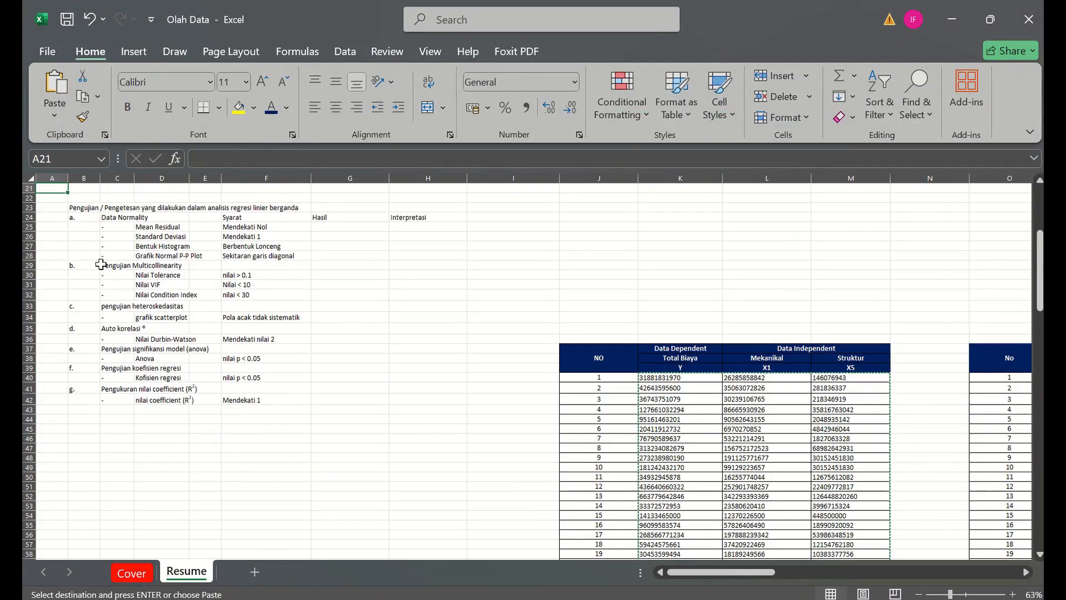
{"action": "scroll", "coordinate": [101, 262], "scroll_direction": "up", "scroll_amount": 4}
{"action": "left_click", "coordinate": [113, 246]}
{"action": "key", "text": "Left"}
{"action": "key", "text": "Up"}
{"action": "key", "text": "Up"}
{"action": "key", "text": "Up"}
{"action": "key", "text": "Left"}
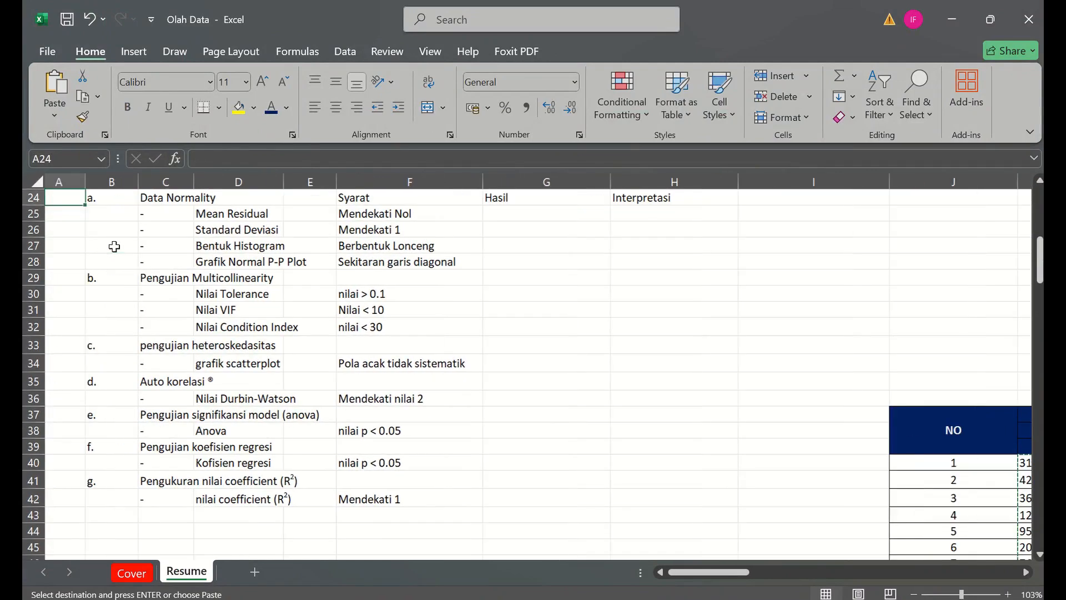
{"action": "key", "text": "Up"}
- Review the Data Normality tests from Mean Residual to Grafik Normal P-P Plot, with their Syarat criteria
{"action": "left_click", "coordinate": [158, 235]}
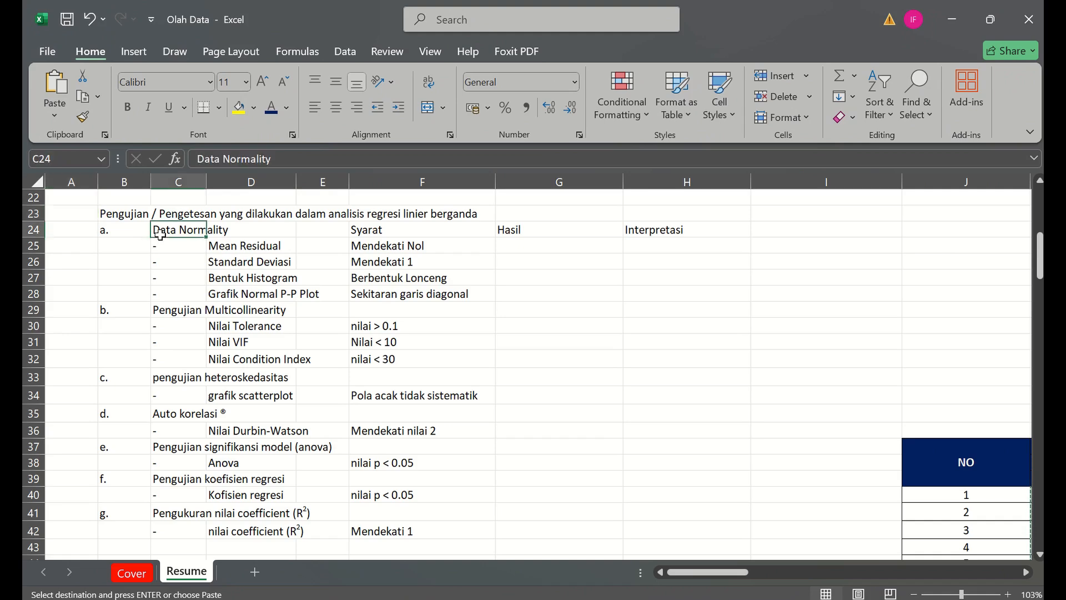
{"action": "left_click", "coordinate": [229, 244]}
{"action": "left_click", "coordinate": [234, 264]}
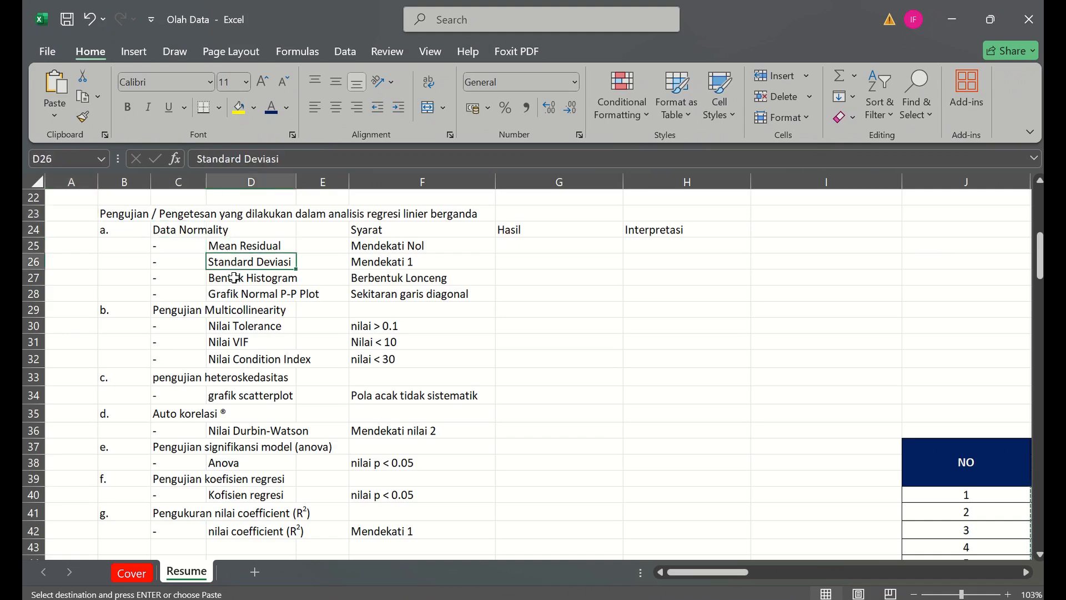
{"action": "left_click", "coordinate": [234, 278]}
{"action": "left_click", "coordinate": [232, 295]}
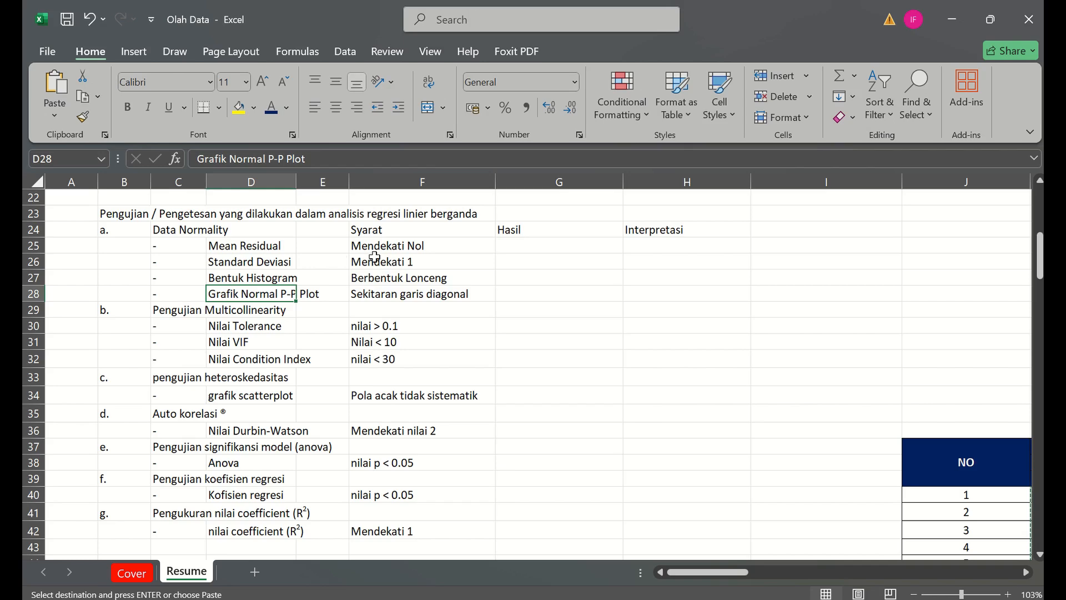
- Review the Tolerance, VIF and Condition Index criteria for multicollinearity and the scatterplot criterion for heteroskedasticity
{"action": "left_click", "coordinate": [194, 329]}
{"action": "key", "text": "Down"}
{"action": "key", "text": "Down"}
{"action": "key", "text": "Down"}
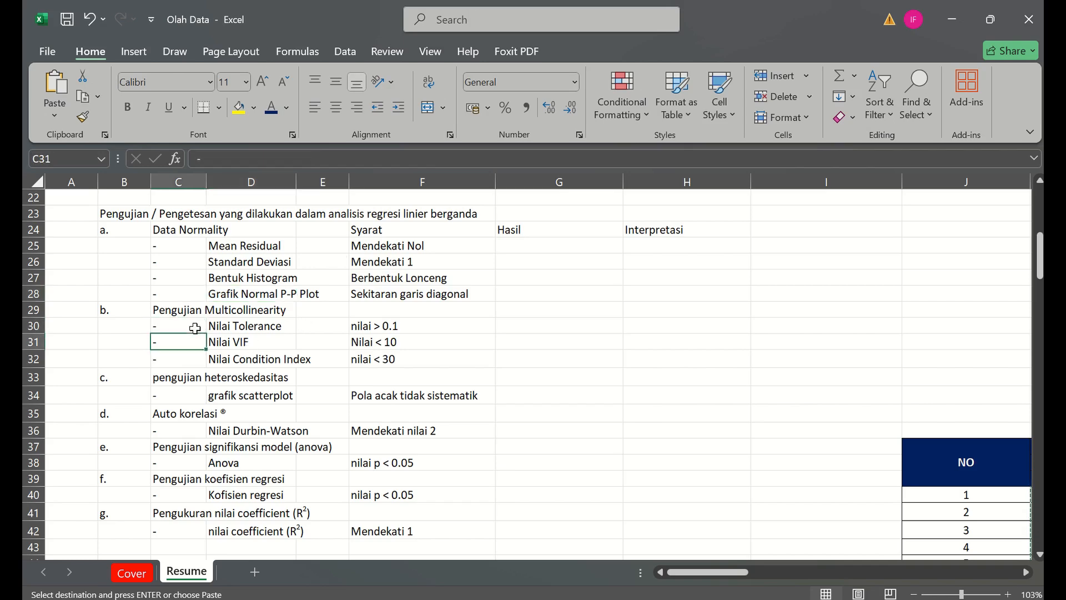
{"action": "left_click", "coordinate": [195, 328]}
{"action": "key", "text": "Up"}
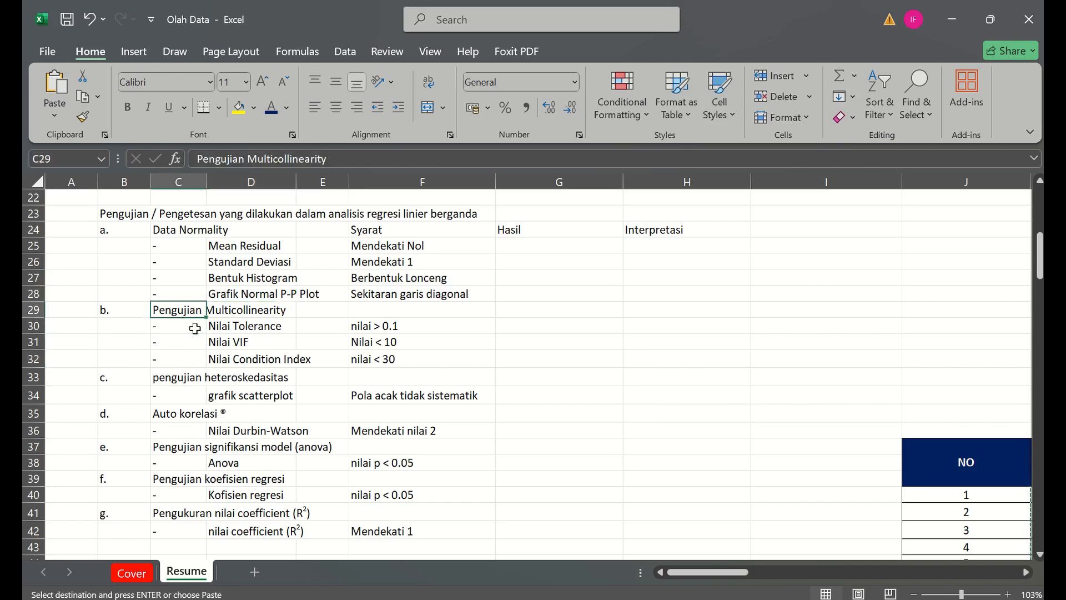
{"action": "left_click", "coordinate": [194, 328]}
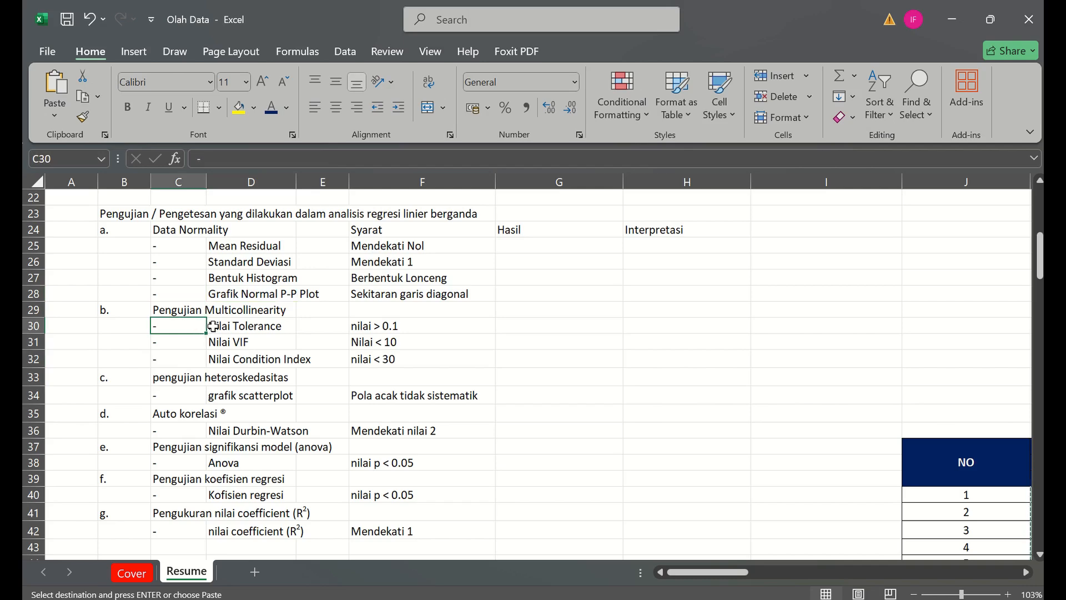
{"action": "left_click_drag", "start_coordinate": [213, 326], "coordinate": [371, 352]}
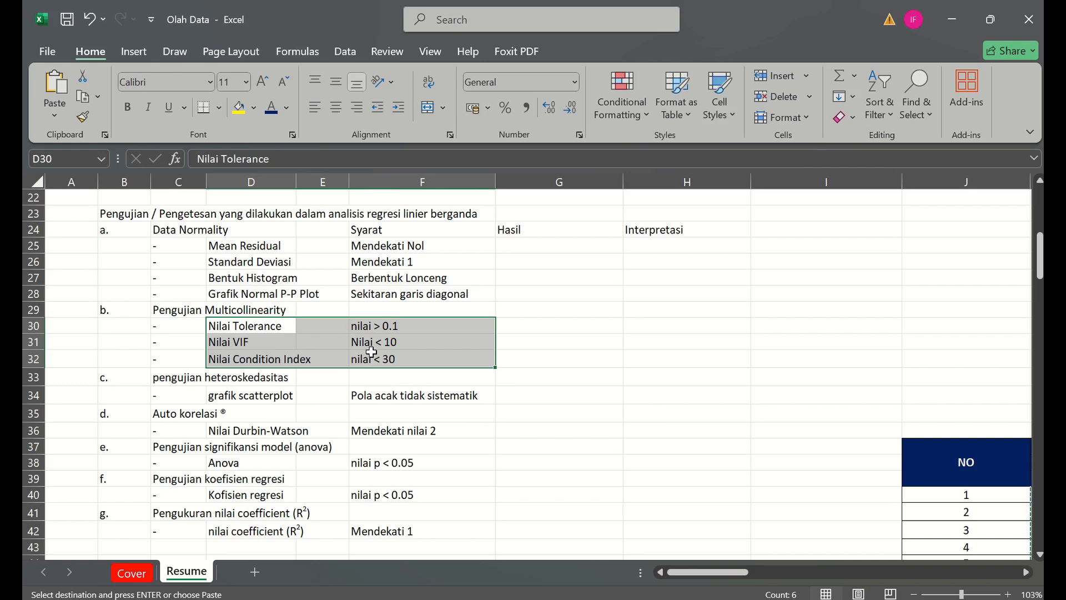
{"action": "left_click", "coordinate": [270, 327]}
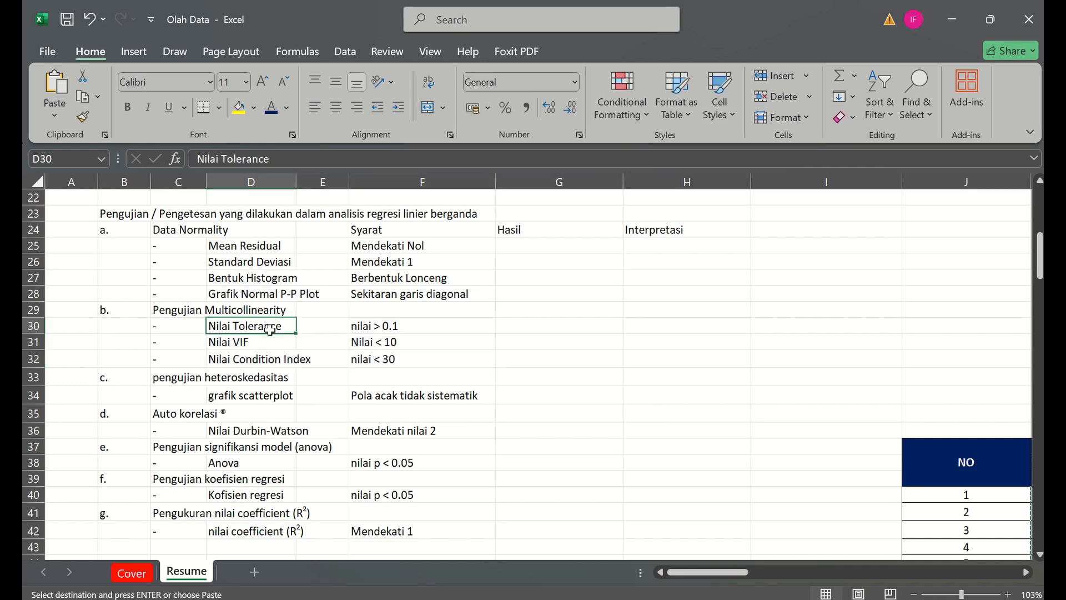
{"action": "key", "text": "Down"}
{"action": "key", "text": "Down"}
{"action": "key", "text": "Down"}
{"action": "key", "text": "Down"}
{"action": "key", "text": "Down"}
{"action": "key", "text": "Down"}
{"action": "key", "text": "Down"}
{"action": "key", "text": "Down"}
{"action": "key", "text": "Down"}
{"action": "key", "text": "Down"}
{"action": "key", "text": "Down"}
{"action": "key", "text": "Down"}
{"action": "key", "text": "Down"}
{"action": "key", "text": "Down"}
{"action": "key", "text": "Down"}
{"action": "key", "text": "Down"}
{"action": "key", "text": "Down"}
{"action": "key", "text": "Down"}
{"action": "key", "text": "Down"}
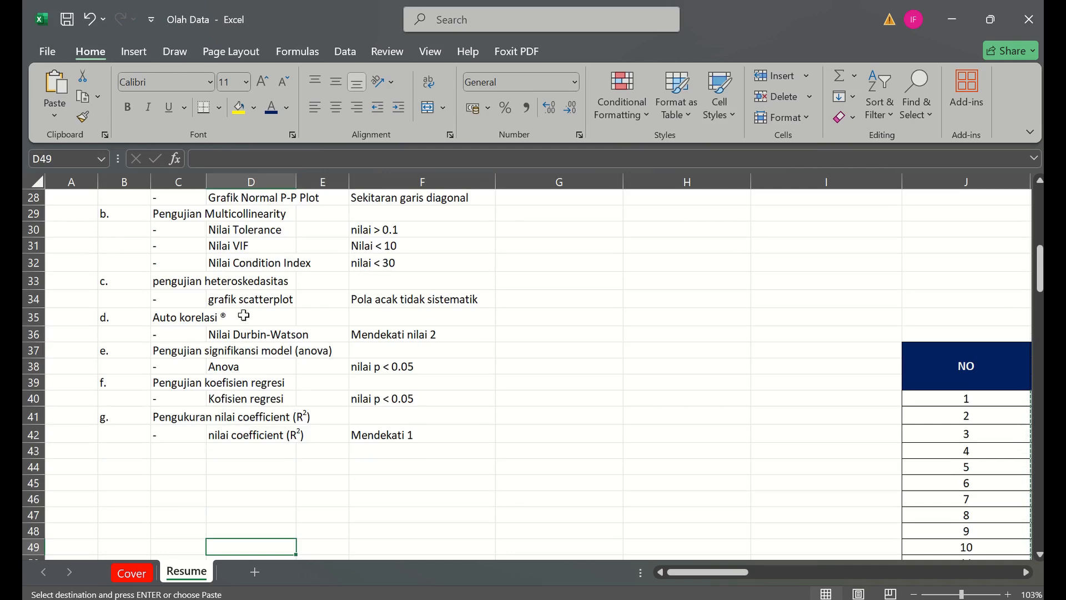
{"action": "left_click", "coordinate": [236, 308]}
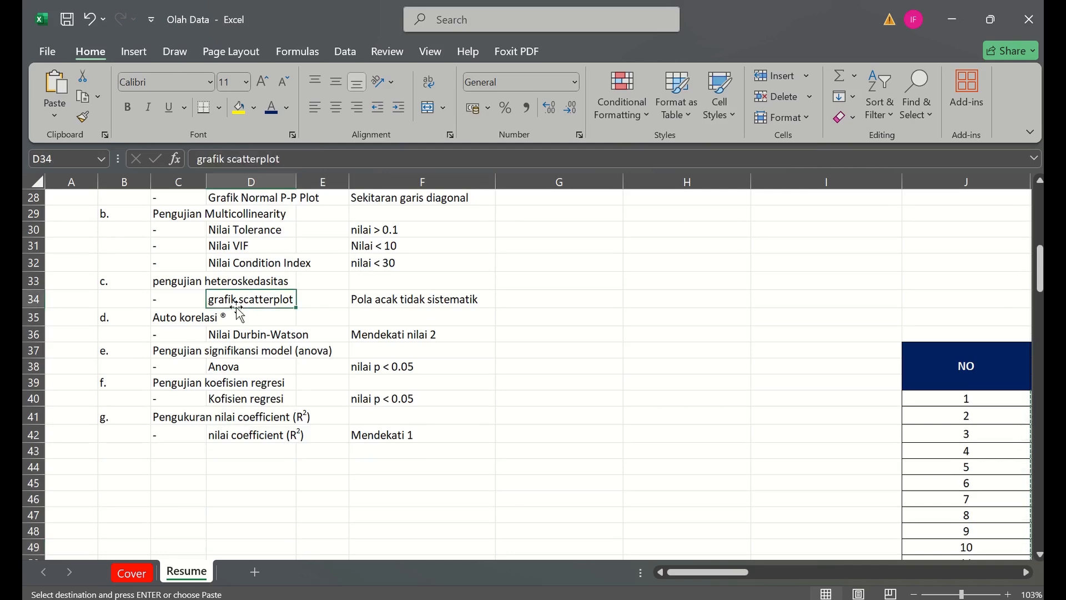
- Correct the Auto korelasi heading in C35 to read "Auto korelasi (R)"
{"action": "left_click", "coordinate": [186, 321]}
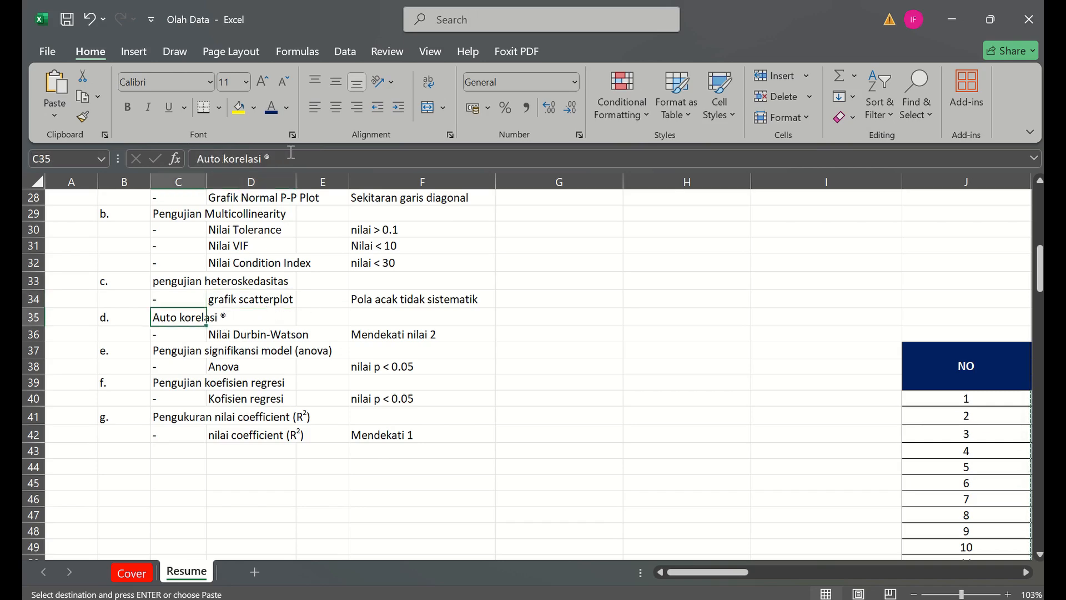
{"action": "left_click", "coordinate": [291, 152]}
{"action": "key", "text": "BackSpace"}
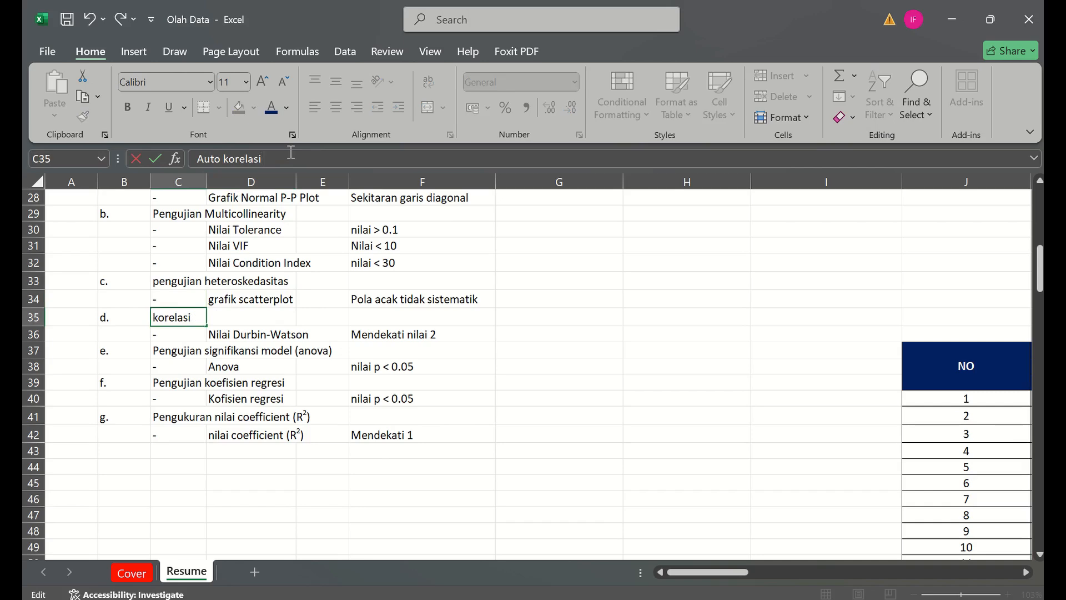
{"action": "type", "text": "(R)"}
{"action": "key", "text": "Return"}
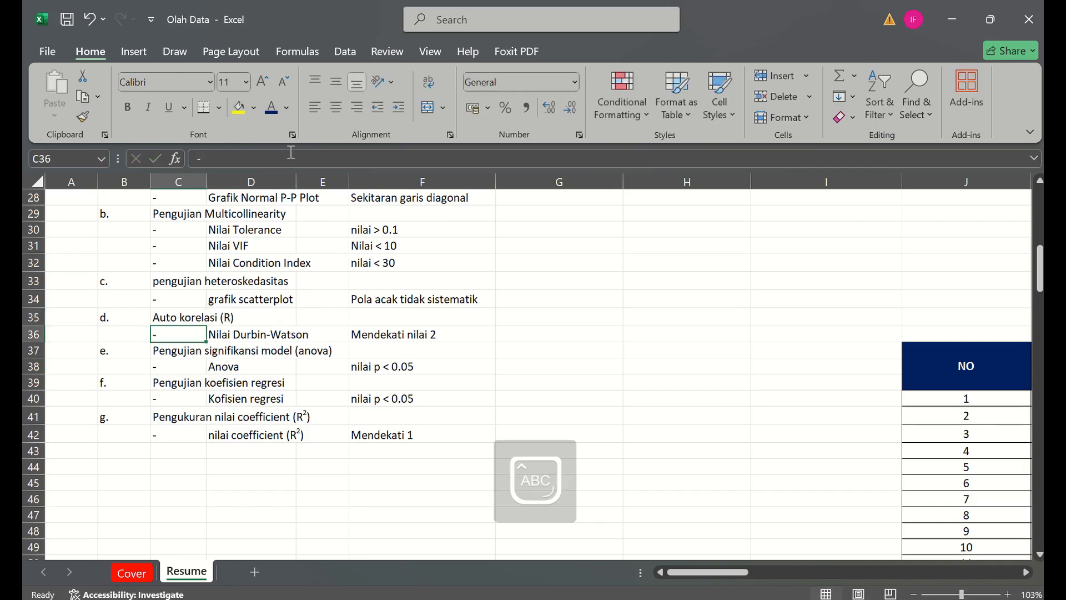
- Review the Durbin-Watson, Anova, regression coefficient and R² entries in the rest of the test list
{"action": "left_click", "coordinate": [233, 331]}
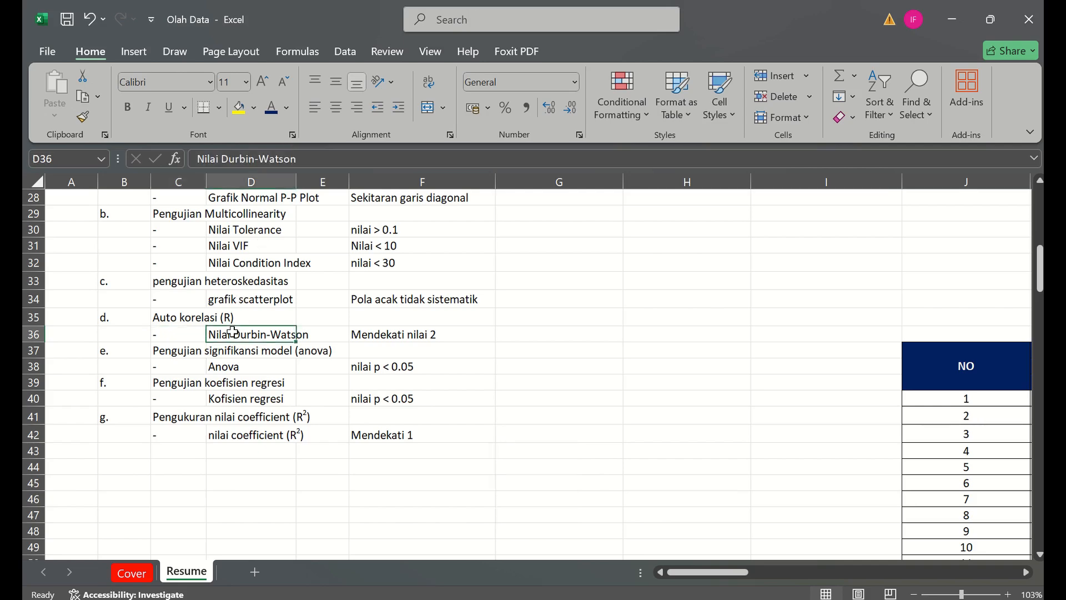
{"action": "left_click", "coordinate": [187, 354]}
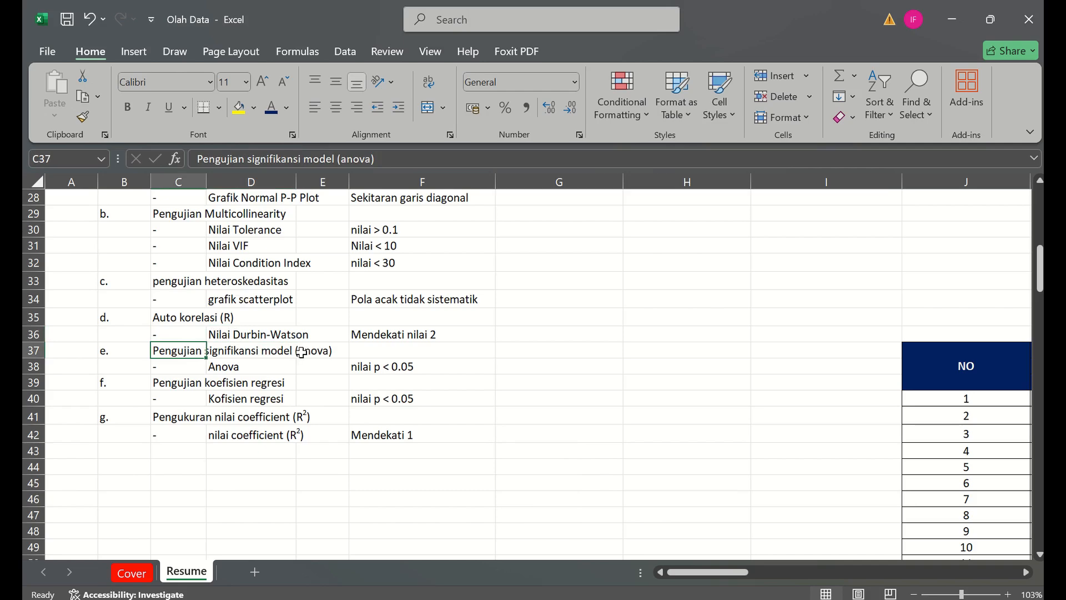
{"action": "left_click", "coordinate": [226, 368]}
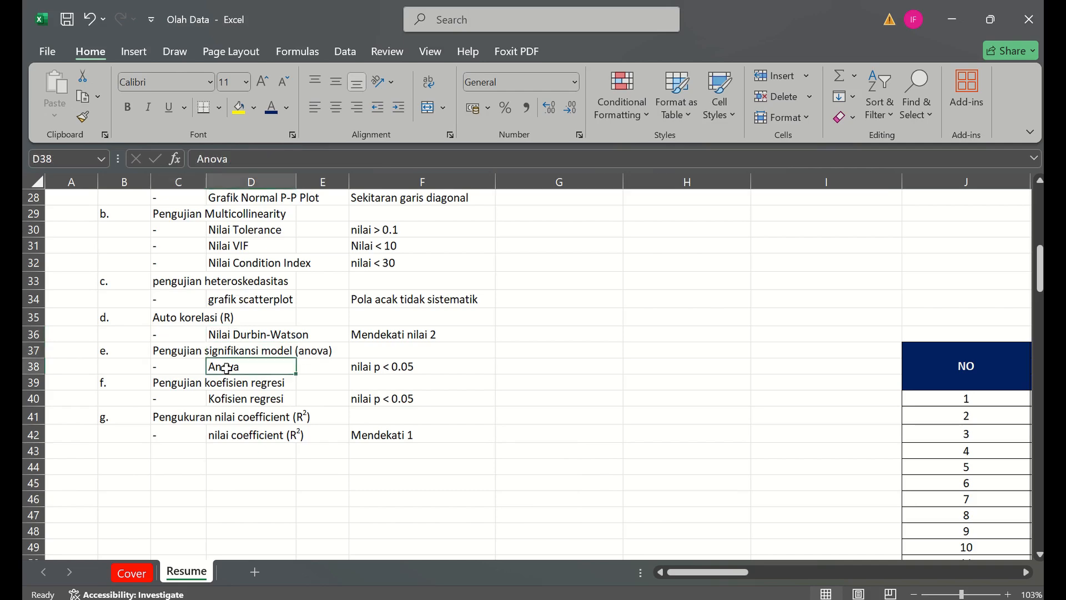
{"action": "left_click", "coordinate": [196, 387]}
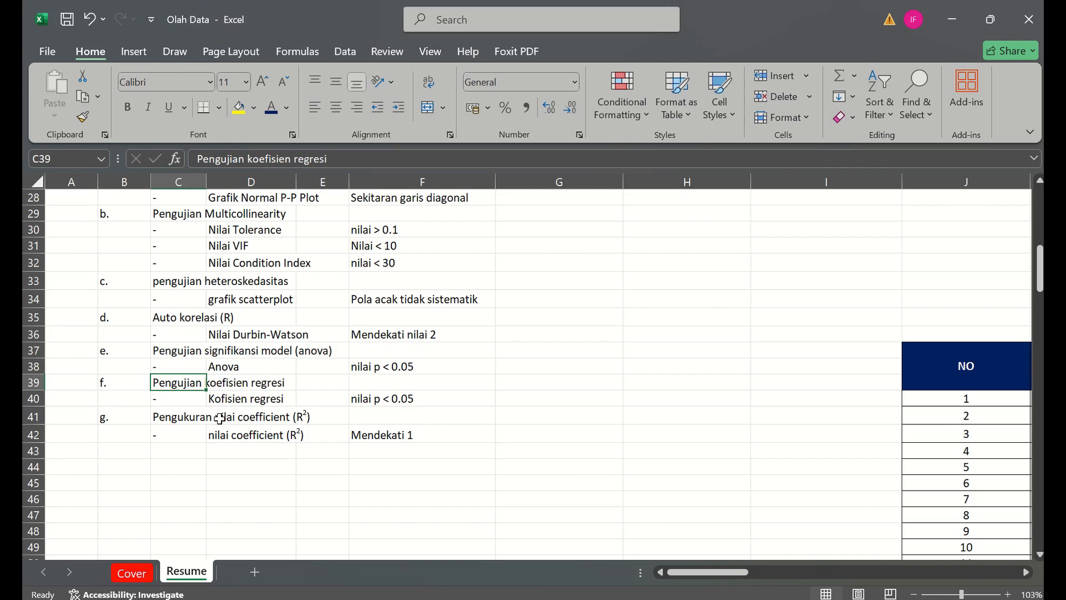
{"action": "left_click", "coordinate": [222, 480]}
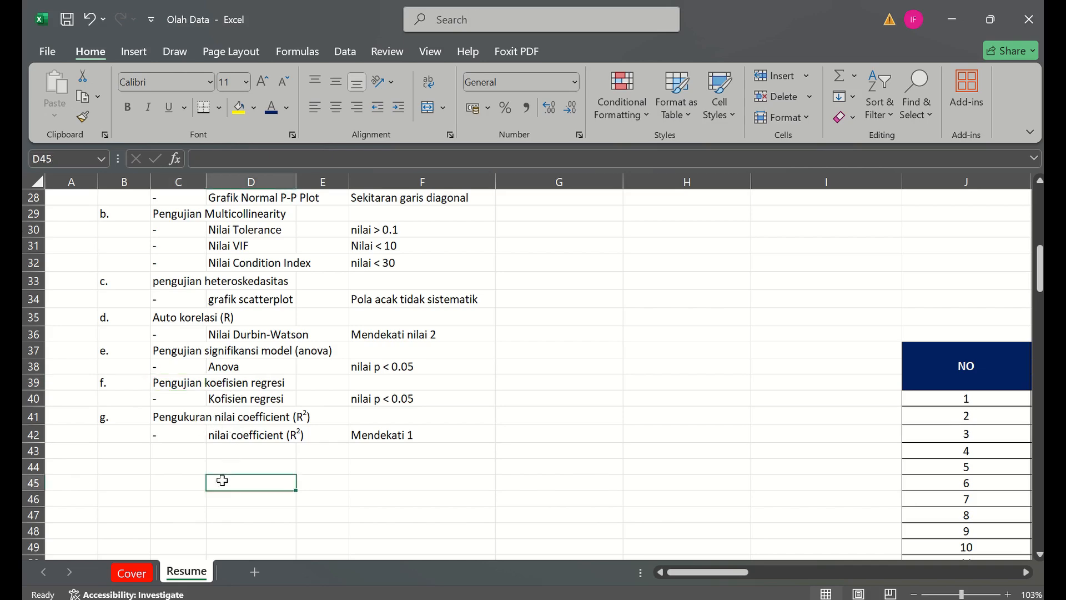
- Go to the theory notes below the test list and read the Data Normality test explanation
{"action": "key", "text": "Down"}
{"action": "key", "text": "Down"}
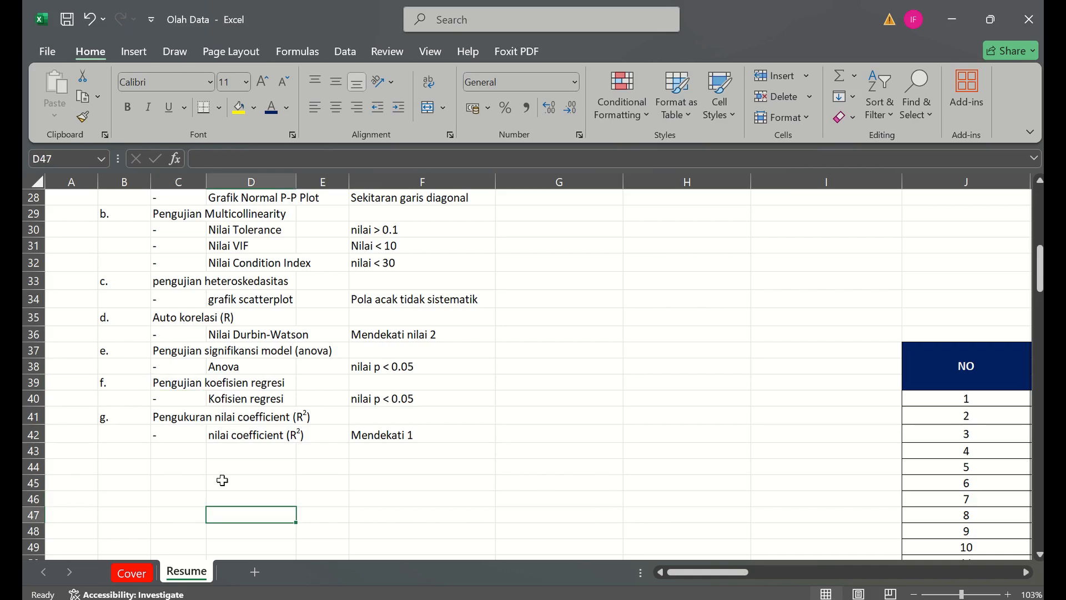
{"action": "key", "text": "Down"}
{"action": "key", "text": "Down"}
{"action": "key", "text": "Down"}
{"action": "key", "text": "Down"}
{"action": "key", "text": "Down"}
{"action": "key", "text": "Down"}
{"action": "key", "text": "Down"}
{"action": "key", "text": "Down"}
{"action": "key", "text": "Down"}
{"action": "key", "text": "Down"}
{"action": "key", "text": "Down"}
{"action": "key", "text": "Down"}
{"action": "key", "text": "Down"}
{"action": "key", "text": "Down"}
{"action": "key", "text": "Down"}
{"action": "key", "text": "Down"}
{"action": "key", "text": "Down"}
{"action": "key", "text": "Down"}
{"action": "key", "text": "Down"}
{"action": "key", "text": "Down"}
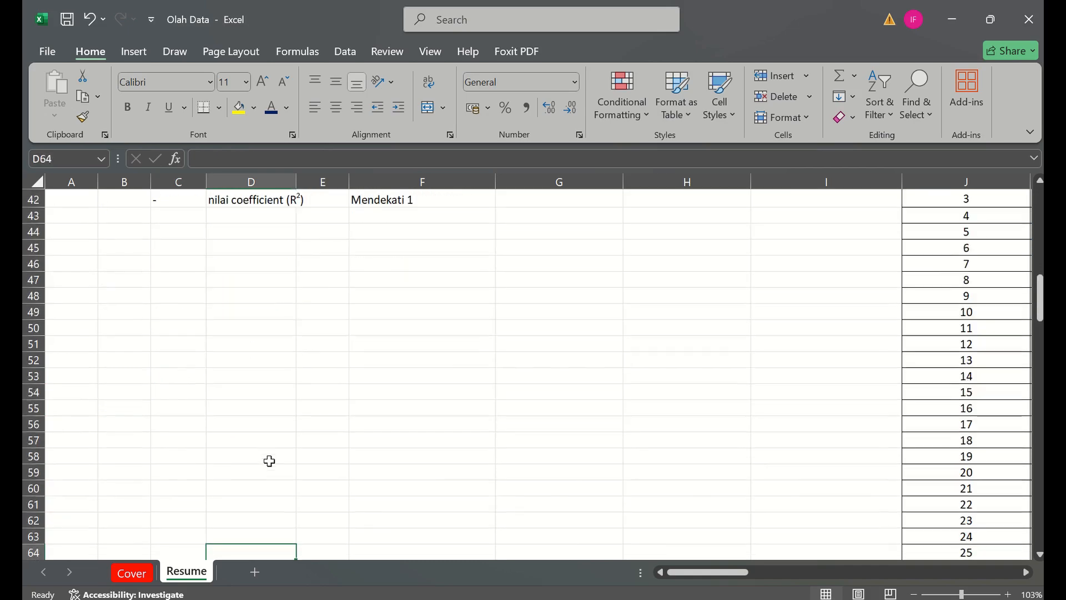
{"action": "key", "text": "Down"}
{"action": "key", "text": "Down"}
{"action": "key", "text": "Down"}
{"action": "key", "text": "Down"}
{"action": "key", "text": "Down"}
{"action": "key", "text": "Down"}
{"action": "key", "text": "Down"}
{"action": "key", "text": "Down"}
{"action": "key", "text": "Down"}
{"action": "key", "text": "Down"}
{"action": "key", "text": "Down"}
{"action": "key", "text": "Down"}
{"action": "key", "text": "Down"}
{"action": "key", "text": "Down"}
{"action": "key", "text": "Down"}
{"action": "key", "text": "Down"}
{"action": "key", "text": "Down"}
{"action": "key", "text": "Down"}
{"action": "key", "text": "Down"}
{"action": "key", "text": "Down"}
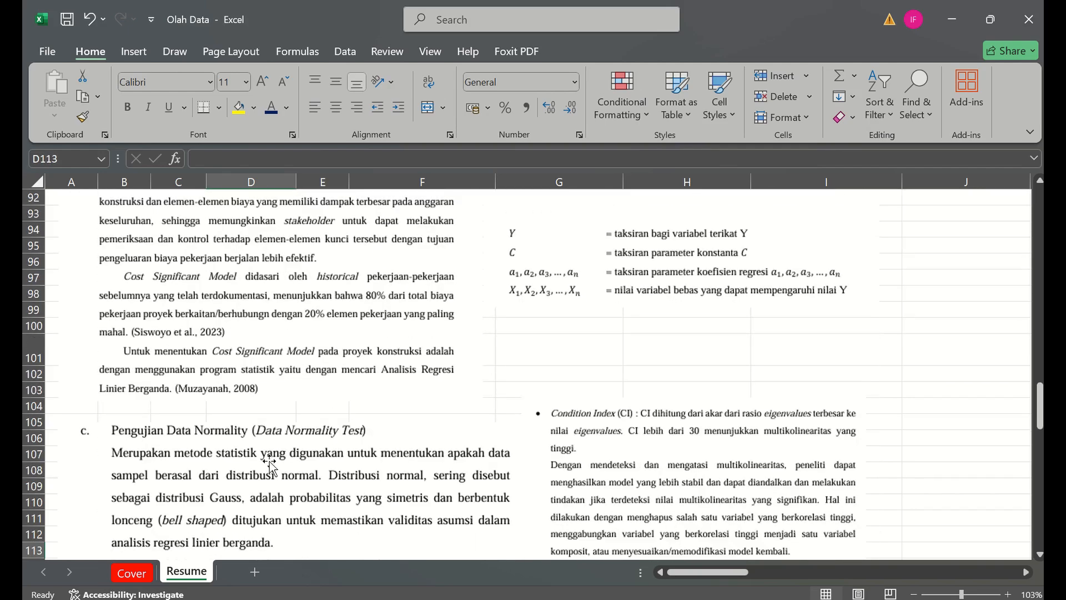
{"action": "key", "text": "Down"}
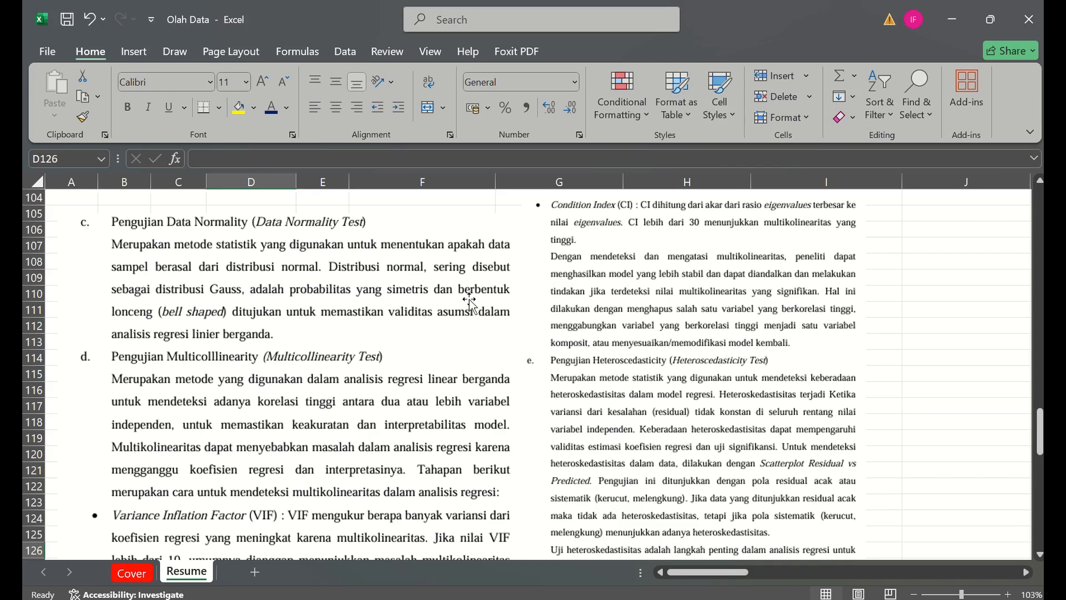
- Read the multicollinearity test explanation, including the Variance Inflation Factor and Tolerance notes
{"action": "left_click", "coordinate": [50, 336]}
{"action": "key", "text": "Down"}
{"action": "key", "text": "Down"}
{"action": "key", "text": "Down"}
{"action": "key", "text": "Down"}
{"action": "key", "text": "Down"}
{"action": "key", "text": "Down"}
{"action": "key", "text": "Down"}
{"action": "key", "text": "Down"}
{"action": "key", "text": "Down"}
{"action": "key", "text": "Down"}
{"action": "key", "text": "Down"}
{"action": "key", "text": "Down"}
{"action": "key", "text": "Down"}
{"action": "key", "text": "Down"}
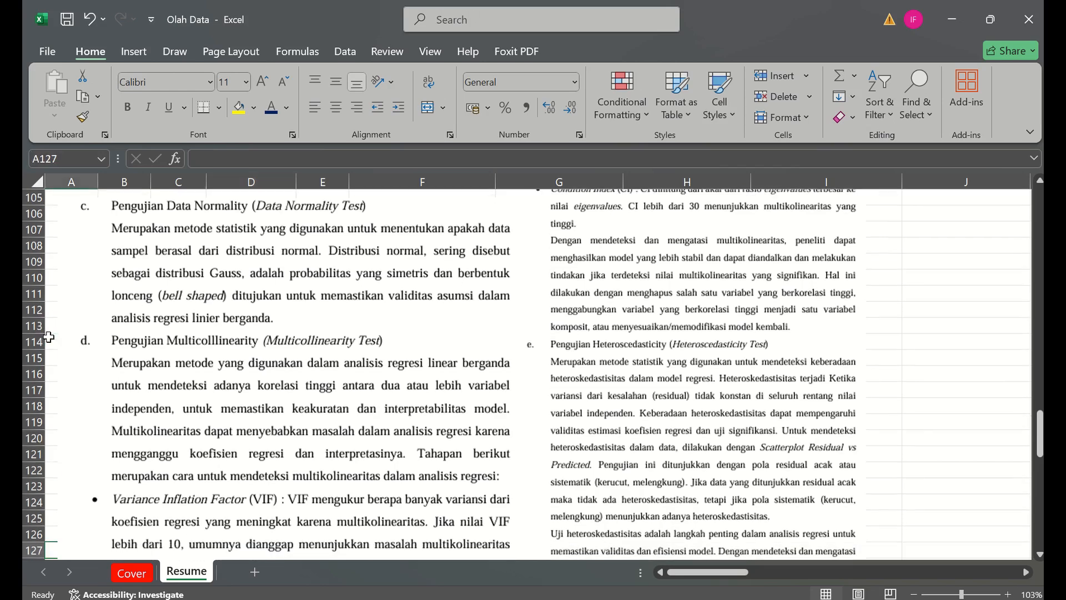
{"action": "key", "text": "Down"}
{"action": "key", "text": "Down"}
{"action": "key", "text": "Down"}
{"action": "key", "text": "Down"}
{"action": "key", "text": "Down"}
{"action": "key", "text": "Down"}
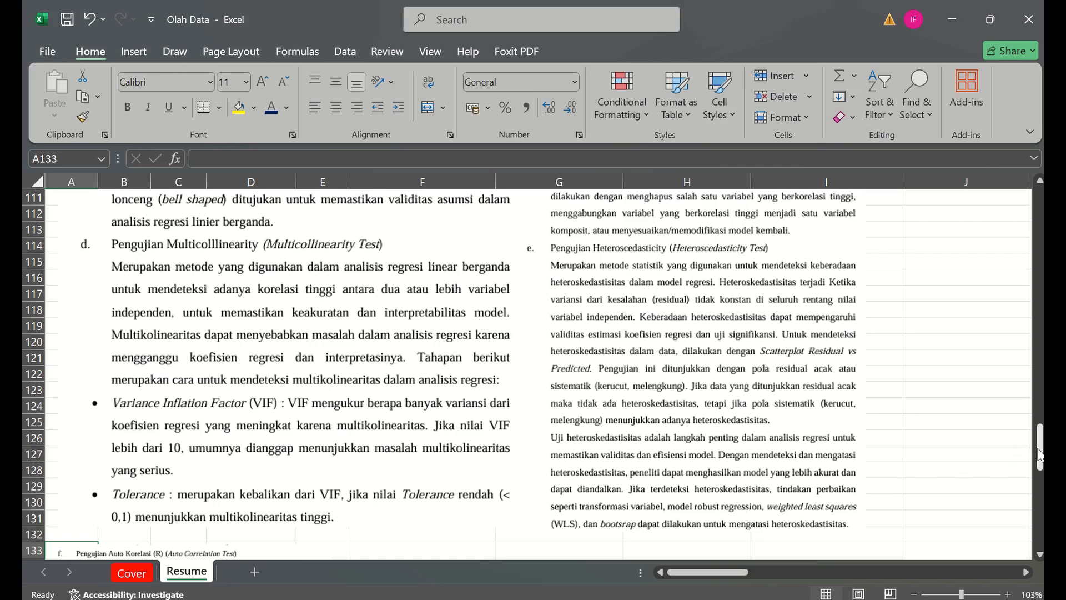
- Study the Condition Index and heteroscedasticity test explanations, continuing to the Auto Korelasi (R) section
{"action": "left_click_drag", "start_coordinate": [1040, 452], "coordinate": [1031, 493]}
{"action": "left_click_drag", "start_coordinate": [1032, 441], "coordinate": [1031, 418]}
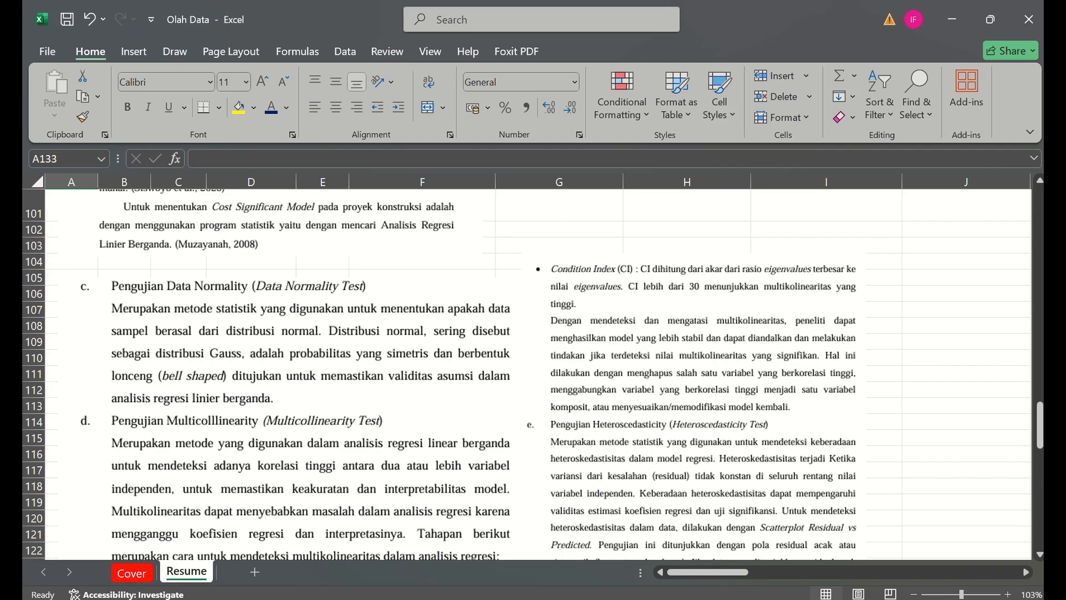
{"action": "left_click_drag", "start_coordinate": [1040, 425], "coordinate": [1040, 442]}
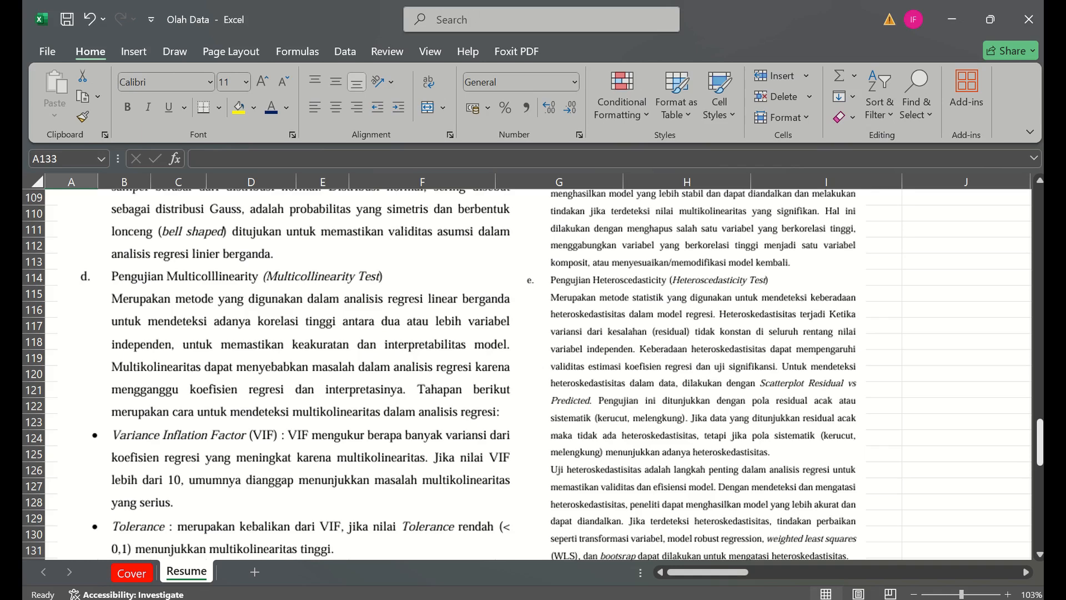
{"action": "scroll", "coordinate": [805, 355], "scroll_direction": "down", "scroll_amount": 1}
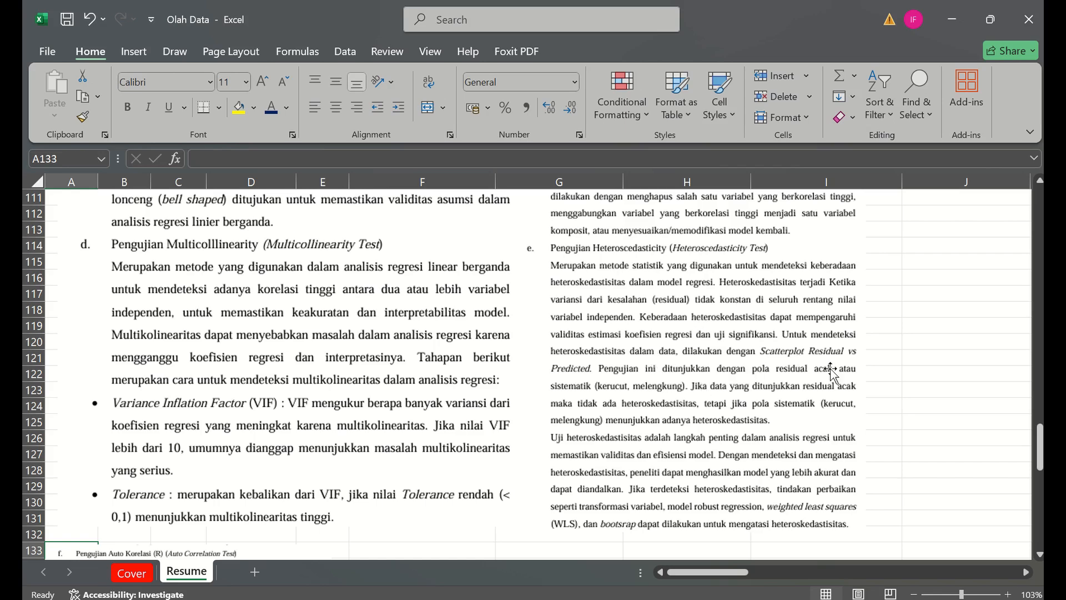
{"action": "left_click_drag", "start_coordinate": [1040, 447], "coordinate": [1041, 454]}
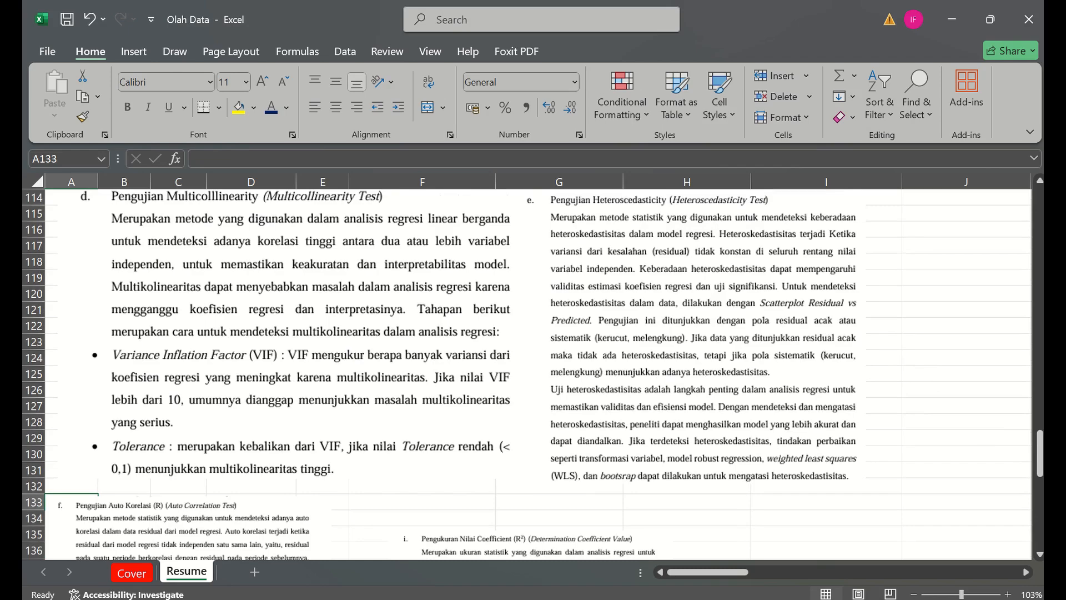
{"action": "left_click_drag", "start_coordinate": [1040, 465], "coordinate": [1040, 477]}
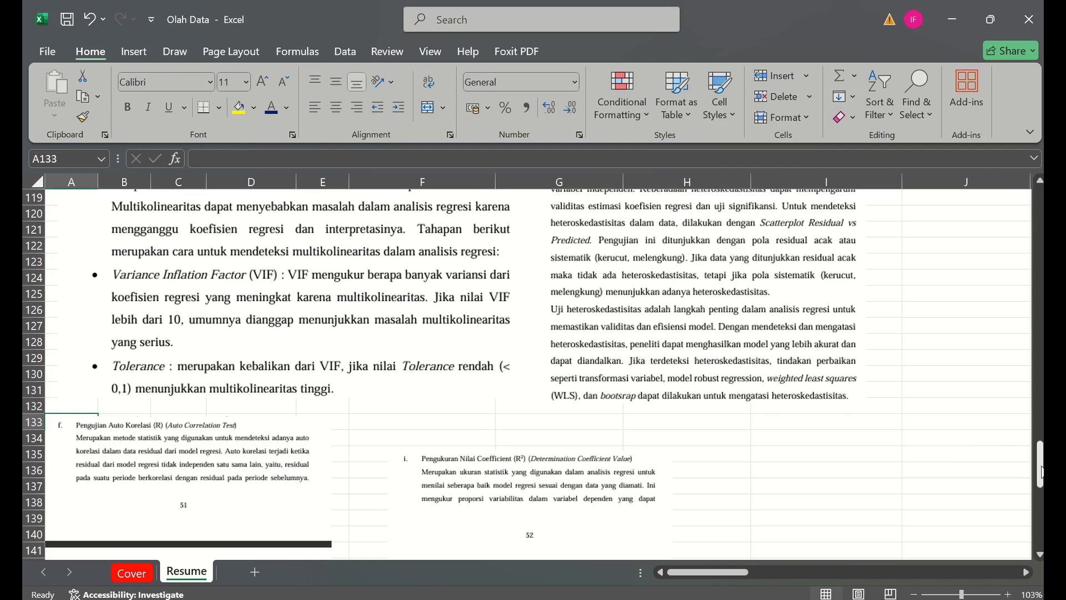
{"action": "left_click_drag", "start_coordinate": [1041, 473], "coordinate": [1041, 496]}
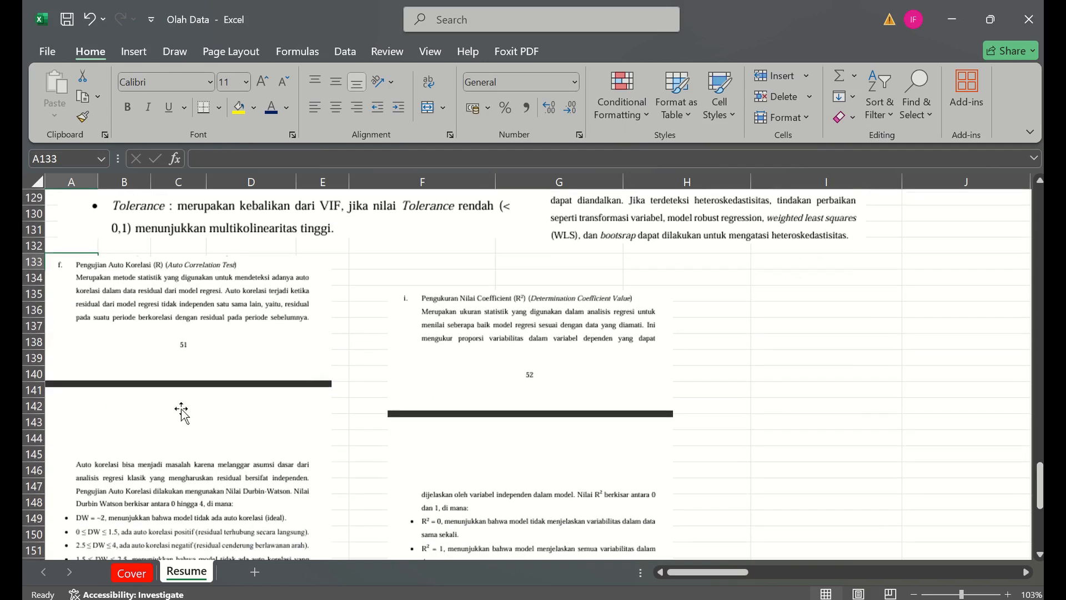
- Move the picture of the Auto Korelasi (R) explanation slightly down, flush with the edge of column A
{"action": "scroll", "coordinate": [284, 452], "scroll_direction": "up", "scroll_amount": 4}
{"action": "left_click_drag", "start_coordinate": [698, 572], "coordinate": [693, 571]}
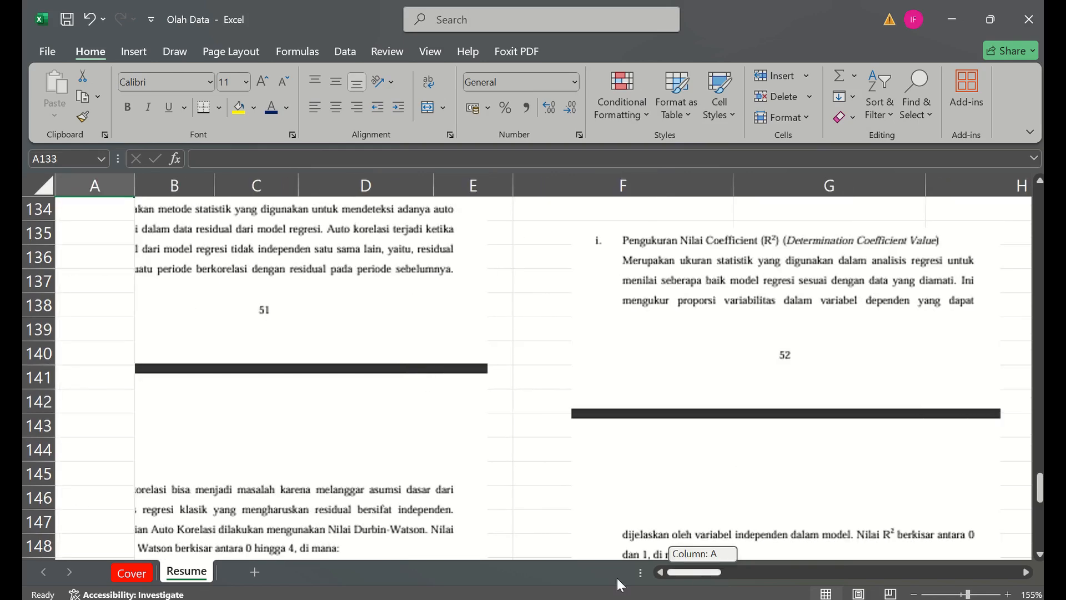
{"action": "left_click", "coordinate": [492, 445]}
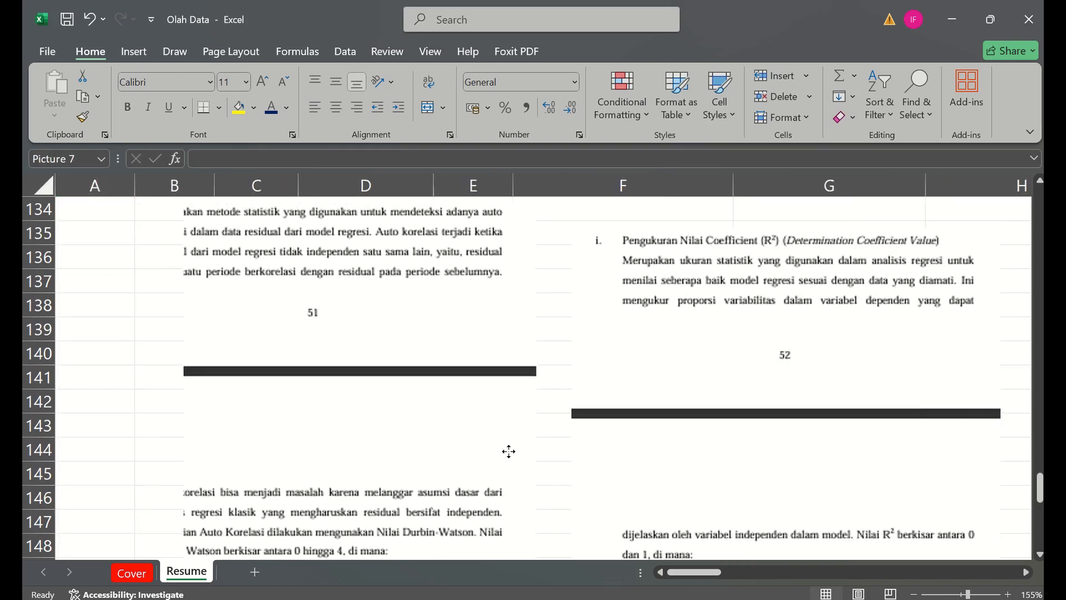
{"action": "scroll", "coordinate": [527, 451], "scroll_direction": "down", "scroll_amount": 5}
{"action": "scroll", "coordinate": [527, 451], "scroll_direction": "up", "scroll_amount": 5}
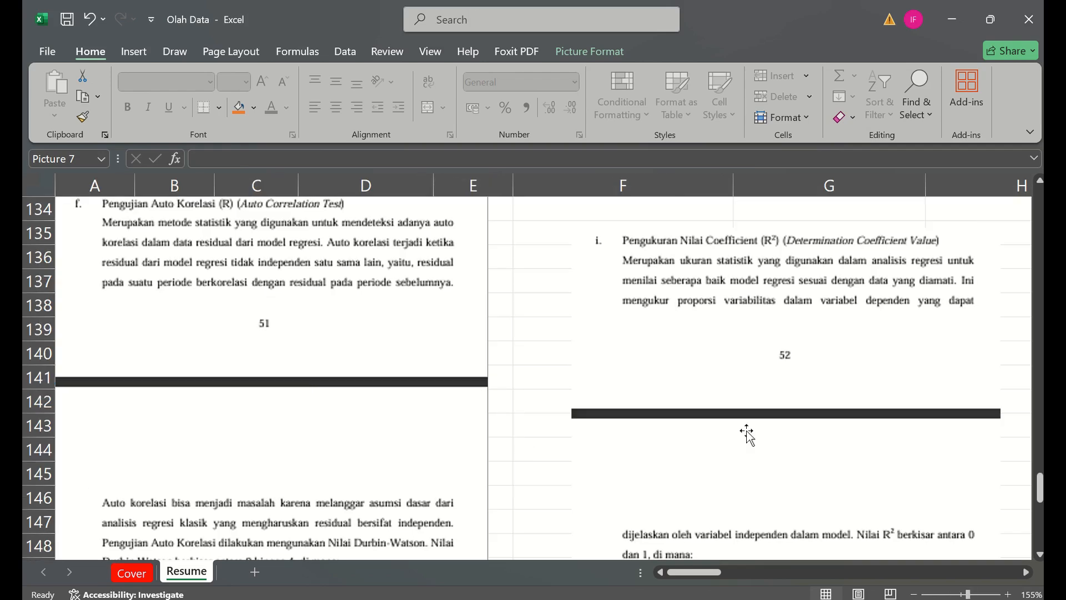
- Read the explanations of the Durbin-Watson ranges, R² values, ANOVA model significance and regression coefficient tests
{"action": "left_click_drag", "start_coordinate": [1040, 489], "coordinate": [1040, 485]}
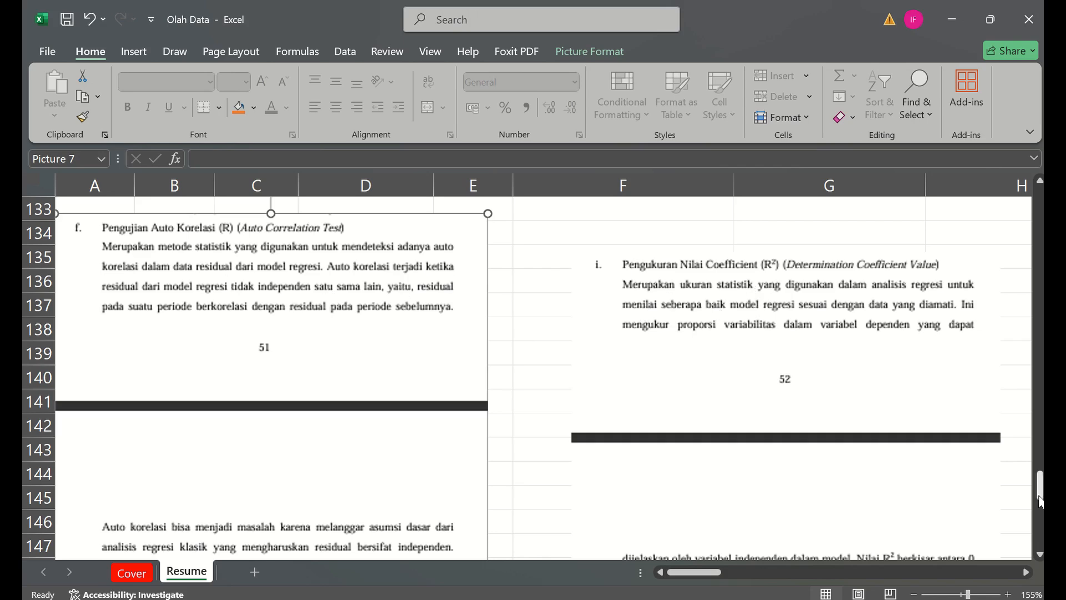
{"action": "left_click_drag", "start_coordinate": [1041, 499], "coordinate": [1041, 524]}
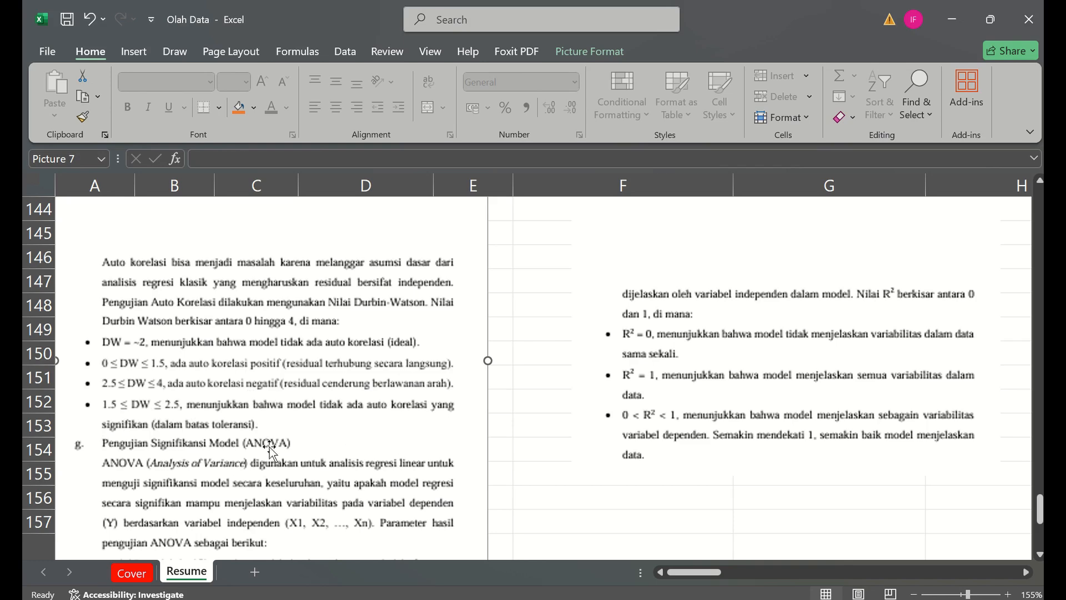
{"action": "left_click", "coordinate": [501, 474]}
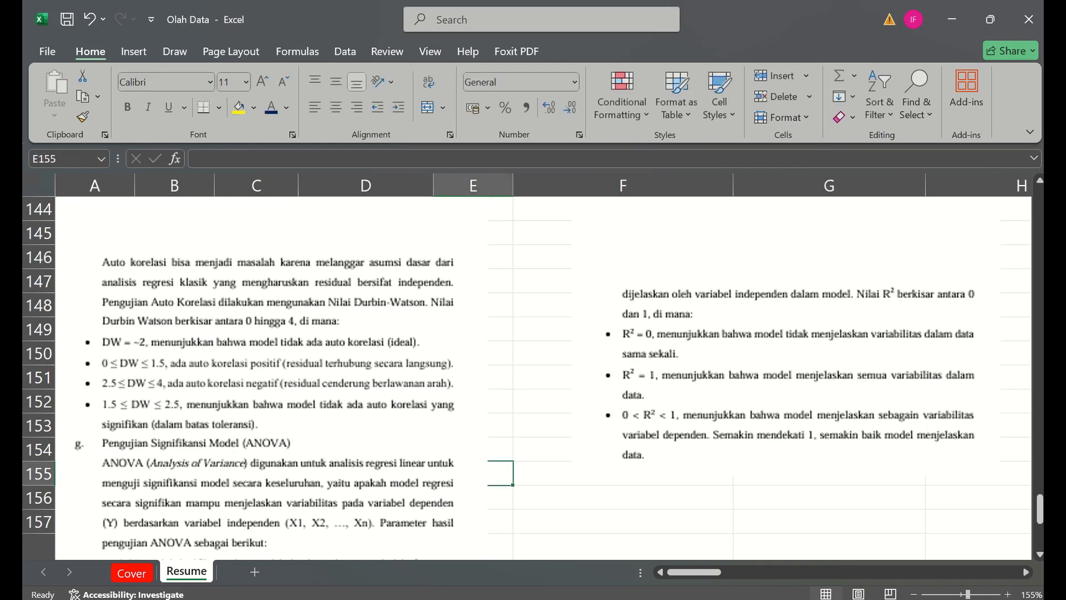
{"action": "left_click_drag", "start_coordinate": [1038, 509], "coordinate": [1039, 524]}
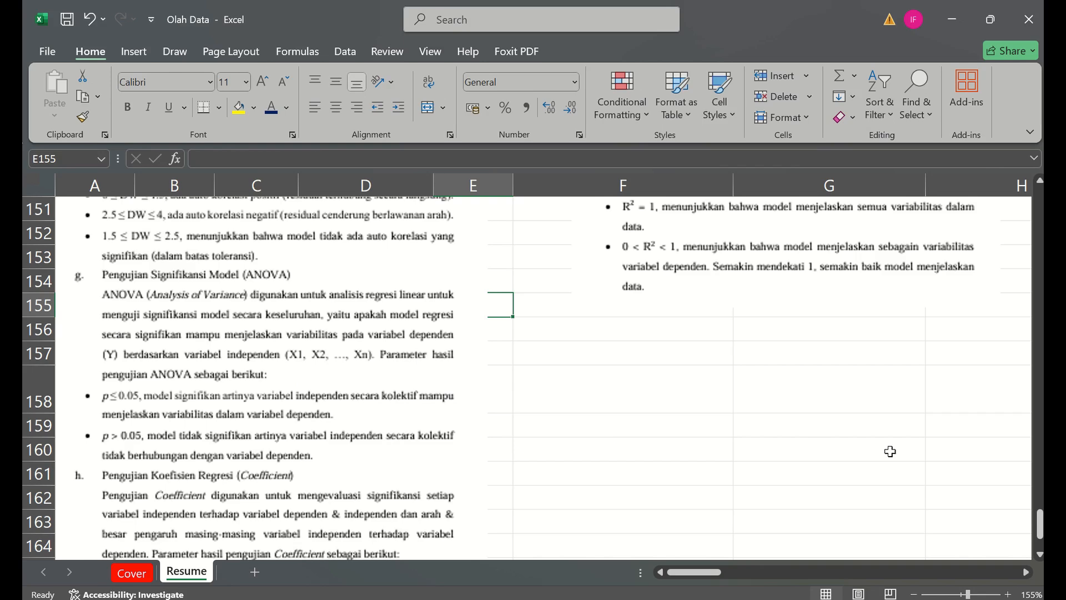
{"action": "left_click_drag", "start_coordinate": [1040, 519], "coordinate": [1040, 528]}
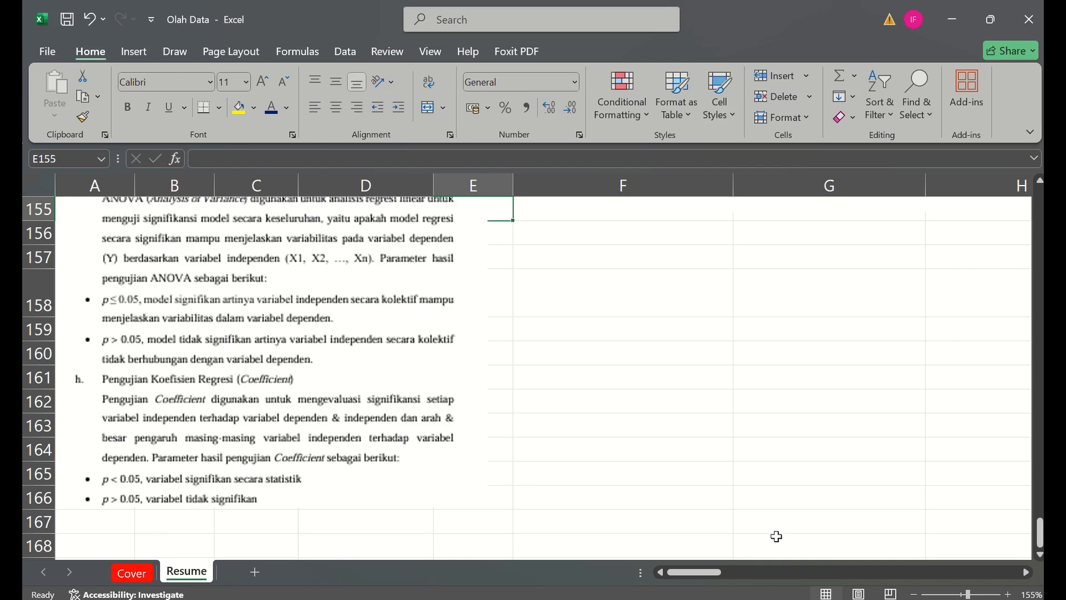
- Review the Auto Korelasi (R) explanation and the definition and value ranges of the R² determination coefficient on the Resume sheet
{"action": "left_click_drag", "start_coordinate": [1036, 547], "coordinate": [1036, 500]}
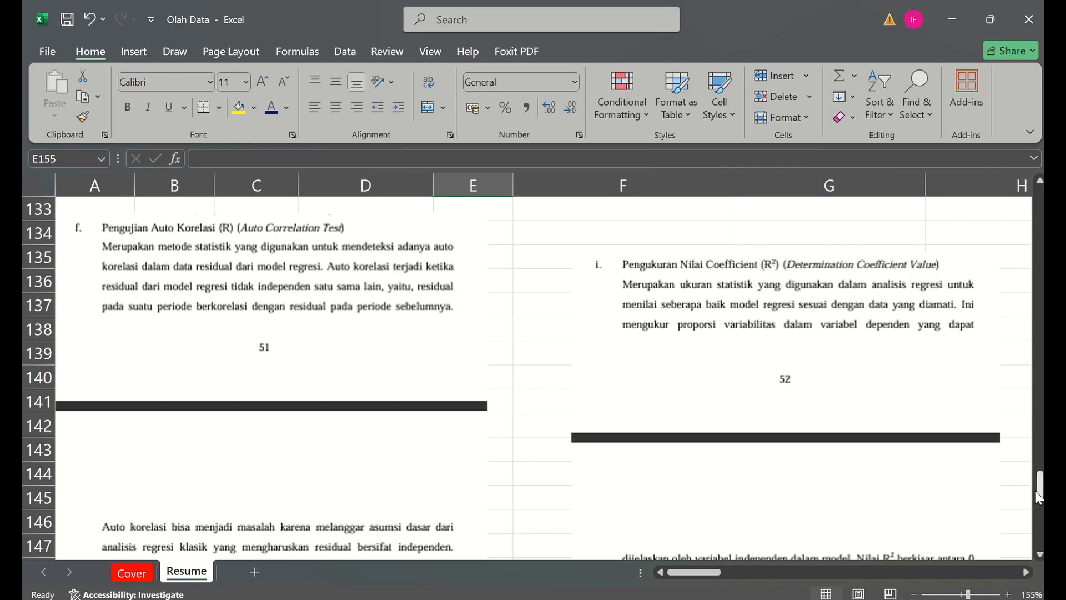
{"action": "left_click_drag", "start_coordinate": [1036, 492], "coordinate": [1036, 492]}
{"action": "left_click_drag", "start_coordinate": [1034, 489], "coordinate": [1040, 519]}
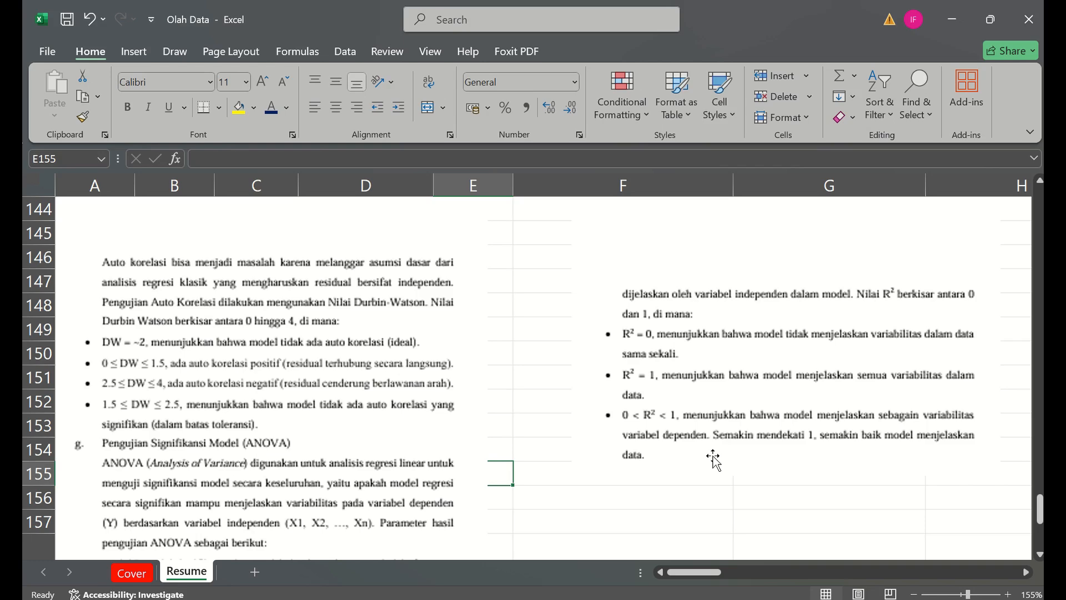
- Return to the list of multiple linear regression tests and review the Syarat criteria from Data Normality through the R² coefficient
{"action": "left_click_drag", "start_coordinate": [1040, 502], "coordinate": [1040, 261]}
{"action": "scroll", "coordinate": [445, 291], "scroll_direction": "down", "scroll_amount": 3}
{"action": "scroll", "coordinate": [274, 235], "scroll_direction": "up", "scroll_amount": 3}
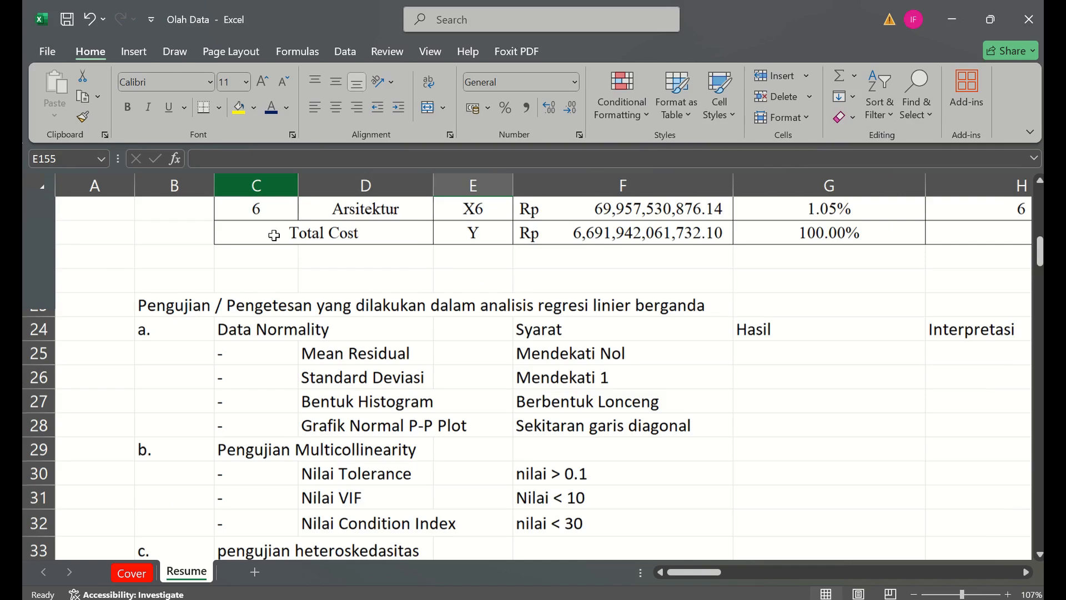
{"action": "left_click", "coordinate": [217, 349]}
{"action": "key", "text": "Left"}
{"action": "key", "text": "Down"}
{"action": "key", "text": "Down"}
{"action": "key", "text": "Down"}
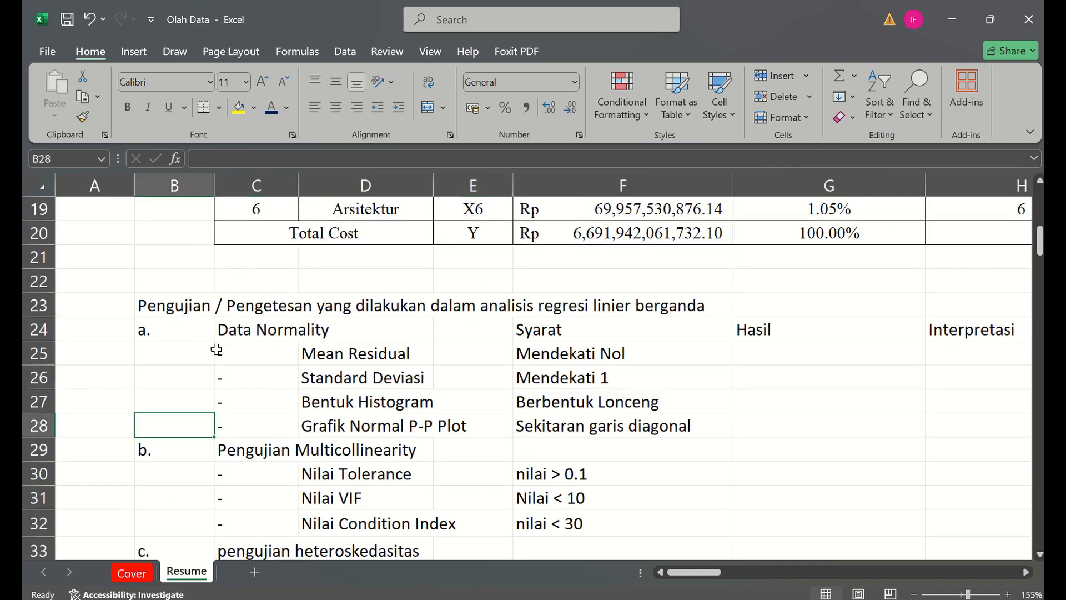
{"action": "key", "text": "Down"}
{"action": "key", "text": "Down"}
{"action": "key", "text": "Down"}
{"action": "key", "text": "Down"}
{"action": "key", "text": "Down"}
{"action": "key", "text": "Down"}
{"action": "key", "text": "Down"}
{"action": "key", "text": "Down"}
{"action": "key", "text": "Down"}
{"action": "key", "text": "Down"}
{"action": "scroll", "coordinate": [217, 349], "scroll_direction": "down", "scroll_amount": 3}
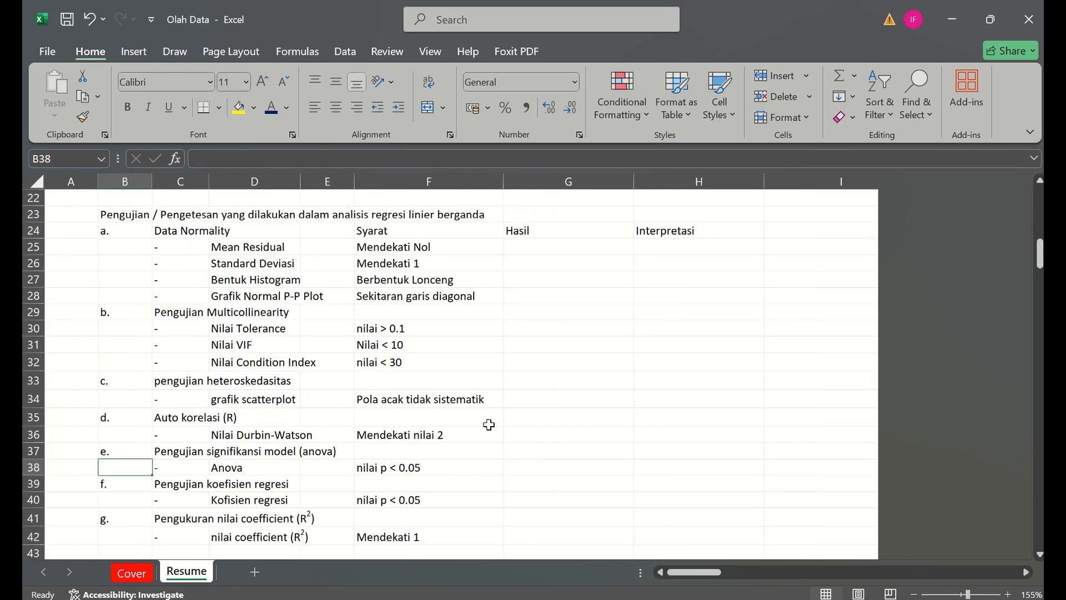
- Switch to the SPSS Data Editor and open the Linear Regression dialog, moving it toward the middle of the data grid
{"action": "left_click", "coordinate": [749, 528]}
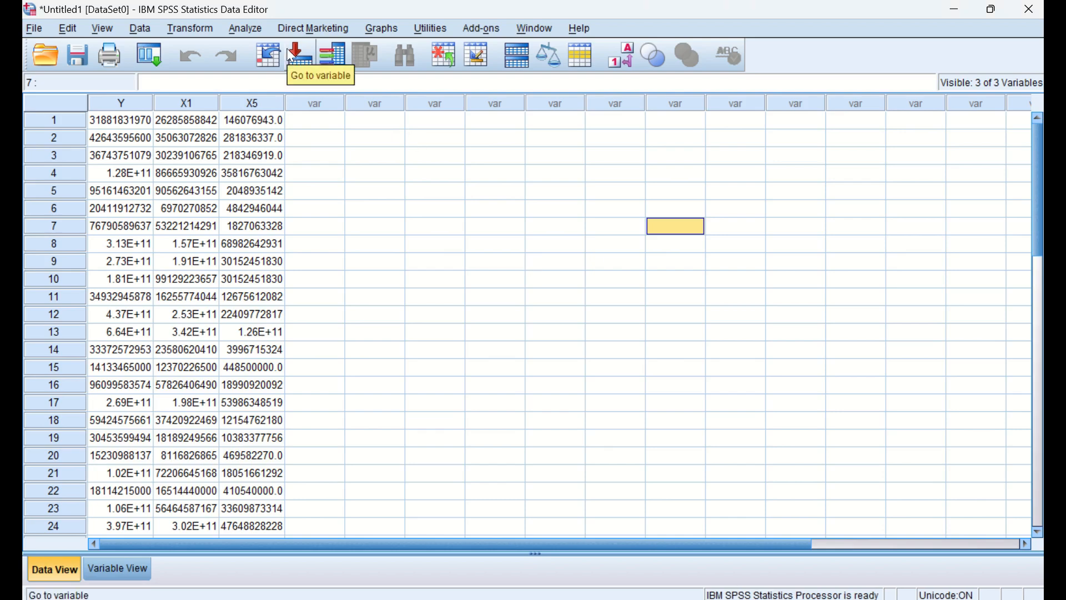
{"action": "left_click", "coordinate": [236, 29]}
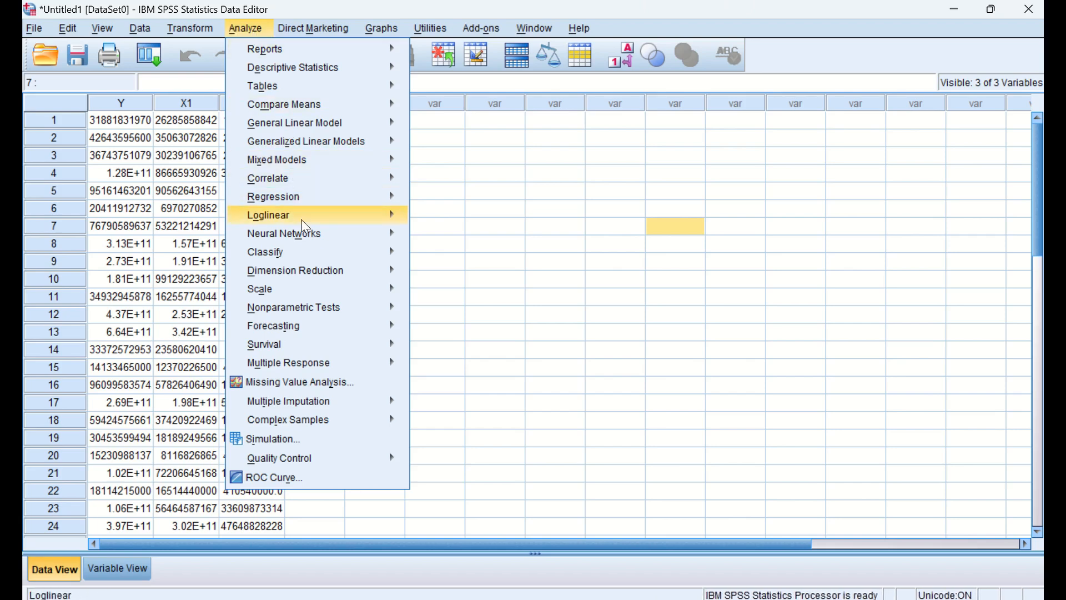
{"action": "mouse_move", "coordinate": [308, 224]}
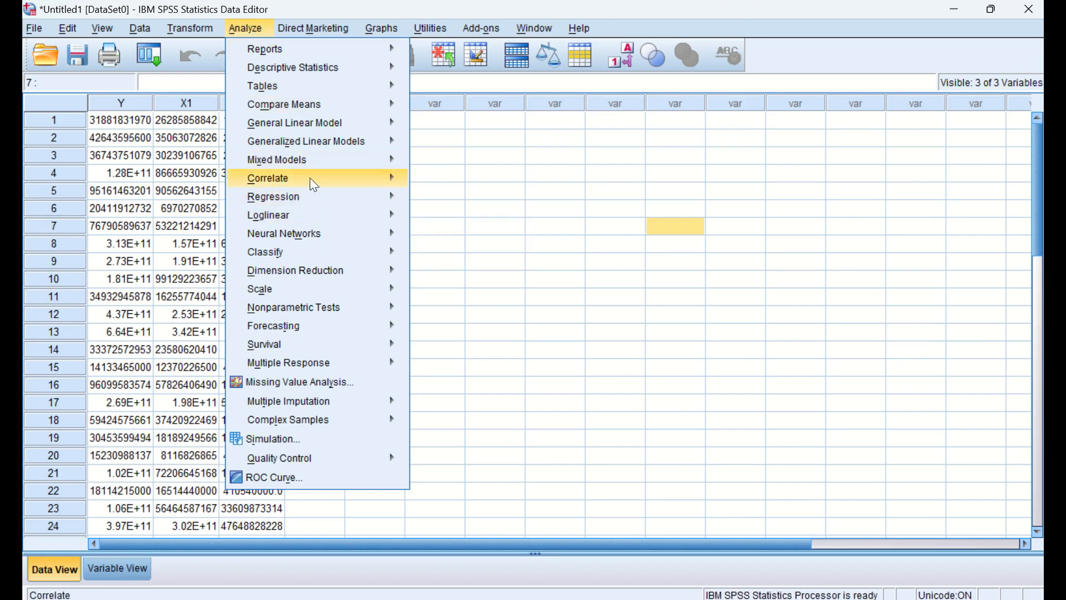
{"action": "mouse_move", "coordinate": [317, 198]}
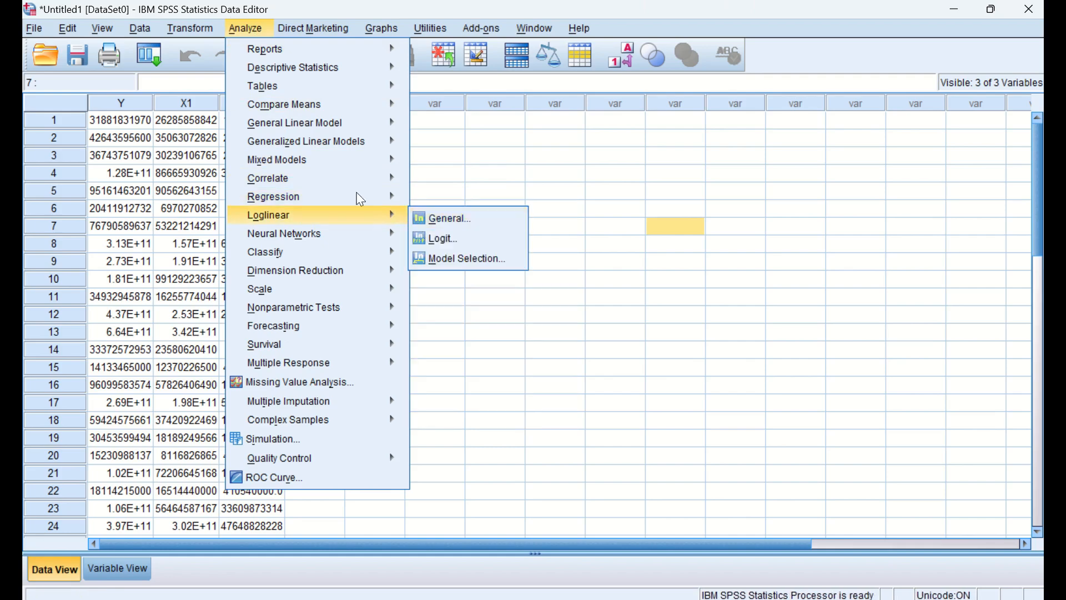
{"action": "left_click", "coordinate": [455, 220]}
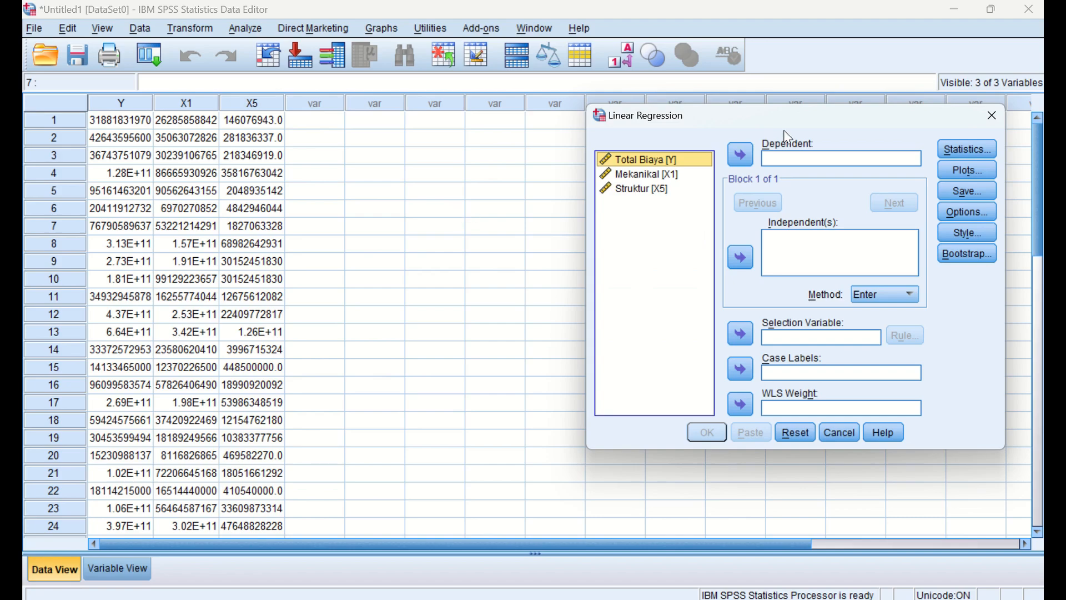
{"action": "left_click_drag", "start_coordinate": [770, 124], "coordinate": [531, 120]}
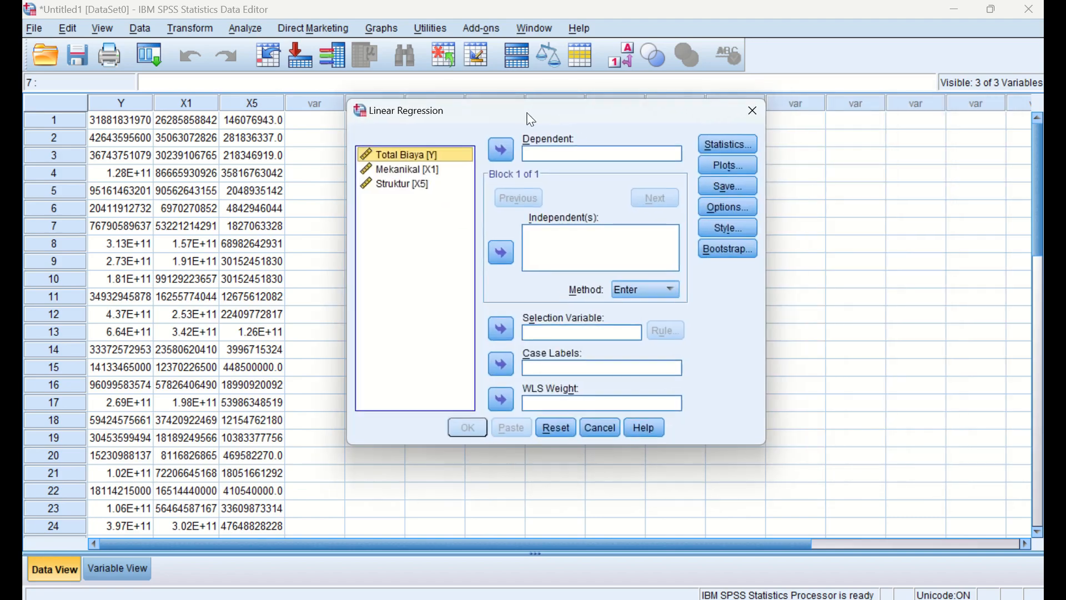
- Assign Total Biaya [Y] as the dependent variable and Mekanikal [X1] and Struktur [X5] as the independent variables
{"action": "left_click", "coordinate": [497, 157]}
{"action": "left_click", "coordinate": [391, 154]}
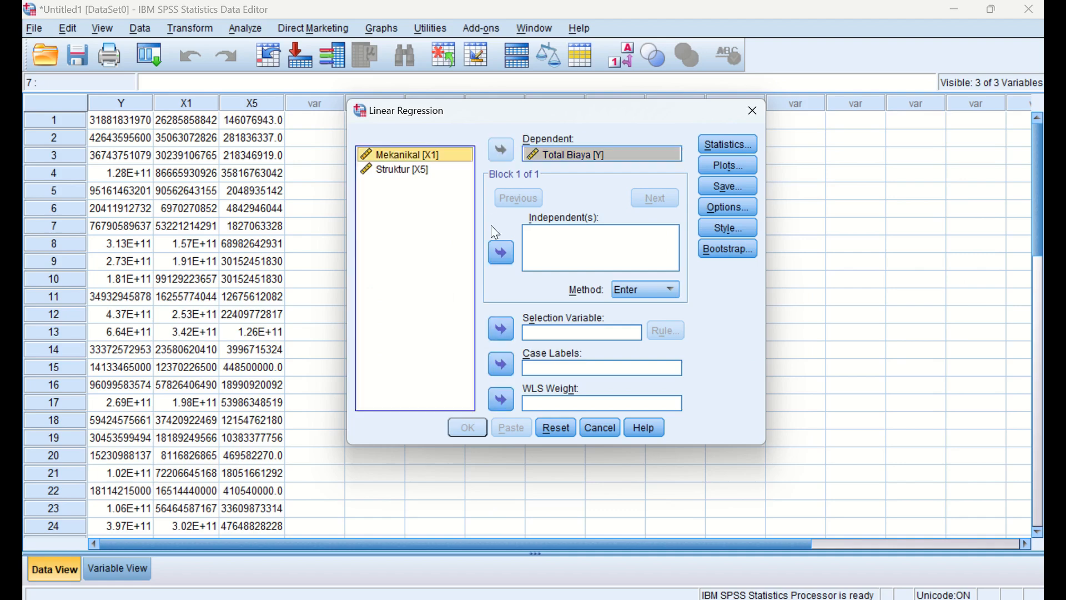
{"action": "left_click", "coordinate": [493, 259]}
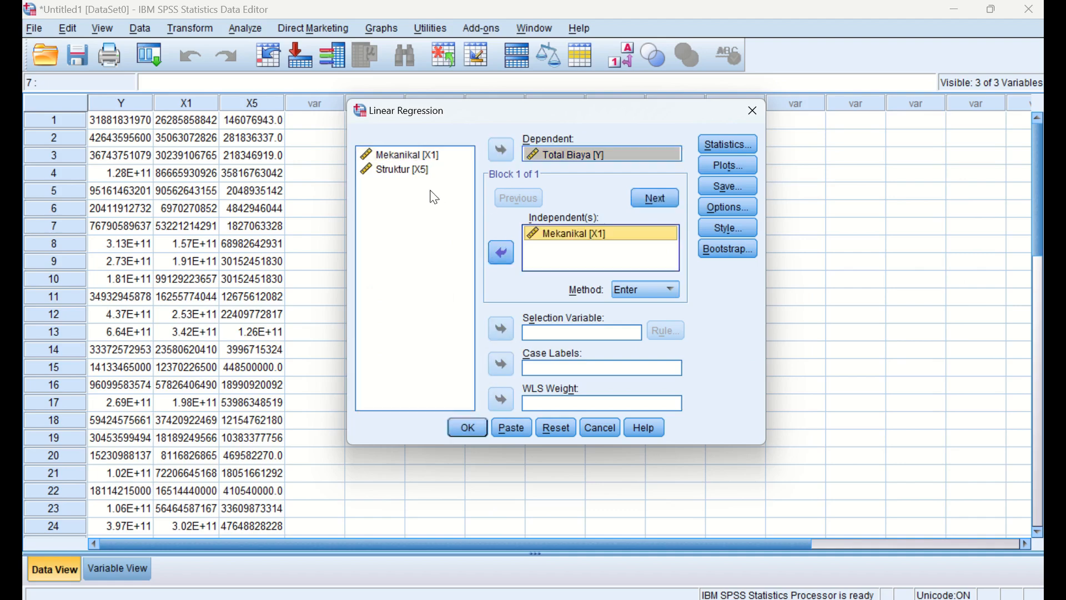
{"action": "left_click", "coordinate": [411, 172]}
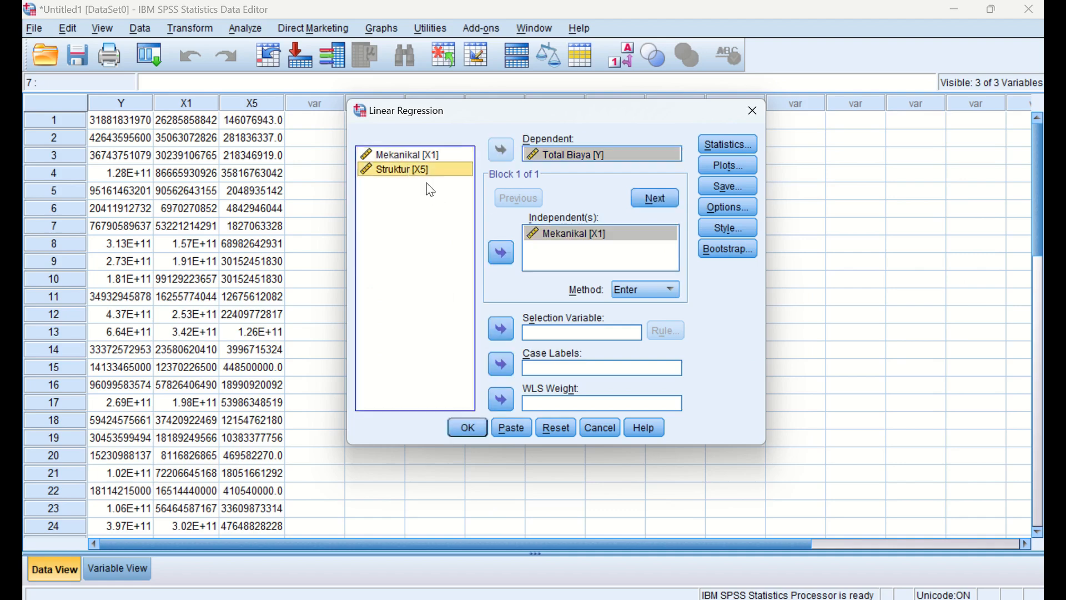
{"action": "left_click", "coordinate": [502, 255]}
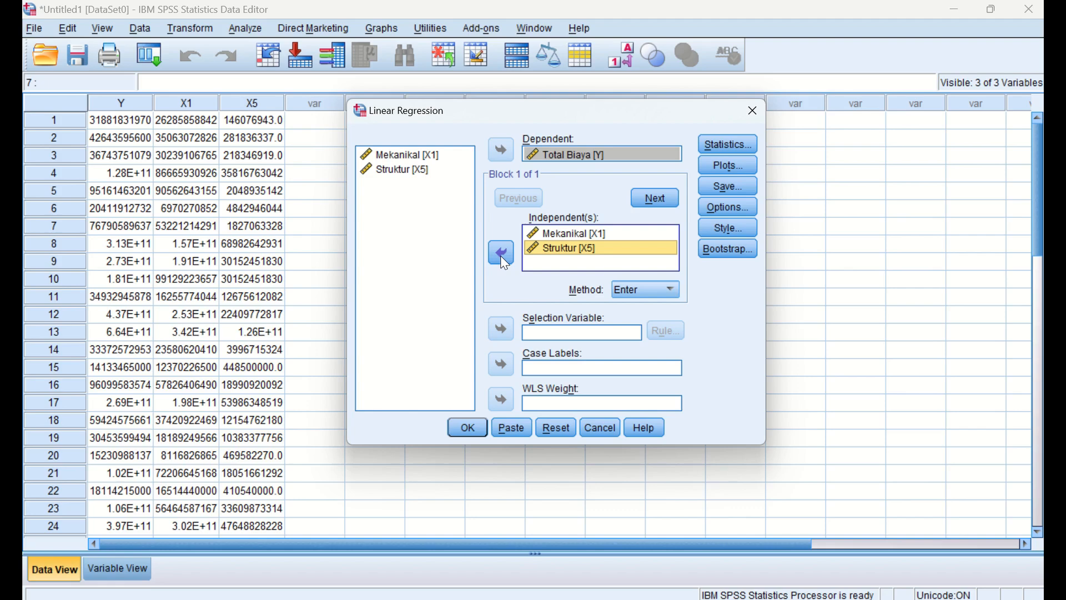
- Enable Collinearity diagnostics, Durbin-Watson and Descriptives in the regression statistics, checking the selection against the test criteria in Excel
{"action": "left_click", "coordinate": [728, 149]}
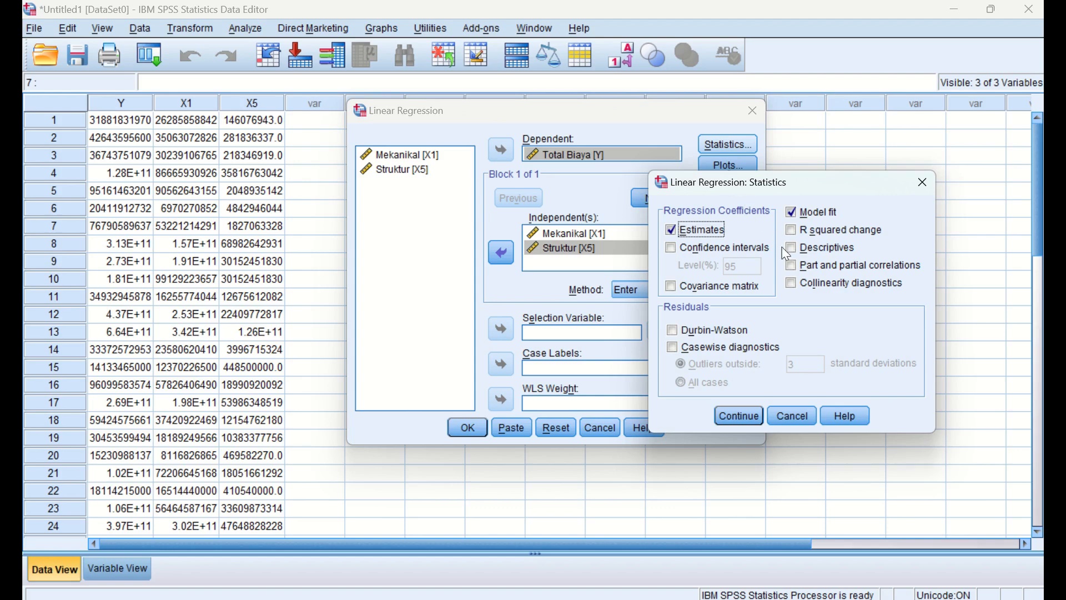
{"action": "left_click", "coordinate": [805, 285]}
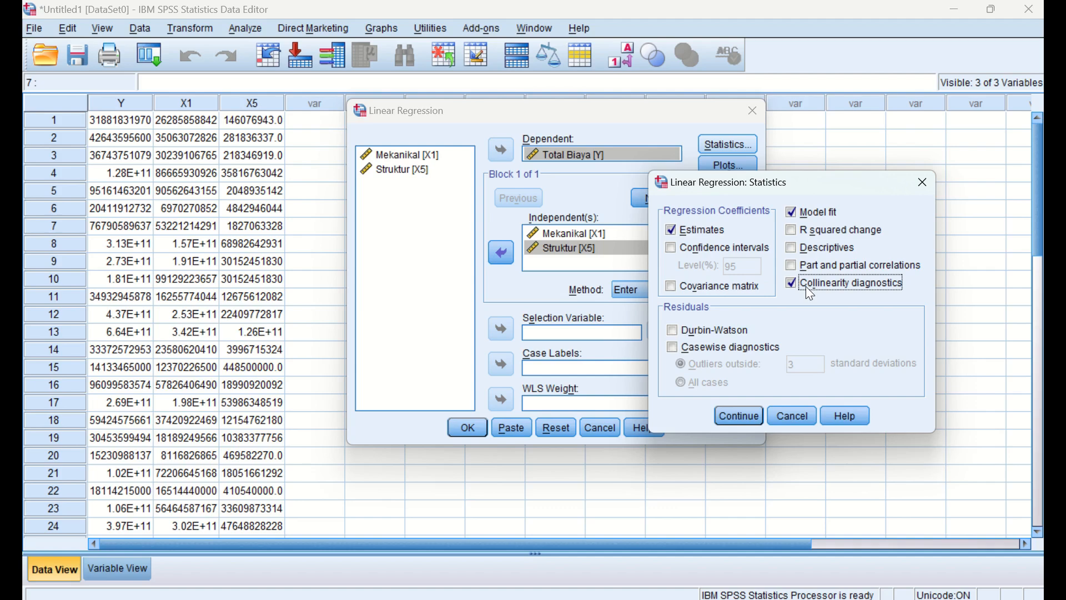
{"action": "left_click", "coordinate": [706, 336]}
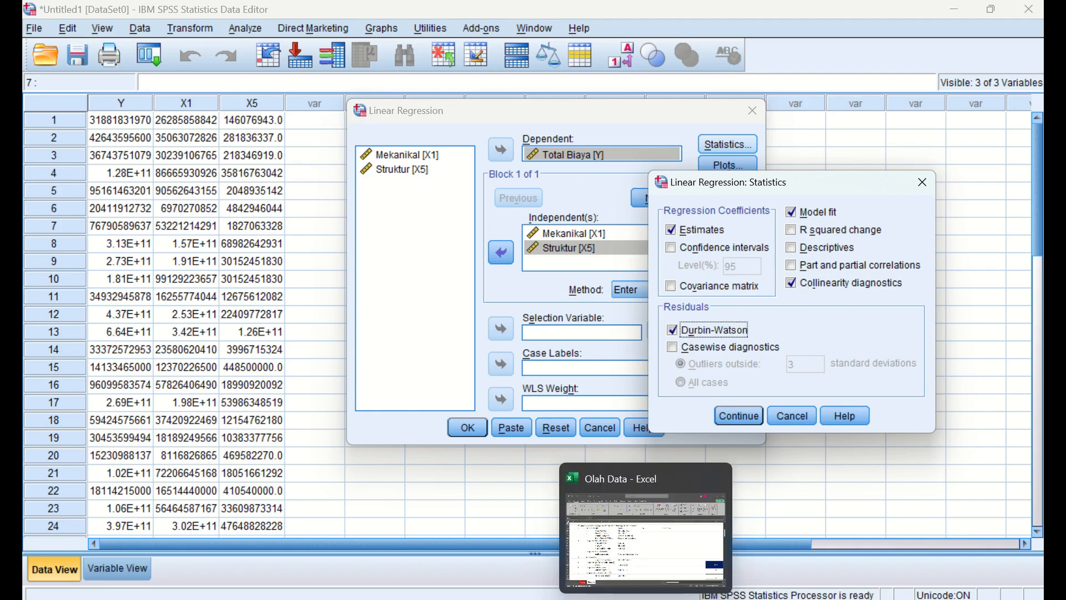
{"action": "left_click", "coordinate": [645, 587]}
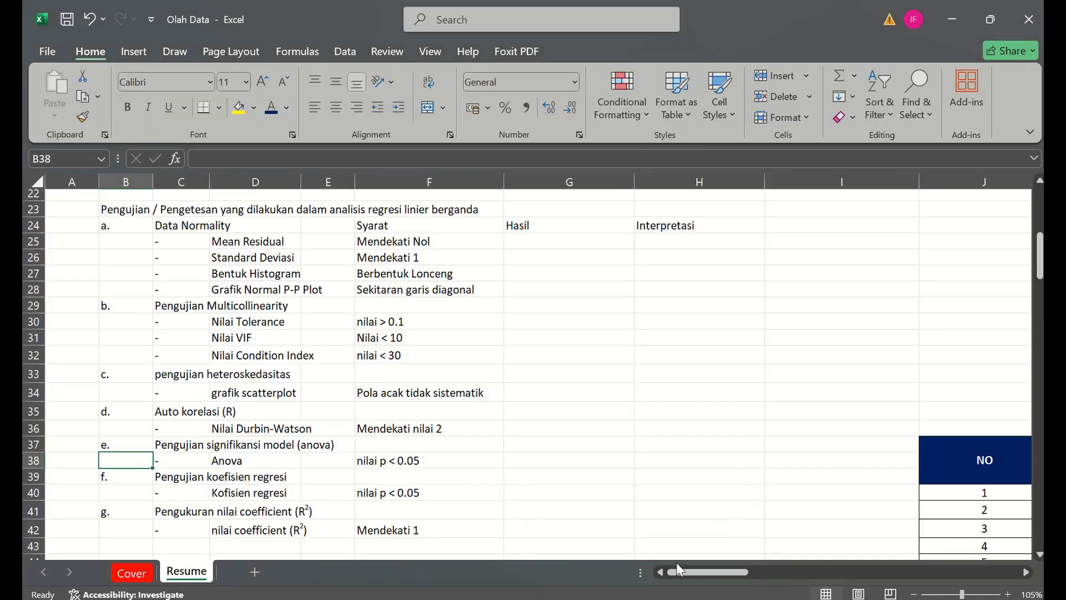
{"action": "left_click", "coordinate": [647, 598]}
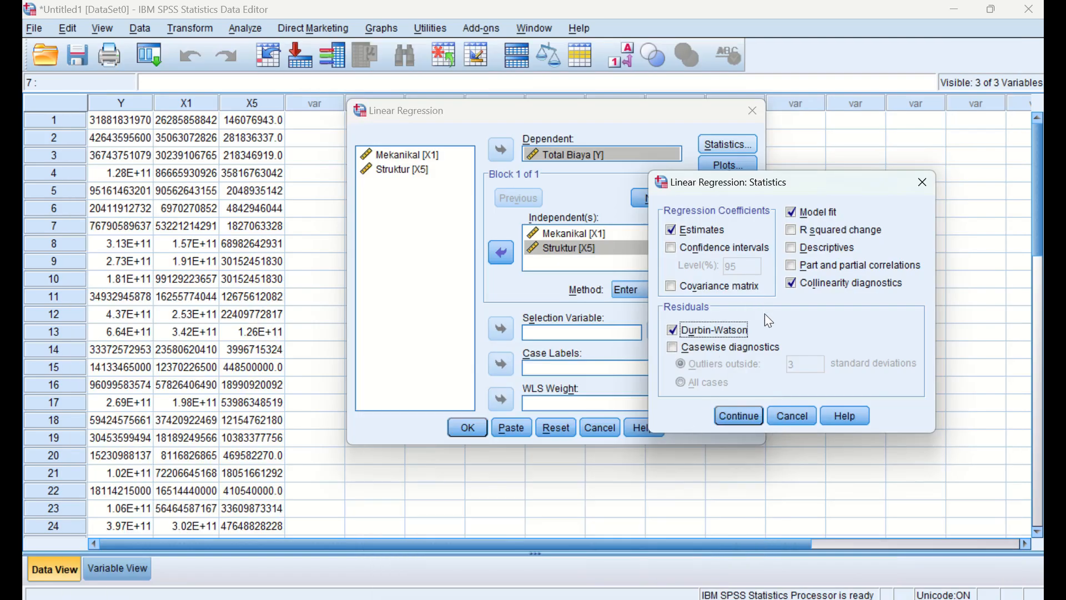
{"action": "left_click", "coordinate": [827, 249]}
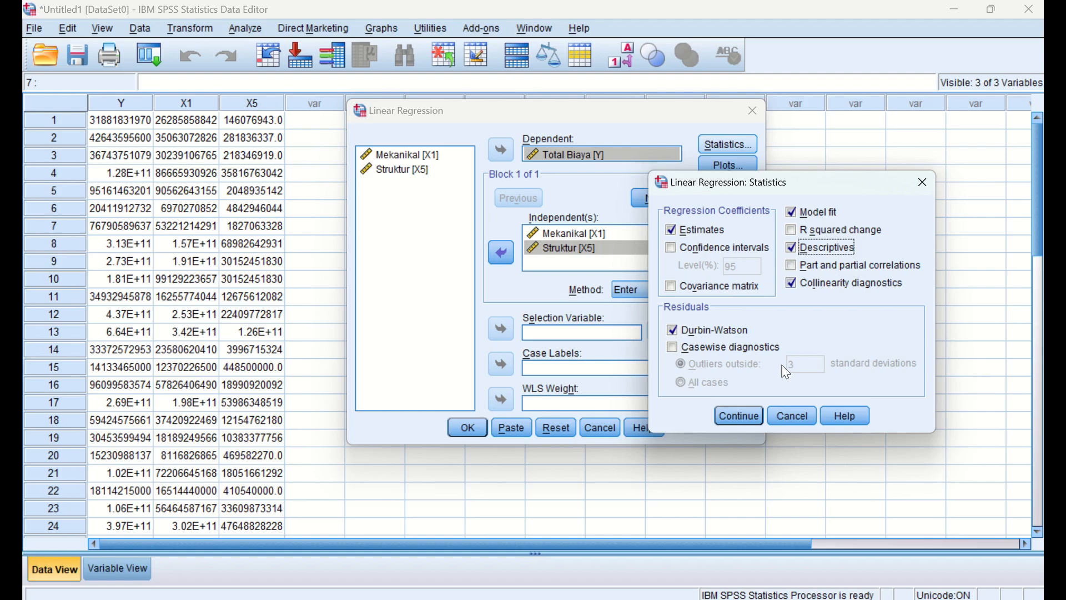
{"action": "left_click", "coordinate": [740, 417]}
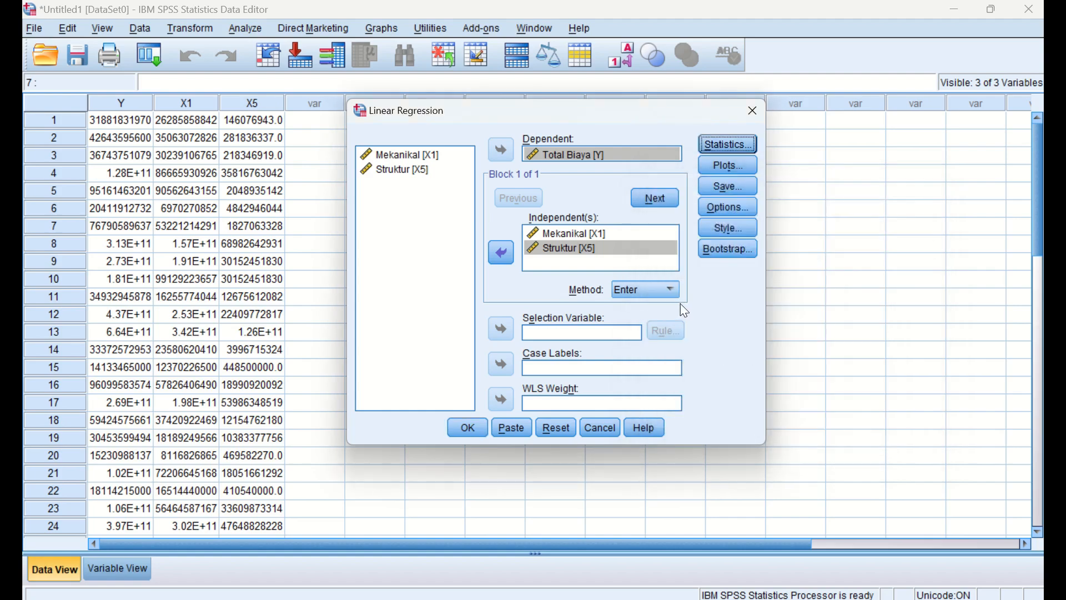
- Define the regression scatter plot with *ZPRED on the Y axis and *ZRESID on the X axis
{"action": "left_click", "coordinate": [732, 166]}
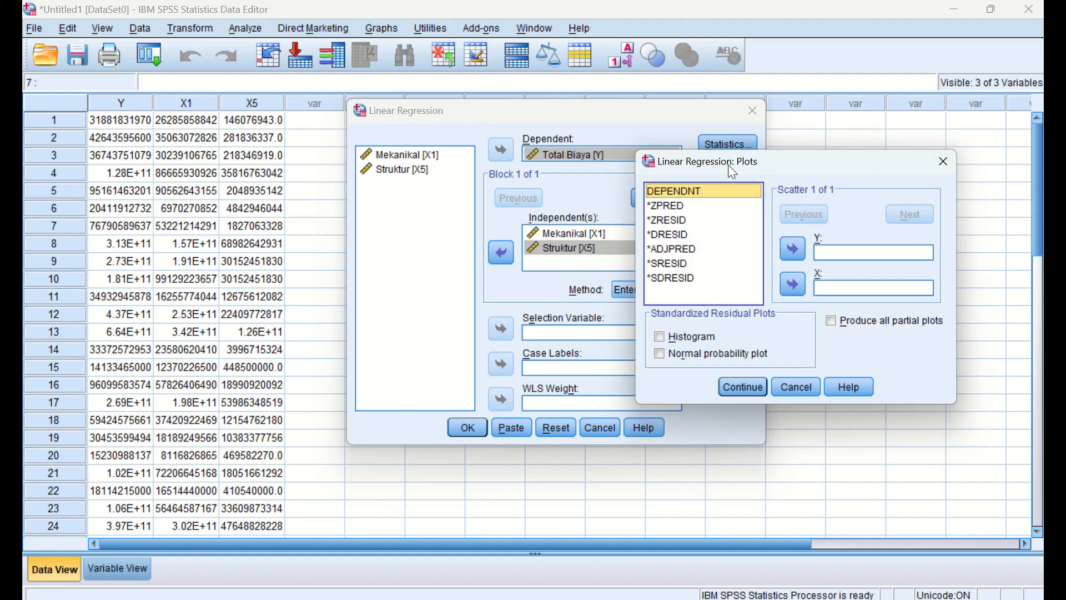
{"action": "left_click", "coordinate": [679, 205]}
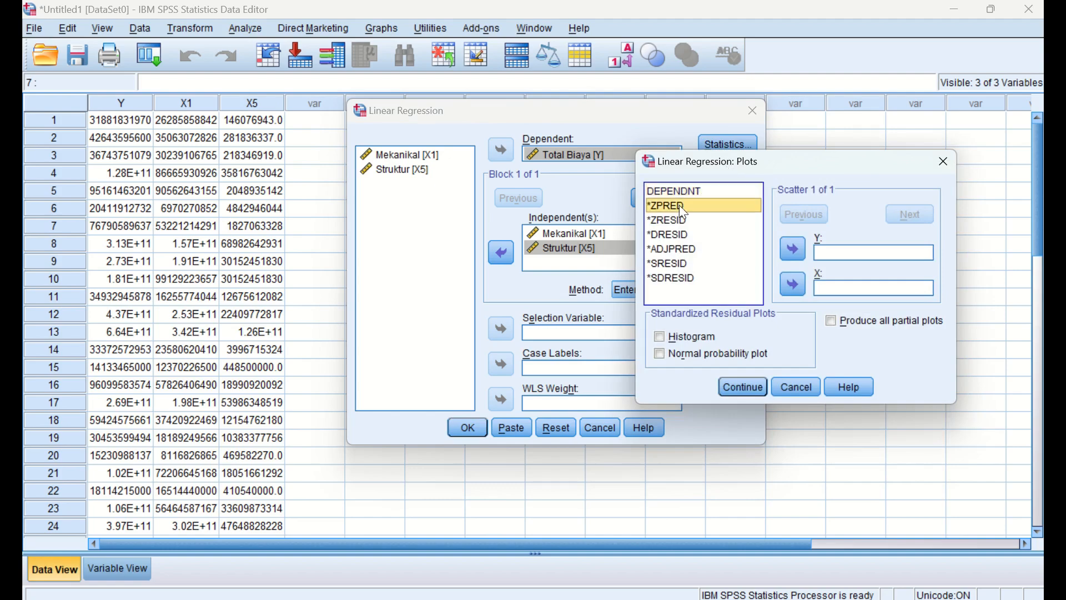
{"action": "left_click", "coordinate": [785, 260]}
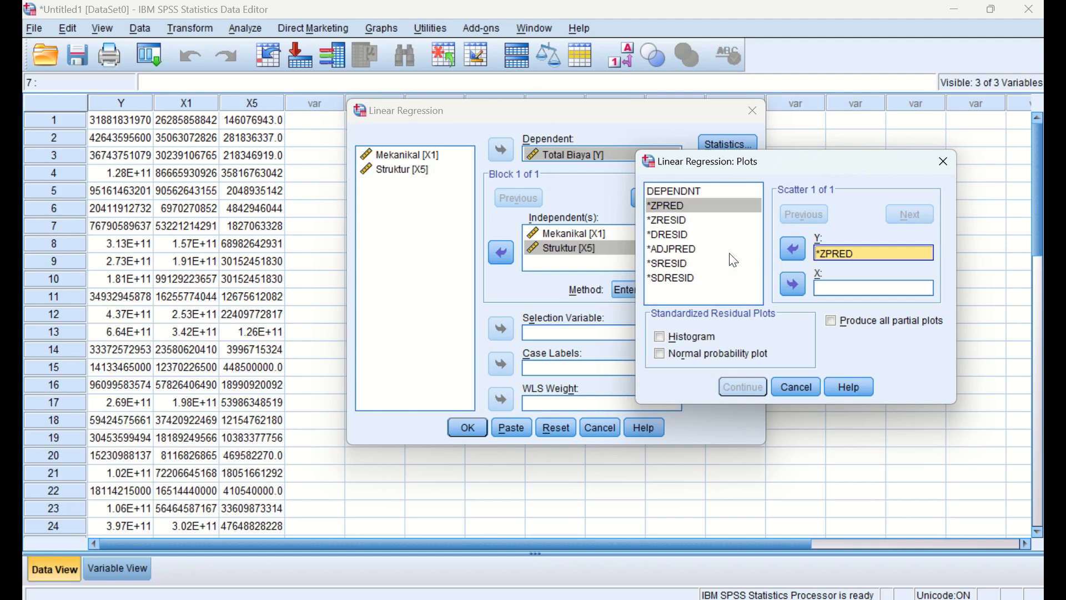
{"action": "left_click", "coordinate": [666, 221]}
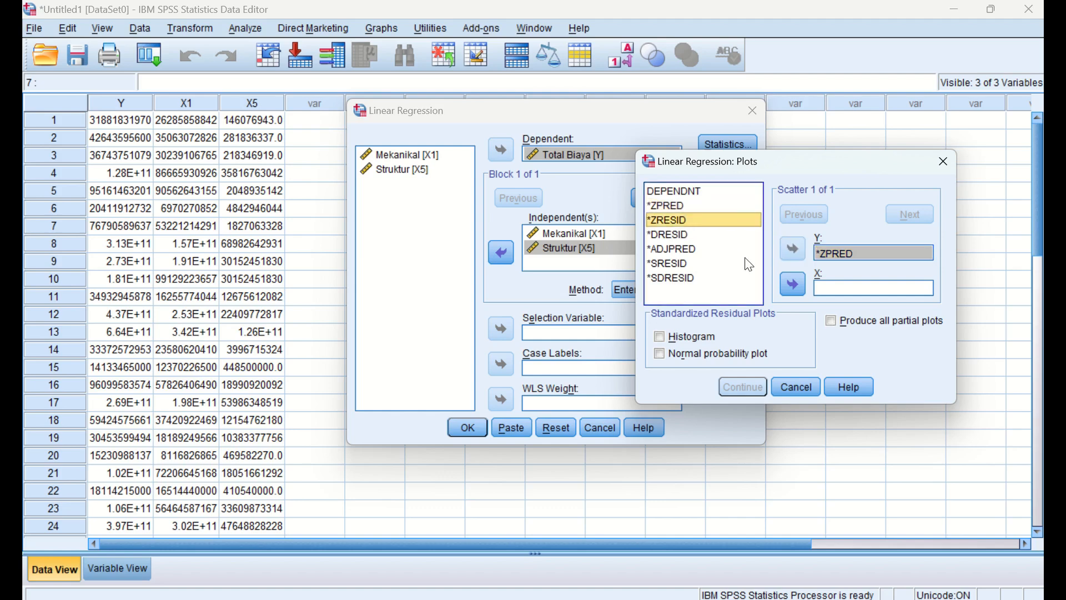
{"action": "left_click", "coordinate": [794, 285]}
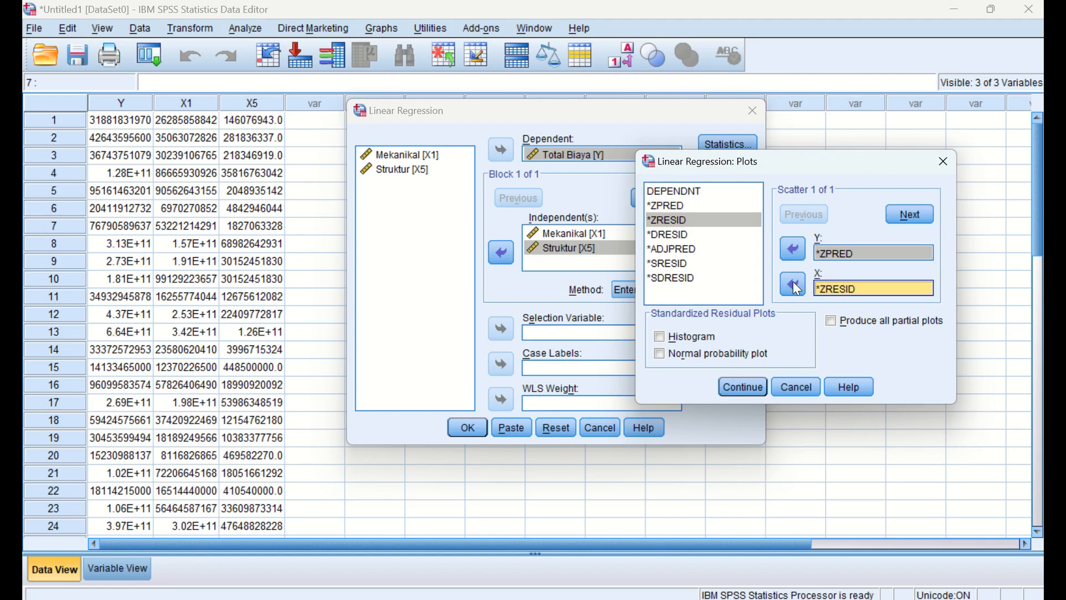
- Enable the Histogram and Normal probability plot for the standardized residuals and accept the plot settings
{"action": "left_click", "coordinate": [687, 337]}
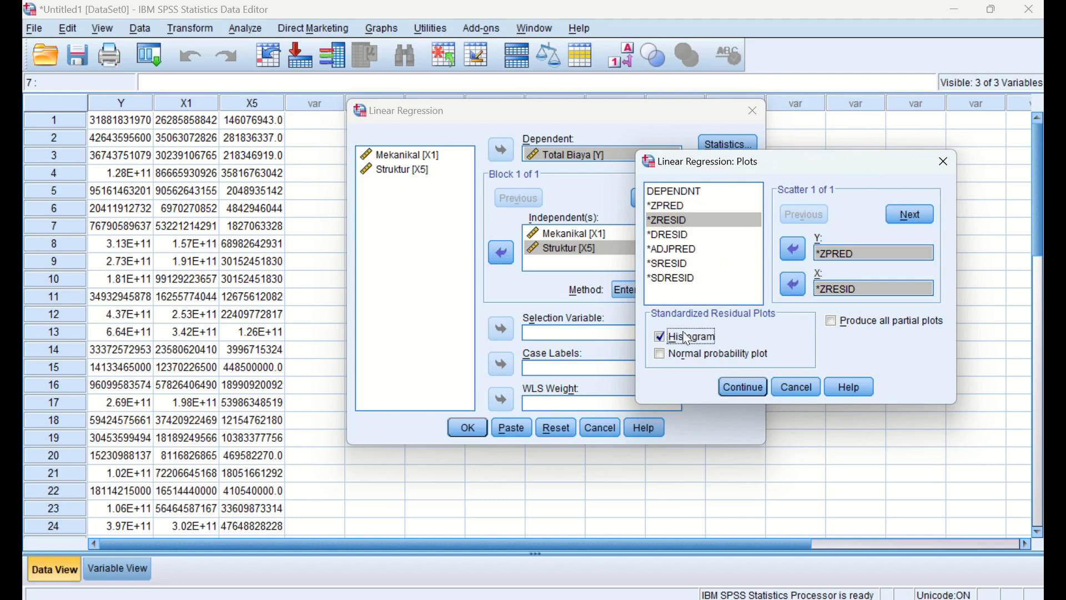
{"action": "left_click", "coordinate": [727, 354]}
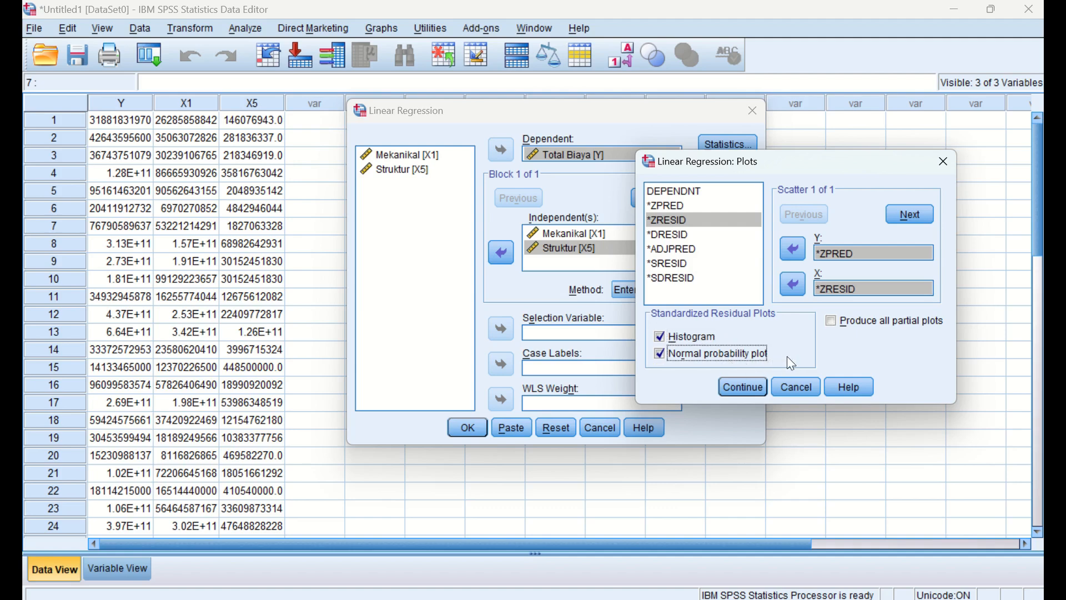
{"action": "left_click", "coordinate": [744, 384]}
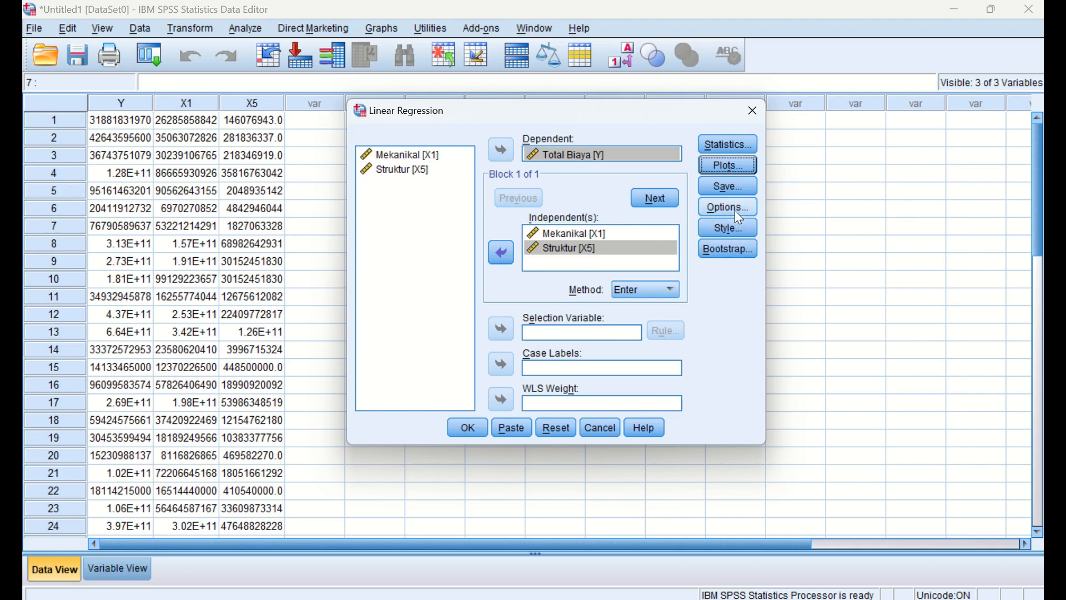
- Set the variable entry method of the linear regression to Stepwise
{"action": "left_click", "coordinate": [650, 295]}
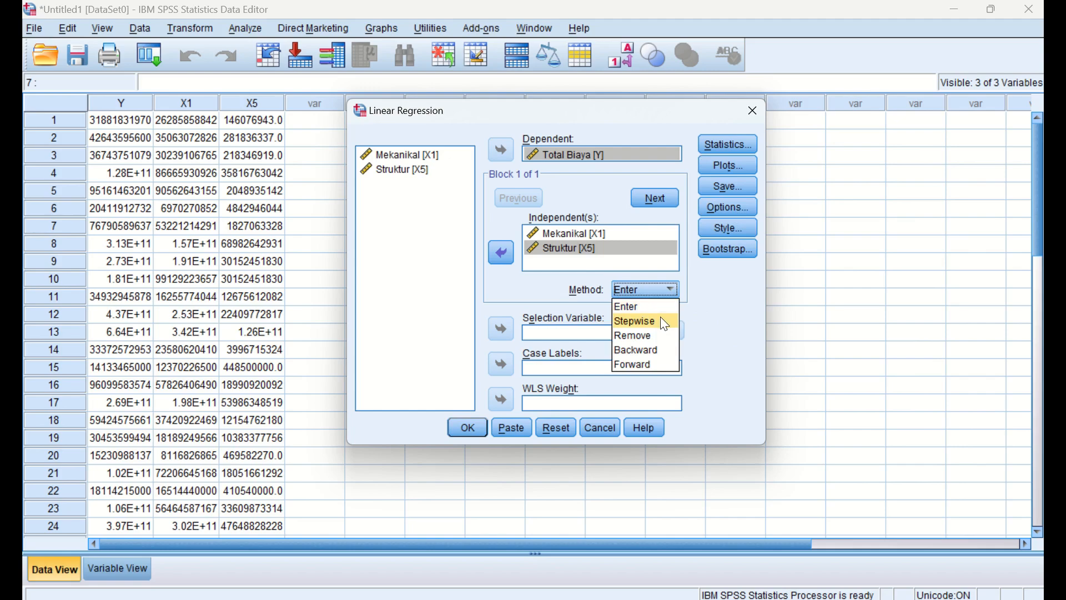
{"action": "left_click", "coordinate": [664, 324]}
{"action": "left_click", "coordinate": [653, 296]}
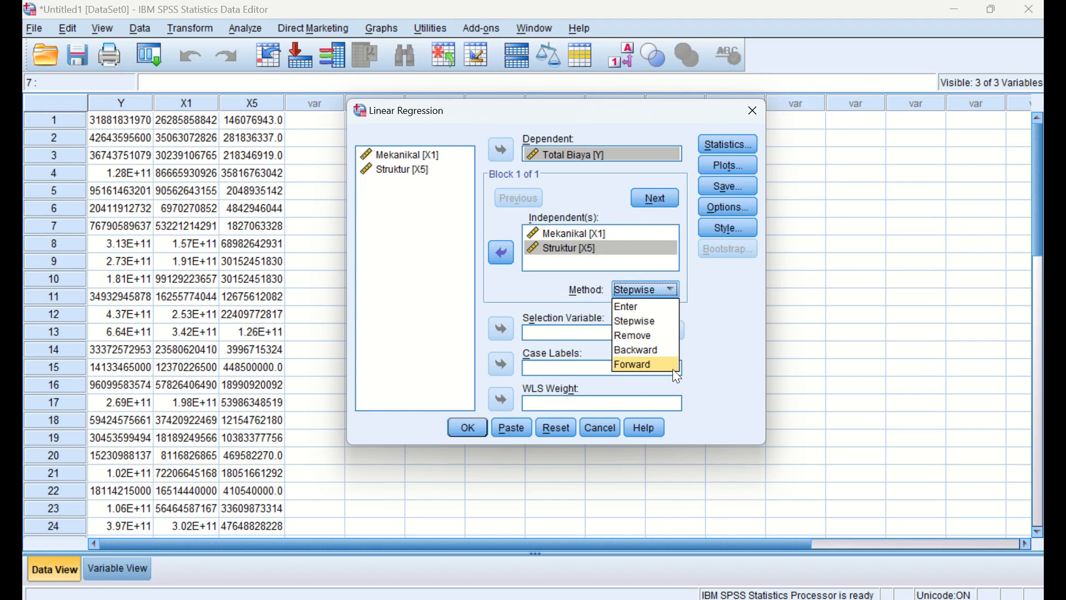
{"action": "left_click", "coordinate": [662, 330]}
- Save the unstandardized and standardized residuals as new variables and run the stepwise linear regression
{"action": "left_click", "coordinate": [728, 186]}
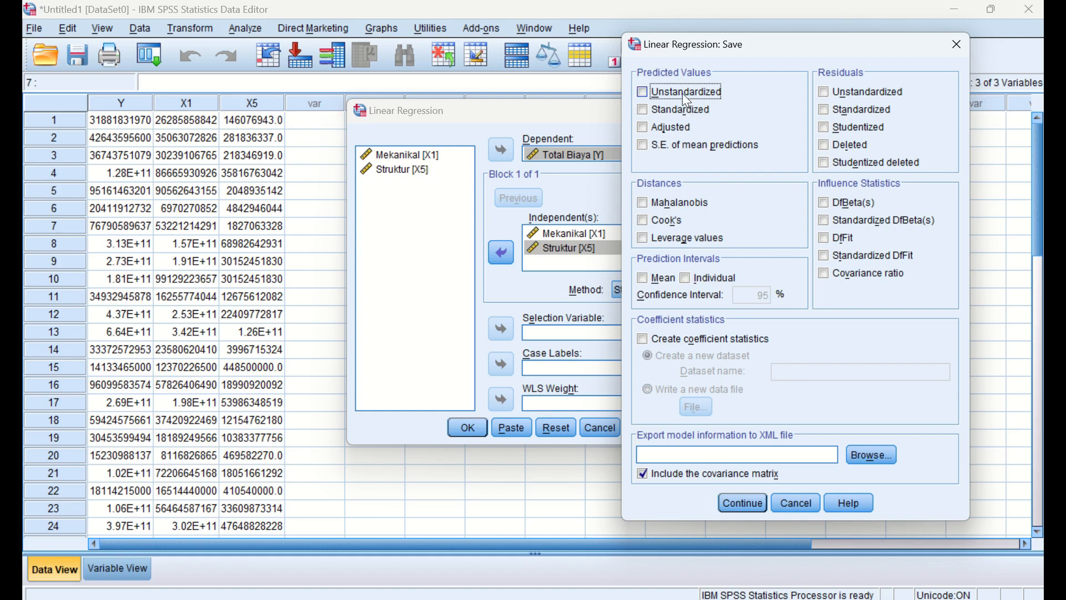
{"action": "left_click", "coordinate": [842, 96]}
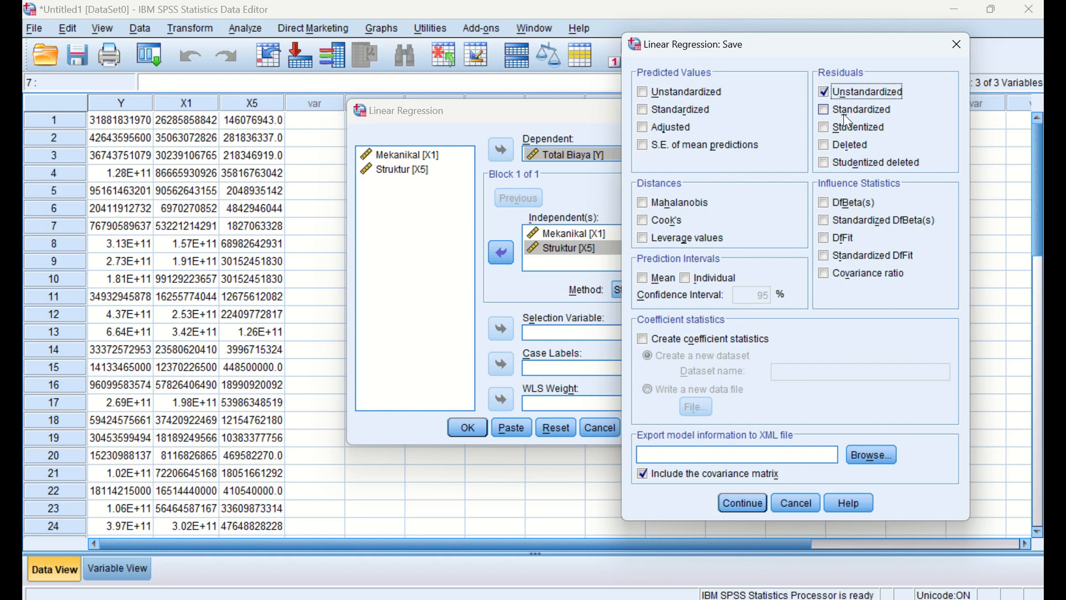
{"action": "left_click", "coordinate": [844, 115]}
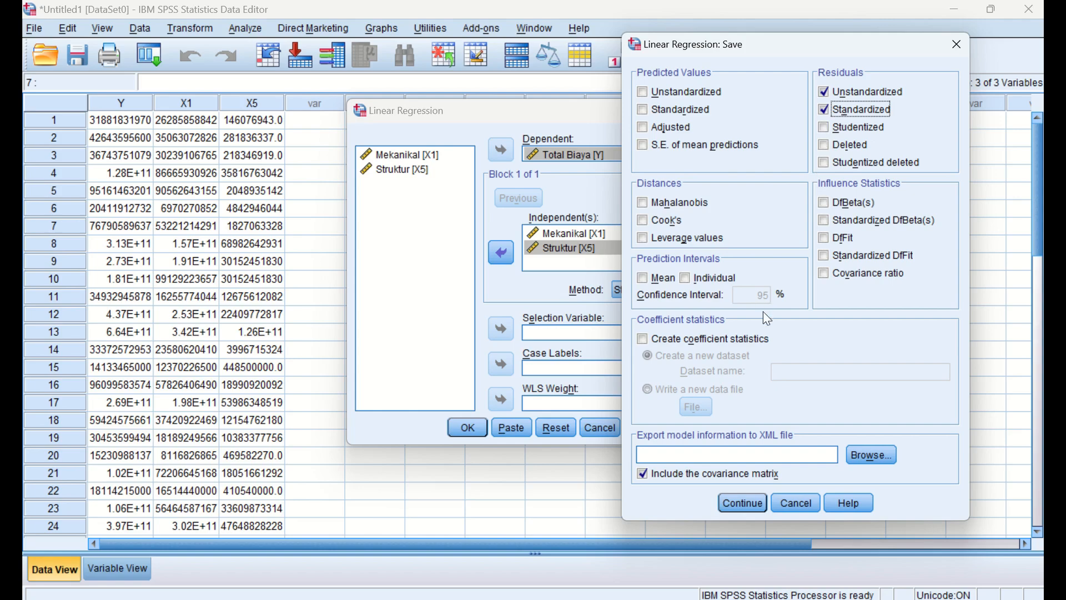
{"action": "left_click", "coordinate": [742, 504]}
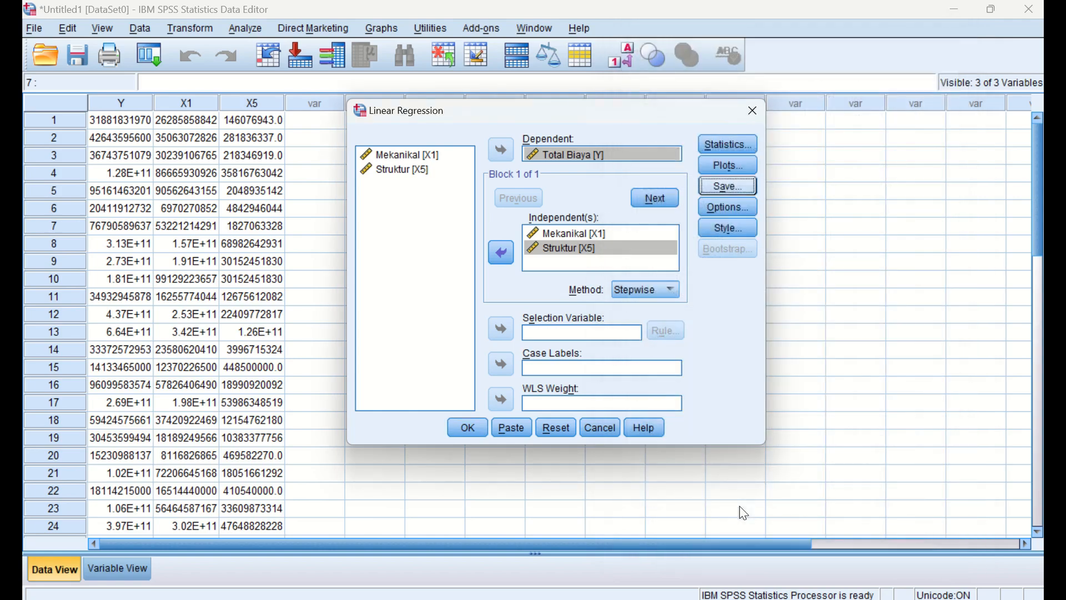
{"action": "left_click", "coordinate": [466, 427]}
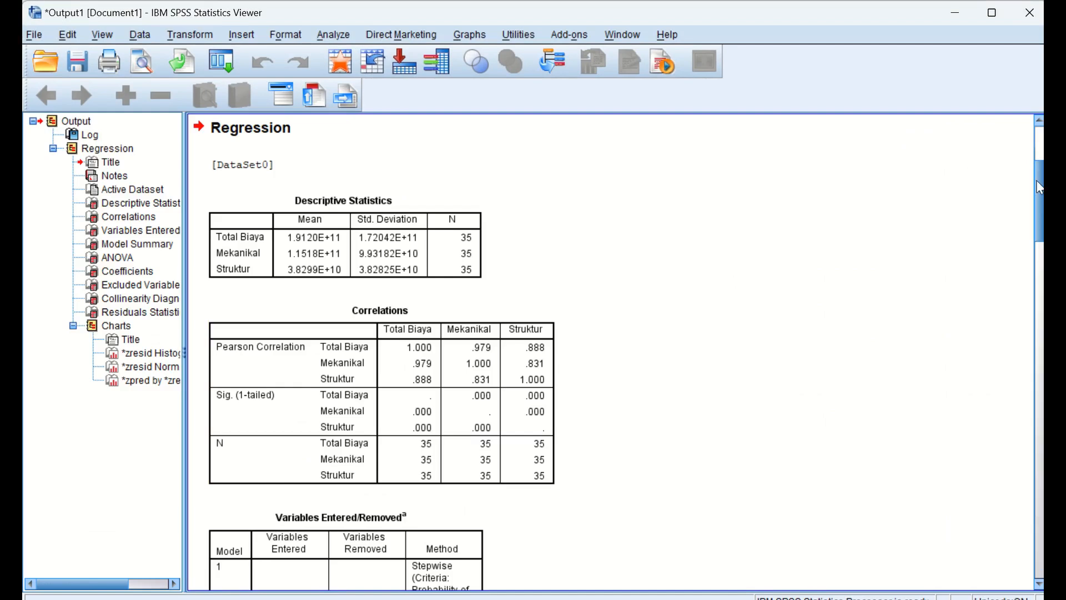
- Examine the regression output from the descriptive statistics through the model summary, ANOVA, coefficients and collinearity tables to the residual charts
{"action": "left_click_drag", "start_coordinate": [1041, 188], "coordinate": [1040, 211]}
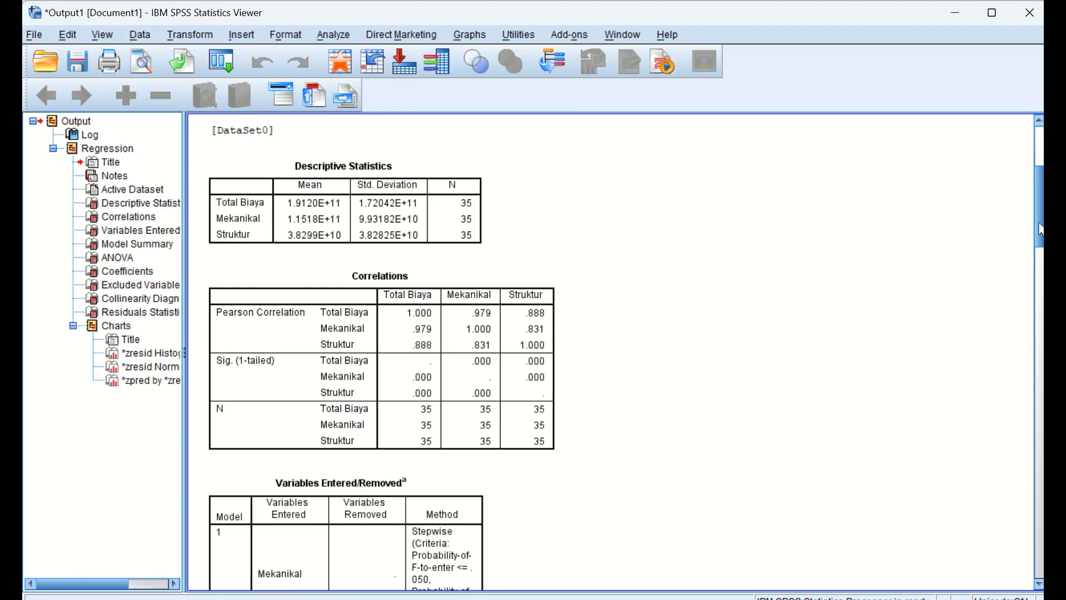
{"action": "left_click_drag", "start_coordinate": [1040, 227], "coordinate": [1042, 332]}
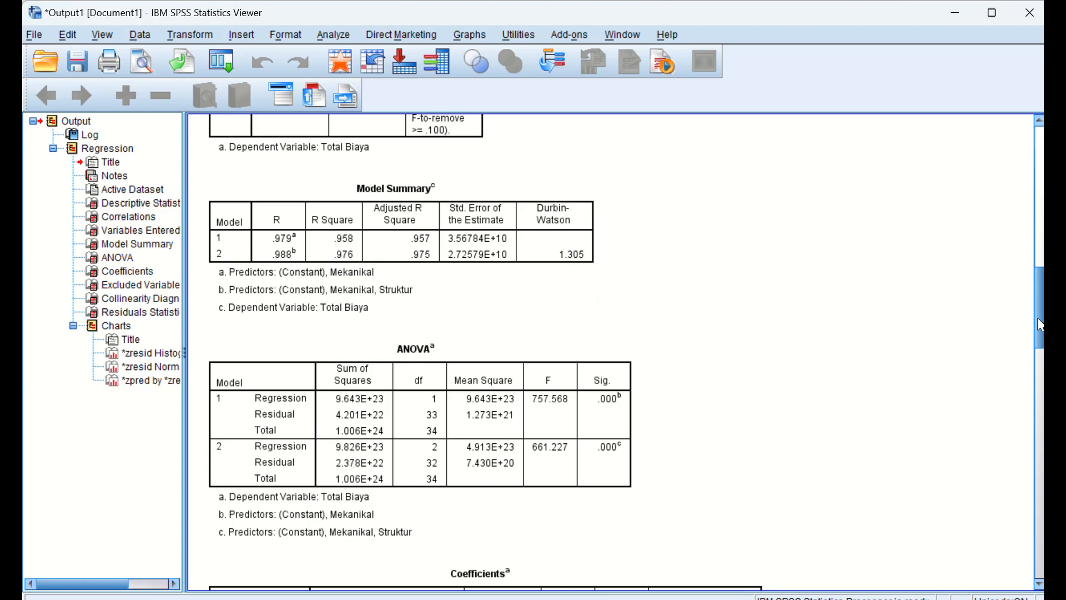
{"action": "scroll", "coordinate": [1041, 313], "scroll_direction": "down", "scroll_amount": 3}
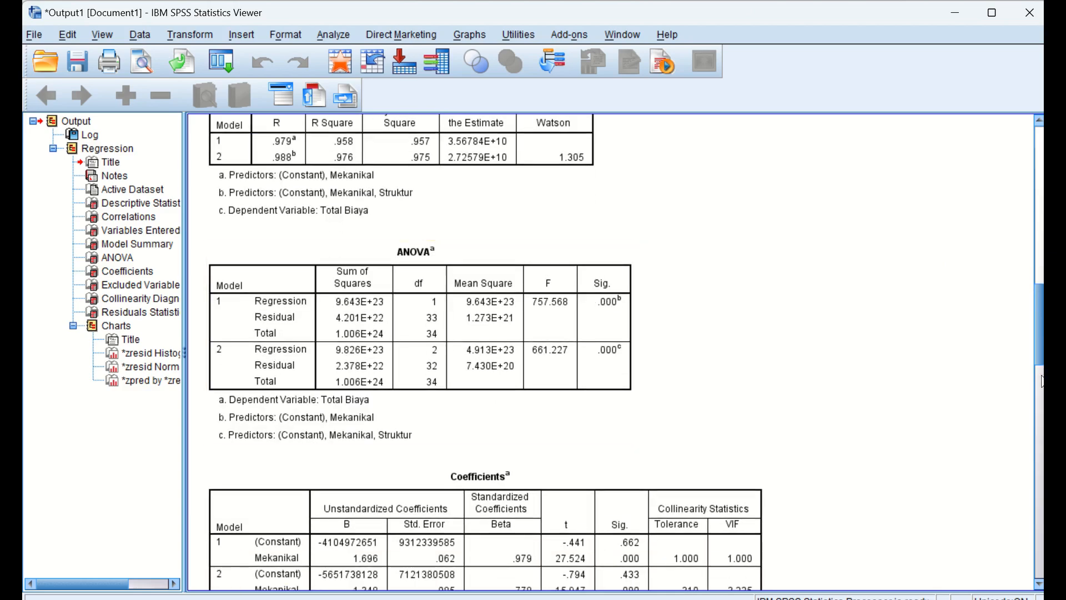
{"action": "scroll", "coordinate": [1041, 386], "scroll_direction": "down", "scroll_amount": 6}
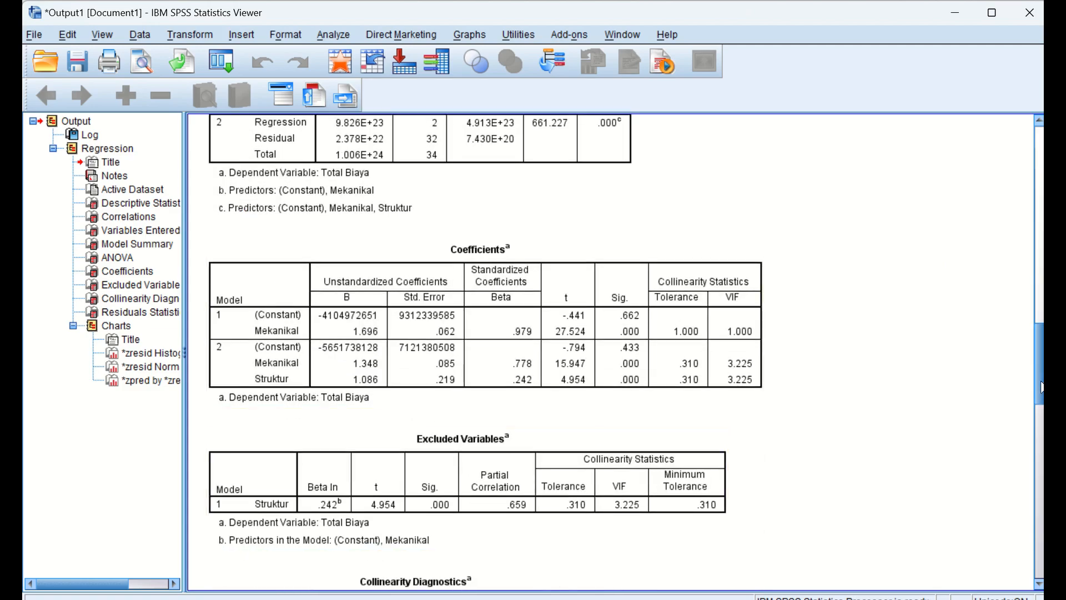
{"action": "scroll", "coordinate": [673, 393], "scroll_direction": "down", "scroll_amount": 9}
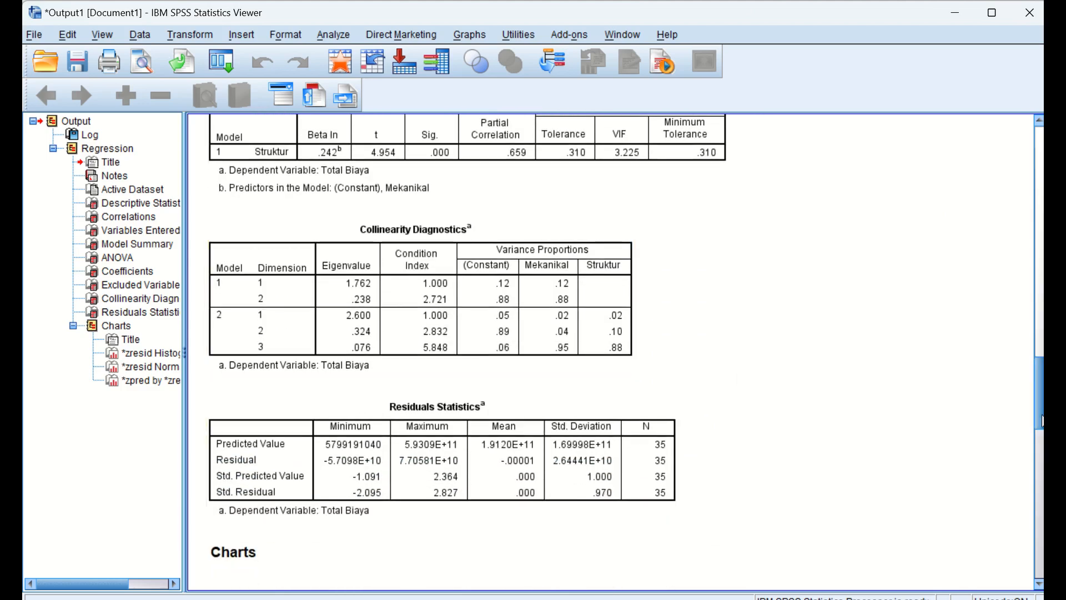
{"action": "left_click_drag", "start_coordinate": [1040, 385], "coordinate": [1040, 486]}
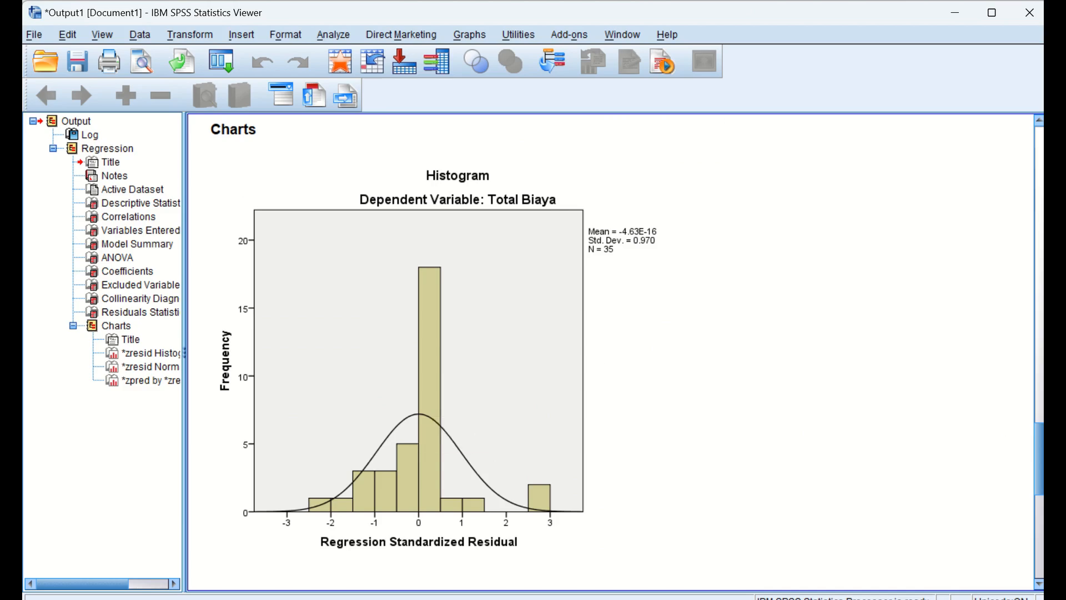
{"action": "left_click_drag", "start_coordinate": [1042, 469], "coordinate": [1043, 535]}
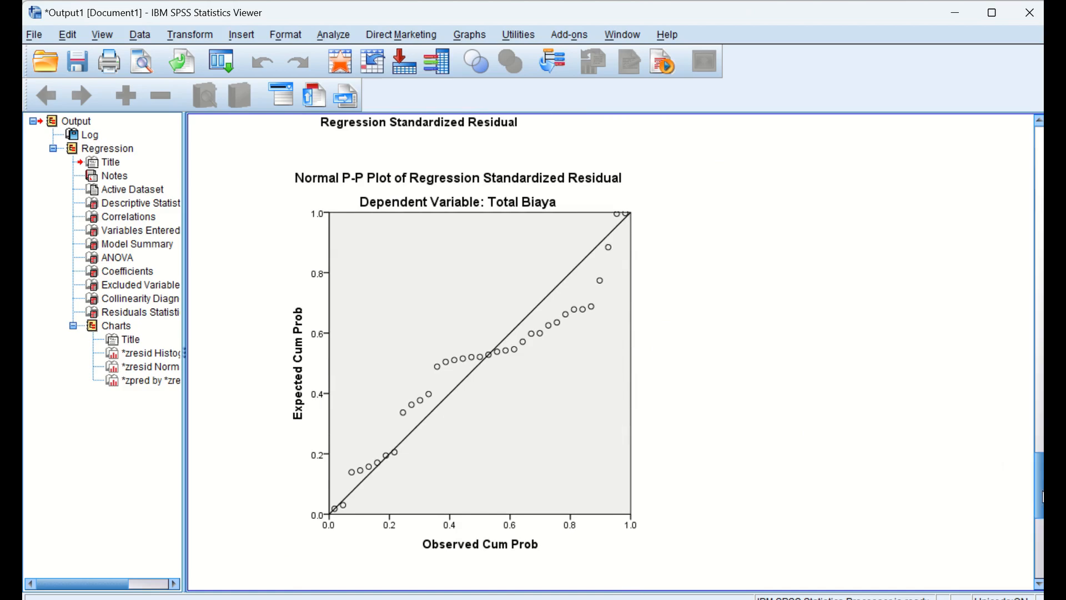
{"action": "left_click_drag", "start_coordinate": [1042, 497], "coordinate": [1023, 166]}
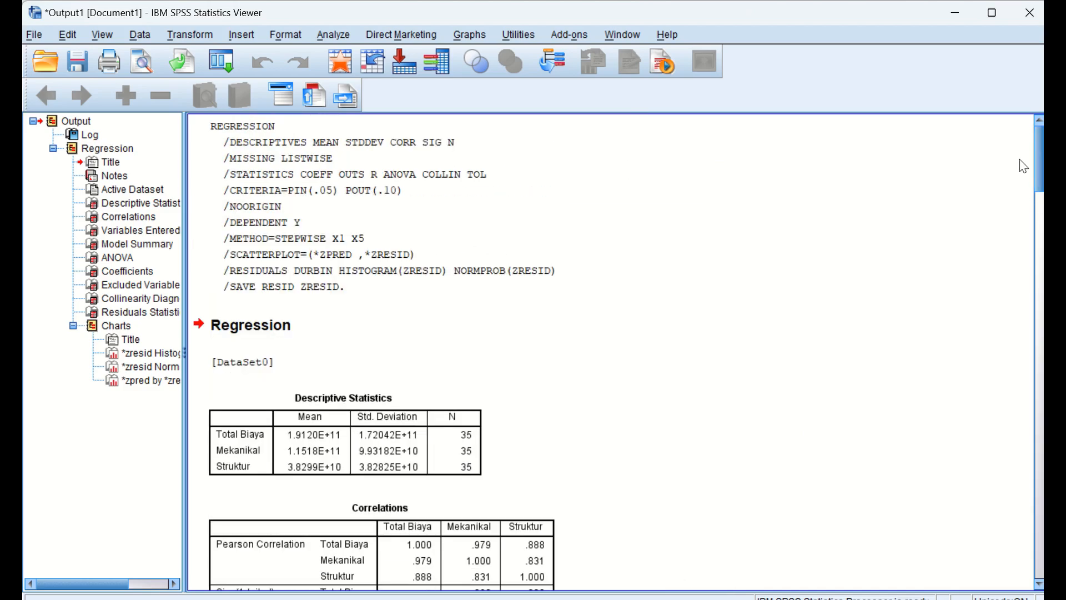
{"action": "key", "text": "super+Left"}
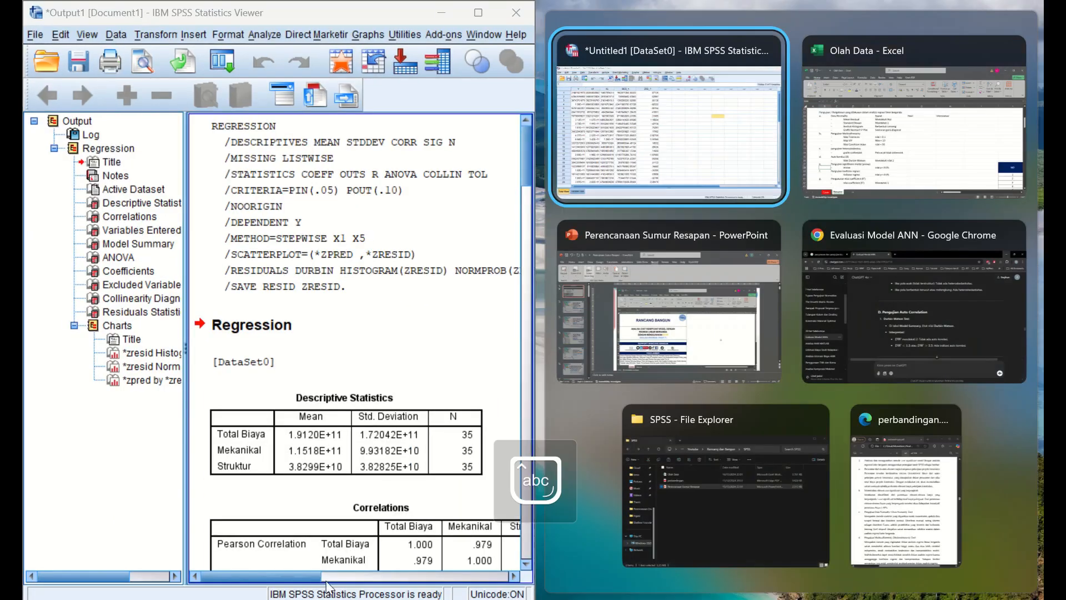
{"action": "key", "text": "Return"}
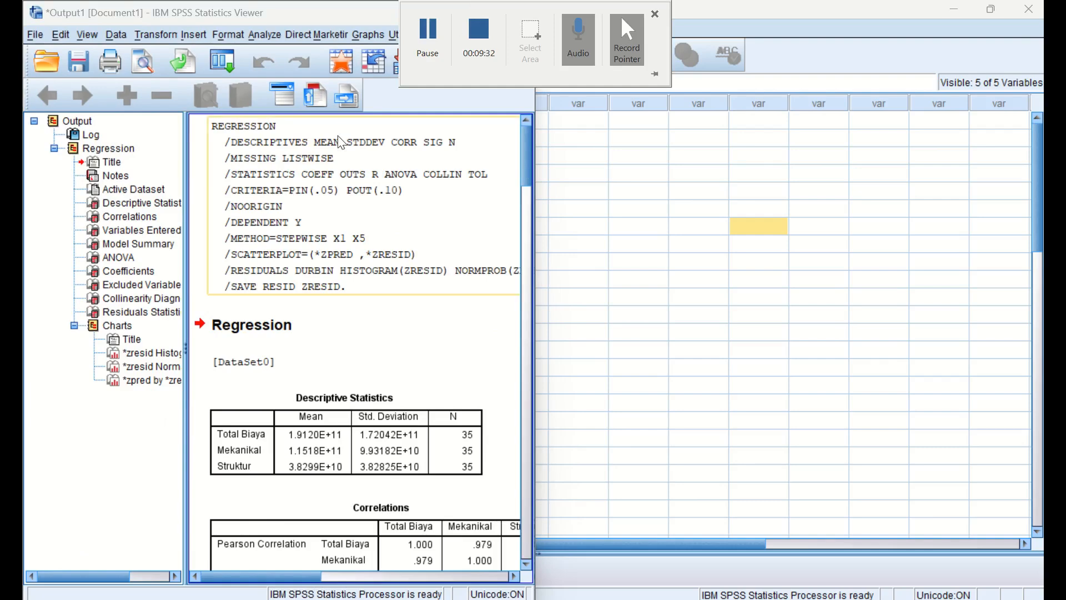
{"action": "double_click", "coordinate": [471, 11]}
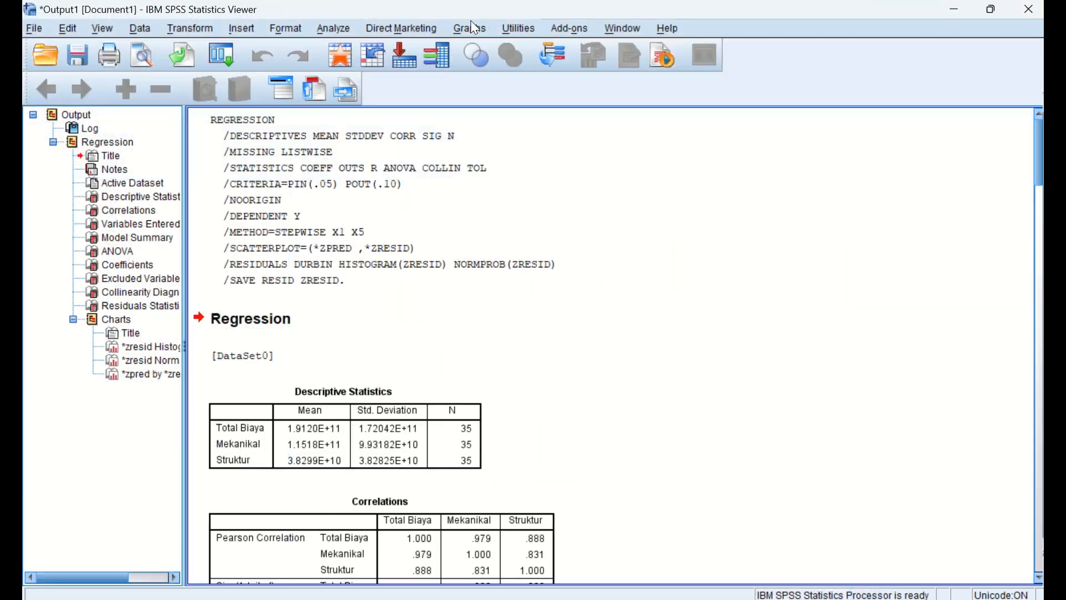
- Print all visible output with Microsoft Print to PDF, saving it as "hasil output" in the SPSS folder under Rancang dan Bangun
{"action": "left_click", "coordinate": [122, 52]}
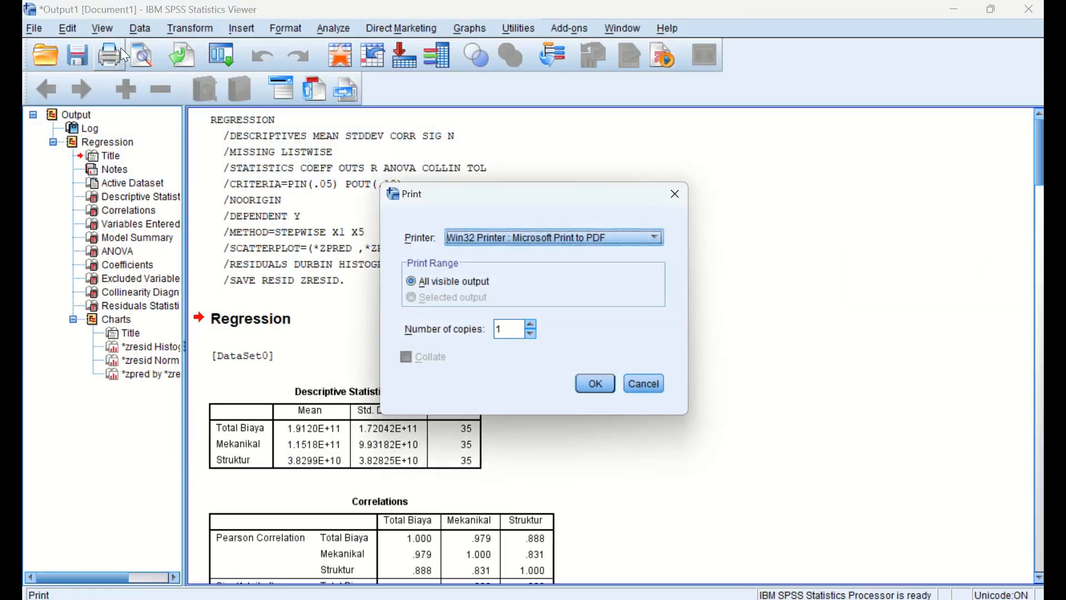
{"action": "left_click", "coordinate": [599, 387]}
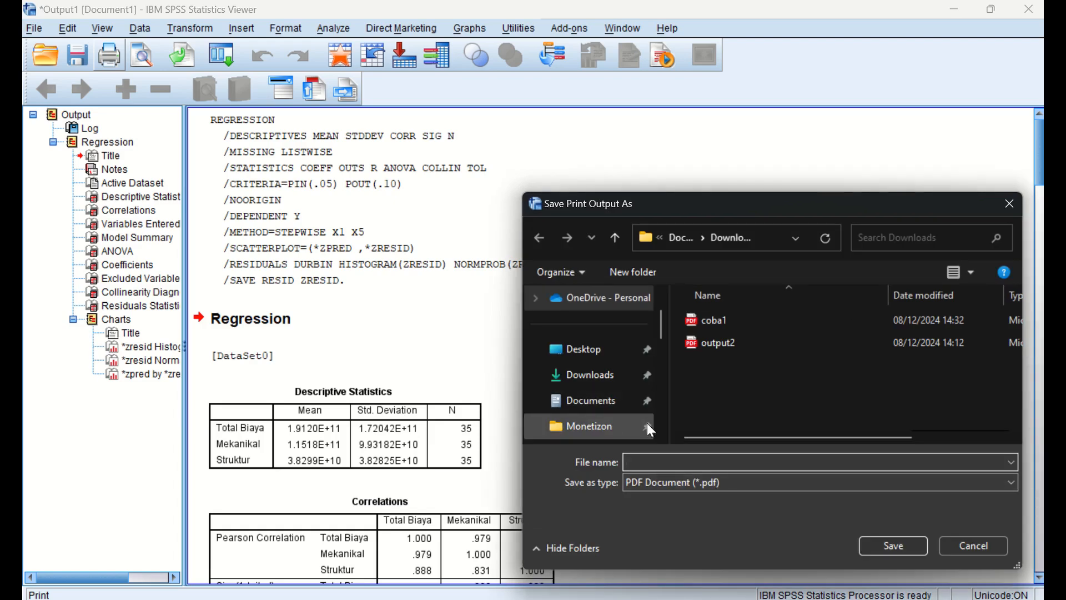
{"action": "scroll", "coordinate": [666, 400], "scroll_direction": "down", "scroll_amount": 5}
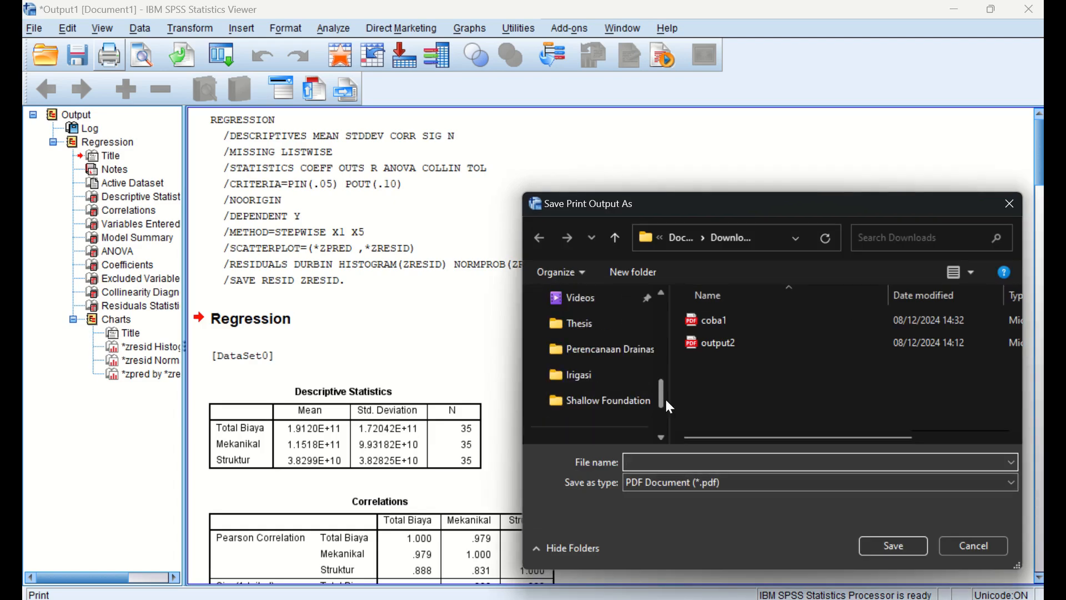
{"action": "left_click", "coordinate": [625, 333]}
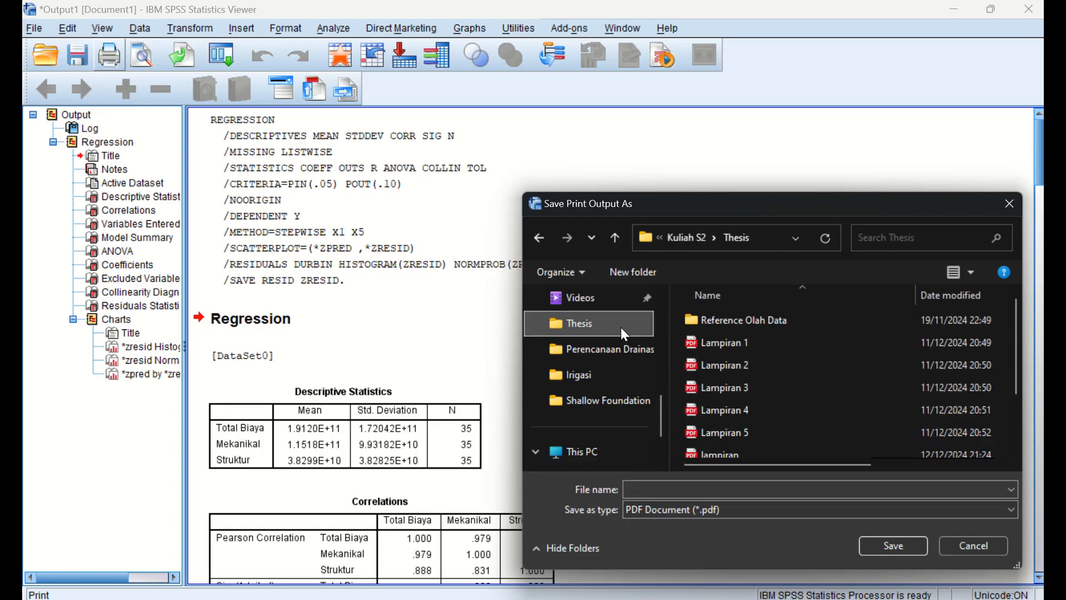
{"action": "left_click", "coordinate": [619, 361]}
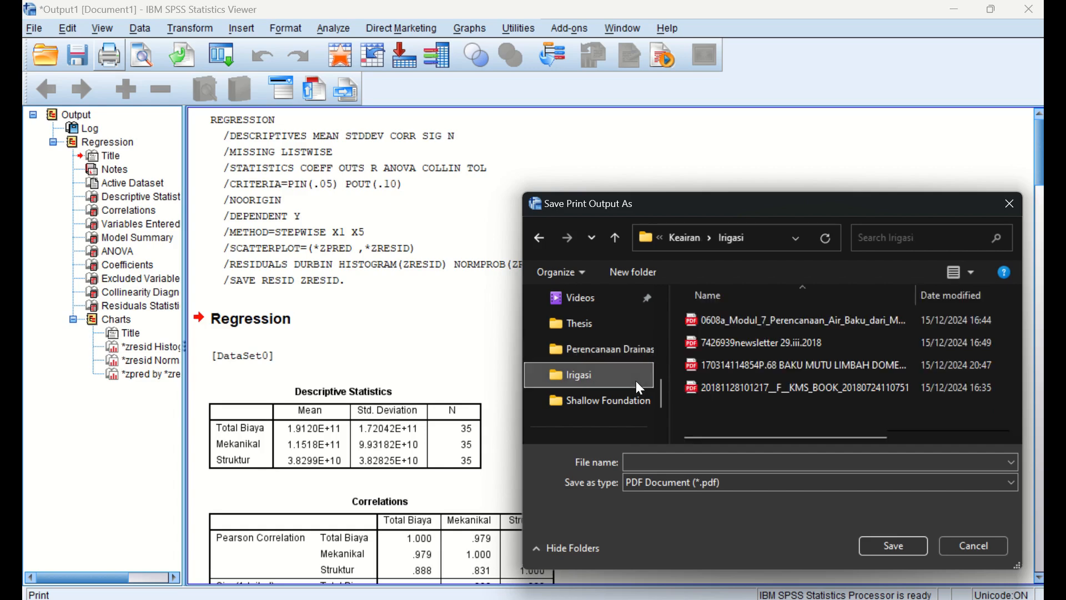
{"action": "left_click", "coordinate": [684, 238]}
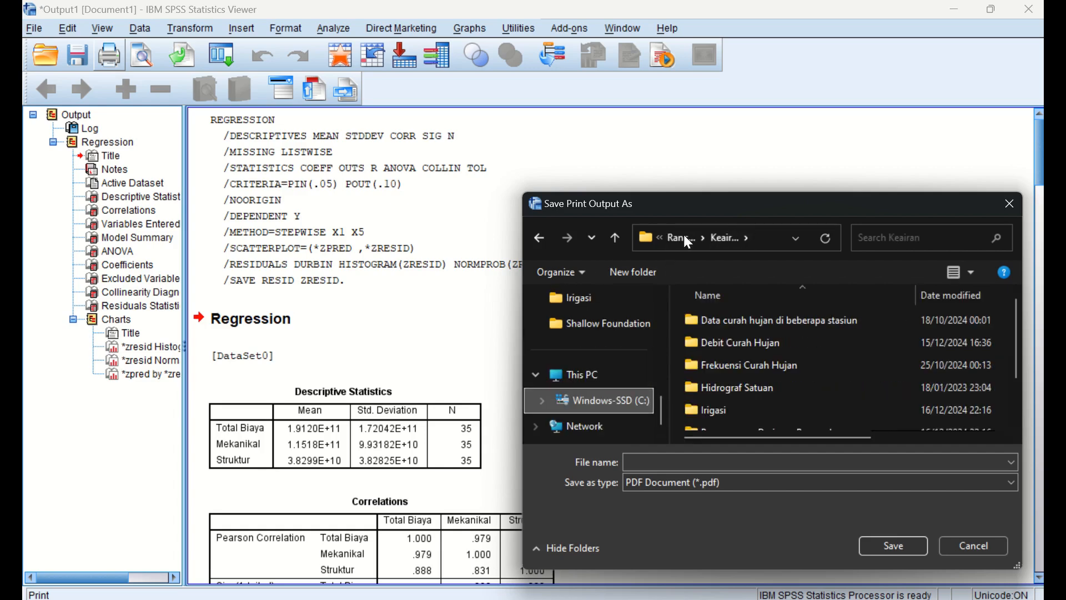
{"action": "left_click", "coordinate": [686, 239]}
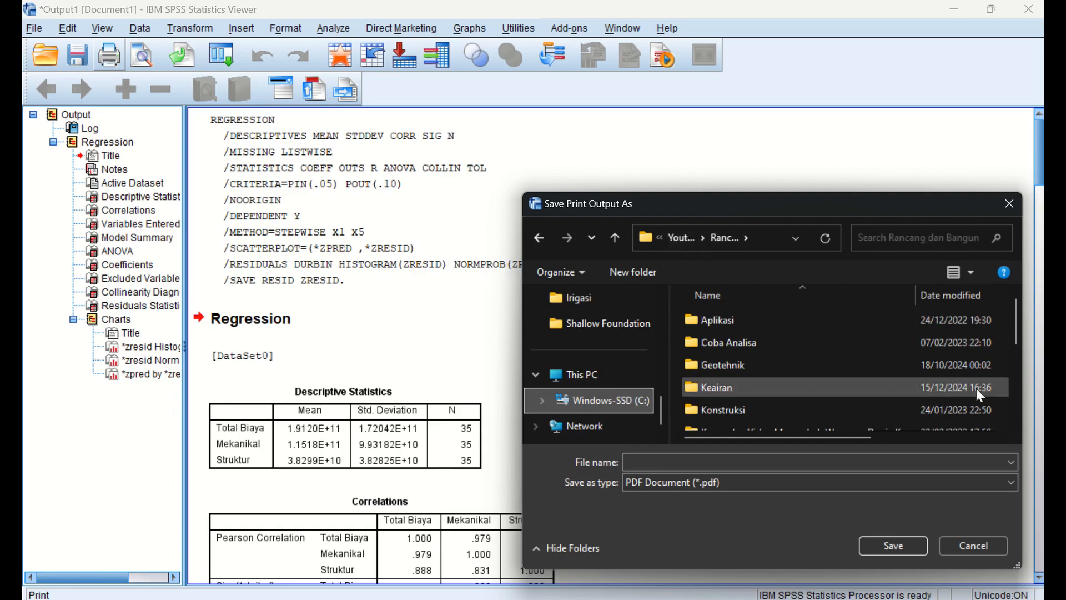
{"action": "scroll", "coordinate": [951, 401], "scroll_direction": "down", "scroll_amount": 3}
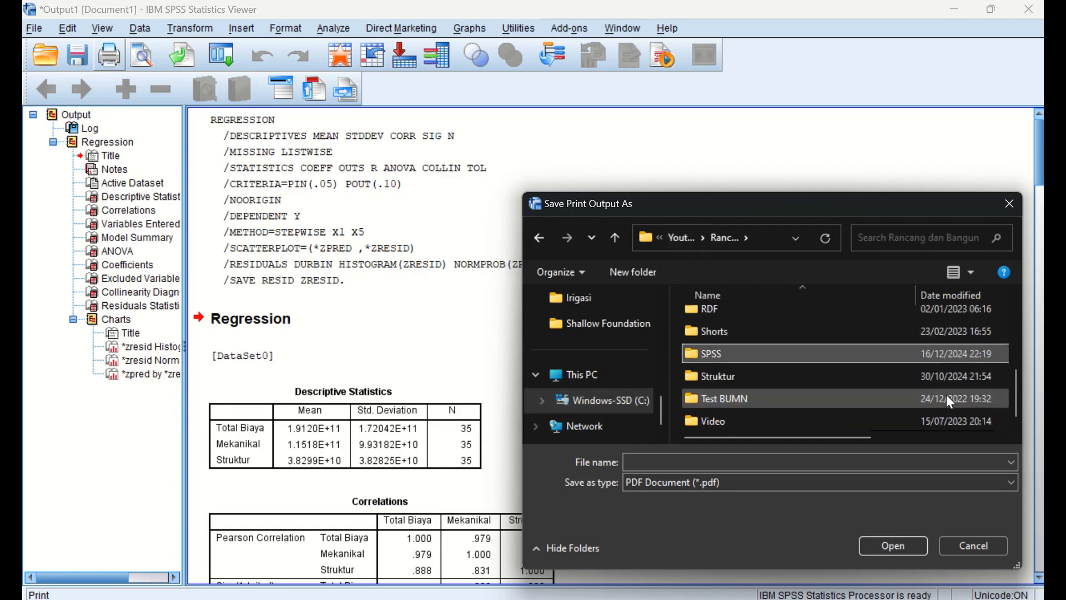
{"action": "double_click", "coordinate": [778, 353]}
{"action": "left_click", "coordinate": [736, 462]}
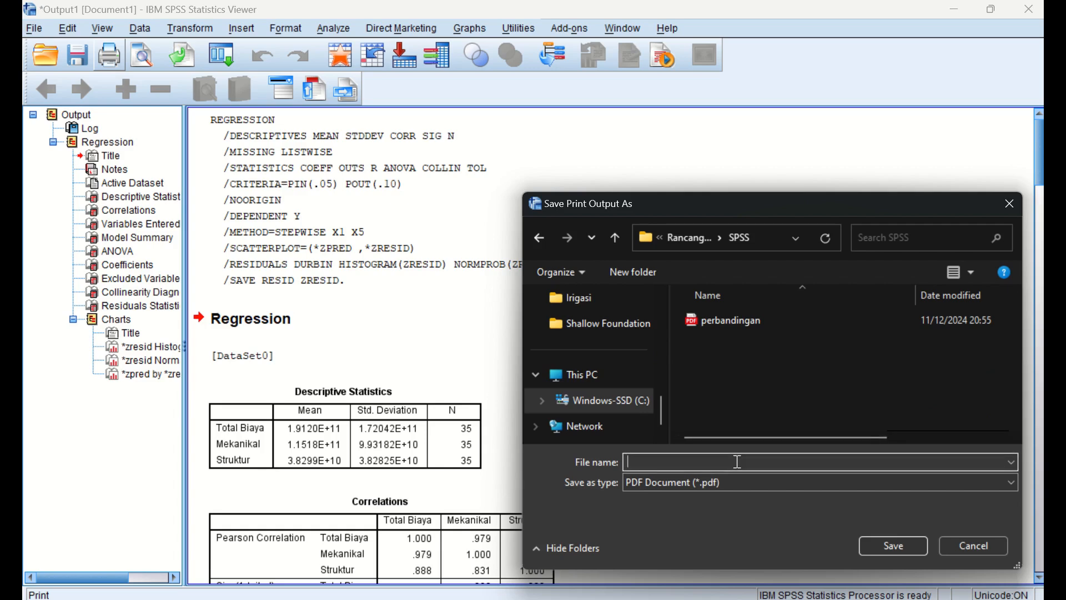
{"action": "type", "text": "hasil output"}
{"action": "key", "text": "Return"}
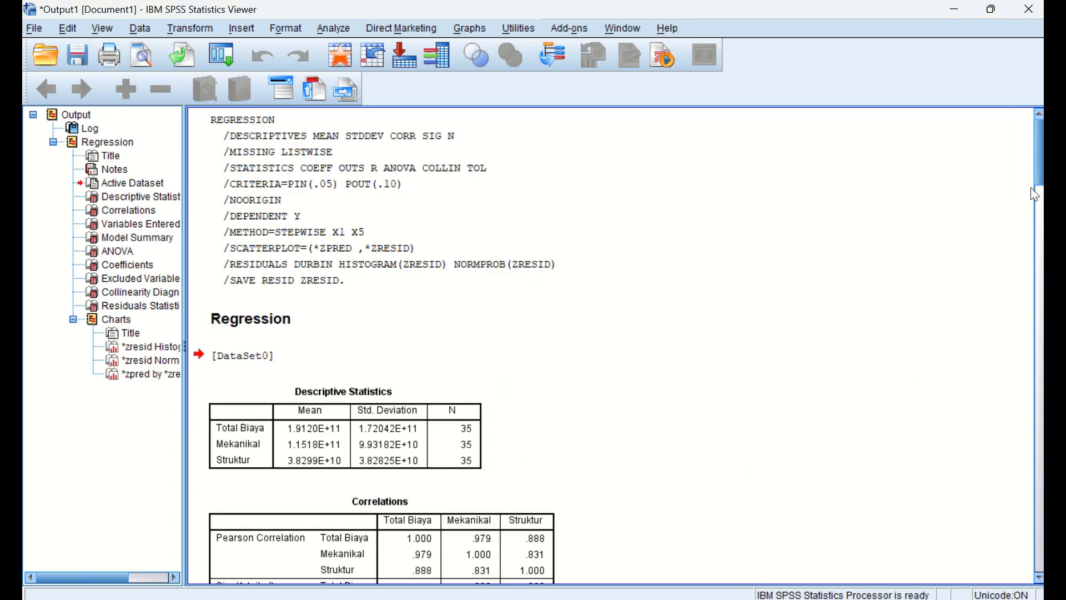
{"action": "left_click", "coordinate": [1039, 257]}
{"action": "left_click_drag", "start_coordinate": [1038, 250], "coordinate": [1041, 223]}
{"action": "key", "text": "super+Left"}
{"action": "left_click", "coordinate": [578, 418]}
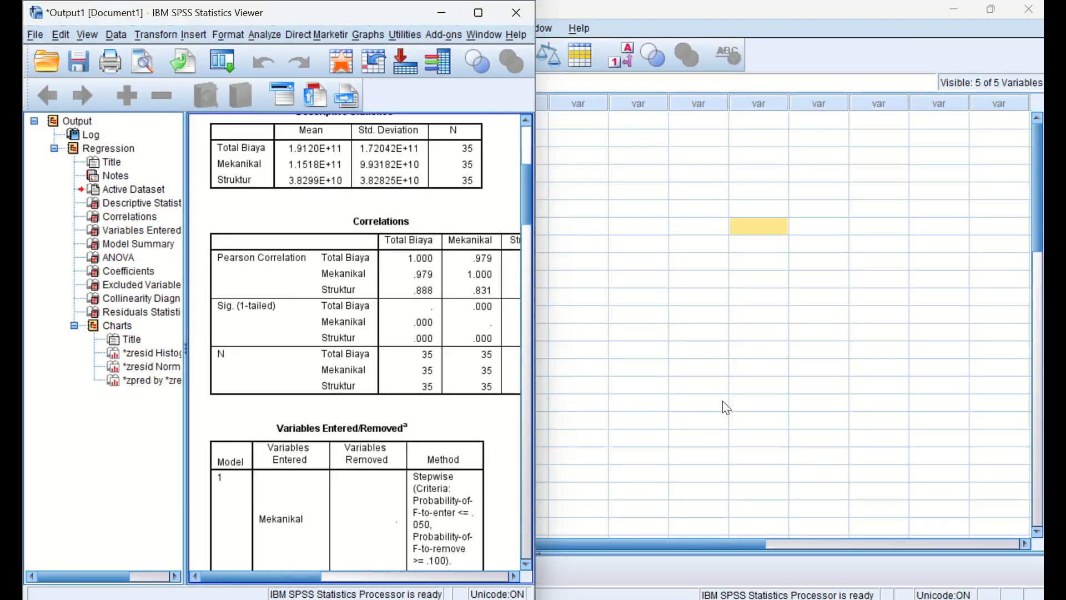
- Bring up the Olah Data workbook in Excel, then open the "hasil output" PDF from the SPSS folder in File Explorer
{"action": "left_click", "coordinate": [663, 598]}
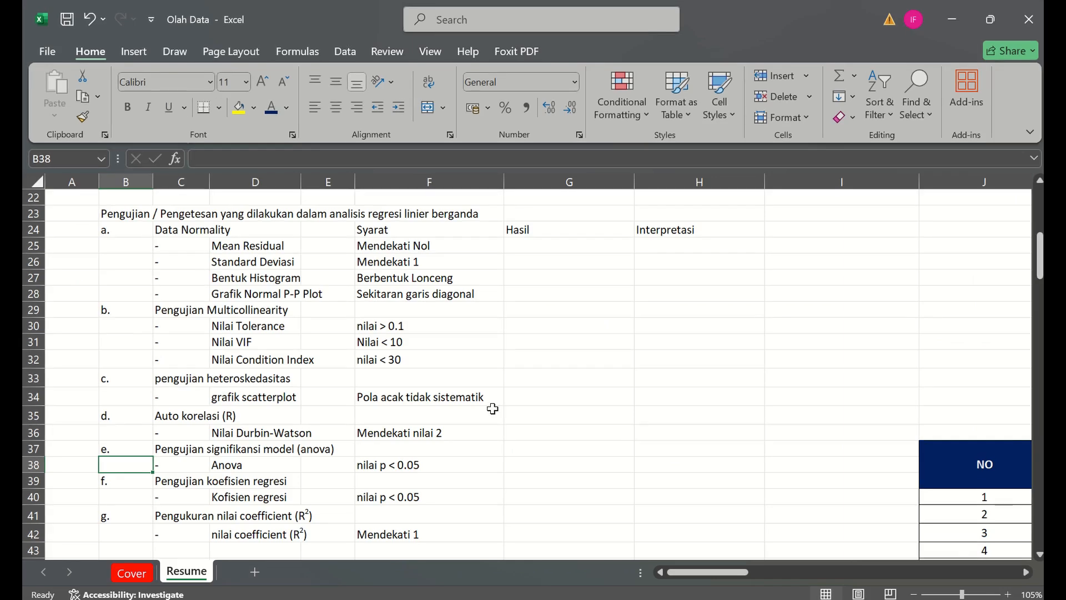
{"action": "key", "text": "super"}
{"action": "key", "text": "super"}
{"action": "left_click", "coordinate": [493, 599]}
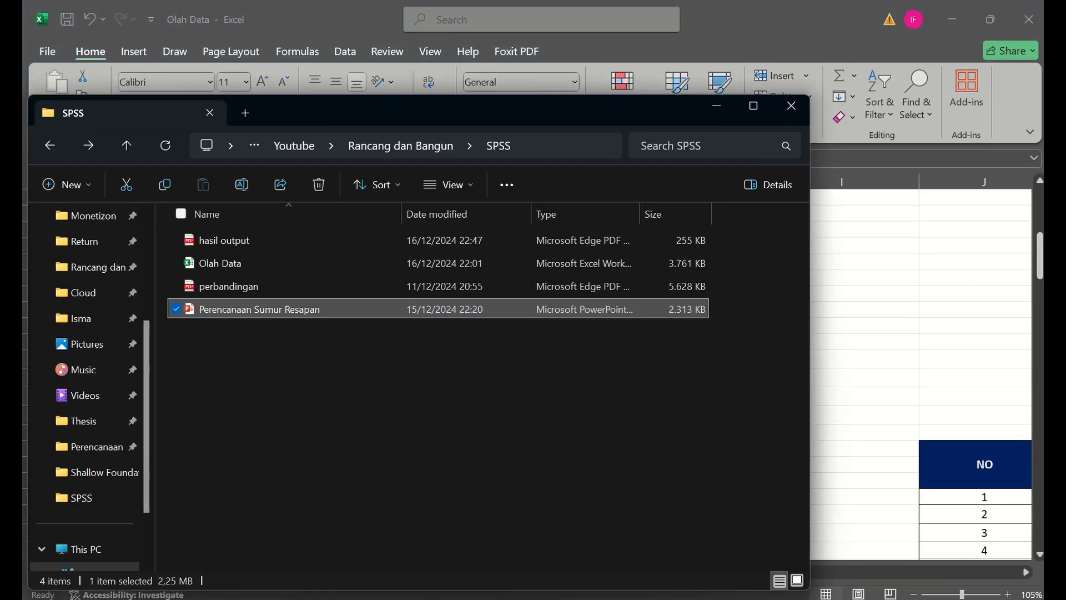
{"action": "double_click", "coordinate": [289, 248]}
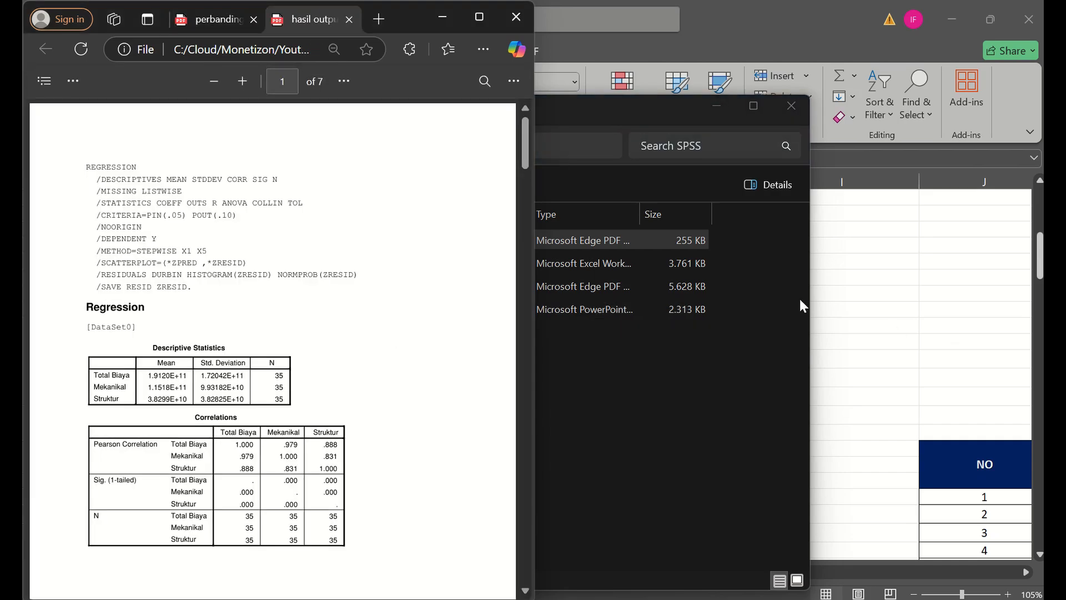
- Arrange the Olah Data workbook side by side with the "hasil output" PDF, with the full test criteria list in view
{"action": "left_click", "coordinate": [893, 327]}
{"action": "key", "text": "super+Right"}
{"action": "key", "text": "Return"}
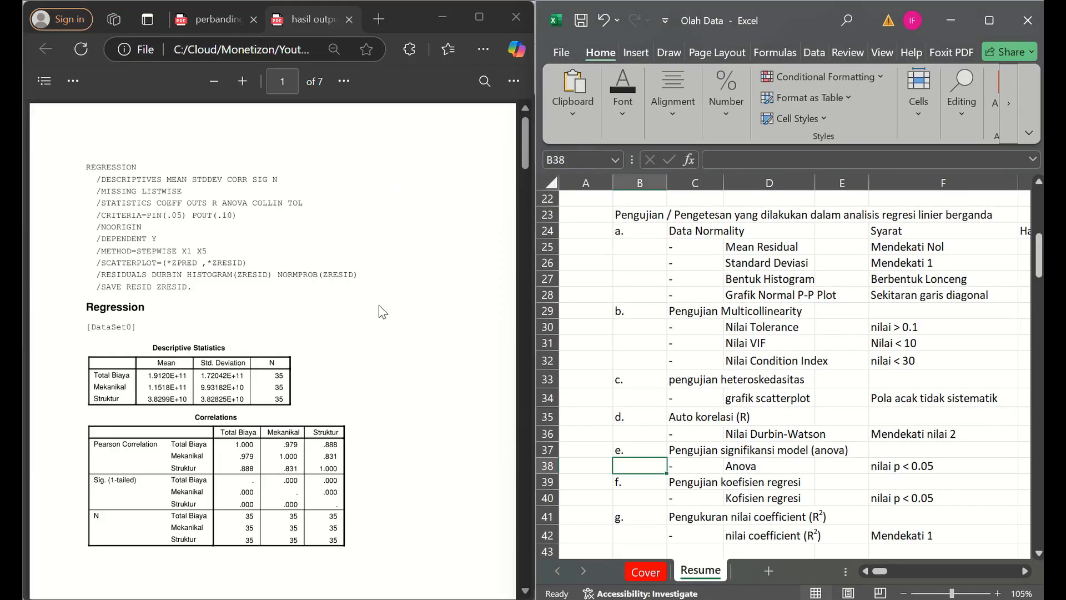
{"action": "left_click", "coordinate": [841, 300]}
{"action": "scroll", "coordinate": [753, 307], "scroll_direction": "down", "scroll_amount": 2}
{"action": "scroll", "coordinate": [753, 306], "scroll_direction": "down", "scroll_amount": 2}
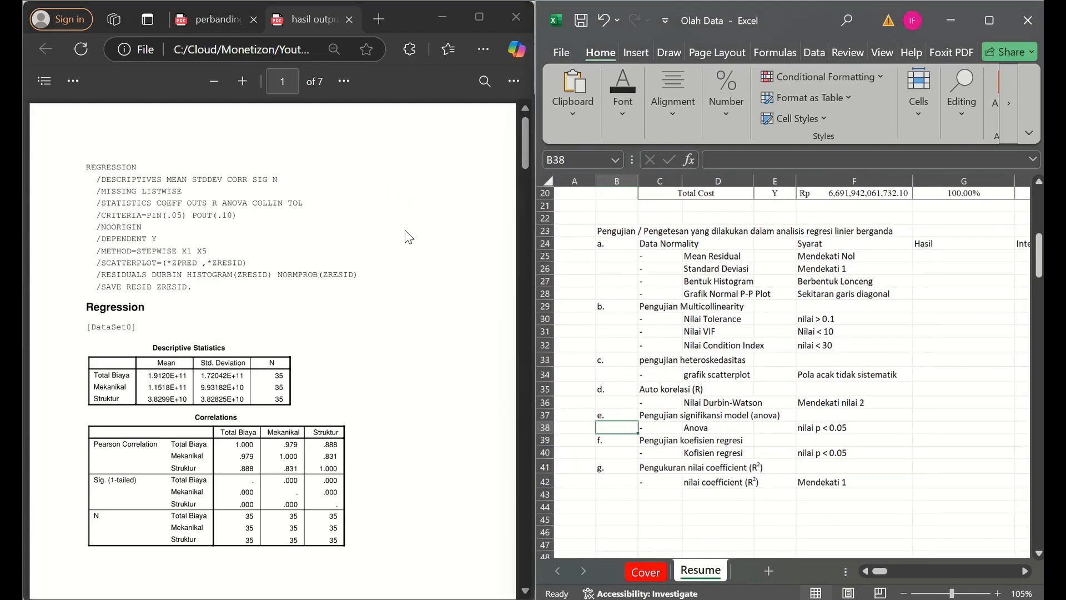
- Examine the standardized residual histogram in the "hasil output" PDF, including its mean and standard deviation, against the normality criteria in Excel
{"action": "left_click", "coordinate": [521, 225]}
{"action": "left_click_drag", "start_coordinate": [520, 225], "coordinate": [524, 393]}
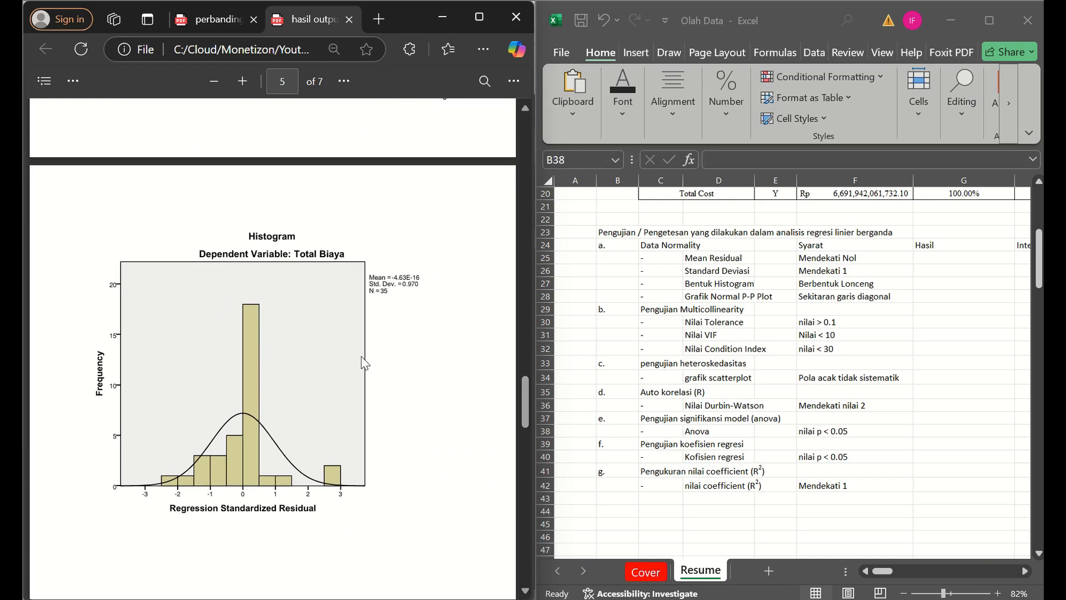
{"action": "scroll", "coordinate": [368, 362], "scroll_direction": "up", "scroll_amount": 1, "text": "ctrl"}
{"action": "scroll", "coordinate": [401, 330], "scroll_direction": "up", "scroll_amount": 1, "text": "ctrl"}
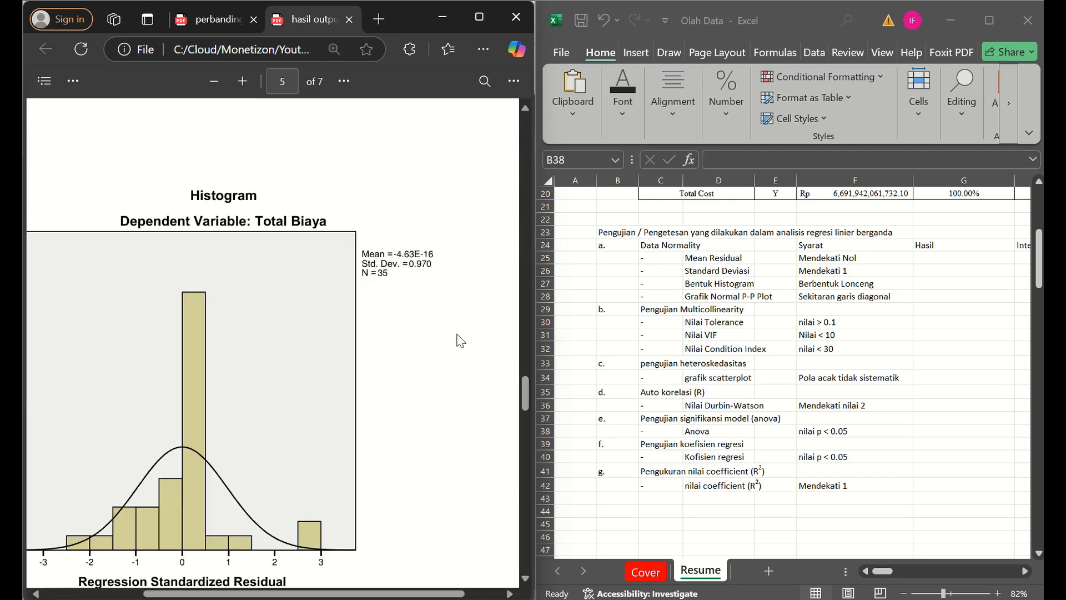
{"action": "scroll", "coordinate": [430, 311], "scroll_direction": "up", "scroll_amount": 1, "text": "ctrl"}
{"action": "scroll", "coordinate": [430, 311], "scroll_direction": "down", "scroll_amount": 2, "text": "ctrl"}
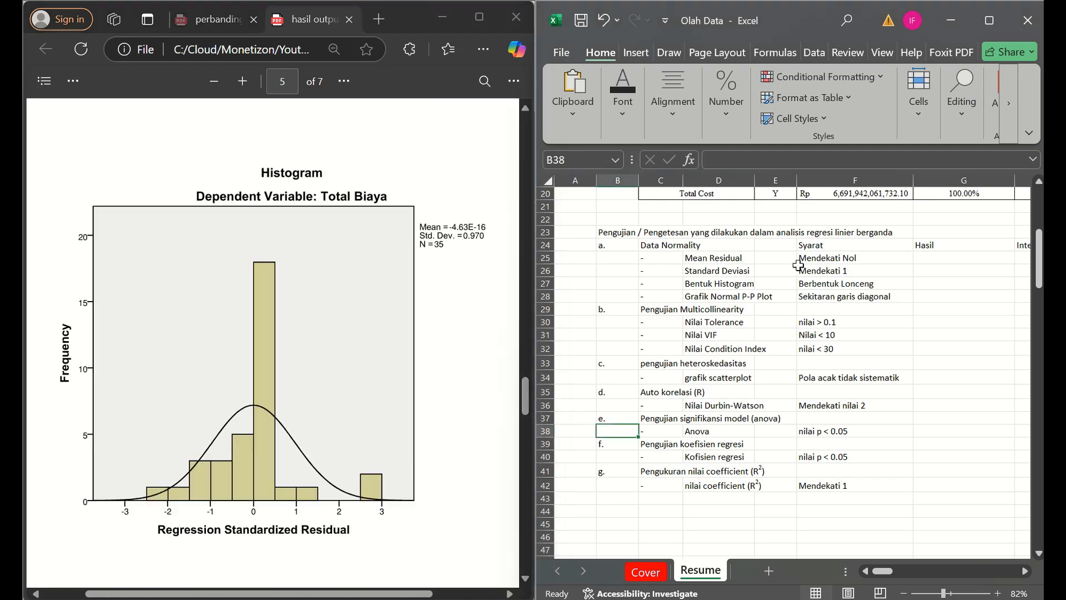
- Enter the formula =10^-16 as the Hasil value for Mean Residual in cell G25
{"action": "left_click", "coordinate": [731, 259]}
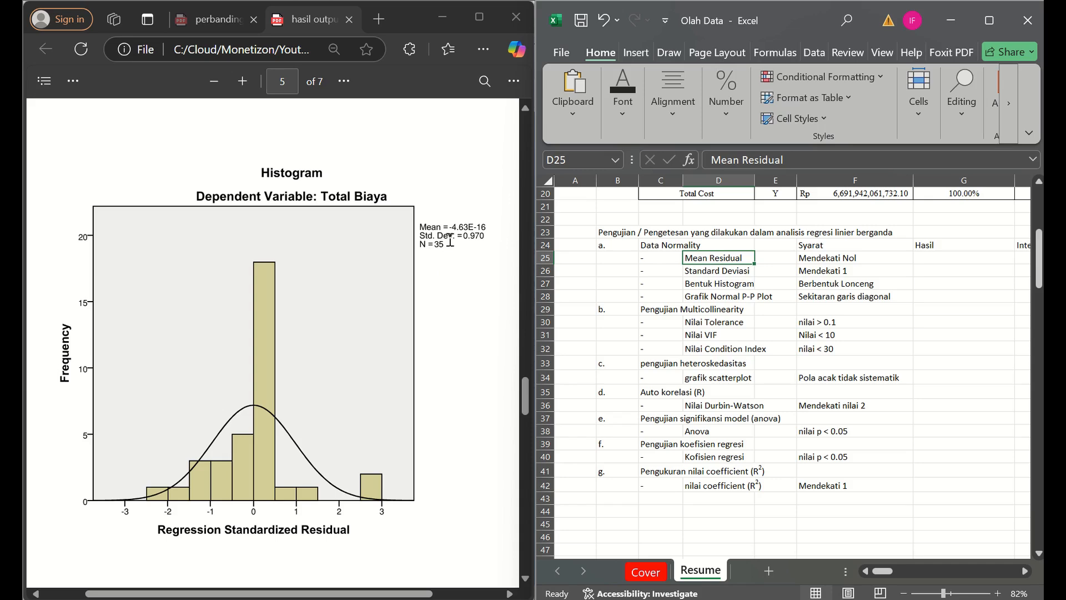
{"action": "left_click", "coordinate": [883, 269]}
{"action": "key", "text": "Up"}
{"action": "key", "text": "Right"}
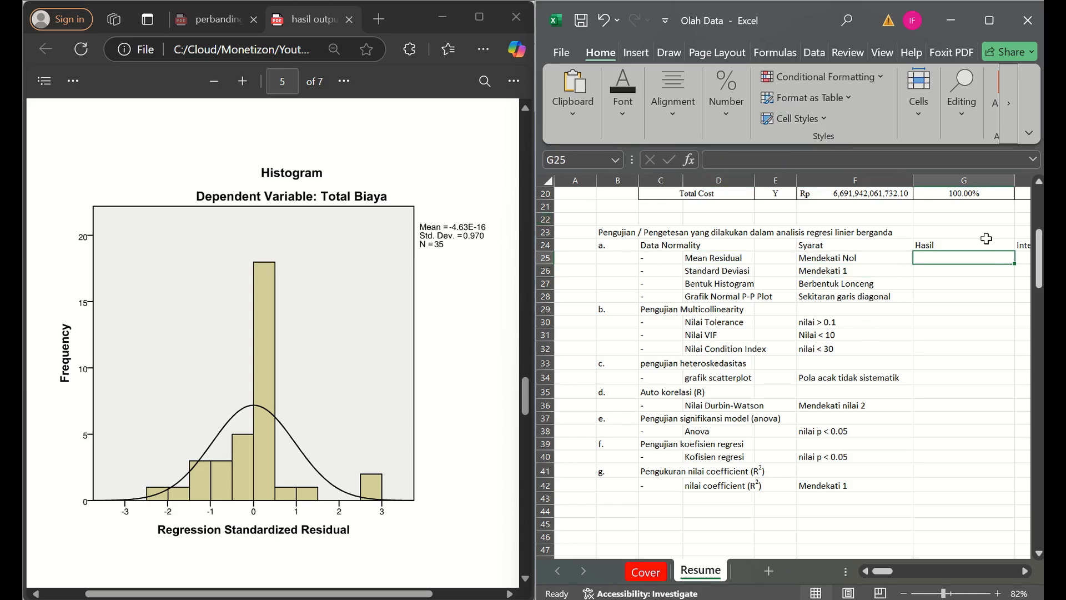
{"action": "type", "text": "0"}
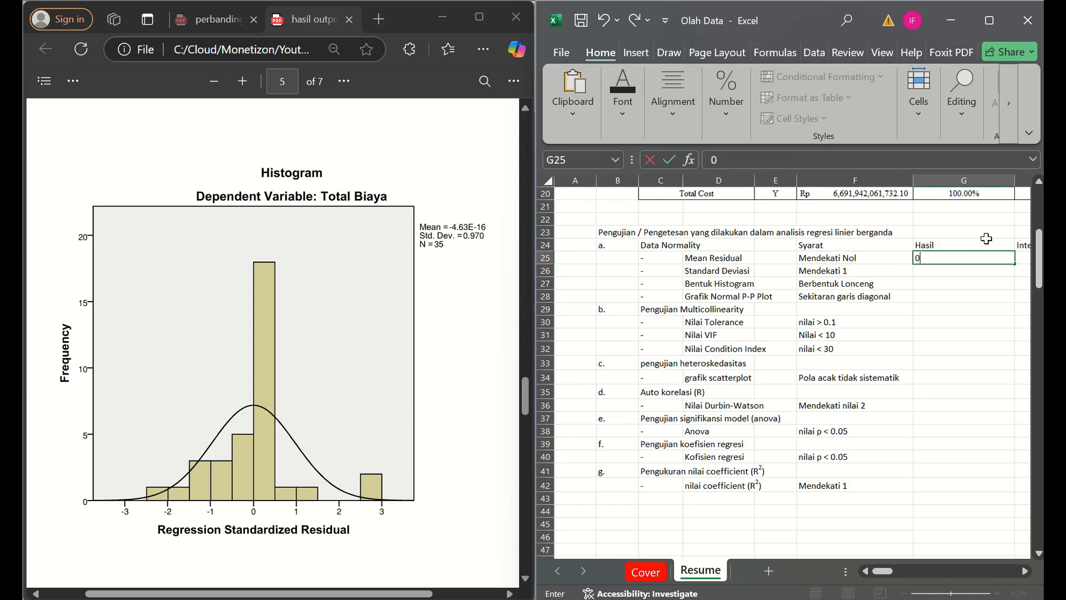
{"action": "key", "text": "BackSpace"}
{"action": "type", "text": "=10^016"}
{"action": "key", "text": "BackSpace"}
{"action": "key", "text": "BackSpace"}
{"action": "type", "text": "-16"}
{"action": "key", "text": "Return"}
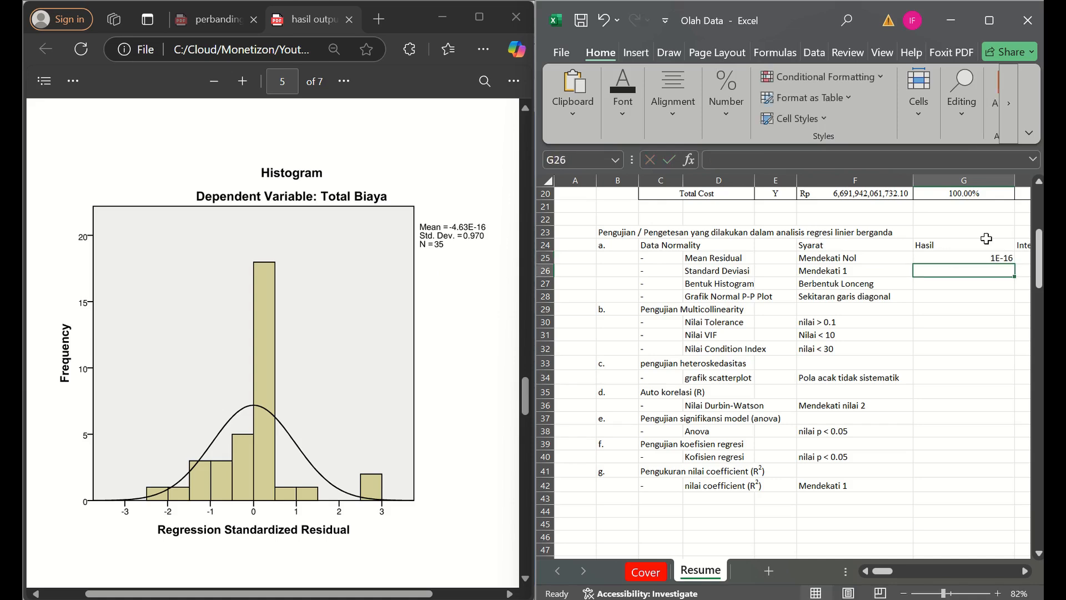
- Format the Mean Residual result in G25 as Number with five decimal places
{"action": "key", "text": "Up"}
{"action": "left_click", "coordinate": [734, 116]}
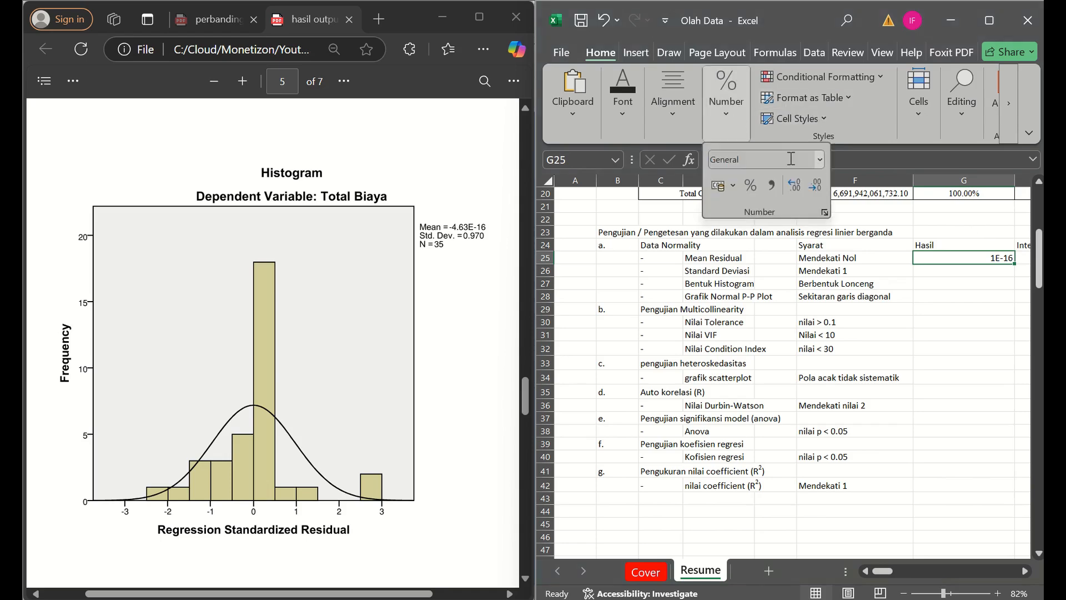
{"action": "left_click", "coordinate": [793, 189]}
{"action": "left_click", "coordinate": [793, 190]}
{"action": "left_click", "coordinate": [819, 162]}
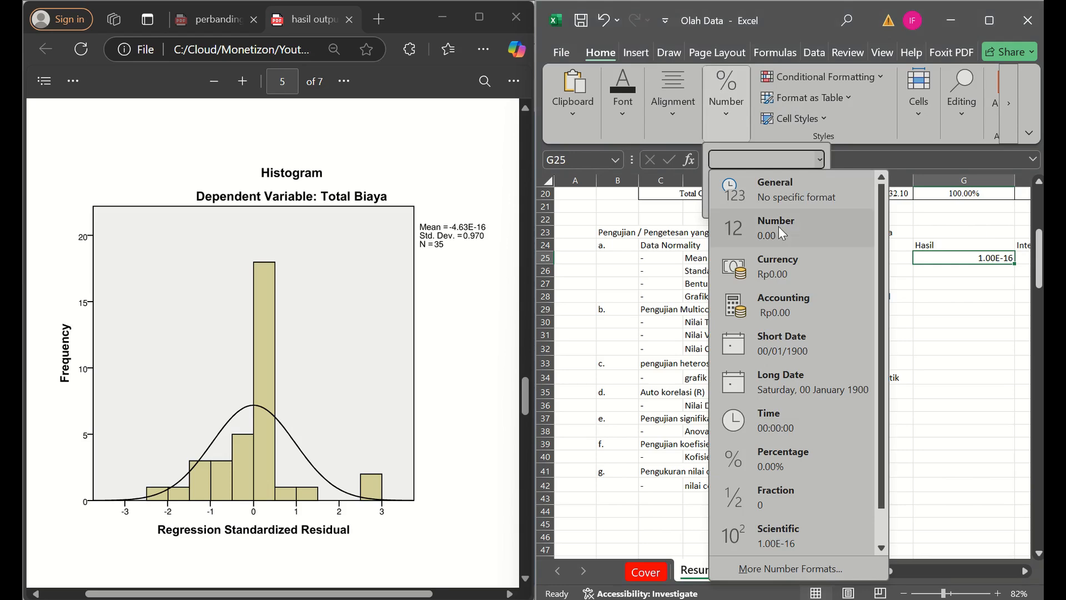
{"action": "left_click", "coordinate": [779, 225]}
{"action": "left_click", "coordinate": [801, 182]}
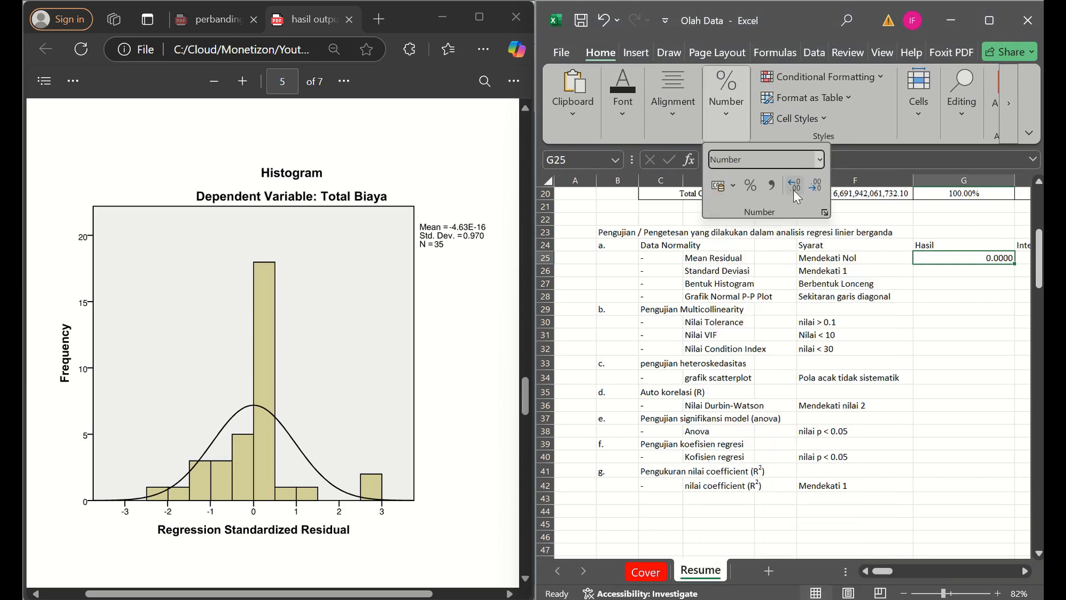
{"action": "left_click", "coordinate": [801, 182]}
{"action": "left_click", "coordinate": [801, 182]}
- Enter 0.97 as the Hasil value for Standard Deviasi in cell G26
{"action": "left_click", "coordinate": [920, 282]}
{"action": "key", "text": "Up"}
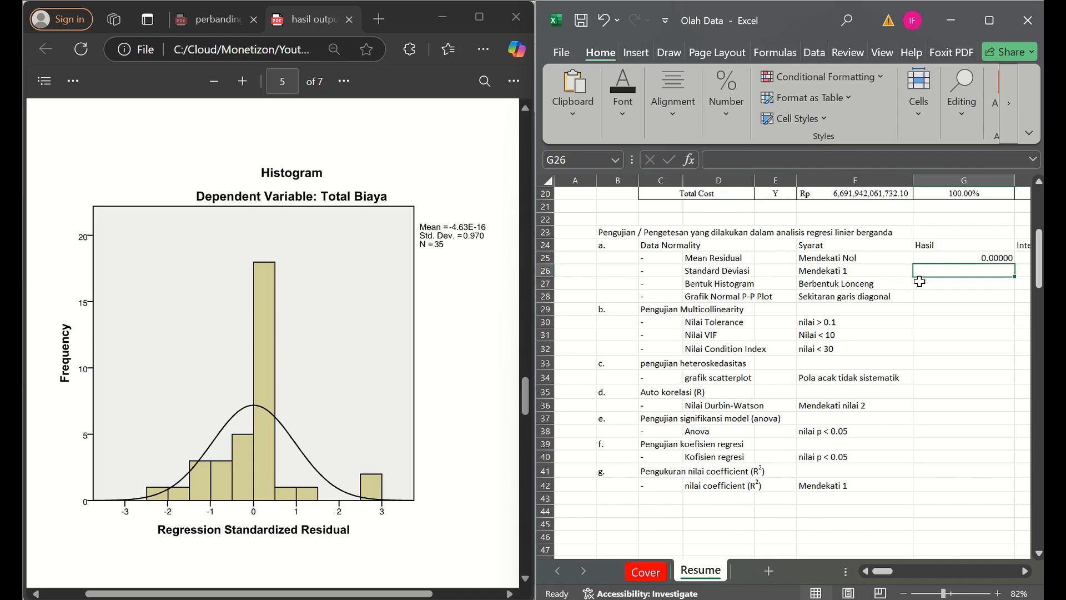
{"action": "type", "text": "0,97"}
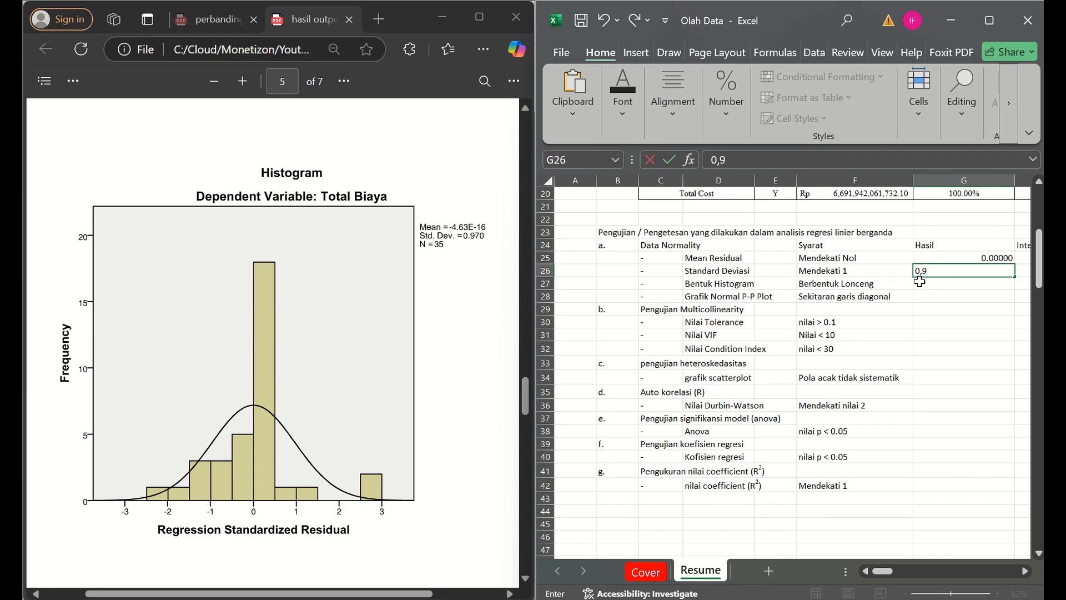
{"action": "key", "text": "BackSpace"}
{"action": "key", "text": "BackSpace"}
{"action": "type", "text": ".97"}
{"action": "key", "text": "Return"}
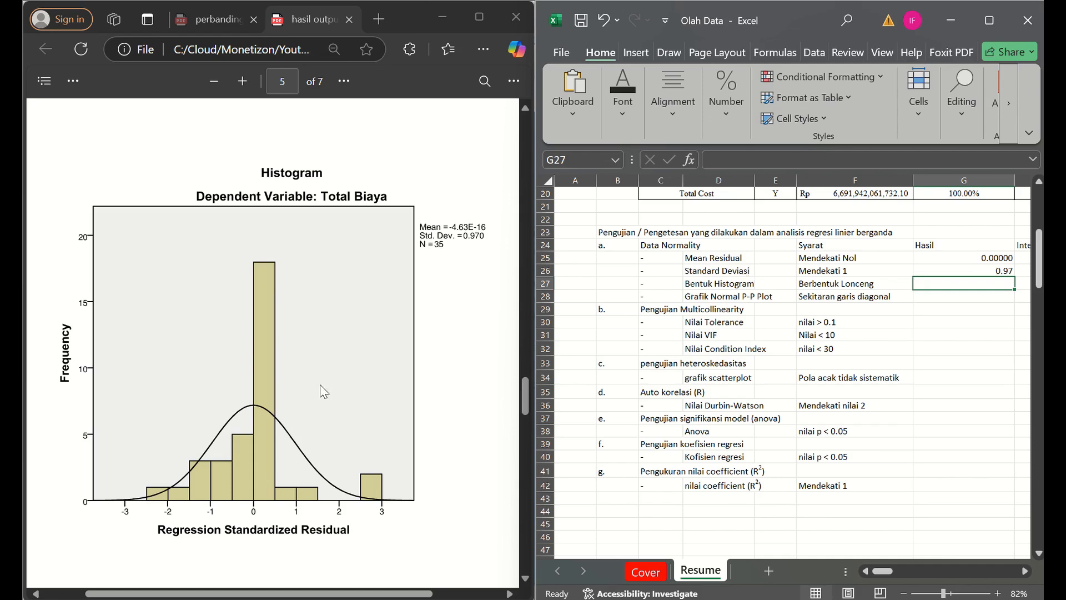
- View the PDF histogram's curve and sketch three example curves in black ink around the lower rows of the criteria list
{"action": "left_click", "coordinate": [184, 477]}
{"action": "scroll", "coordinate": [184, 477], "scroll_direction": "down", "scroll_amount": 1}
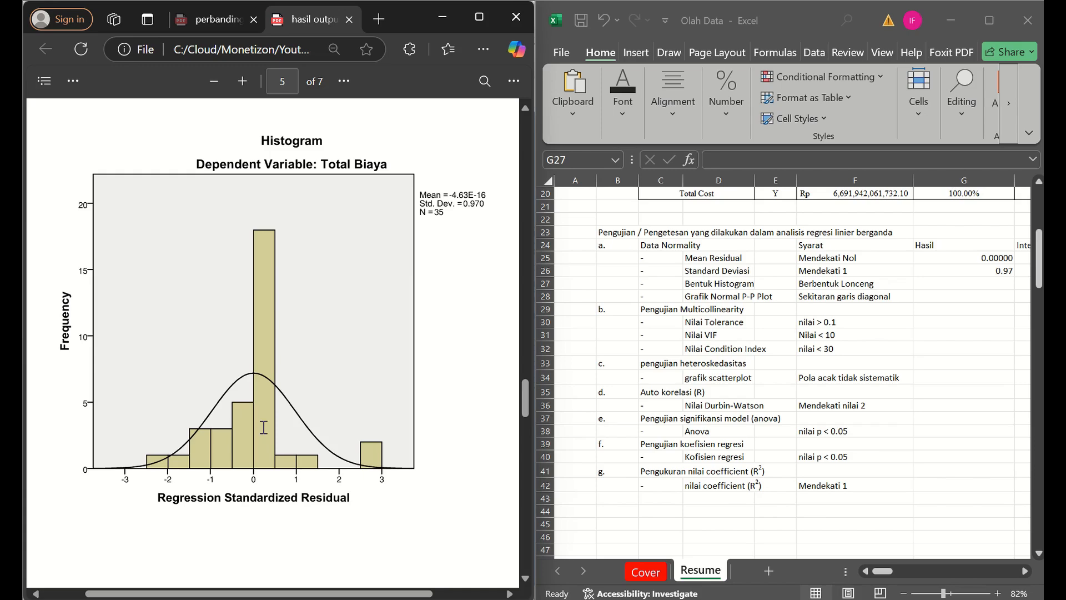
{"action": "scroll", "coordinate": [263, 427], "scroll_direction": "right", "scroll_amount": 2}
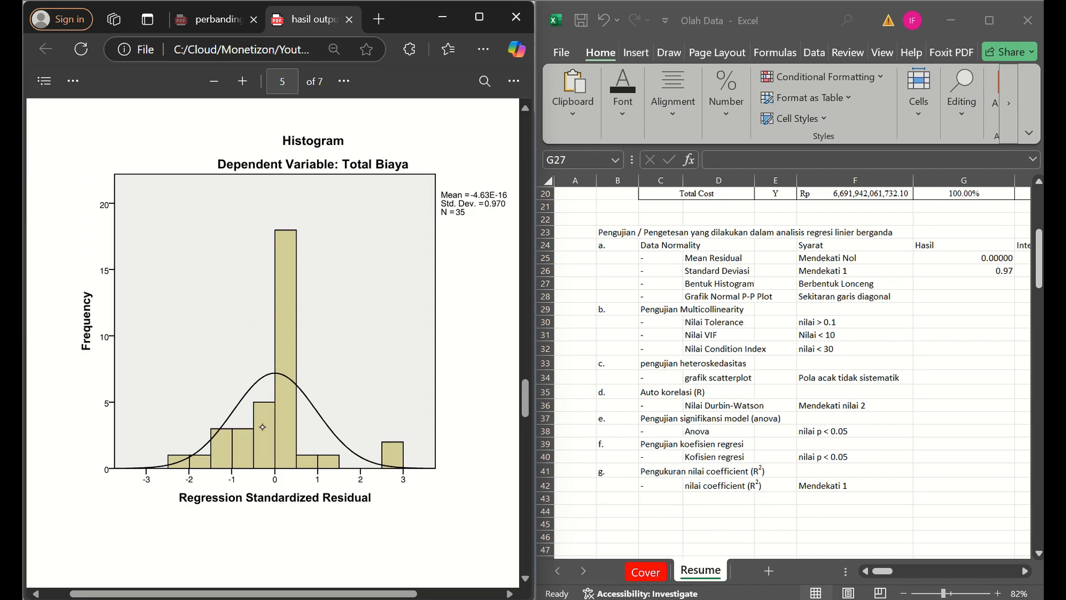
{"action": "left_click", "coordinate": [616, 525]}
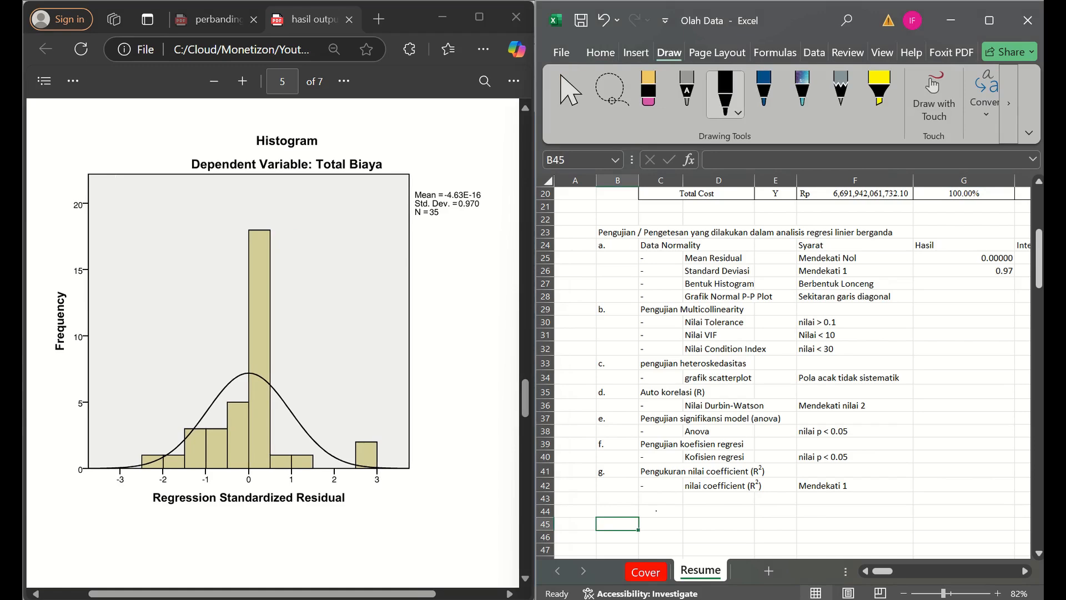
{"action": "mouse_move", "coordinate": [647, 530]}
{"action": "left_mouse_down"}
{"action": "mouse_move", "coordinate": [689, 502]}
{"action": "mouse_move", "coordinate": [774, 530]}
{"action": "left_mouse_up"}
{"action": "left_click_drag", "start_coordinate": [838, 504], "coordinate": [841, 501]}
{"action": "key", "text": "ctrl+z"}
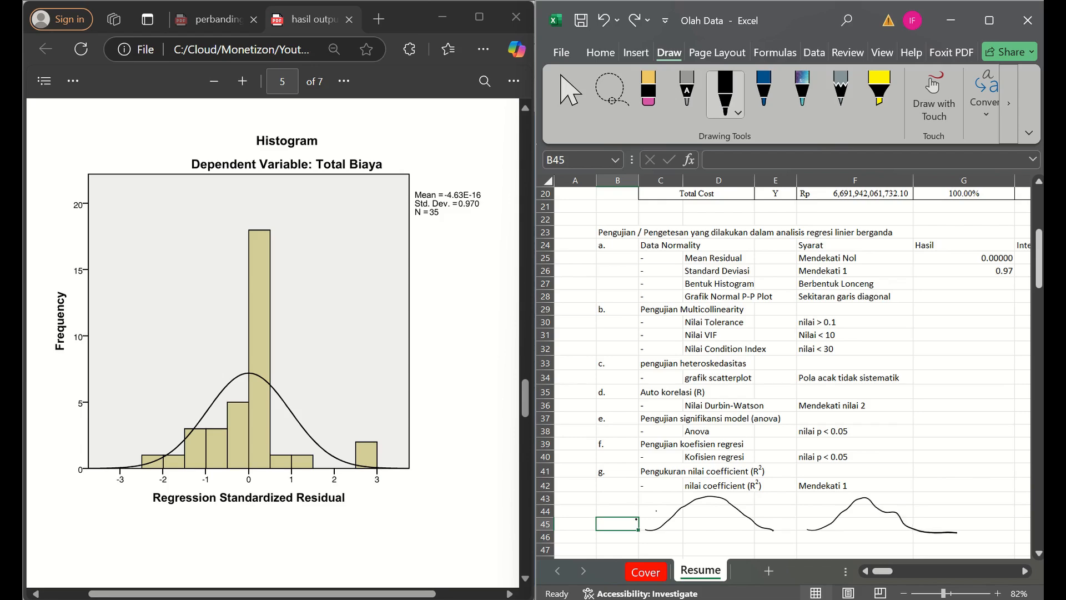
{"action": "left_click_drag", "start_coordinate": [957, 533], "coordinate": [957, 532]}
{"action": "left_click_drag", "start_coordinate": [958, 484], "coordinate": [1001, 515]}
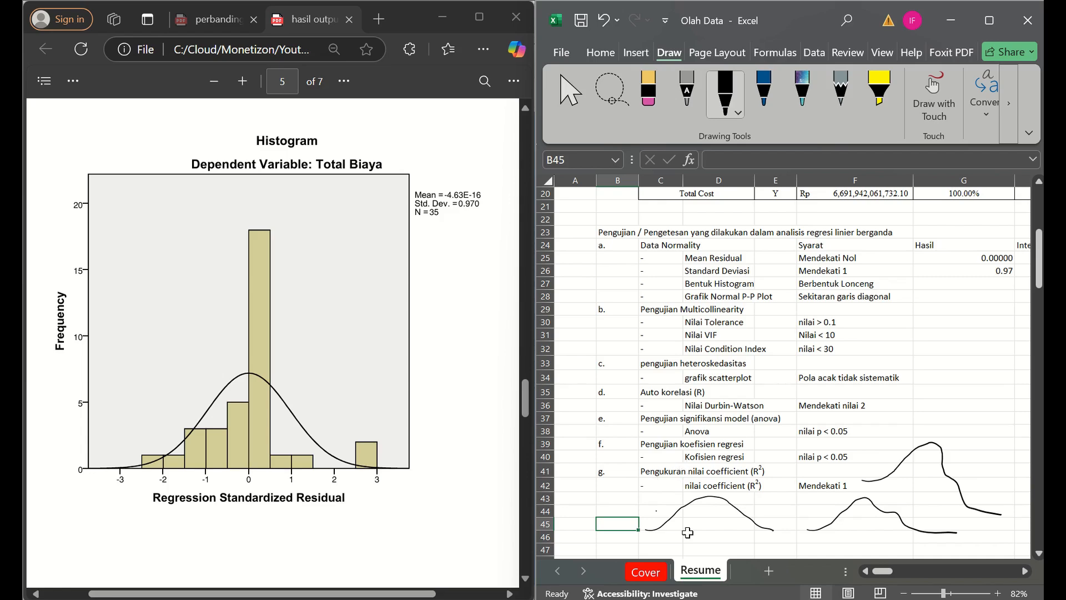
- Delete the three hand-drawn ink curves from the Resume sheet
{"action": "left_click", "coordinate": [664, 518]}
{"action": "key", "text": "Delete"}
{"action": "left_click", "coordinate": [868, 506]}
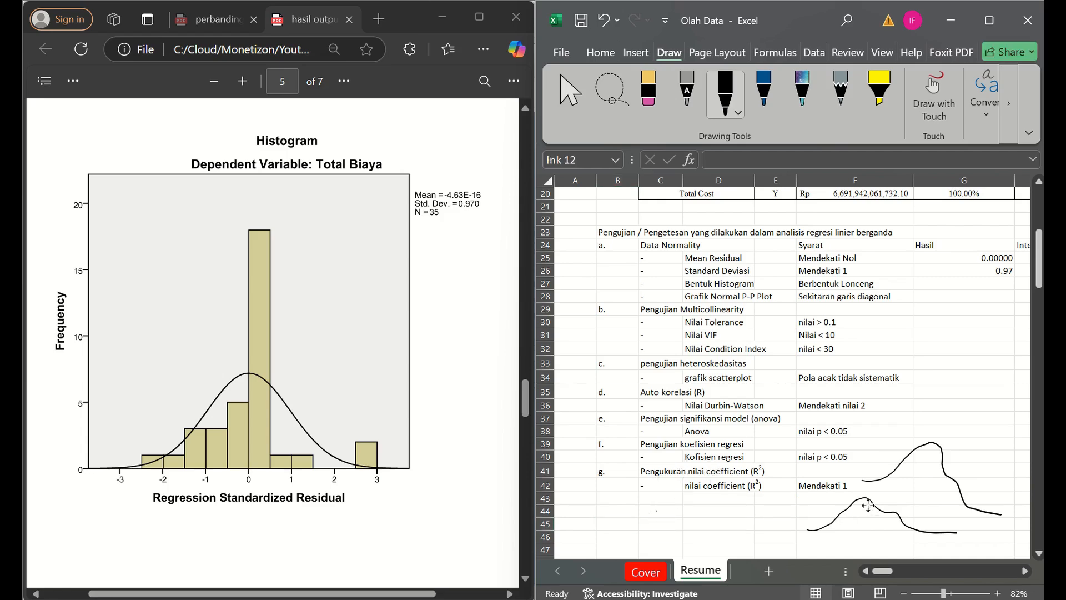
{"action": "key", "text": "Delete"}
{"action": "left_click", "coordinate": [878, 481]}
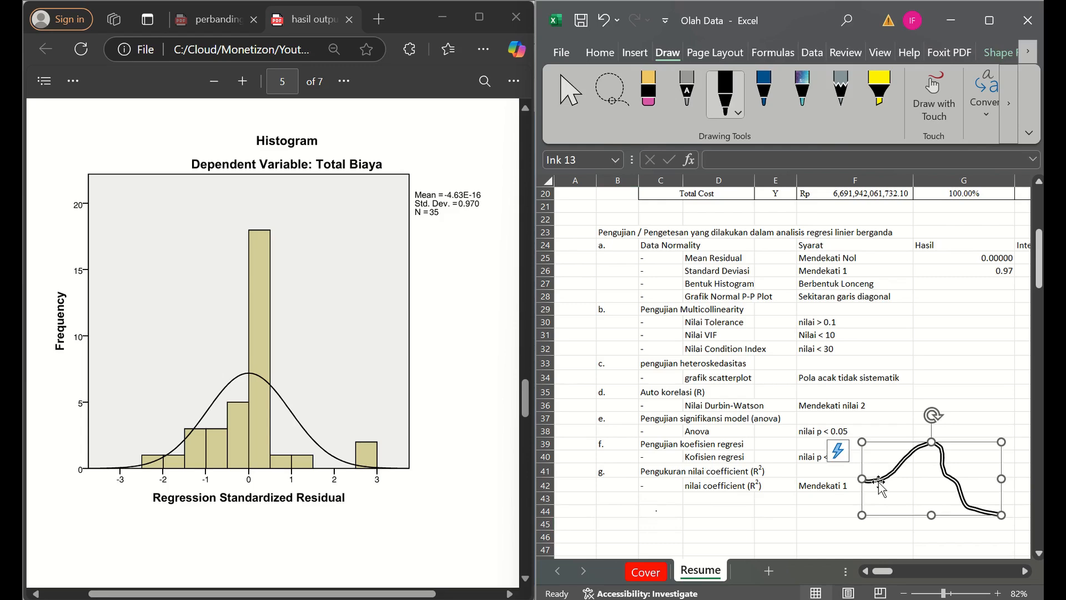
{"action": "key", "text": "Delete"}
- Enter "Berbentuk Lonceng" as the Hasil for Bentuk Histogram in cell G27
{"action": "left_click", "coordinate": [931, 282]}
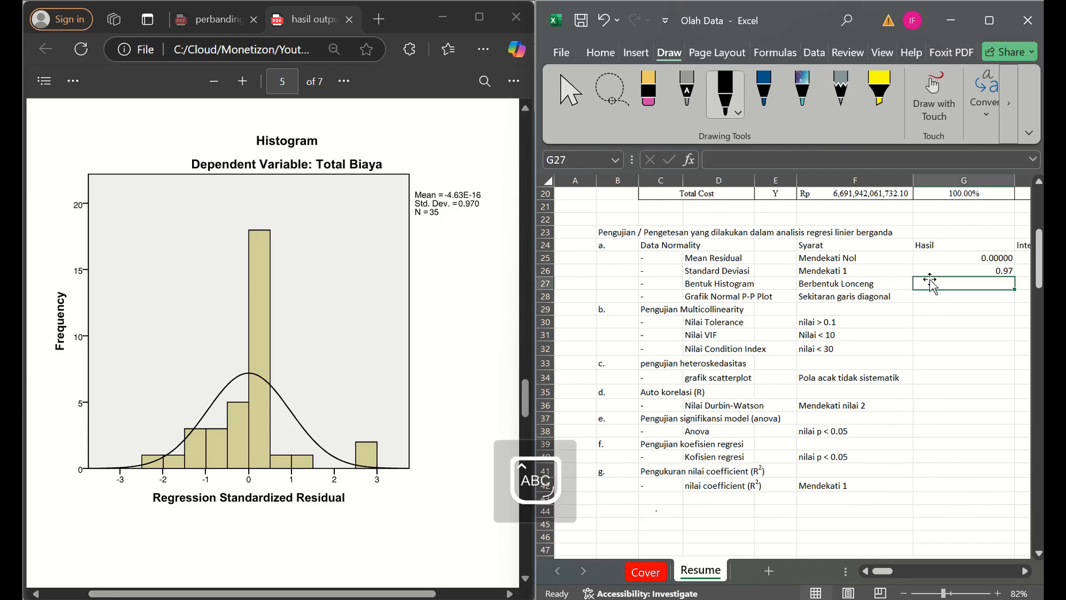
{"action": "type", "text": "Berbentuk"}
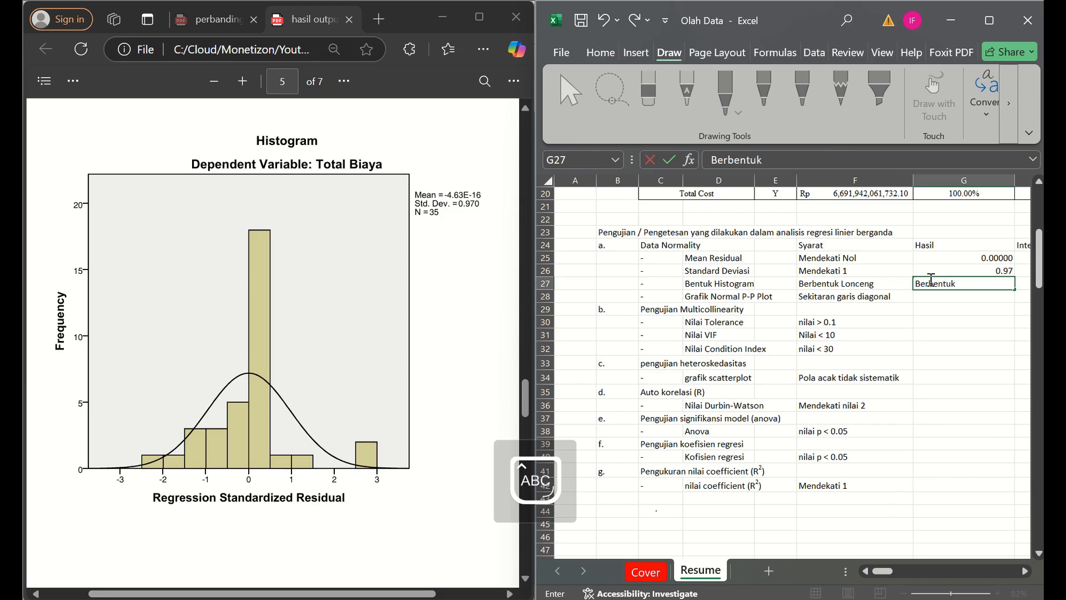
{"action": "type", "text": " Lonceng"}
{"action": "key", "text": "Return"}
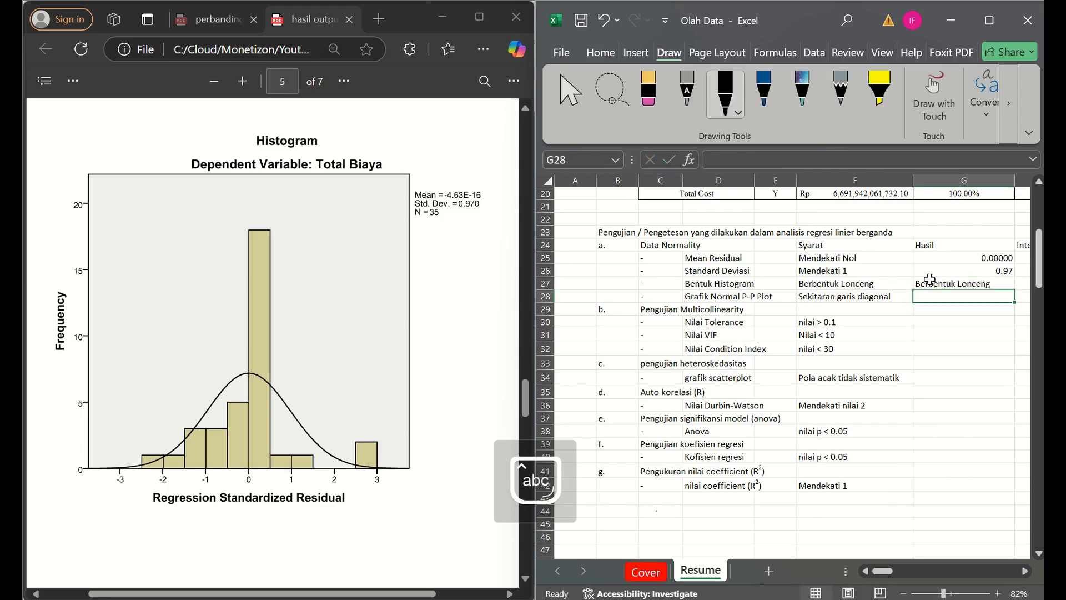
- Check the Normal P-P Plot on page 6 of the PDF and enter "Sekitaran garis diagonal" as its Hasil in G28
{"action": "left_click", "coordinate": [369, 363]}
{"action": "scroll", "coordinate": [369, 363], "scroll_direction": "down", "scroll_amount": 6}
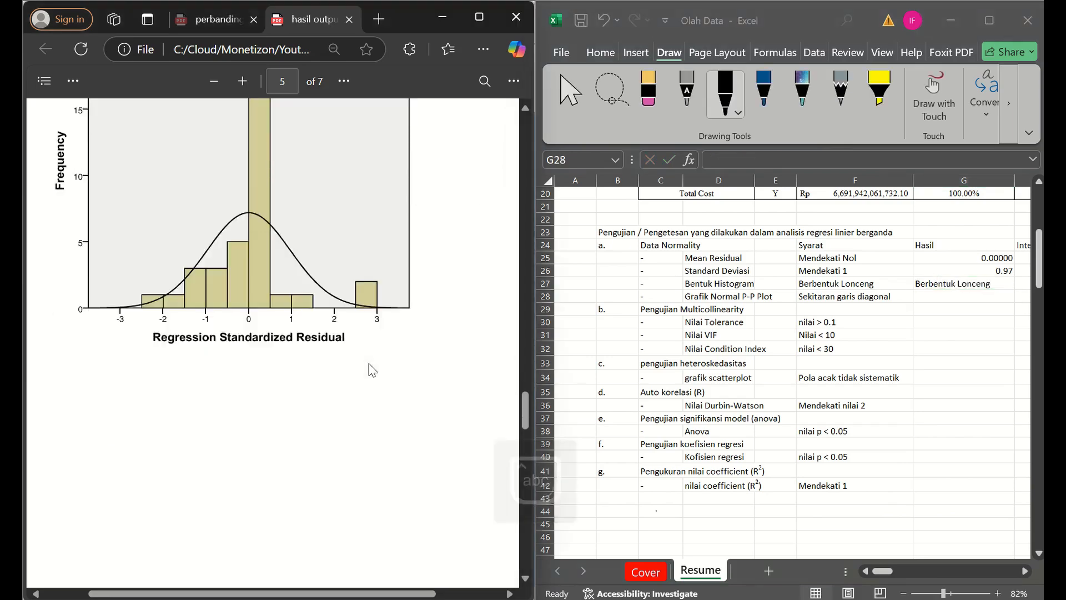
{"action": "scroll", "coordinate": [369, 363], "scroll_direction": "down", "scroll_amount": 7}
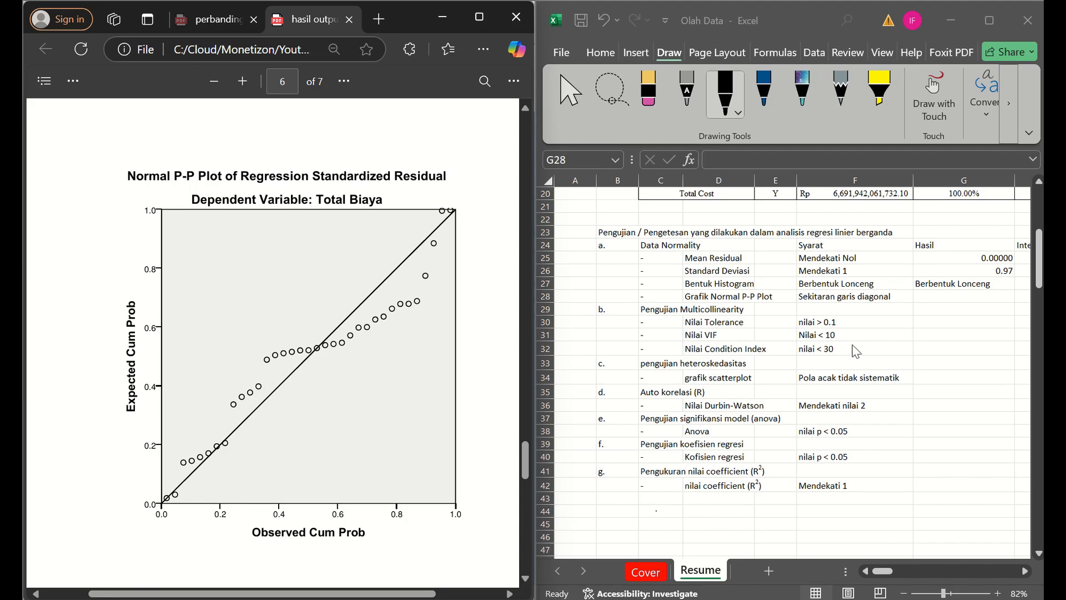
{"action": "left_click", "coordinate": [959, 309]}
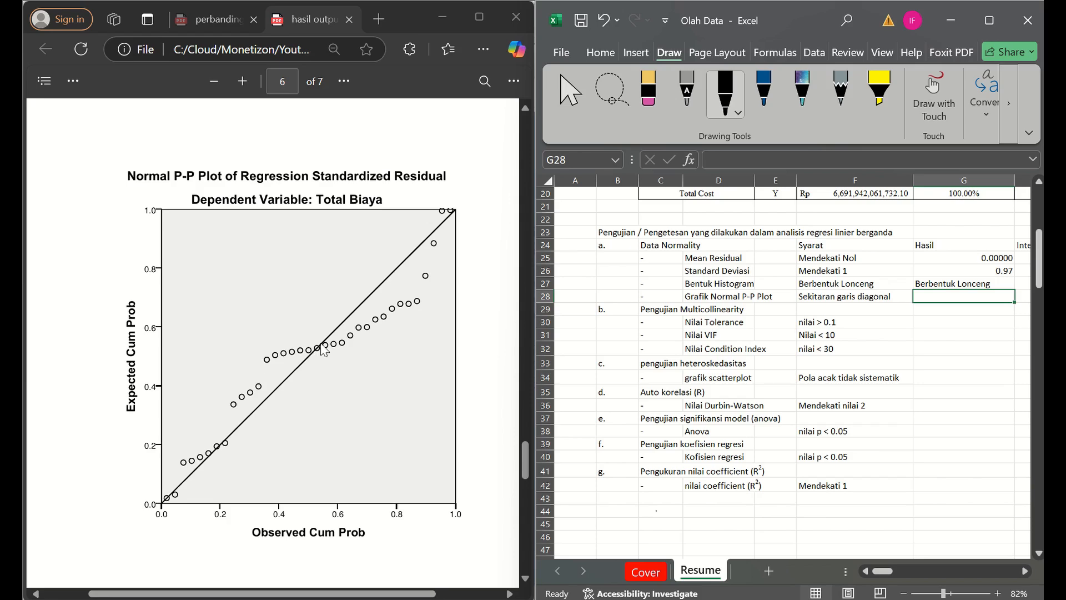
{"action": "key", "text": "Caps_Lock"}
{"action": "type", "text": "S"}
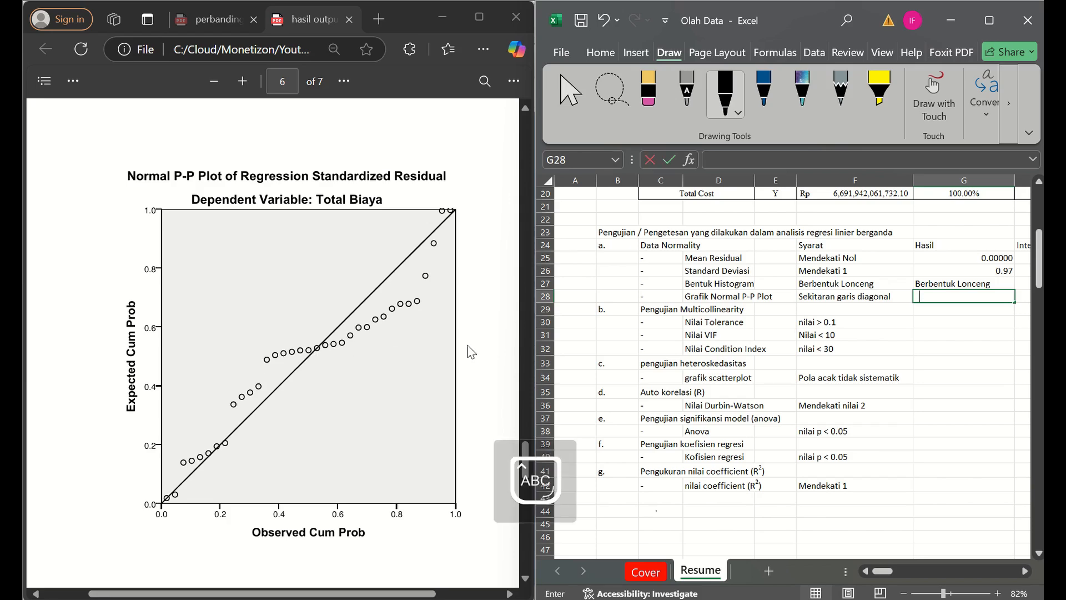
{"action": "key", "text": "Caps_Lock"}
{"action": "type", "text": "ekitaran "}
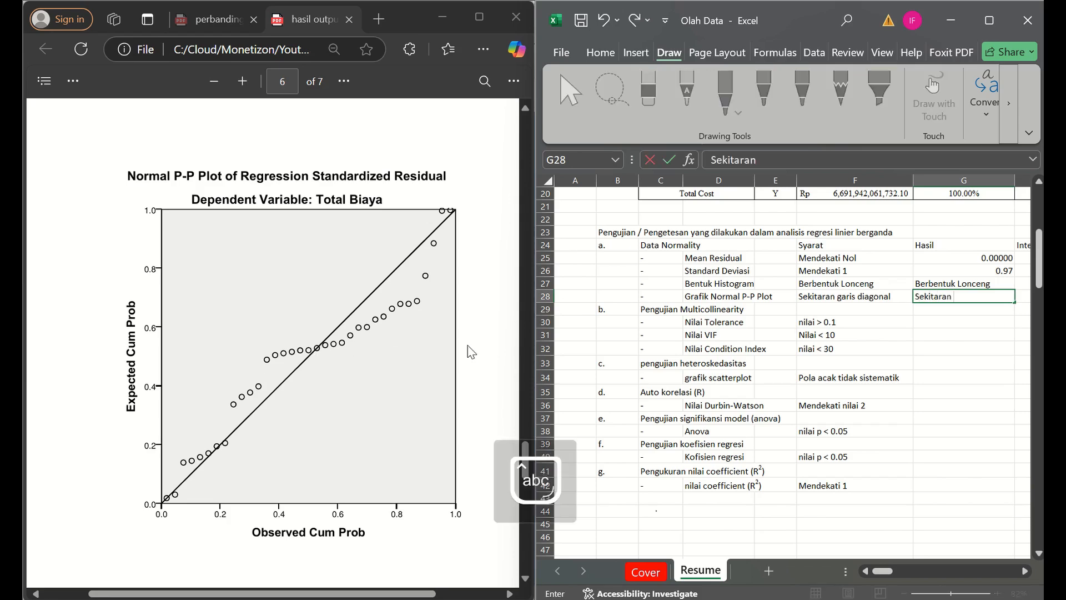
{"action": "type", "text": "garis diagonal"}
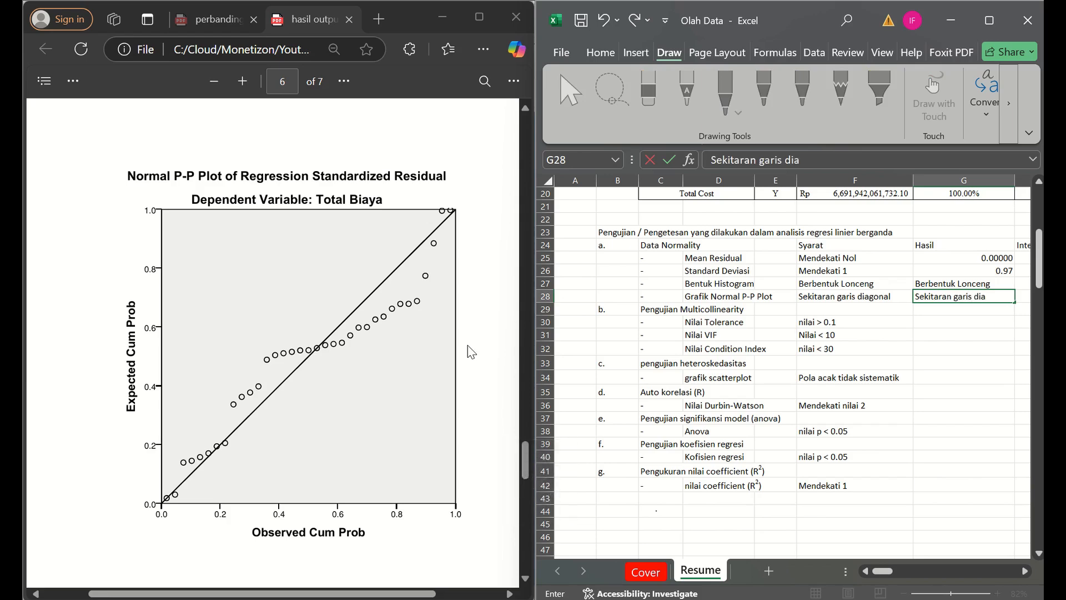
{"action": "key", "text": "ctrl+Return"}
- Merge and center the Interpretasi cells H25:H28 beside the four Data Normality criteria
{"action": "key", "text": "Right"}
{"action": "key", "text": "Up"}
{"action": "key", "text": "Up"}
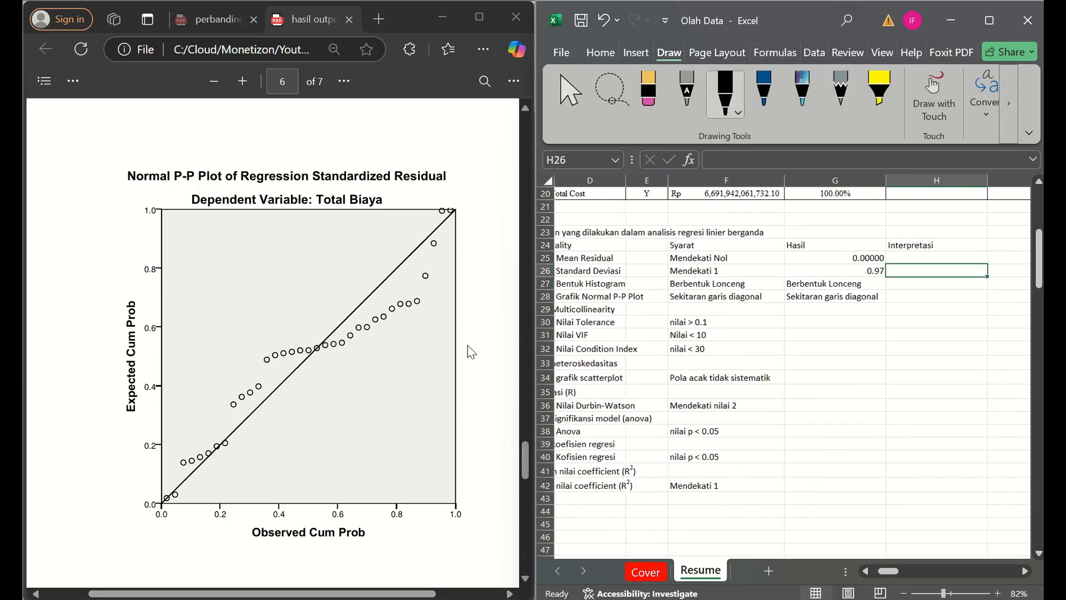
{"action": "left_click", "coordinate": [904, 592]}
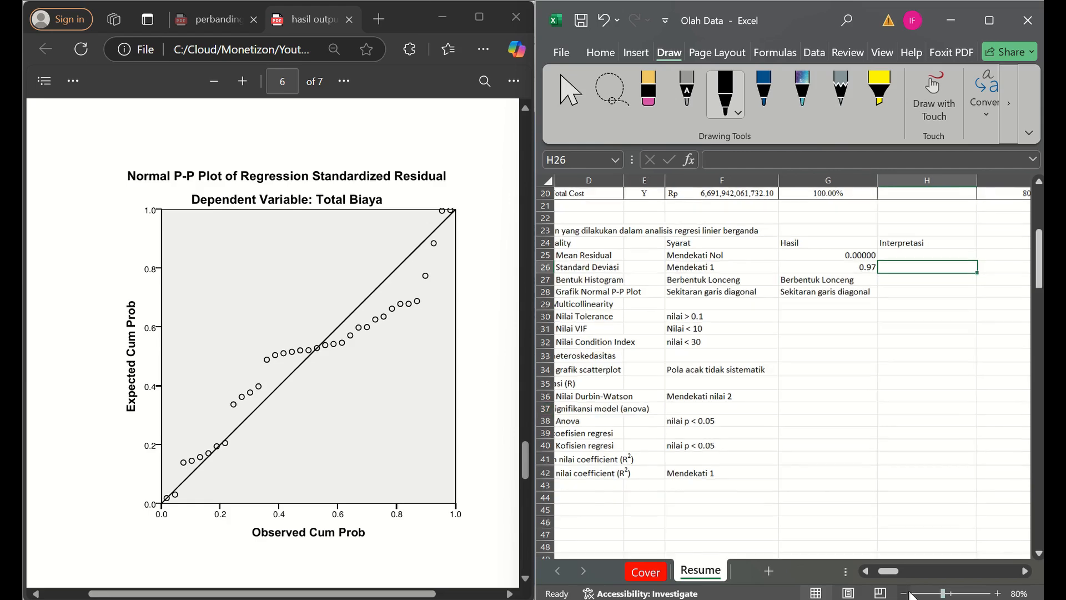
{"action": "left_click", "coordinate": [866, 572]}
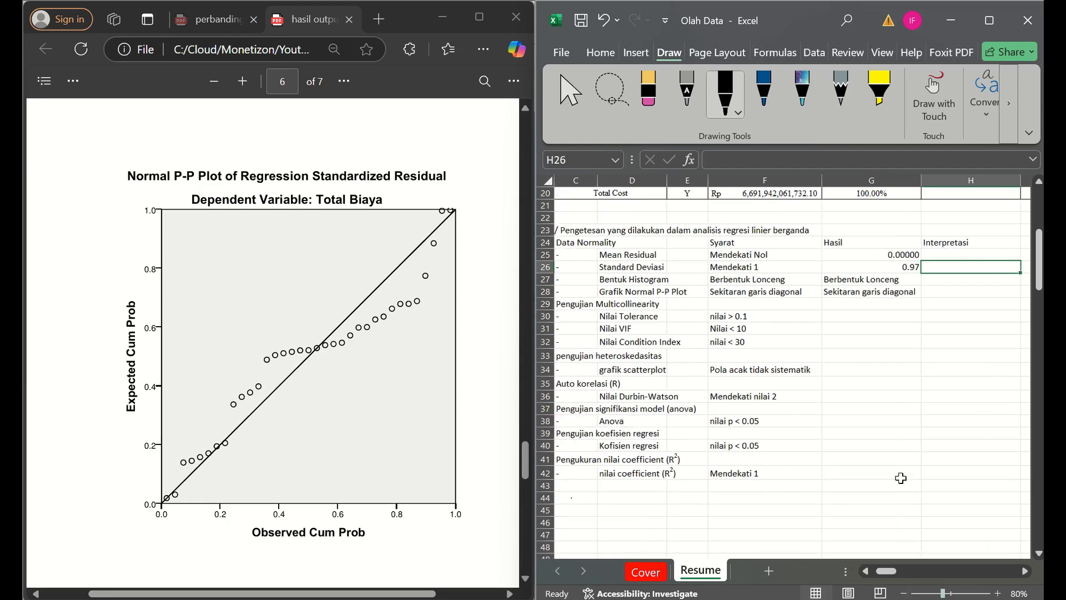
{"action": "key", "text": "Up"}
{"action": "key", "text": "shift+Down"}
{"action": "key", "text": "shift+Down"}
{"action": "key", "text": "shift+Down"}
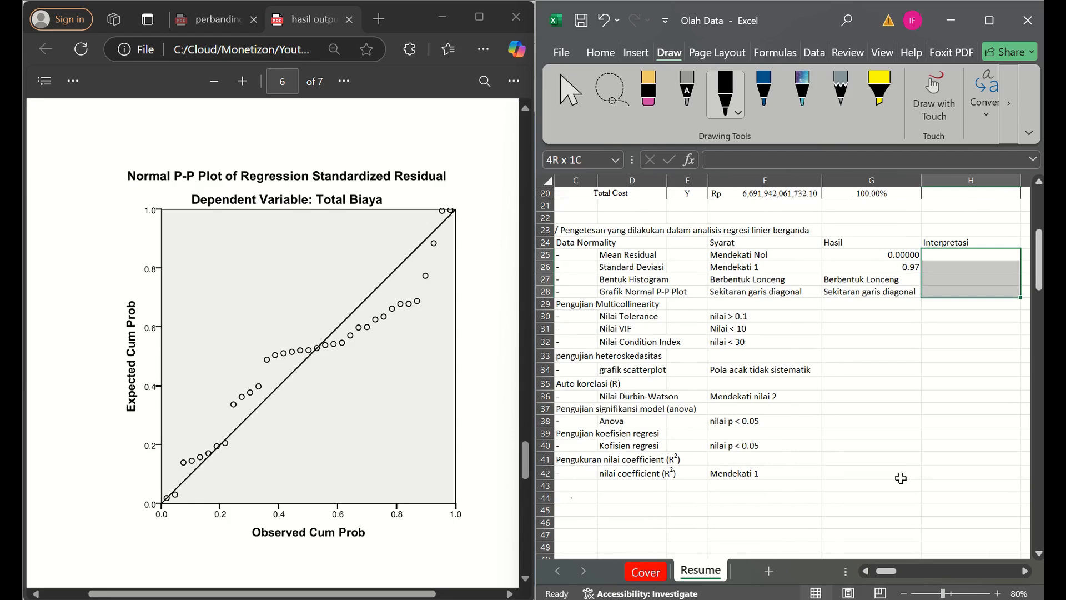
{"action": "left_click", "coordinate": [597, 52]}
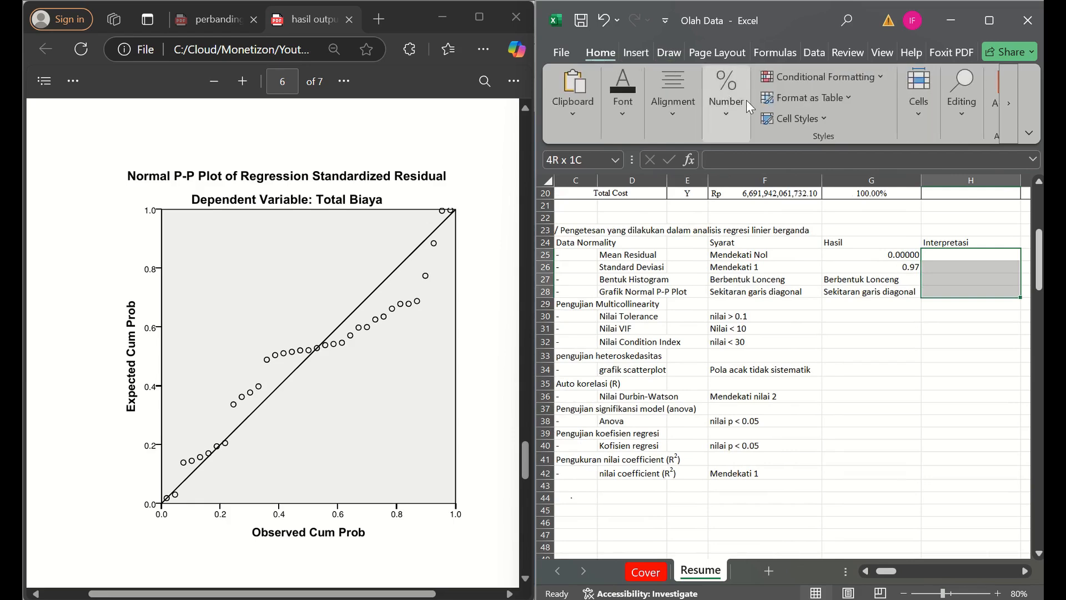
{"action": "left_click", "coordinate": [733, 111]}
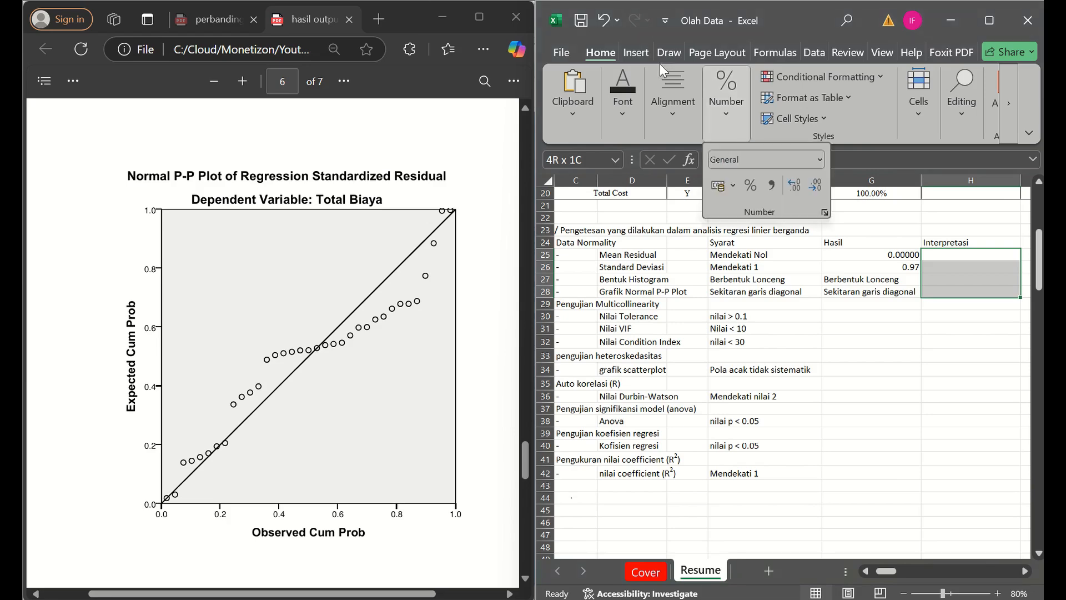
{"action": "left_click", "coordinate": [669, 121]}
{"action": "left_click", "coordinate": [777, 185]}
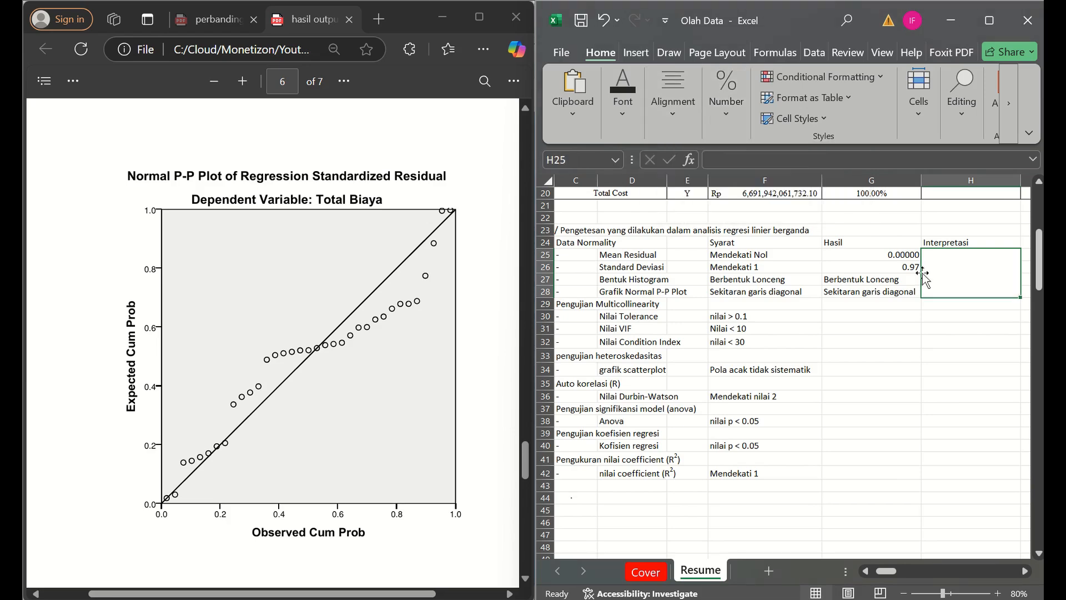
- Align the content of the merged Interpretasi cell H25 to the top left
{"action": "double_click", "coordinate": [955, 271]}
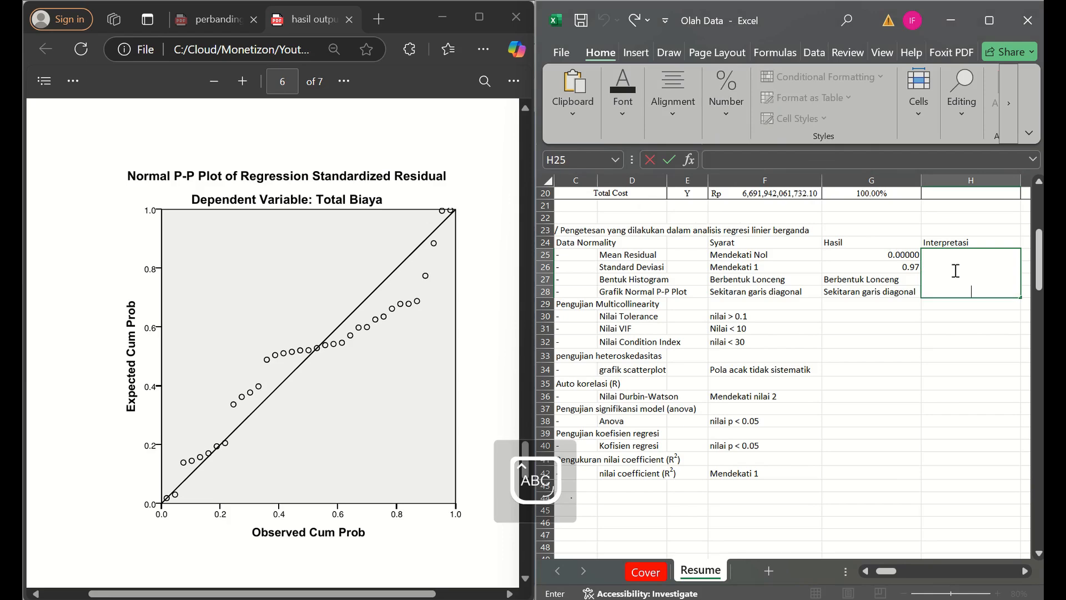
{"action": "left_click", "coordinate": [655, 115]}
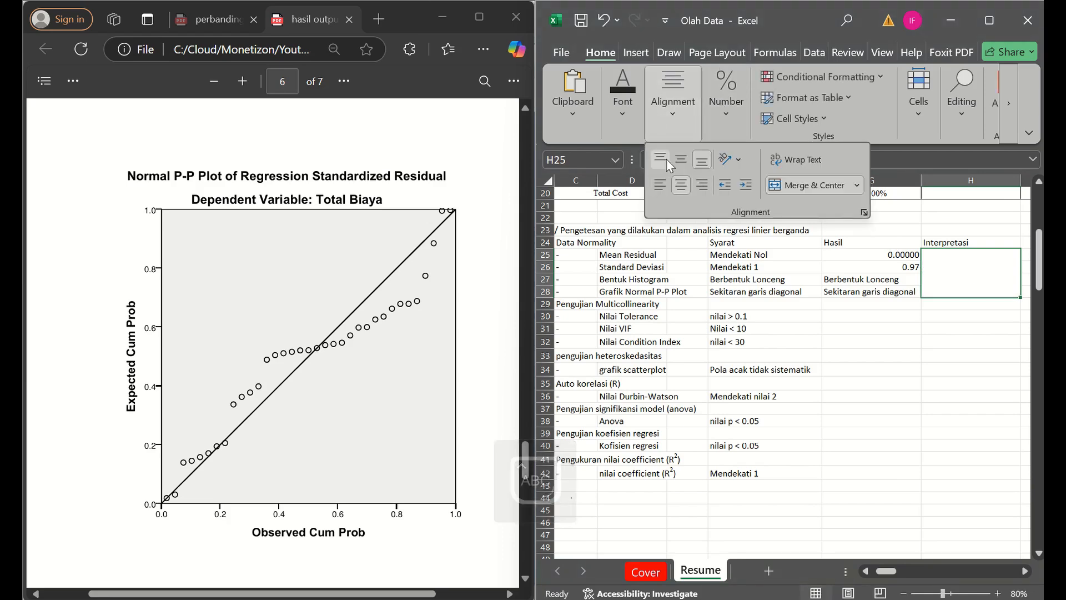
{"action": "left_click", "coordinate": [947, 272]}
- Enter "Data memenuhi uji normaliti dan hasil baik model yang digunakan" as the Data Normality Interpretasi in H25
{"action": "double_click", "coordinate": [951, 275]}
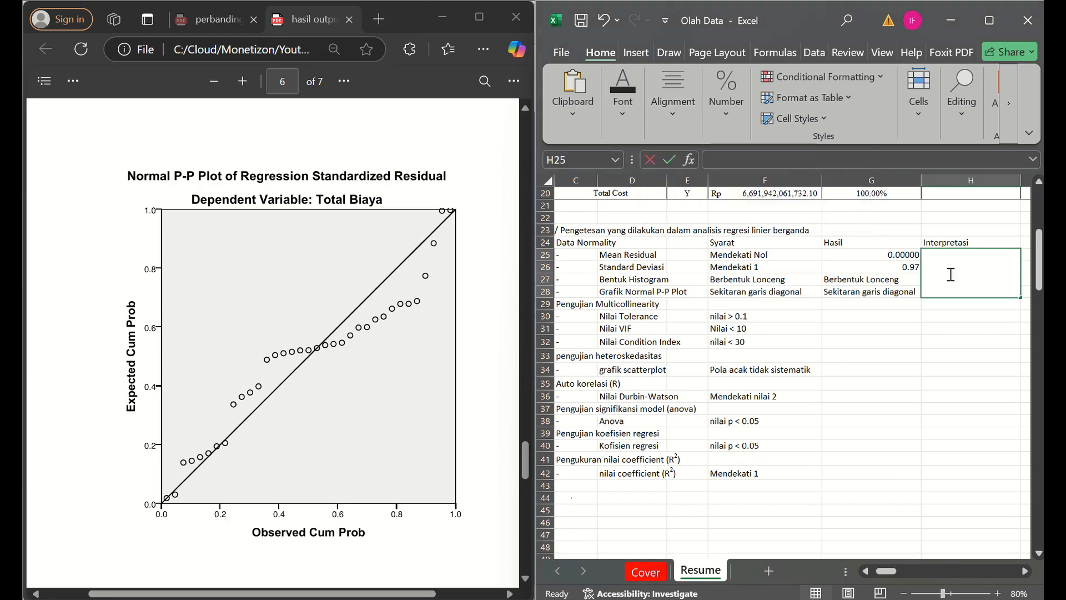
{"action": "key", "text": "Caps_Lock"}
{"action": "type", "text": "D"}
{"action": "key", "text": "Caps_Lock"}
{"action": "type", "text": "at"}
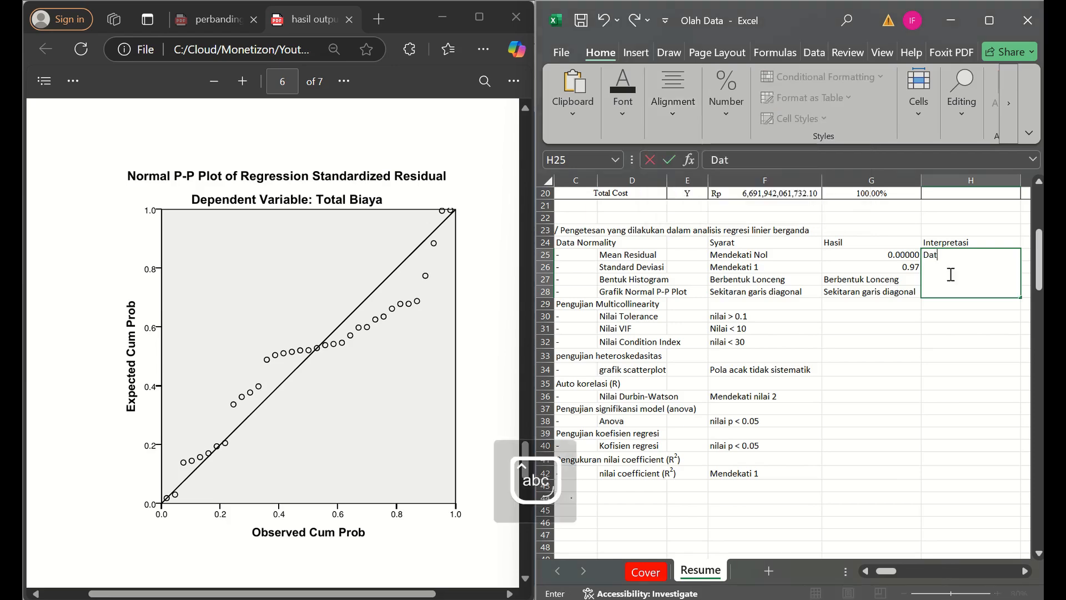
{"action": "type", "text": "a memenuhi "}
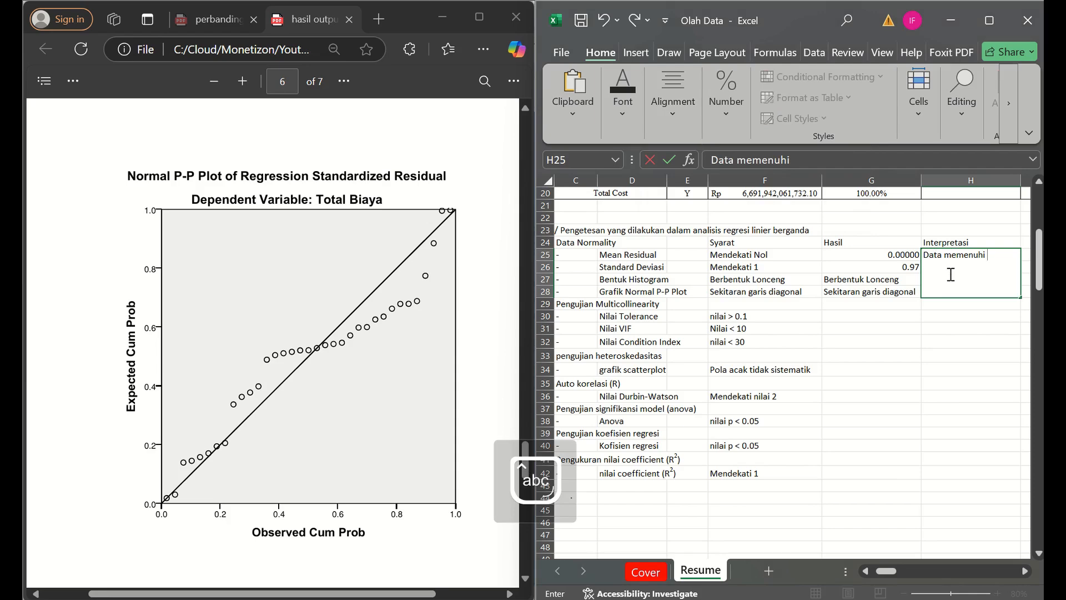
{"action": "type", "text": "u"}
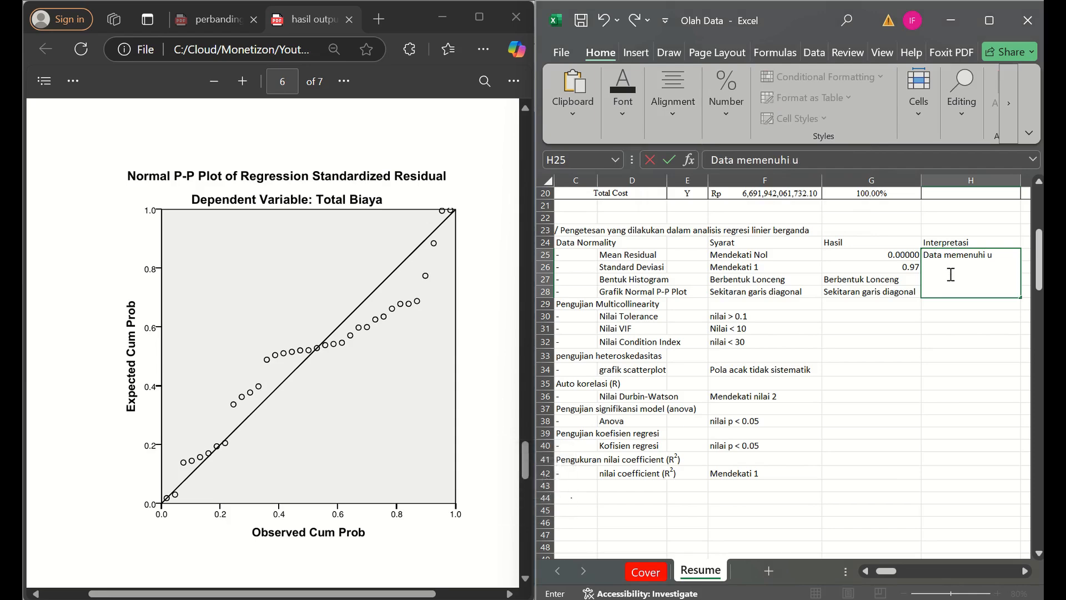
{"action": "type", "text": "ji normaliti"}
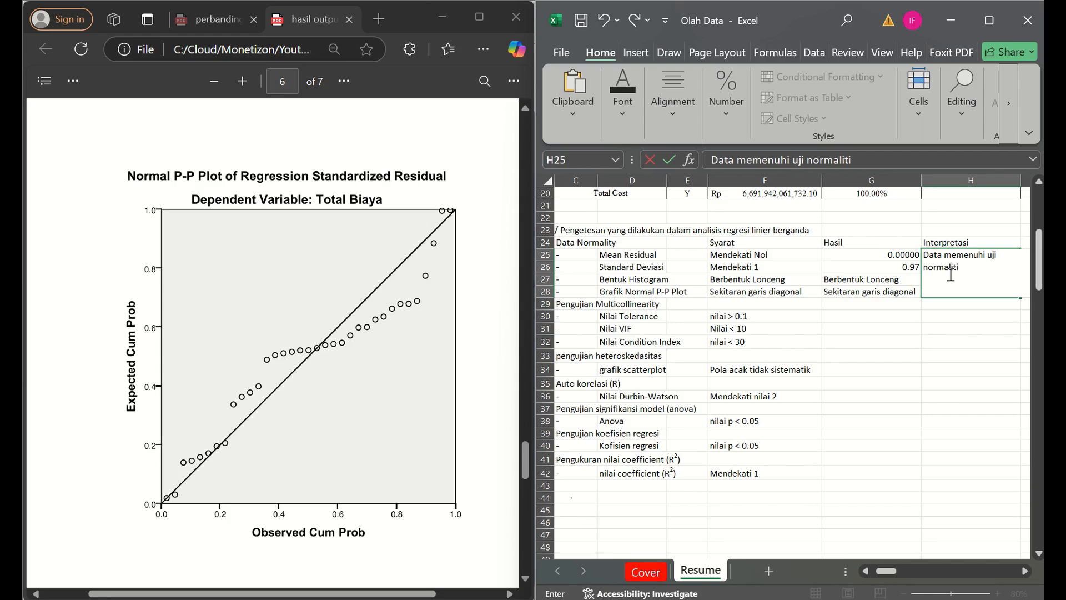
{"action": "type", "text": " dan"}
{"action": "type", "text": "hasil baik"}
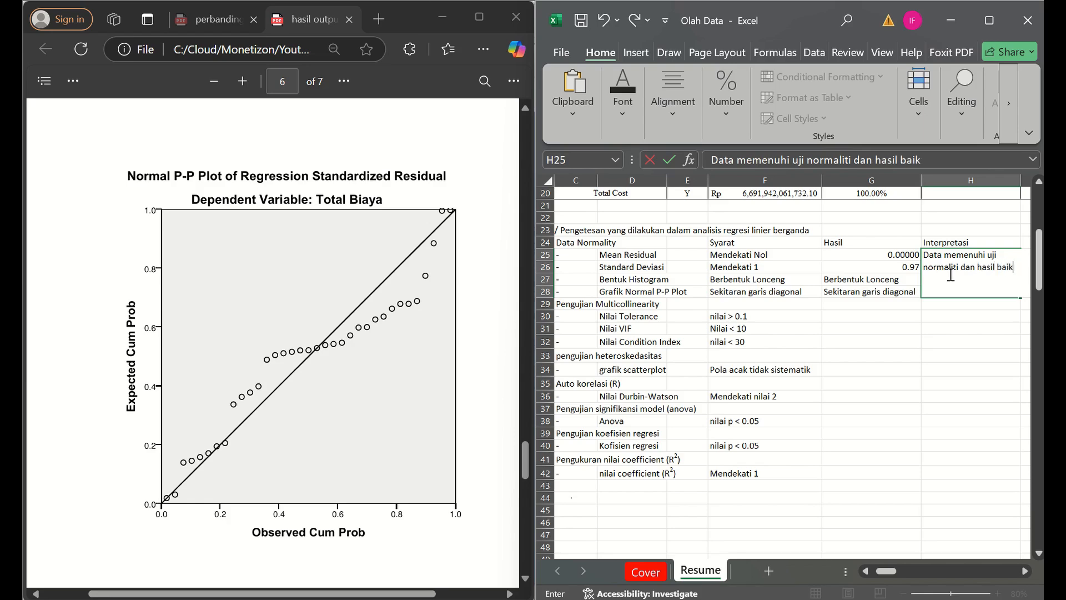
{"action": "type", "text": " model yang digunakan"}
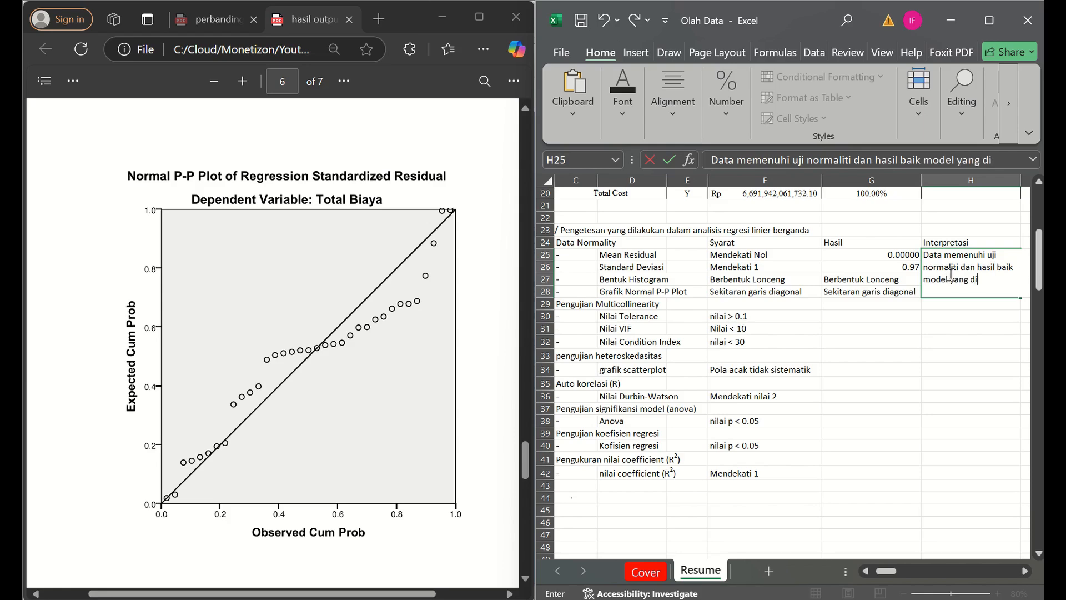
{"action": "key", "text": "ctrl+Return"}
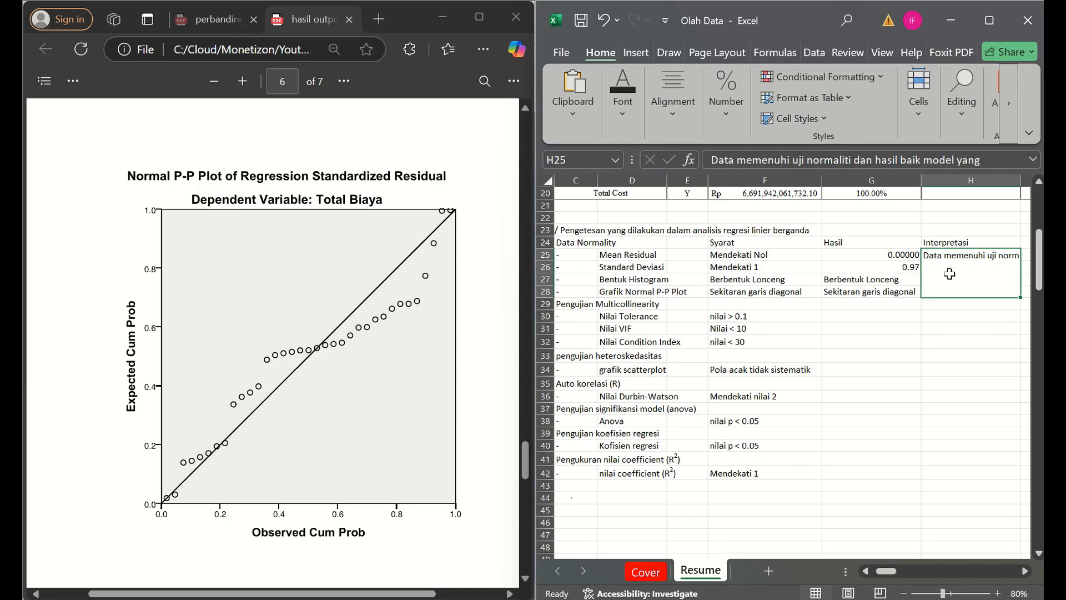
- Wrap the interpretation text within the merged cell H25
{"action": "left_click", "coordinate": [739, 131]}
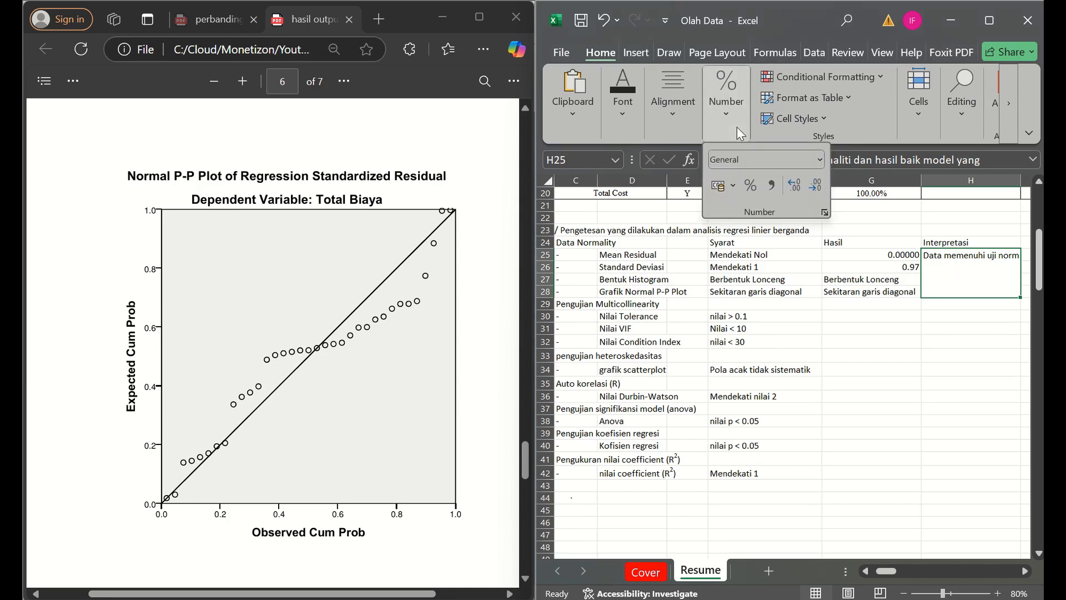
{"action": "left_click", "coordinate": [674, 110]}
{"action": "left_click", "coordinate": [799, 160]}
{"action": "left_click", "coordinate": [861, 326]}
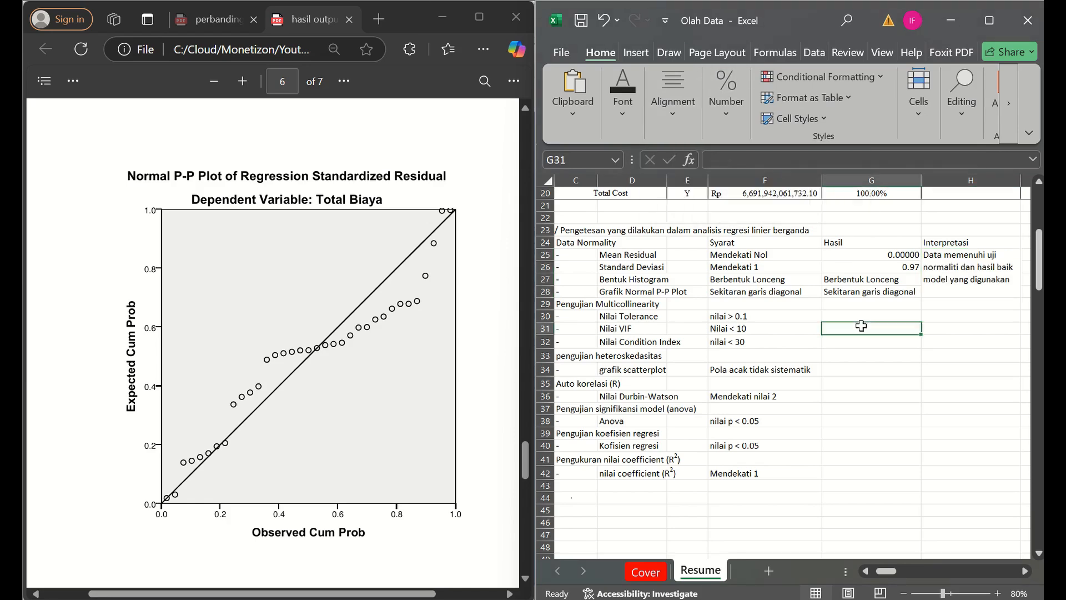
- Check the collinearity statistics on page 3 of the PDF and enter 0.31 for Nilai Tolerance in G30 and 3.225 for Nilai VIF in G31
{"action": "key", "text": "Left"}
{"action": "key", "text": "Left"}
{"action": "key", "text": "Left"}
{"action": "key", "text": "Left"}
{"action": "key", "text": "Left"}
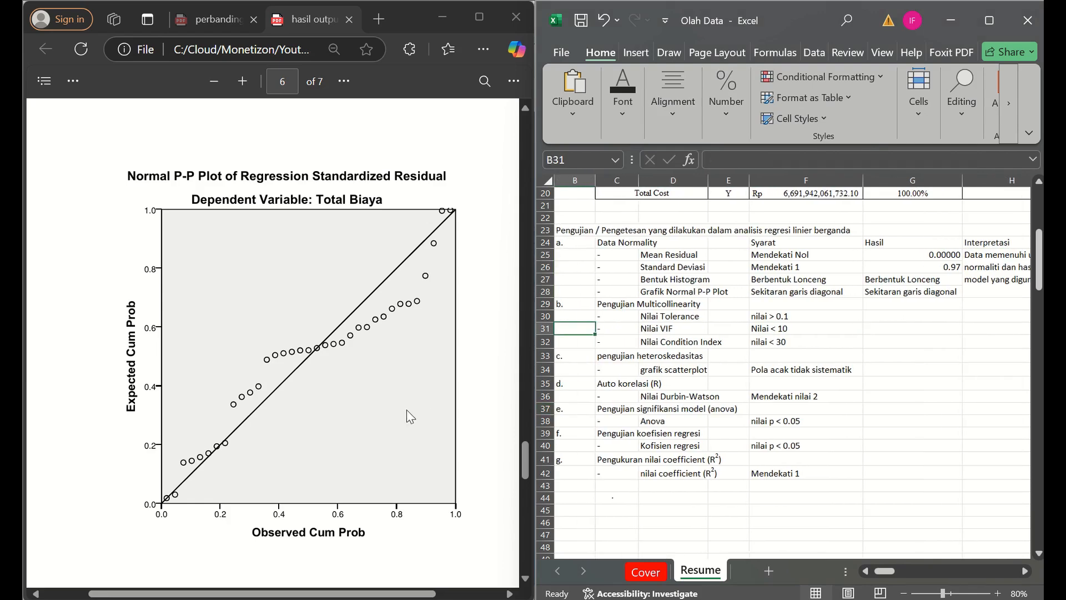
{"action": "scroll", "coordinate": [351, 407], "scroll_direction": "down", "scroll_amount": 2}
{"action": "left_click_drag", "start_coordinate": [524, 482], "coordinate": [510, 293]}
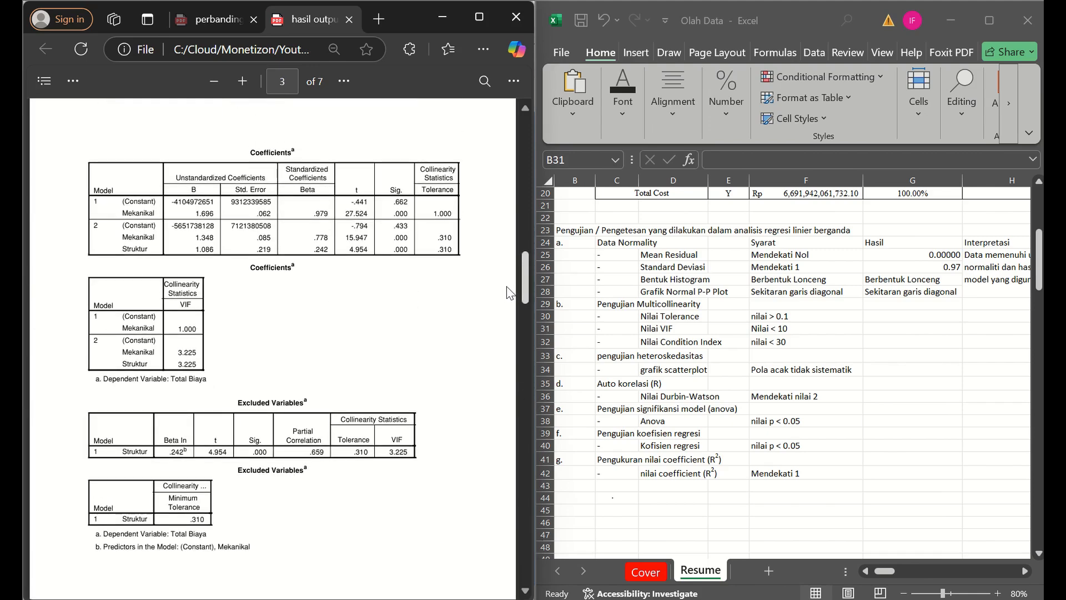
{"action": "left_click_drag", "start_coordinate": [509, 292], "coordinate": [511, 307]}
{"action": "scroll", "coordinate": [302, 321], "scroll_direction": "up", "scroll_amount": 2}
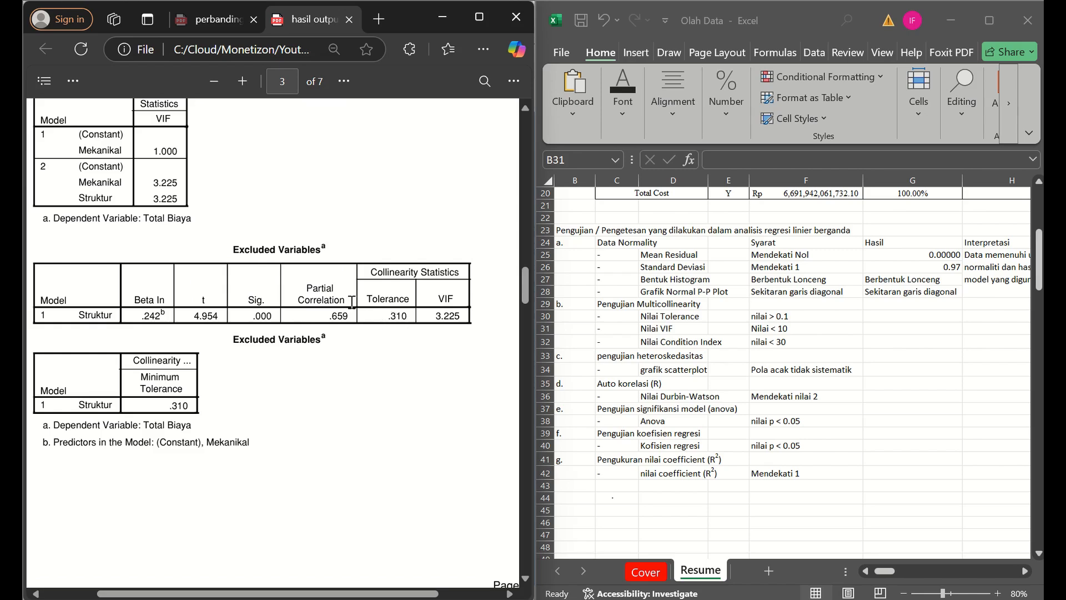
{"action": "left_click", "coordinate": [692, 321]}
{"action": "key", "text": "Right"}
{"action": "key", "text": "Right"}
{"action": "key", "text": "Right"}
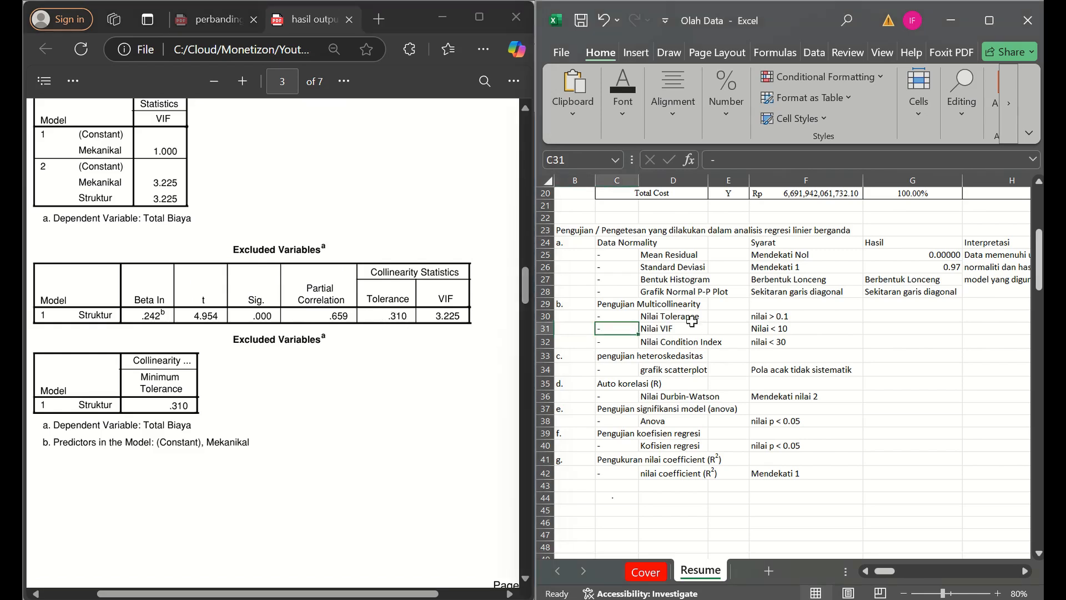
{"action": "key", "text": "Up"}
{"action": "key", "text": "Right"}
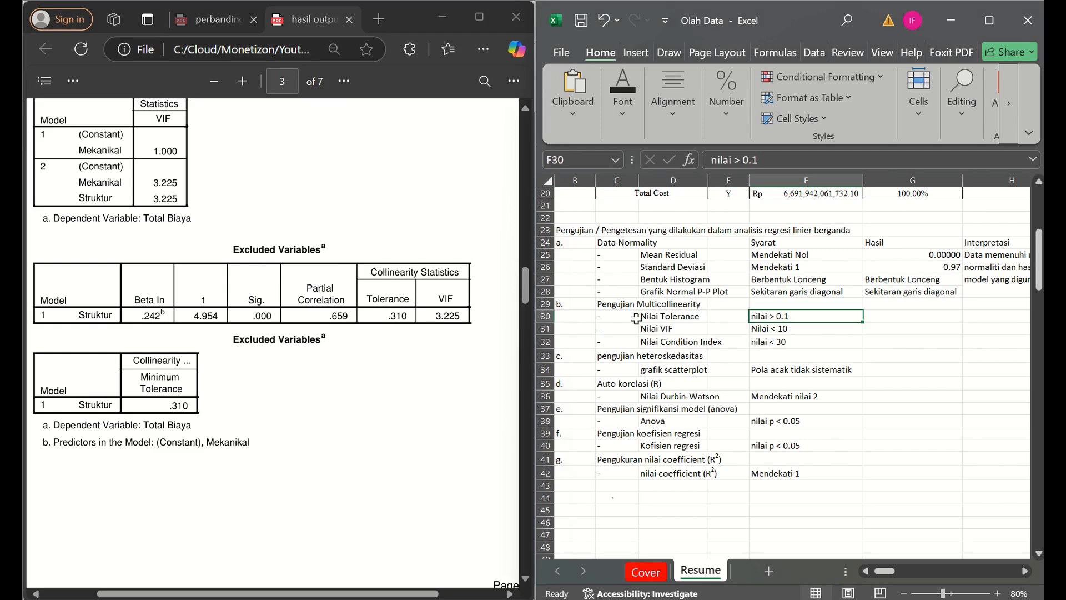
{"action": "left_click", "coordinate": [928, 318]}
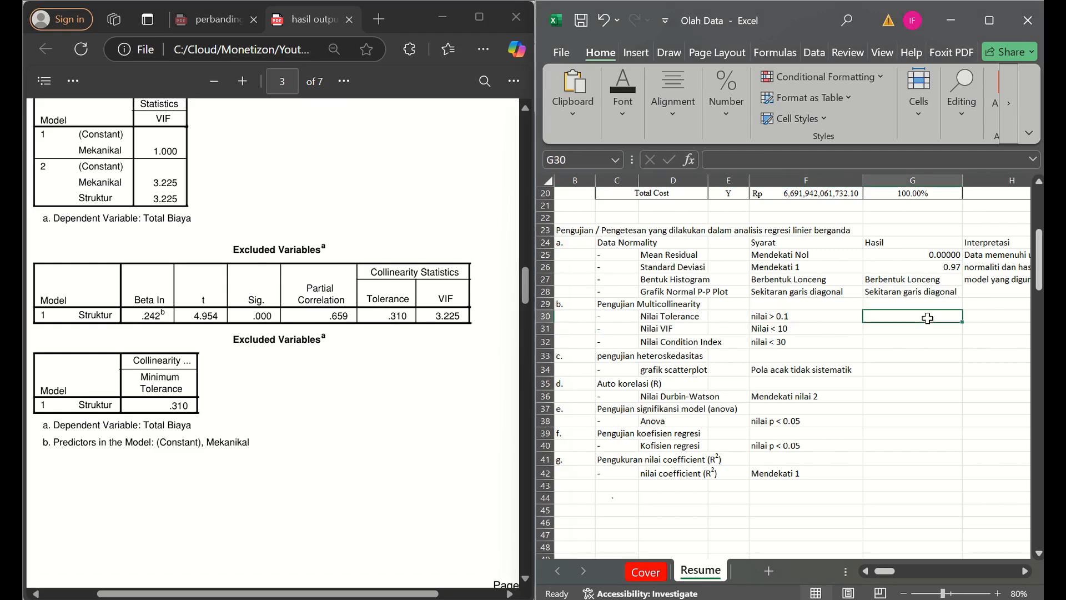
{"action": "type", "text": "0.31"}
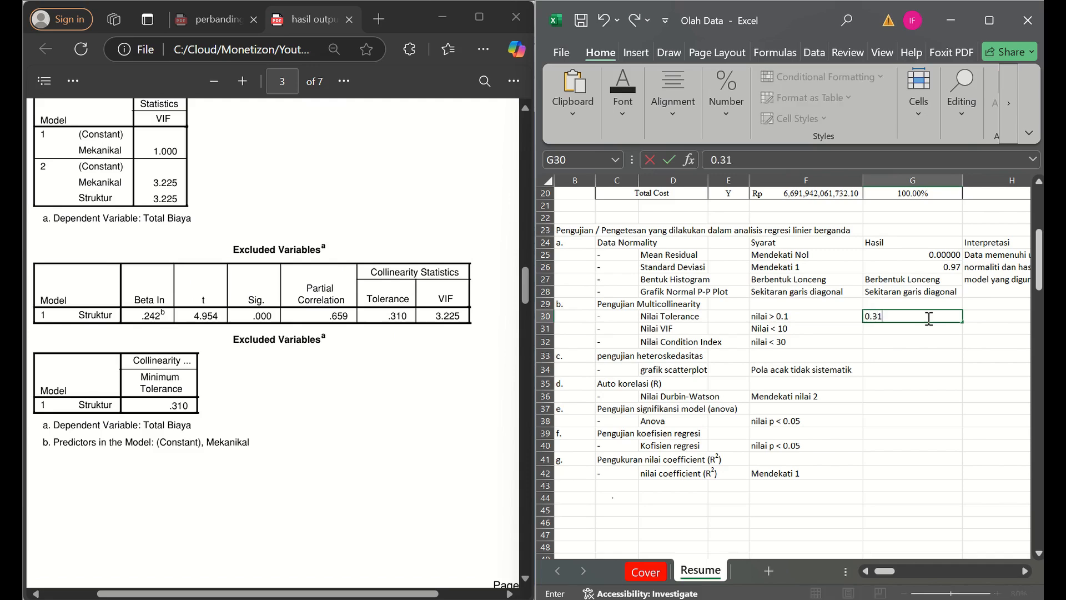
{"action": "key", "text": "Return"}
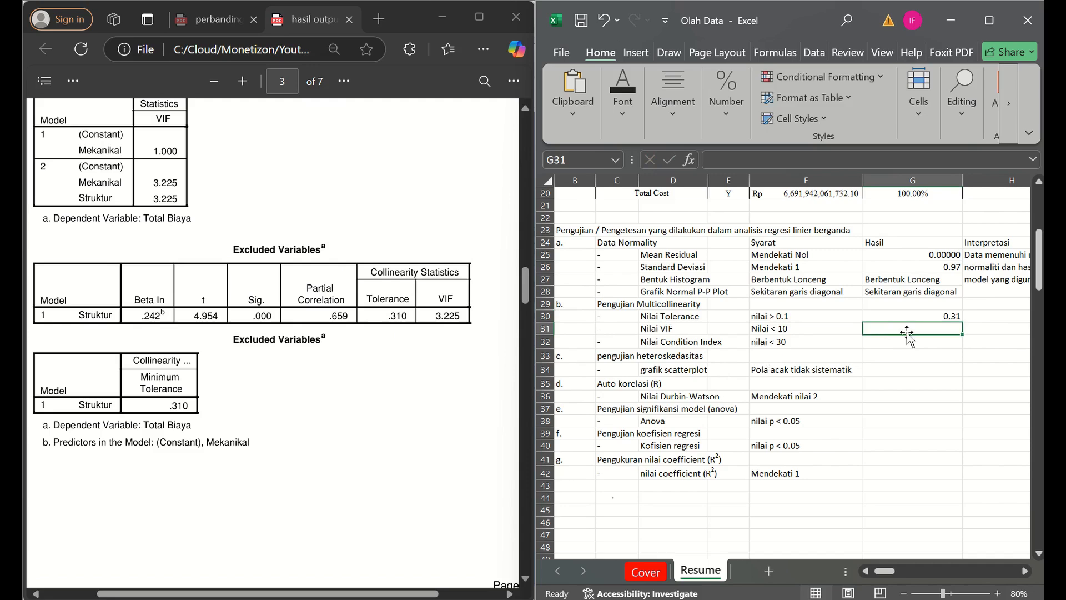
{"action": "type", "text": "3.225"}
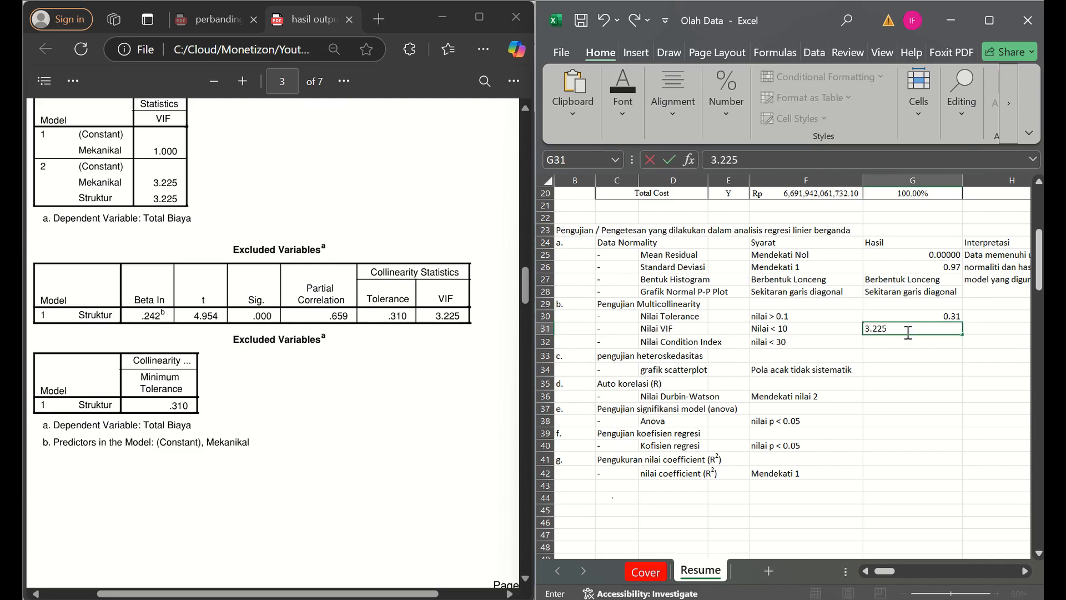
{"action": "key", "text": "Return"}
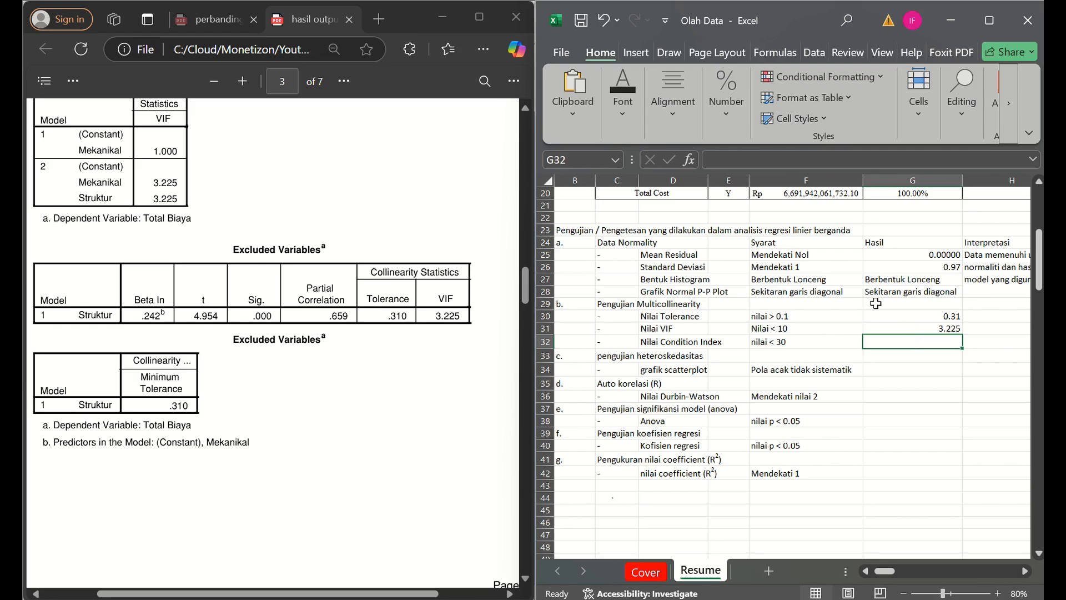
- Find the Condition Index in the Collinearity Diagnostics table on page 4 of the PDF and enter 5.848 as its Hasil in G32
{"action": "left_click", "coordinate": [357, 402]}
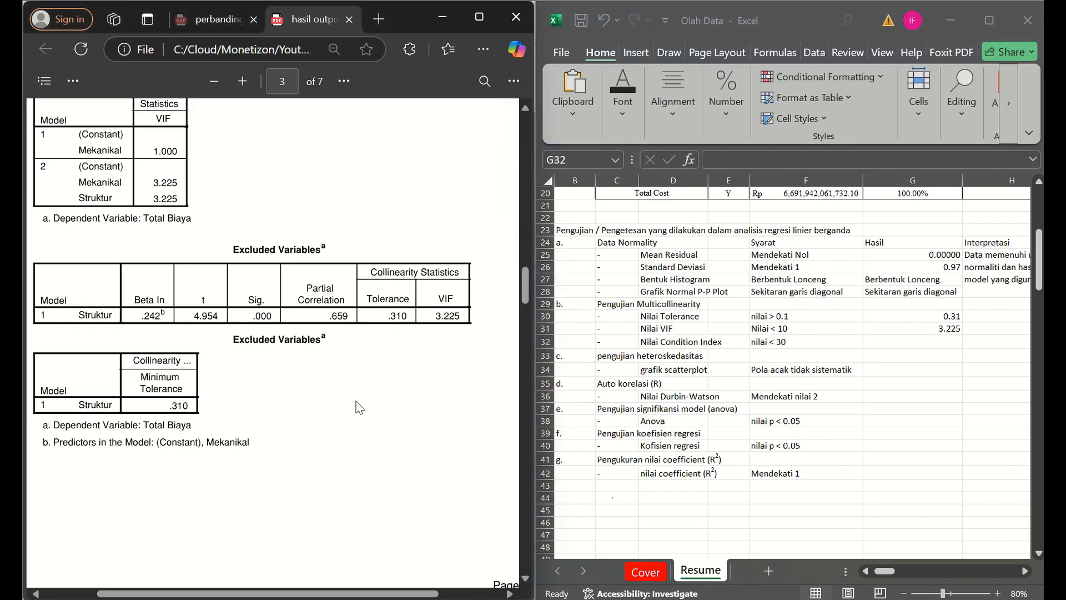
{"action": "scroll", "coordinate": [356, 402], "scroll_direction": "down", "scroll_amount": 1}
{"action": "scroll", "coordinate": [304, 411], "scroll_direction": "down", "scroll_amount": 7}
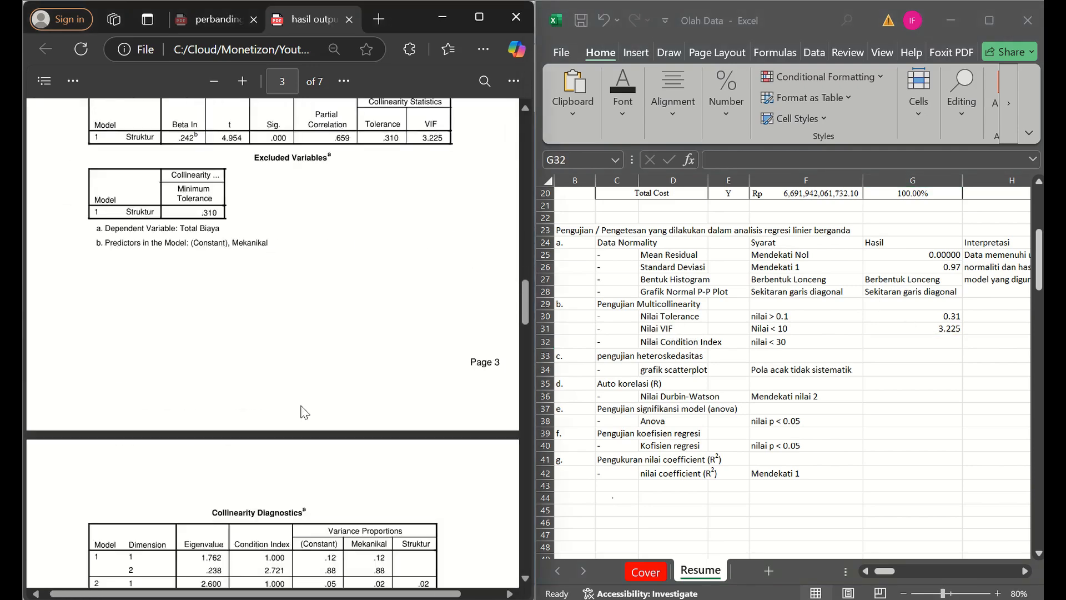
{"action": "scroll", "coordinate": [305, 412], "scroll_direction": "down", "scroll_amount": 1}
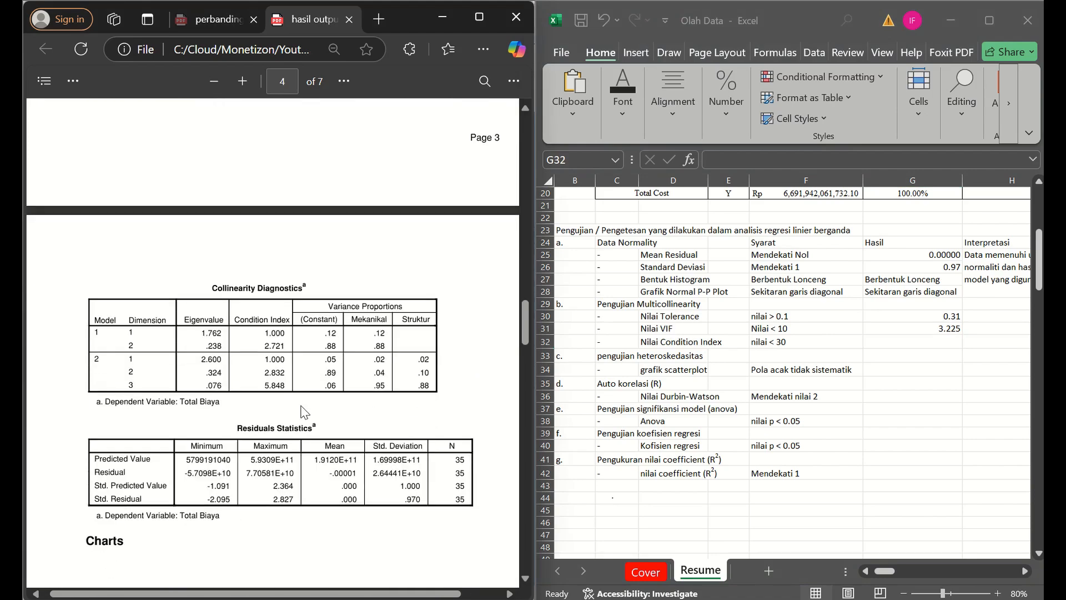
{"action": "scroll", "coordinate": [268, 397], "scroll_direction": "up", "scroll_amount": 1}
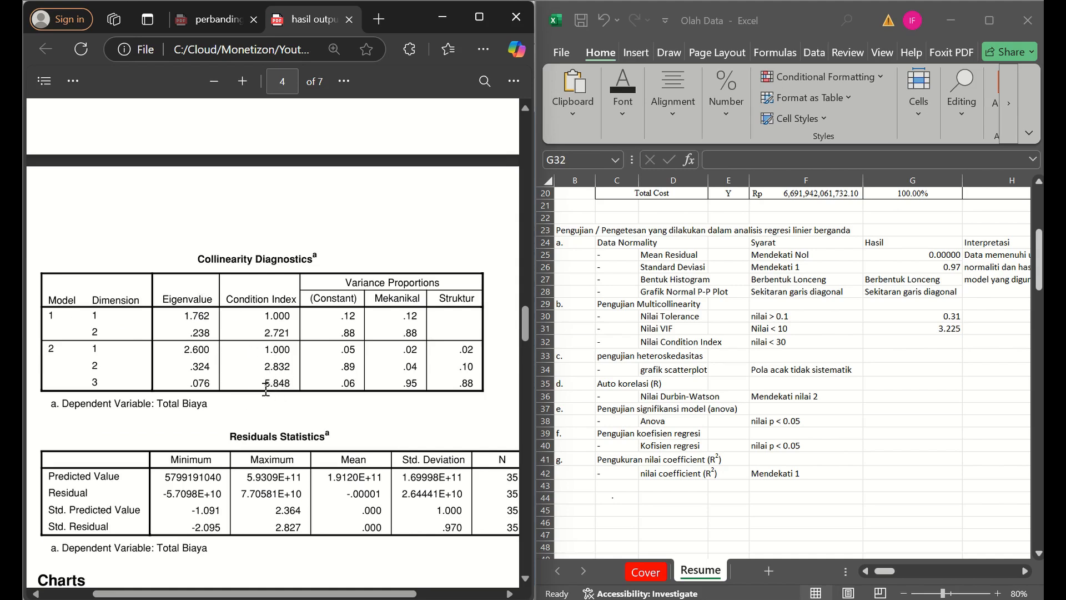
{"action": "left_click_drag", "start_coordinate": [264, 388], "coordinate": [293, 385]}
{"action": "left_click", "coordinate": [944, 343]}
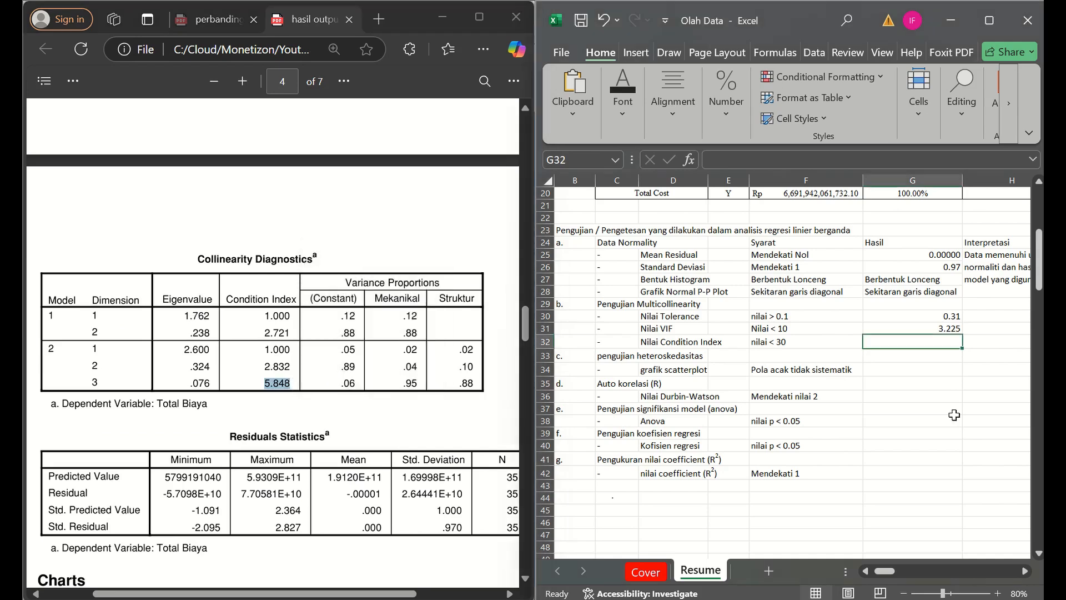
{"action": "type", "text": "5."}
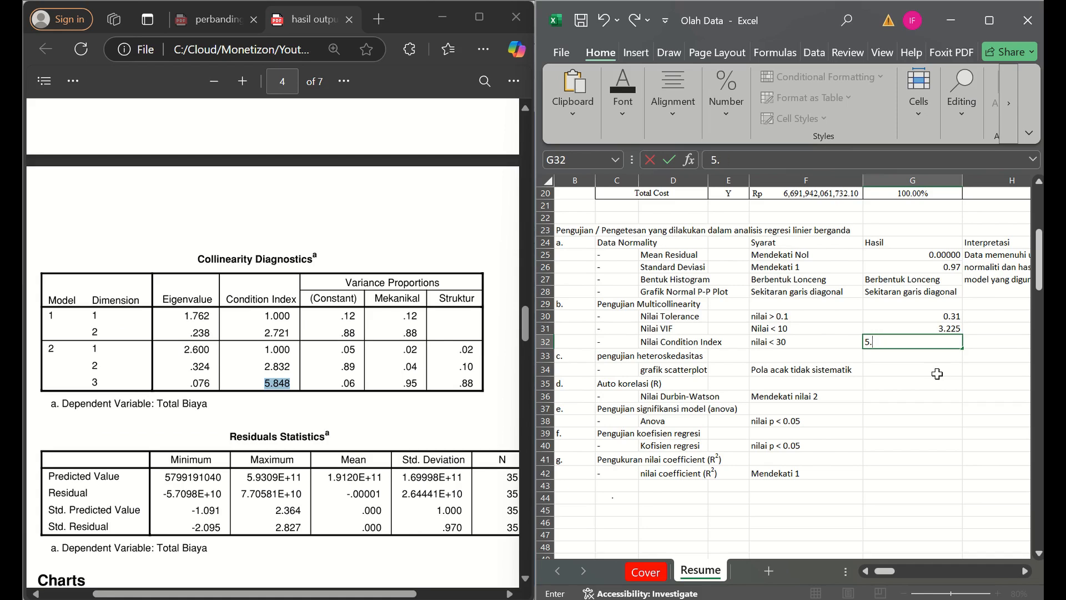
{"action": "type", "text": "848"}
{"action": "key", "text": "Return"}
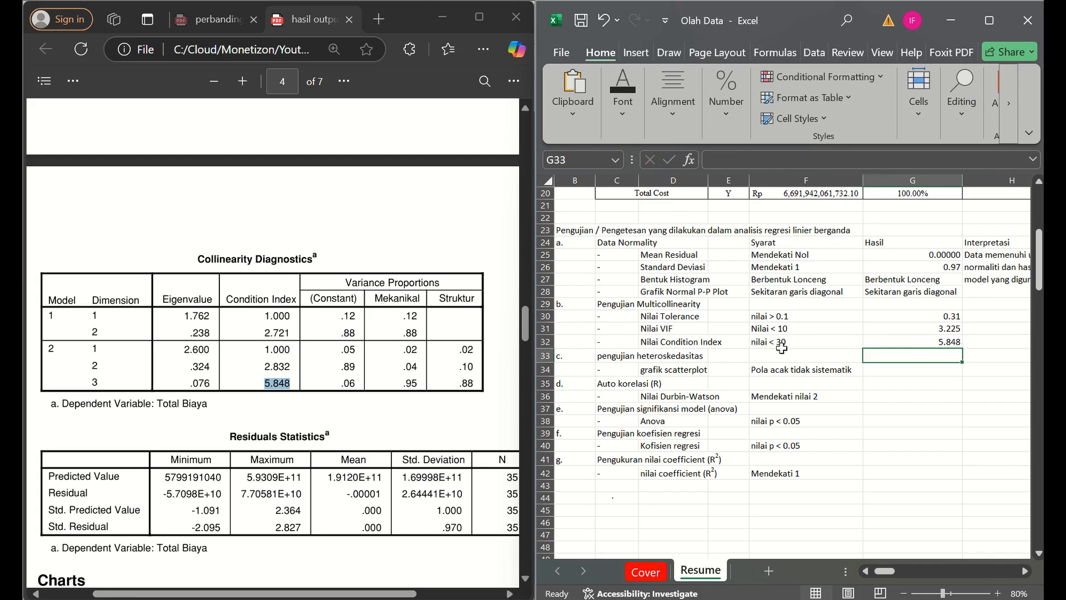
- Merge and center the Interpretasi cells H30:H32 beside the three Multicollinearity criteria
{"action": "key", "text": "Up"}
{"action": "key", "text": "Right"}
{"action": "key", "text": "Up"}
{"action": "key", "text": "Up"}
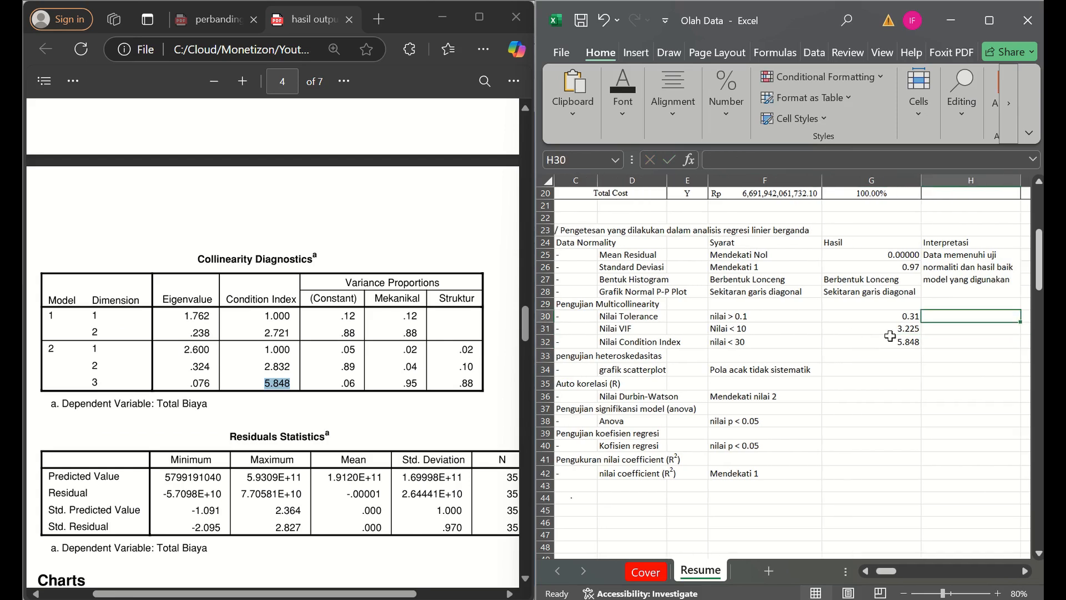
{"action": "key", "text": "shift+Down"}
{"action": "key", "text": "shift+Down"}
{"action": "left_click", "coordinate": [673, 100]}
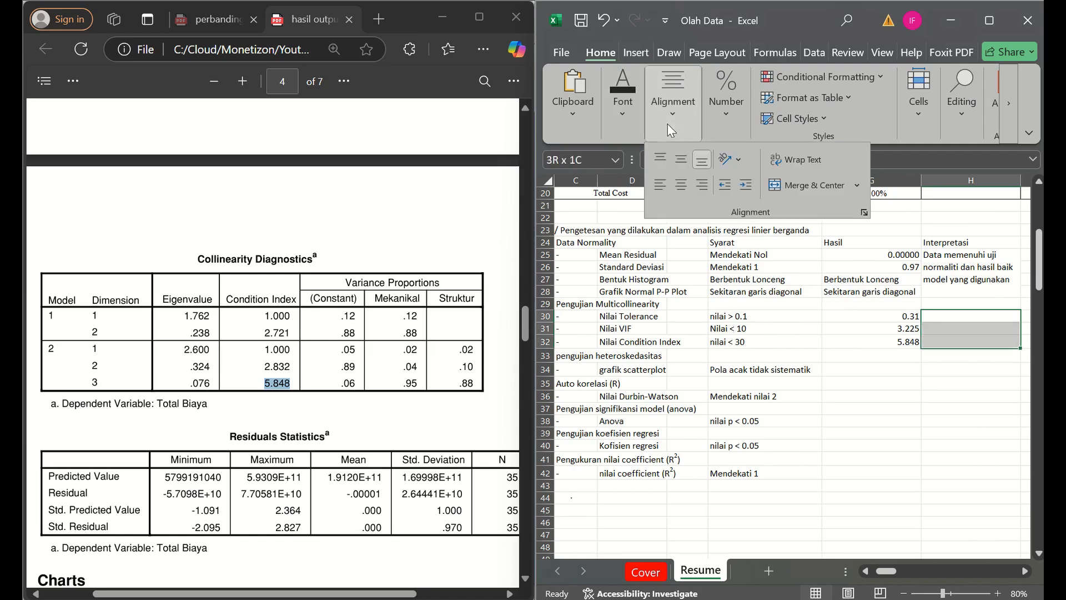
{"action": "left_click", "coordinate": [783, 184]}
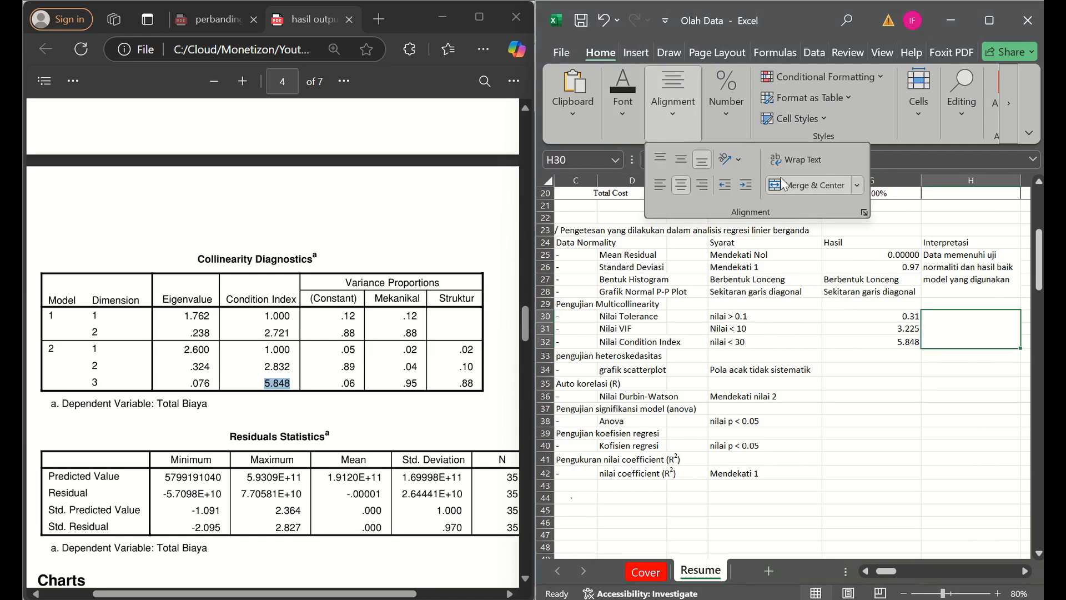
- Copy the Data Normality interpretation from H25 into the merged Multicollinearity cell H30
{"action": "left_click", "coordinate": [948, 274]}
{"action": "key", "text": "ctrl+c"}
{"action": "key", "text": "Down"}
{"action": "key", "text": "Down"}
{"action": "key", "text": "ctrl+v"}
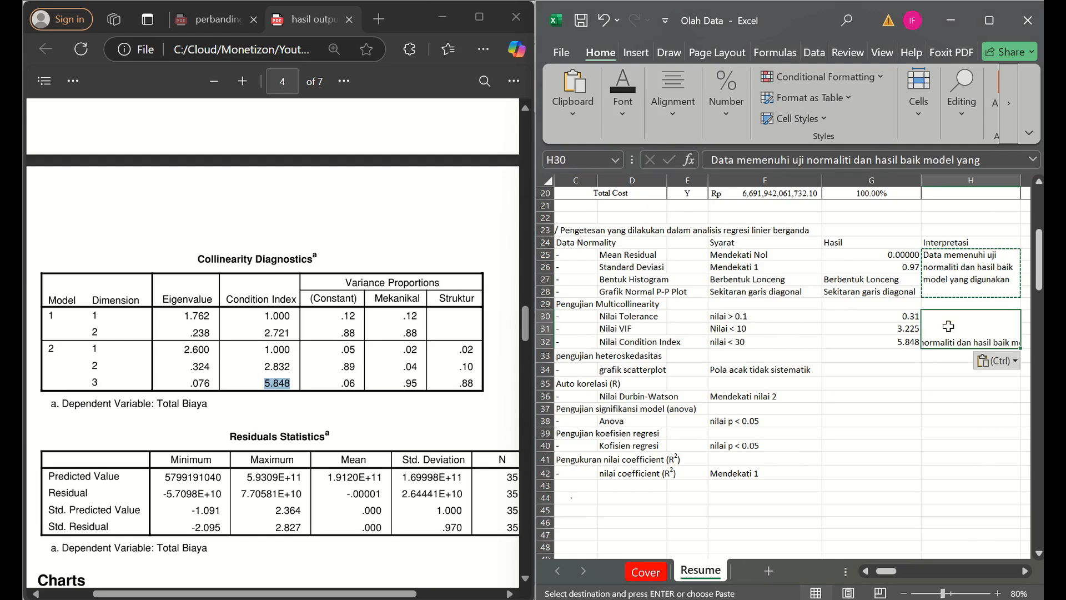
- Align the pasted interpretation text in H30 to the top left
{"action": "left_click", "coordinate": [671, 94]}
{"action": "left_click", "coordinate": [672, 94]}
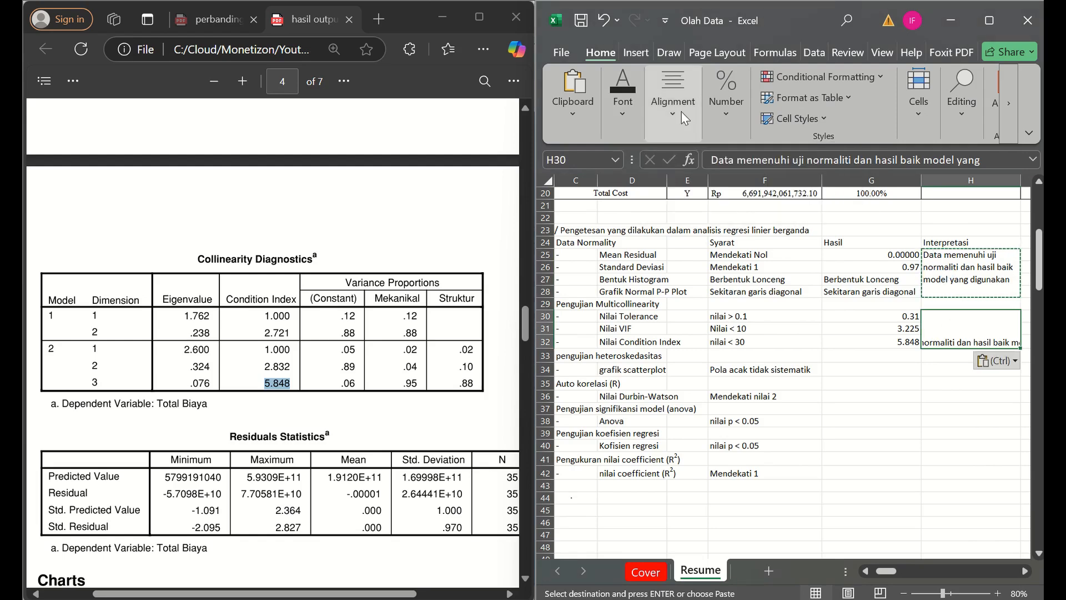
{"action": "left_click", "coordinate": [672, 94]}
{"action": "left_click", "coordinate": [659, 184]}
{"action": "left_click", "coordinate": [658, 160]}
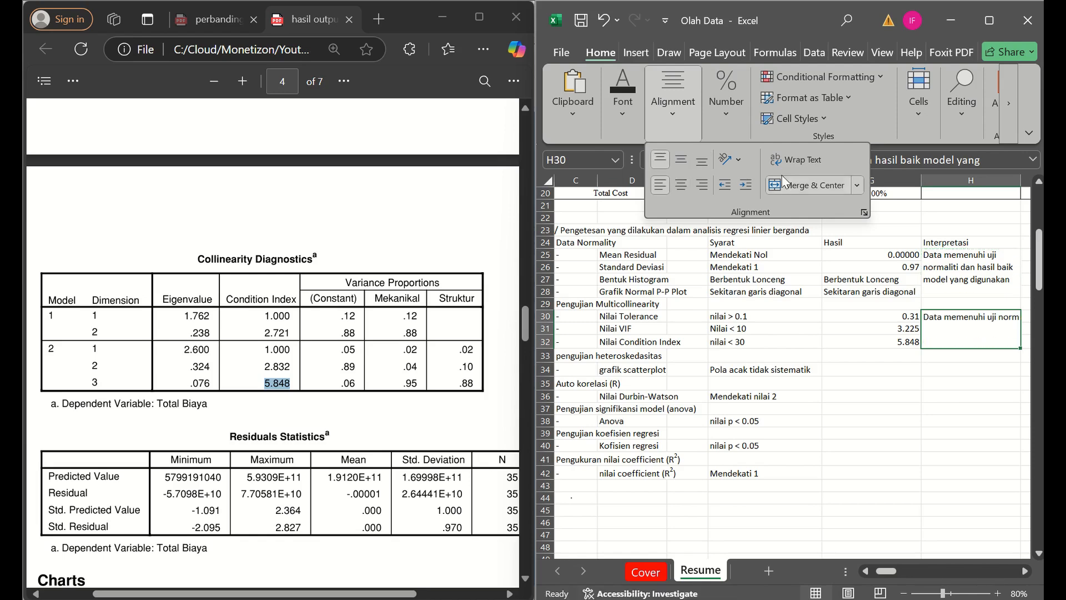
- Wrap the text in the merged cell H30 and replace it with "Data terpenuhi tidak terdapat multicollinearity"
{"action": "left_click", "coordinate": [782, 168]}
{"action": "left_click", "coordinate": [975, 337]}
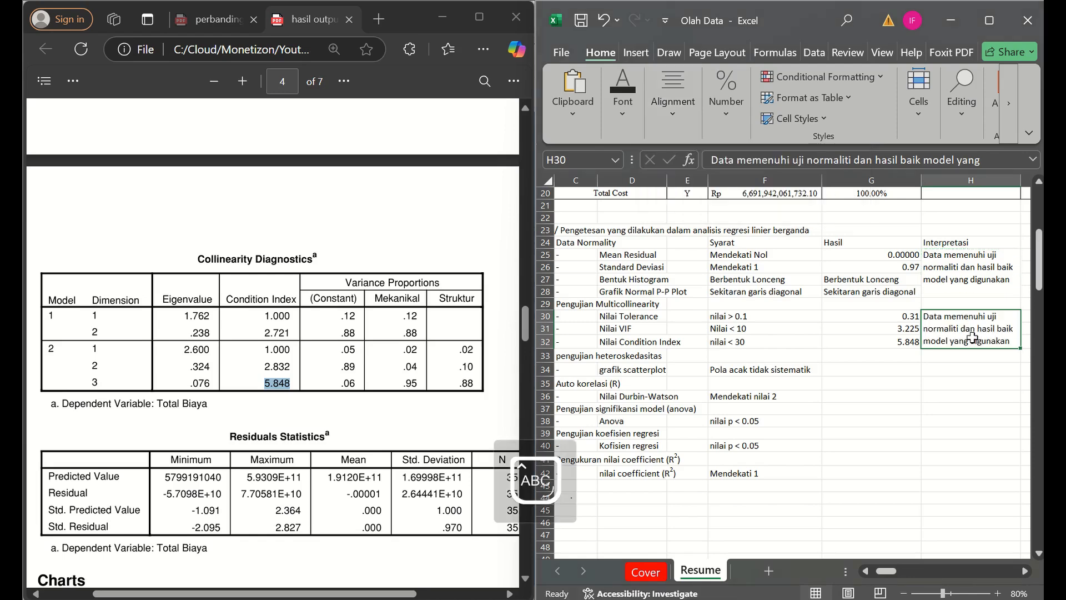
{"action": "type", "text": "Data ter"}
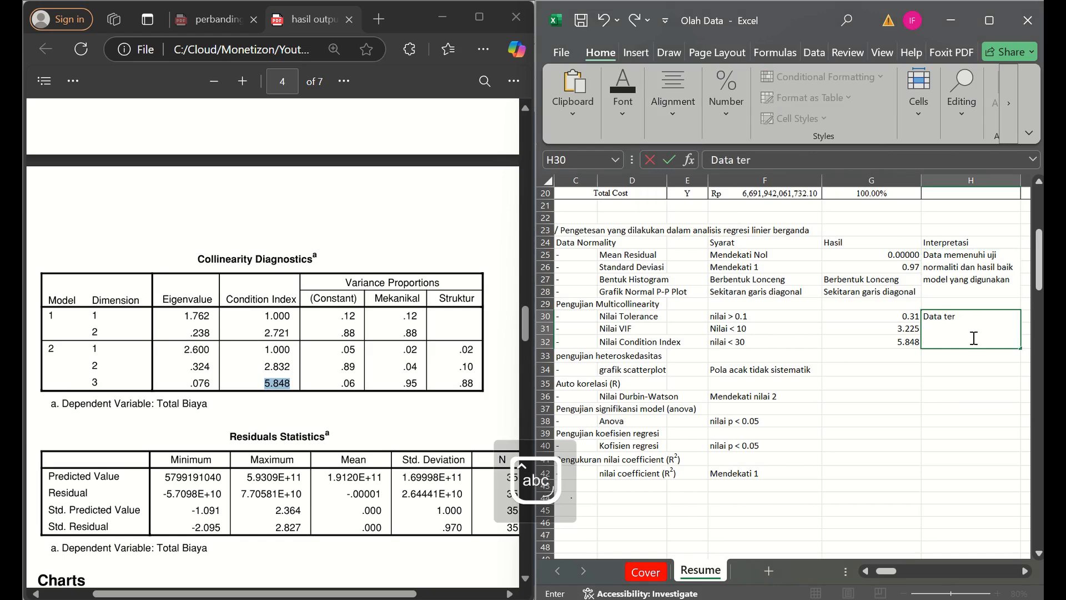
{"action": "type", "text": "penuhi tidak terdapat mult"}
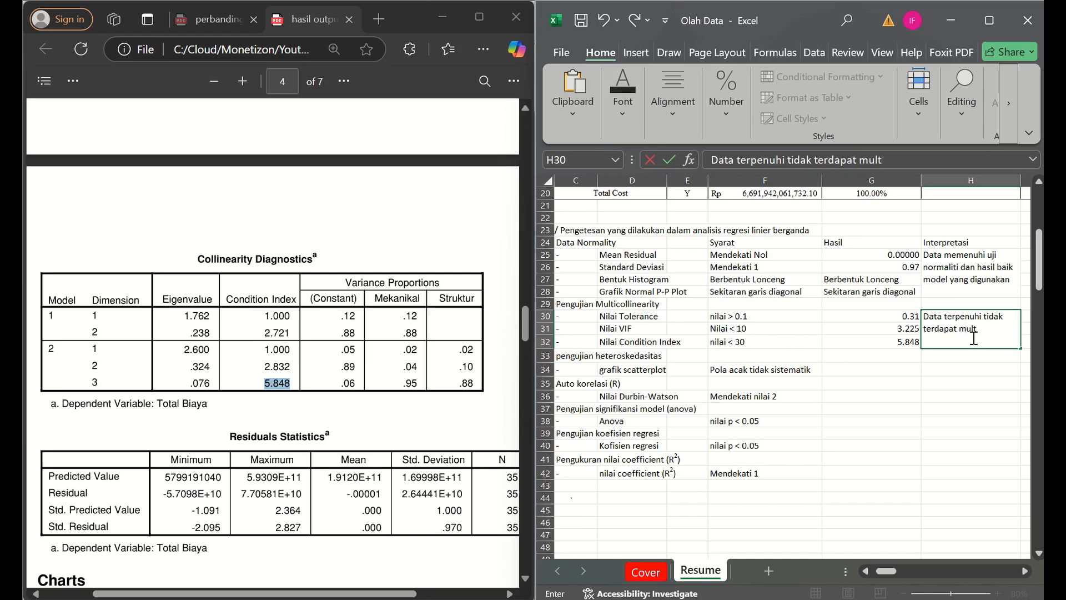
{"action": "type", "text": "icollinearity"}
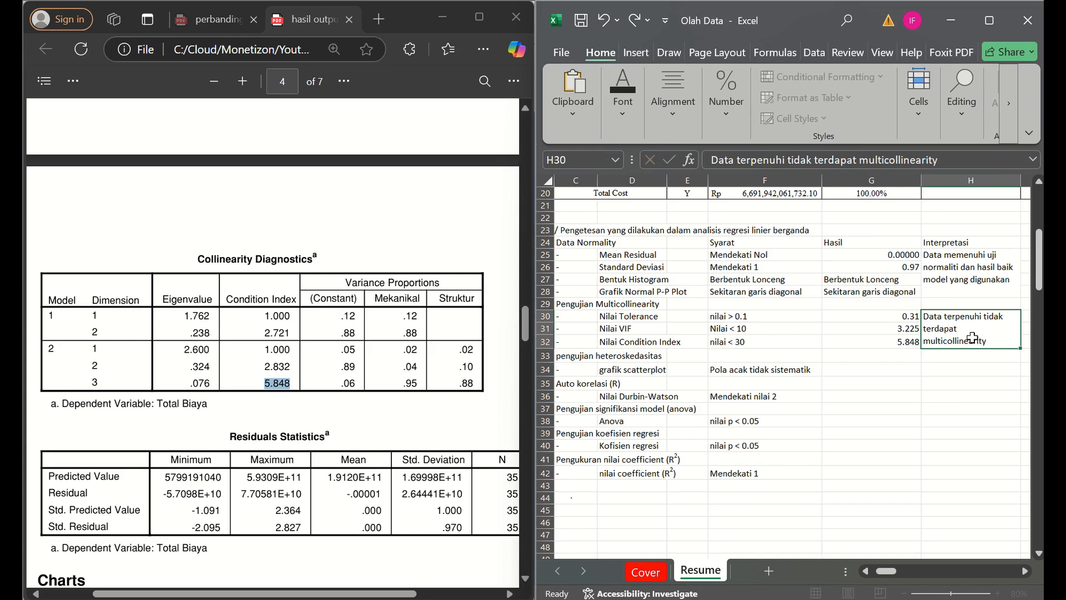
{"action": "key", "text": "Return"}
- Examine the Scatterplot on page 7 of the PDF for the grafik scatterplot criterion in row 34
{"action": "key", "text": "Left"}
{"action": "key", "text": "Left"}
{"action": "key", "text": "Left"}
{"action": "key", "text": "Left"}
{"action": "key", "text": "Left"}
{"action": "key", "text": "Left"}
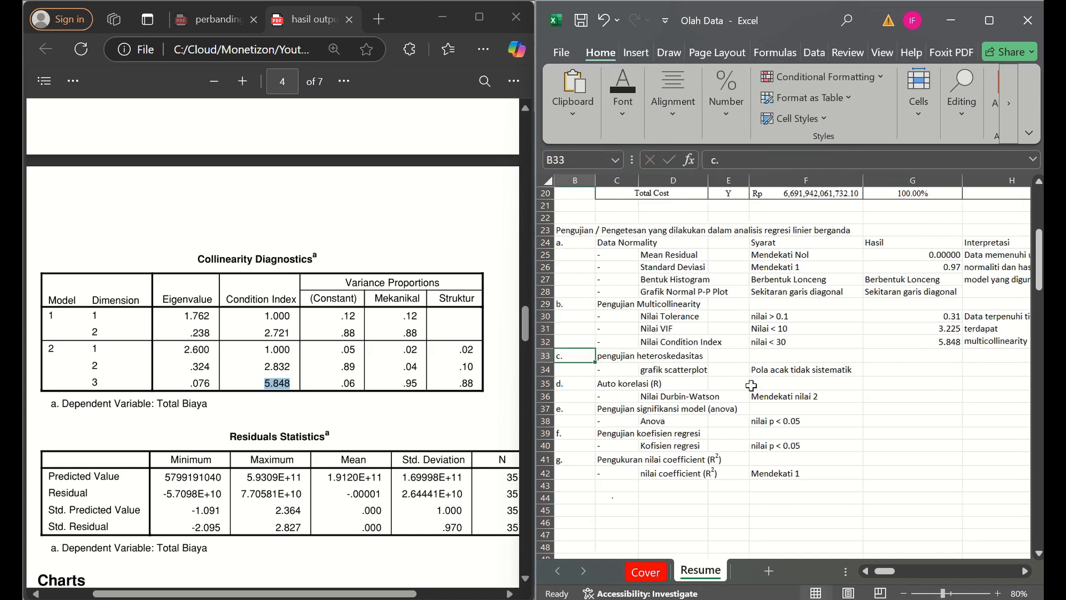
{"action": "key", "text": "Right"}
{"action": "key", "text": "Down"}
{"action": "key", "text": "Right"}
{"action": "key", "text": "Up"}
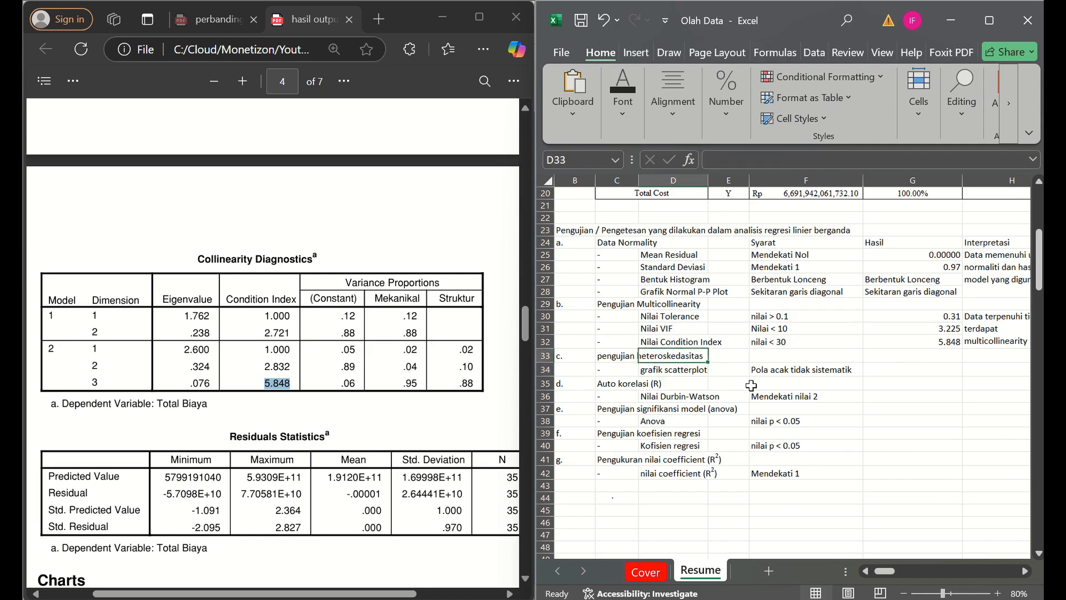
{"action": "key", "text": "Down"}
{"action": "scroll", "coordinate": [252, 417], "scroll_direction": "down", "scroll_amount": 1}
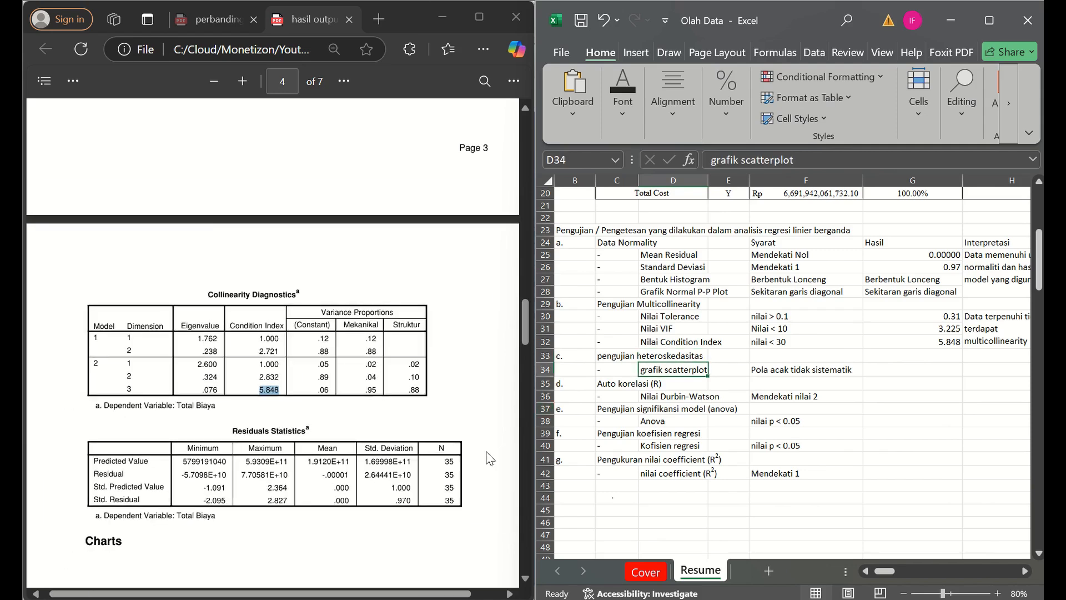
{"action": "left_click_drag", "start_coordinate": [528, 419], "coordinate": [524, 516]}
{"action": "scroll", "coordinate": [456, 258], "scroll_direction": "up", "scroll_amount": 1, "text": "ctrl"}
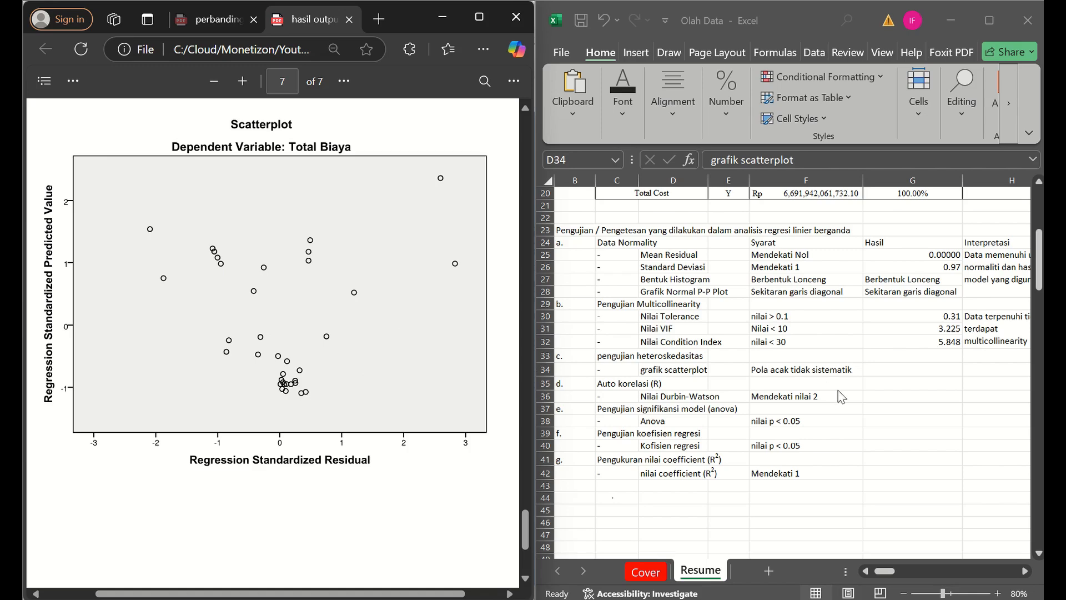
- Enter "Data acak" as the Hasil of the grafik scatterplot criterion in G34
{"action": "left_click", "coordinate": [902, 369]}
{"action": "key", "text": "Caps_Lock"}
{"action": "type", "text": "T"}
{"action": "key", "text": "Caps_Lock"}
{"action": "type", "text": "e"}
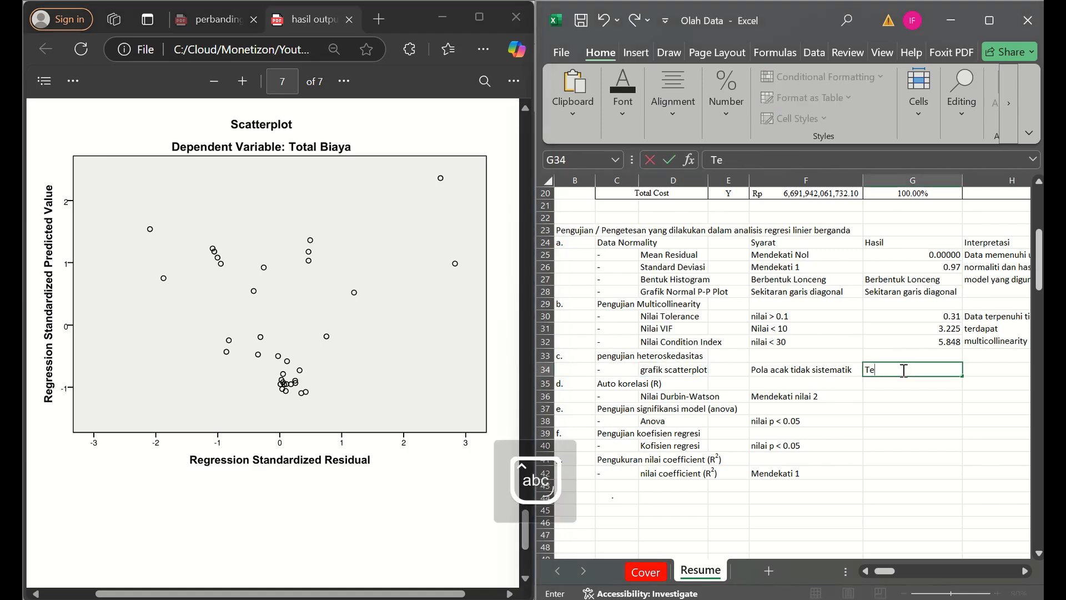
{"action": "key", "text": "Caps_Lock"}
{"action": "type", "text": "D"}
{"action": "key", "text": "Caps_Lock"}
{"action": "type", "text": "ata acak"}
{"action": "key", "text": "Tab"}
- Enter "Terpenuhi data acak" as the Interpretasi of the grafik scatterplot criterion in H34
{"action": "key", "text": "Caps_Lock"}
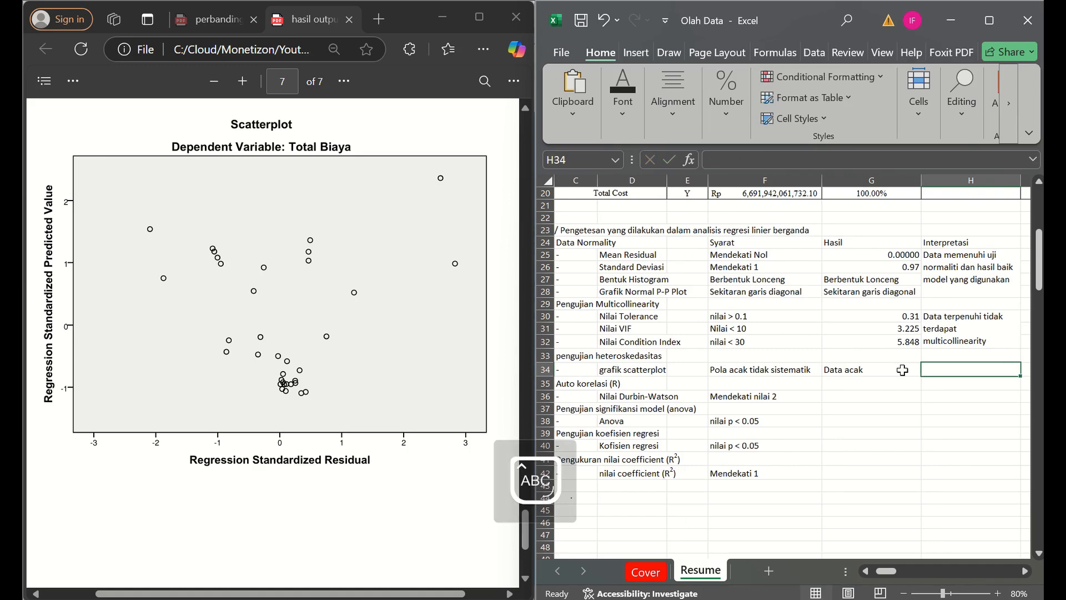
{"action": "type", "text": "T"}
{"action": "key", "text": "Caps_Lock"}
{"action": "type", "text": "erpenu"}
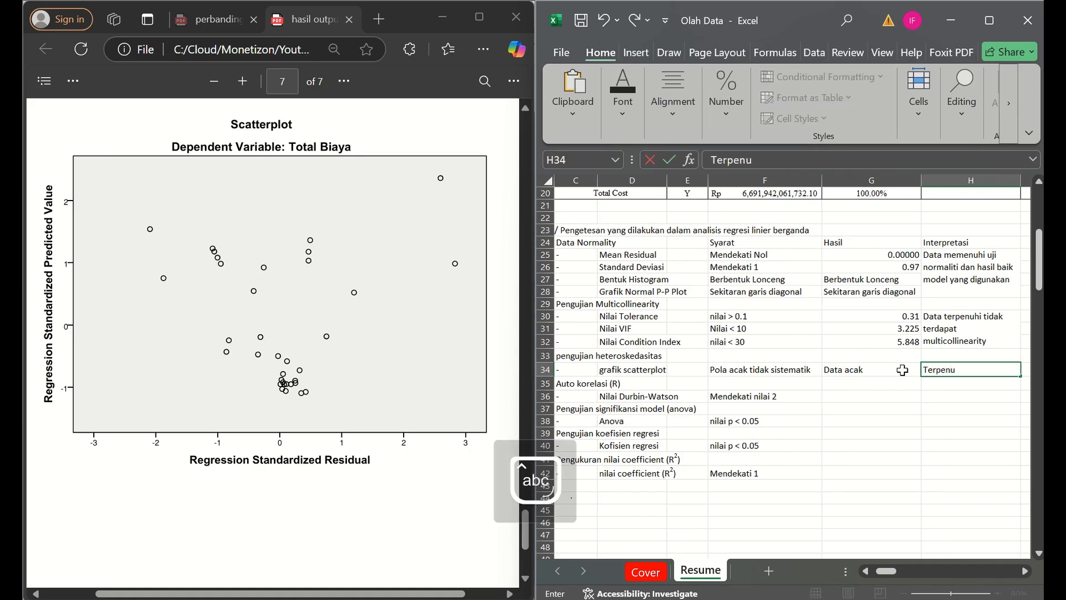
{"action": "type", "text": "hi data acak"}
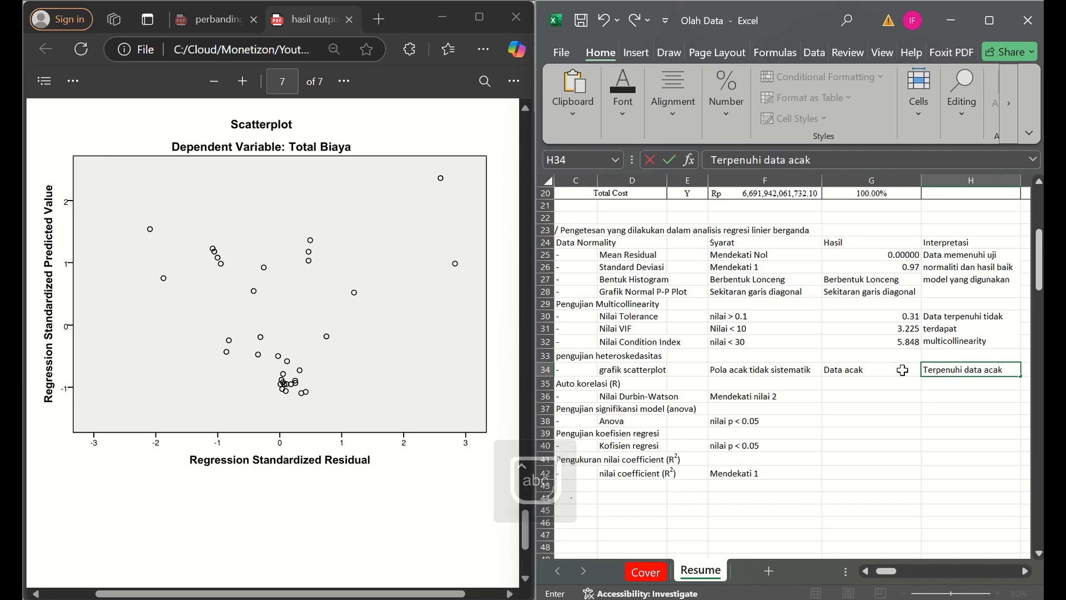
{"action": "key", "text": "Return"}
- Find the Durbin-Watson value in the Model Summary table on page 2 of the PDF and enter 1.305 as its Hasil in G36
{"action": "scroll", "coordinate": [401, 419], "scroll_direction": "down", "scroll_amount": 1}
{"action": "left_click", "coordinate": [401, 419]}
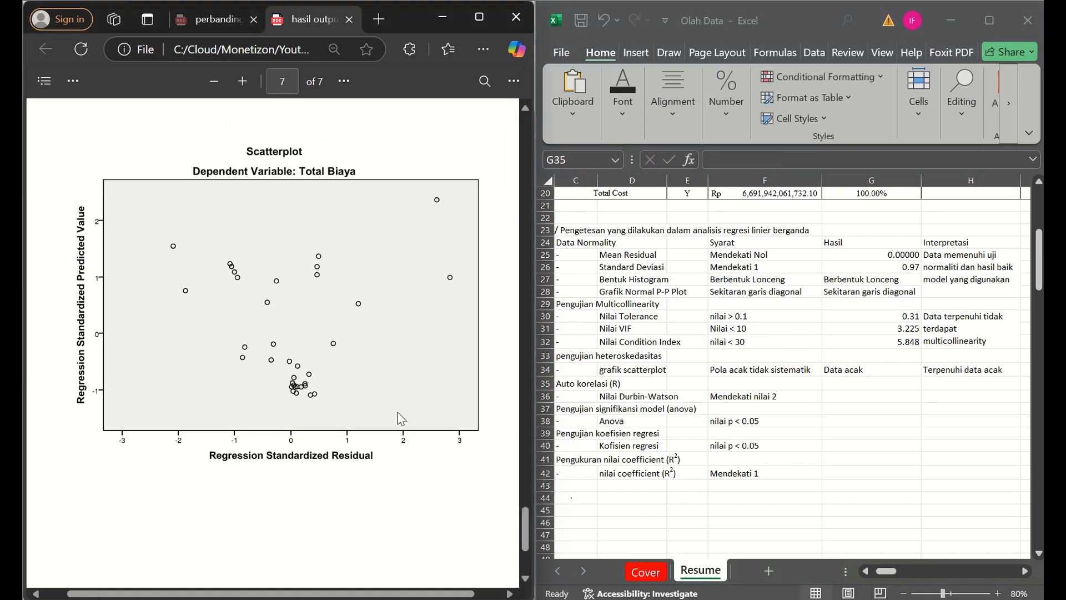
{"action": "scroll", "coordinate": [402, 419], "scroll_direction": "up", "scroll_amount": 10}
{"action": "scroll", "coordinate": [402, 420], "scroll_direction": "up", "scroll_amount": 10}
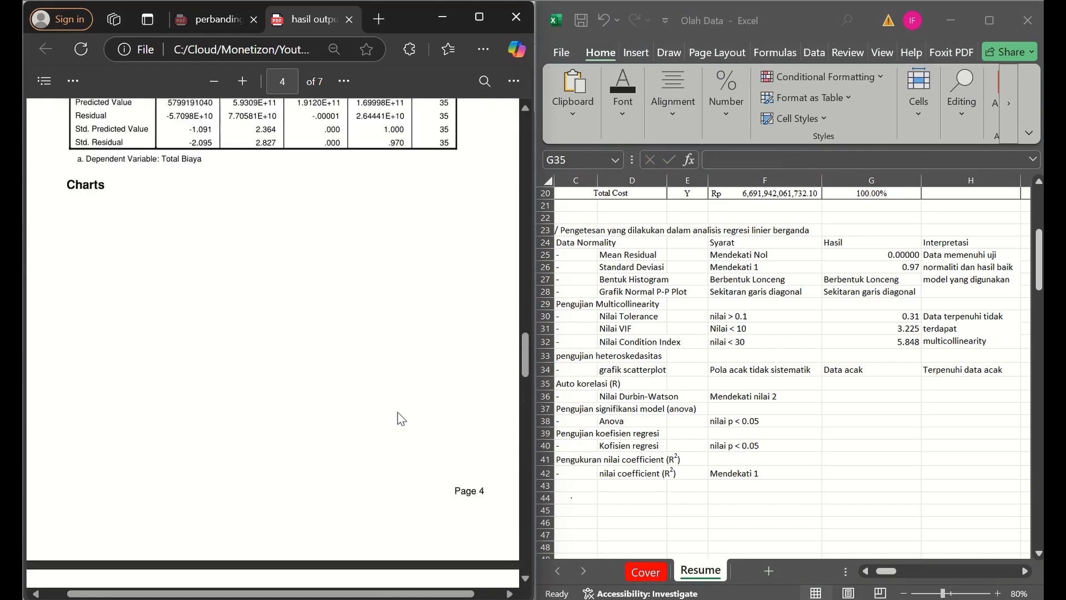
{"action": "scroll", "coordinate": [401, 420], "scroll_direction": "up", "scroll_amount": 5}
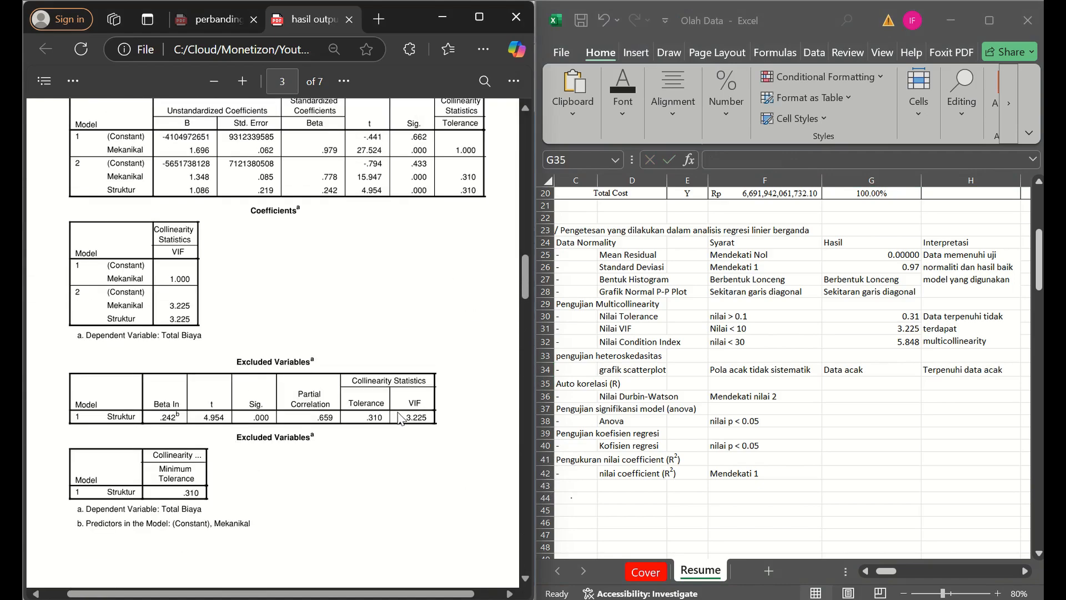
{"action": "scroll", "coordinate": [402, 419], "scroll_direction": "up", "scroll_amount": 6}
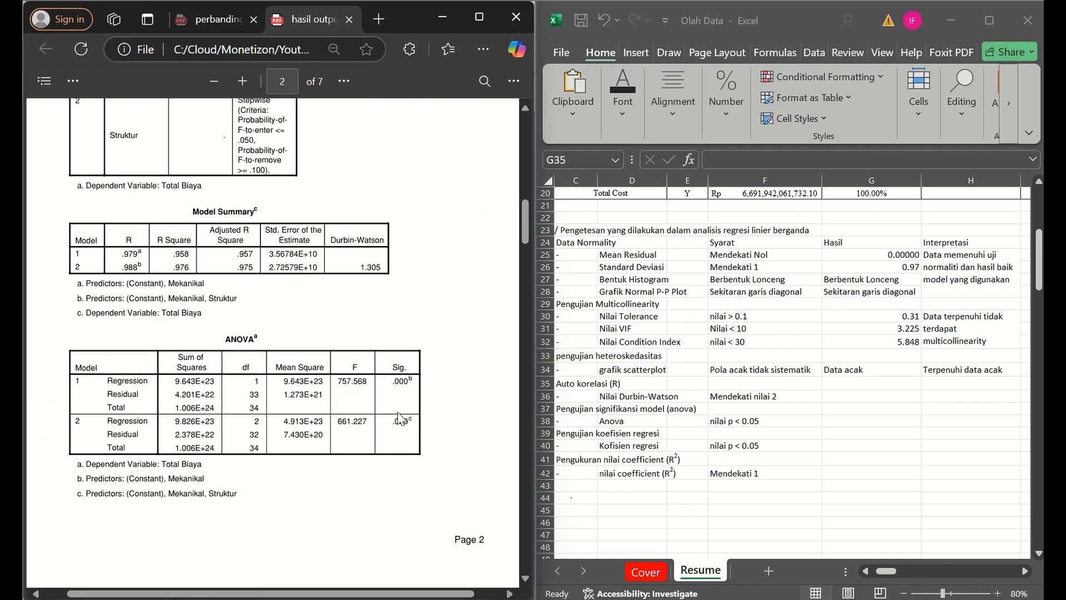
{"action": "left_click", "coordinate": [849, 397]}
{"action": "left_click", "coordinate": [850, 396]}
{"action": "type", "text": "1.305"}
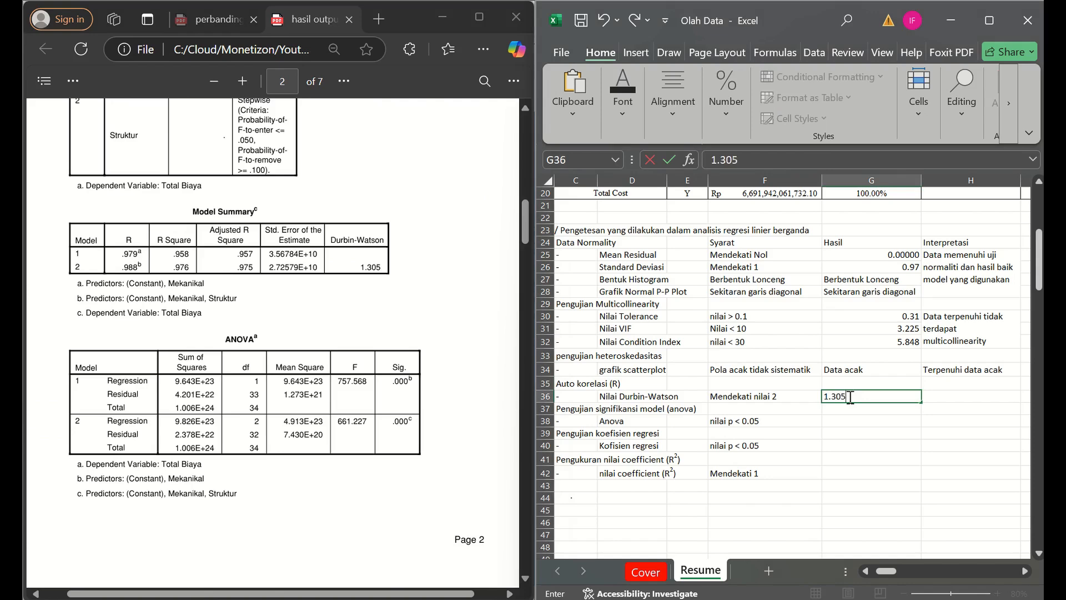
{"action": "key", "text": "Tab"}
- Enter "karena mendekati 2" as the Interpretasi of the Durbin-Watson value in H36
{"action": "type", "text": "karen"}
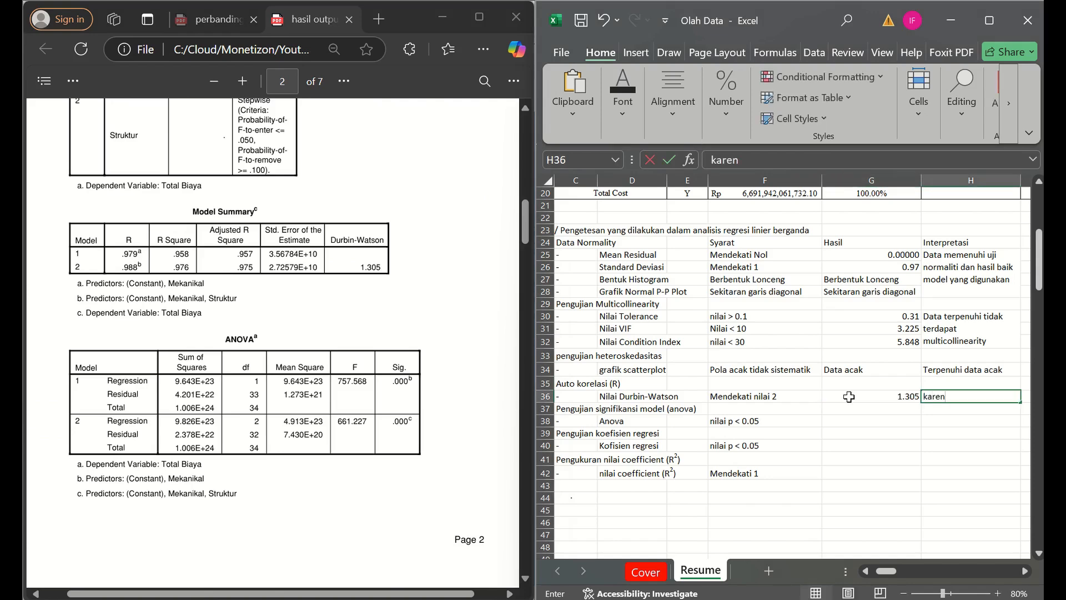
{"action": "type", "text": "a mendek"}
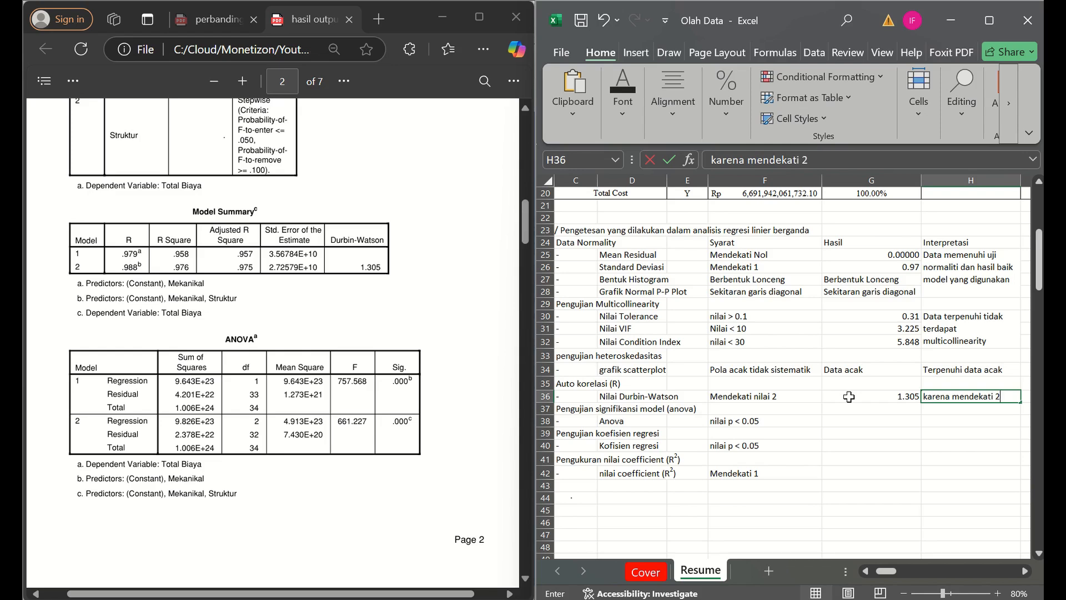
{"action": "type", "text": "ati 2"}
{"action": "key", "text": "Return"}
- Find the Sig. value in the ANOVA table on page 2 of the PDF and enter 0.000 as the Anova Hasil in G38
{"action": "left_click", "coordinate": [323, 429]}
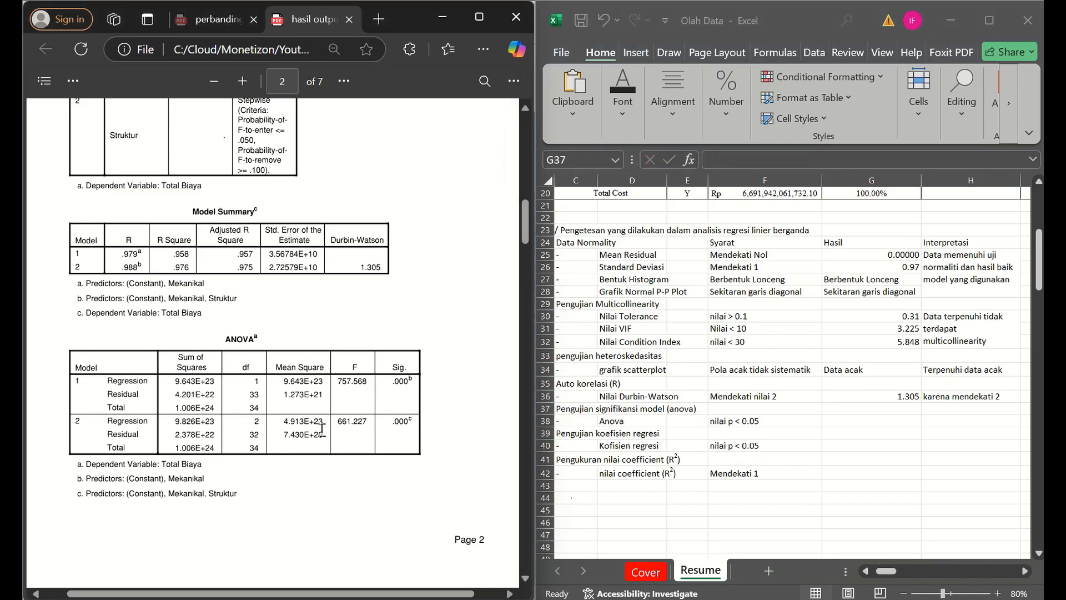
{"action": "scroll", "coordinate": [323, 429], "scroll_direction": "up", "scroll_amount": 4}
{"action": "scroll", "coordinate": [322, 429], "scroll_direction": "down", "scroll_amount": 4}
{"action": "scroll", "coordinate": [323, 428], "scroll_direction": "down", "scroll_amount": 10}
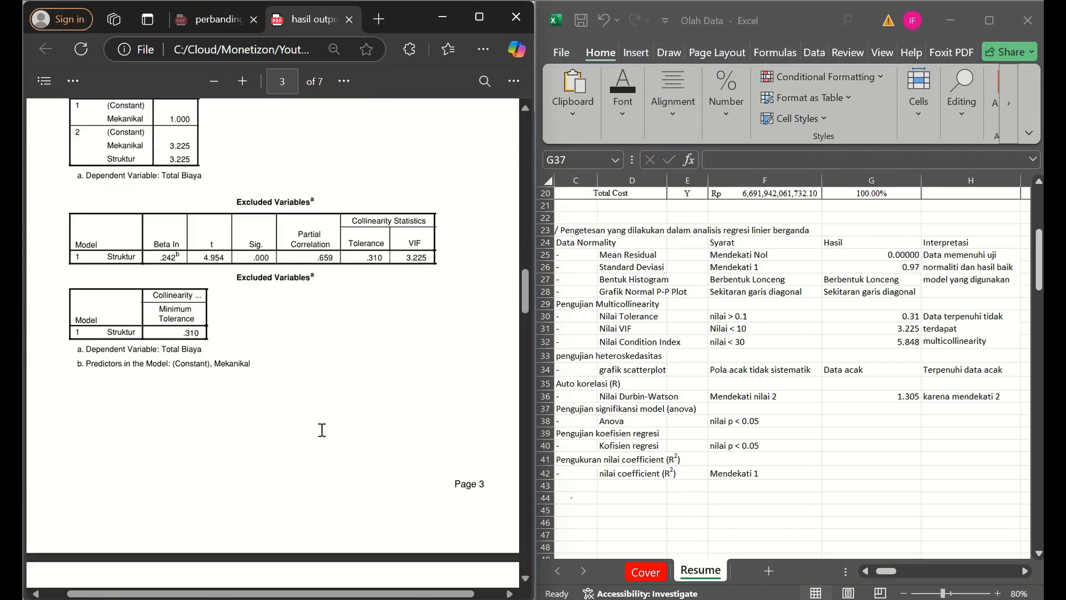
{"action": "scroll", "coordinate": [322, 429], "scroll_direction": "down", "scroll_amount": 15}
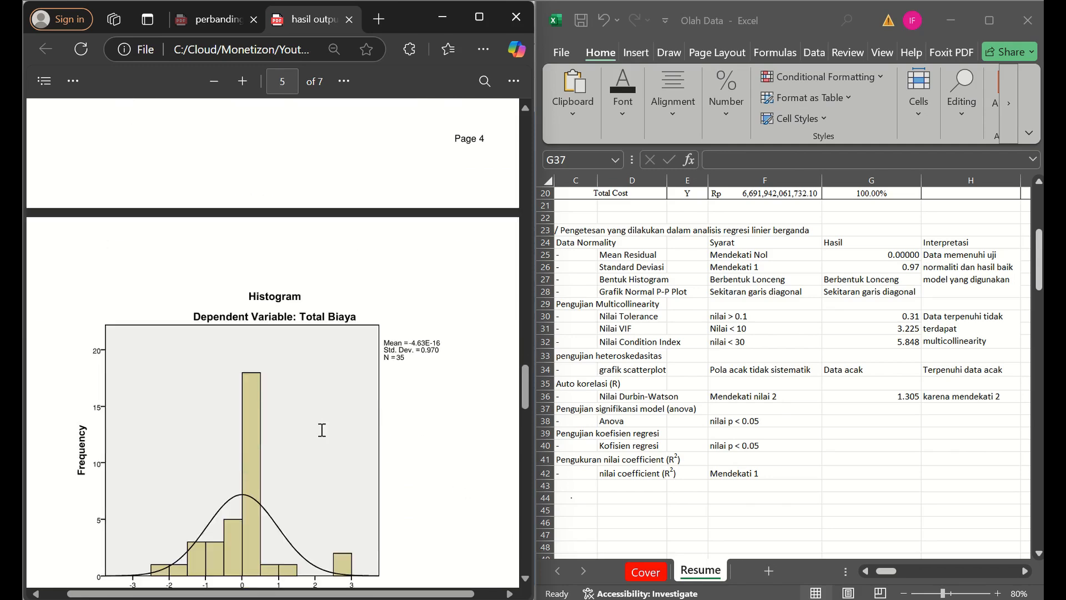
{"action": "scroll", "coordinate": [322, 430], "scroll_direction": "down", "scroll_amount": 2}
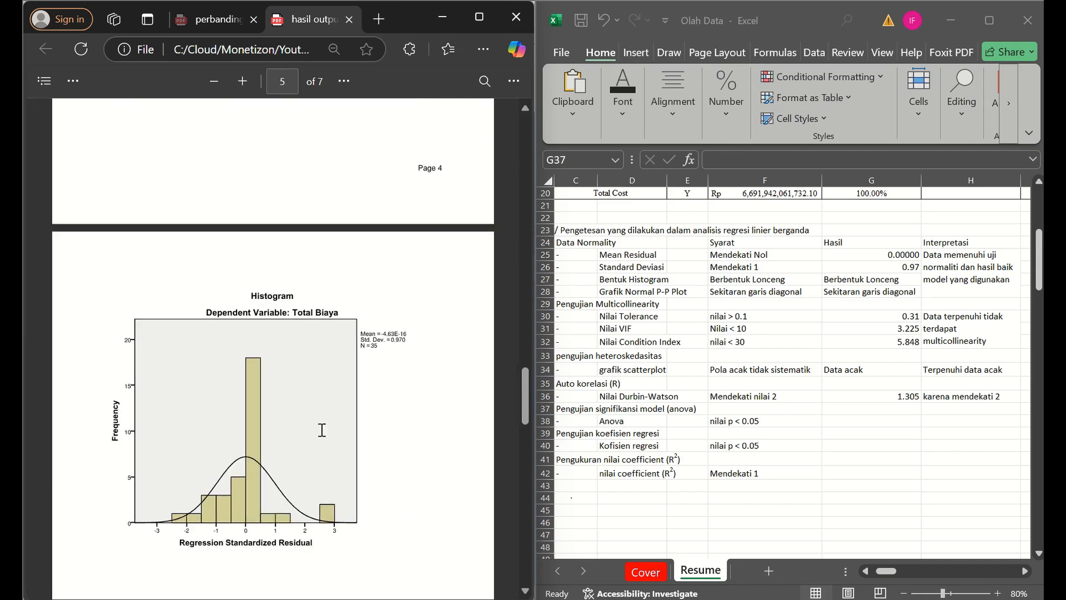
{"action": "scroll", "coordinate": [322, 430], "scroll_direction": "up", "scroll_amount": 20}
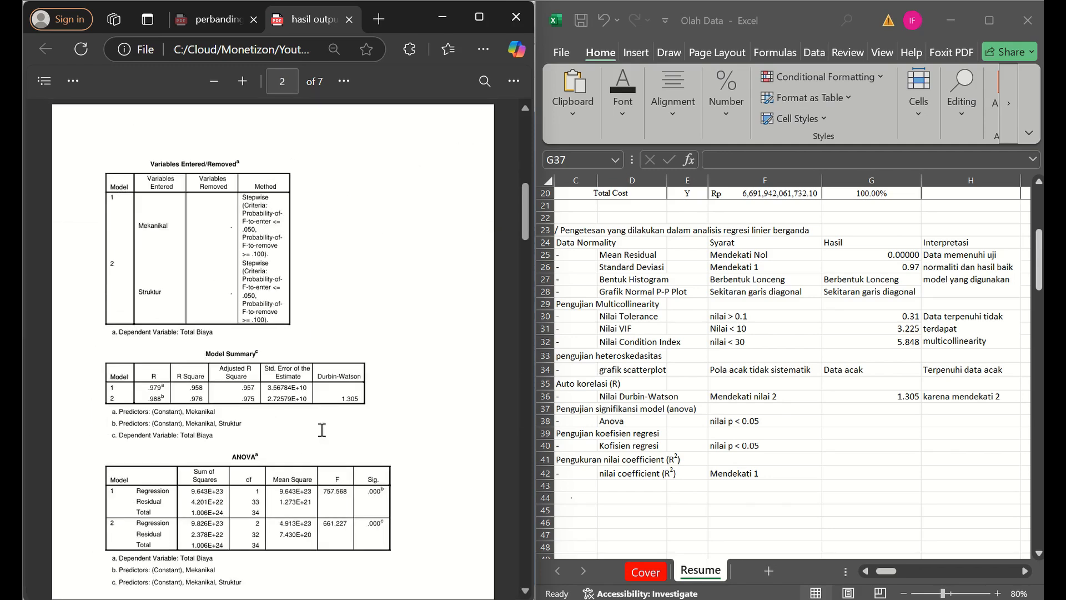
{"action": "scroll", "coordinate": [322, 429], "scroll_direction": "down", "scroll_amount": 5}
{"action": "scroll", "coordinate": [440, 359], "scroll_direction": "up", "scroll_amount": 2}
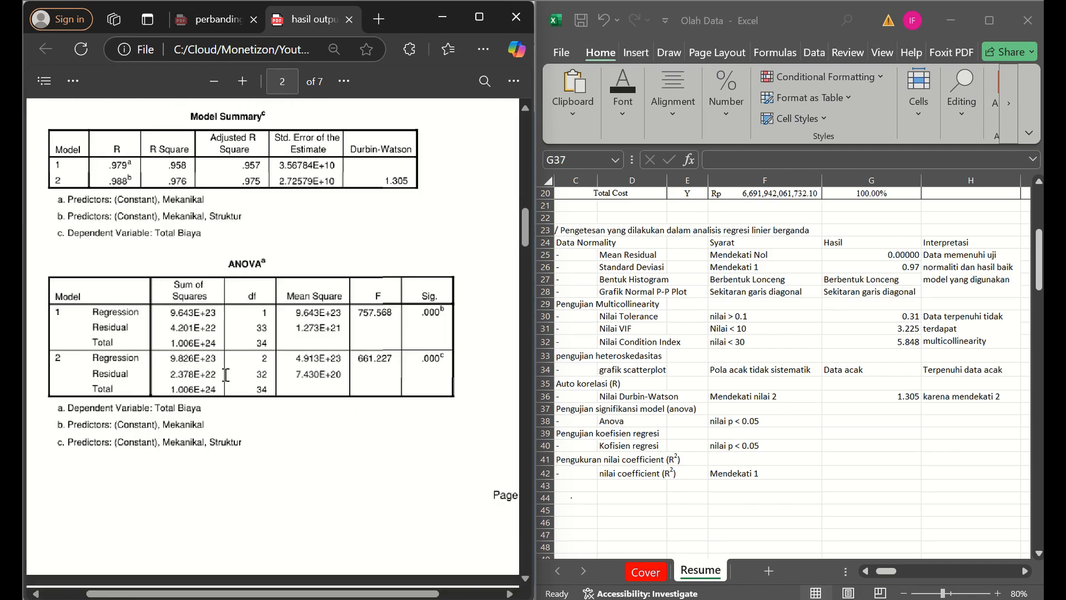
{"action": "scroll", "coordinate": [441, 359], "scroll_direction": "up", "scroll_amount": 2}
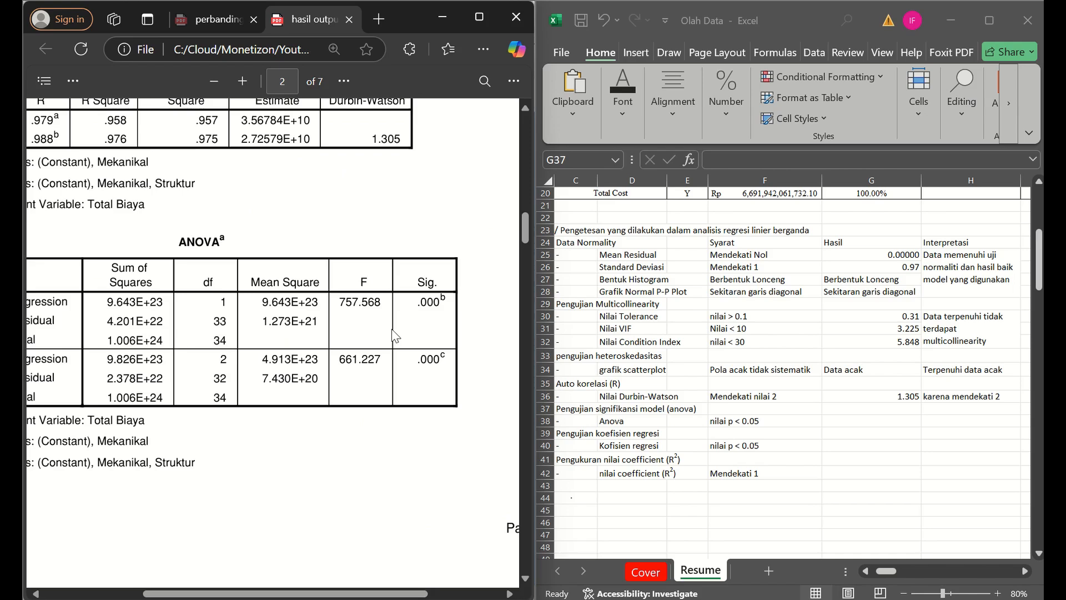
{"action": "scroll", "coordinate": [395, 336], "scroll_direction": "down", "scroll_amount": 1}
{"action": "left_click", "coordinate": [886, 407]}
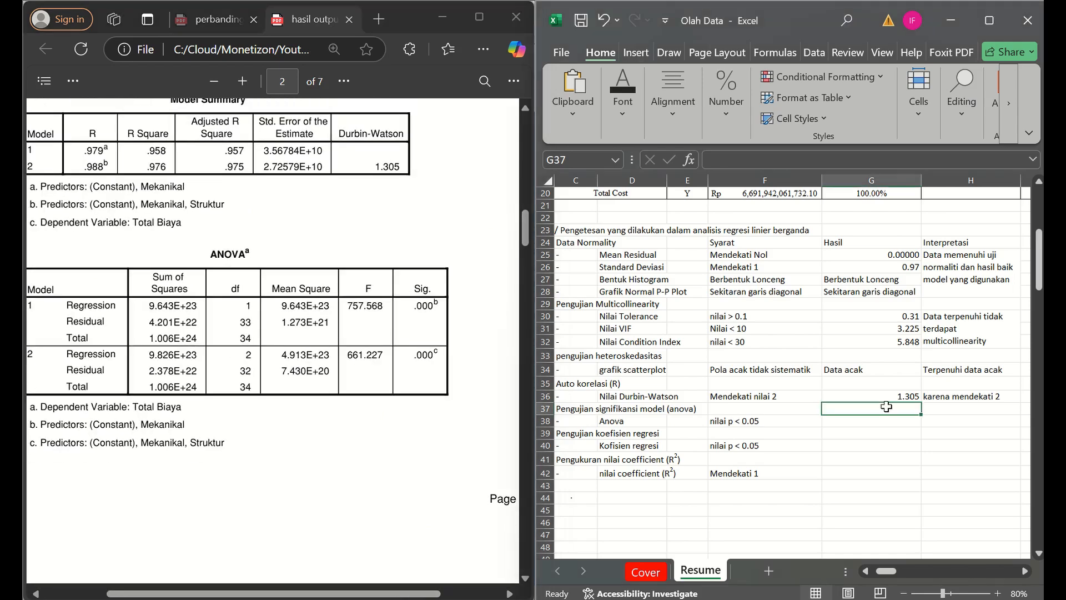
{"action": "key", "text": "Down"}
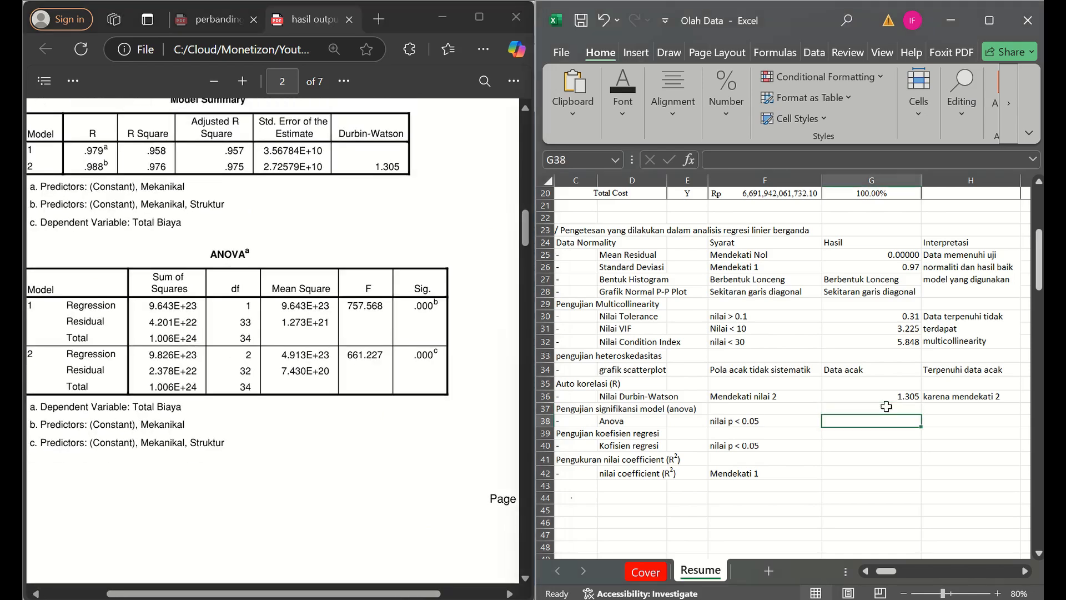
{"action": "type", "text": "0.000"}
{"action": "key", "text": "Tab"}
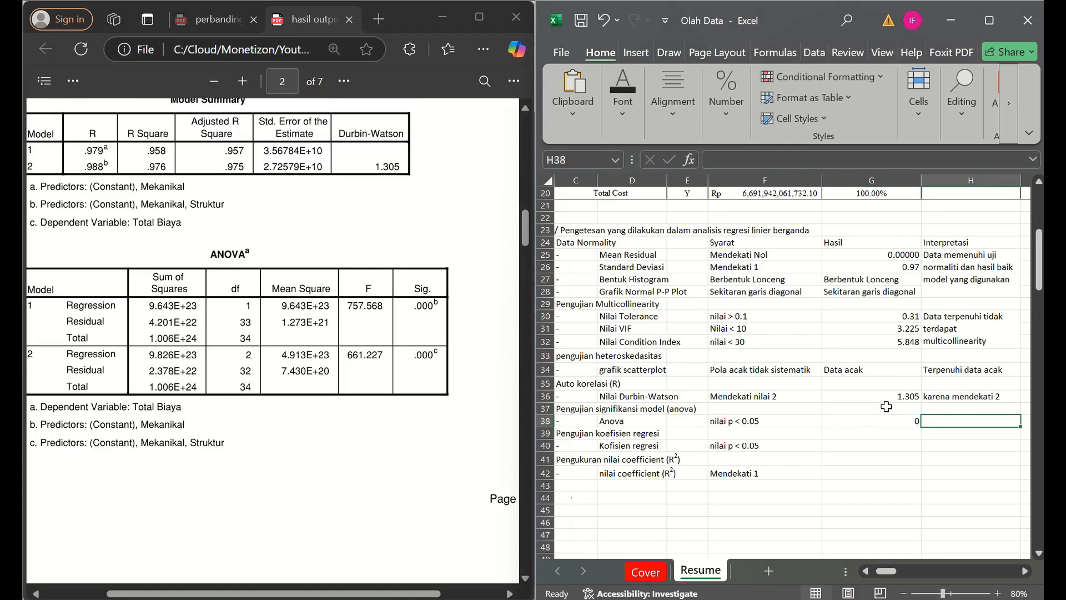
- Enter "Data variabel independen sangat mempangaruhi data dependen" as the Interpretasi of the Anova criterion in H38
{"action": "left_click", "coordinate": [277, 491]}
{"action": "scroll", "coordinate": [278, 491], "scroll_direction": "down", "scroll_amount": 2}
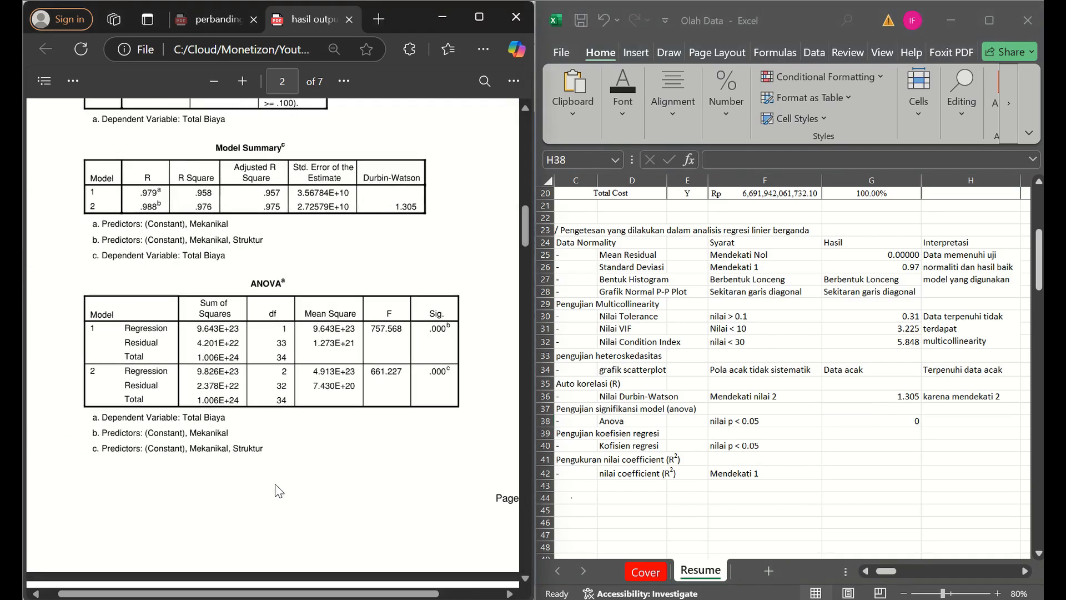
{"action": "scroll", "coordinate": [353, 476], "scroll_direction": "up", "scroll_amount": 2}
{"action": "left_click", "coordinate": [819, 429]}
{"action": "key", "text": "Caps_Lock"}
{"action": "type", "text": "D"}
{"action": "key", "text": "Caps_Lock"}
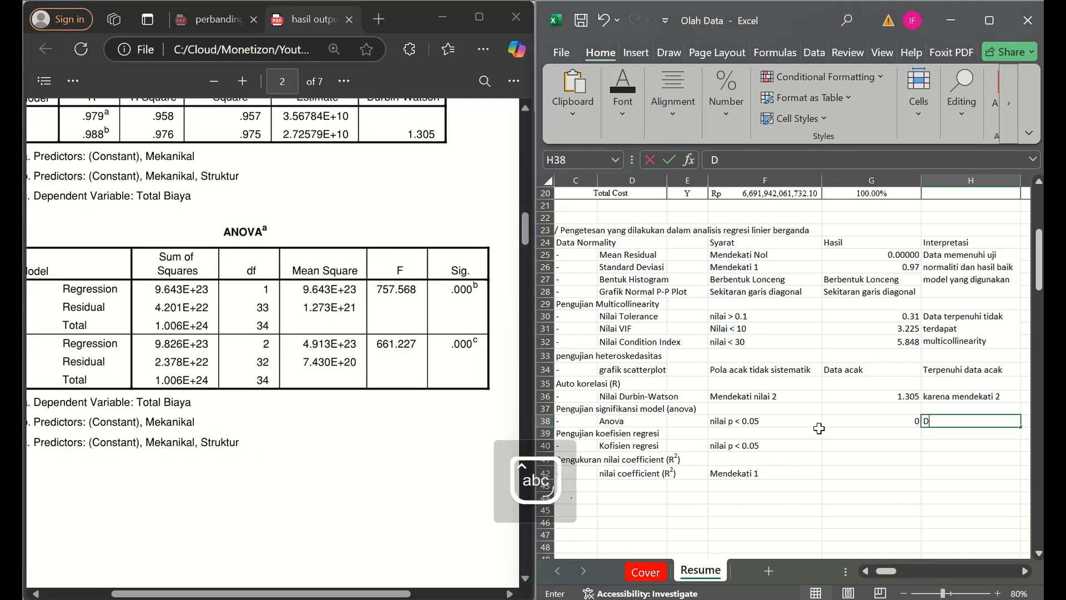
{"action": "type", "text": "ata var"}
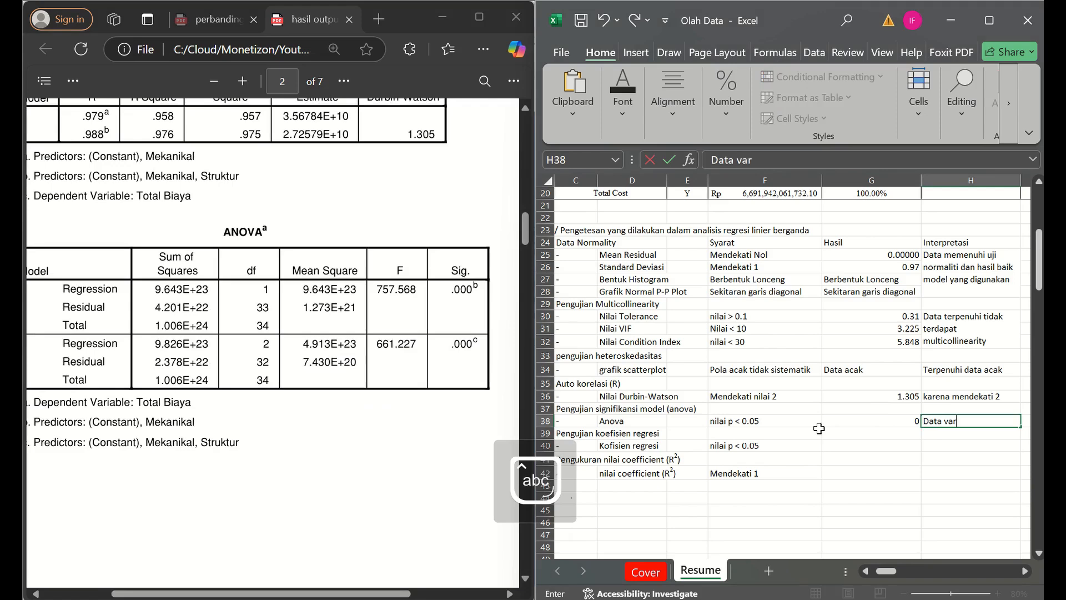
{"action": "type", "text": "iabel indep"}
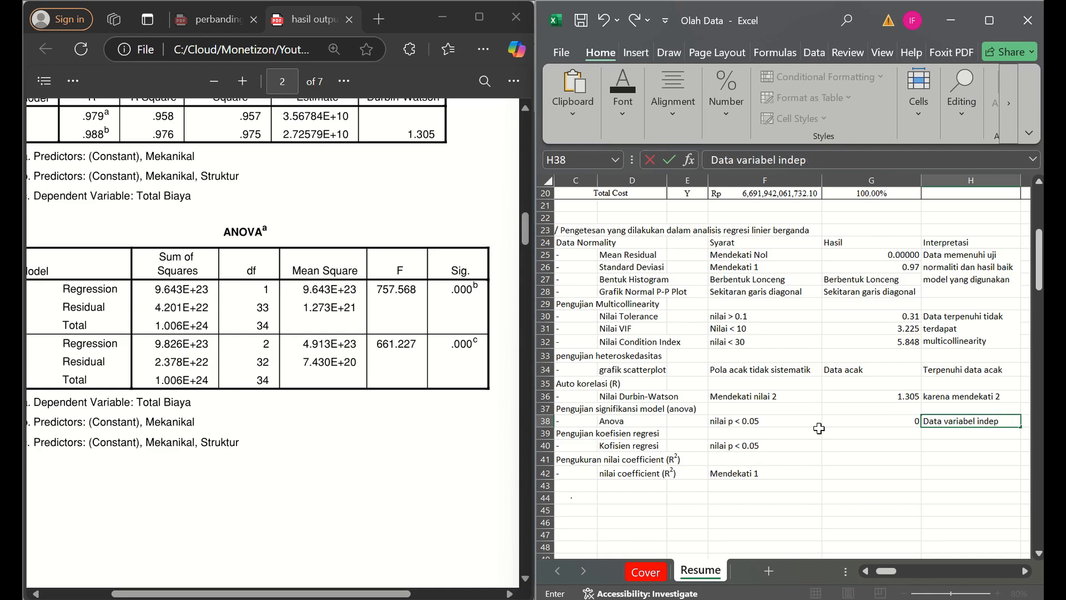
{"action": "type", "text": "ndden sanga"}
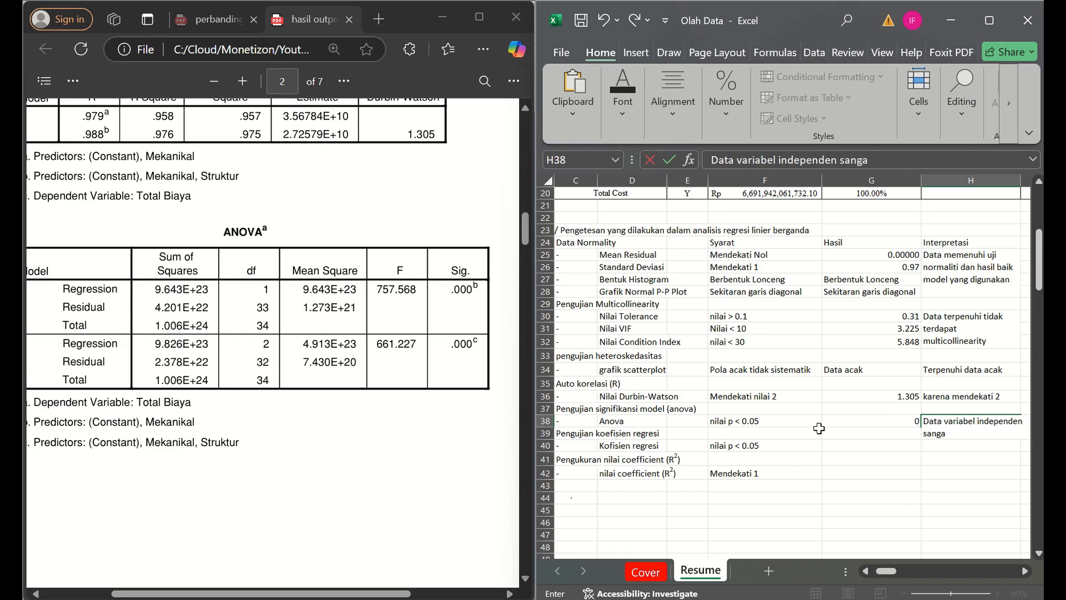
{"action": "type", "text": "t mempangaruhi data"}
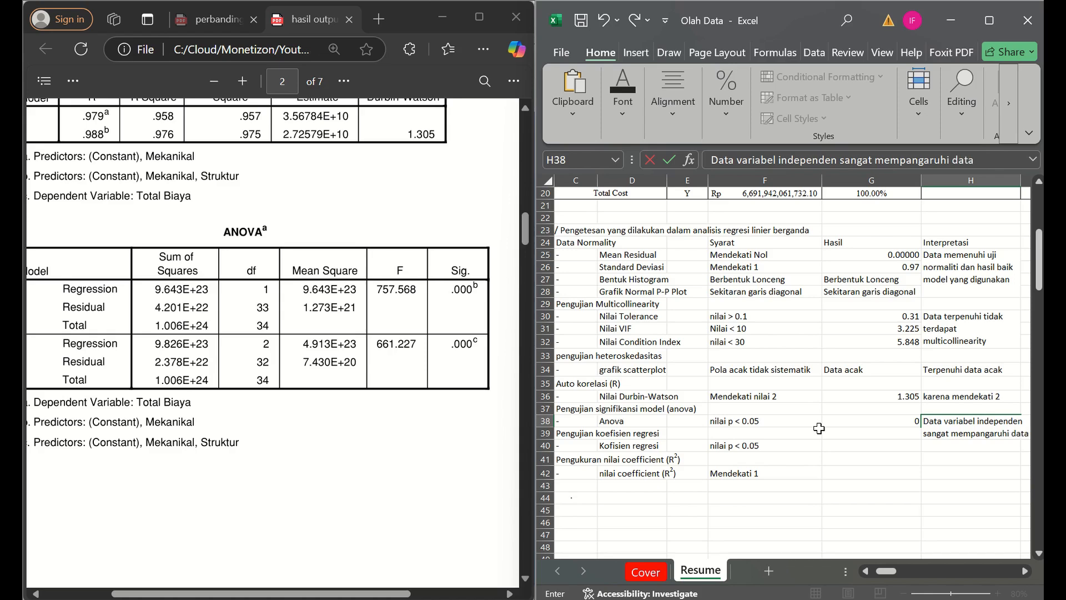
{"action": "type", "text": " depnenden"}
{"action": "key", "text": "ctrl+Return"}
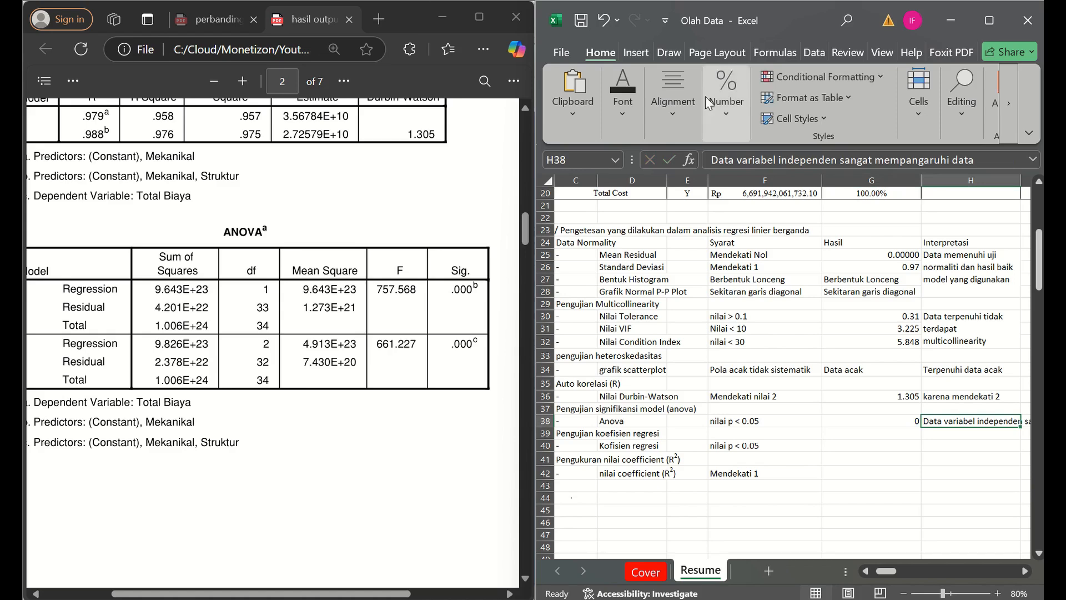
- Wrap the text in H38 and increase the height of row 38 to show more of the Anova interpretation
{"action": "left_click", "coordinate": [673, 92]}
{"action": "left_click", "coordinate": [798, 161]}
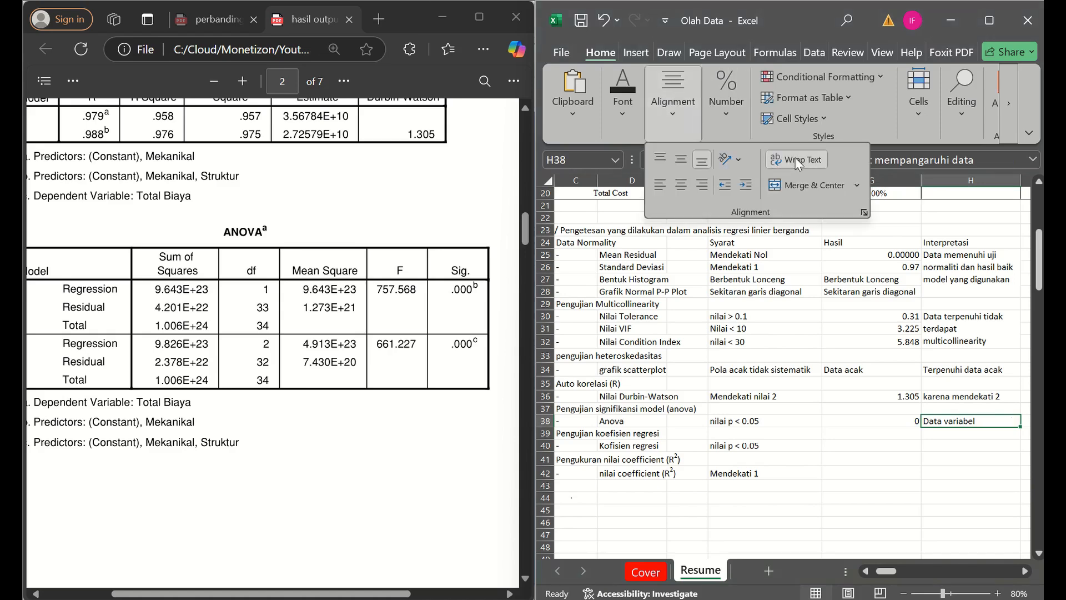
{"action": "left_click_drag", "start_coordinate": [552, 425], "coordinate": [552, 454]}
{"action": "left_click", "coordinate": [813, 512]}
{"action": "key", "text": "Up"}
{"action": "key", "text": "Up"}
{"action": "key", "text": "Left"}
{"action": "key", "text": "Left"}
{"action": "key", "text": "Left"}
{"action": "key", "text": "Left"}
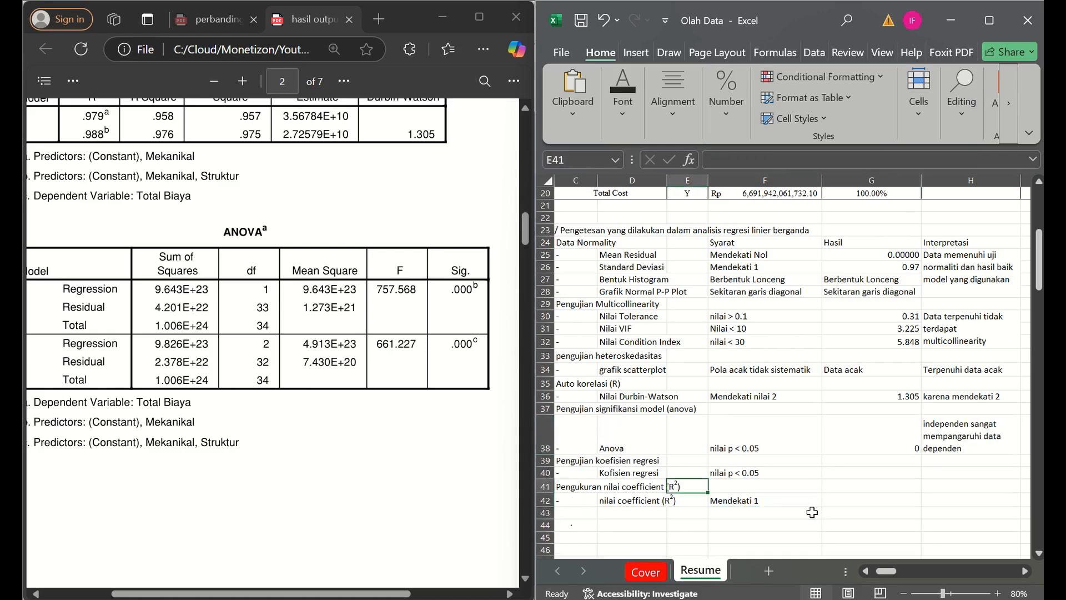
{"action": "key", "text": "Right"}
{"action": "key", "text": "Right"}
- Find the Sig. values of the predictors in the Coefficients table on page 3 of the PDF and enter 0 as the Kofisien regresi Hasil in G40
{"action": "left_click", "coordinate": [491, 482]}
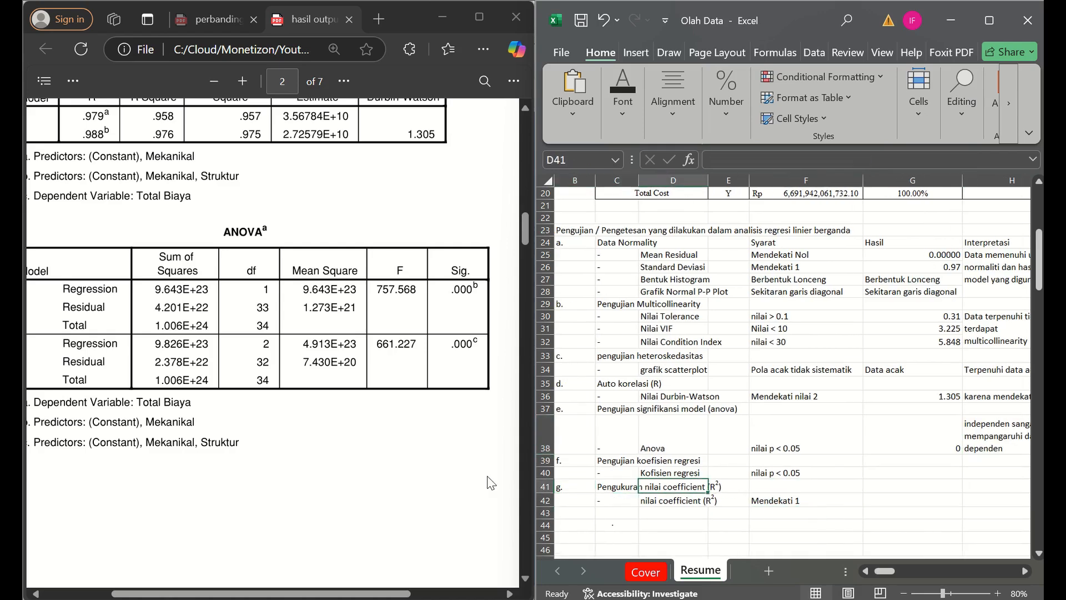
{"action": "scroll", "coordinate": [248, 473], "scroll_direction": "down", "scroll_amount": 2}
{"action": "scroll", "coordinate": [248, 473], "scroll_direction": "down", "scroll_amount": 10}
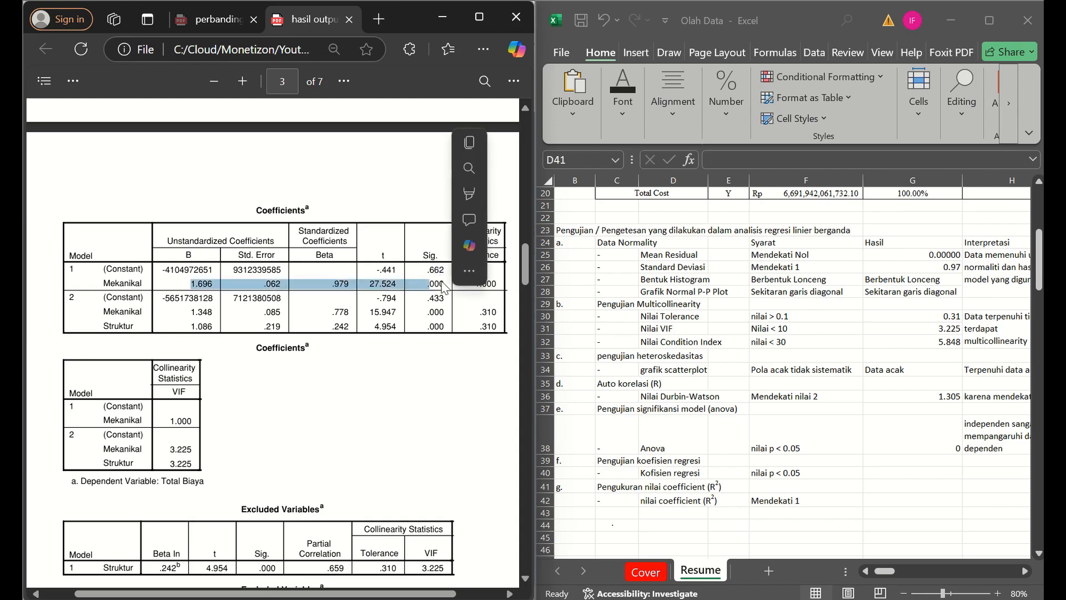
{"action": "left_click", "coordinate": [431, 282]}
{"action": "left_click_drag", "start_coordinate": [427, 283], "coordinate": [441, 281]}
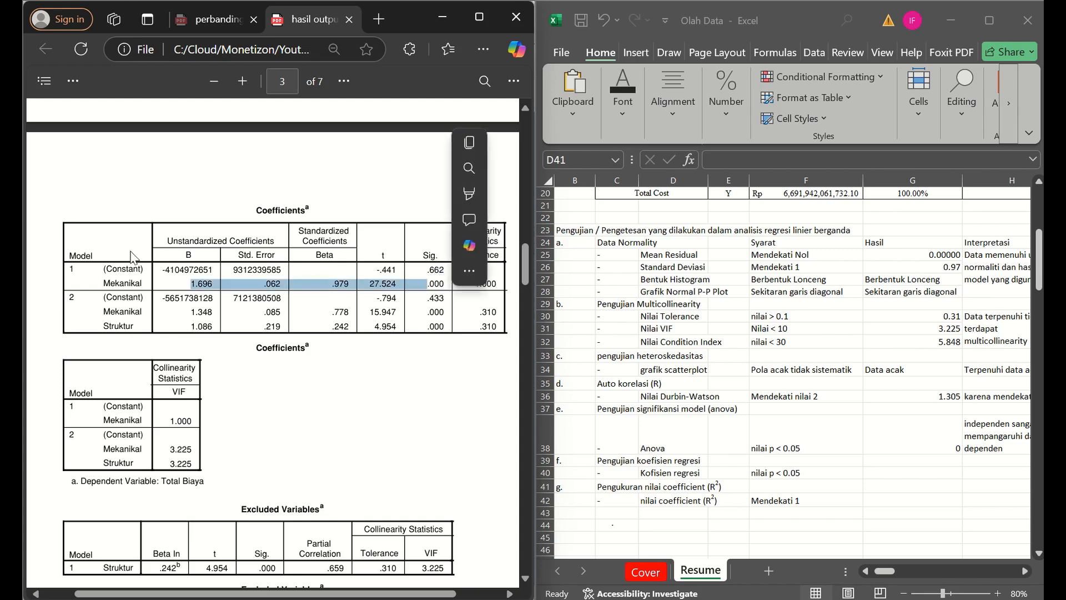
{"action": "left_click", "coordinate": [112, 268]}
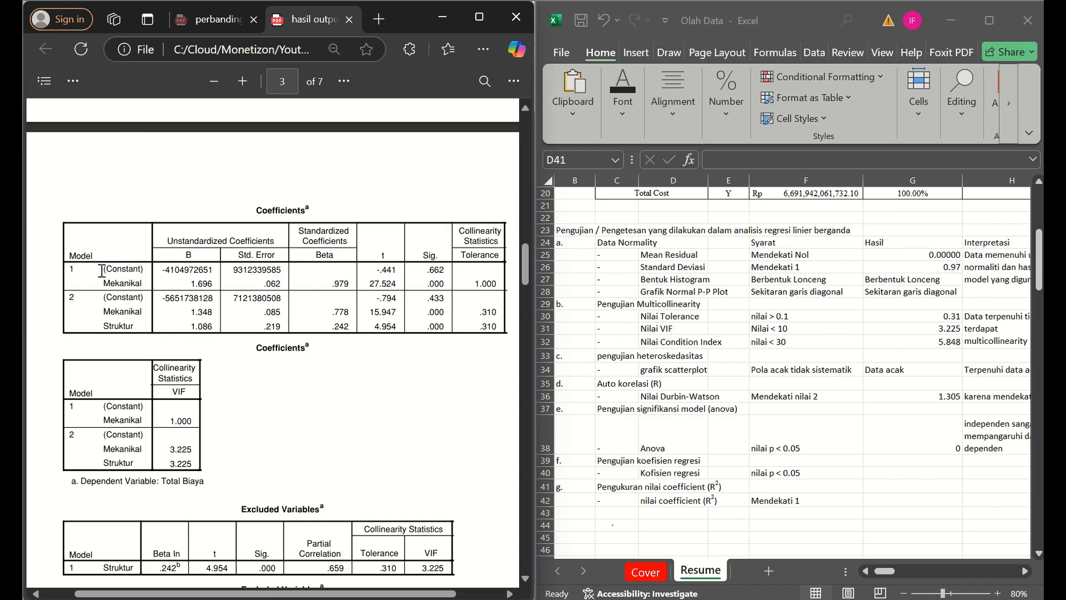
{"action": "left_click_drag", "start_coordinate": [103, 270], "coordinate": [139, 328]}
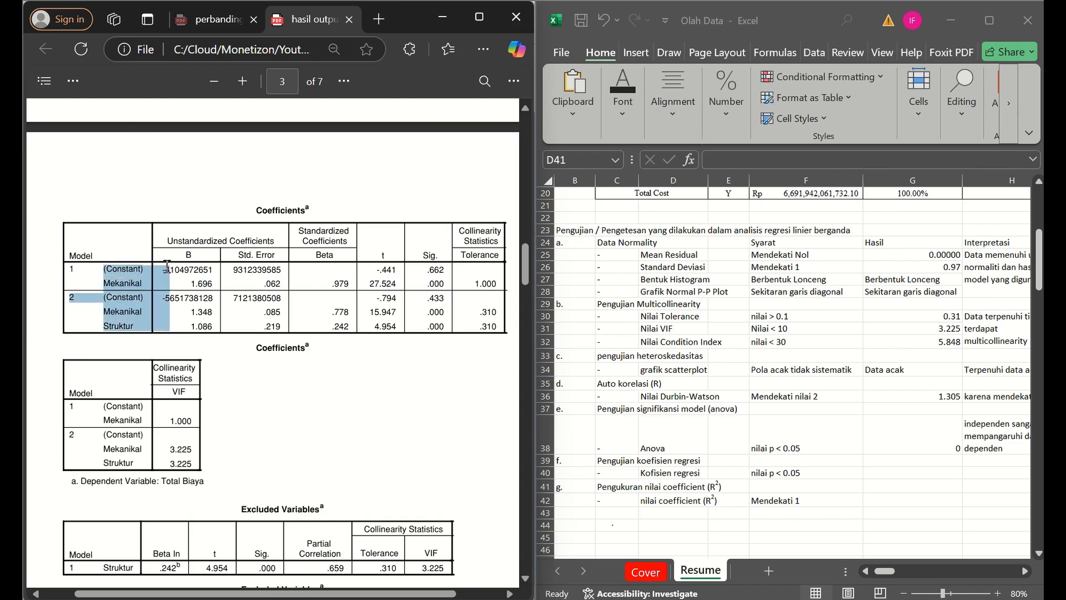
{"action": "left_click", "coordinate": [127, 282]}
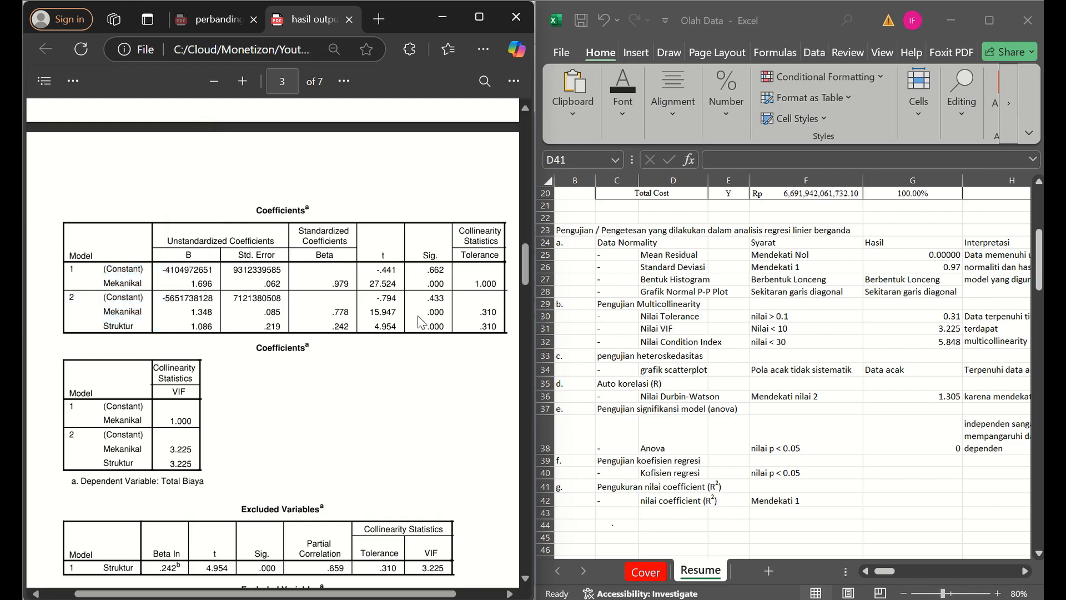
{"action": "left_click", "coordinate": [855, 406]}
{"action": "key", "text": "Down"}
{"action": "key", "text": "Right"}
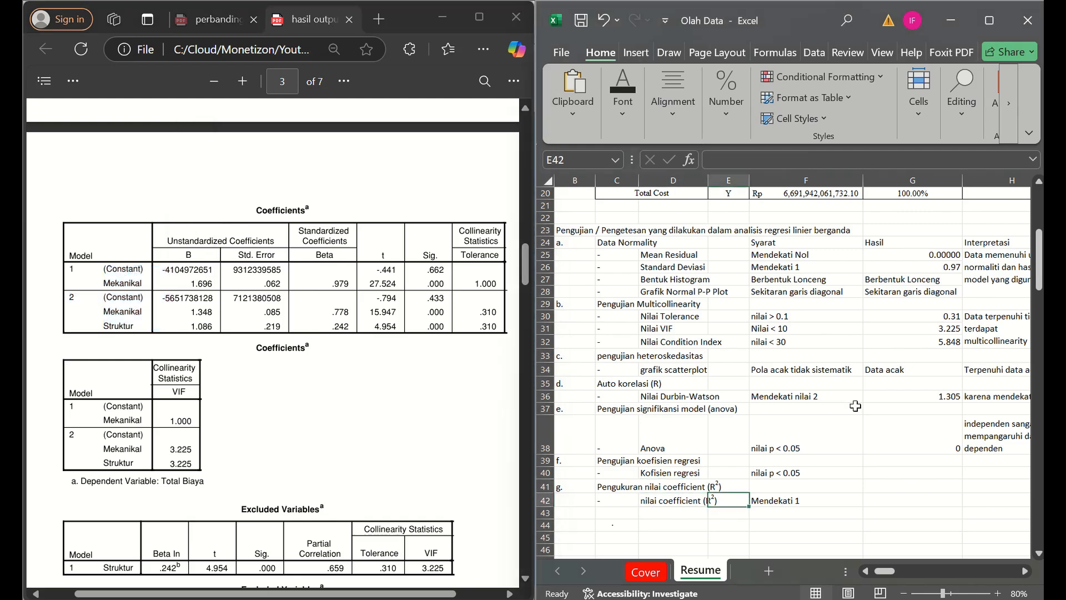
{"action": "key", "text": "Up"}
{"action": "key", "text": "Right"}
{"action": "key", "text": "Right"}
{"action": "key", "text": "Up"}
{"action": "type", "text": "0"}
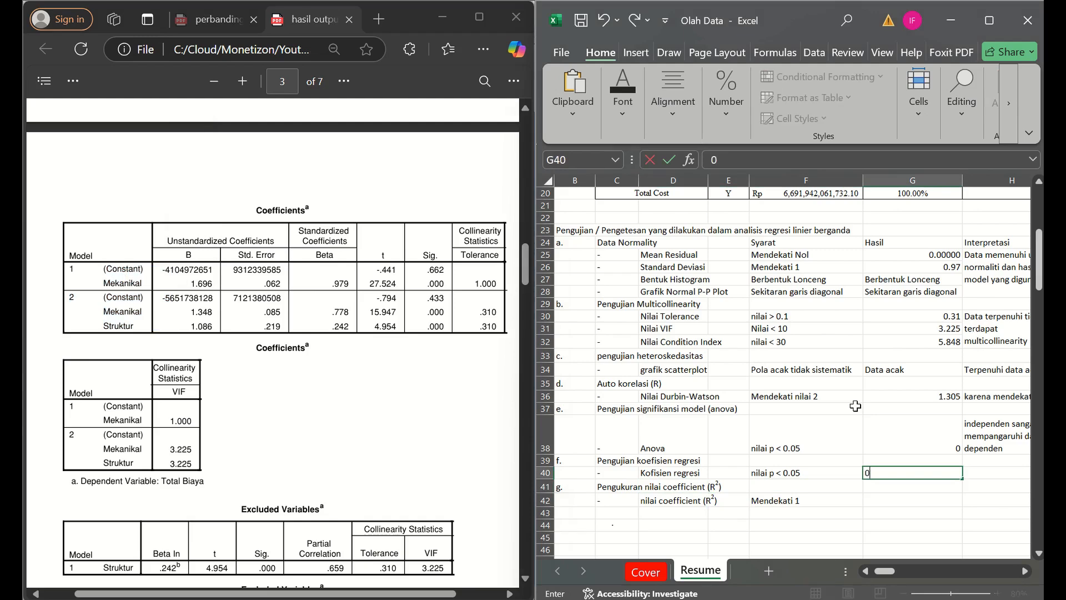
- Copy the Anova interpretation from H38 into H40 as the Interpretasi of the Kofisien regresi criterion
{"action": "key", "text": "Right"}
{"action": "key", "text": "Up"}
{"action": "key", "text": "Up"}
{"action": "key", "text": "ctrl+c"}
{"action": "key", "text": "Down"}
{"action": "key", "text": "Down"}
{"action": "key", "text": "Return"}
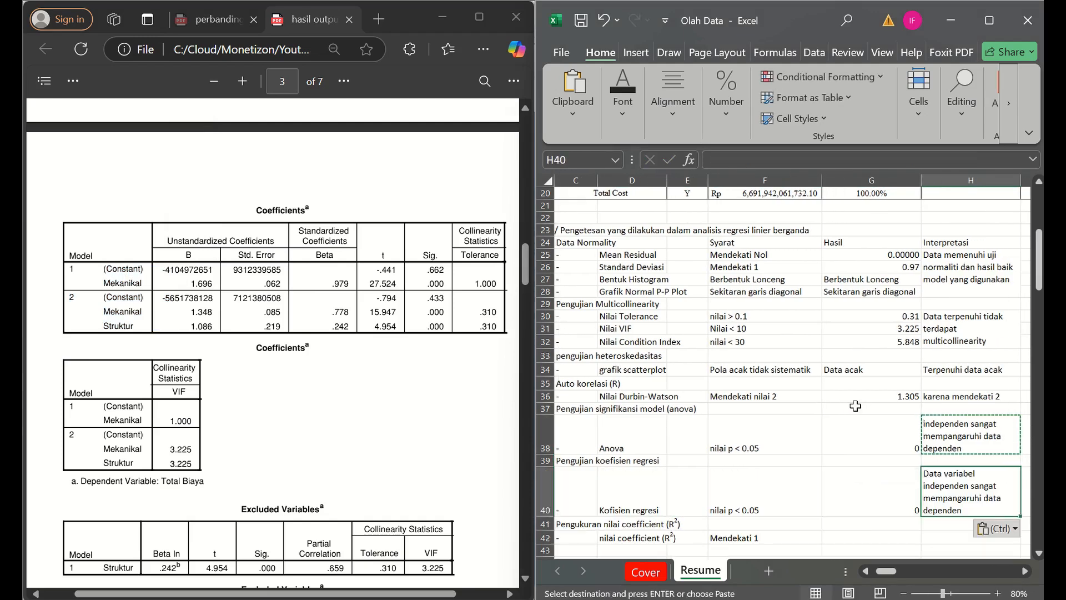
{"action": "key", "text": "Left"}
{"action": "key", "text": "Left"}
{"action": "key", "text": "Left"}
{"action": "key", "text": "Left"}
{"action": "key", "text": "Left"}
{"action": "key", "text": "Left"}
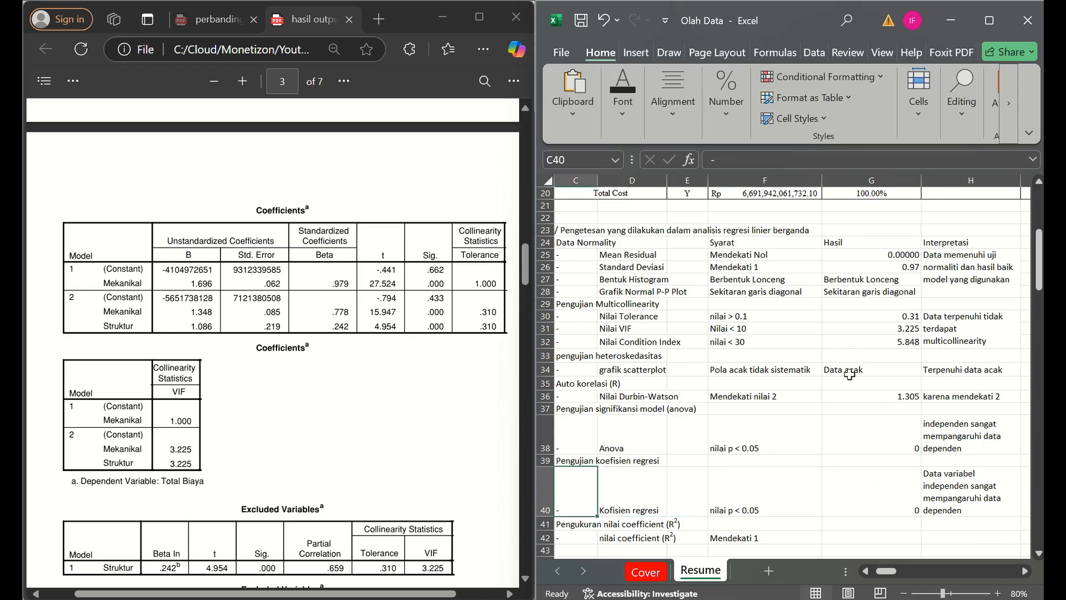
- Examine the R Square values and the predictors of both models in the Model Summary table on page 2 of the PDF
{"action": "key", "text": "Down"}
{"action": "key", "text": "Down"}
{"action": "key", "text": "Right"}
{"action": "key", "text": "Right"}
{"action": "key", "text": "Down"}
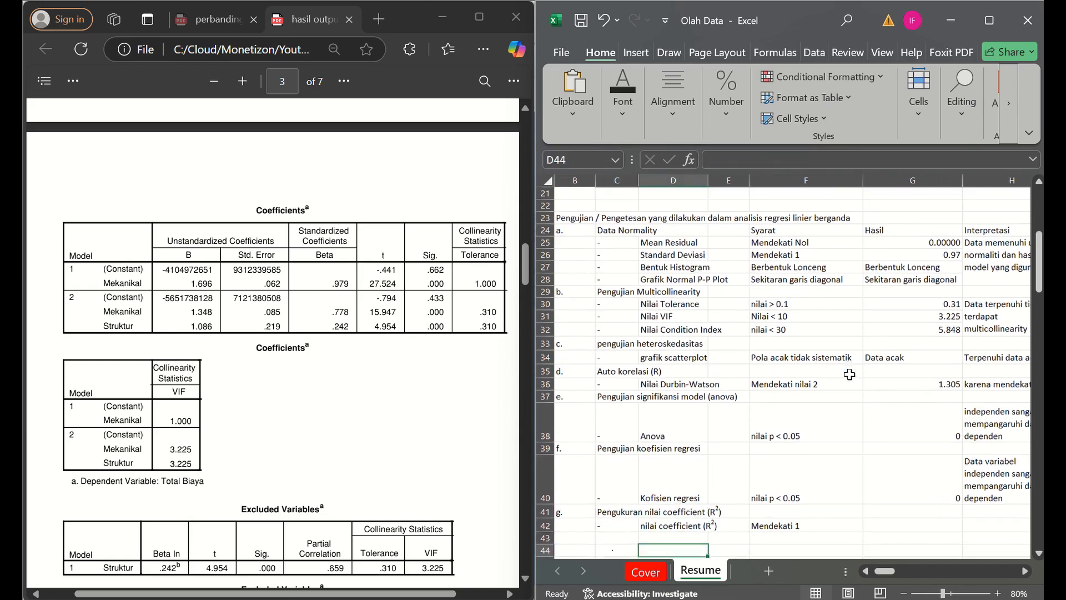
{"action": "left_click", "coordinate": [423, 367]}
{"action": "scroll", "coordinate": [423, 367], "scroll_direction": "down", "scroll_amount": 2}
{"action": "scroll", "coordinate": [423, 367], "scroll_direction": "down", "scroll_amount": 1}
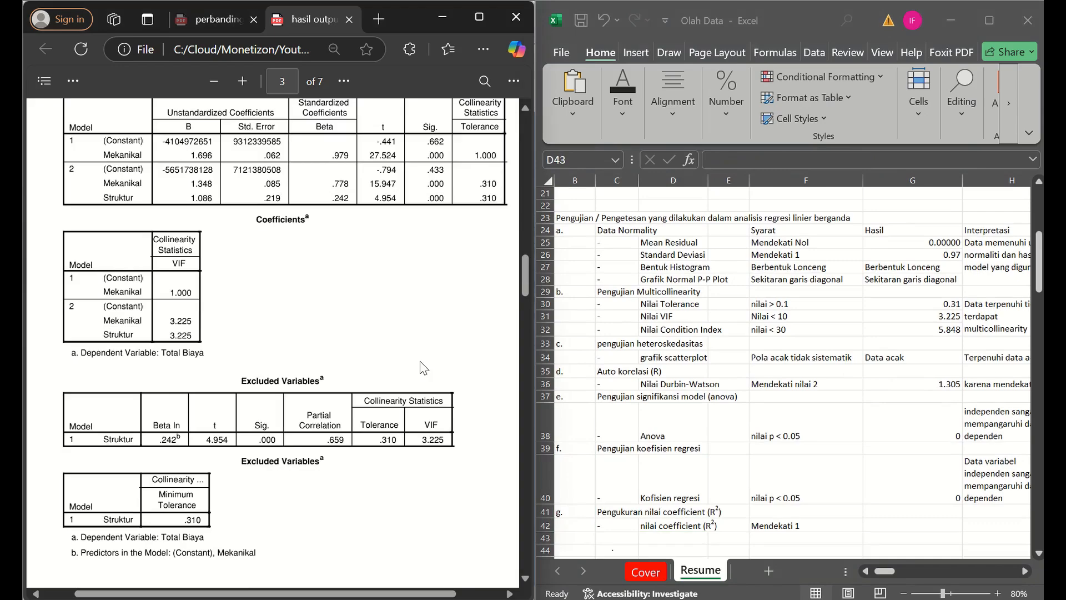
{"action": "scroll", "coordinate": [423, 366], "scroll_direction": "up", "scroll_amount": 10}
{"action": "scroll", "coordinate": [424, 367], "scroll_direction": "up", "scroll_amount": 1}
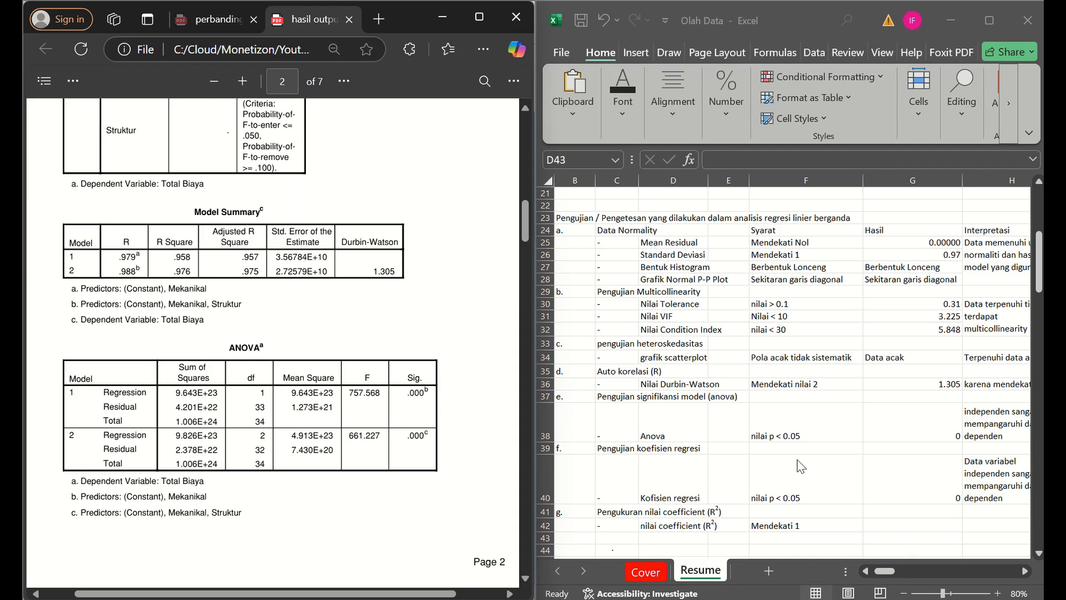
{"action": "left_click_drag", "start_coordinate": [193, 256], "coordinate": [209, 288]}
{"action": "left_click", "coordinate": [184, 256]}
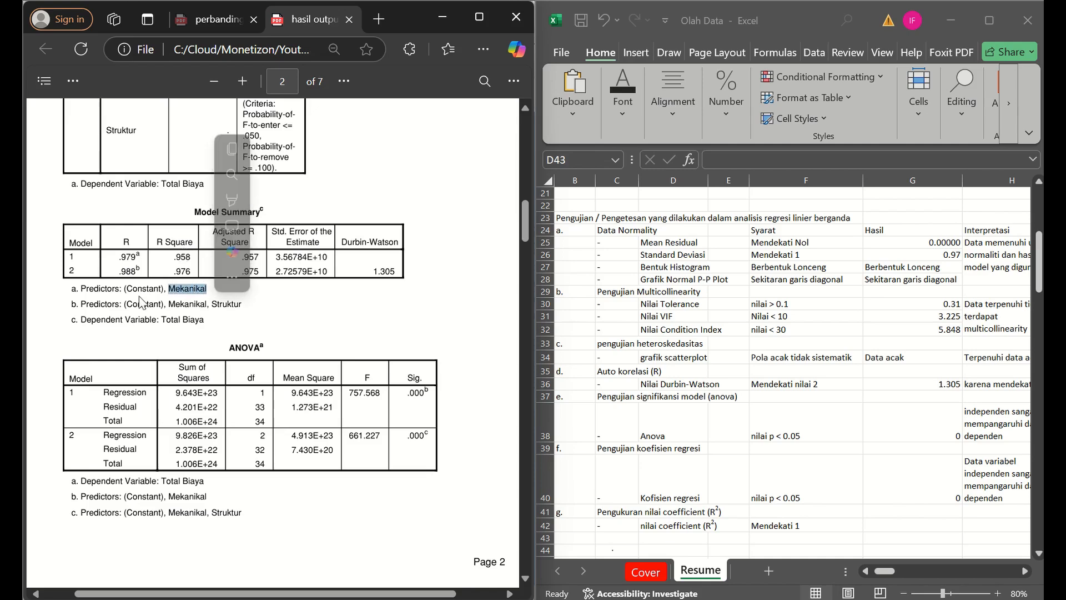
{"action": "left_click", "coordinate": [69, 271]}
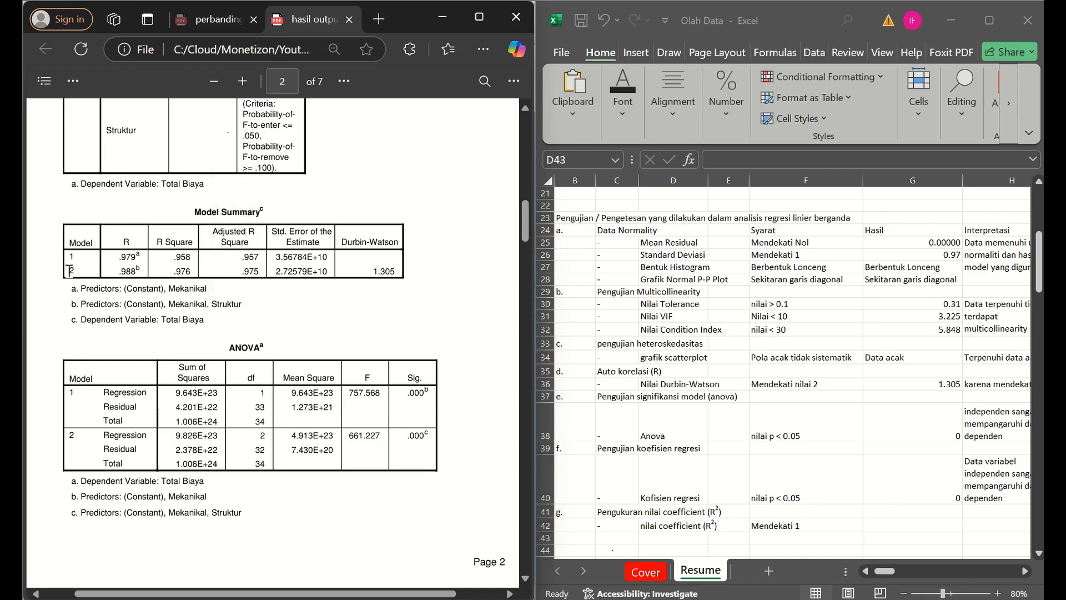
- Enter the R Square of model 2 as "0.976 / 97,6%" in G42, the Hasil of the nilai coefficient (R²) criterion
{"action": "left_click", "coordinate": [864, 470]}
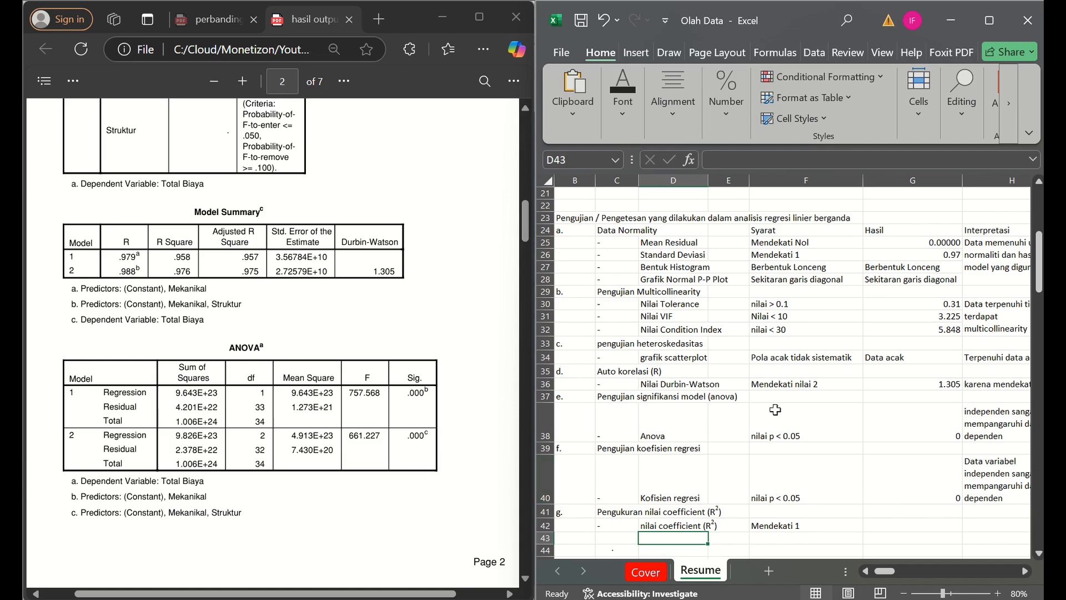
{"action": "left_click", "coordinate": [893, 522]}
{"action": "key", "text": "Right"}
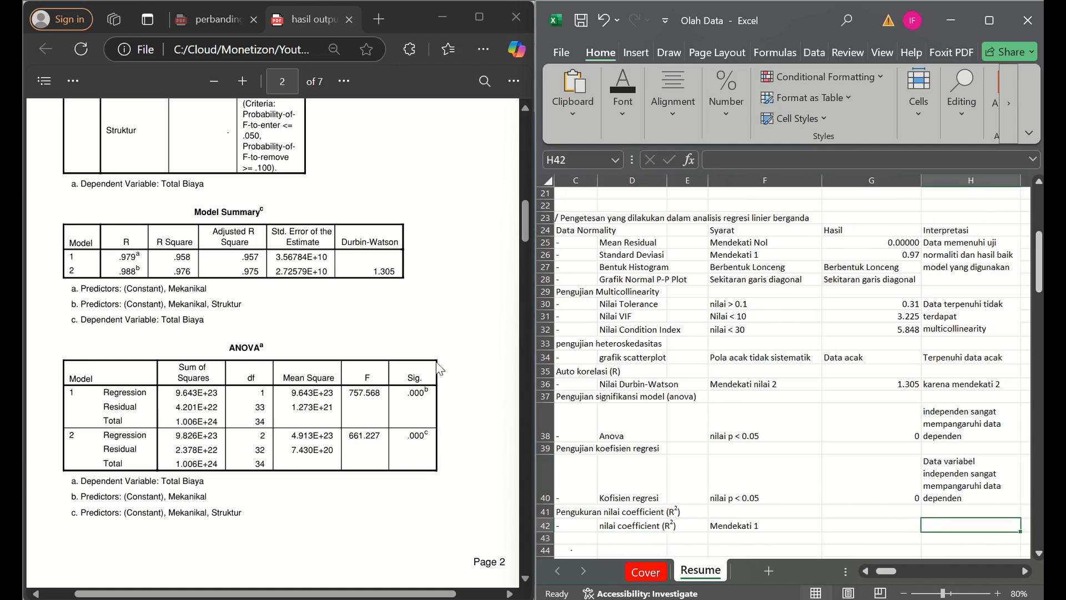
{"action": "left_click_drag", "start_coordinate": [171, 271], "coordinate": [191, 275]}
{"action": "left_click", "coordinate": [228, 326]}
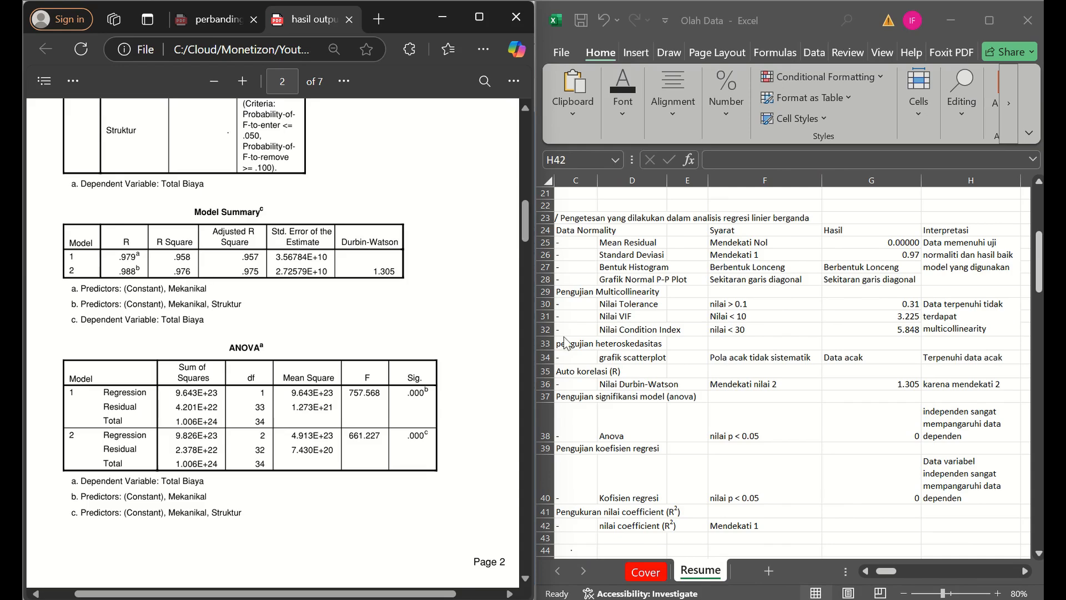
{"action": "left_click", "coordinate": [919, 489]}
{"action": "key", "text": "Left"}
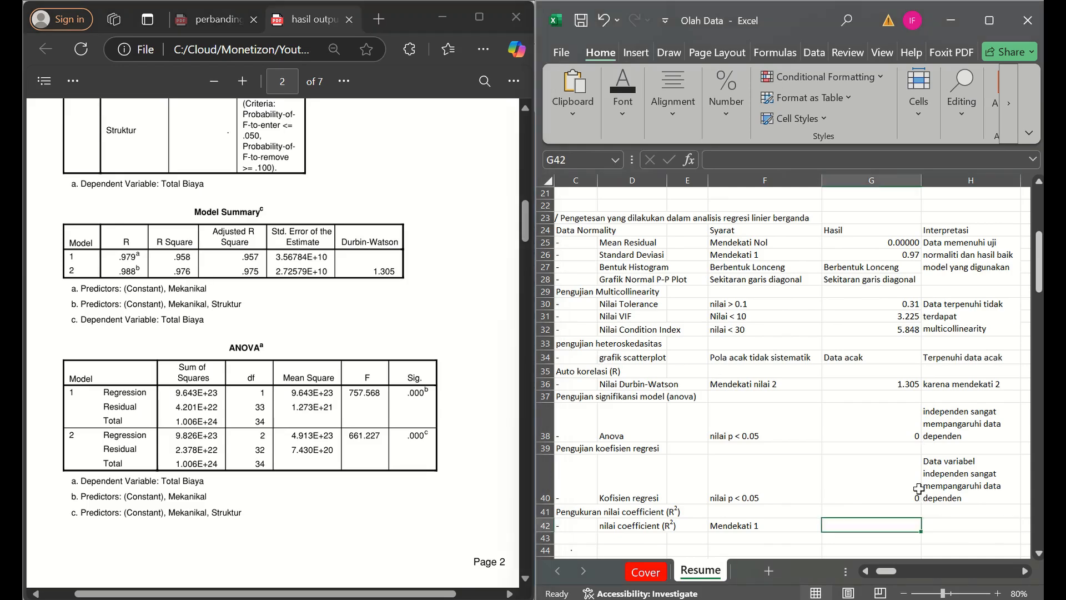
{"action": "type", "text": "0."}
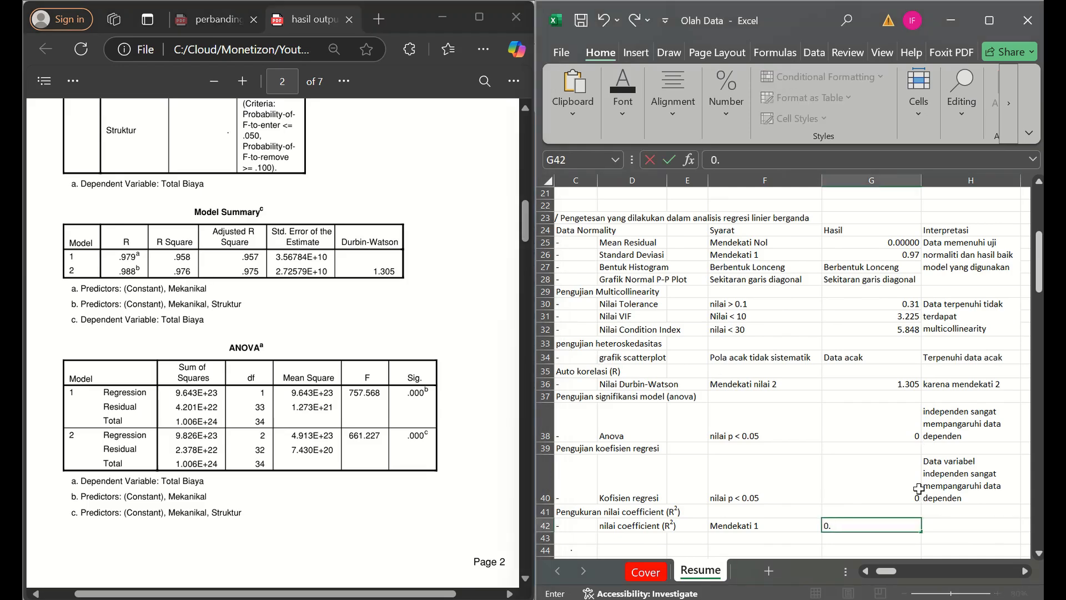
{"action": "type", "text": "976 / 97,6%"}
{"action": "key", "text": "Tab"}
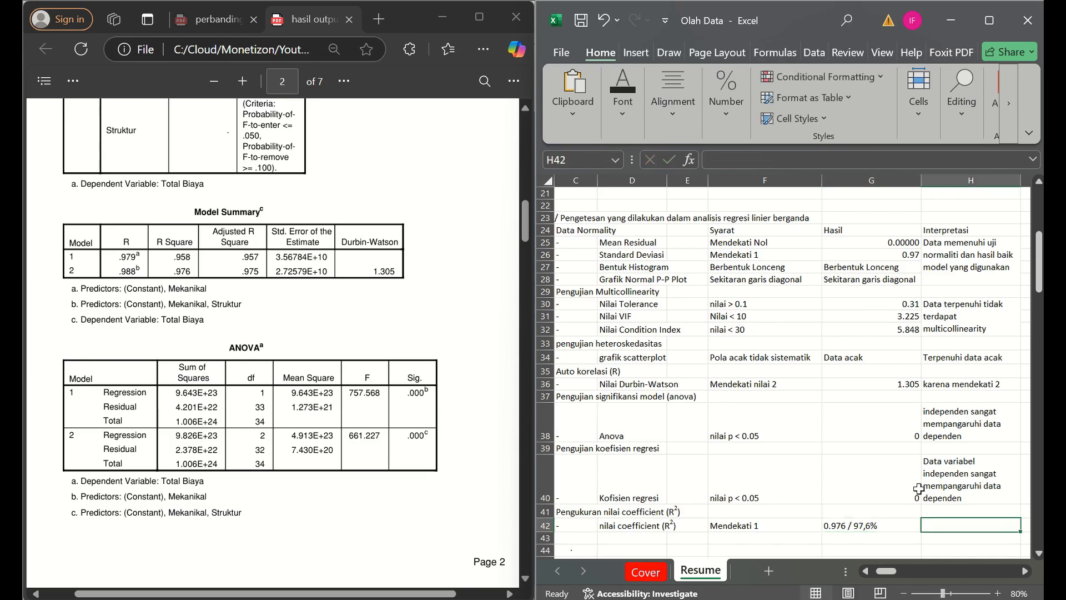
- Enter "sangat baik" as the Interpretasi of the nilai coefficient (R²) criterion in H42
{"action": "type", "text": "sangat"}
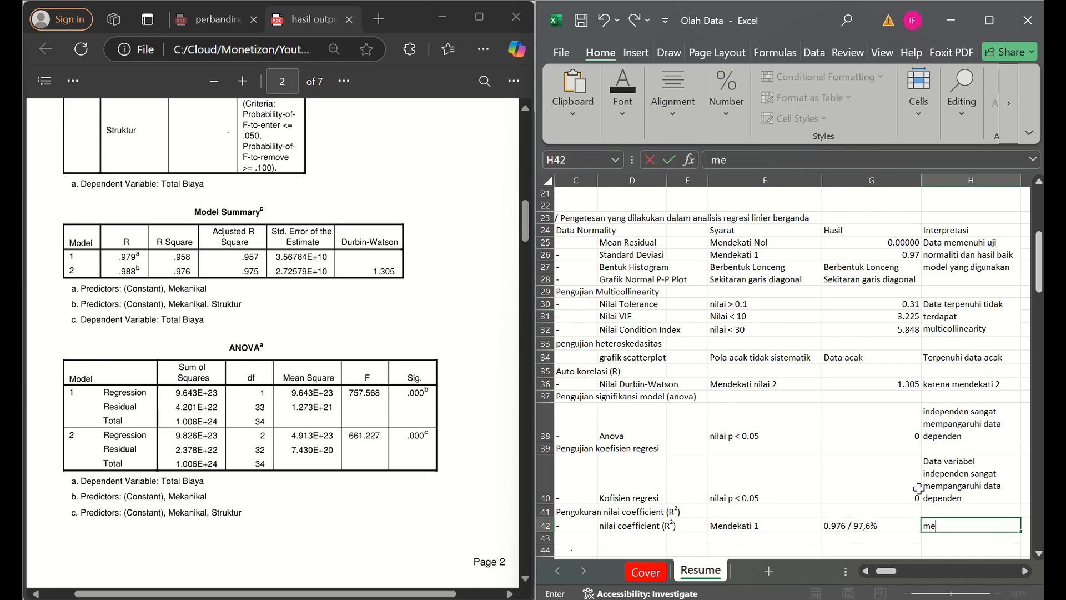
{"action": "type", "text": " baik"}
{"action": "key", "text": "Return"}
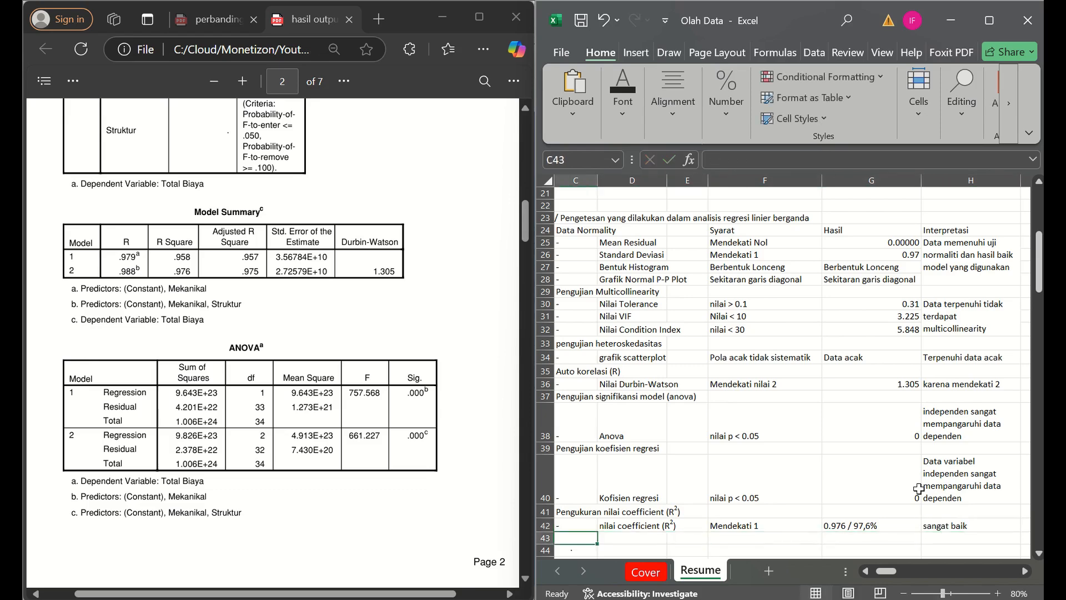
- Add a new list item below the R² section with "h." in B43 and the heading "Kesimpulan" in C43
{"action": "key", "text": "Up"}
{"action": "type", "text": "h."}
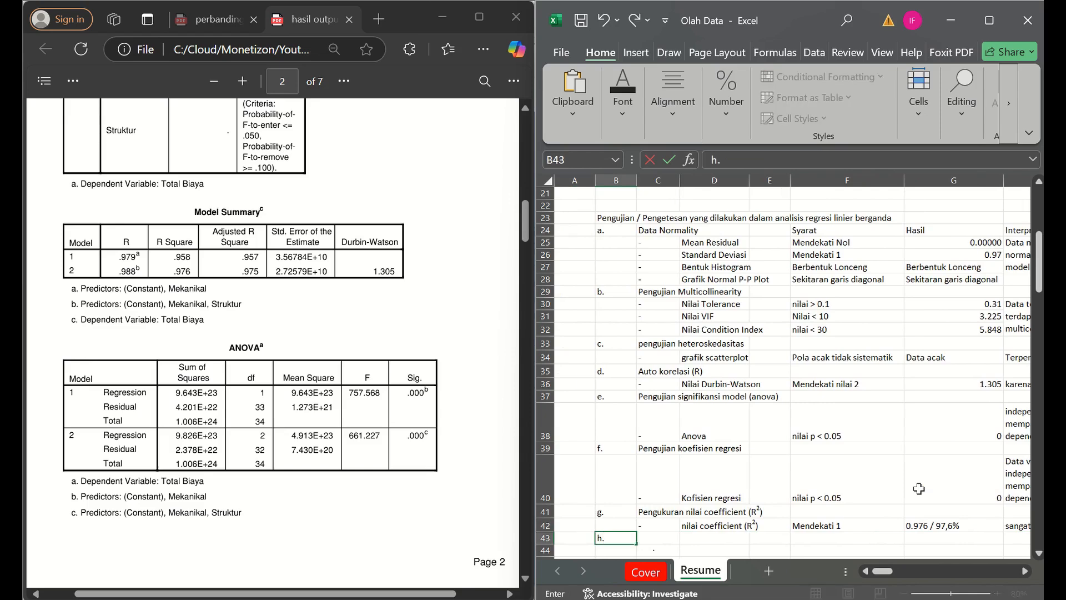
{"action": "key", "text": "Tab"}
{"action": "type", "text": "Kesim"}
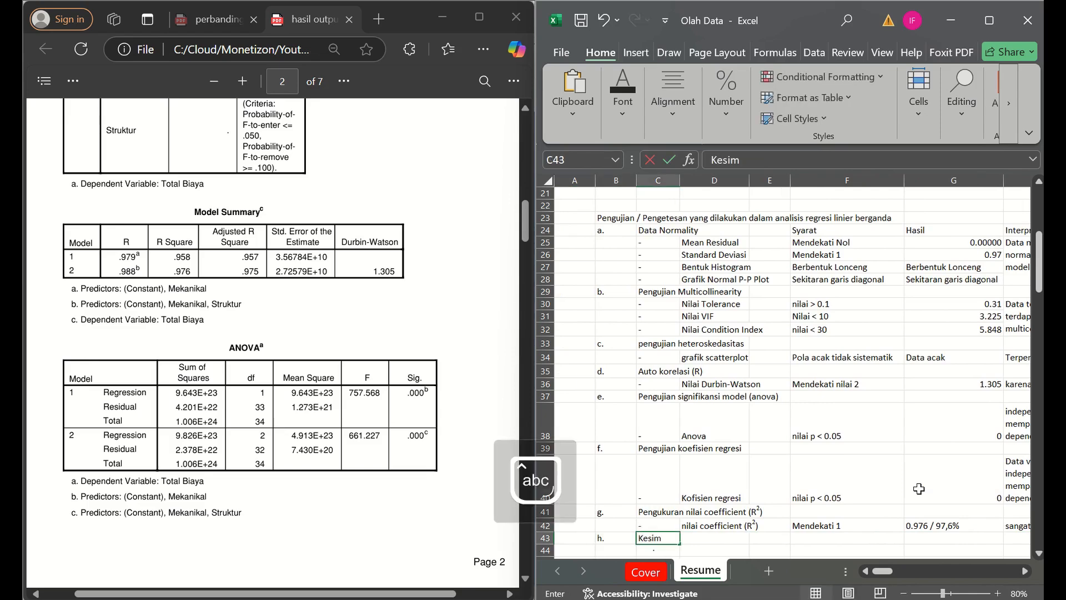
{"action": "type", "text": "pulan"}
{"action": "key", "text": "Return"}
{"action": "key", "text": "Caps_Lock"}
{"action": "type", "text": "D."}
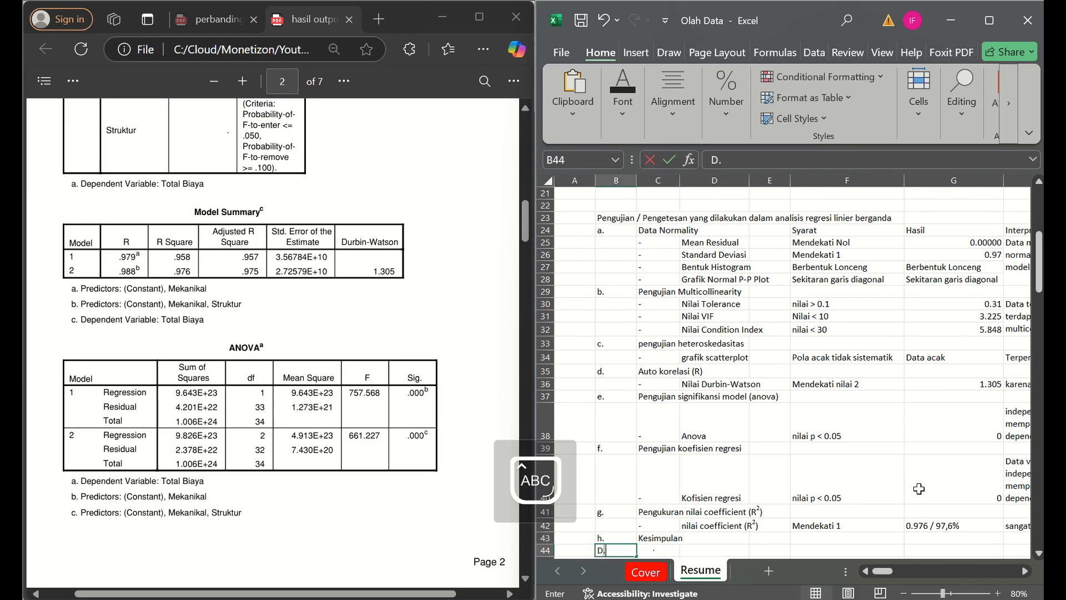
{"action": "key", "text": "BackSpace"}
{"action": "key", "text": "Escape"}
- Start the conclusion text in C44, under the Kesimpulan heading, with "Data yang di analisa"
{"action": "key", "text": "Tab"}
{"action": "key", "text": "Caps_Lock"}
{"action": "type", "text": "d"}
{"action": "key", "text": "Caps_Lock"}
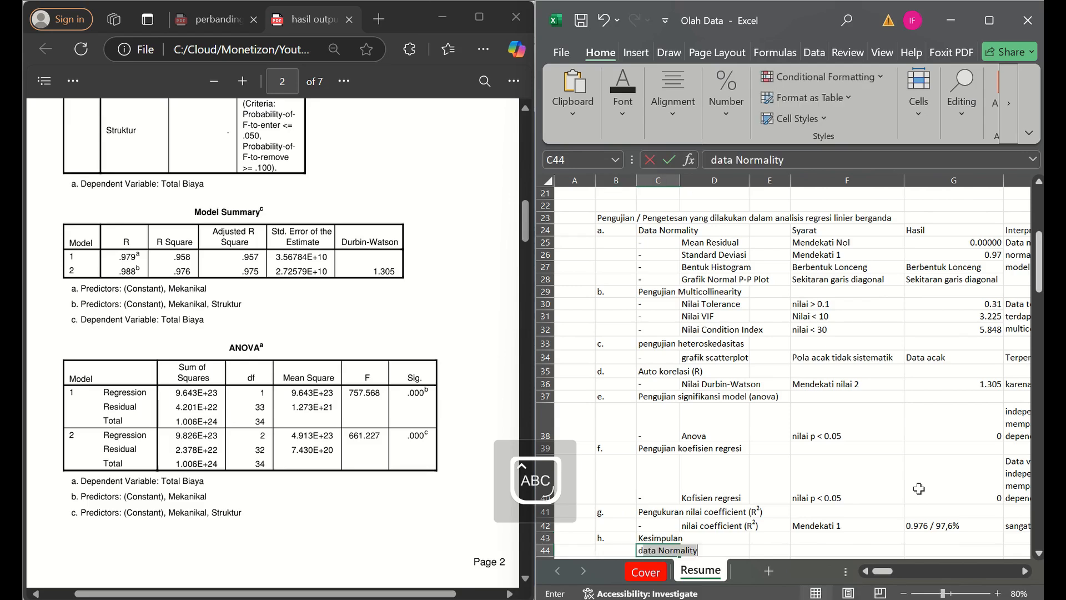
{"action": "type", "text": "ATA"}
{"action": "key", "text": "Caps_Lock"}
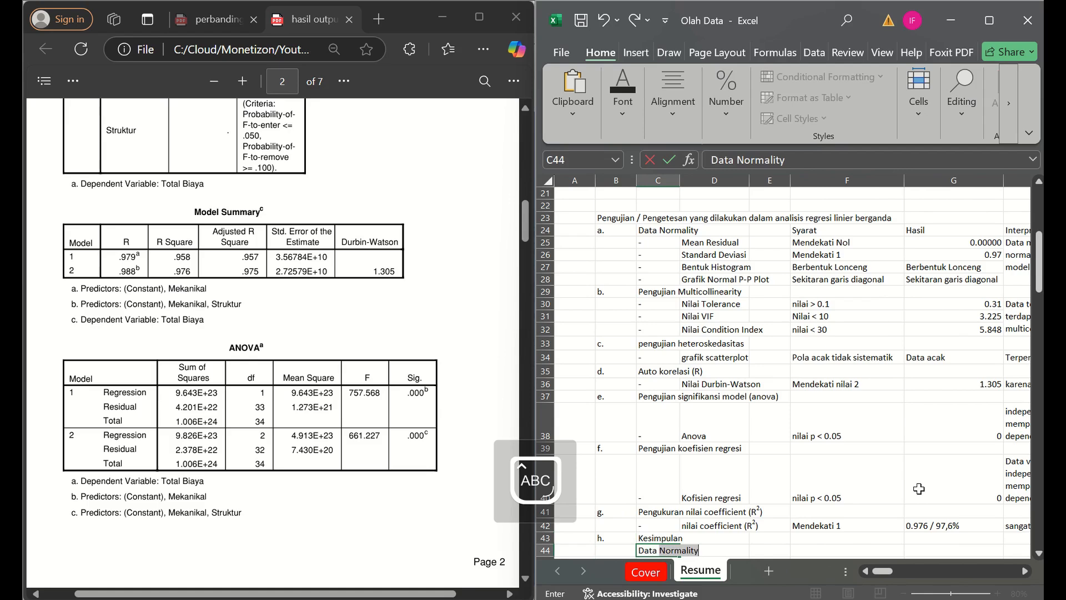
{"action": "type", "text": "YANG"}
{"action": "key", "text": "BackSpace"}
{"action": "key", "text": "BackSpace"}
{"action": "key", "text": "Caps_Lock"}
{"action": "key", "text": "BackSpace"}
{"action": "key", "text": "BackSpace"}
{"action": "type", "text": "yang"}
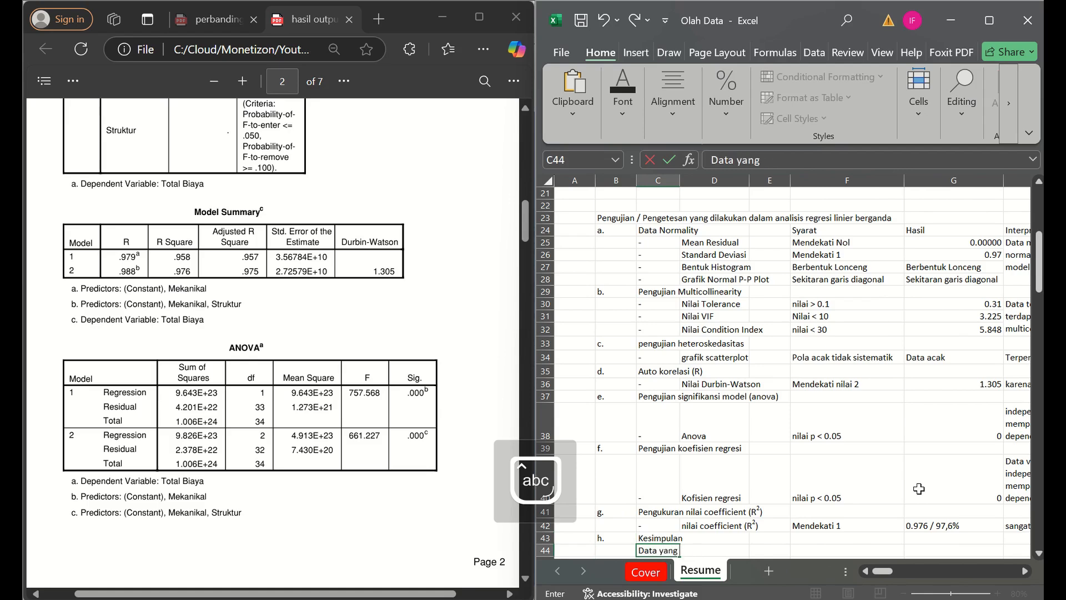
{"action": "type", "text": " di analisa meng"}
- Try continuing the conclusion in C44 with "mempengaruhi hasil dari", and remove that wording again
{"action": "key", "text": "BackSpace"}
{"action": "key", "text": "BackSpace"}
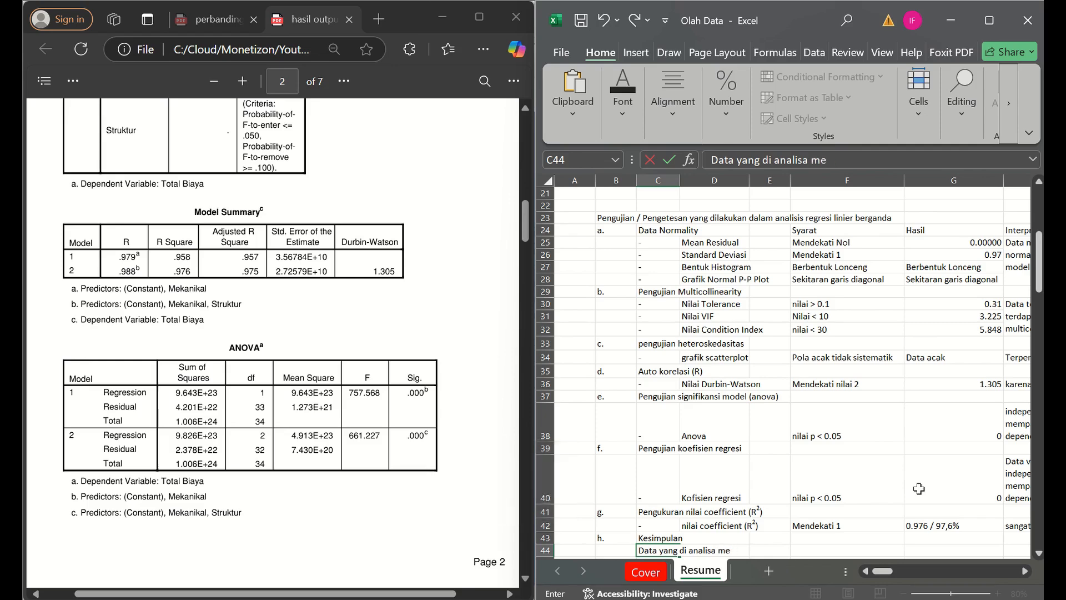
{"action": "type", "text": "mempengaruhi hasi"}
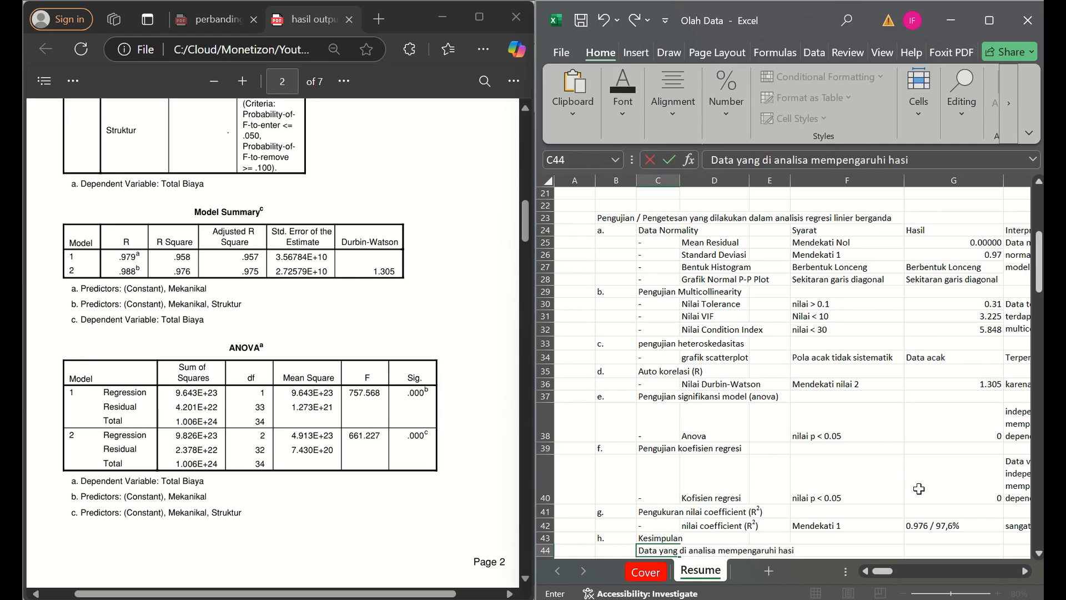
{"action": "type", "text": "l dari"}
{"action": "key", "text": "BackSpace"}
{"action": "key", "text": "BackSpace"}
{"action": "key", "text": "BackSpace"}
{"action": "key", "text": "BackSpace"}
{"action": "key", "text": "BackSpace"}
{"action": "key", "text": "BackSpace"}
{"action": "key", "text": "BackSpace"}
{"action": "key", "text": "BackSpace"}
{"action": "key", "text": "BackSpace"}
{"action": "key", "text": "BackSpace"}
{"action": "key", "text": "BackSpace"}
{"action": "key", "text": "BackSpace"}
{"action": "key", "text": "BackSpace"}
{"action": "key", "text": "BackSpace"}
{"action": "key", "text": "BackSpace"}
{"action": "key", "text": "BackSpace"}
{"action": "key", "text": "BackSpace"}
{"action": "key", "text": "BackSpace"}
{"action": "key", "text": "BackSpace"}
{"action": "key", "text": "BackSpace"}
{"action": "key", "text": "BackSpace"}
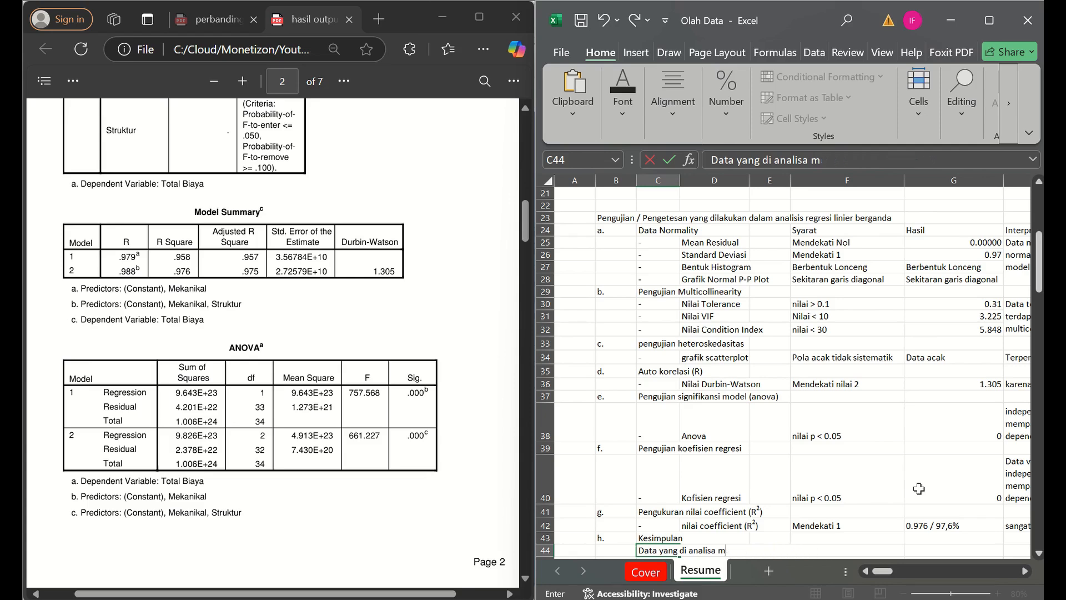
- Continue the C44 sentence after "analisa" with "sangat mempengaruhi hasil dari data dependen"
{"action": "type", "text": "sangat memp"}
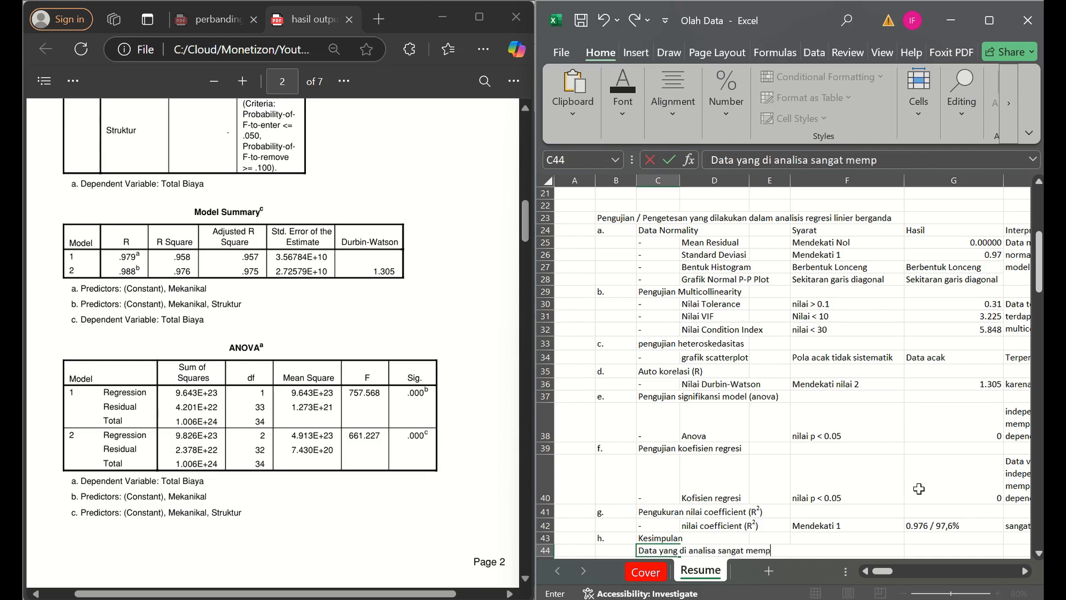
{"action": "type", "text": "engaruhi has"}
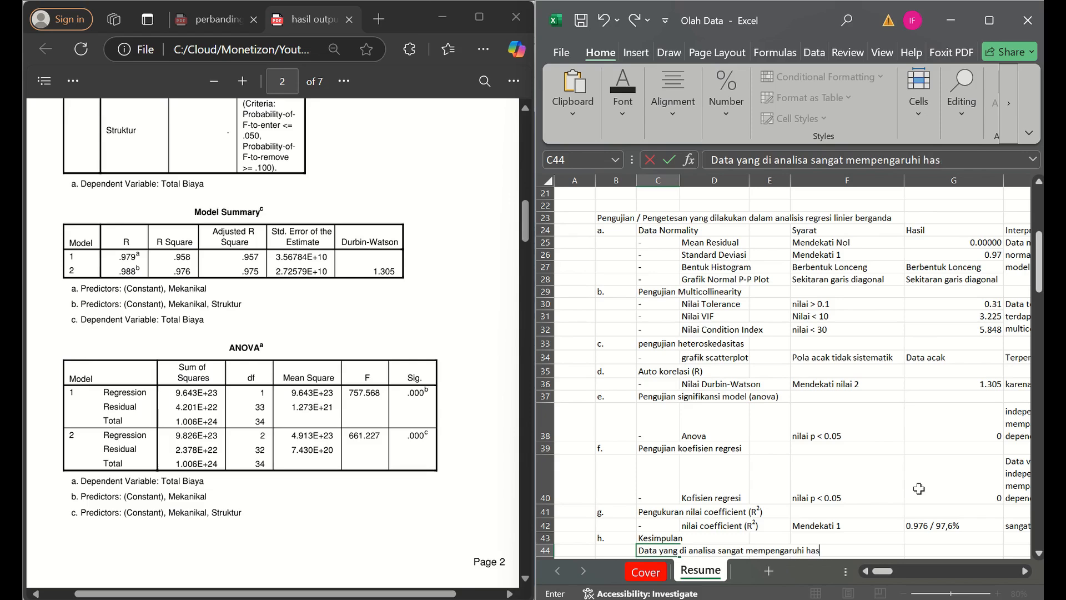
{"action": "type", "text": "il dari da"}
{"action": "type", "text": "ta dependen"}
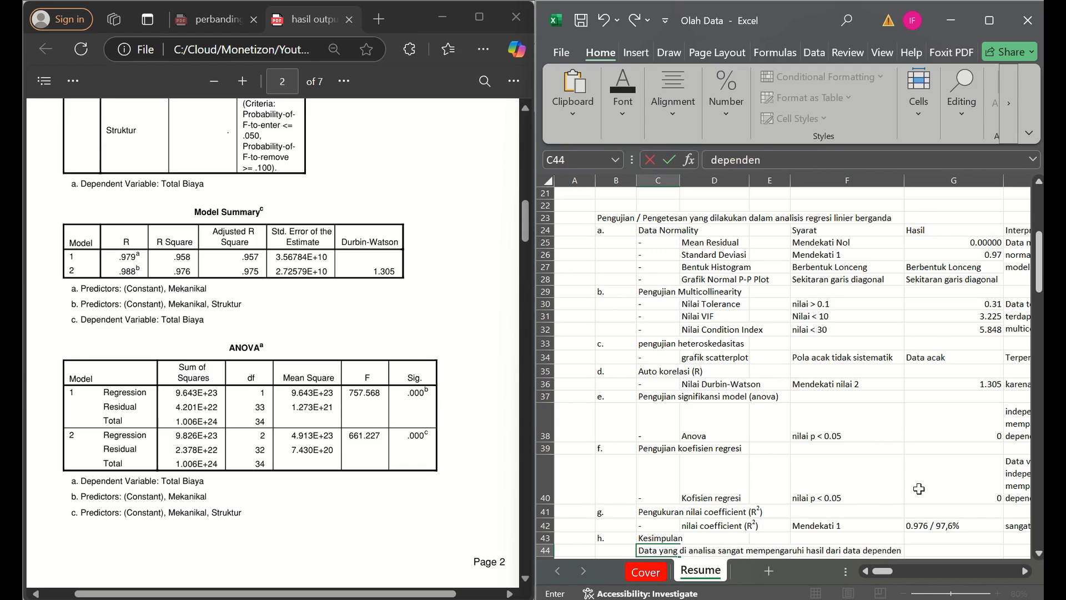
{"action": "type", "text": " terhada"}
{"action": "key", "text": "BackSpace"}
{"action": "key", "text": "BackSpace"}
{"action": "key", "text": "BackSpace"}
{"action": "key", "text": "BackSpace"}
{"action": "key", "text": "BackSpace"}
- Insert "indenpenden sangat mempengaruhi data dependen" directly after the word "Data" in the C44 conclusion
{"action": "left_click", "coordinate": [661, 551]}
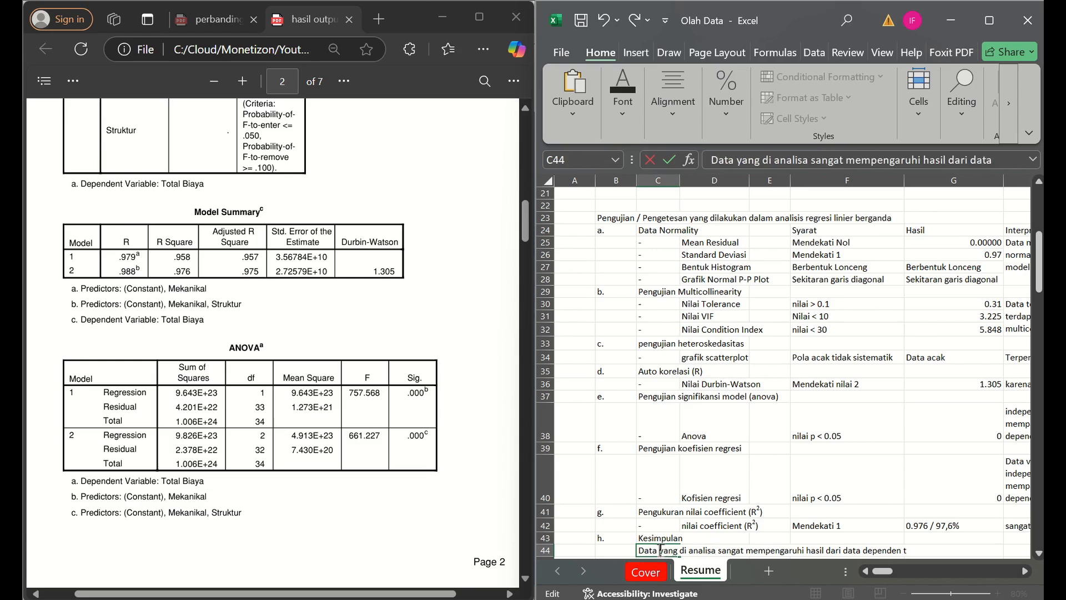
{"action": "type", "text": "indenpend"}
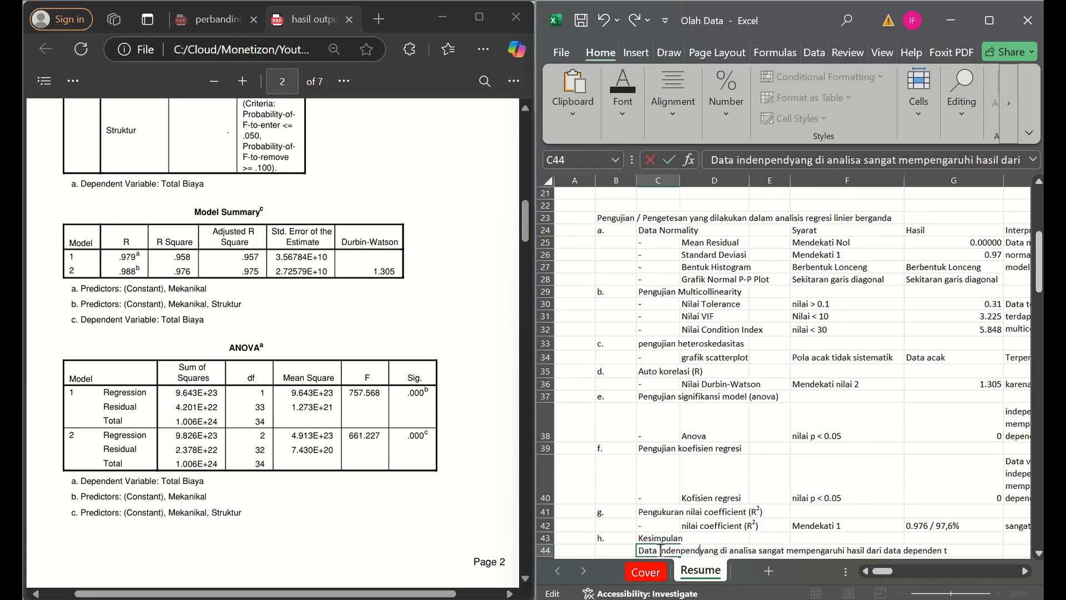
{"action": "type", "text": "en sangat p"}
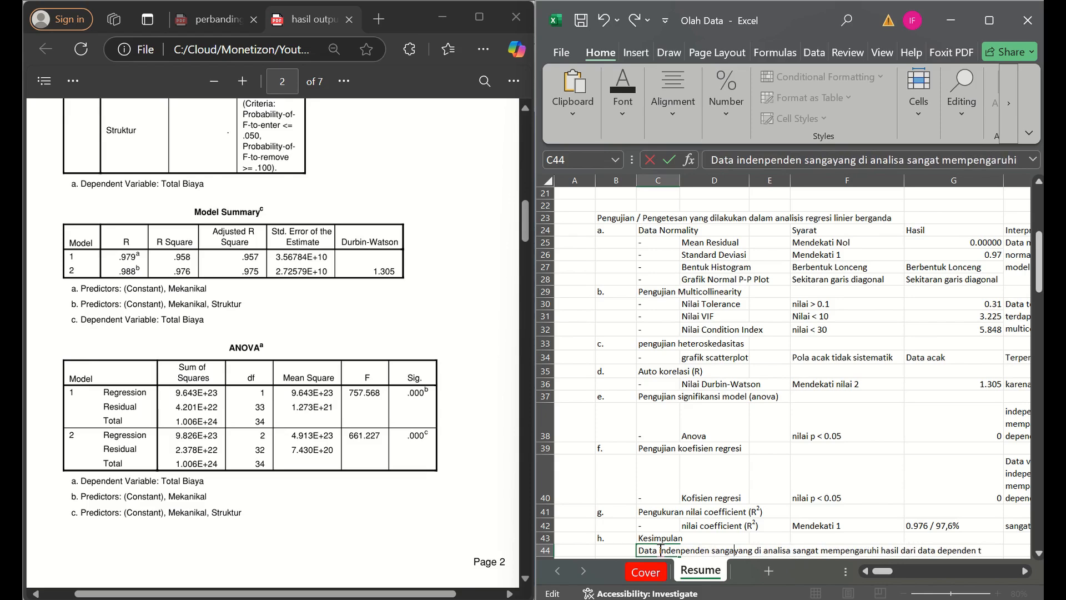
{"action": "key", "text": "BackSpace"}
{"action": "type", "text": "mem"}
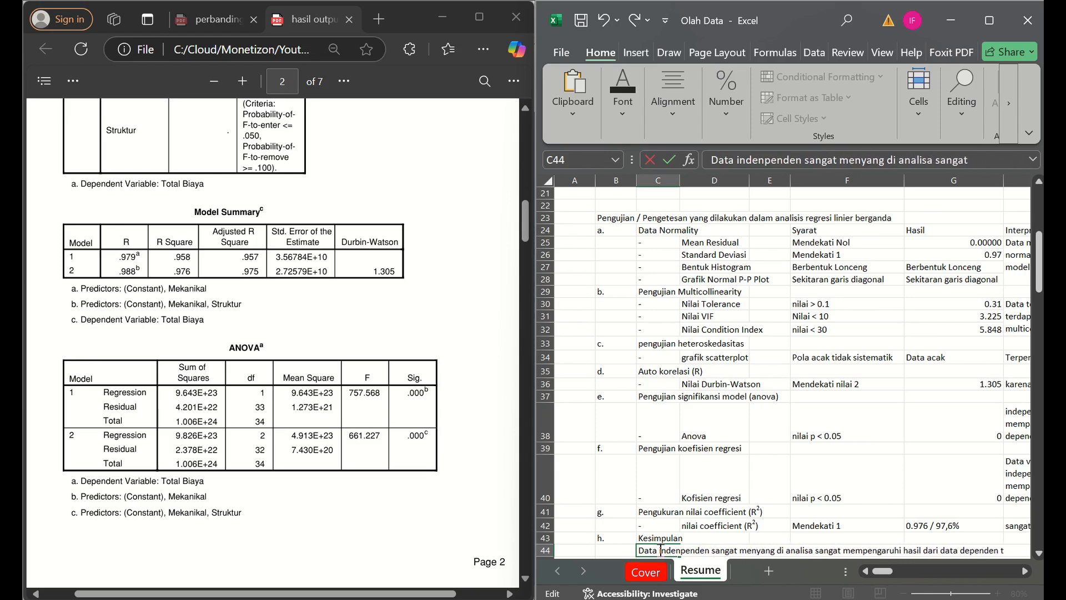
{"action": "type", "text": "pengar"}
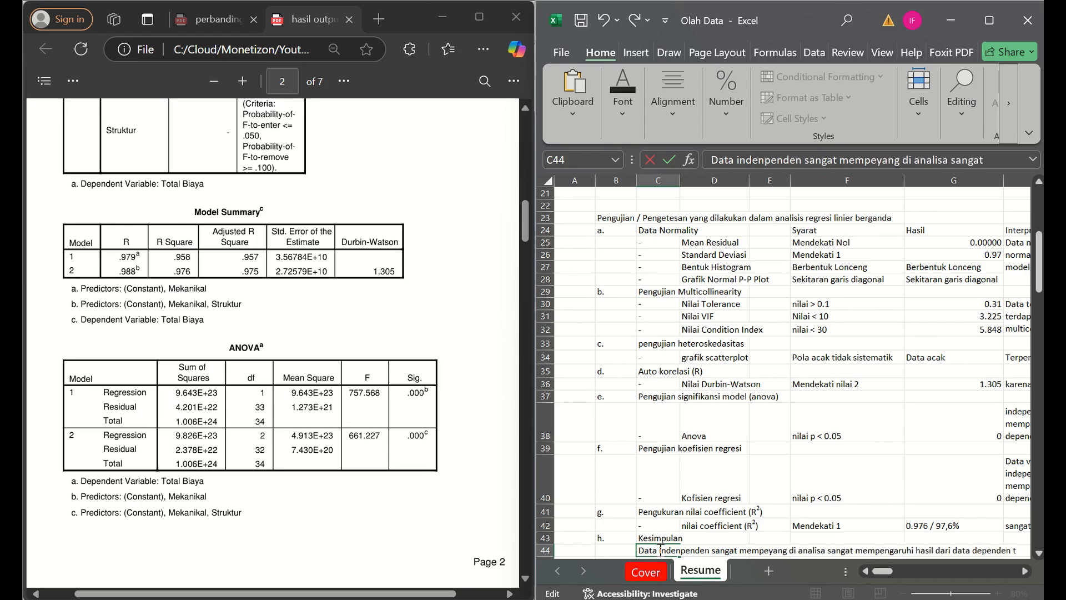
{"action": "type", "text": "uhi data dep"}
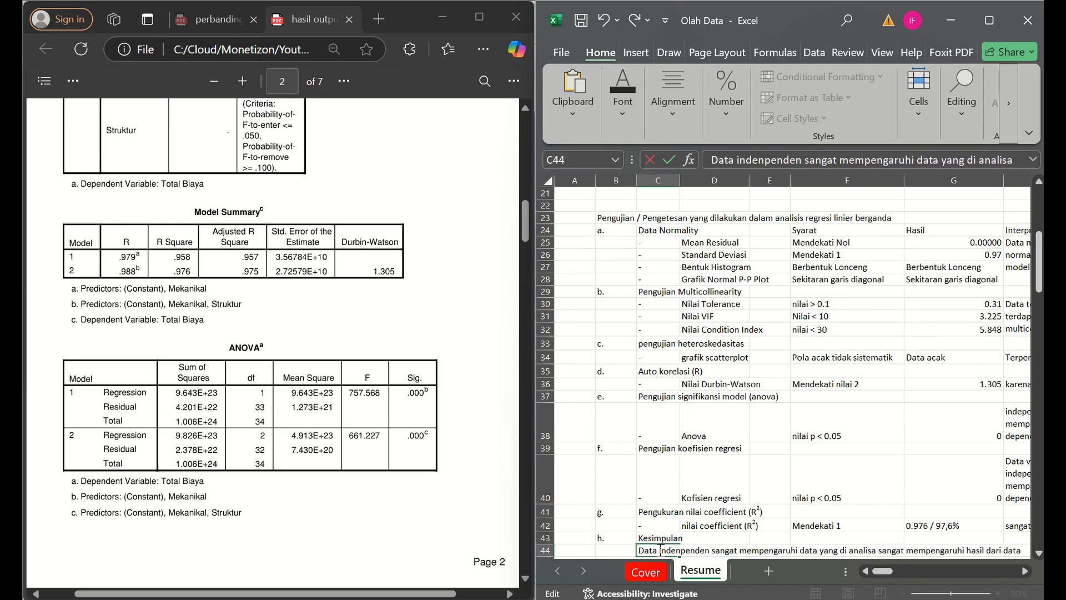
{"action": "type", "text": "enden"}
- Delete the old wording from "yang di analisa" onward that follows the inserted text in C44
{"action": "key", "text": "Delete"}
{"action": "key", "text": "Delete"}
{"action": "key", "text": "Delete"}
{"action": "key", "text": "Delete"}
{"action": "key", "text": "Delete"}
{"action": "key", "text": "Delete"}
{"action": "key", "text": "Delete"}
{"action": "key", "text": "Delete"}
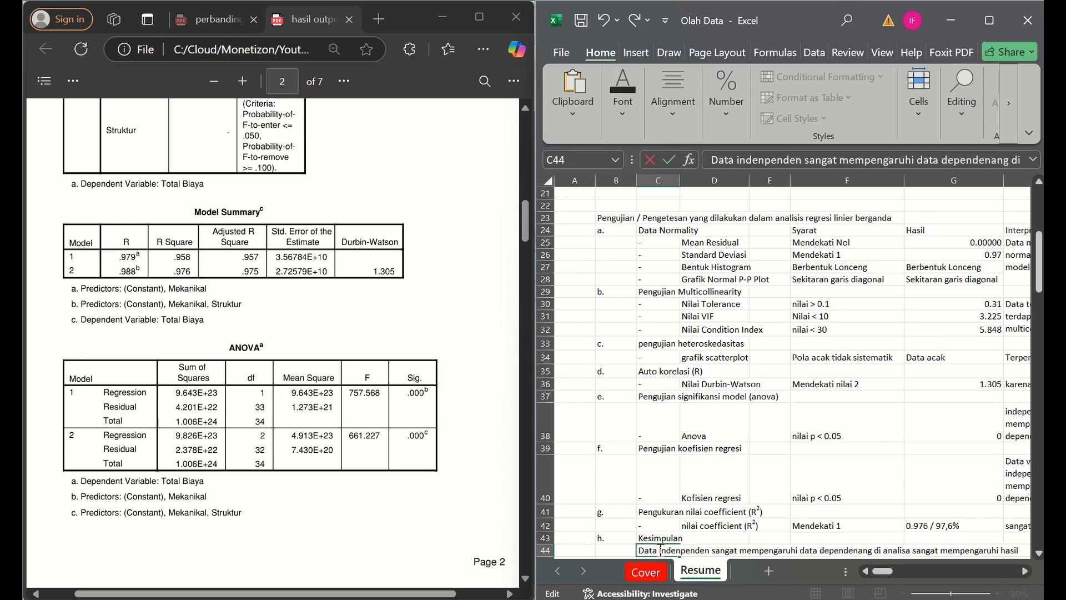
{"action": "key", "text": "Delete"}
{"action": "key", "text": "Delete"}
{"action": "key", "text": "Delete"}
{"action": "key", "text": "Delete"}
{"action": "key", "text": "Delete"}
{"action": "key", "text": "Delete"}
{"action": "key", "text": "Delete"}
{"action": "key", "text": "Delete"}
{"action": "key", "text": "Delete"}
{"action": "key", "text": "Delete"}
{"action": "key", "text": "Delete"}
{"action": "key", "text": "Delete"}
{"action": "key", "text": "Delete"}
{"action": "key", "text": "Delete"}
{"action": "key", "text": "Delete"}
{"action": "key", "text": "Delete"}
{"action": "key", "text": "Delete"}
{"action": "key", "text": "Delete"}
{"action": "key", "text": "Delete"}
{"action": "key", "text": "Delete"}
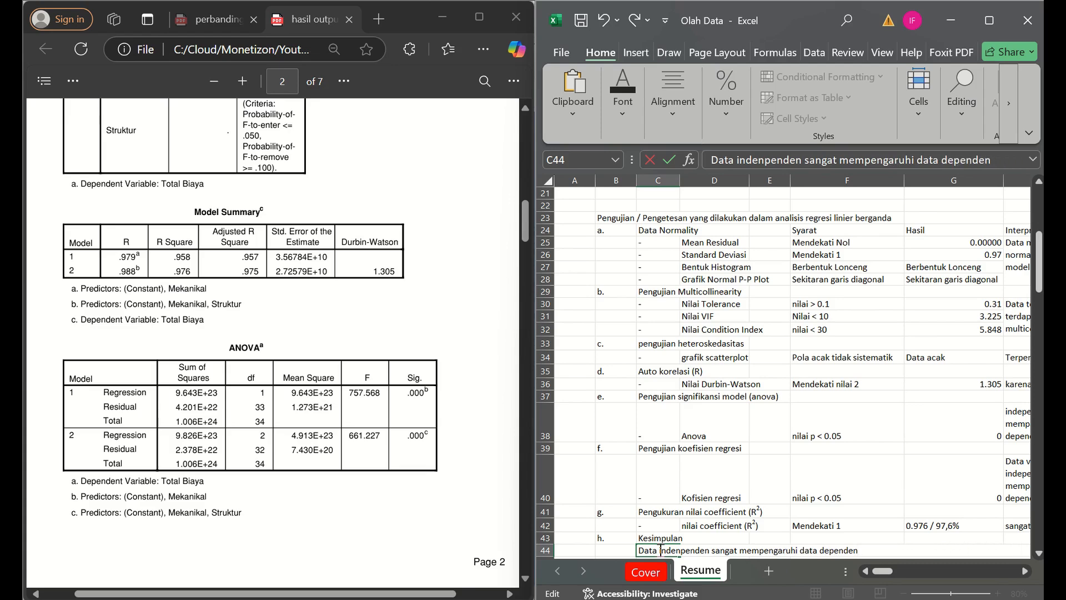
- Complete the C44 conclusion by appending ", dan model yang dihasilkan baik" after "data dependen"
{"action": "type", "text": ", dan model y"}
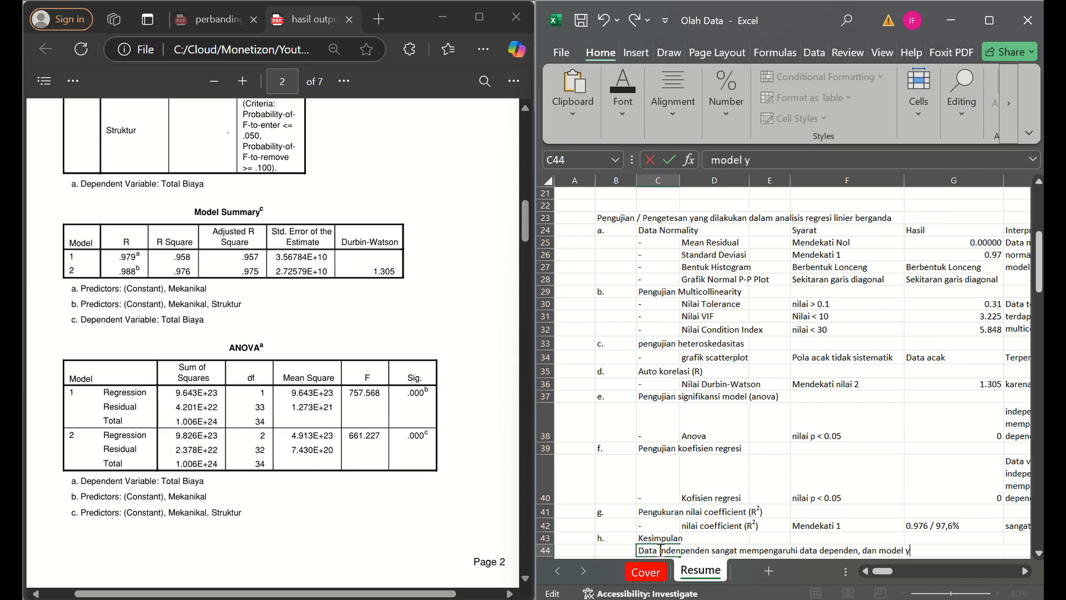
{"action": "type", "text": "ang dihasilkan baik"}
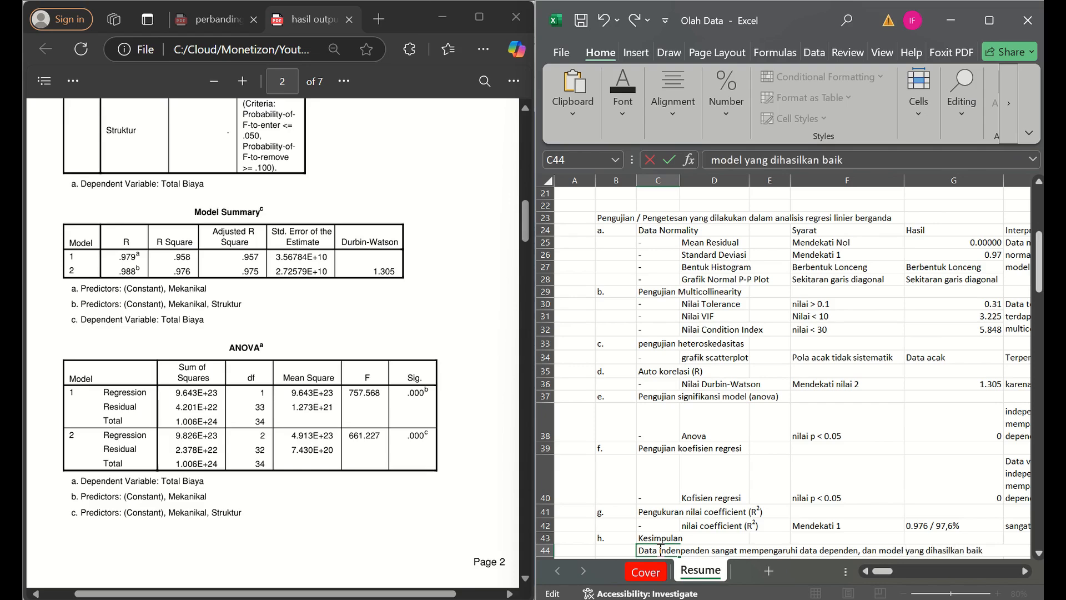
{"action": "key", "text": "Return"}
{"action": "left_click", "coordinate": [659, 549]}
{"action": "key", "text": "Down"}
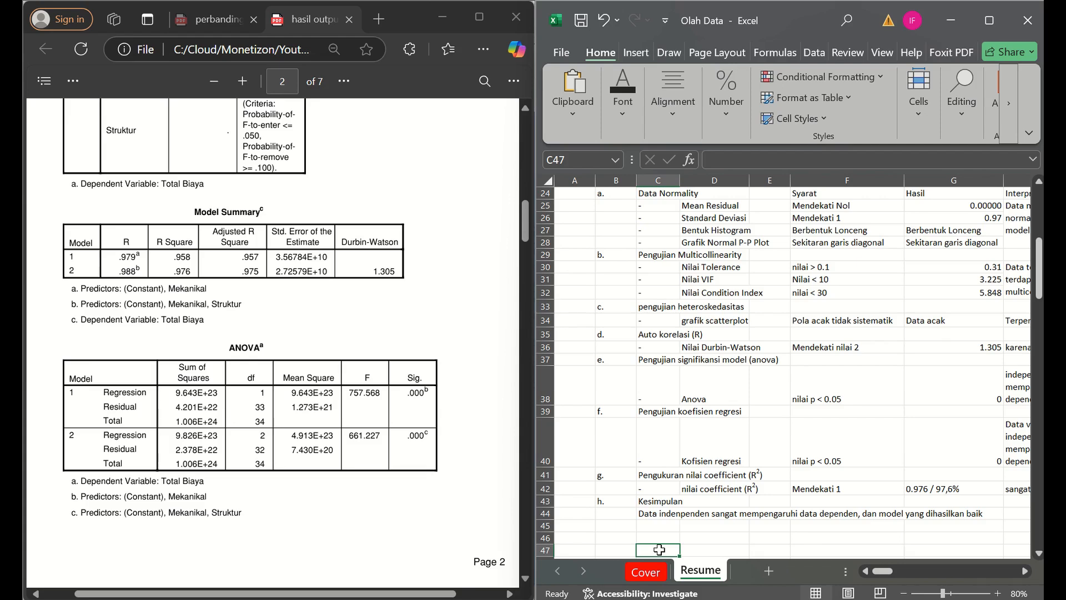
- Review the regression output PDF's collinearity, residual statistics, histogram and Coefficients sections alongside the results recorded in the Resume sheet
{"action": "left_click", "coordinate": [524, 297]}
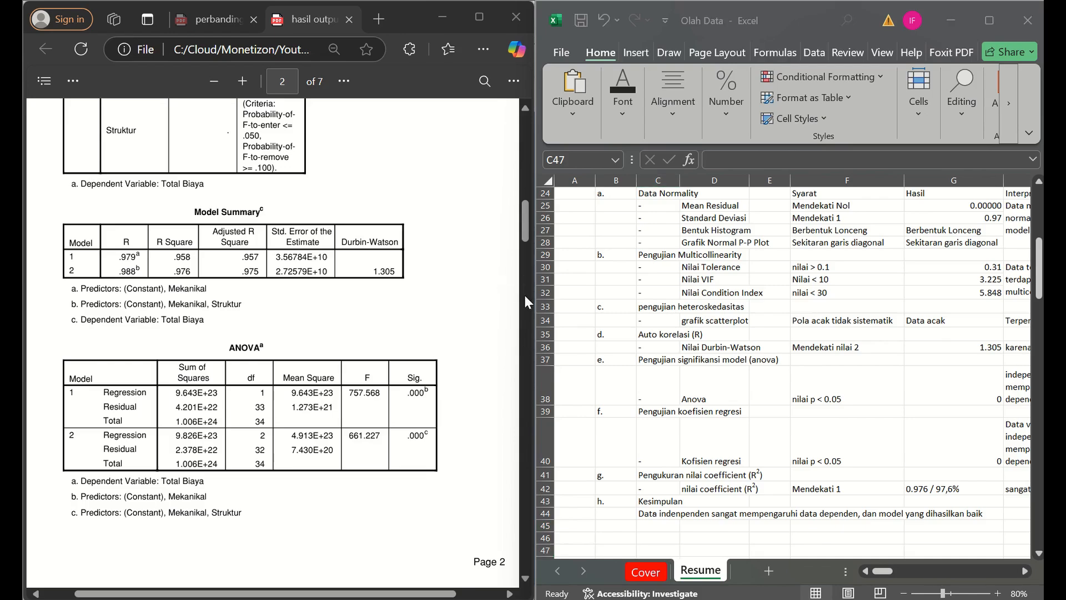
{"action": "left_click", "coordinate": [524, 292]}
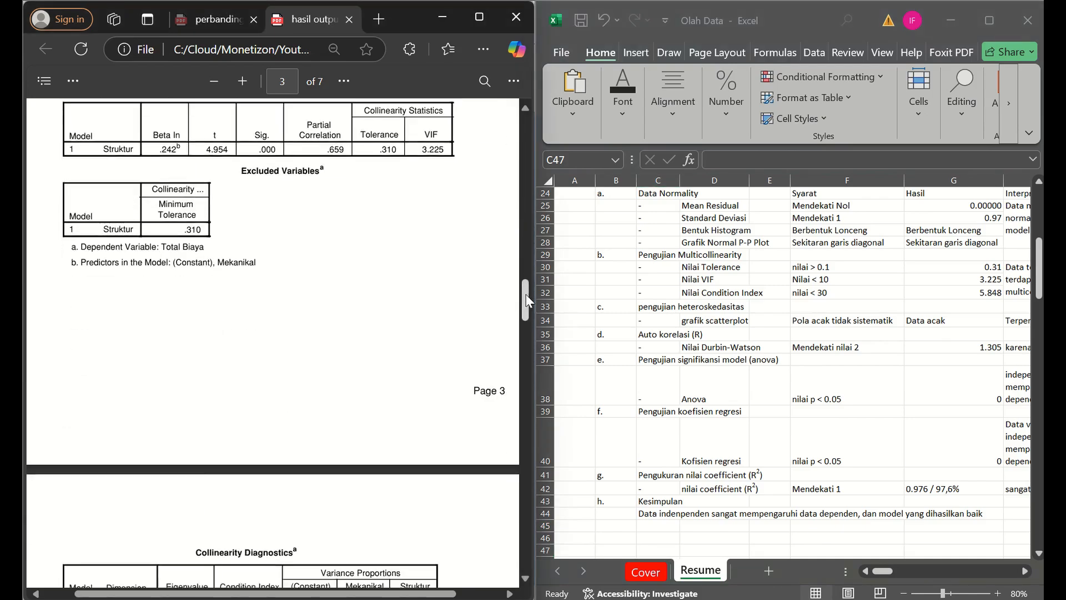
{"action": "left_click_drag", "start_coordinate": [526, 295], "coordinate": [531, 323]}
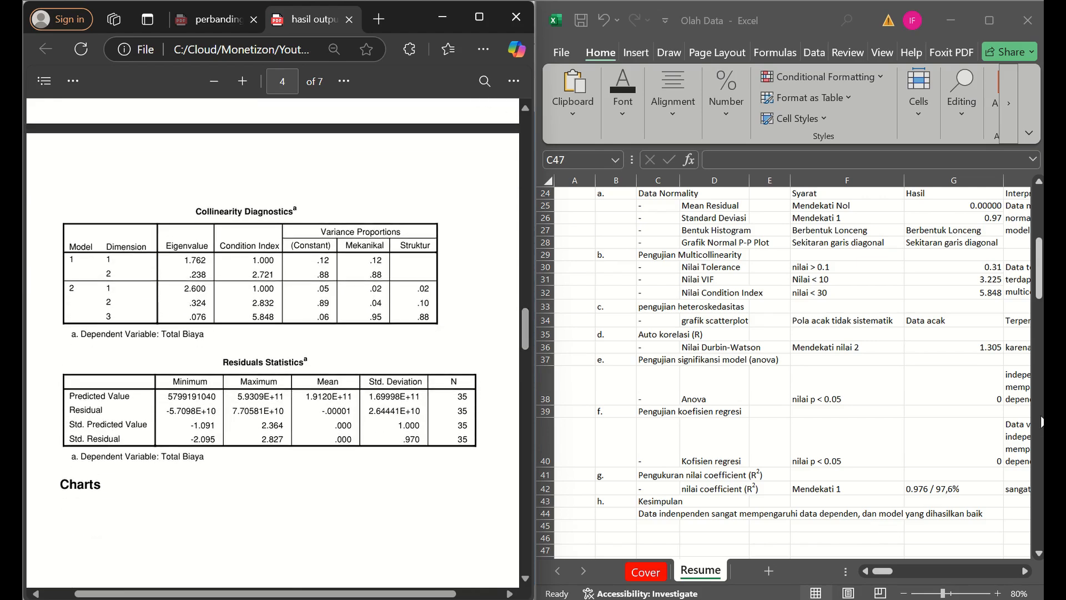
{"action": "left_click", "coordinate": [1038, 418]}
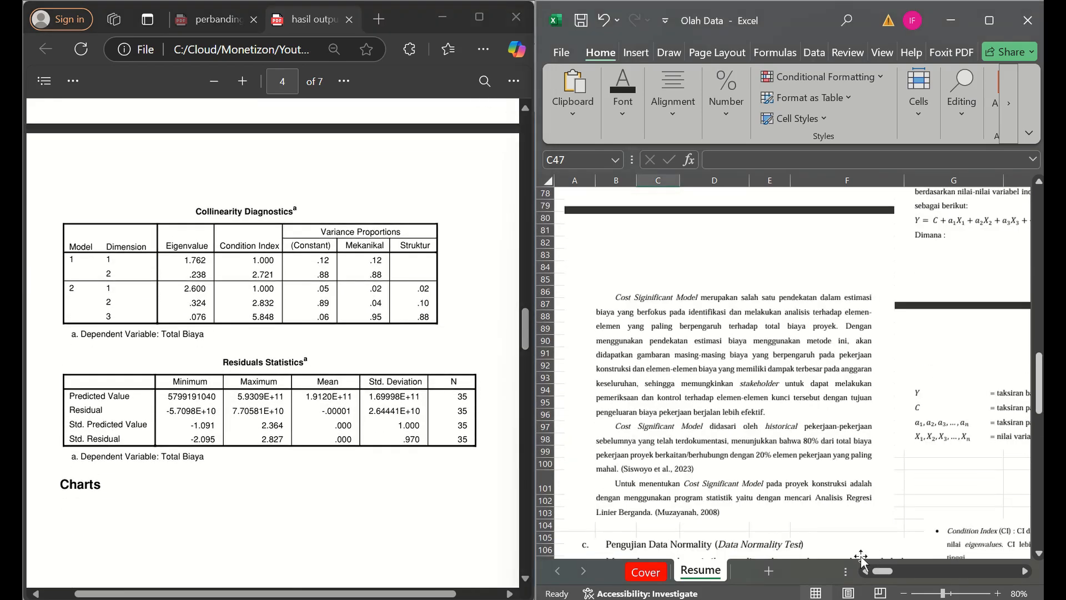
{"action": "left_click_drag", "start_coordinate": [885, 574], "coordinate": [891, 572]}
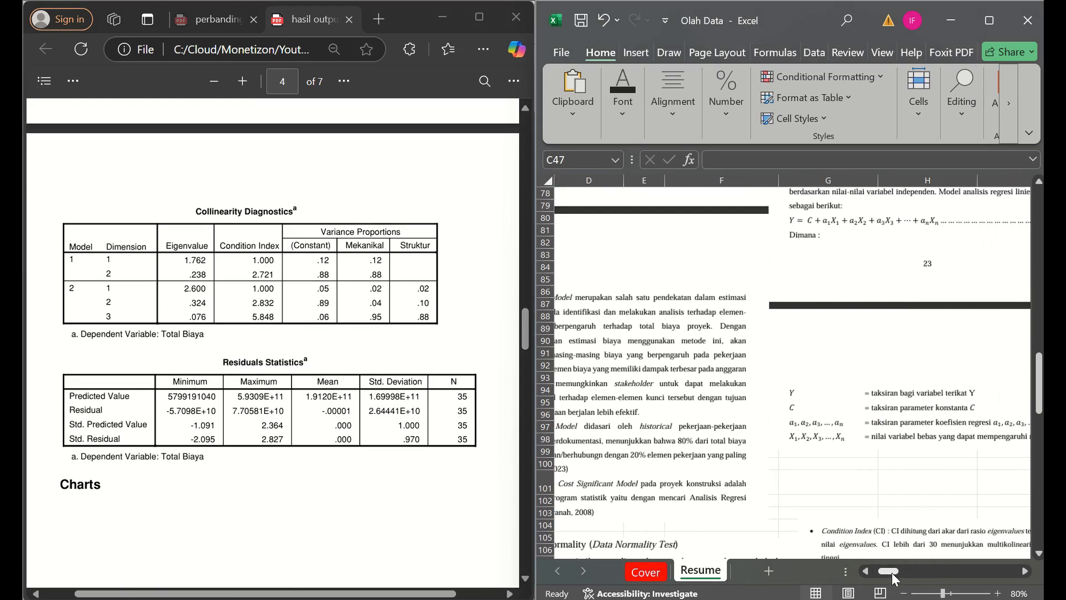
{"action": "left_click", "coordinate": [1042, 282]}
{"action": "left_click", "coordinate": [233, 354]}
{"action": "scroll", "coordinate": [232, 353], "scroll_direction": "down", "scroll_amount": 5}
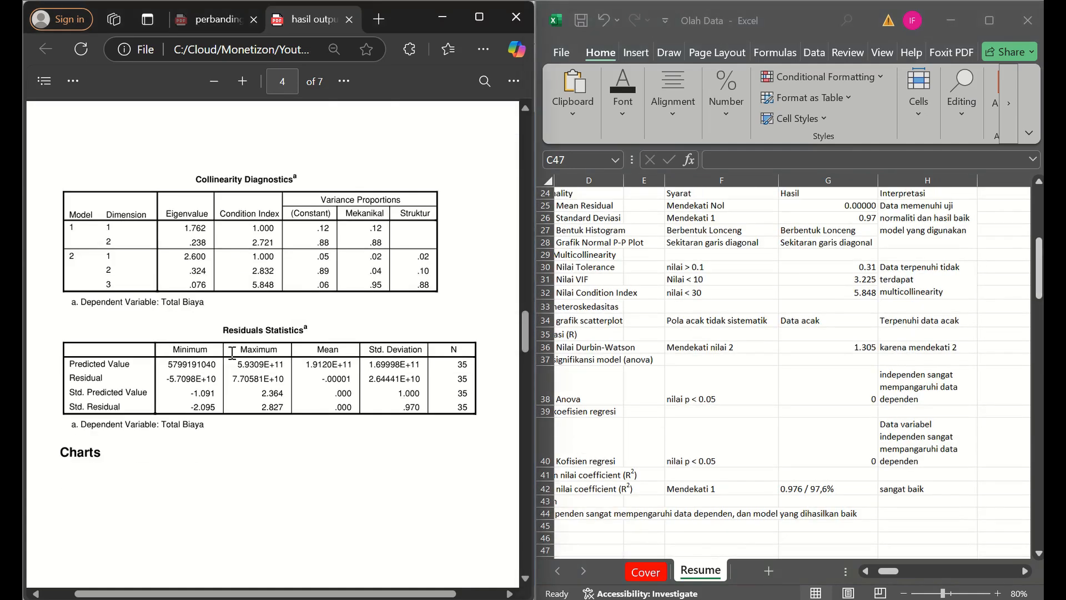
{"action": "scroll", "coordinate": [232, 353], "scroll_direction": "down", "scroll_amount": 5}
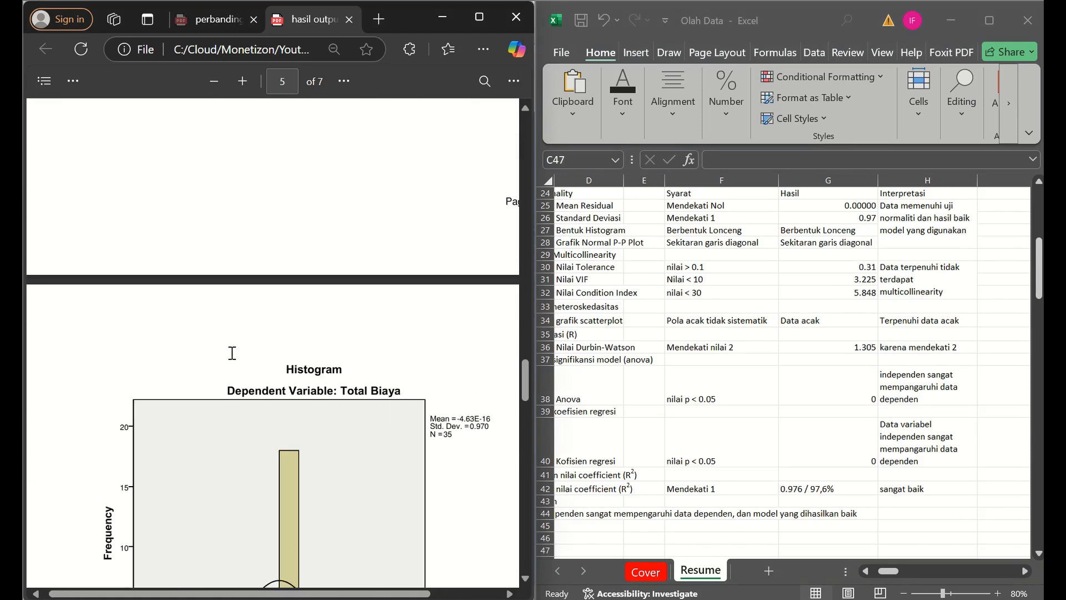
{"action": "left_click", "coordinate": [522, 332]}
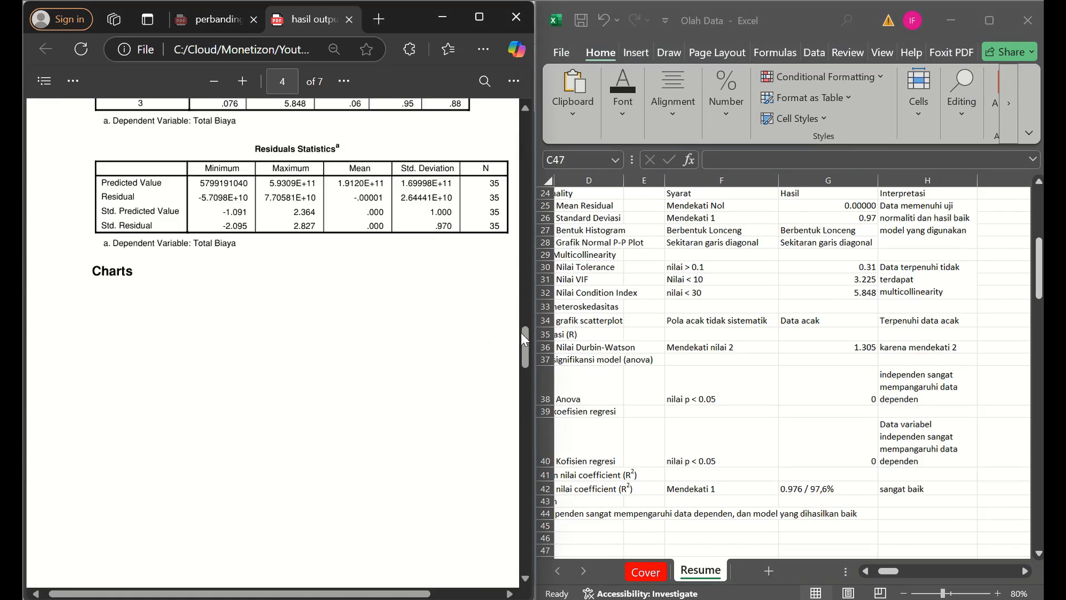
{"action": "left_click_drag", "start_coordinate": [521, 332], "coordinate": [517, 241]}
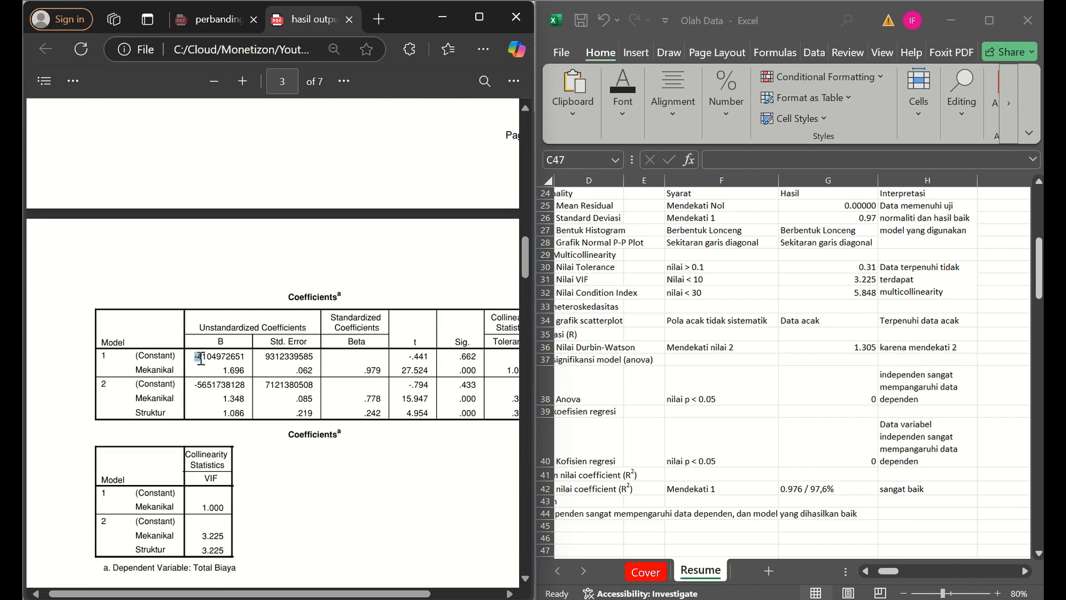
- Highlight the Model 1 constant coefficient and the Model 2 predictors Mekanikal and Struktur in the PDF's Coefficients table
{"action": "left_click_drag", "start_coordinate": [201, 360], "coordinate": [247, 356]}
{"action": "left_click", "coordinate": [126, 362]}
{"action": "left_click_drag", "start_coordinate": [137, 401], "coordinate": [144, 413]}
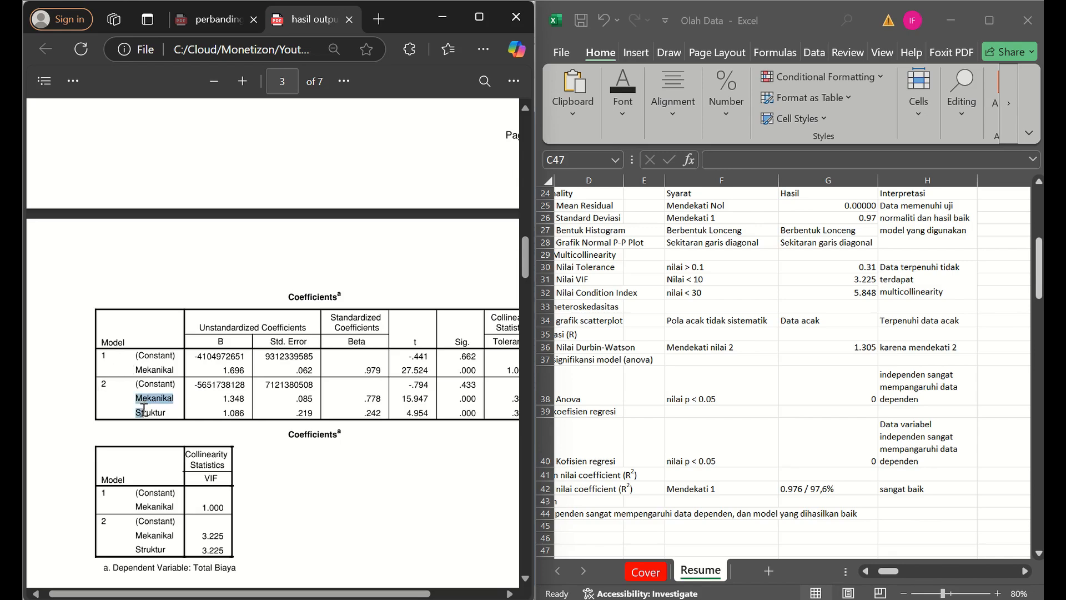
- Delete the old coefficients table picture above the model coefficient blocks in the Resume sheet
{"action": "left_click", "coordinate": [783, 566]}
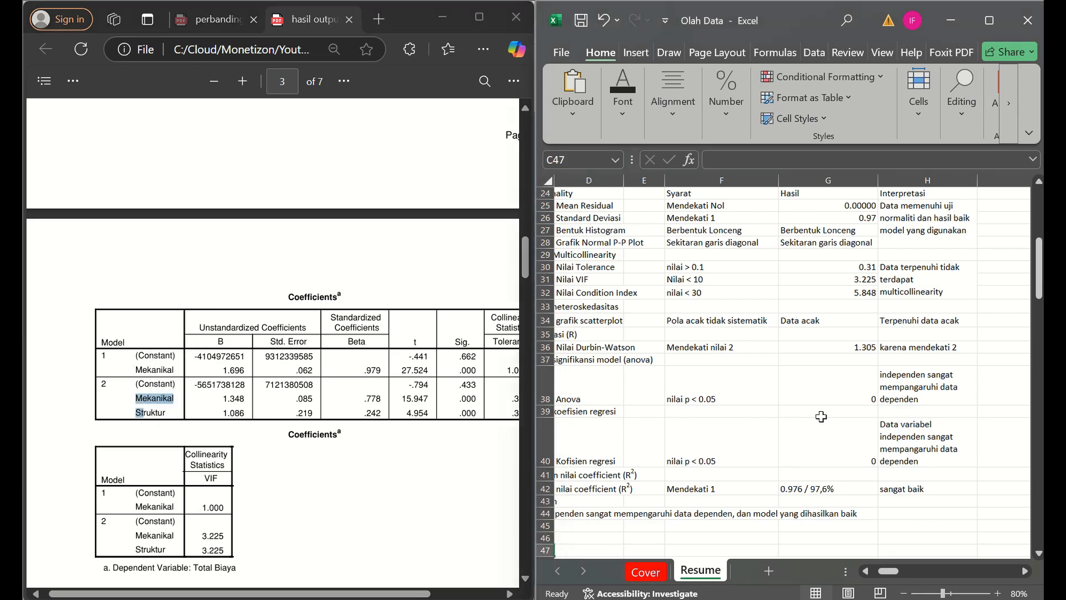
{"action": "left_click", "coordinate": [914, 572]}
{"action": "left_click_drag", "start_coordinate": [914, 571], "coordinate": [924, 573]}
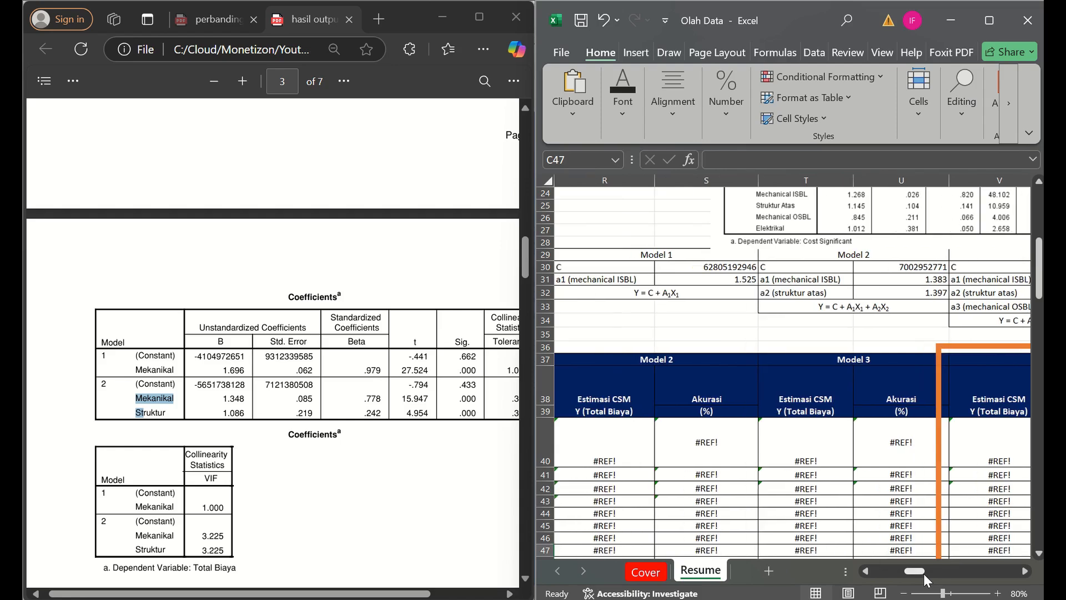
{"action": "key", "text": "Delete"}
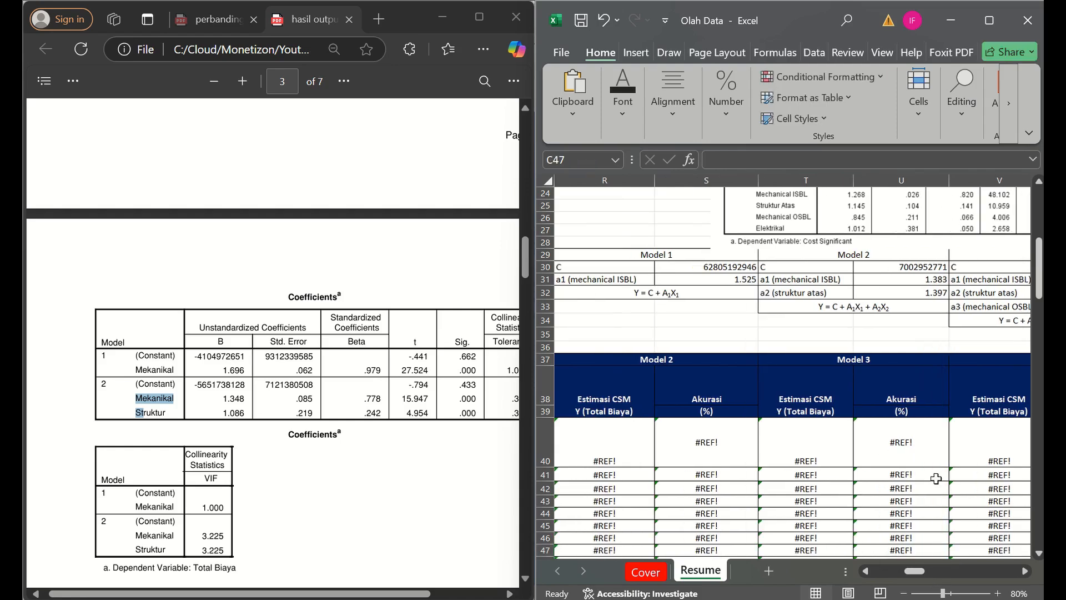
{"action": "scroll", "coordinate": [852, 460], "scroll_direction": "down", "scroll_amount": 3, "text": "ctrl"}
{"action": "left_click", "coordinate": [840, 244]}
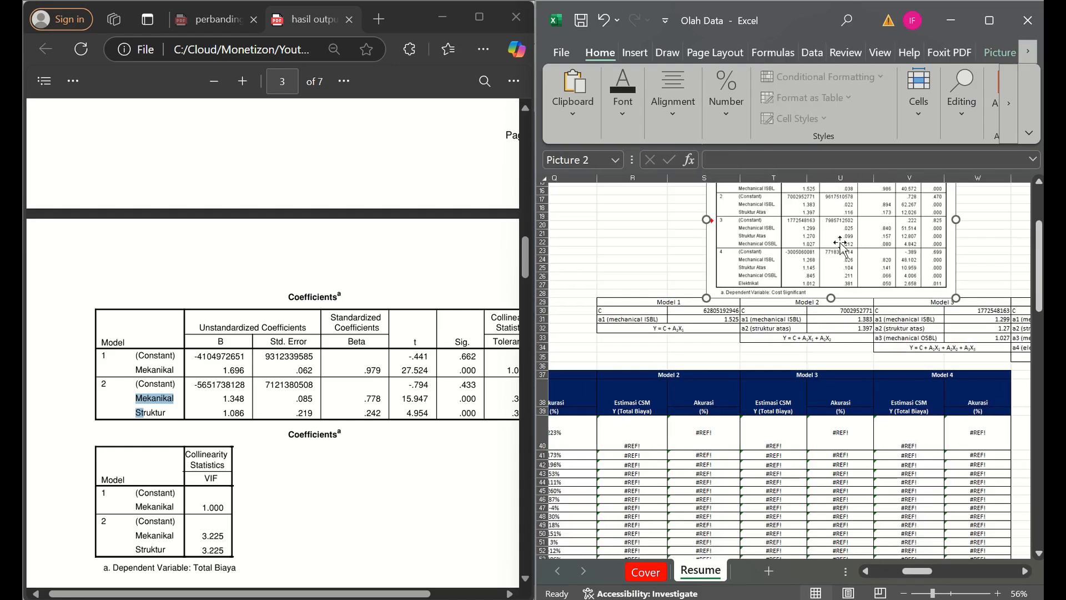
{"action": "key", "text": "Delete"}
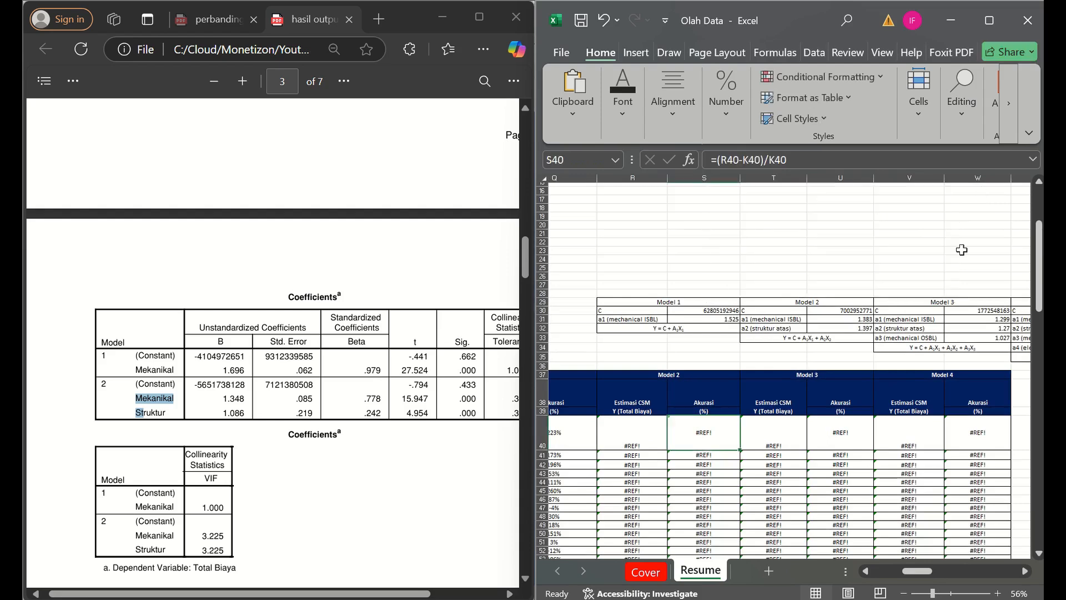
- Delete the blank cells in columns P and Q starting at P29 beside the Model 1 coefficients, shifting cells left
{"action": "key", "text": "Up"}
{"action": "key", "text": "Left"}
{"action": "key", "text": "Left"}
{"action": "key", "text": "Left"}
{"action": "key", "text": "Left"}
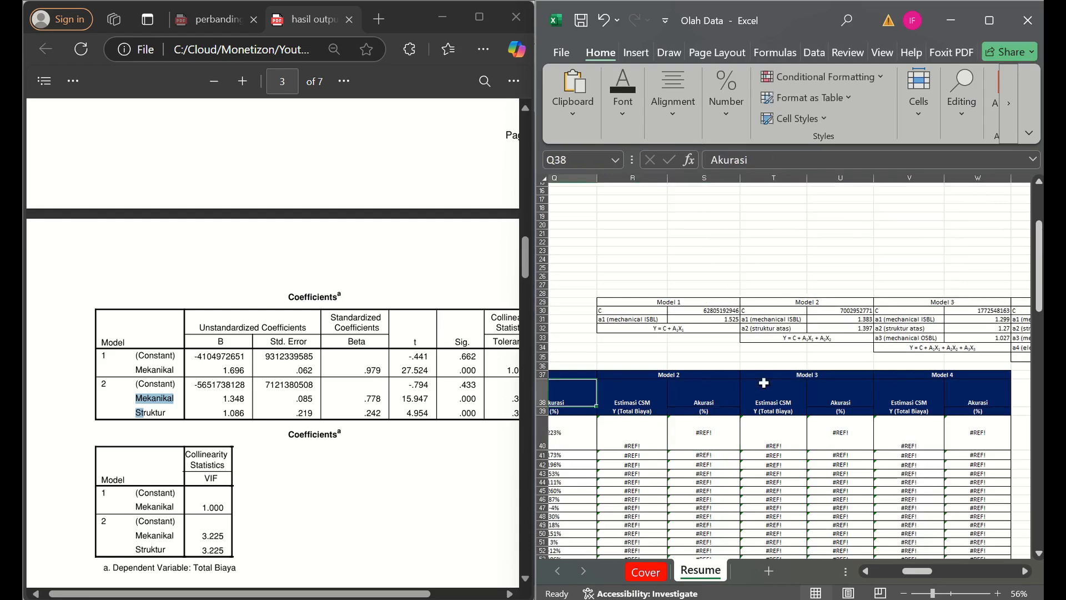
{"action": "key", "text": "Up"}
{"action": "key", "text": "Up"}
{"action": "key", "text": "Up"}
{"action": "key", "text": "Up"}
{"action": "key", "text": "Right"}
{"action": "key", "text": "Up"}
{"action": "key", "text": "Up"}
{"action": "key", "text": "Up"}
{"action": "key", "text": "Up"}
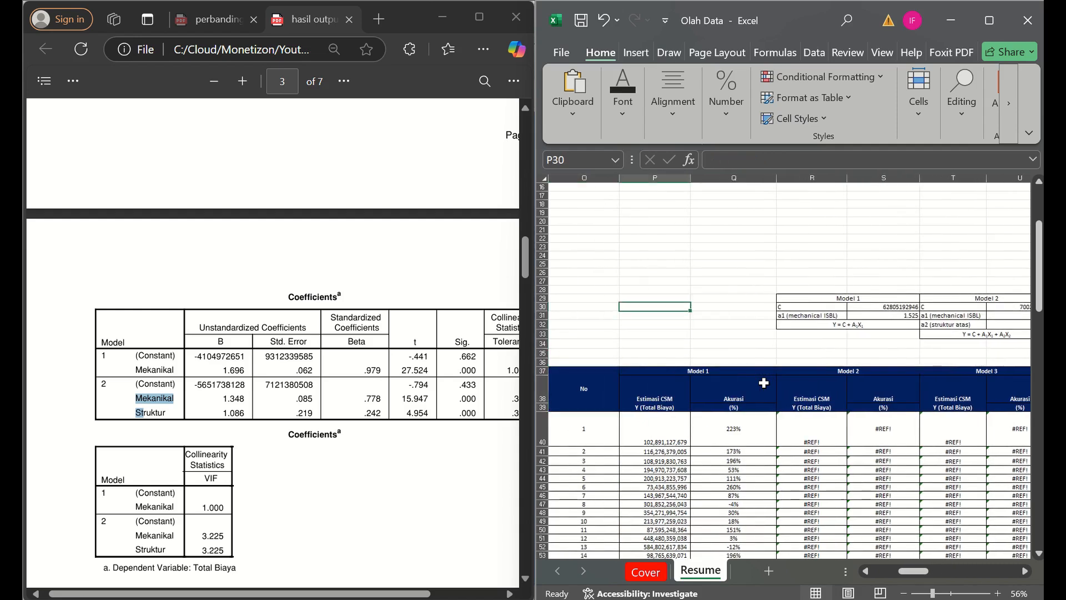
{"action": "key", "text": "shift+Down"}
{"action": "key", "text": "shift+Right"}
{"action": "key", "text": "shift+Down"}
{"action": "key", "text": "shift+Down"}
{"action": "key", "text": "shift+Down"}
{"action": "key", "text": "shift+Down"}
{"action": "key", "text": "shift+Down"}
{"action": "key", "text": "shift+Down"}
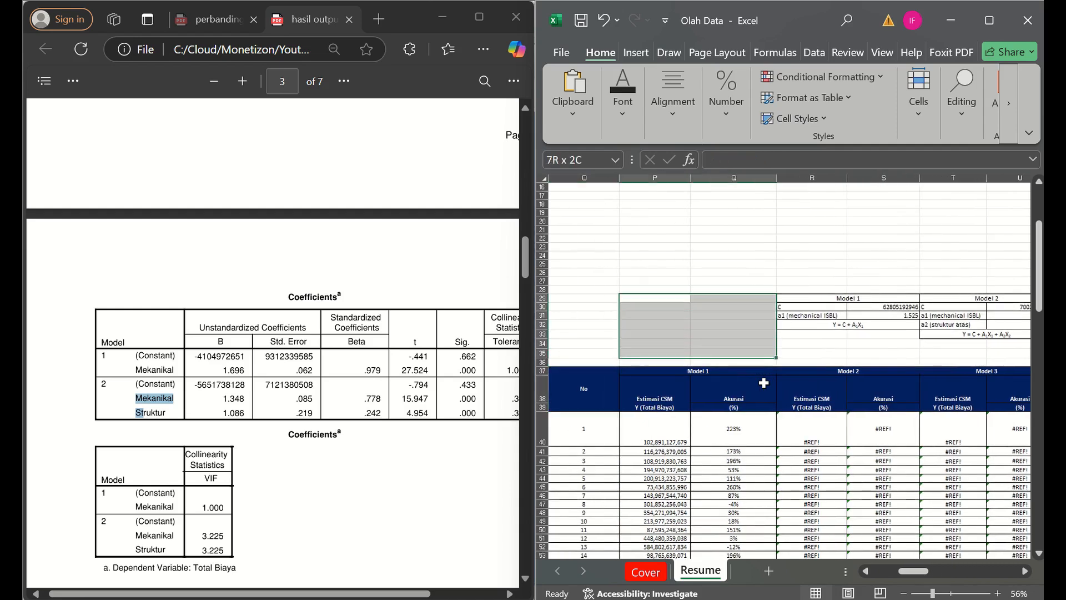
{"action": "right_click", "coordinate": [672, 334]}
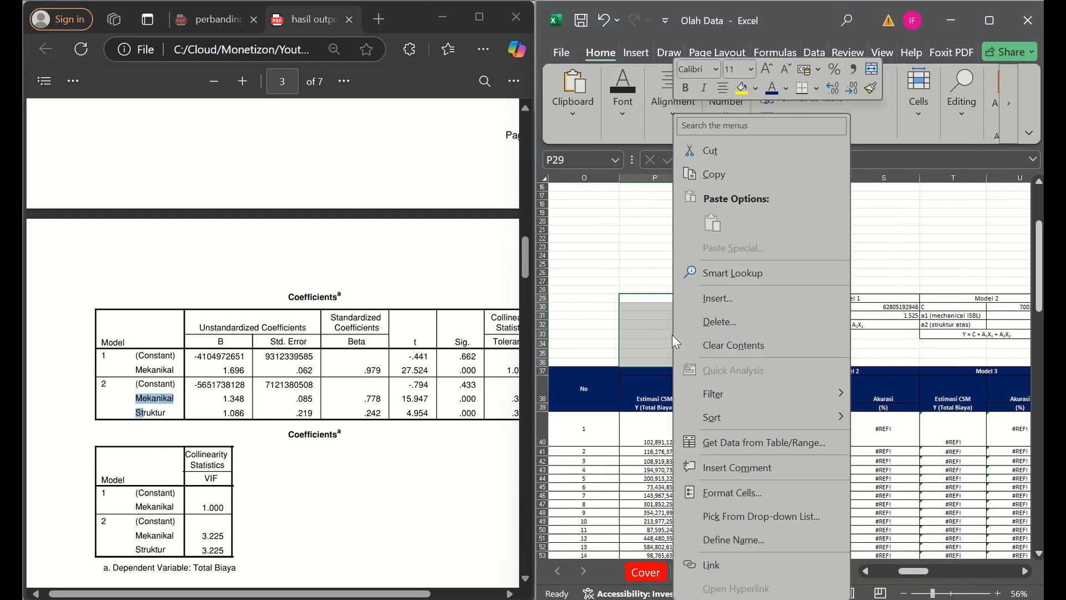
{"action": "left_click", "coordinate": [731, 318]}
{"action": "key", "text": "Return"}
- Delete the Model 3 and Model 4 coefficient blocks starting at T29, shifting cells left
{"action": "key", "text": "Right"}
{"action": "key", "text": "Right"}
{"action": "key", "text": "Right"}
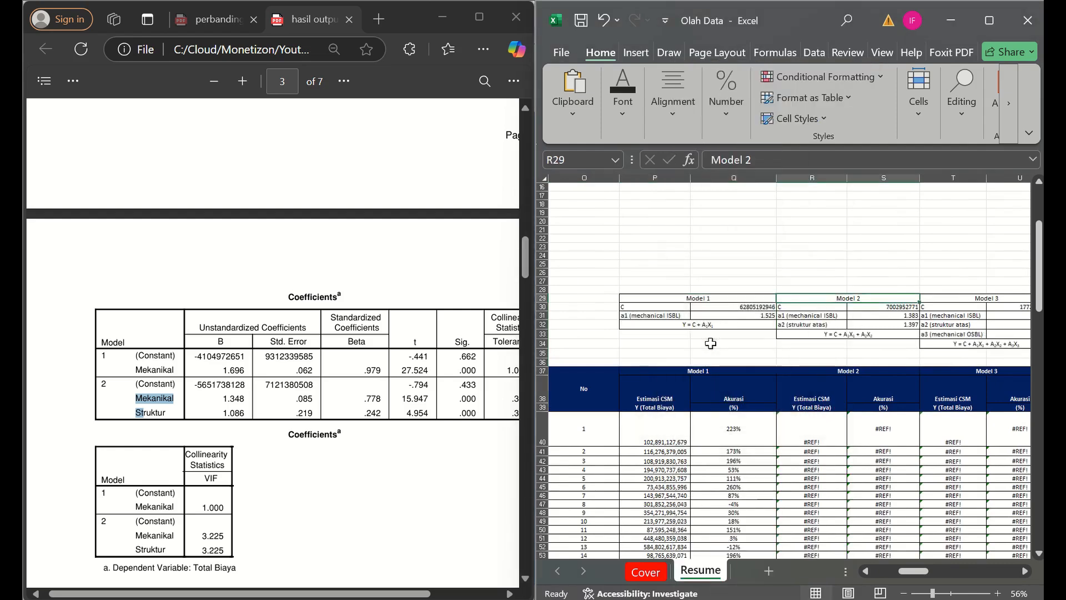
{"action": "key", "text": "Left"}
{"action": "key", "text": "Left"}
{"action": "key", "text": "Right"}
{"action": "key", "text": "shift+Down"}
{"action": "key", "text": "shift+Down"}
{"action": "key", "text": "shift+Down"}
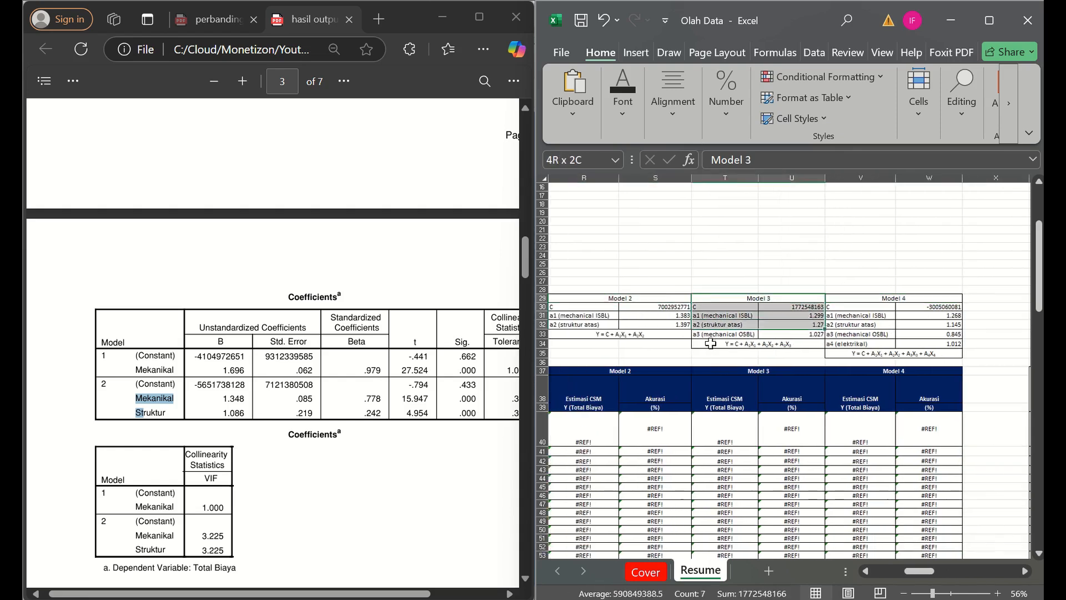
{"action": "key", "text": "shift+Right"}
{"action": "key", "text": "shift+Down"}
{"action": "key", "text": "shift+Down"}
{"action": "key", "text": "shift+Down"}
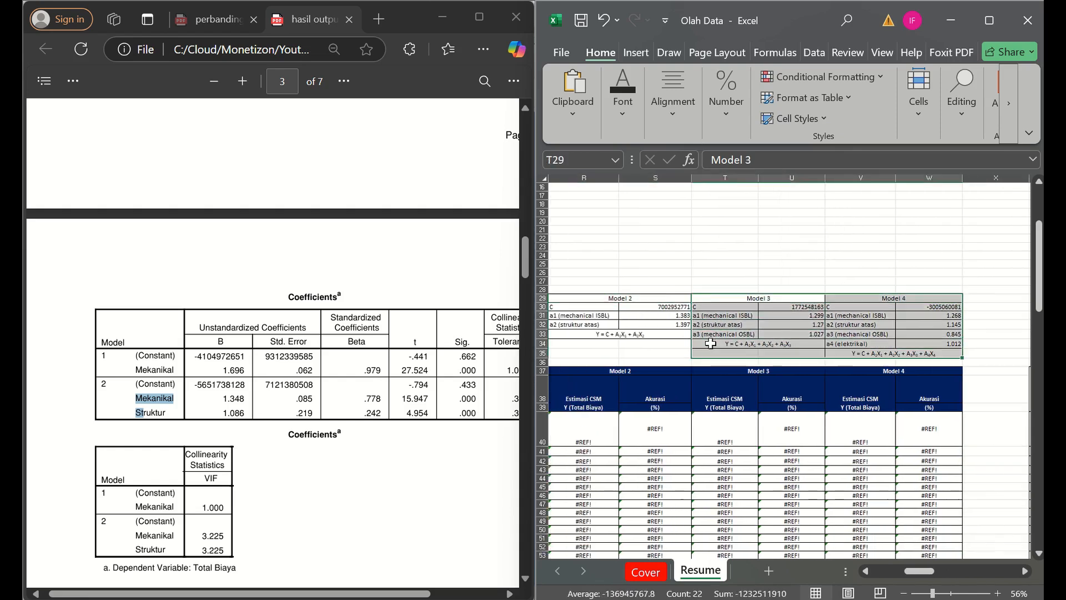
{"action": "right_click", "coordinate": [710, 344]}
{"action": "left_click", "coordinate": [733, 326]}
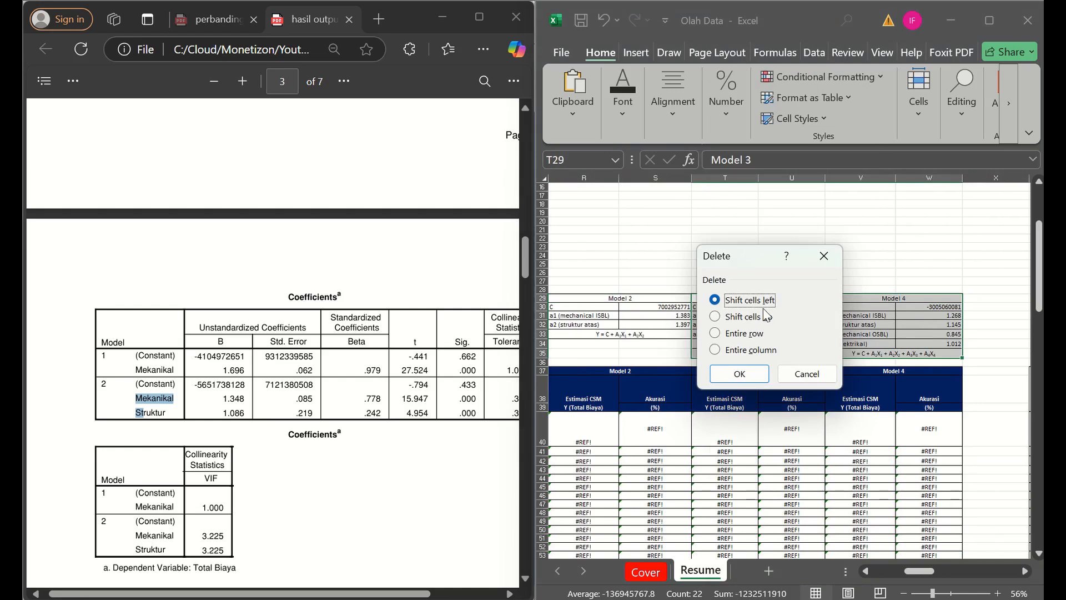
{"action": "key", "text": "Return"}
- Delete the Model 3 and Model 4 estimate and accuracy columns with the adjoining cells, T37 through Y92, shifting cells left
{"action": "key", "text": "Left"}
{"action": "key", "text": "Left"}
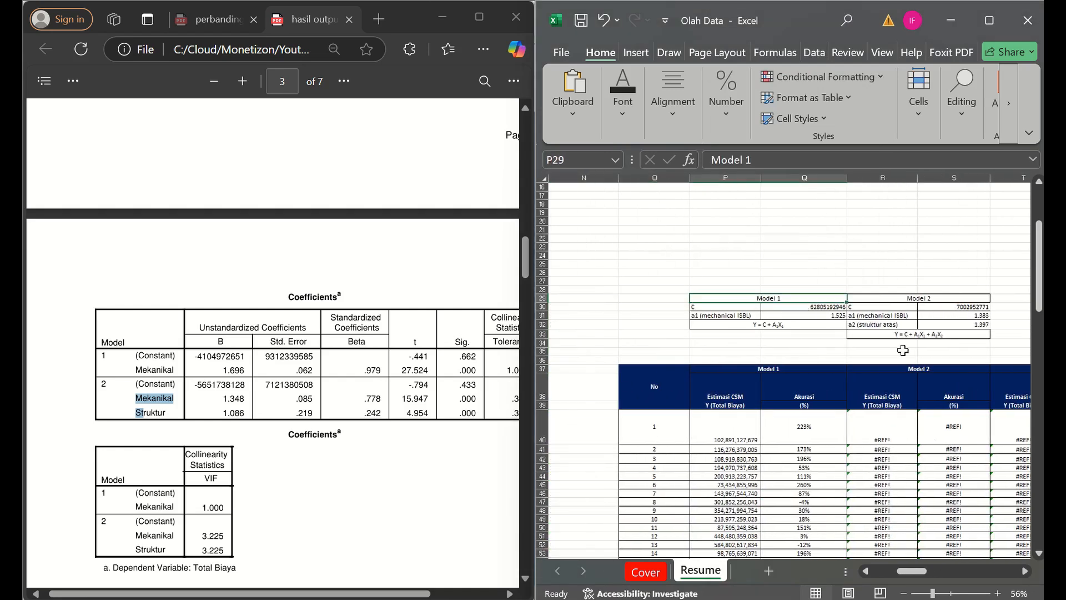
{"action": "left_click", "coordinate": [903, 351]}
{"action": "key", "text": "Right"}
{"action": "key", "text": "Right"}
{"action": "key", "text": "Down"}
{"action": "key", "text": "Down"}
{"action": "key", "text": "shift+Down"}
{"action": "key", "text": "shift+Right"}
{"action": "key", "text": "shift+Down"}
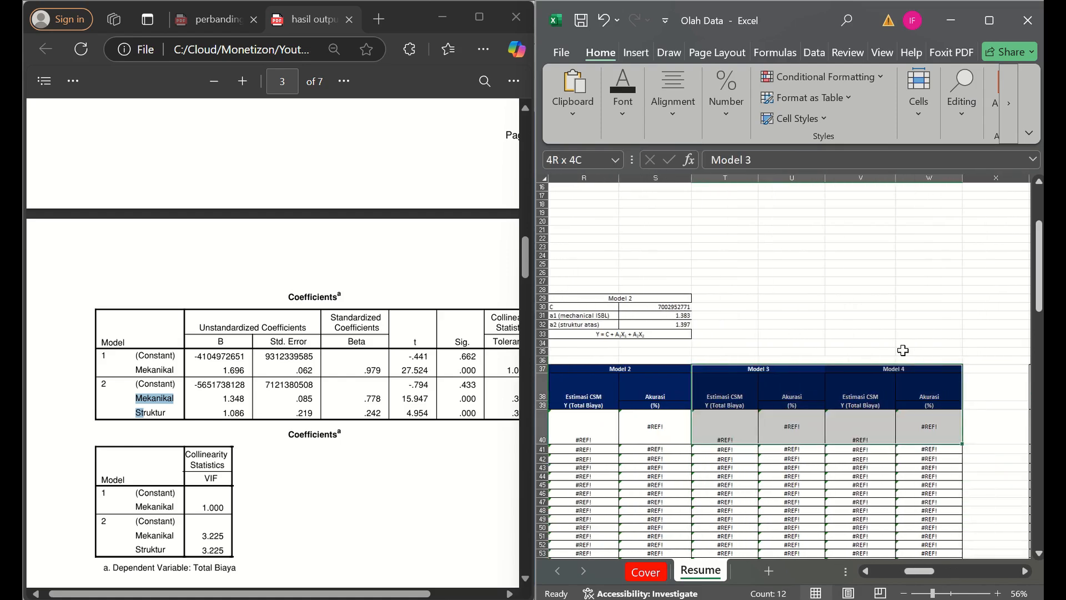
{"action": "key", "text": "shift+Down"}
{"action": "key", "text": "shift+Down"}
{"action": "key", "text": "shift+Down"}
{"action": "key", "text": "shift+Down"}
{"action": "key", "text": "shift+Down"}
{"action": "key", "text": "shift+Down"}
{"action": "key", "text": "shift+Down"}
{"action": "key", "text": "shift+Down"}
{"action": "key", "text": "shift+Down"}
{"action": "key", "text": "shift+Down"}
{"action": "key", "text": "shift+Down"}
{"action": "key", "text": "shift+Down"}
{"action": "key", "text": "shift+Down"}
{"action": "key", "text": "shift+Down"}
{"action": "key", "text": "shift+Down"}
{"action": "key", "text": "shift+Down"}
{"action": "key", "text": "shift+Down"}
{"action": "key", "text": "shift+Down"}
{"action": "key", "text": "shift+Down"}
{"action": "key", "text": "shift+Down"}
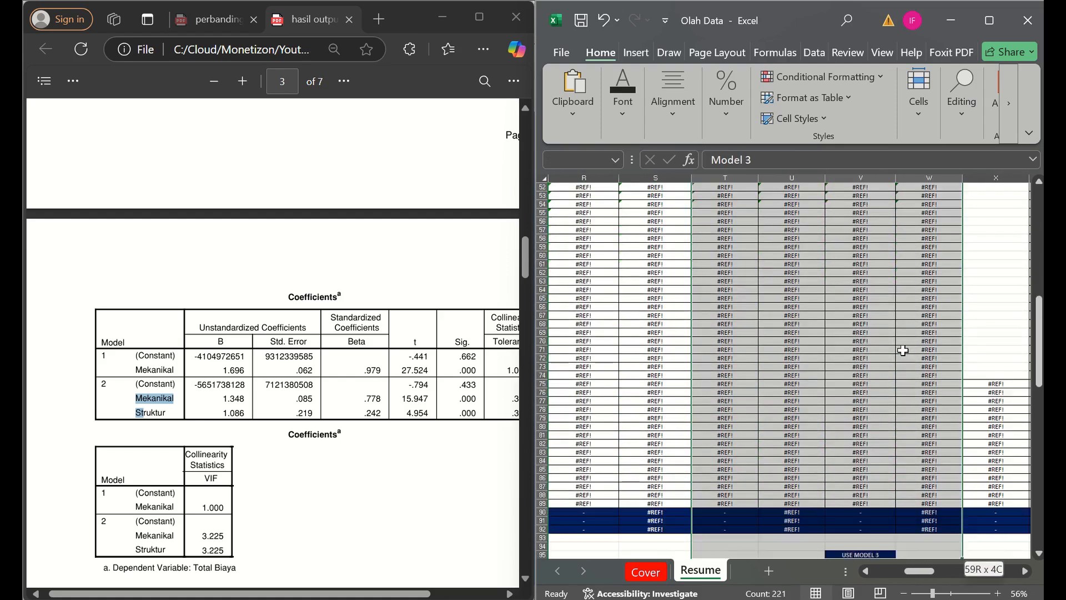
{"action": "key", "text": "shift+Down"}
{"action": "key", "text": "shift+Down"}
{"action": "key", "text": "shift+Down"}
{"action": "key", "text": "shift+Down"}
{"action": "key", "text": "shift+Down"}
{"action": "key", "text": "shift+Down"}
{"action": "key", "text": "shift+Down"}
{"action": "key", "text": "shift+Down"}
{"action": "key", "text": "shift+Up"}
{"action": "key", "text": "shift+Up"}
{"action": "key", "text": "shift+Up"}
{"action": "key", "text": "shift+Up"}
{"action": "key", "text": "shift+Up"}
{"action": "key", "text": "shift+Up"}
{"action": "key", "text": "shift+Up"}
{"action": "key", "text": "shift+Up"}
{"action": "key", "text": "shift+Up"}
{"action": "key", "text": "shift+Up"}
{"action": "key", "text": "shift+Up"}
{"action": "key", "text": "shift+Up"}
{"action": "key", "text": "shift+Up"}
{"action": "key", "text": "shift+Right"}
{"action": "key", "text": "shift+Right"}
{"action": "key", "text": "shift+Right"}
{"action": "key", "text": "shift+Right"}
{"action": "key", "text": "shift+Right"}
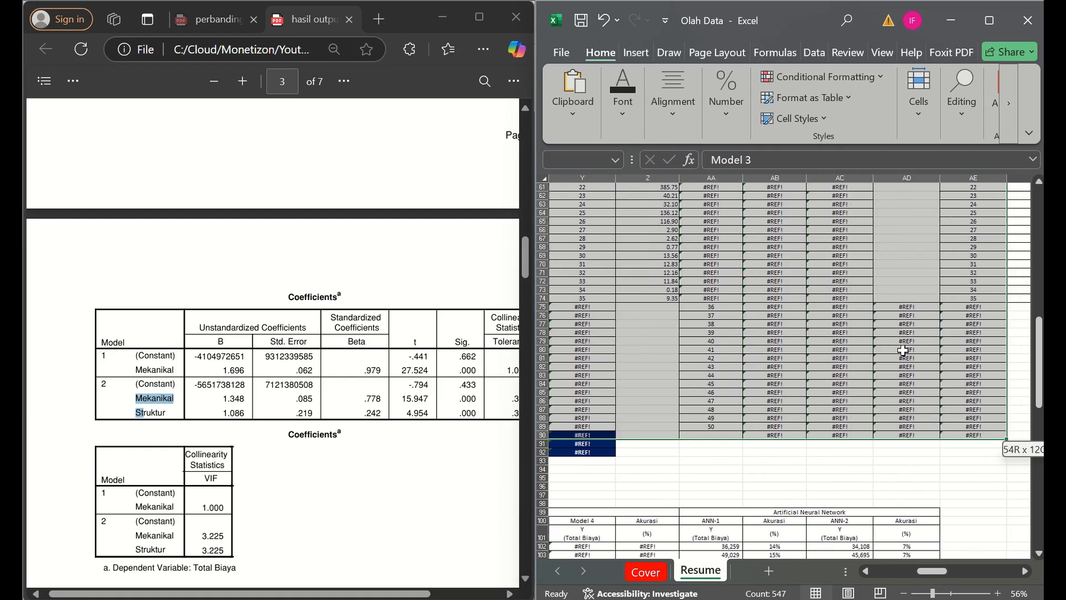
{"action": "key", "text": "shift+Left"}
{"action": "key", "text": "shift+Left"}
{"action": "key", "text": "shift+Left"}
{"action": "key", "text": "shift+Left"}
{"action": "key", "text": "shift+Left"}
{"action": "key", "text": "shift+Left"}
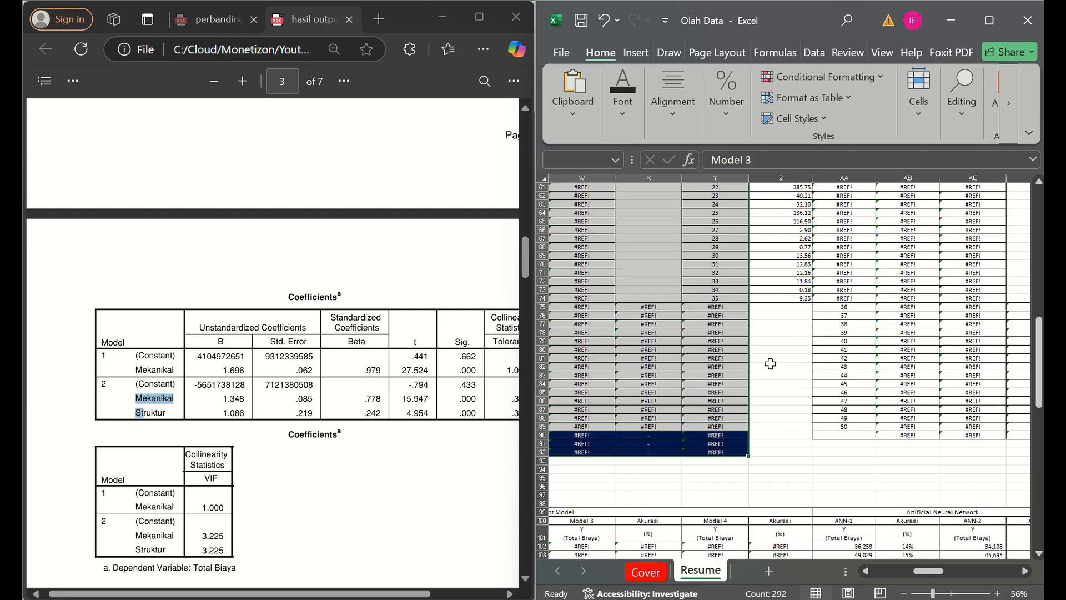
{"action": "right_click", "coordinate": [740, 365]}
{"action": "left_click", "coordinate": [777, 296]}
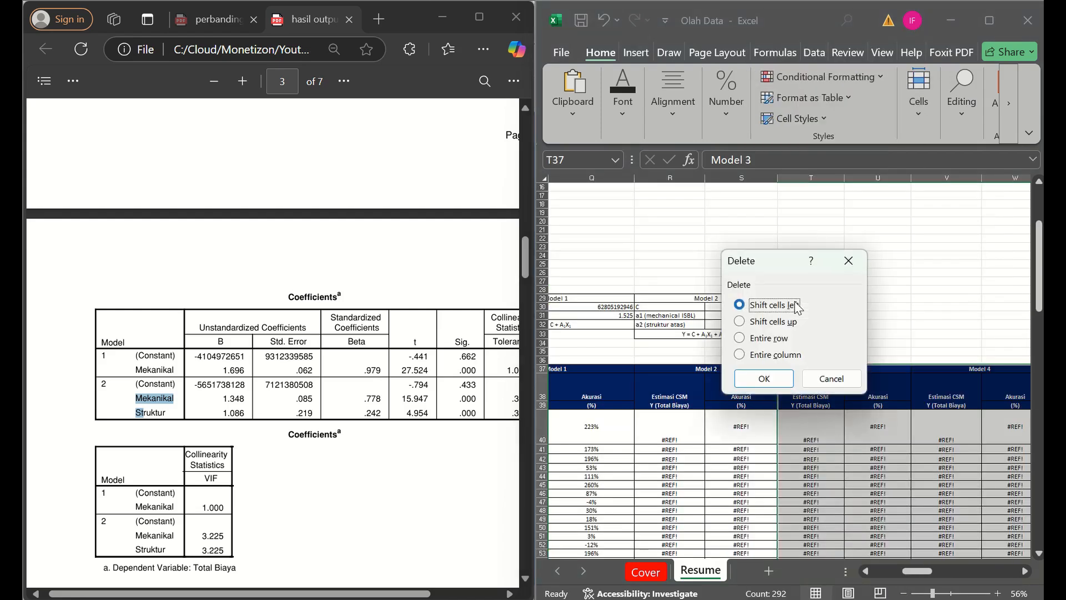
{"action": "key", "text": "Return"}
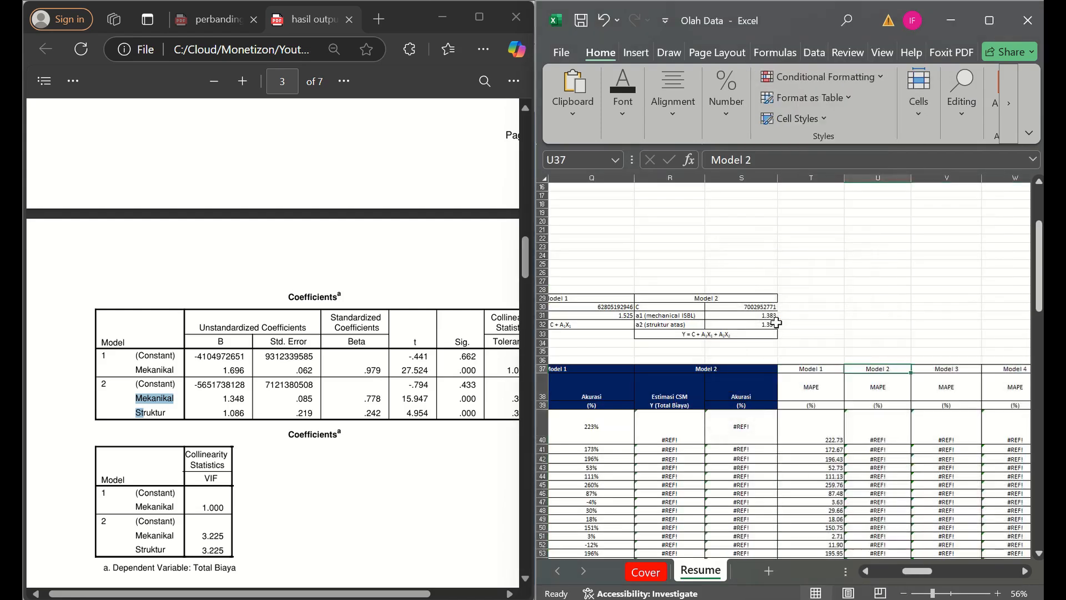
- Delete the MAPE table starting at T37 together with the leftover data tables beside it, shifting cells left
{"action": "key", "text": "shift+Right"}
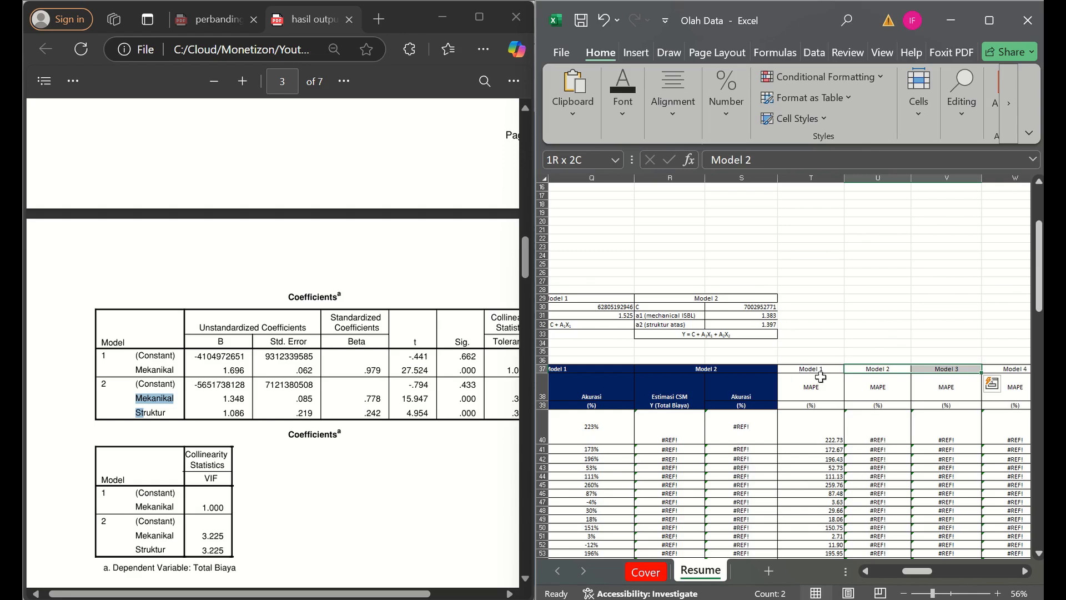
{"action": "left_click_drag", "start_coordinate": [815, 371], "coordinate": [1016, 558]}
{"action": "scroll", "coordinate": [815, 370], "scroll_direction": "down", "scroll_amount": 2}
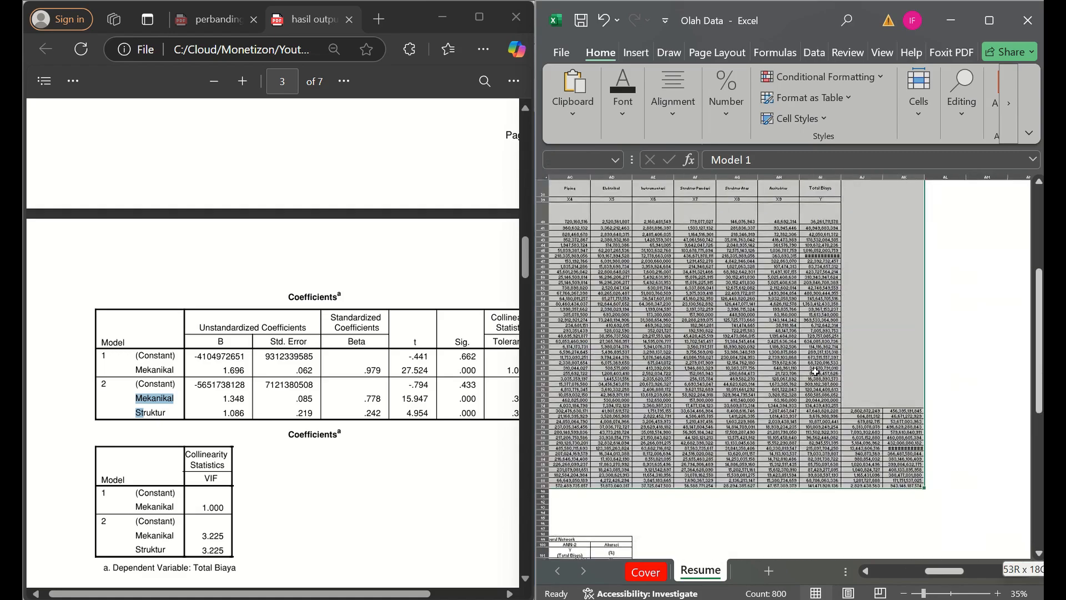
{"action": "key", "text": "shift+Right"}
{"action": "key", "text": "shift+Down"}
{"action": "key", "text": "shift+Down"}
{"action": "right_click", "coordinate": [885, 381]}
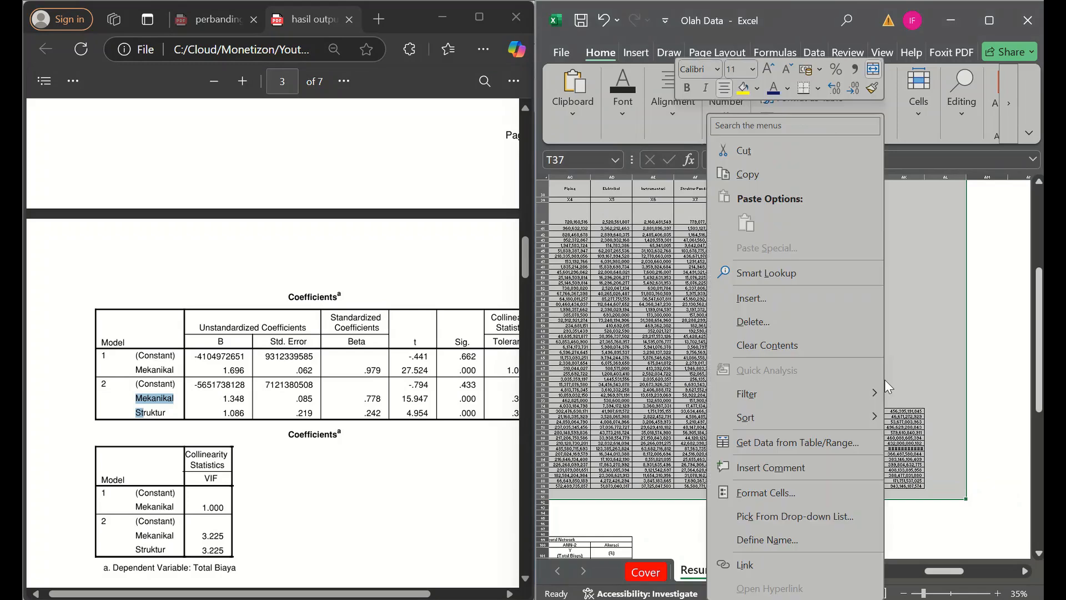
{"action": "left_click", "coordinate": [787, 318]}
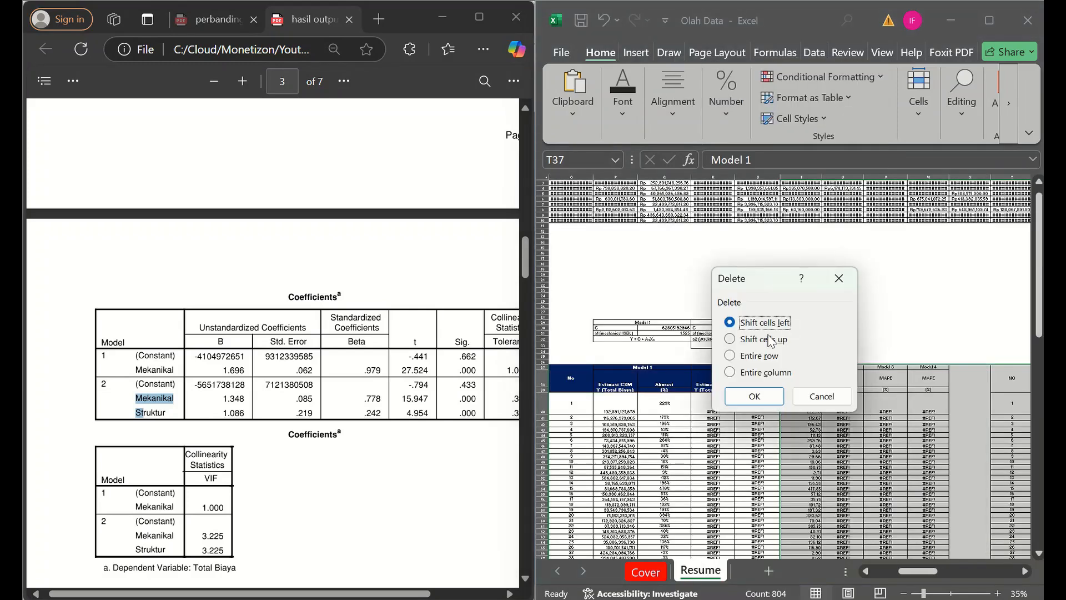
{"action": "key", "text": "Return"}
{"action": "key", "text": "Left"}
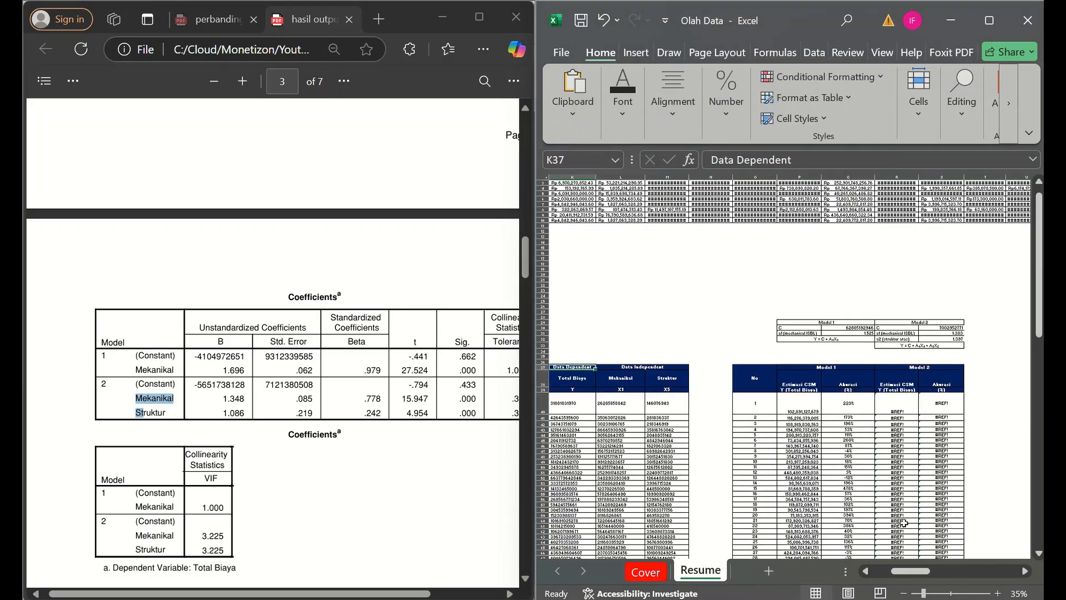
- Examine the estimate formulas in column R for Model 2 and in P40 for Model 1
{"action": "scroll", "coordinate": [914, 381], "scroll_direction": "up", "scroll_amount": 2}
{"action": "left_click", "coordinate": [858, 415]}
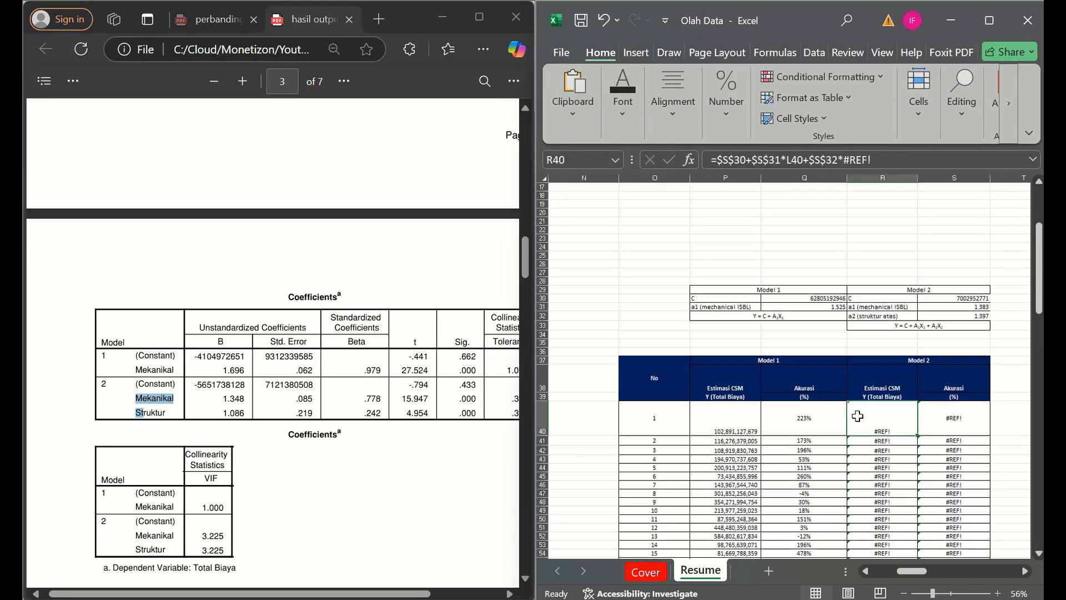
{"action": "key", "text": "Up"}
{"action": "key", "text": "Down"}
{"action": "key", "text": "Down"}
{"action": "key", "text": "Down"}
{"action": "key", "text": "Down"}
{"action": "key", "text": "Down"}
{"action": "key", "text": "Down"}
{"action": "key", "text": "Down"}
{"action": "key", "text": "Down"}
{"action": "key", "text": "Down"}
{"action": "key", "text": "Down"}
{"action": "key", "text": "Down"}
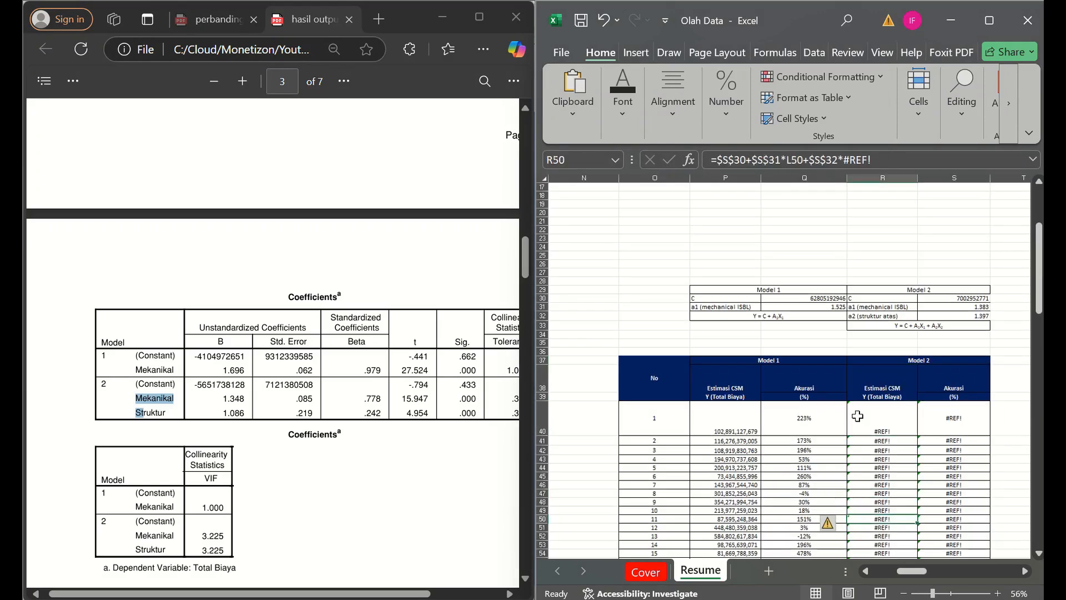
{"action": "mouse_move", "coordinate": [981, 31]}
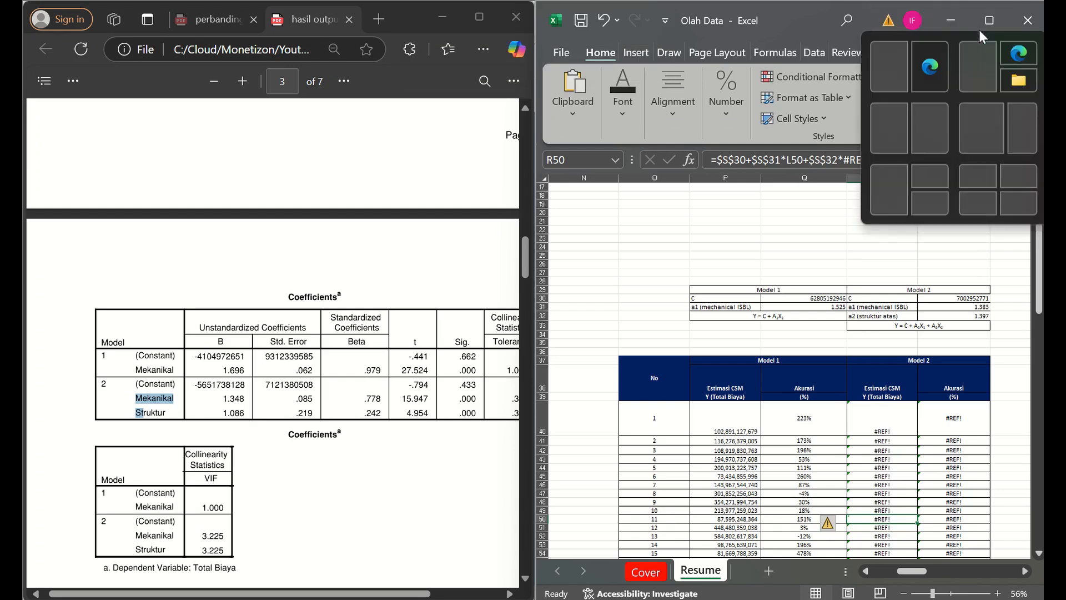
{"action": "left_click", "coordinate": [728, 432]}
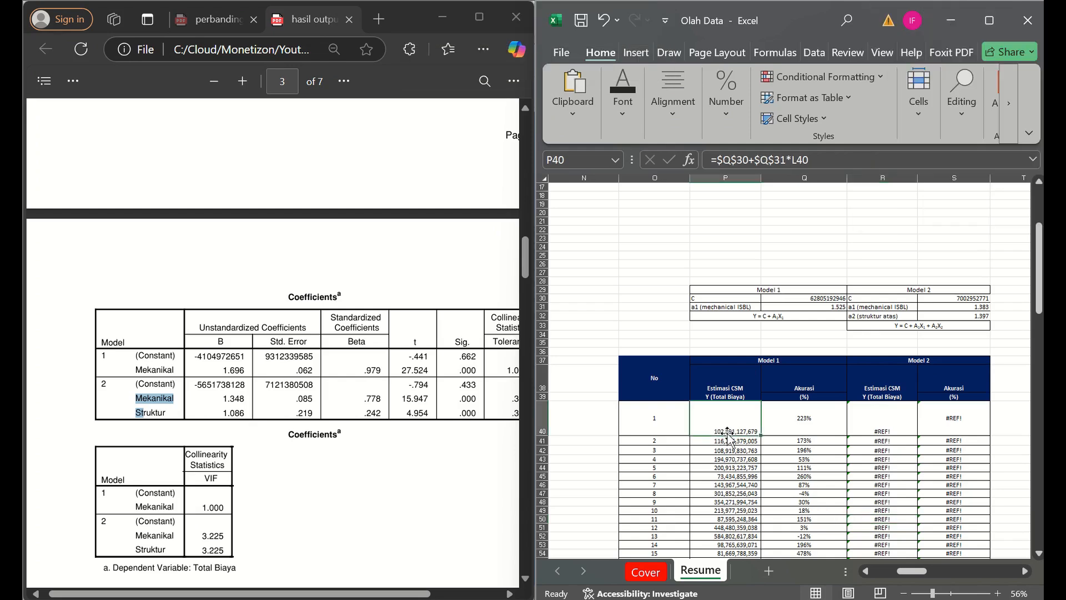
{"action": "scroll", "coordinate": [867, 321], "scroll_direction": "up", "scroll_amount": 1}
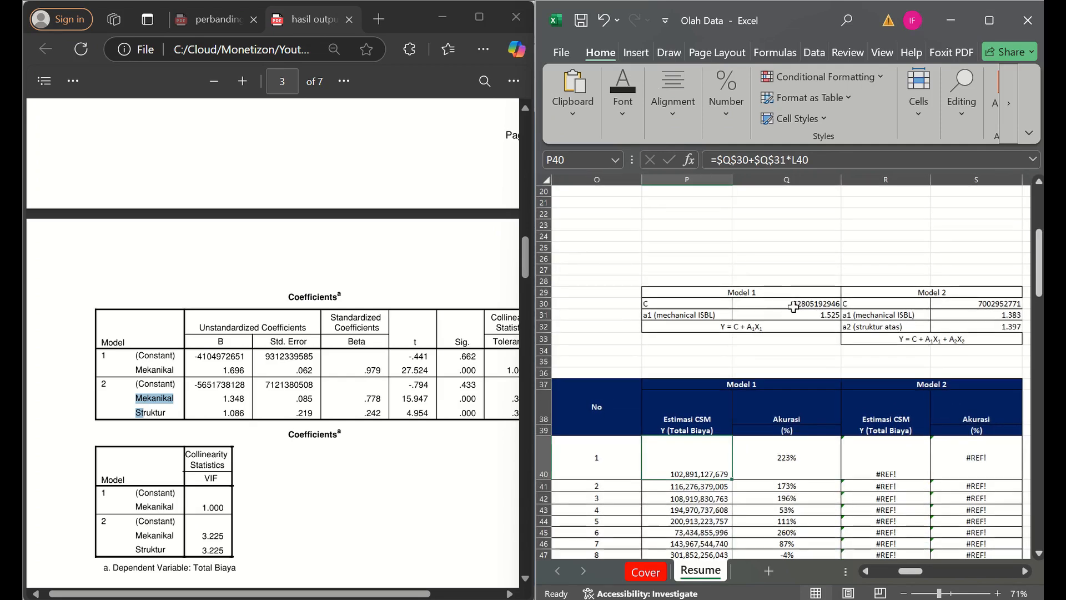
{"action": "left_click", "coordinate": [773, 300]}
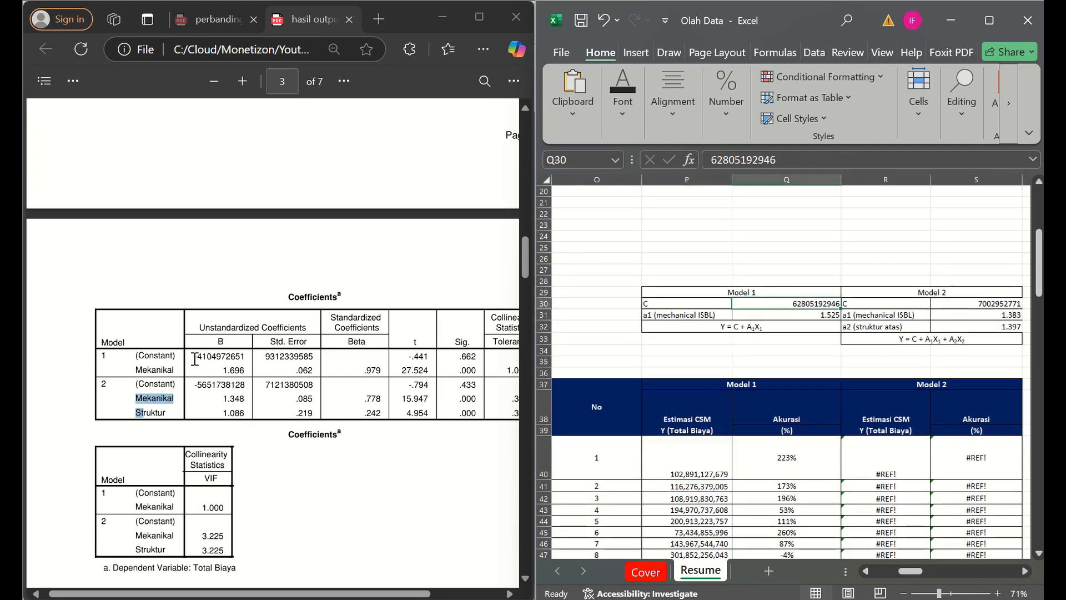
{"action": "left_click_drag", "start_coordinate": [194, 355], "coordinate": [253, 355]}
{"action": "key", "text": "ctrl+c"}
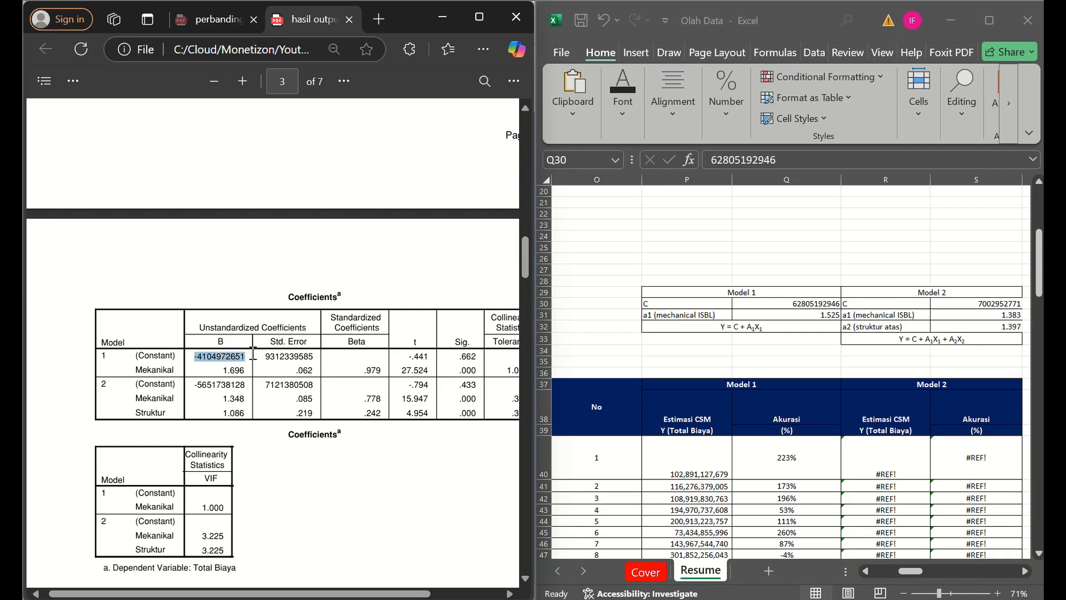
{"action": "left_click", "coordinate": [754, 307]}
{"action": "double_click", "coordinate": [786, 152]}
{"action": "key", "text": "ctrl+v"}
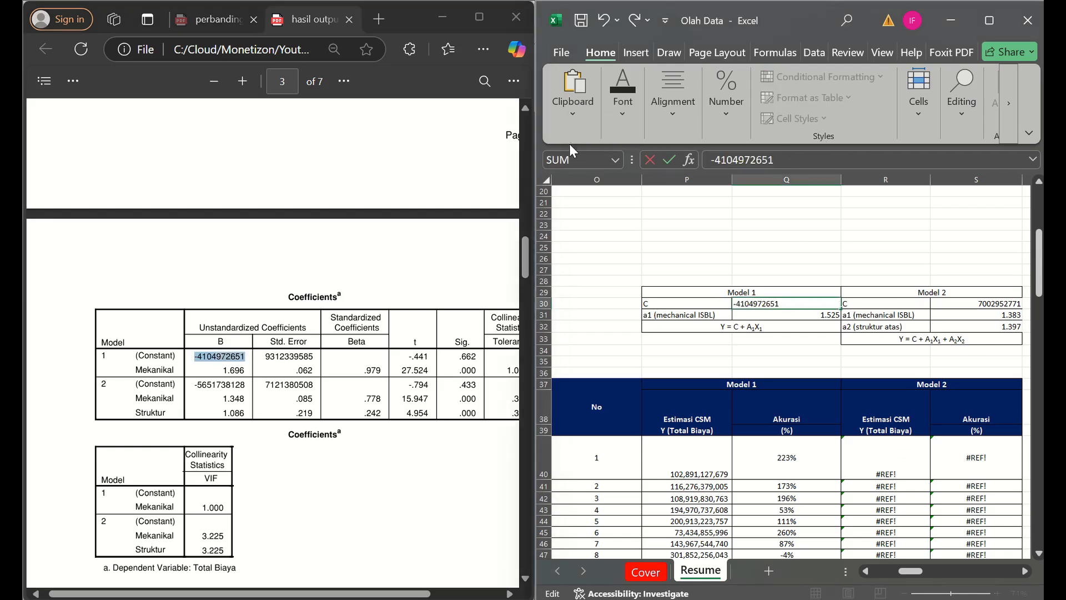
{"action": "key", "text": "Return"}
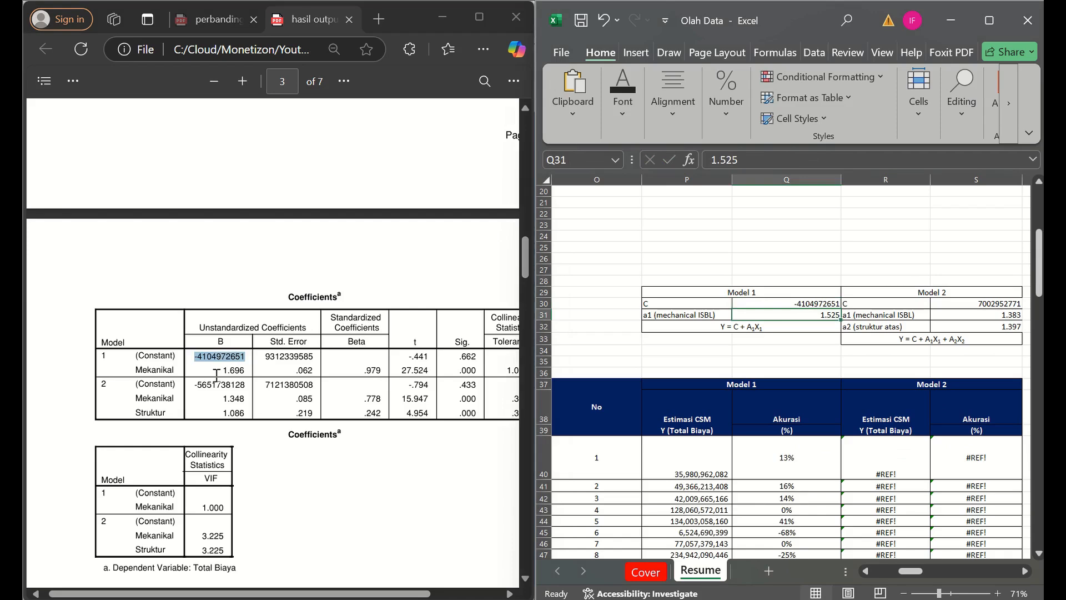
- Set the Model 1 mechanical coefficient a1 in Q31 to 1.696
{"action": "left_click_drag", "start_coordinate": [217, 376], "coordinate": [228, 374]}
{"action": "left_click", "coordinate": [226, 371]}
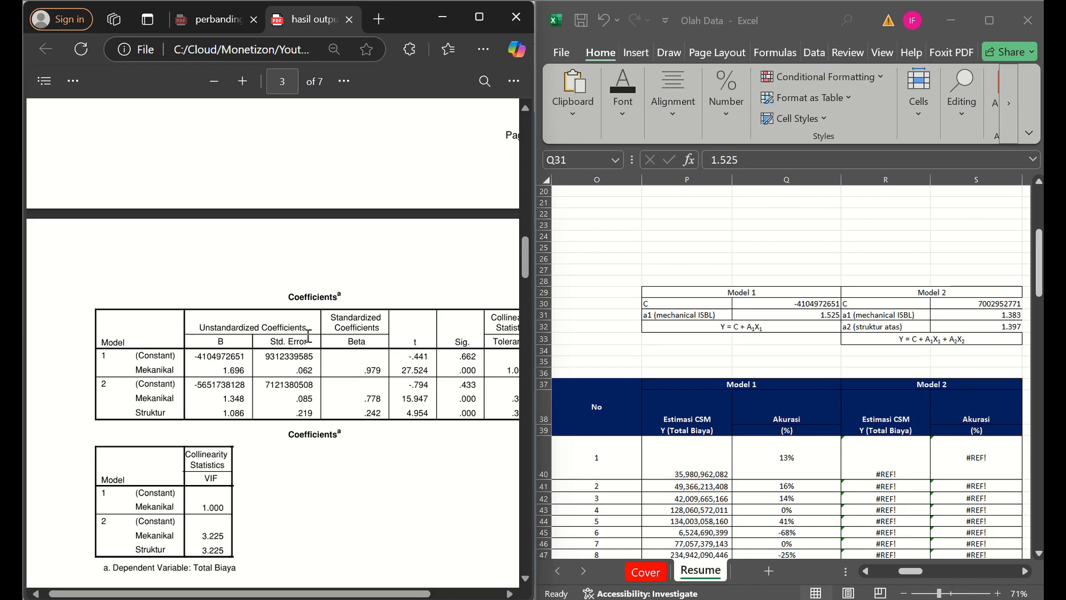
{"action": "left_click", "coordinate": [813, 312]}
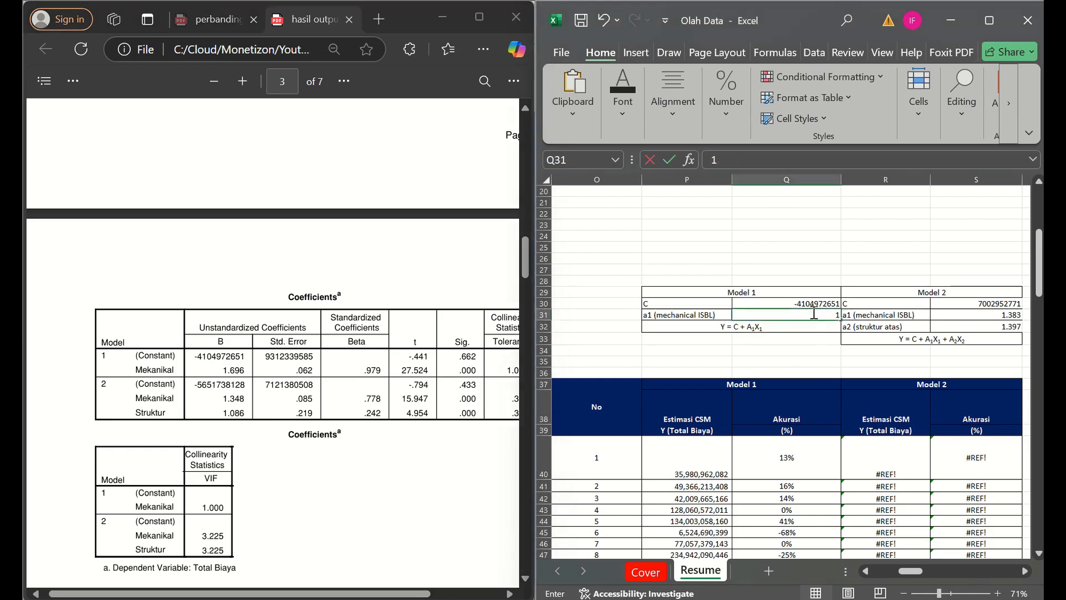
{"action": "type", "text": "1.696"}
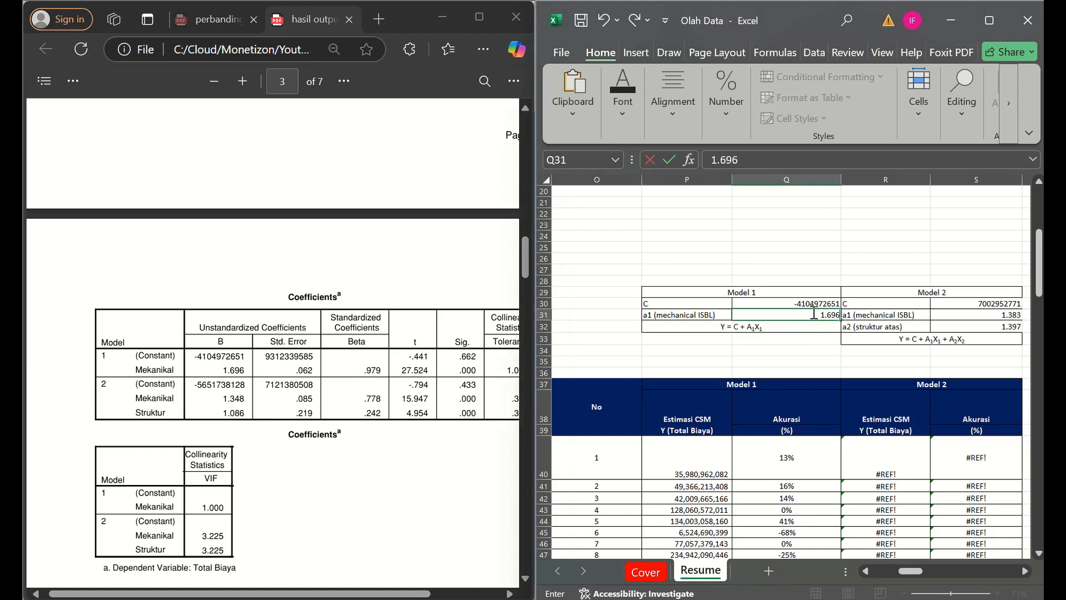
{"action": "key", "text": "Right"}
{"action": "key", "text": "Right"}
{"action": "key", "text": "Up"}
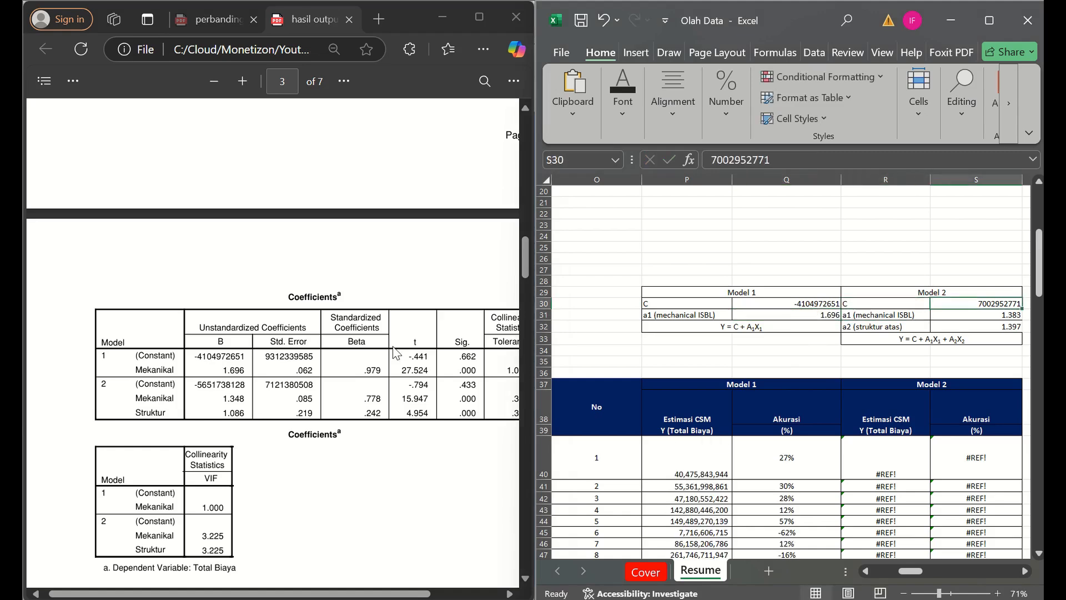
{"action": "left_click_drag", "start_coordinate": [193, 385], "coordinate": [243, 385]}
{"action": "key", "text": "ctrl+c"}
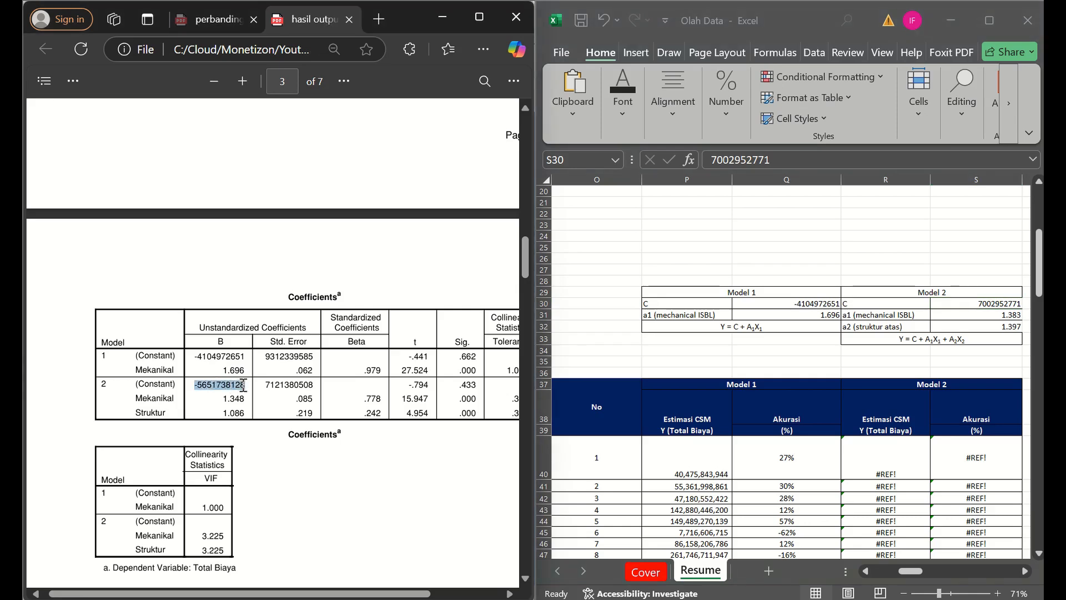
{"action": "left_click", "coordinate": [782, 160]}
{"action": "double_click", "coordinate": [765, 158]}
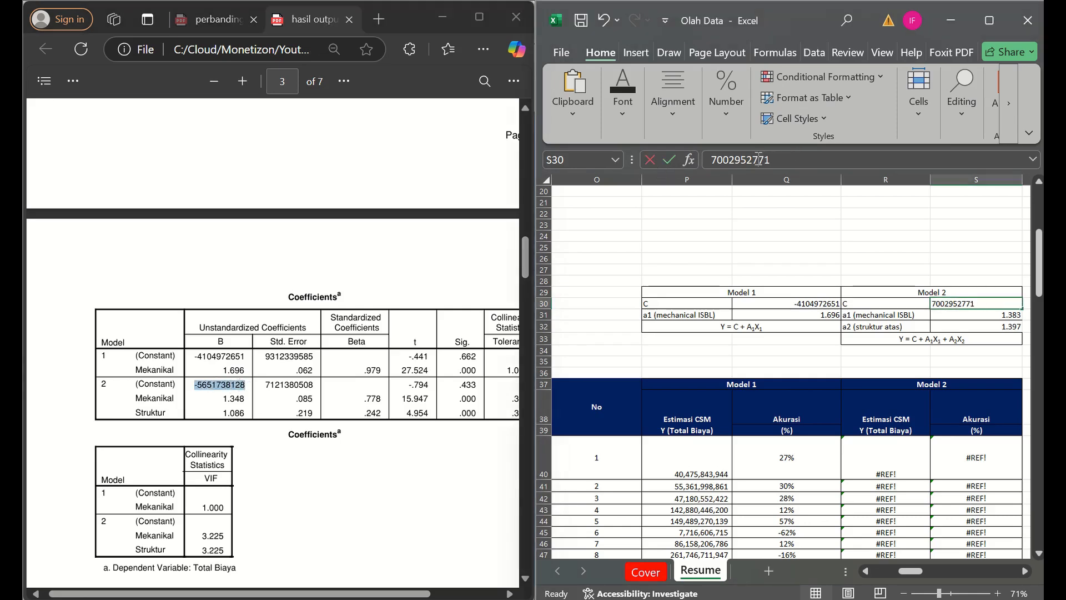
{"action": "key", "text": "BackSpace"}
{"action": "key", "text": "ctrl+v"}
{"action": "key", "text": "Return"}
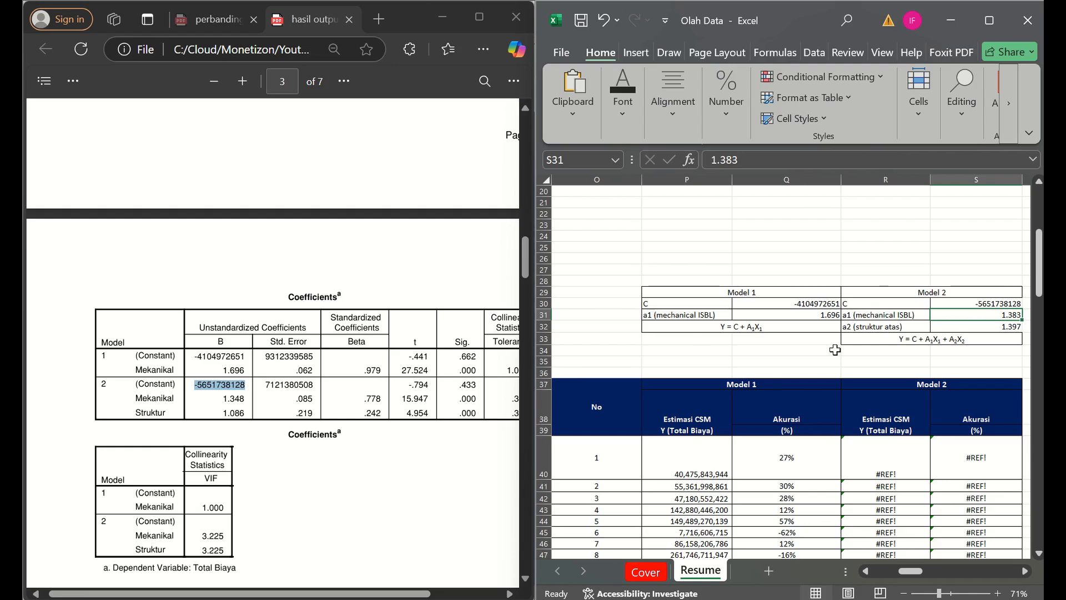
- Set the Model 2 coefficients to 1.348 for a1 in S31 and 1.086 for a2 in S32
{"action": "type", "text": "1."}
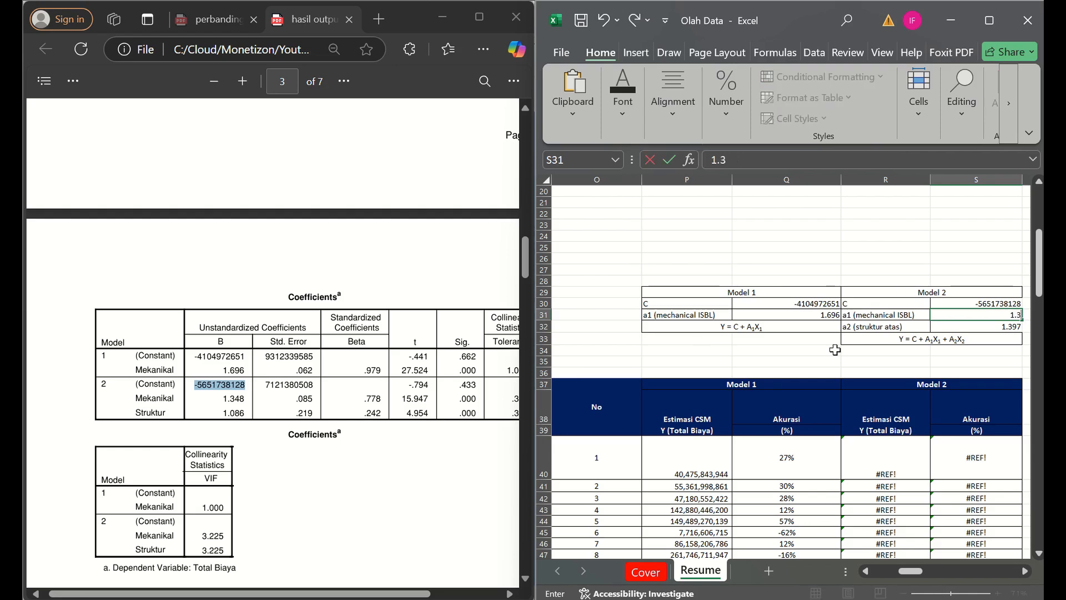
{"action": "type", "text": "348"}
{"action": "key", "text": "Return"}
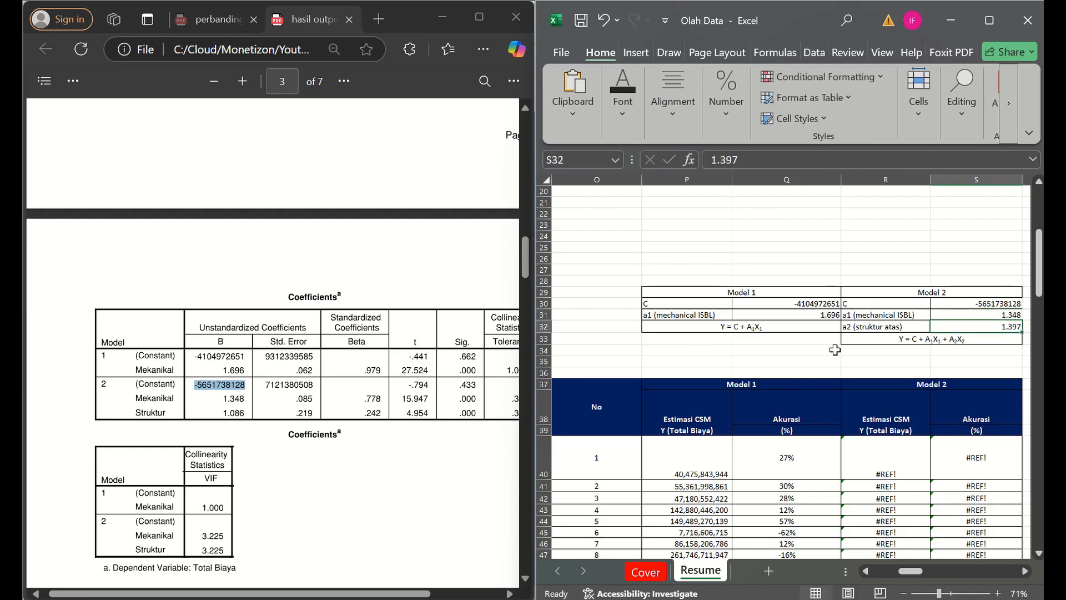
{"action": "type", "text": "1."}
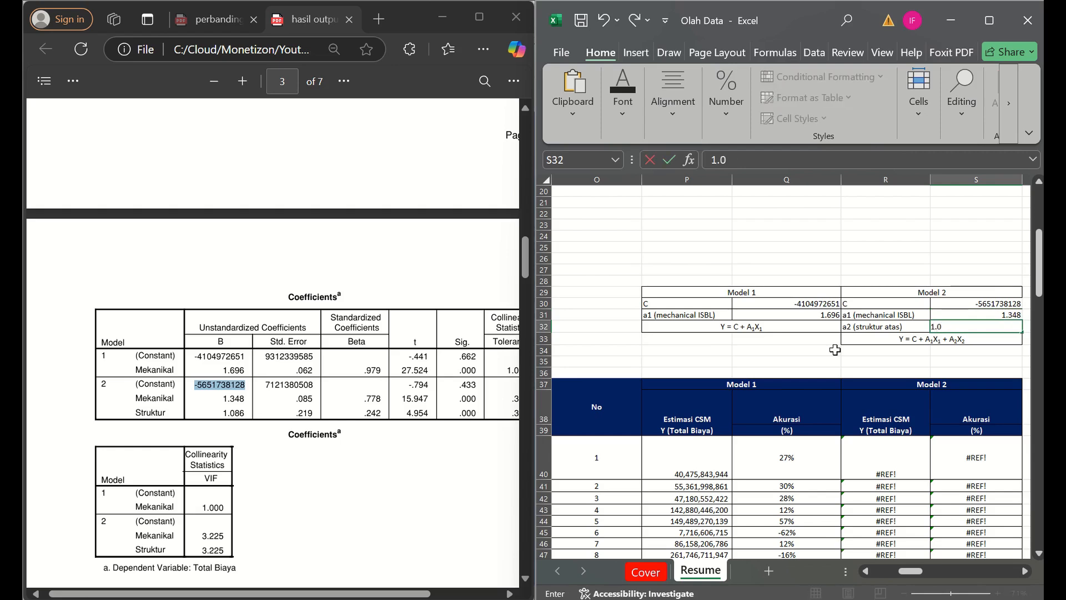
{"action": "type", "text": "086"}
{"action": "key", "text": "Return"}
- Shorten the Model 1 coefficient label in P31 to "a1 (mechanical)"
{"action": "key", "text": "Up"}
{"action": "key", "text": "Left"}
{"action": "key", "text": "Left"}
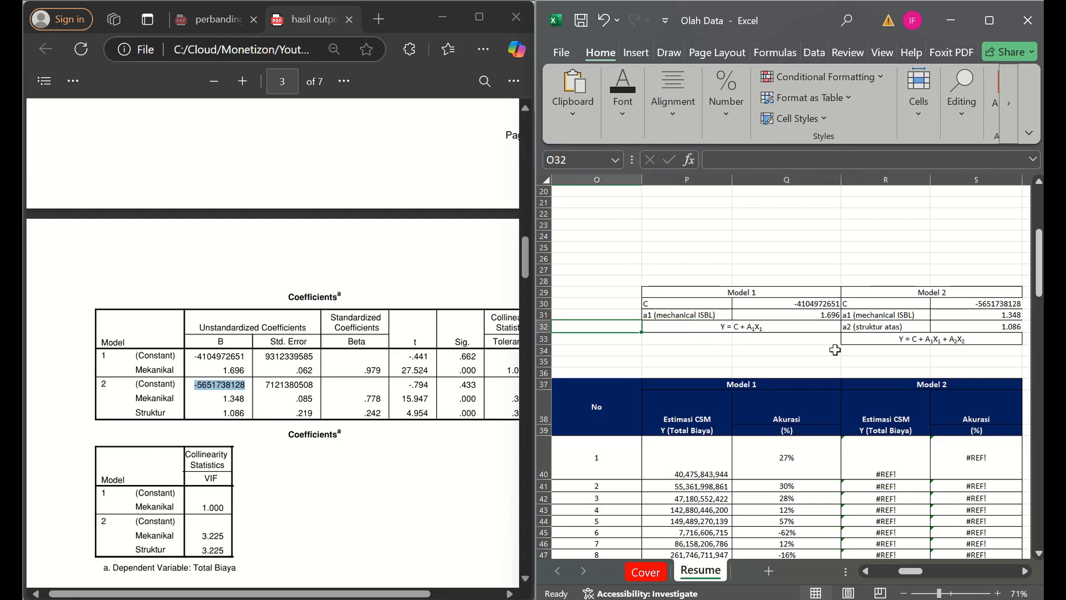
{"action": "key", "text": "Up"}
{"action": "key", "text": "Right"}
{"action": "left_click", "coordinate": [808, 160]}
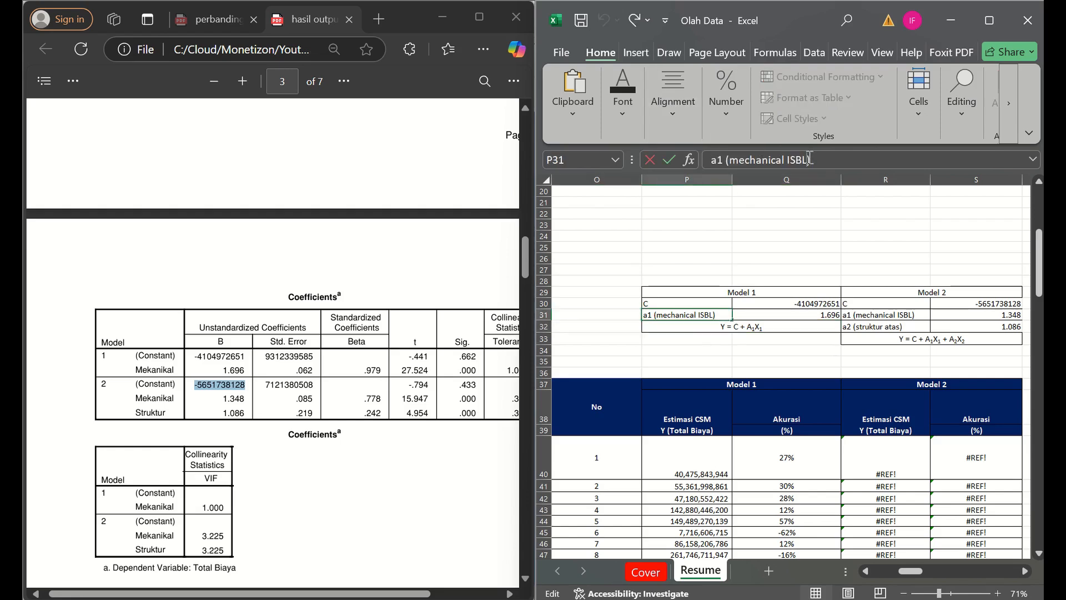
{"action": "key", "text": "BackSpace"}
{"action": "key", "text": "BackSpace"}
{"action": "key", "text": "BackSpace"}
{"action": "key", "text": "BackSpace"}
{"action": "key", "text": "BackSpace"}
{"action": "key", "text": "Return"}
- Shorten the Model 2 coefficient label in R32 to "a2 (struktur)"
{"action": "key", "text": "Right"}
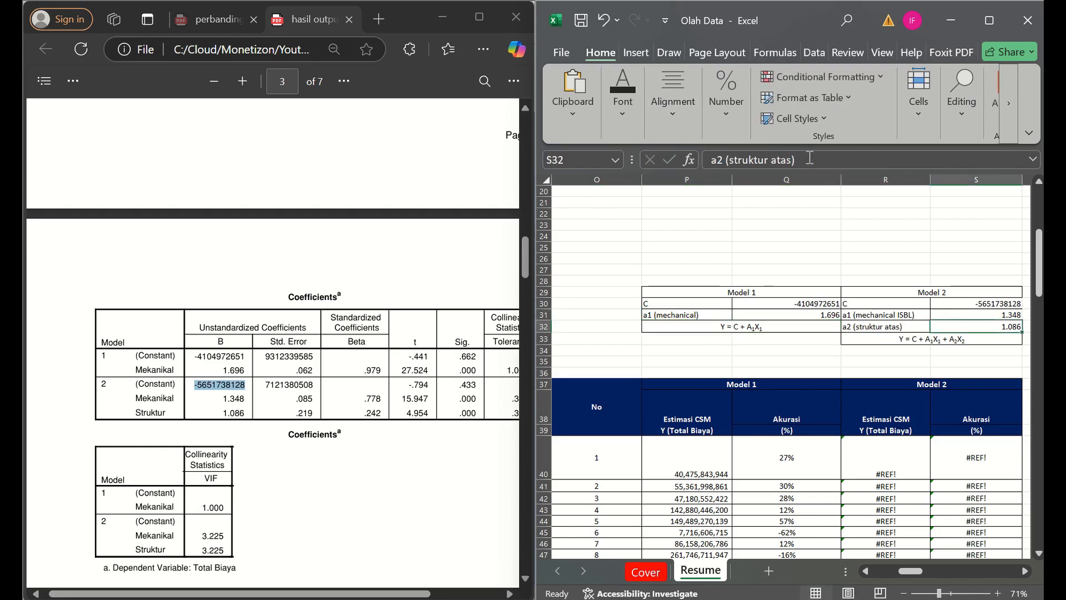
{"action": "left_click", "coordinate": [766, 161]}
{"action": "key", "text": "Delete"}
{"action": "key", "text": "Delete"}
{"action": "key", "text": "Delete"}
{"action": "key", "text": "Delete"}
{"action": "key", "text": "Delete"}
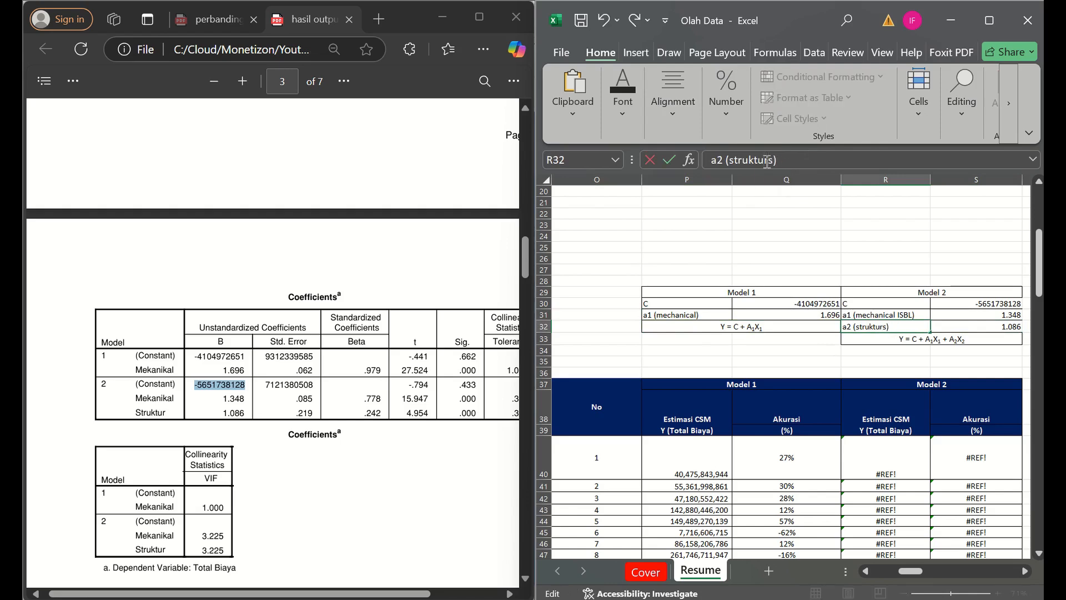
{"action": "key", "text": "Return"}
- Shorten the Model 2 coefficient label in R31 to "a1 (mechanical)"
{"action": "key", "text": "Up"}
{"action": "key", "text": "Up"}
{"action": "left_click", "coordinate": [767, 161]}
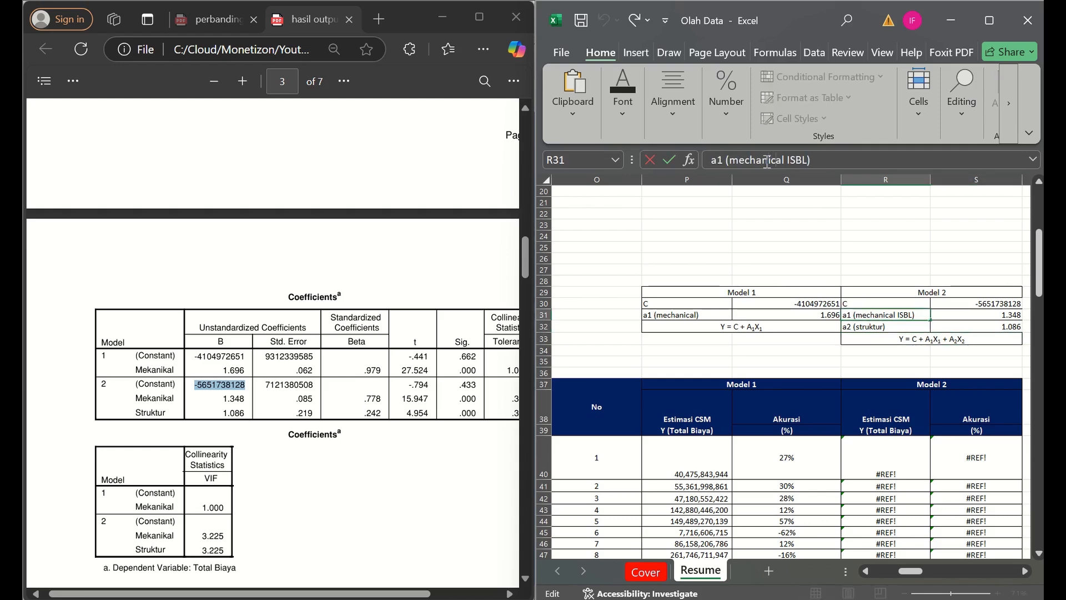
{"action": "key", "text": "Delete"}
{"action": "key", "text": "Delete"}
{"action": "key", "text": "Delete"}
{"action": "key", "text": "Return"}
{"action": "key", "text": "Left"}
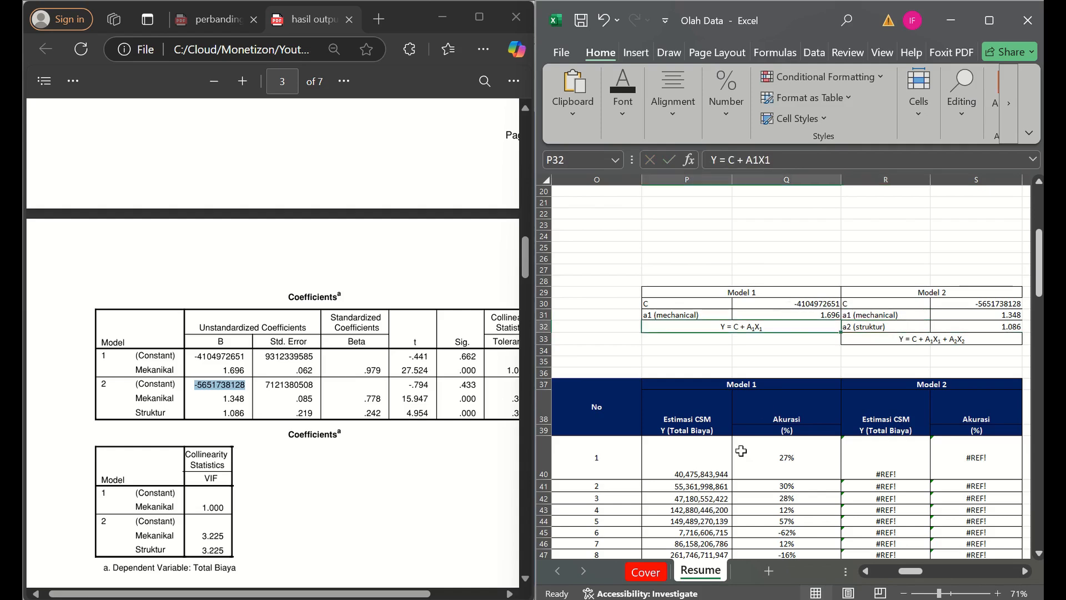
- Maximize the workbook window and select the range O27:T34 around the Model 1 and Model 2 coefficient tables
{"action": "left_click", "coordinate": [988, 20]}
{"action": "left_click", "coordinate": [350, 424]}
{"action": "key", "text": "Left"}
{"action": "key", "text": "Left"}
{"action": "key", "text": "Left"}
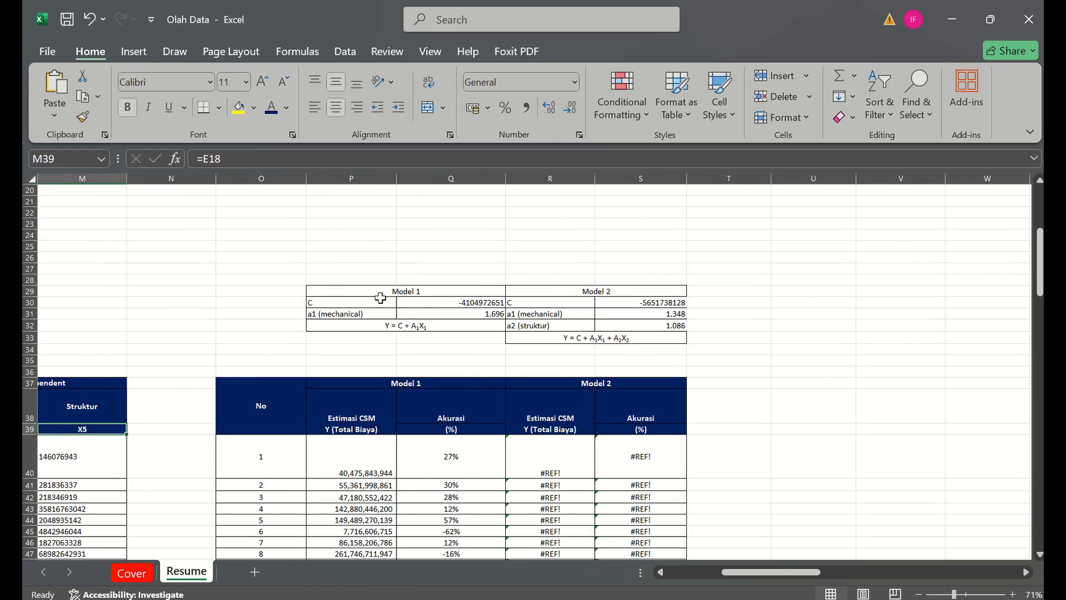
{"action": "left_click_drag", "start_coordinate": [295, 267], "coordinate": [703, 350]}
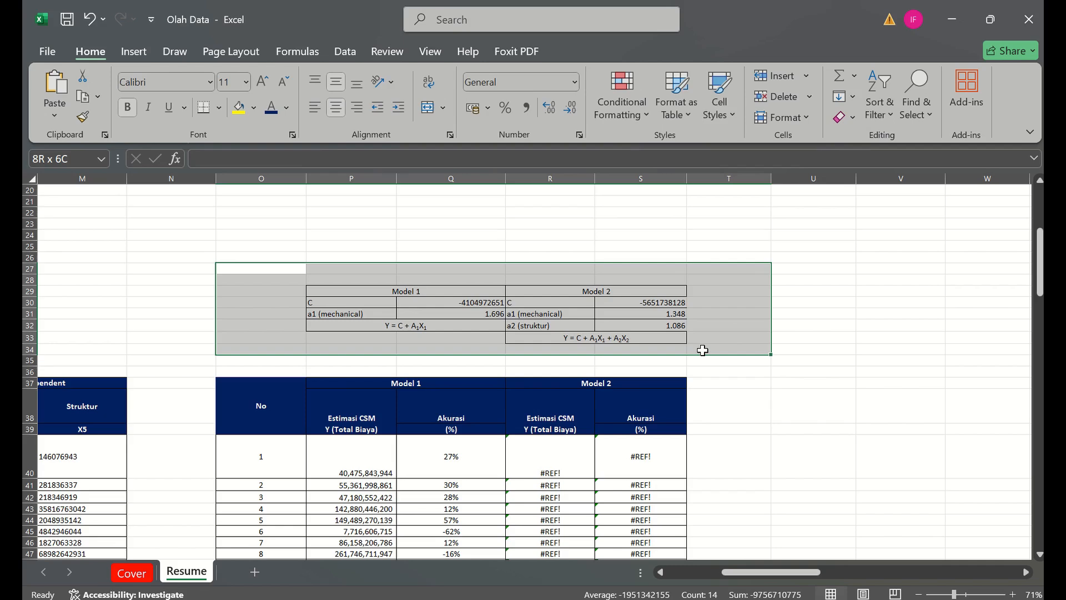
{"action": "left_click_drag", "start_coordinate": [703, 350], "coordinate": [703, 350]}
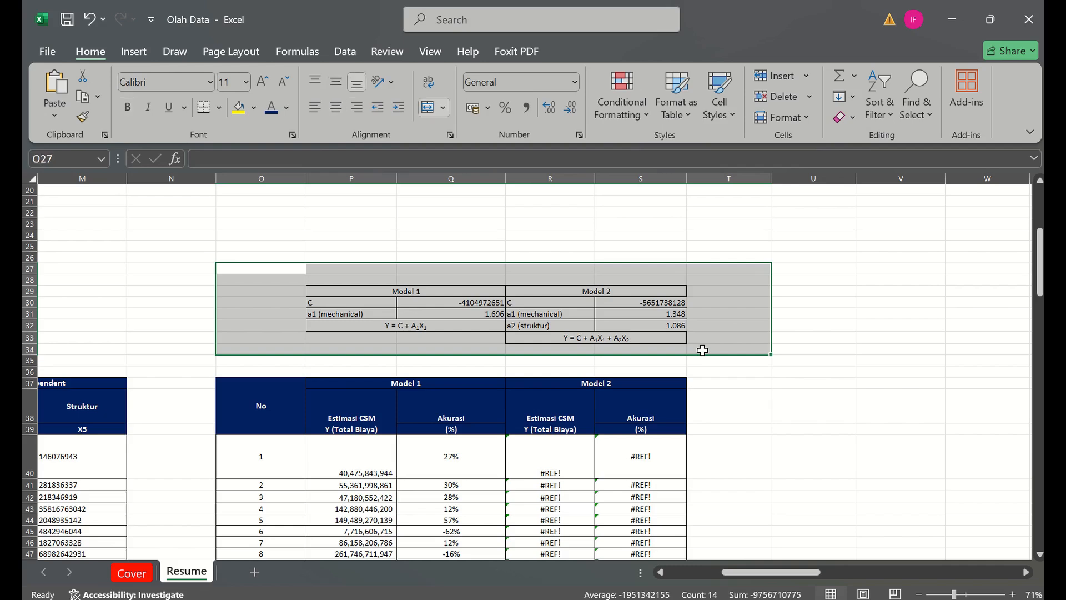
- Examine the Model 1 estimate formula in P40 and the source data it uses in row 40
{"action": "left_click", "coordinate": [349, 447]}
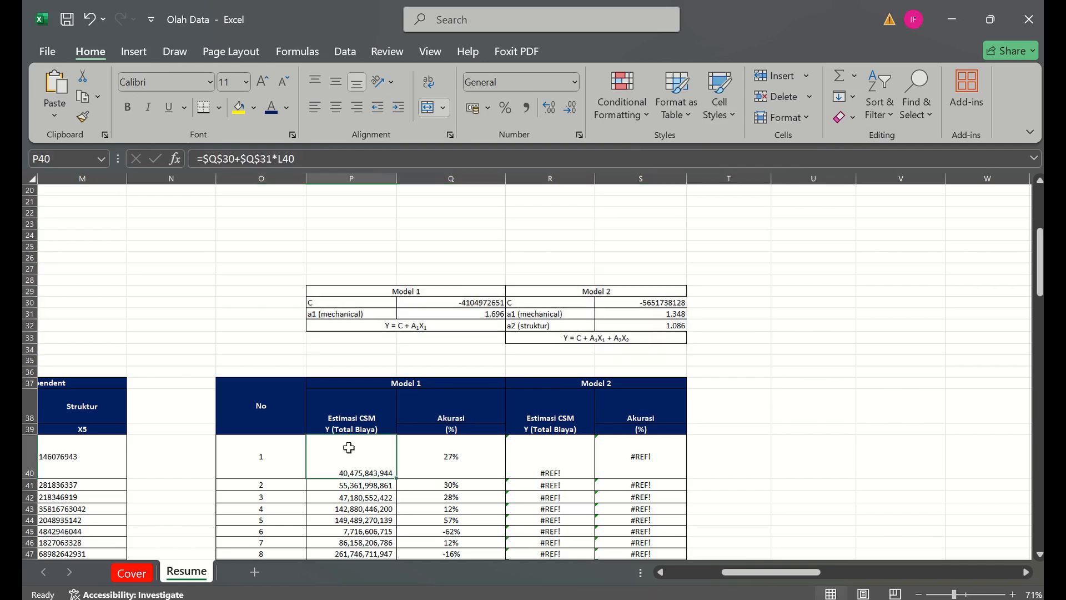
{"action": "key", "text": "Down"}
{"action": "left_click", "coordinate": [349, 447]}
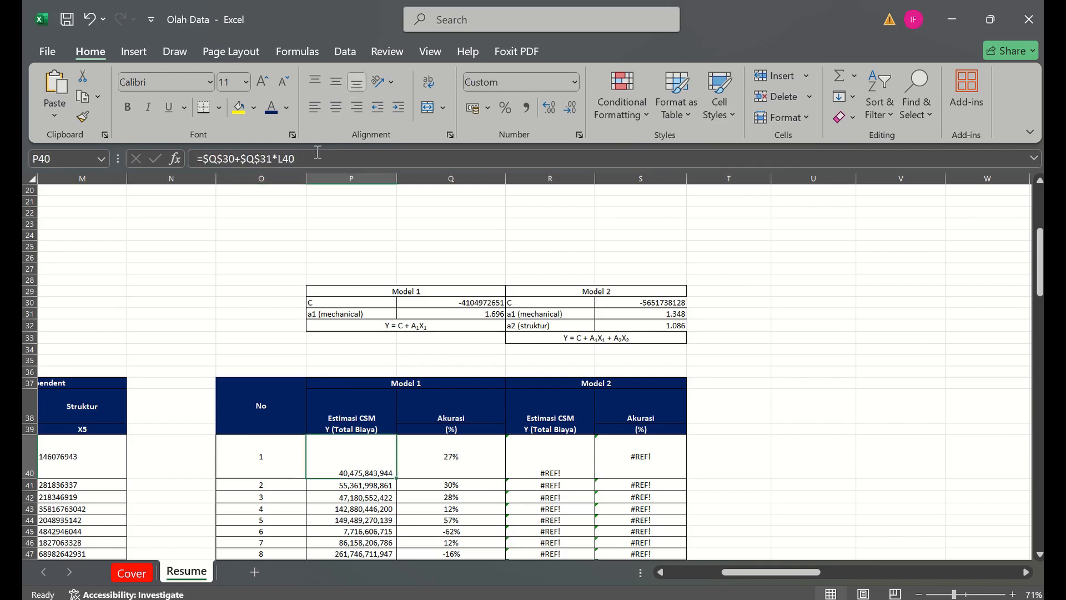
{"action": "key", "text": "F2"}
{"action": "key", "text": "Escape"}
{"action": "key", "text": "Left"}
{"action": "key", "text": "Left"}
{"action": "key", "text": "Left"}
{"action": "key", "text": "Left"}
{"action": "key", "text": "Left"}
{"action": "key", "text": "Left"}
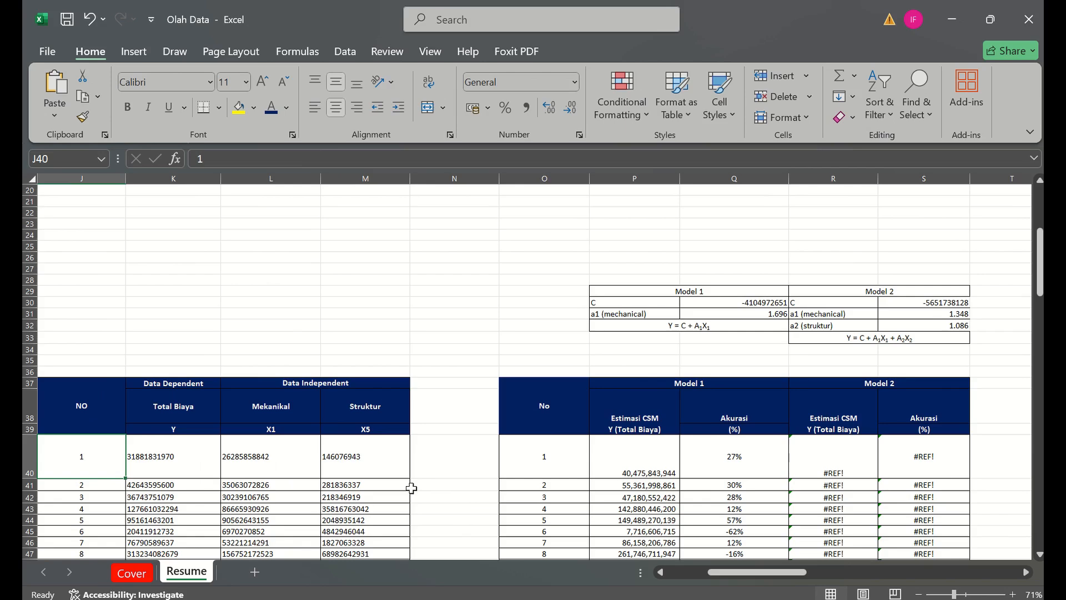
{"action": "key", "text": "Right"}
{"action": "key", "text": "Right"}
{"action": "key", "text": "Right"}
{"action": "key", "text": "Right"}
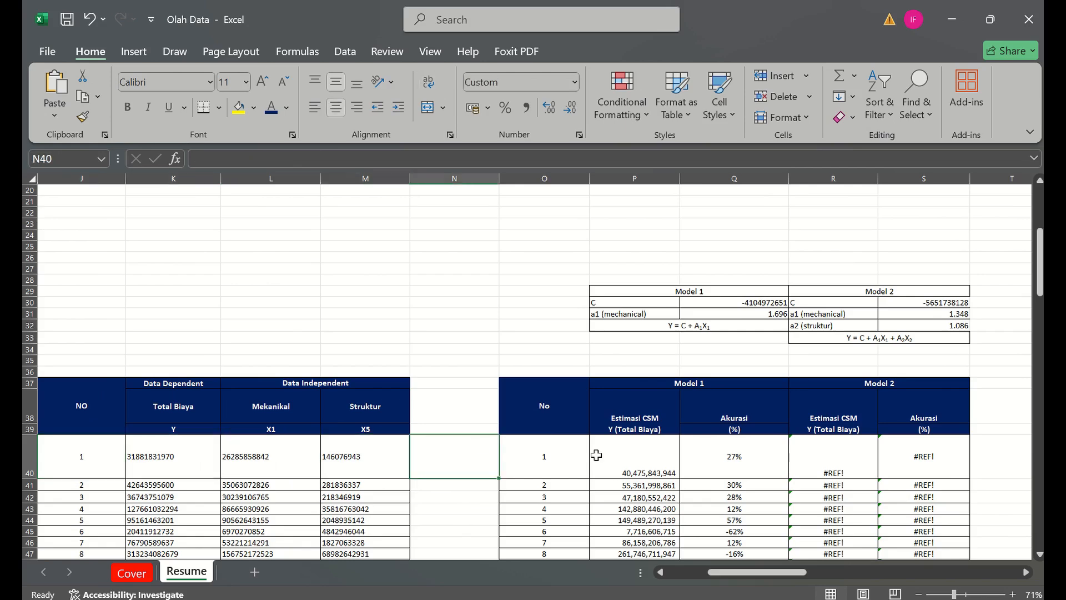
- Build the Model 1 estimate formula =Q30+Q31*L40 in P40 from the constant, the mechanical coefficient and the Mekanikal value
{"action": "left_click", "coordinate": [620, 463]}
{"action": "type", "text": "="}
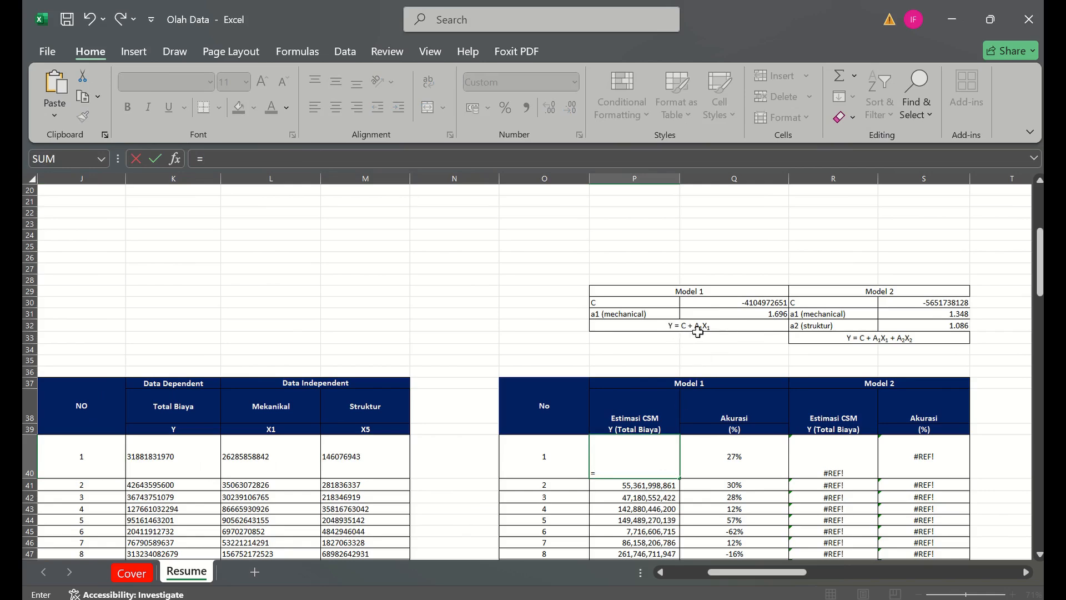
{"action": "left_click", "coordinate": [722, 304]}
{"action": "type", "text": "+"}
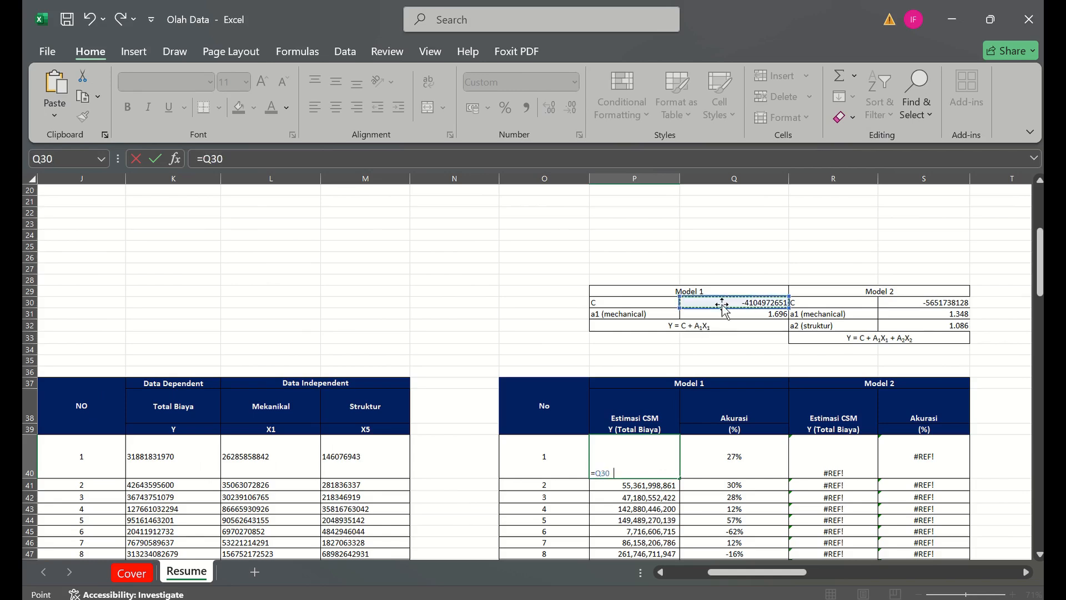
{"action": "left_click", "coordinate": [731, 314]}
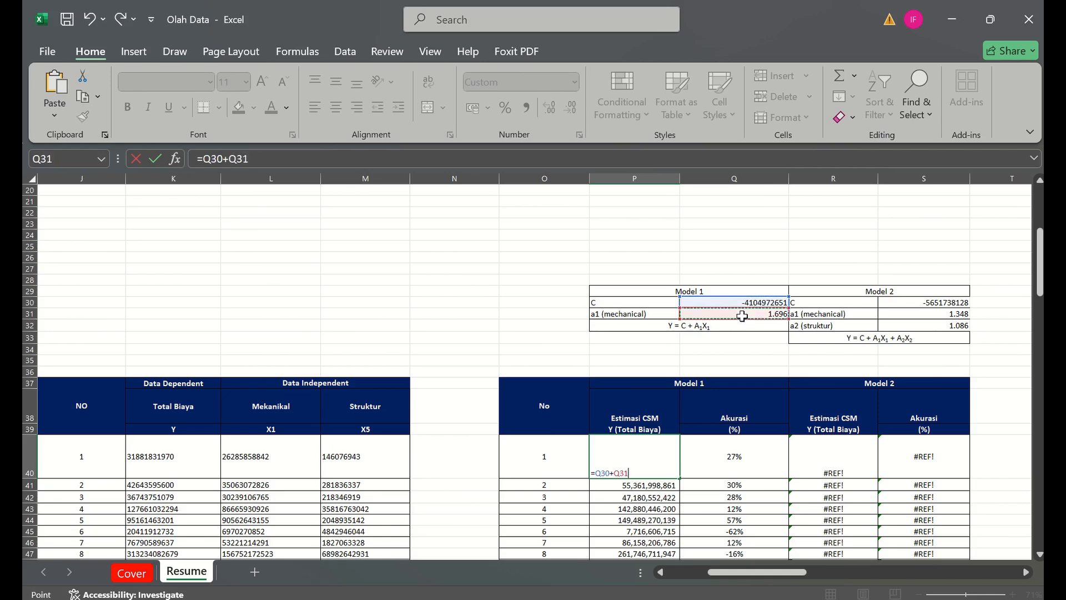
{"action": "type", "text": "*"}
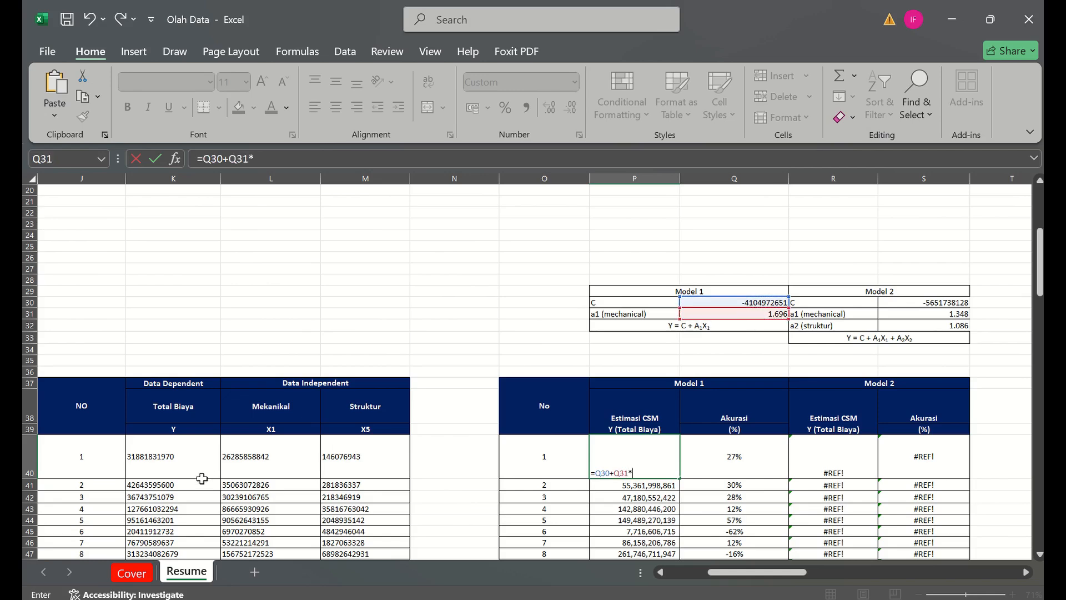
{"action": "left_click", "coordinate": [254, 468]}
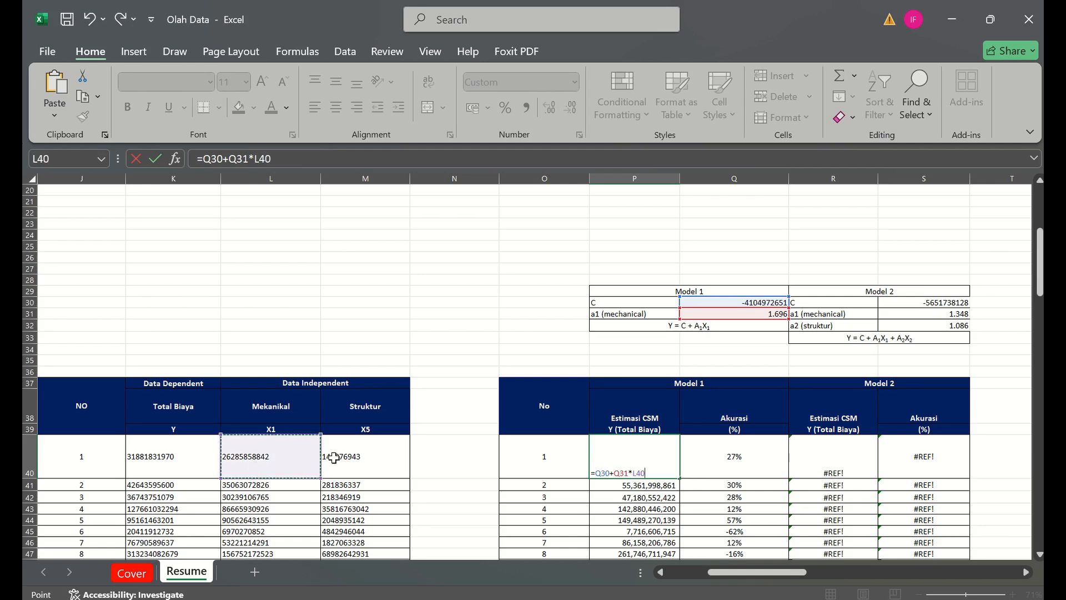
- Make the Q30 and Q31 references absolute in P40 and fill =$Q$30+$Q$31*L40 down to P74
{"action": "left_click", "coordinate": [219, 158]}
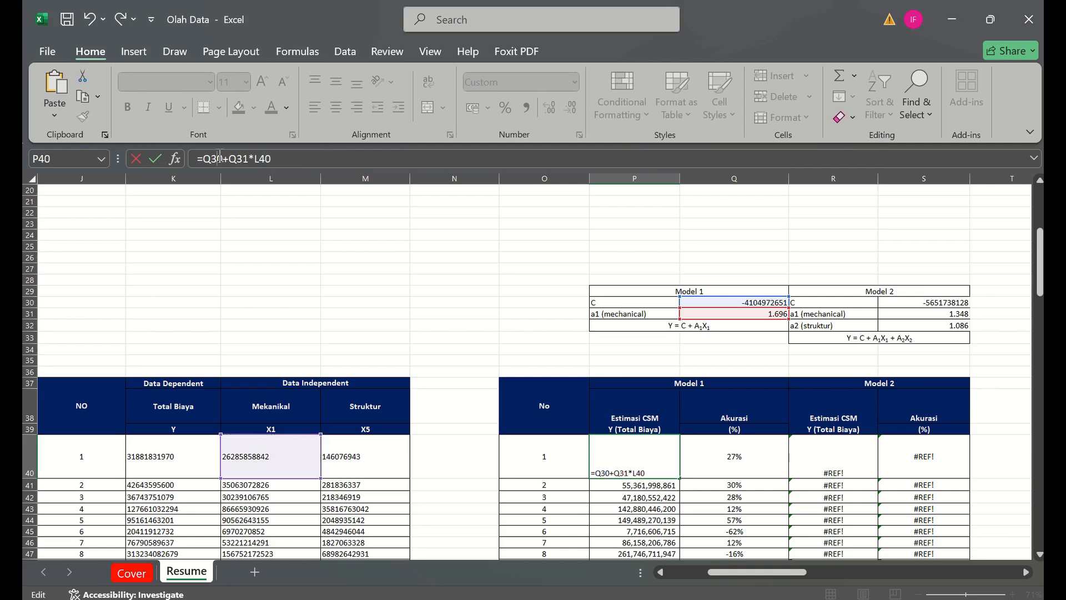
{"action": "key", "text": "F4"}
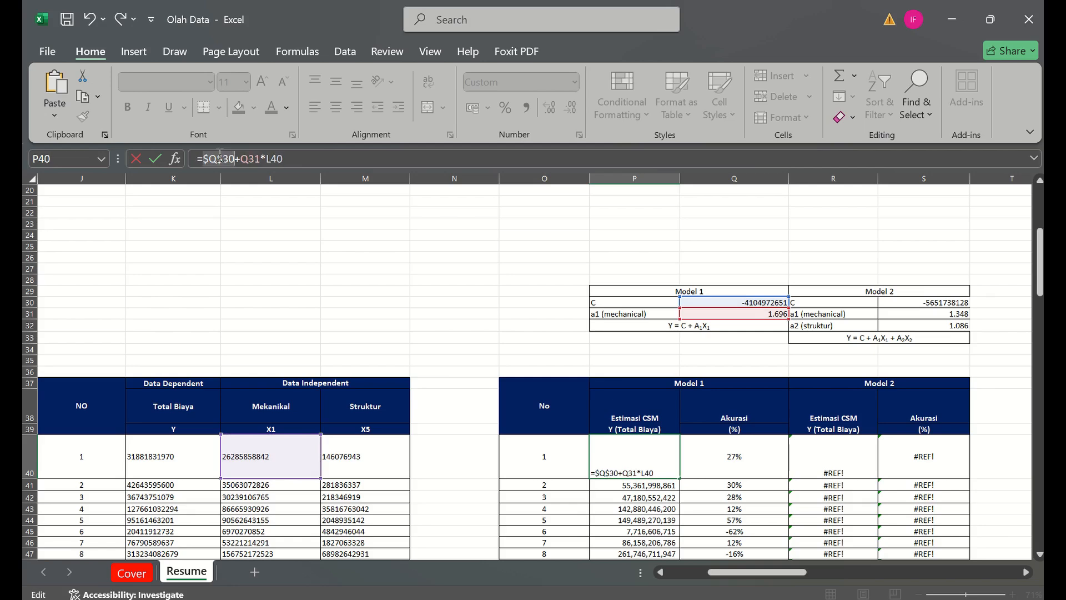
{"action": "left_click", "coordinate": [255, 159]}
{"action": "key", "text": "F4"}
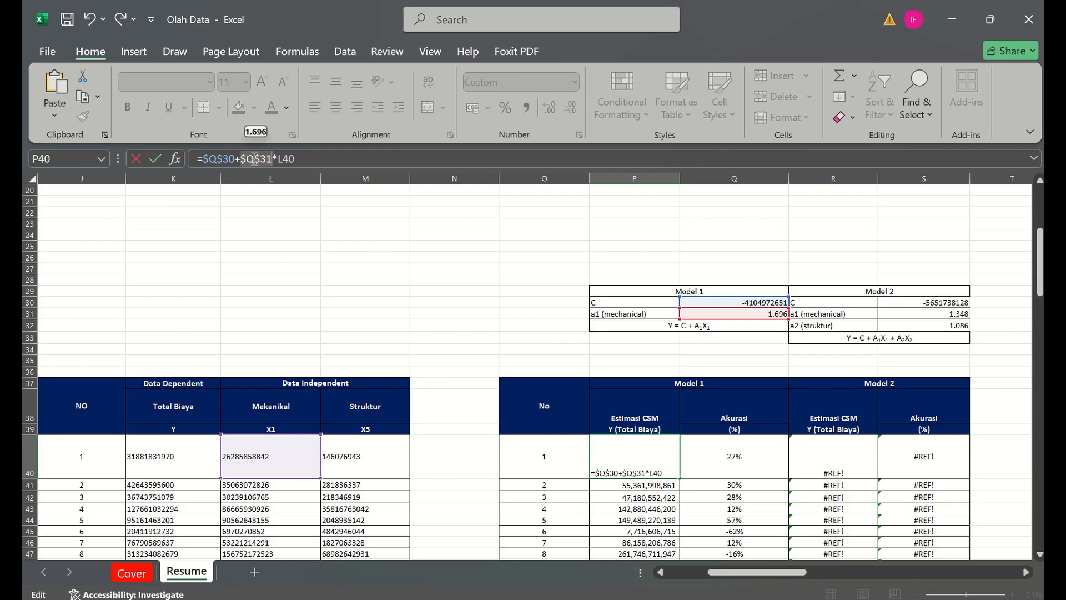
{"action": "key", "text": "Return"}
{"action": "left_click", "coordinate": [656, 442]}
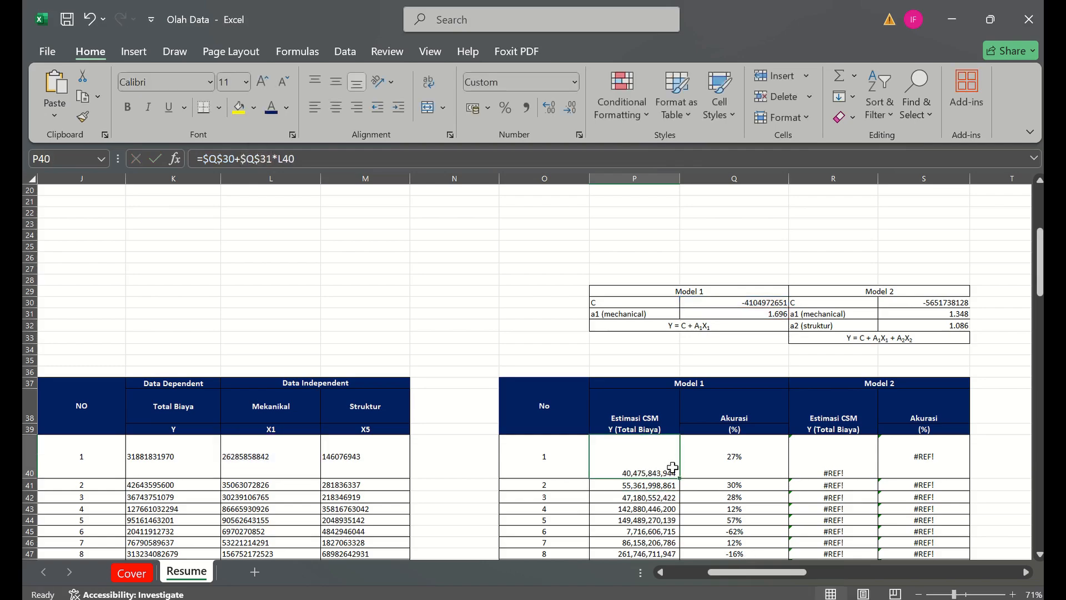
{"action": "left_click_drag", "start_coordinate": [680, 478], "coordinate": [687, 386]}
- Delete the surplus cells O75:S89 below record 35, shifting the summary rows up and accepting the unmerge
{"action": "left_click", "coordinate": [558, 394]}
{"action": "key", "text": "shift+Right"}
{"action": "key", "text": "shift+Right"}
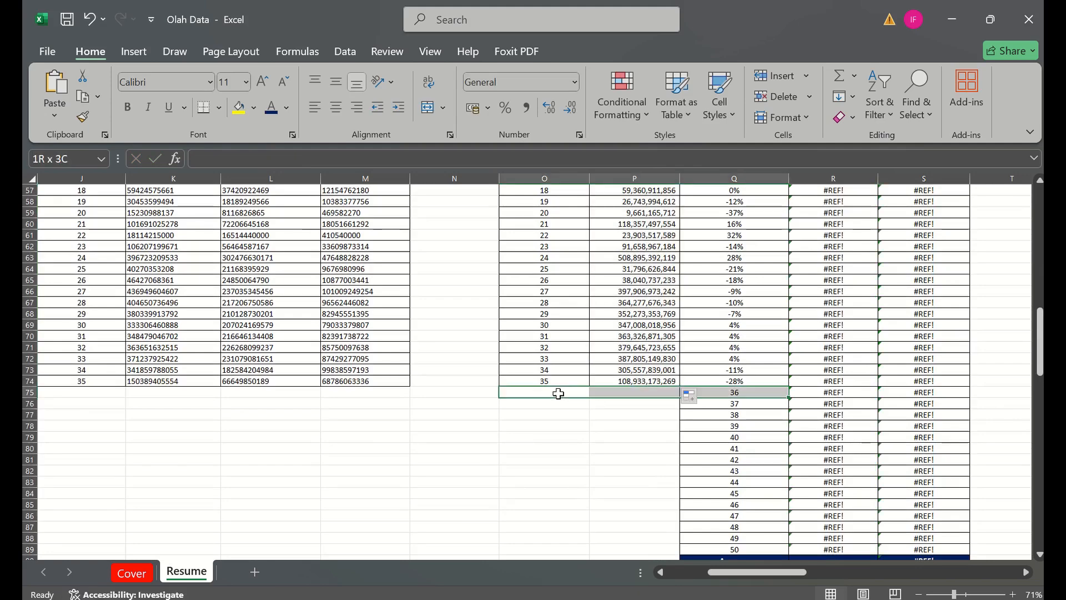
{"action": "key", "text": "shift+Down"}
{"action": "key", "text": "shift+Right"}
{"action": "key", "text": "shift+Down"}
{"action": "key", "text": "shift+Down"}
{"action": "key", "text": "shift+Right"}
{"action": "key", "text": "shift+Down"}
{"action": "key", "text": "shift+Down"}
{"action": "key", "text": "shift+Down"}
{"action": "key", "text": "shift+Down"}
{"action": "key", "text": "shift+Down"}
{"action": "key", "text": "shift+Down"}
{"action": "key", "text": "shift+Down"}
{"action": "key", "text": "shift+Down"}
{"action": "key", "text": "shift+Down"}
{"action": "key", "text": "shift+Down"}
{"action": "key", "text": "shift+Down"}
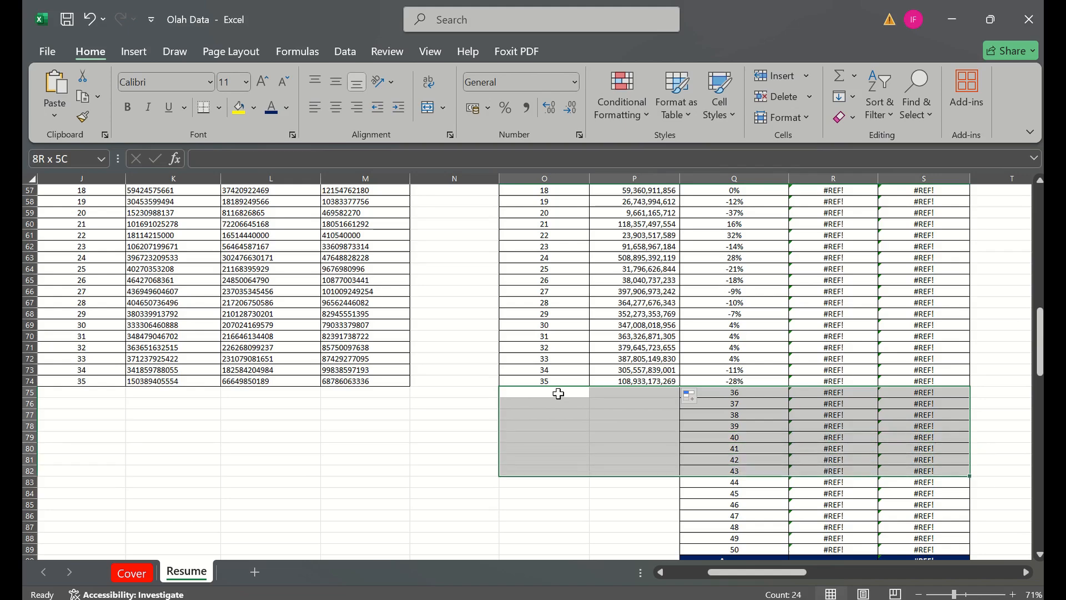
{"action": "key", "text": "shift+Down"}
{"action": "key", "text": "shift+Down"}
{"action": "key", "text": "shift+Up"}
{"action": "key", "text": "shift+Up"}
{"action": "key", "text": "shift+Up"}
{"action": "key", "text": "shift+Down"}
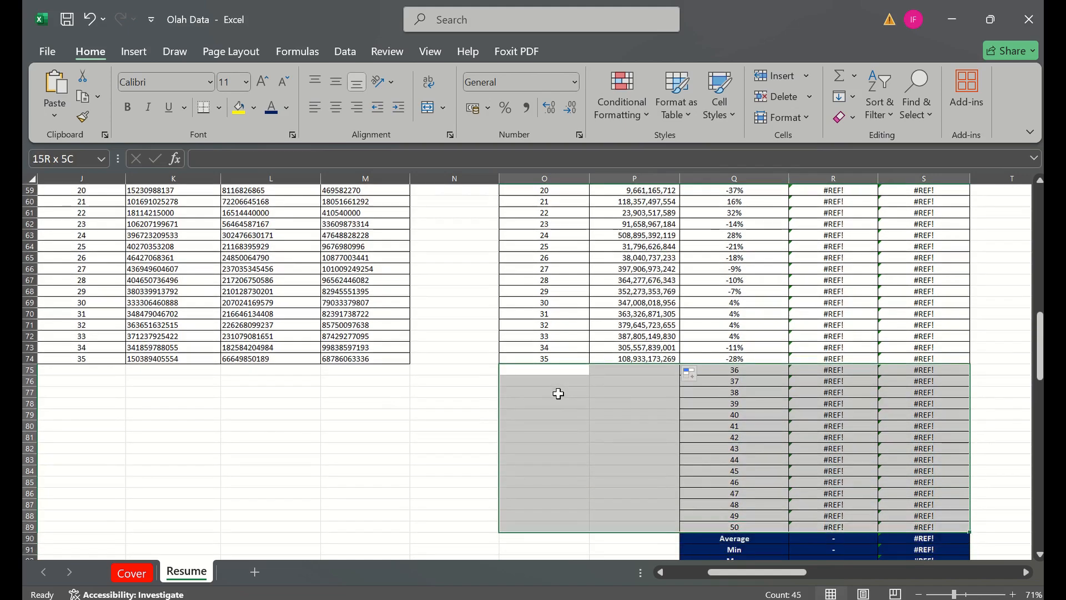
{"action": "right_click", "coordinate": [582, 409]}
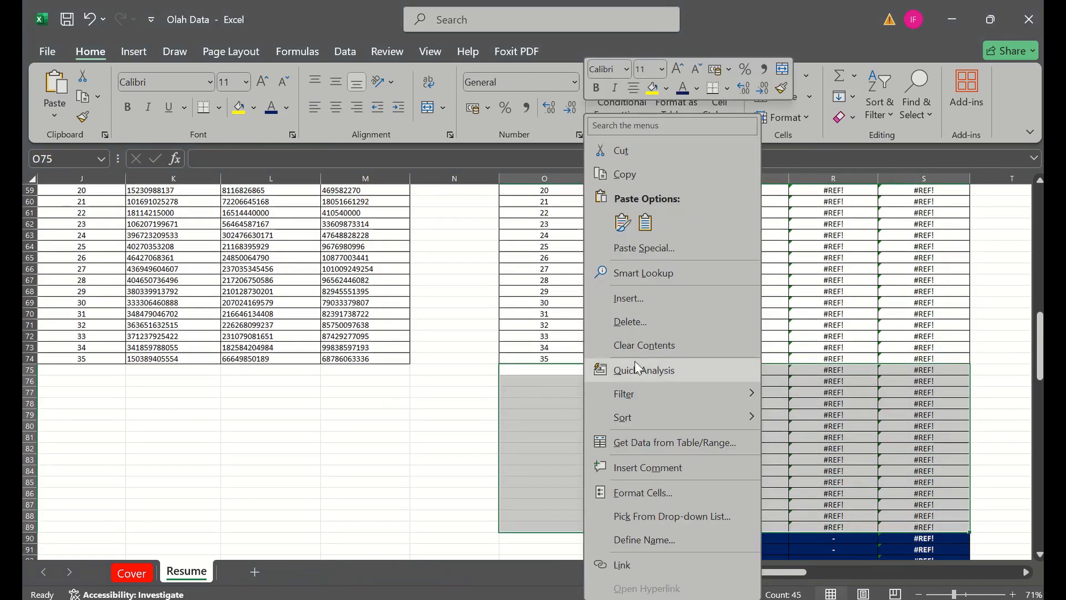
{"action": "left_click", "coordinate": [632, 315]}
{"action": "left_click", "coordinate": [621, 332]}
{"action": "key", "text": "Return"}
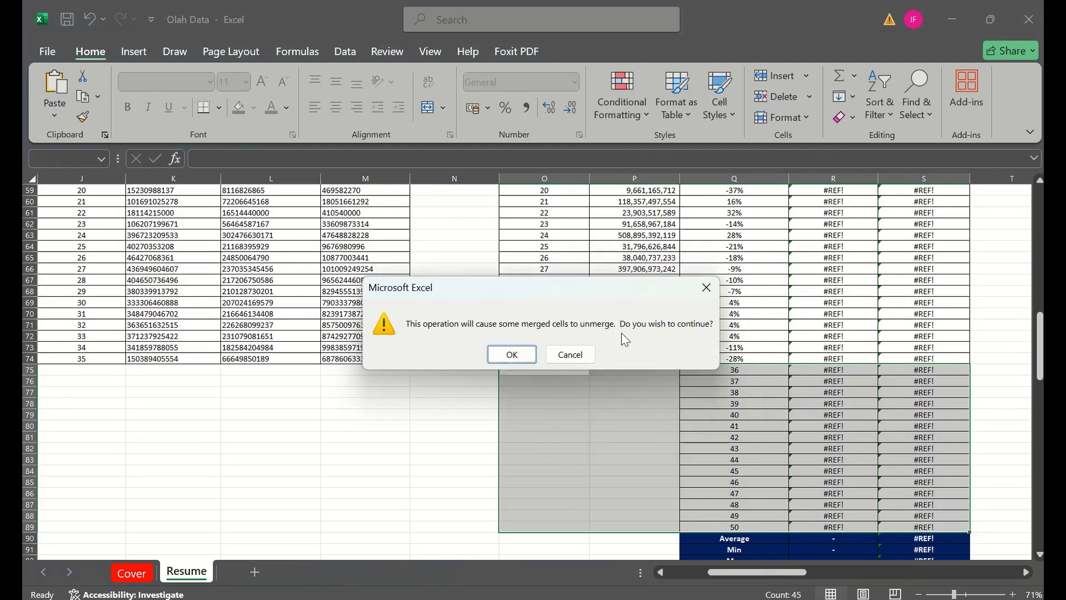
{"action": "key", "text": "Return"}
- Review the Model 1 estimate column, its formula in P40 and the mechanical coefficient in Q31
{"action": "key", "text": "Up"}
{"action": "key", "text": "Up"}
{"action": "key", "text": "Up"}
{"action": "key", "text": "Up"}
{"action": "key", "text": "Up"}
{"action": "key", "text": "Up"}
{"action": "key", "text": "Up"}
{"action": "key", "text": "Up"}
{"action": "key", "text": "Up"}
{"action": "key", "text": "Up"}
{"action": "key", "text": "Up"}
{"action": "key", "text": "Up"}
{"action": "key", "text": "Up"}
{"action": "key", "text": "Up"}
{"action": "key", "text": "Up"}
{"action": "key", "text": "Up"}
{"action": "key", "text": "Up"}
{"action": "key", "text": "Up"}
{"action": "key", "text": "Up"}
{"action": "key", "text": "Up"}
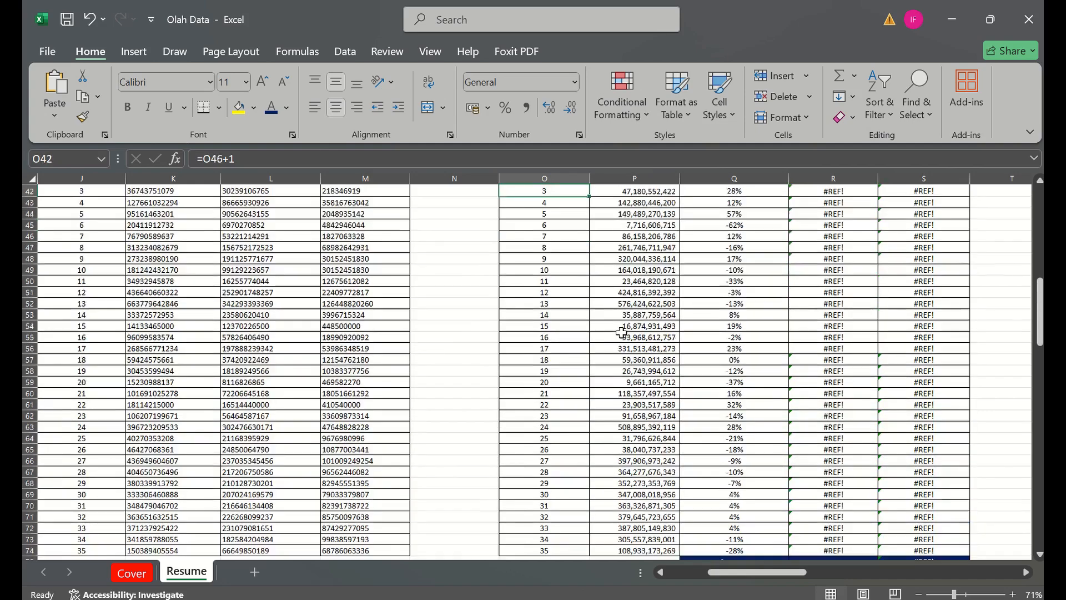
{"action": "key", "text": "Right"}
{"action": "key", "text": "Right"}
{"action": "key", "text": "Right"}
{"action": "key", "text": "Right"}
{"action": "key", "text": "Right"}
{"action": "key", "text": "Right"}
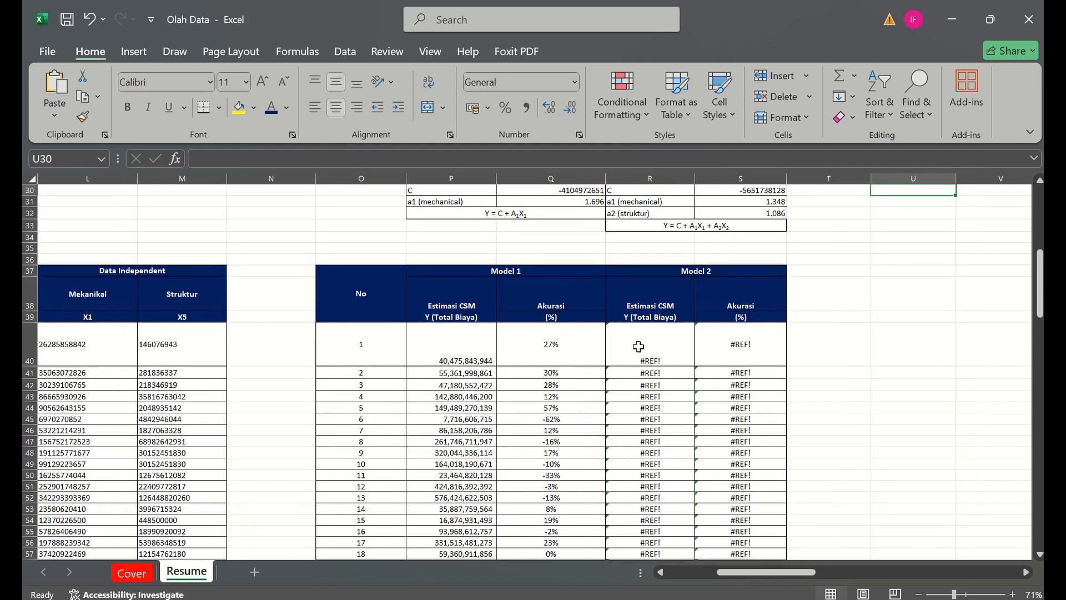
{"action": "key", "text": "Left"}
{"action": "key", "text": "Left"}
{"action": "key", "text": "Left"}
{"action": "left_click", "coordinate": [513, 351]}
{"action": "left_click", "coordinate": [482, 361]}
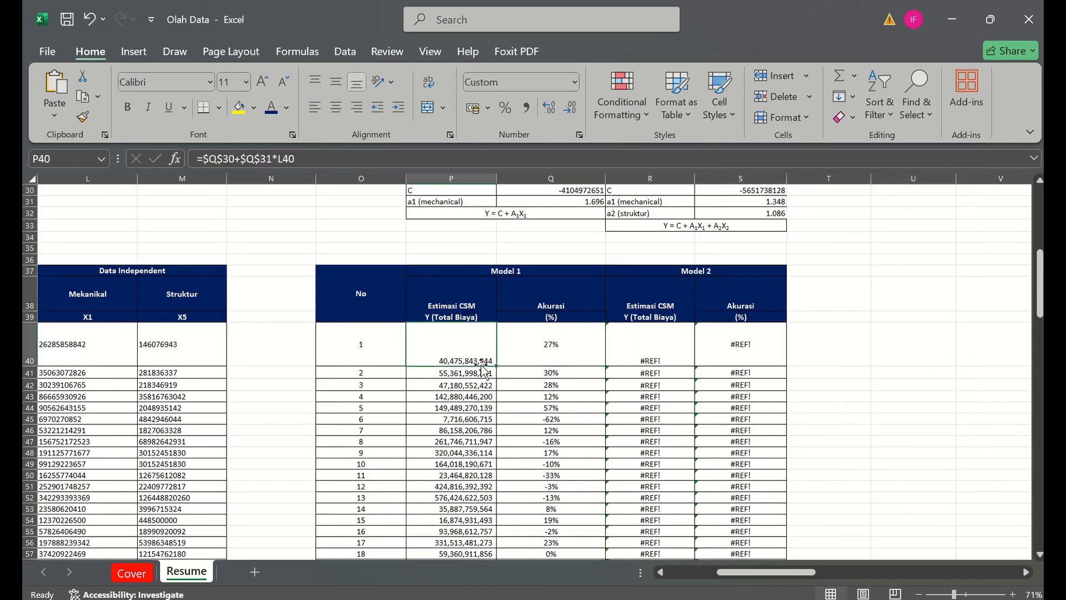
{"action": "left_click_drag", "start_coordinate": [483, 367], "coordinate": [494, 516]}
{"action": "key", "text": "Up"}
{"action": "key", "text": "Up"}
{"action": "key", "text": "Up"}
{"action": "key", "text": "Up"}
{"action": "key", "text": "Up"}
{"action": "key", "text": "Up"}
{"action": "key", "text": "Up"}
{"action": "key", "text": "Up"}
{"action": "key", "text": "Up"}
{"action": "key", "text": "Up"}
{"action": "key", "text": "Up"}
{"action": "key", "text": "Up"}
{"action": "key", "text": "Up"}
{"action": "key", "text": "Up"}
{"action": "key", "text": "Up"}
{"action": "key", "text": "Up"}
{"action": "key", "text": "Up"}
{"action": "key", "text": "Up"}
{"action": "key", "text": "Up"}
{"action": "key", "text": "Up"}
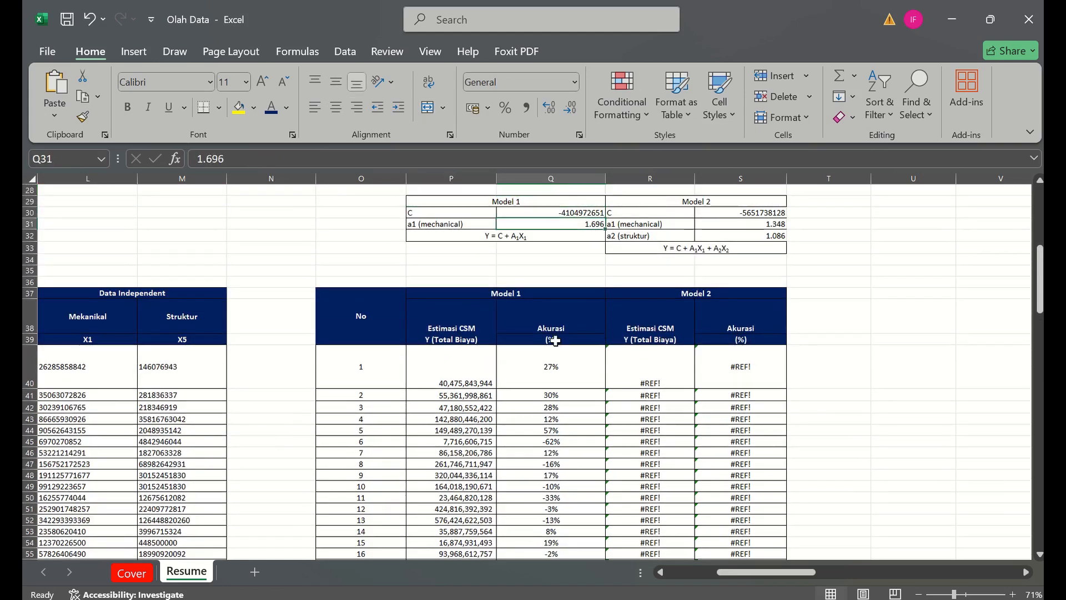
- Build the Model 2 estimate formula =S30+S31*L40+S32*M40 in R40 from its constant, coefficients and the Mekanikal and Struktur values
{"action": "left_click", "coordinate": [635, 381]}
{"action": "type", "text": "="}
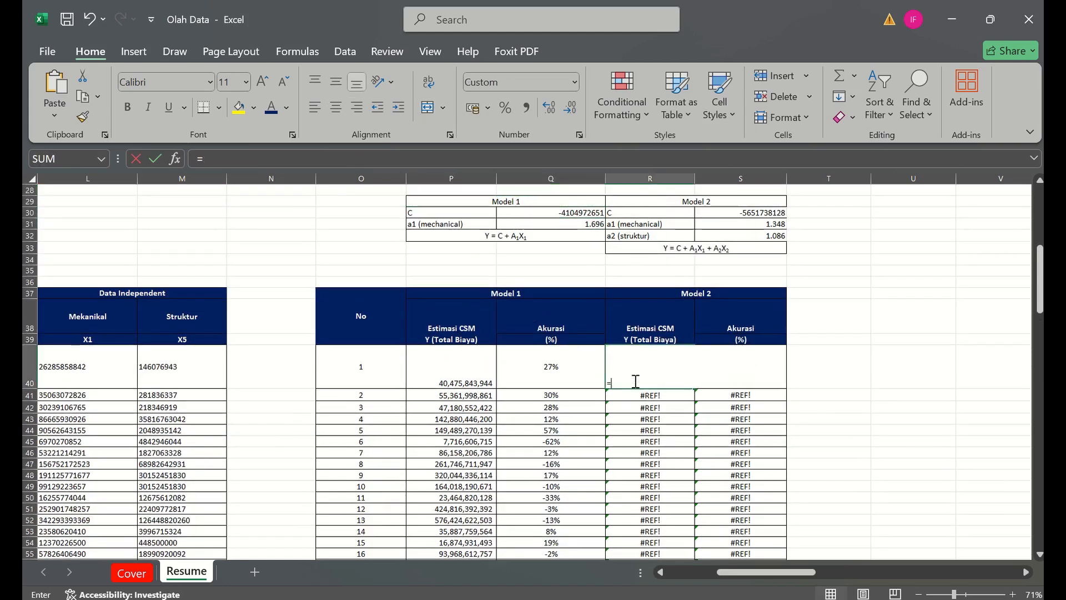
{"action": "left_click", "coordinate": [720, 214]}
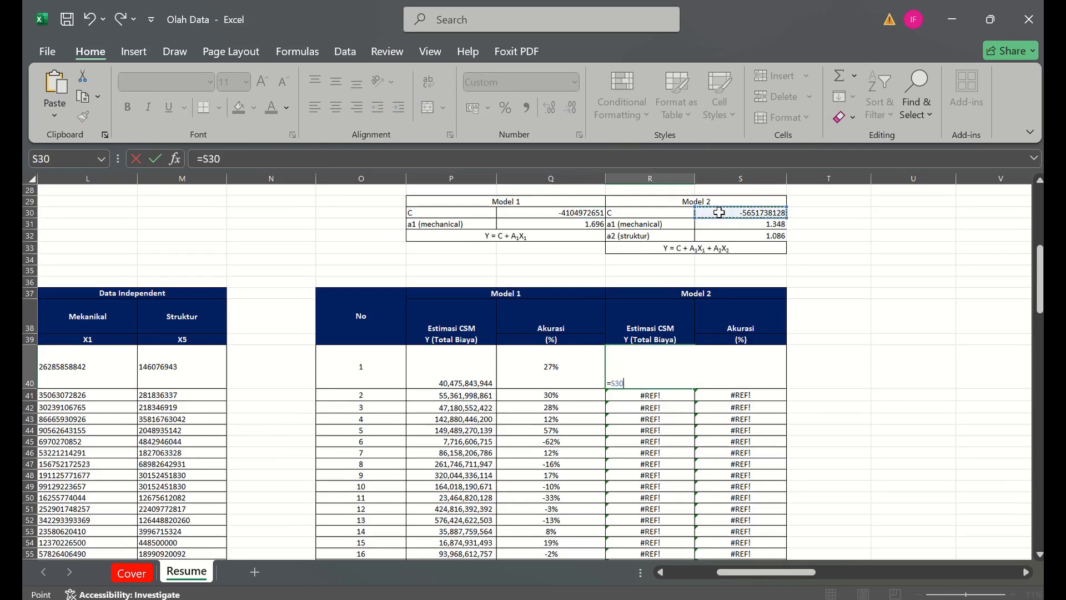
{"action": "type", "text": "+"}
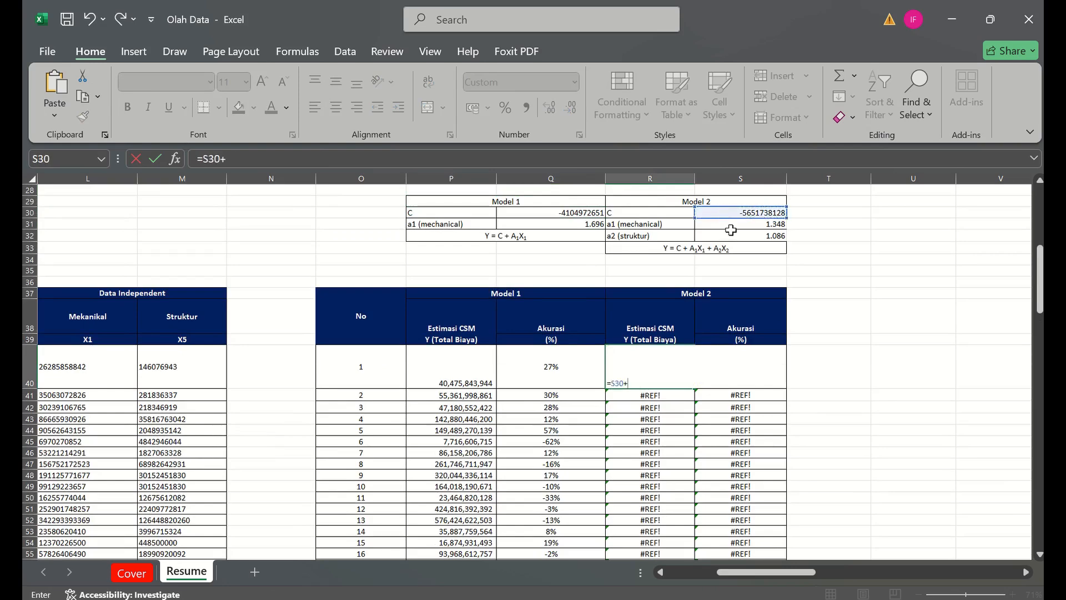
{"action": "left_click", "coordinate": [722, 226]}
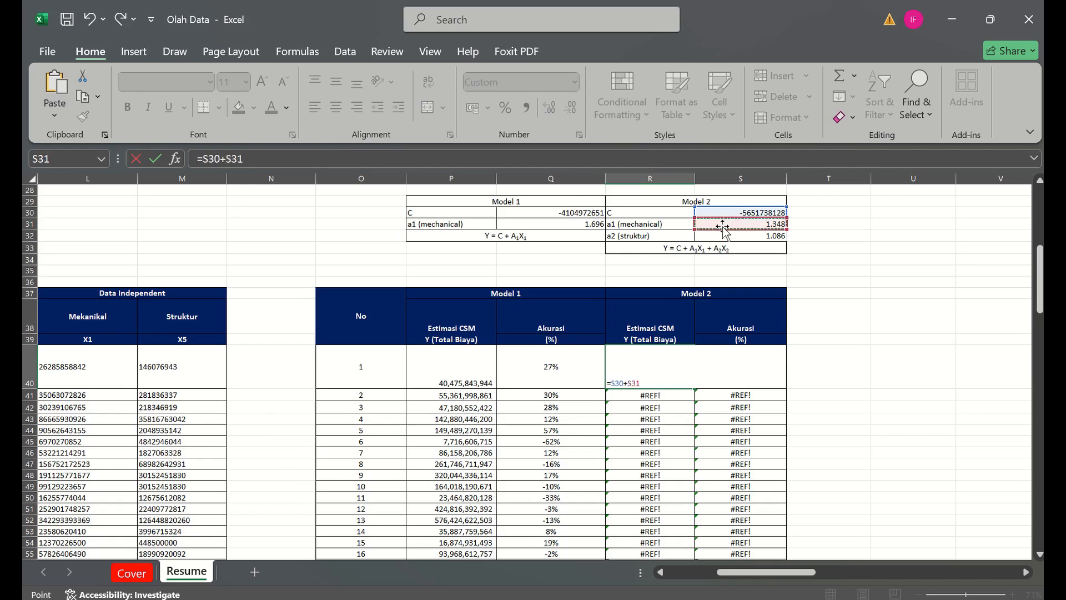
{"action": "type", "text": "*"}
{"action": "left_click", "coordinate": [82, 365]}
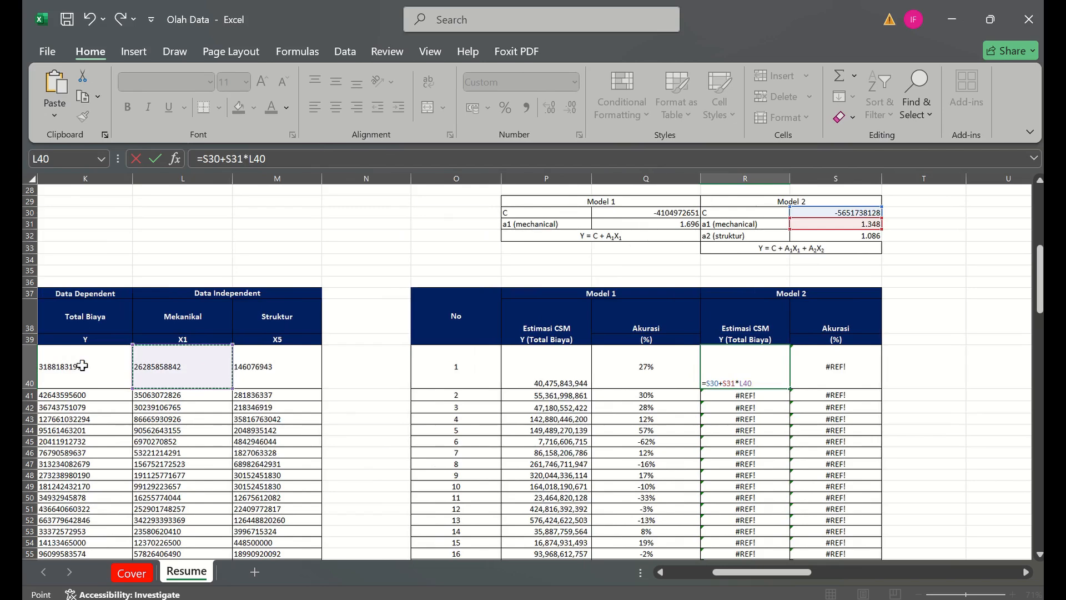
{"action": "type", "text": "+"}
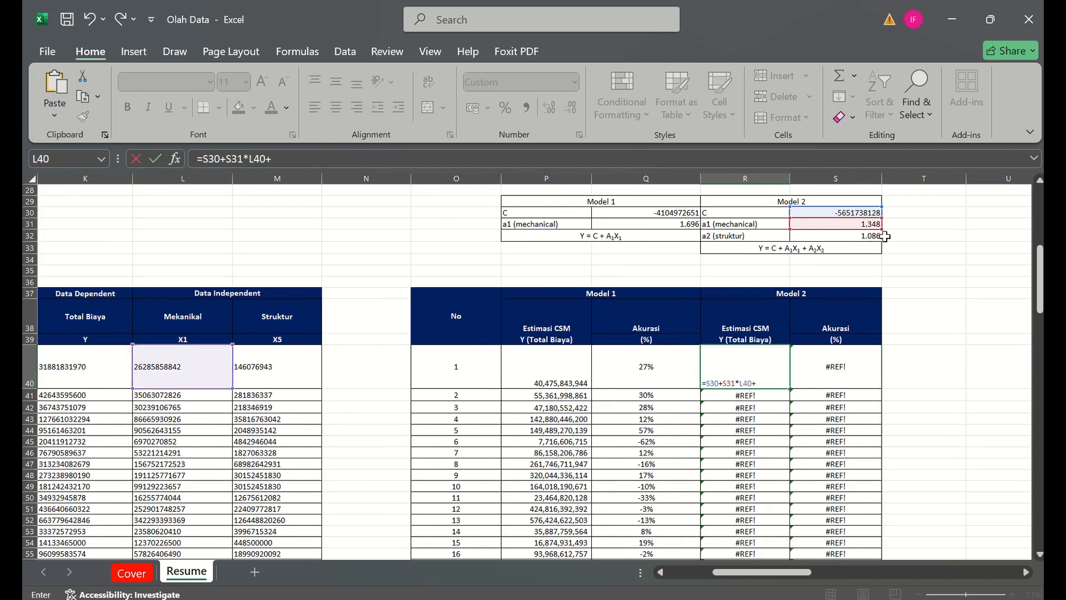
{"action": "left_click", "coordinate": [850, 236]}
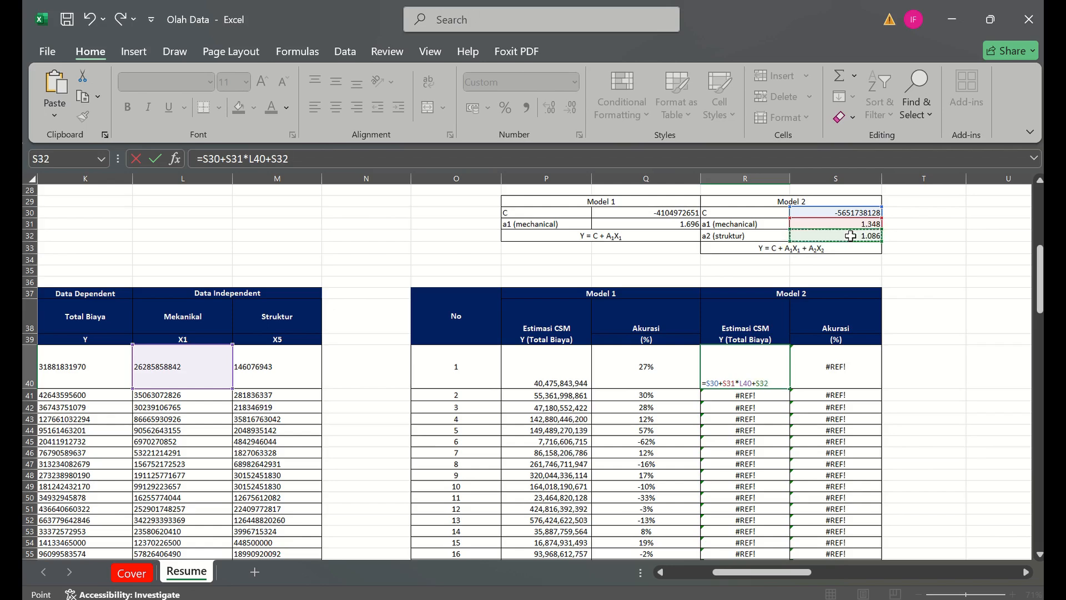
{"action": "left_click", "coordinate": [291, 383]}
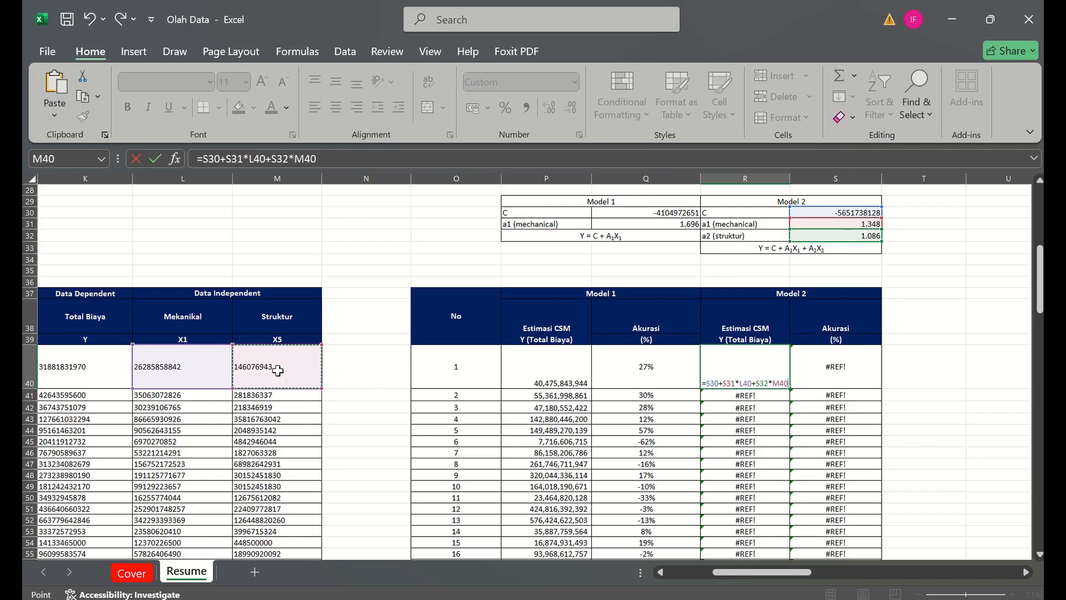
- Make the coefficient references in R40 absolute so the formula reads =$S$30+$S$31*L40+$S$32*M40
{"action": "left_click", "coordinate": [215, 160]}
{"action": "key", "text": "F4"}
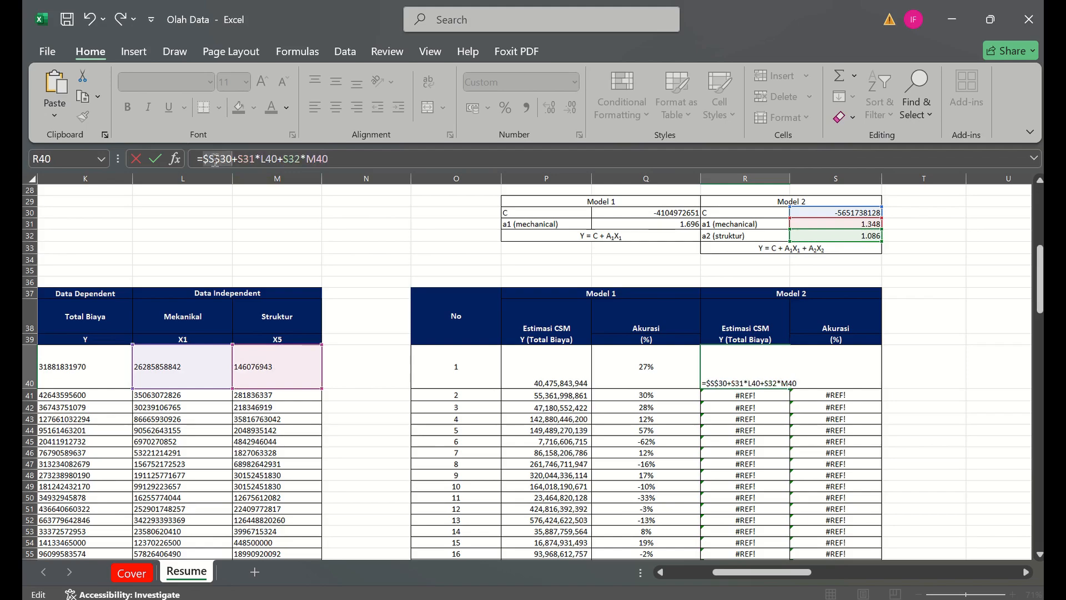
{"action": "left_click", "coordinate": [248, 157]}
{"action": "key", "text": "F4"}
{"action": "left_click", "coordinate": [297, 155]}
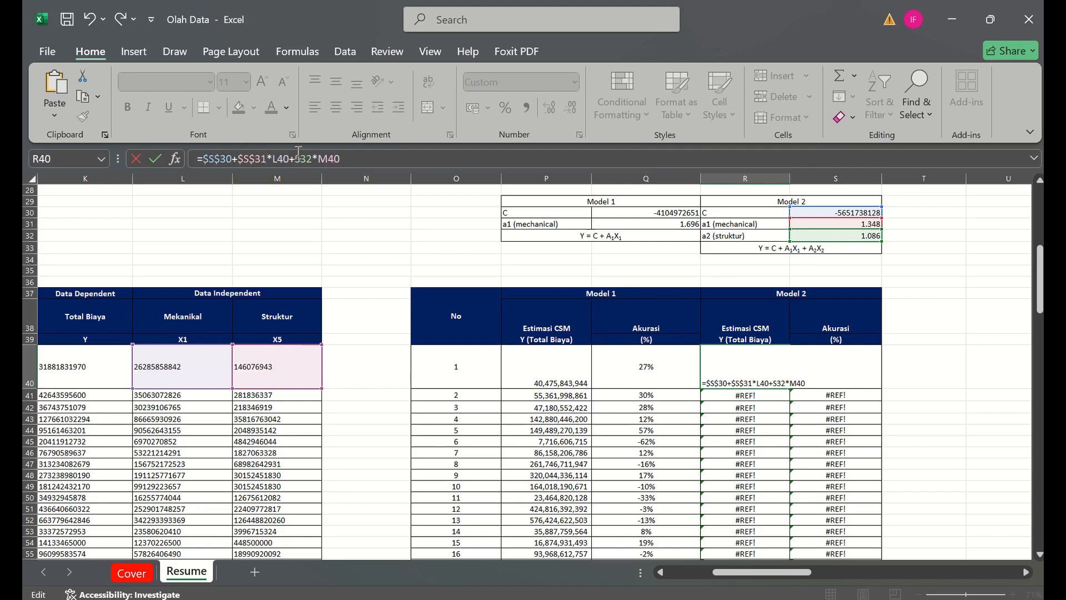
{"action": "key", "text": "F4"}
{"action": "key", "text": "Return"}
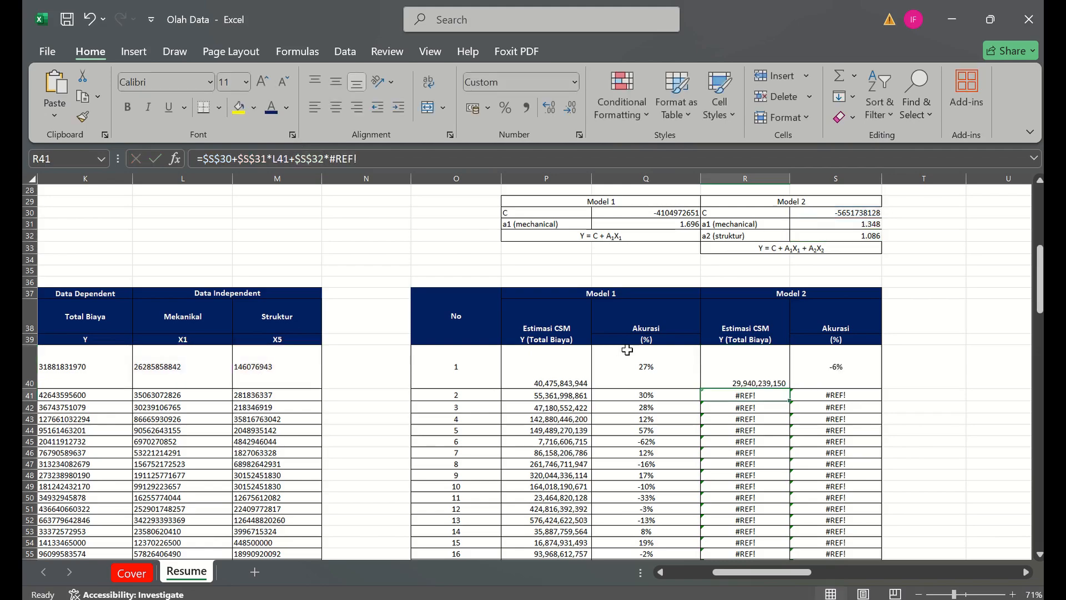
- Fill the Model 2 estimate formula from R40 down to R74
{"action": "left_click", "coordinate": [727, 354]}
{"action": "left_click_drag", "start_coordinate": [794, 392], "coordinate": [780, 508]}
{"action": "left_click_drag", "start_coordinate": [1040, 354], "coordinate": [1040, 331]}
- Examine the Model 1 accuracy formula in Q40 and the source values in row 40
{"action": "left_click", "coordinate": [671, 282]}
{"action": "key", "text": "Left"}
{"action": "key", "text": "Left"}
{"action": "key", "text": "Left"}
{"action": "key", "text": "Left"}
{"action": "key", "text": "Left"}
{"action": "key", "text": "Left"}
{"action": "key", "text": "Left"}
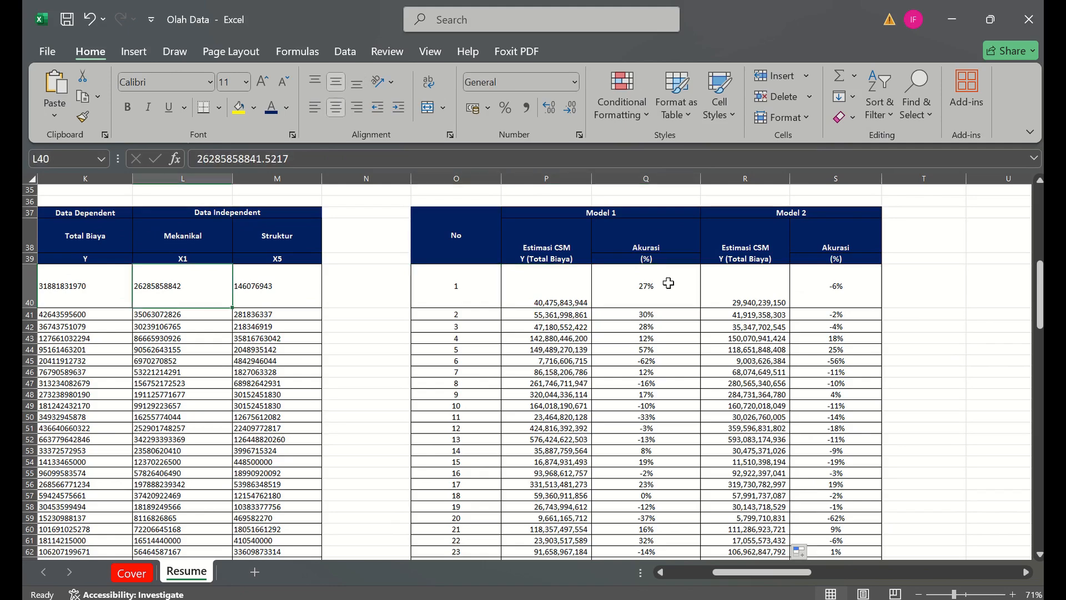
{"action": "key", "text": "Right"}
{"action": "key", "text": "Right"}
{"action": "key", "text": "Right"}
{"action": "key", "text": "Right"}
{"action": "key", "text": "Right"}
{"action": "key", "text": "Right"}
{"action": "key", "text": "Right"}
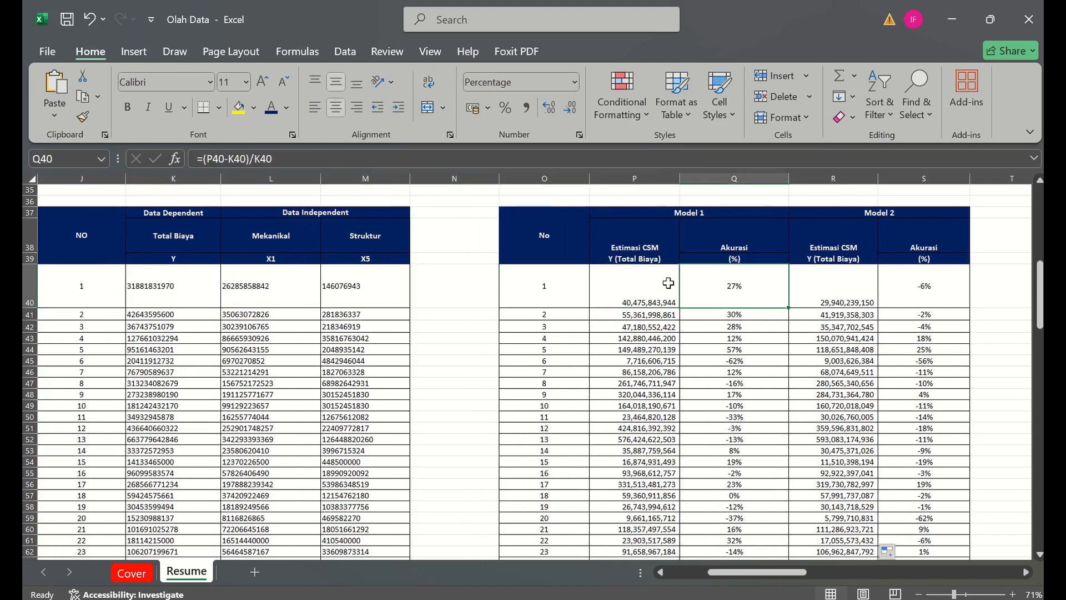
- Re-enter the Model 1 accuracy formula =(P40-K40)/K40 in Q40 and fill it down to Q74
{"action": "left_click", "coordinate": [337, 158]}
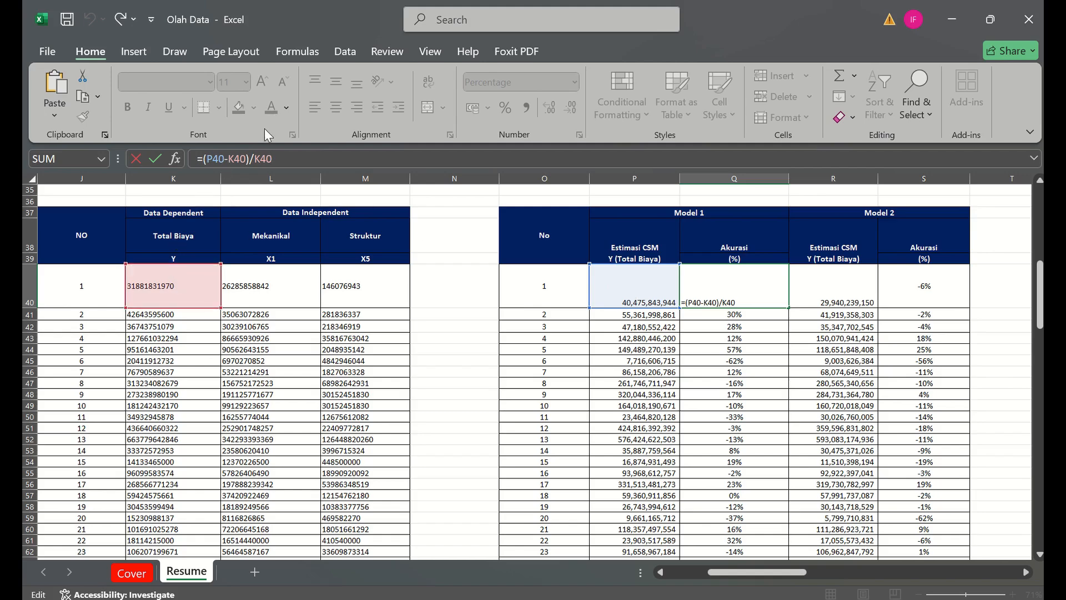
{"action": "key", "text": "ctrl+Return"}
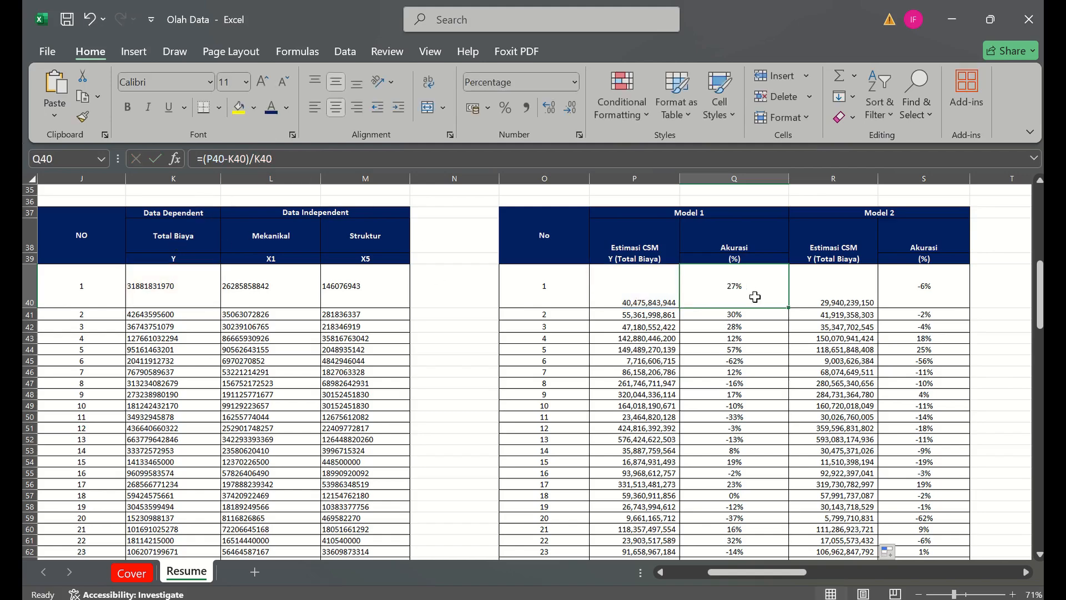
{"action": "left_click_drag", "start_coordinate": [789, 307], "coordinate": [783, 554]}
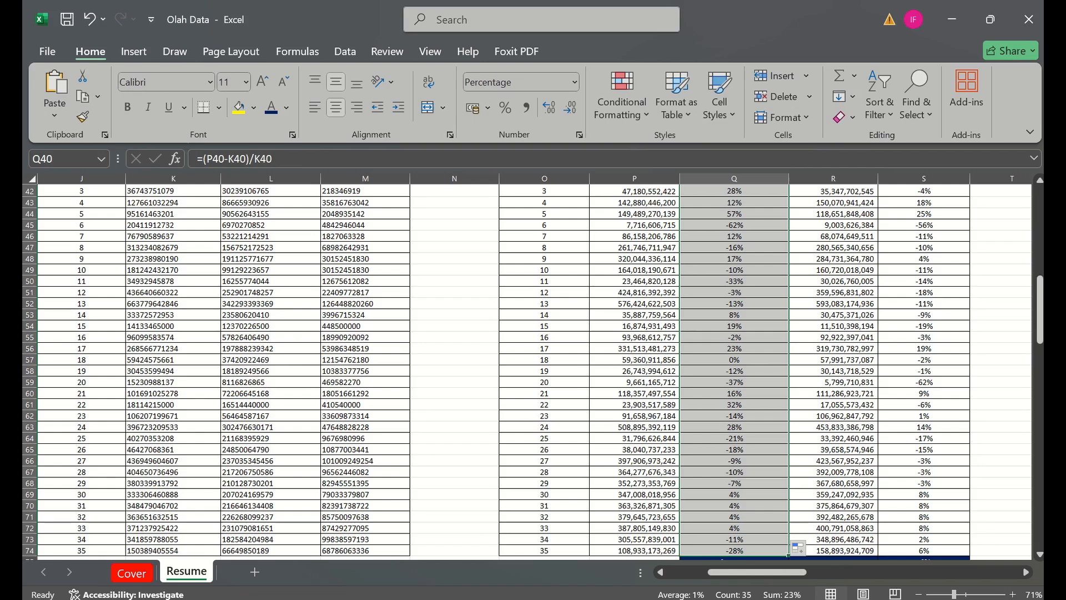
- Re-enter the Model 2 accuracy formula =(R40-K40)/K40 in S40 and fill it down to S74
{"action": "left_click_drag", "start_coordinate": [1040, 311], "coordinate": [1040, 281]}
{"action": "left_click", "coordinate": [945, 374]}
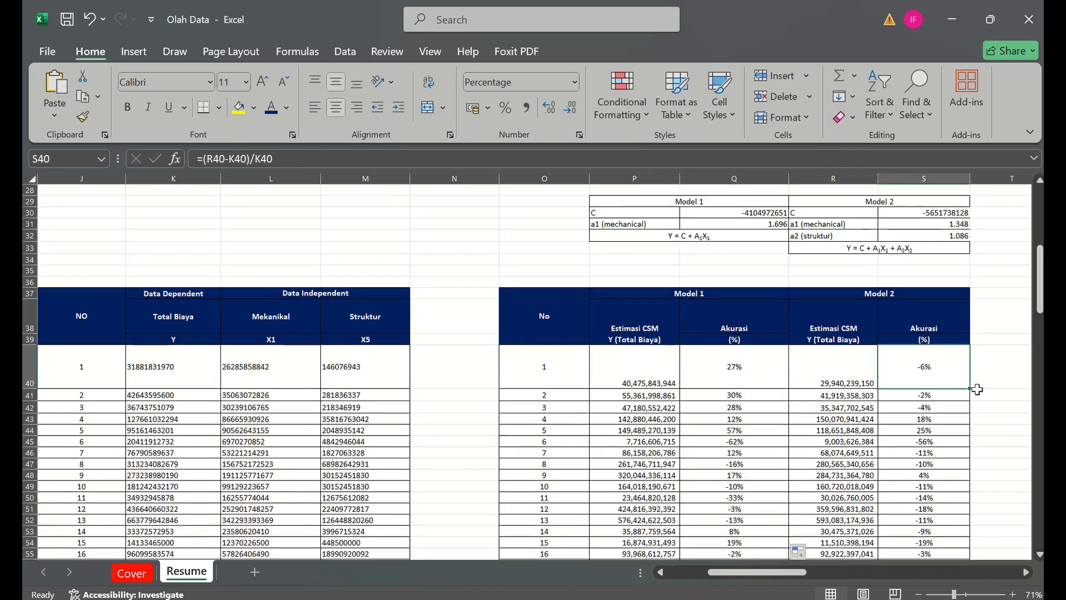
{"action": "left_click", "coordinate": [302, 162]}
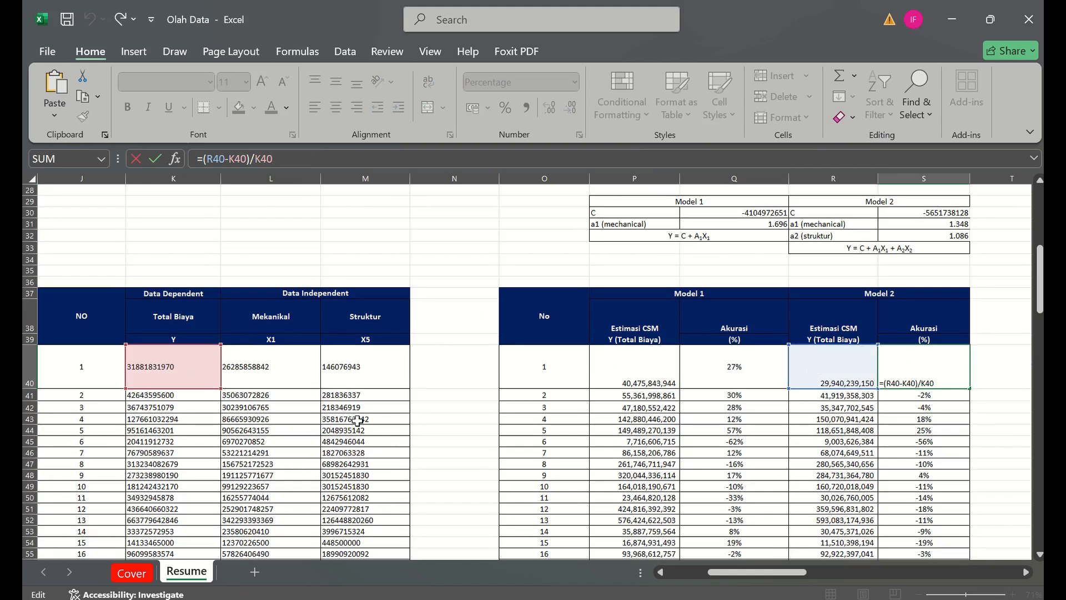
{"action": "key", "text": "ctrl+Return"}
{"action": "double_click", "coordinate": [975, 385]}
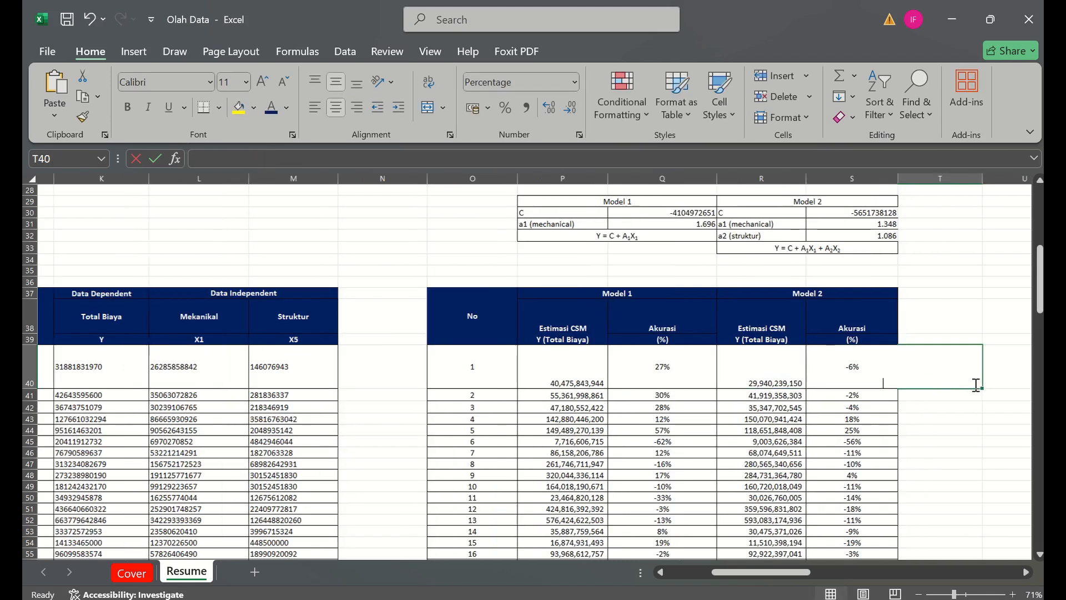
{"action": "left_click", "coordinate": [870, 382]}
{"action": "double_click", "coordinate": [880, 386]}
{"action": "mouse_move", "coordinate": [880, 387]}
{"action": "left_mouse_down"}
{"action": "mouse_move", "coordinate": [878, 555]}
{"action": "mouse_move", "coordinate": [854, 494]}
{"action": "mouse_move", "coordinate": [859, 507]}
{"action": "left_mouse_up"}
- Move the Average, Min and Max labels from Q75:Q77 to O75:O77
{"action": "left_click", "coordinate": [666, 516]}
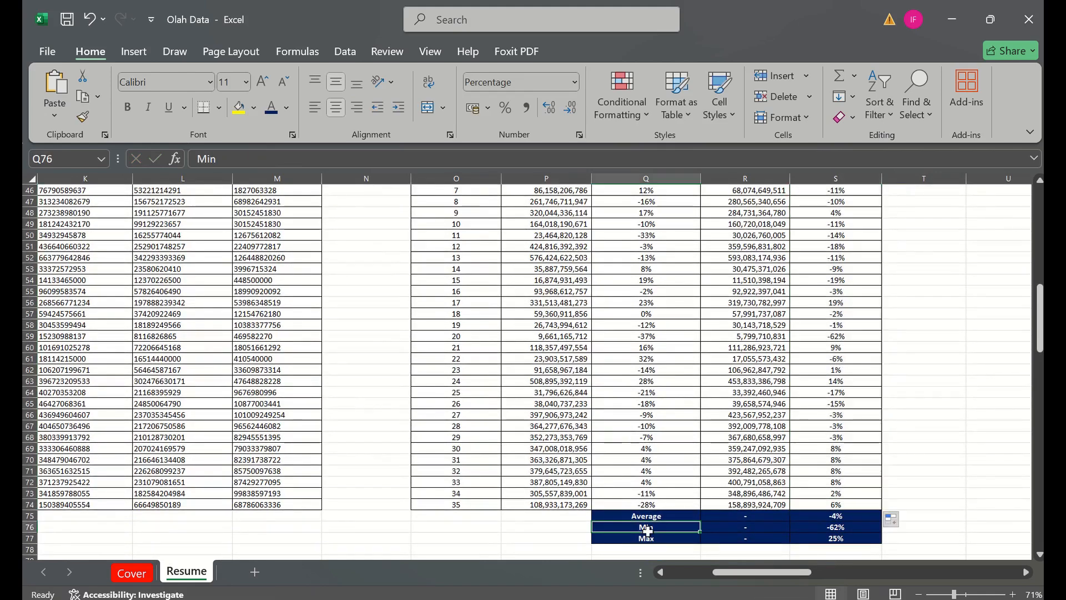
{"action": "key", "text": "ctrl+shift+Down"}
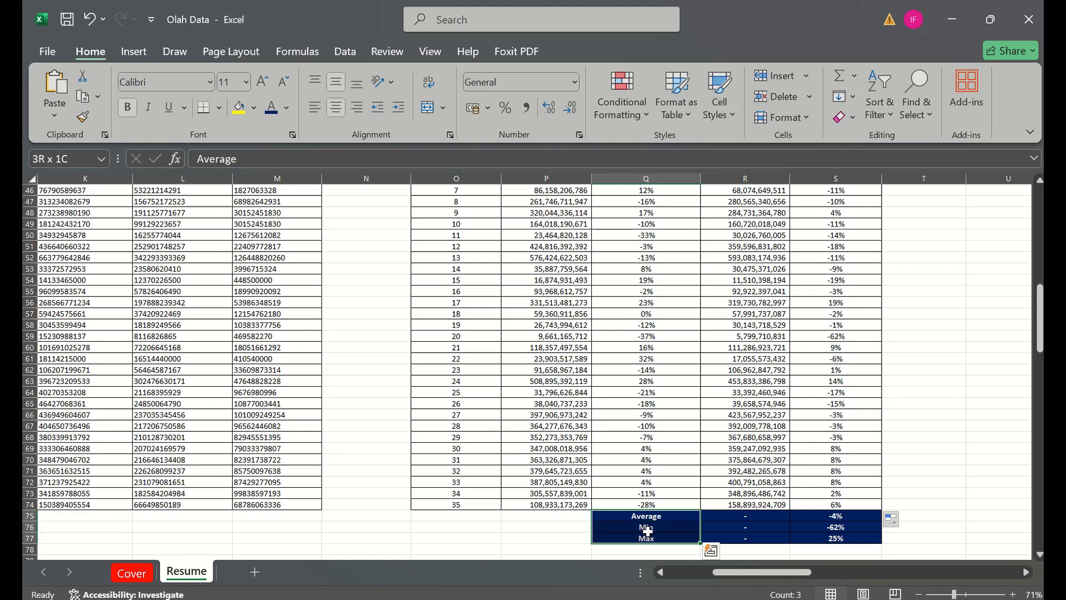
{"action": "key", "text": "ctrl+x"}
{"action": "key", "text": "Left"}
{"action": "key", "text": "Left"}
{"action": "key", "text": "Return"}
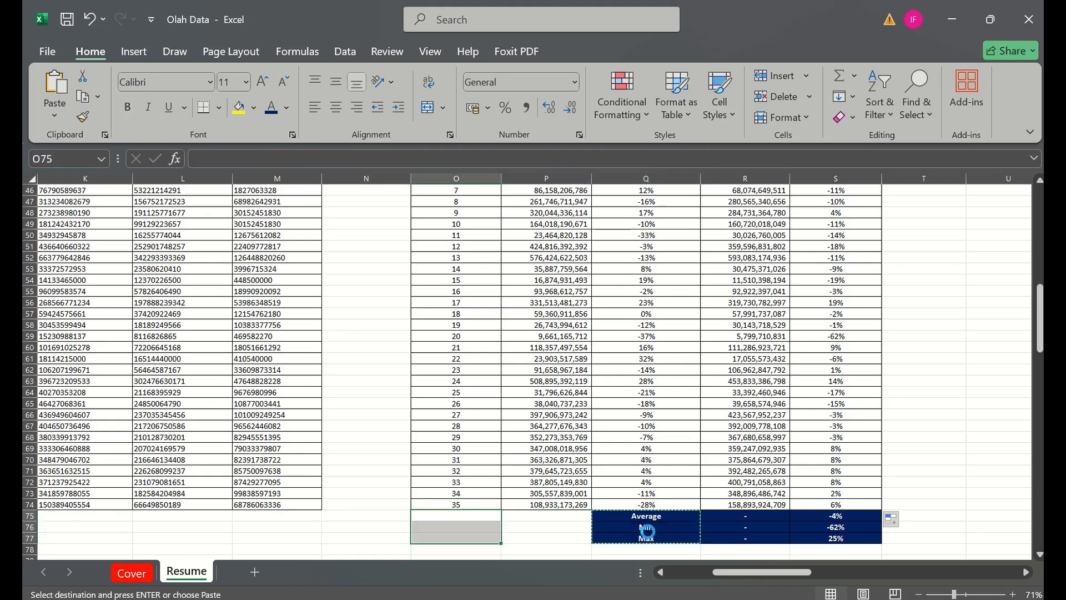
- Move the three dash placeholder cells from R75:R77 to P75:P77
{"action": "key", "text": "Right"}
{"action": "key", "text": "Right"}
{"action": "key", "text": "Right"}
{"action": "key", "text": "shift+Down"}
{"action": "key", "text": "shift+Down"}
{"action": "key", "text": "ctrl+c"}
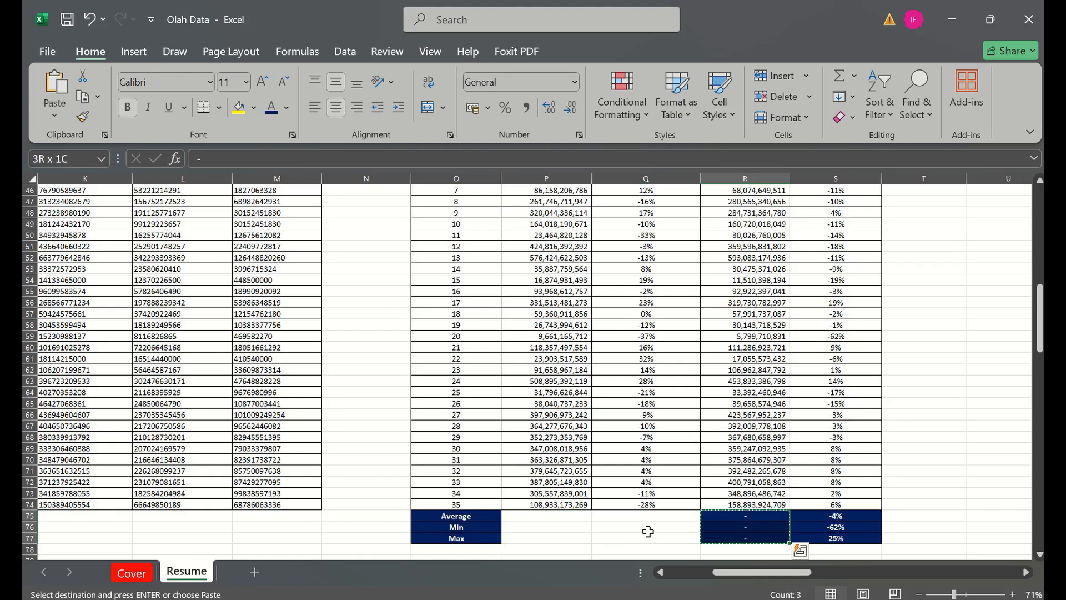
{"action": "key", "text": "Left"}
{"action": "key", "text": "Left"}
{"action": "key", "text": "Return"}
- Copy the dash placeholders in P75:P77 to R75:R77
{"action": "key", "text": "Right"}
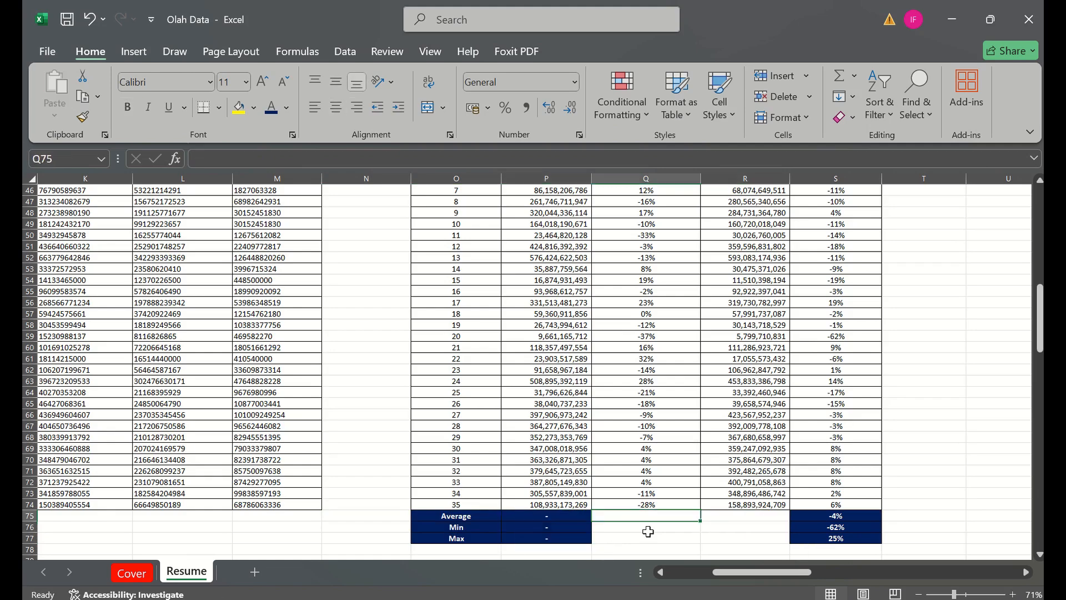
{"action": "key", "text": "Left"}
{"action": "key", "text": "shift+Down"}
{"action": "key", "text": "shift+Down"}
{"action": "key", "text": "ctrl+c"}
{"action": "key", "text": "Right"}
{"action": "key", "text": "Right"}
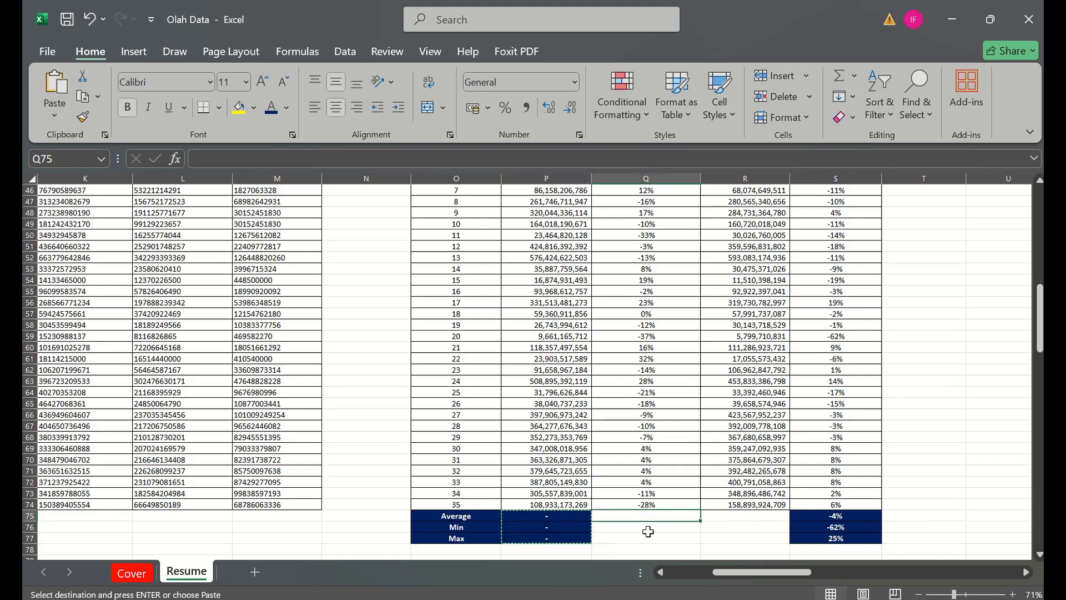
{"action": "key", "text": "Right"}
{"action": "key", "text": "Left"}
{"action": "key", "text": "ctrl+v"}
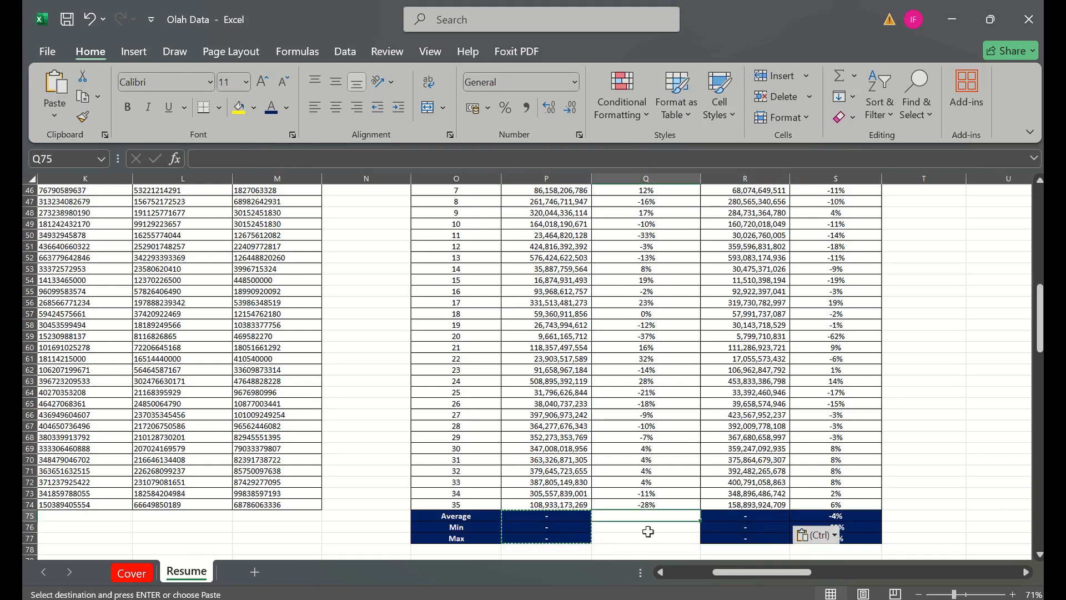
{"action": "key", "text": "Escape"}
{"action": "key", "text": "Left"}
{"action": "key", "text": "Left"}
{"action": "key", "text": "shift+Down"}
{"action": "key", "text": "shift+Down"}
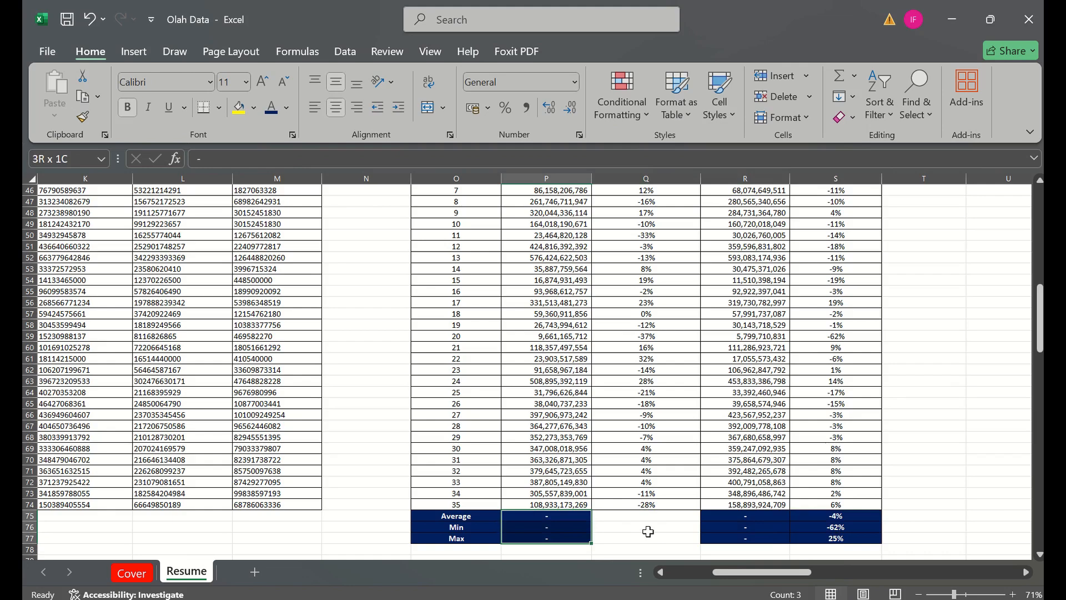
{"action": "key", "text": "ctrl+q"}
{"action": "key", "text": "Escape"}
- Copy the Model 2 Average, Min and Max accuracy formulas from S75:S77 into Q75:Q77 for Model 1
{"action": "key", "text": "Right"}
{"action": "key", "text": "Right"}
{"action": "key", "text": "Right"}
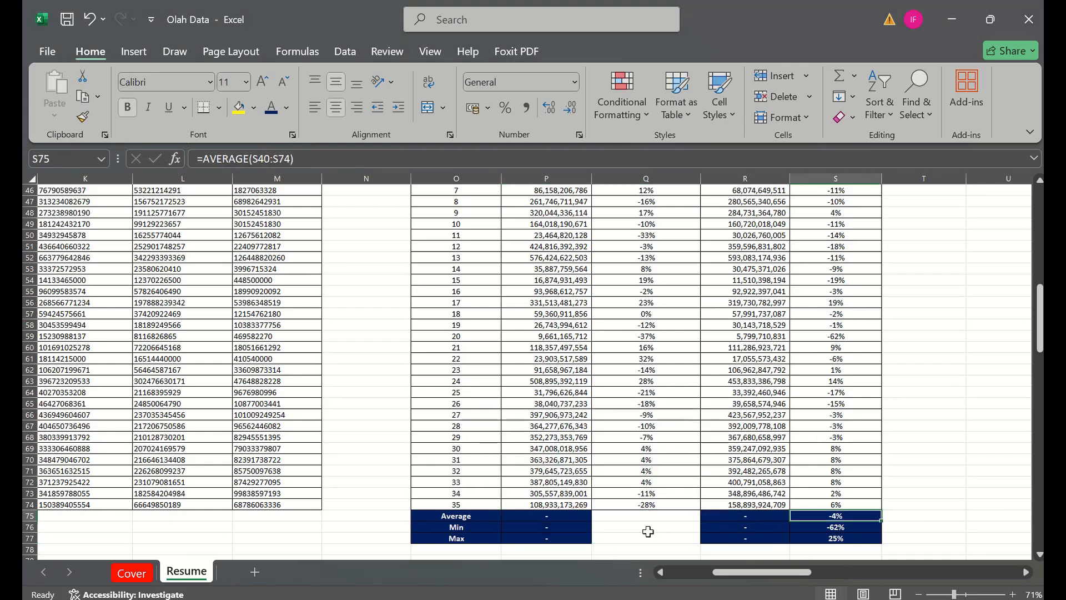
{"action": "key", "text": "shift+Down"}
{"action": "key", "text": "shift+Down"}
{"action": "key", "text": "ctrl+c"}
{"action": "key", "text": "Left"}
{"action": "key", "text": "Left"}
{"action": "key", "text": "ctrl+v"}
{"action": "key", "text": "Escape"}
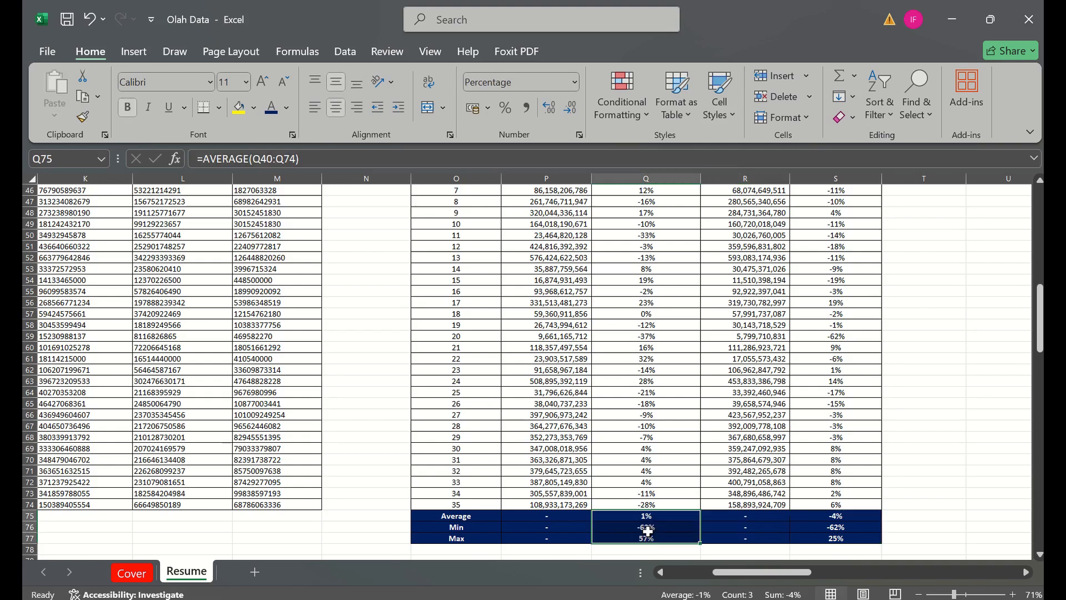
- Examine the ranges used by the Model 1 Average, Min and Max formulas in Q75:Q77
{"action": "left_click", "coordinate": [635, 520]}
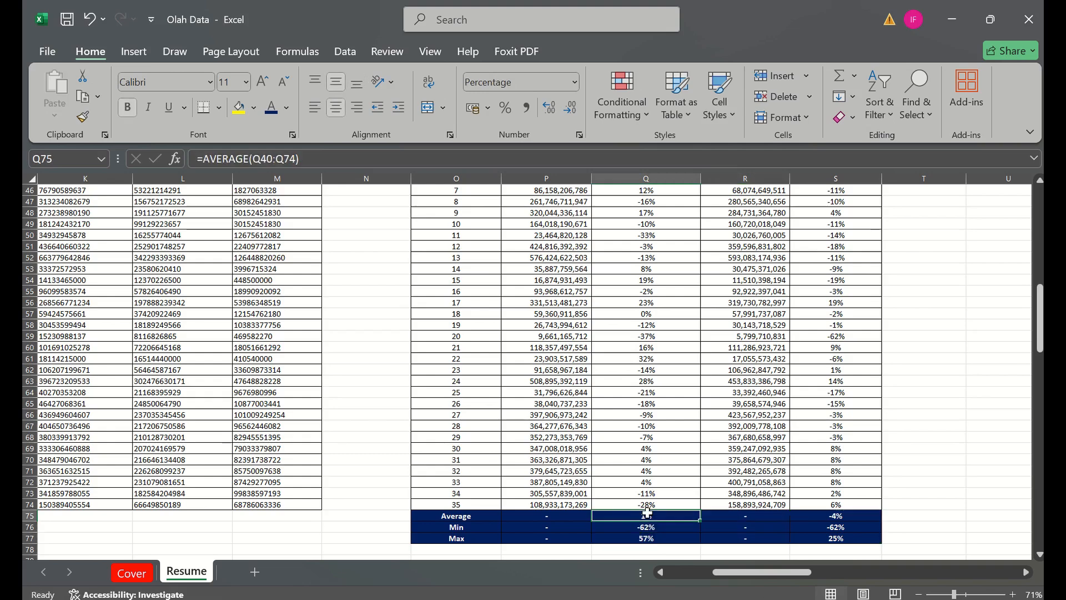
{"action": "left_click", "coordinate": [307, 155]}
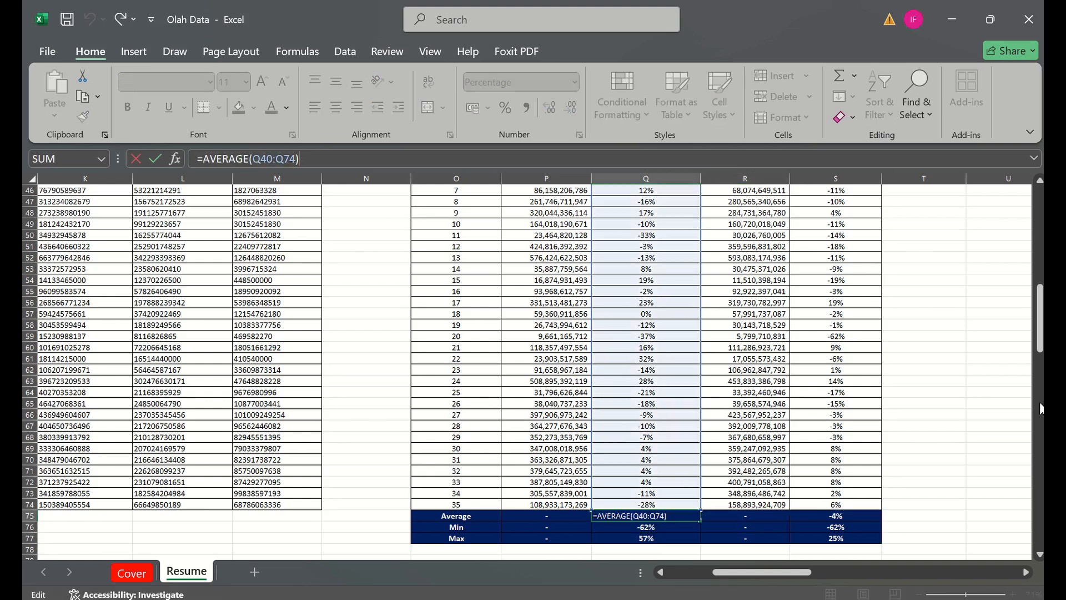
{"action": "left_click_drag", "start_coordinate": [1040, 347], "coordinate": [1038, 339]}
{"action": "key", "text": "Escape"}
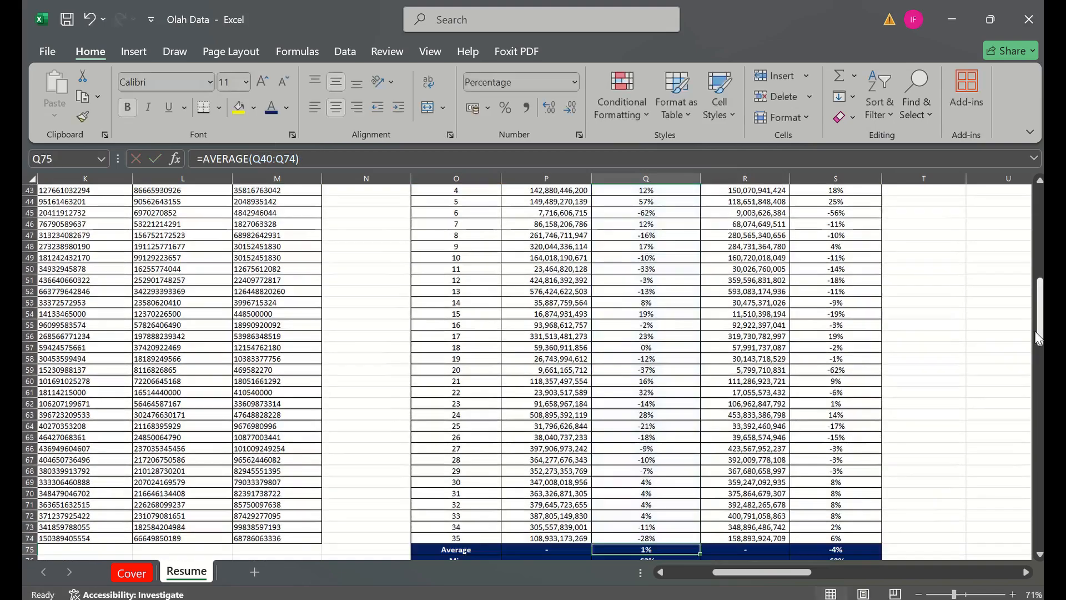
{"action": "key", "text": "Down"}
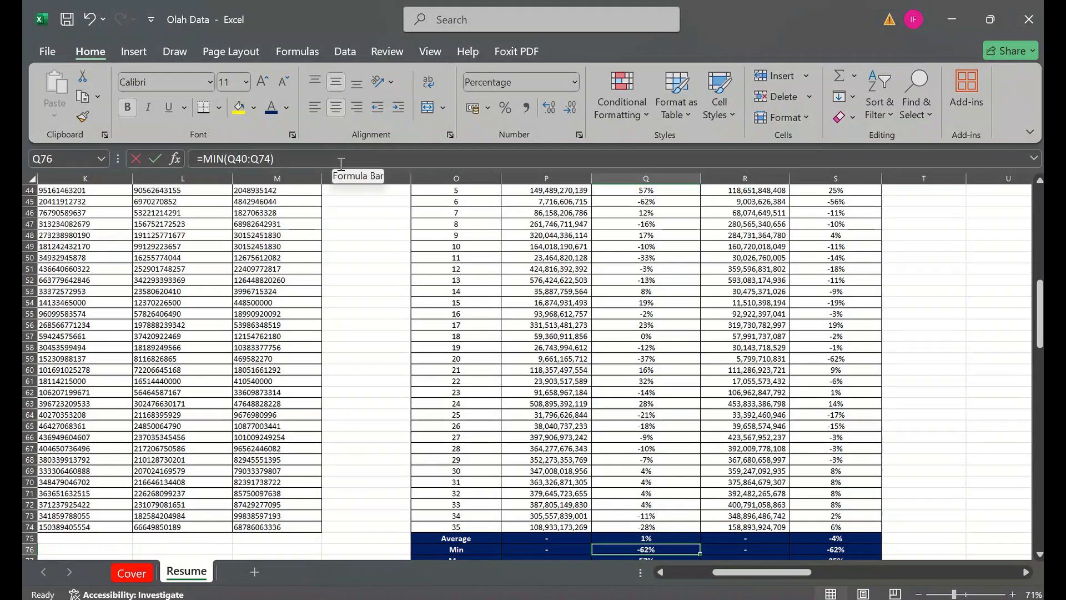
{"action": "left_click", "coordinate": [341, 161]}
{"action": "mouse_move", "coordinate": [1039, 335]}
{"action": "left_mouse_down"}
{"action": "mouse_move", "coordinate": [1039, 315]}
{"action": "mouse_move", "coordinate": [1038, 326]}
{"action": "left_mouse_up"}
{"action": "key", "text": "Return"}
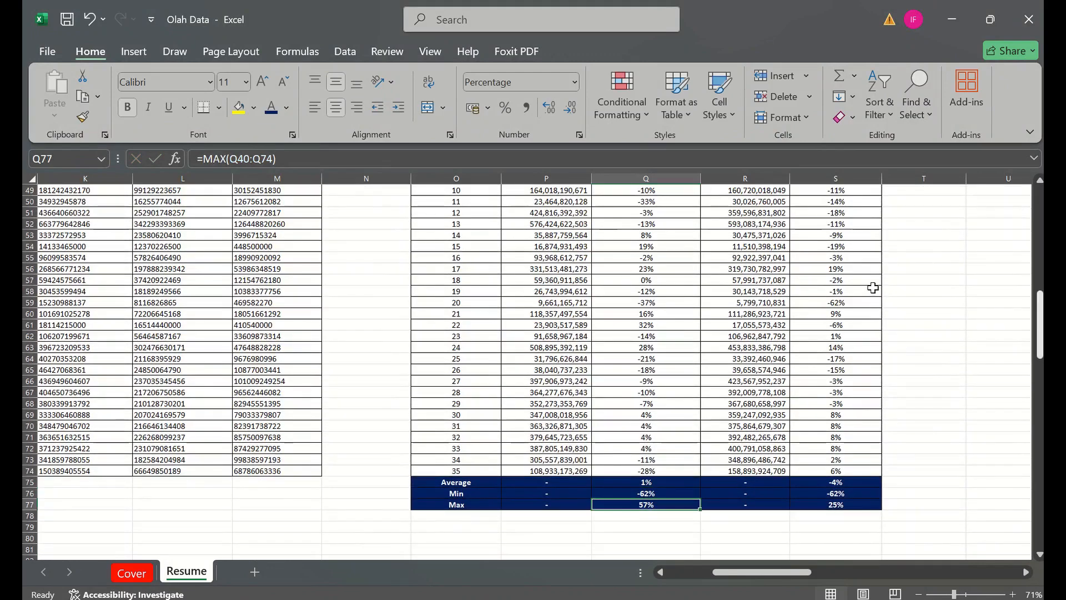
{"action": "key", "text": "F2"}
{"action": "key", "text": "Escape"}
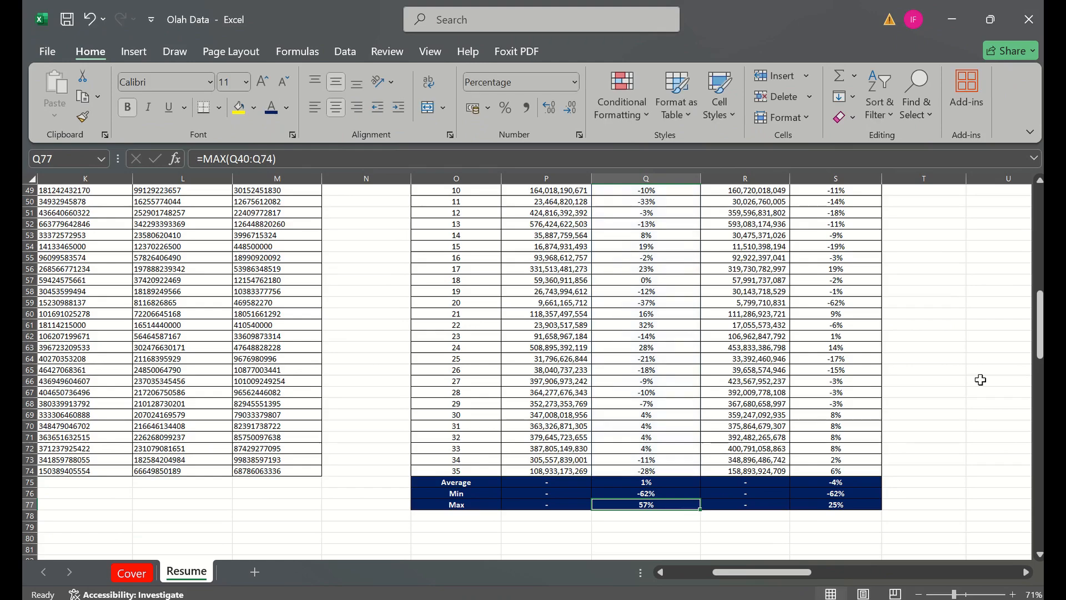
- Examine the Model 2 Average, Min and Max formulas in S75:S77 and the accuracy rows they cover
{"action": "key", "text": "Right"}
{"action": "key", "text": "Right"}
{"action": "key", "text": "Up"}
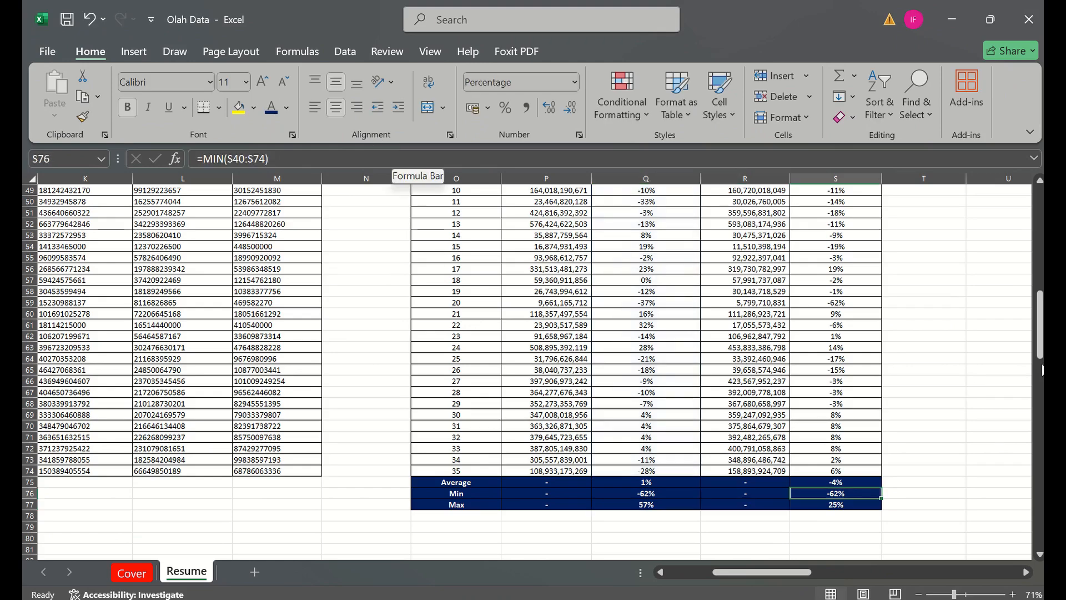
{"action": "mouse_move", "coordinate": [1041, 333]}
{"action": "left_mouse_down"}
{"action": "mouse_move", "coordinate": [1040, 280]}
{"action": "mouse_move", "coordinate": [1041, 314]}
{"action": "left_mouse_up"}
{"action": "key", "text": "Up"}
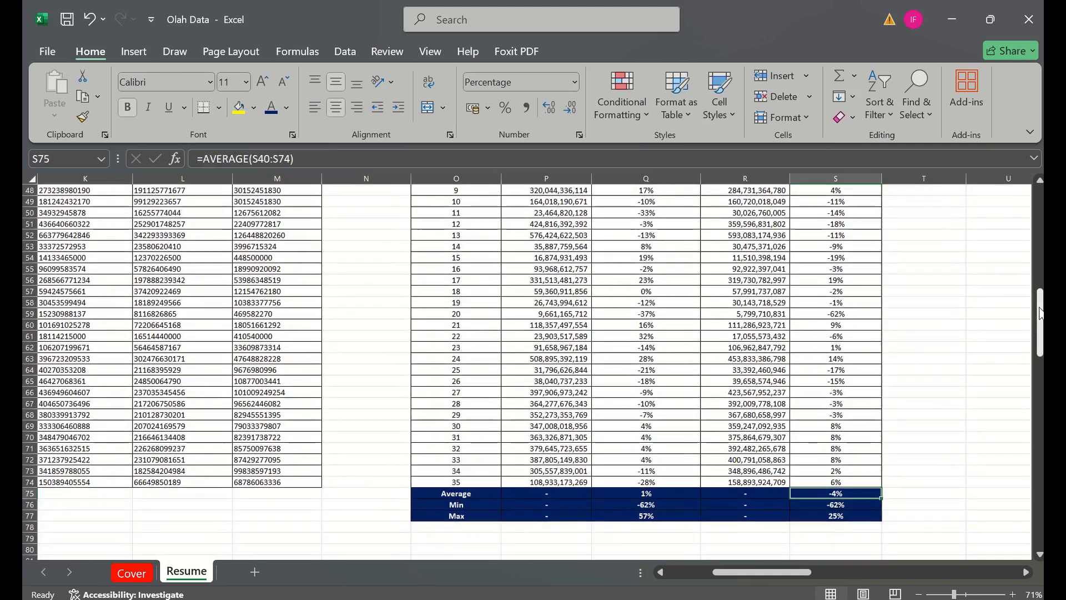
{"action": "key", "text": "F2"}
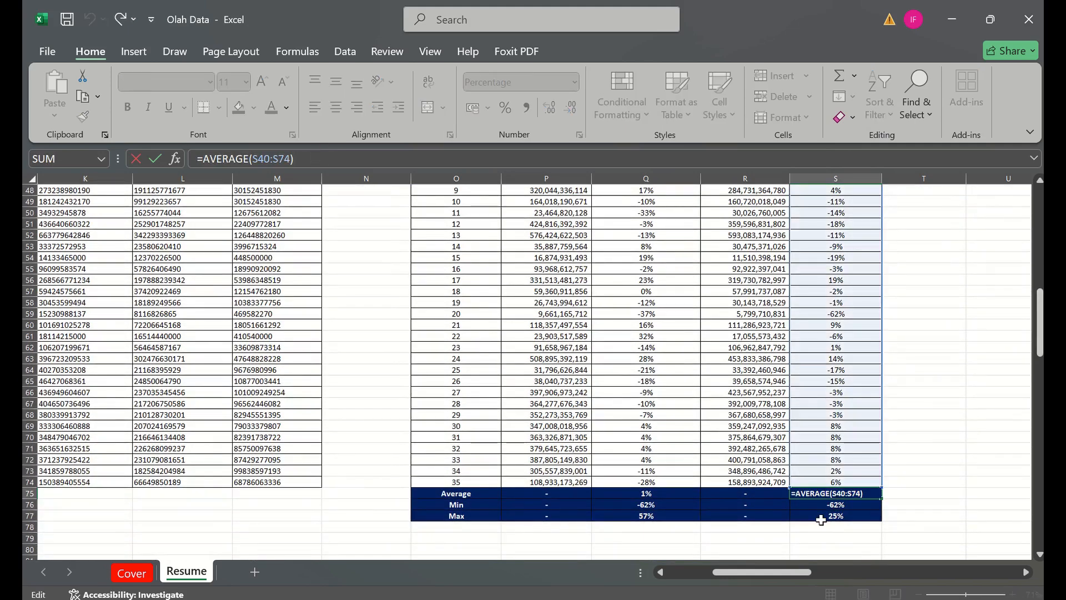
{"action": "left_click", "coordinate": [867, 511]}
{"action": "left_click", "coordinate": [855, 505]}
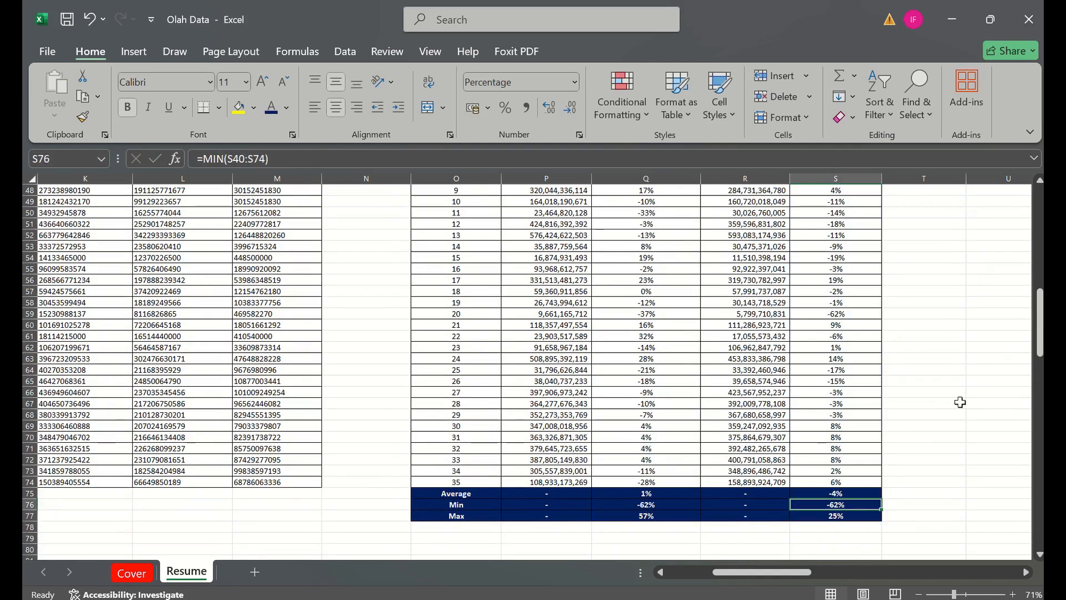
{"action": "left_click_drag", "start_coordinate": [1029, 328], "coordinate": [1029, 307]}
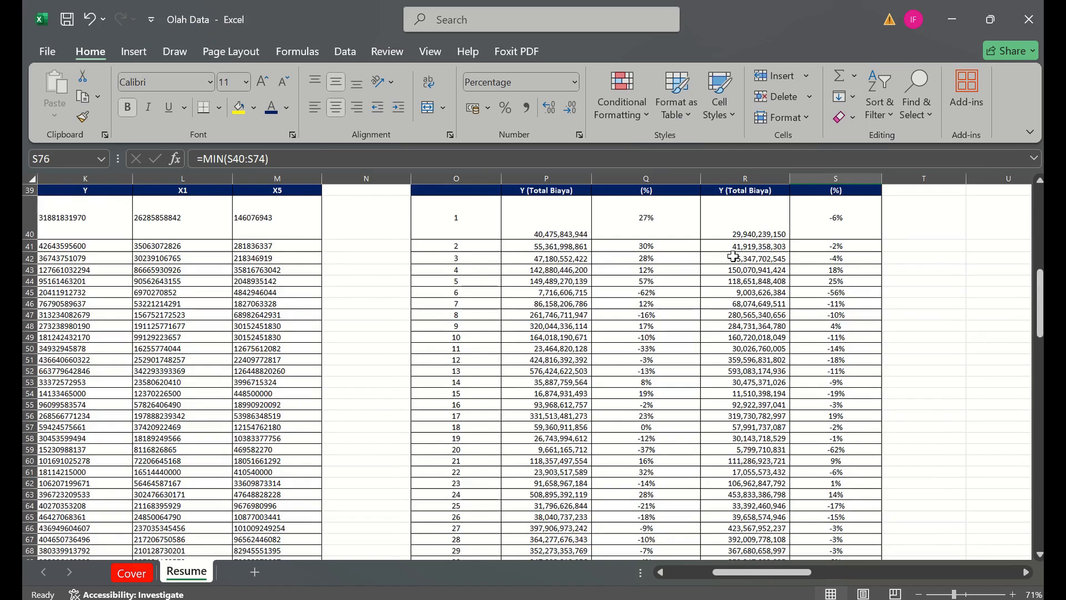
{"action": "left_click_drag", "start_coordinate": [1040, 302], "coordinate": [1040, 326]}
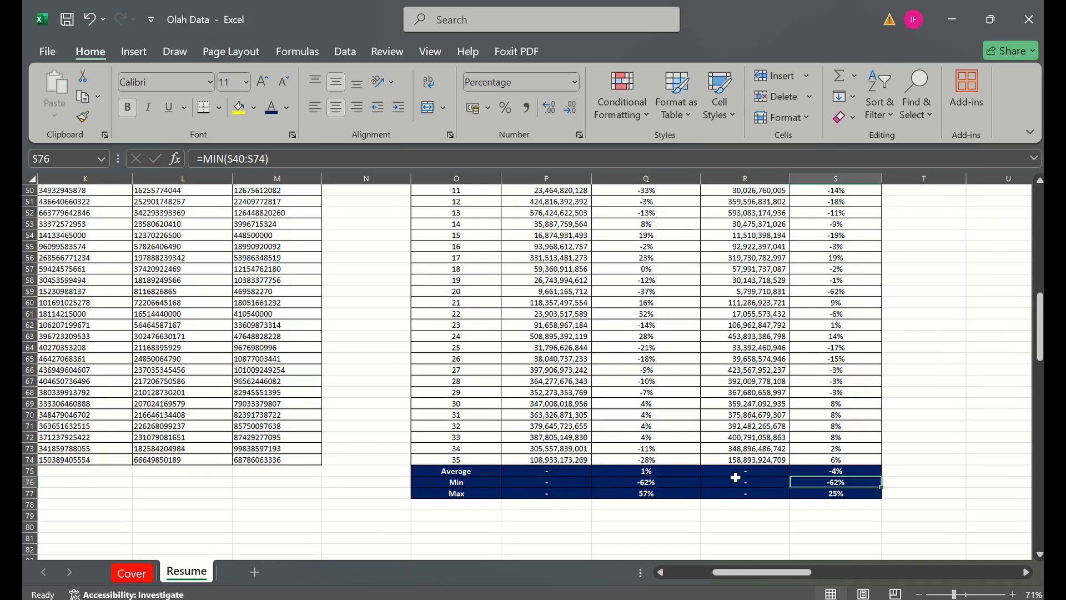
{"action": "left_click", "coordinate": [849, 492]}
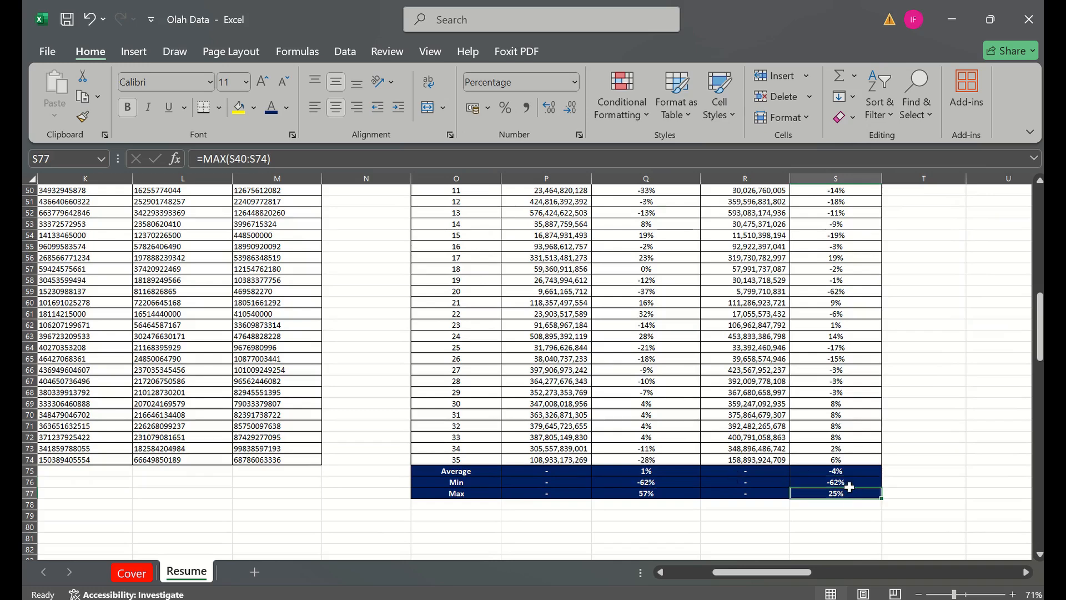
- Review the Model 2 summary results in S75:S77 against the accuracy values of the individual records
{"action": "left_click_drag", "start_coordinate": [850, 486], "coordinate": [846, 470]}
{"action": "mouse_move", "coordinate": [1043, 321]}
{"action": "left_mouse_down"}
{"action": "mouse_move", "coordinate": [1038, 289]}
{"action": "mouse_move", "coordinate": [1040, 365]}
{"action": "mouse_move", "coordinate": [1038, 333]}
{"action": "left_mouse_up"}
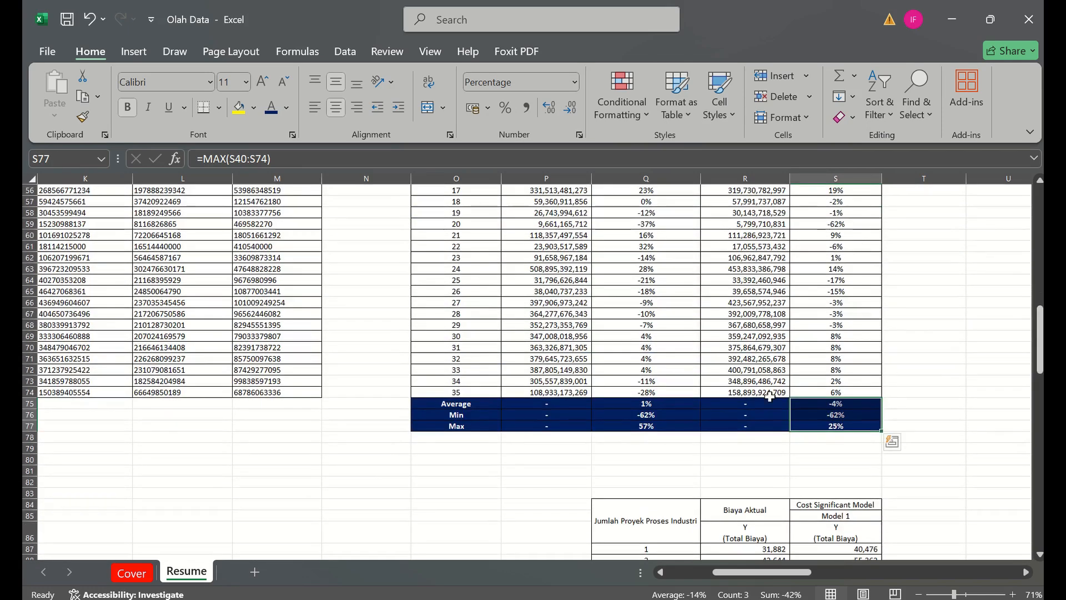
{"action": "left_click", "coordinate": [819, 426]}
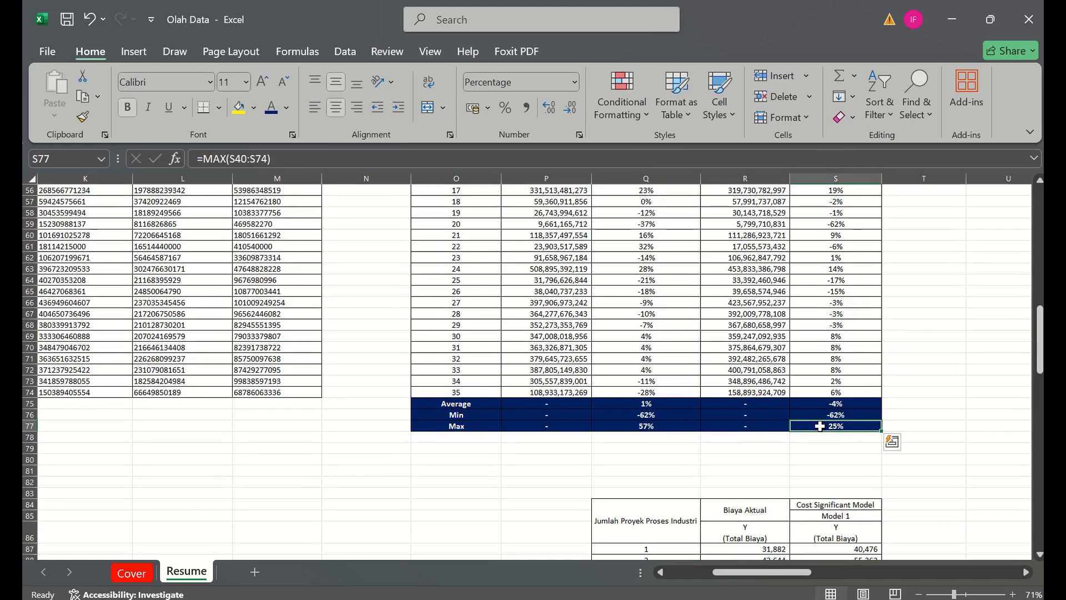
{"action": "left_click_drag", "start_coordinate": [1040, 324], "coordinate": [1041, 301]}
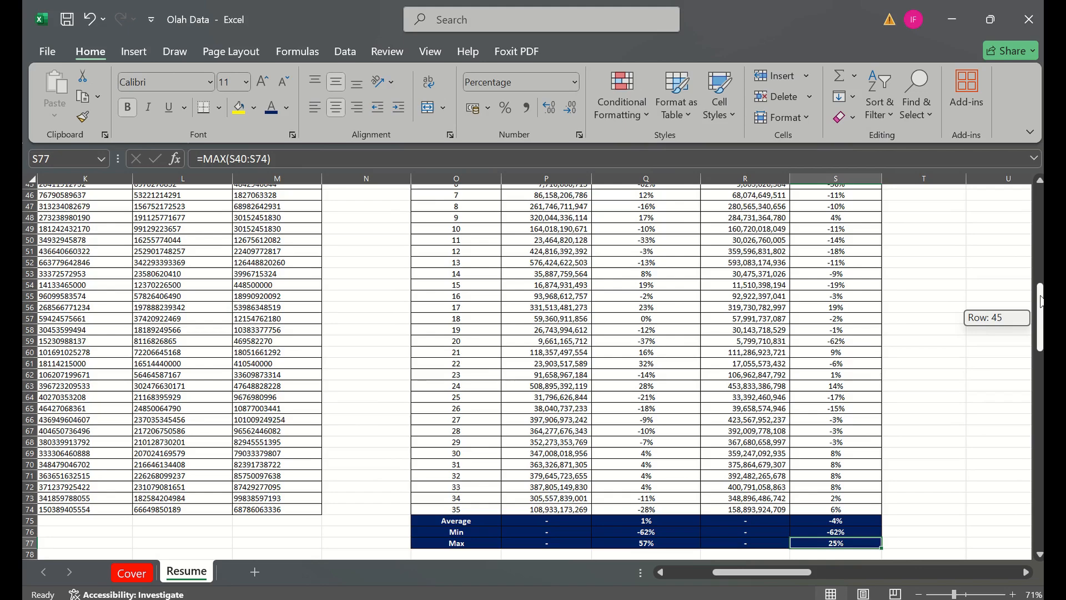
{"action": "left_click_drag", "start_coordinate": [1040, 302], "coordinate": [1041, 302]}
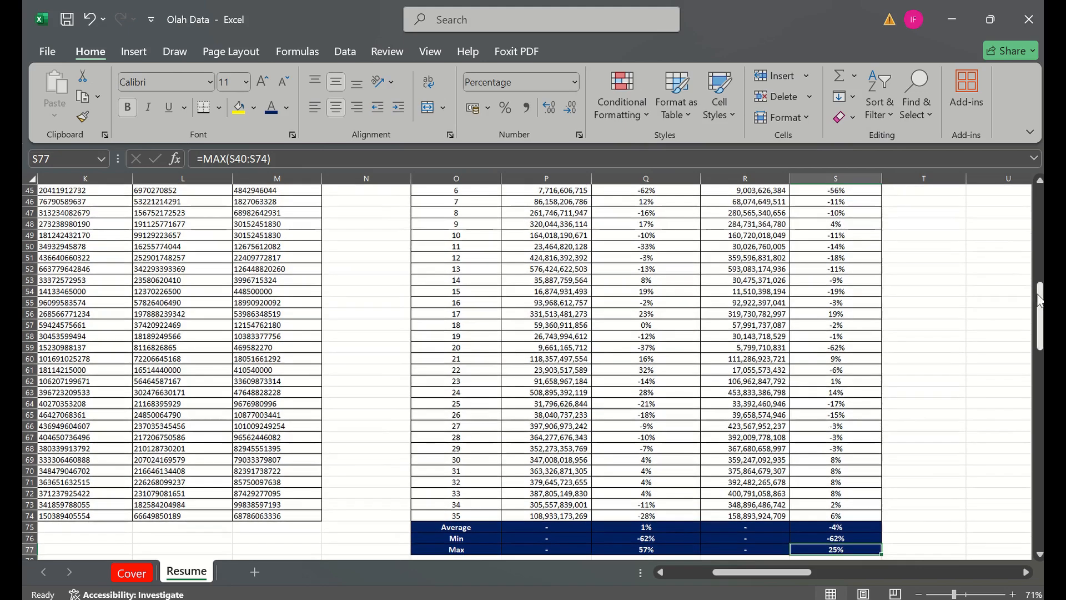
- Compare the Model 1 maximum accuracy in Q77 with record 5, examining its accuracy, estimate and source values in row 44
{"action": "left_click", "coordinate": [623, 546]}
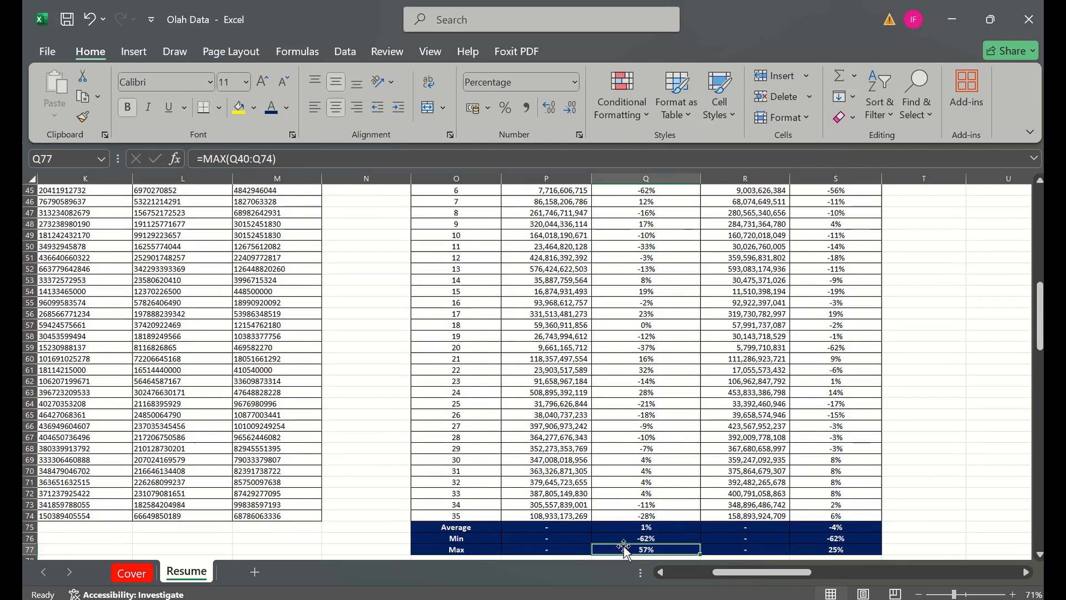
{"action": "left_click_drag", "start_coordinate": [1041, 333], "coordinate": [1040, 325]}
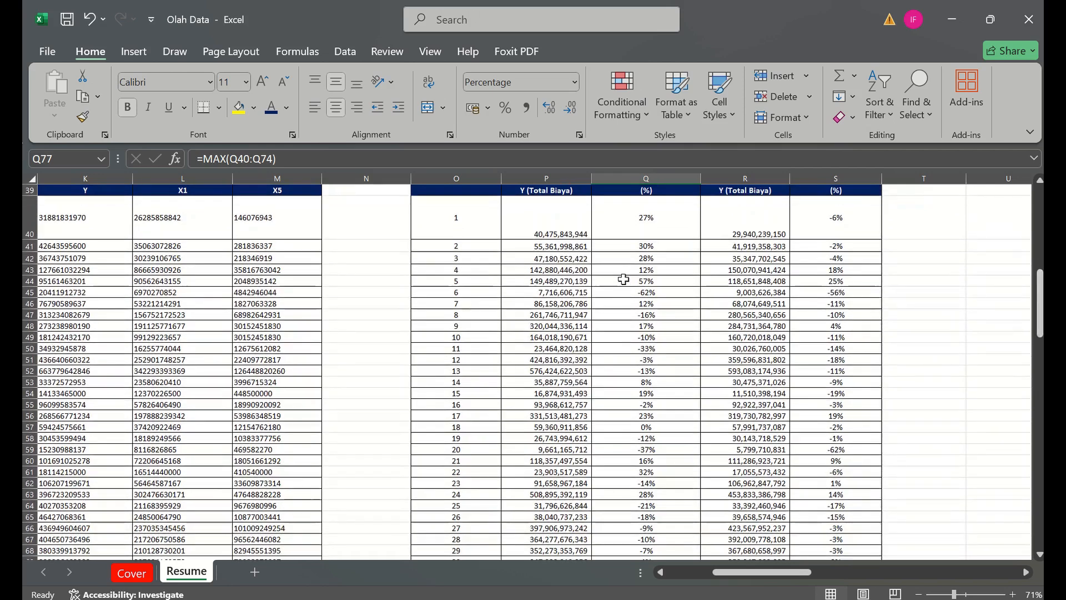
{"action": "left_click", "coordinate": [623, 279]}
{"action": "key", "text": "Left"}
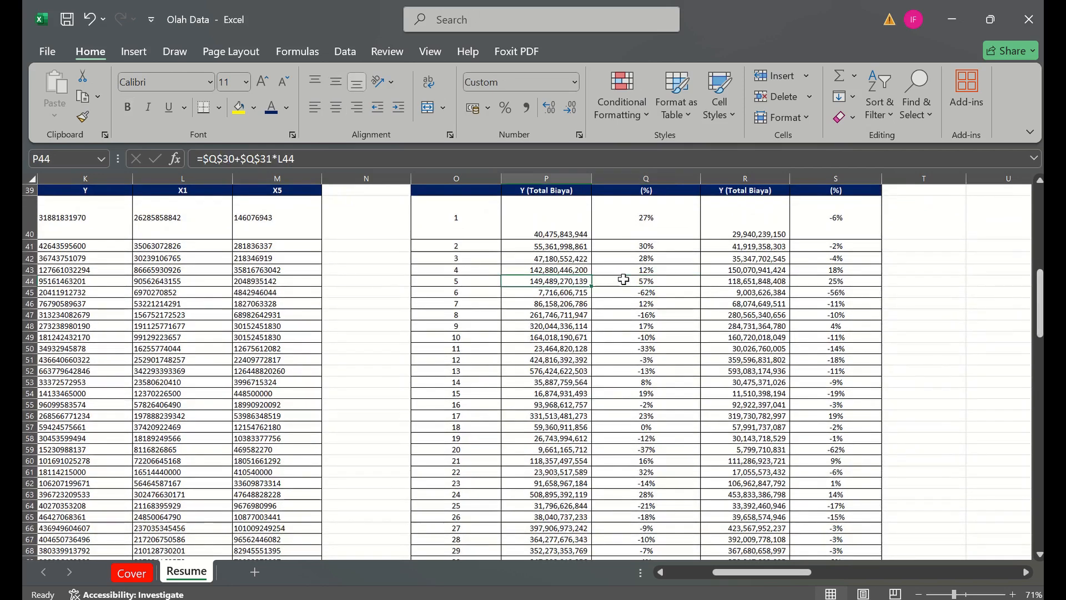
{"action": "key", "text": "Left"}
{"action": "key", "text": "Left"}
{"action": "key", "text": "Left"}
{"action": "key", "text": "Left"}
{"action": "key", "text": "Left"}
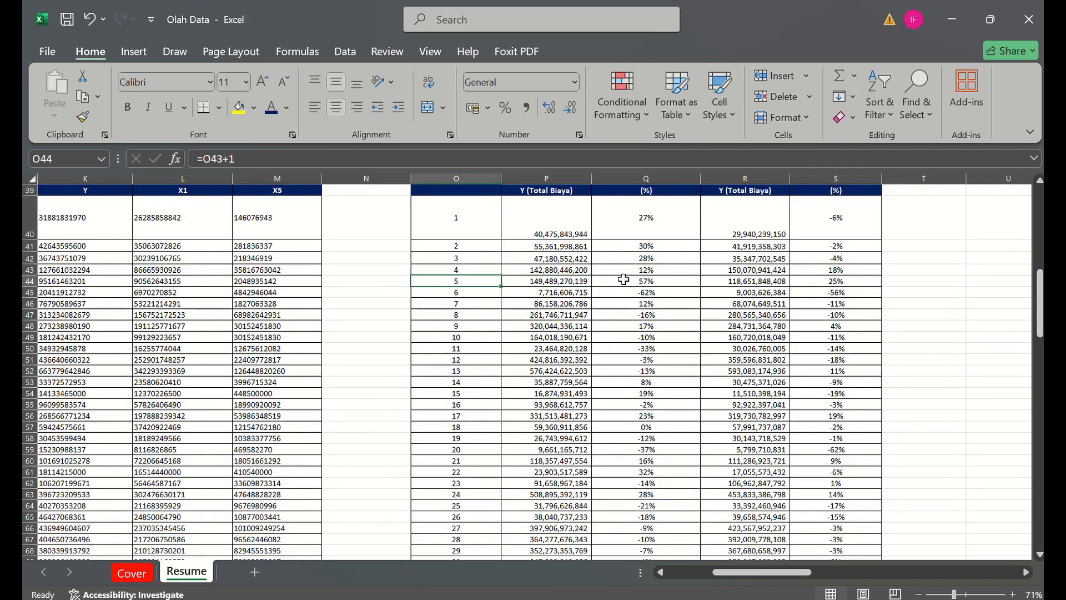
{"action": "key", "text": "Right"}
{"action": "key", "text": "Right"}
{"action": "key", "text": "Right"}
{"action": "key", "text": "Right"}
{"action": "key", "text": "Right"}
{"action": "key", "text": "Right"}
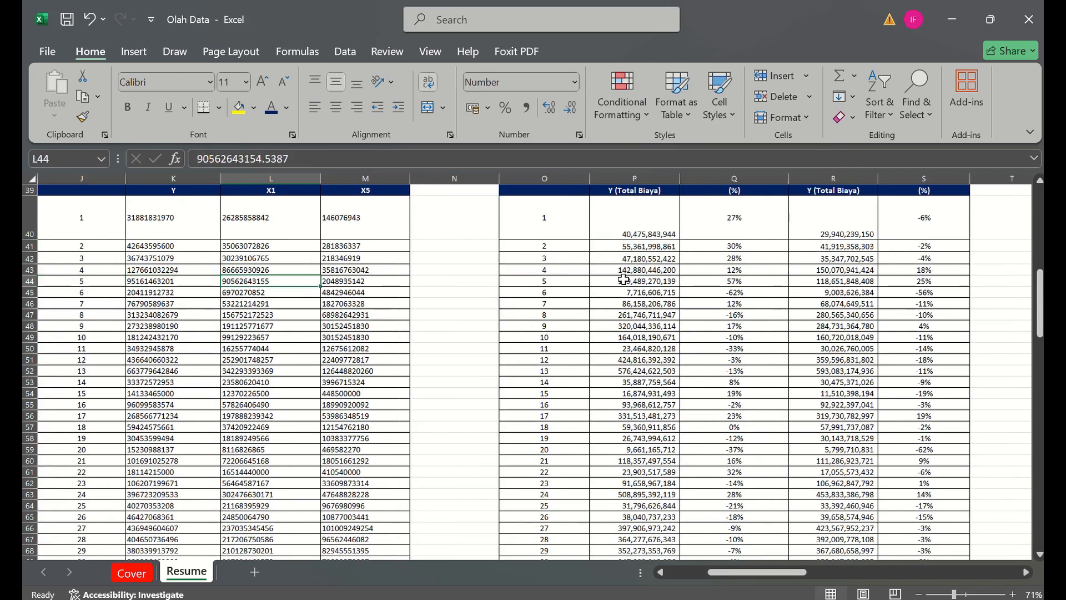
- Review the Estimasi CSM and Akurasi columns of both models from their headers in row 38, and check the Cover sheet
{"action": "key", "text": "Right"}
{"action": "key", "text": "Right"}
{"action": "key", "text": "Right"}
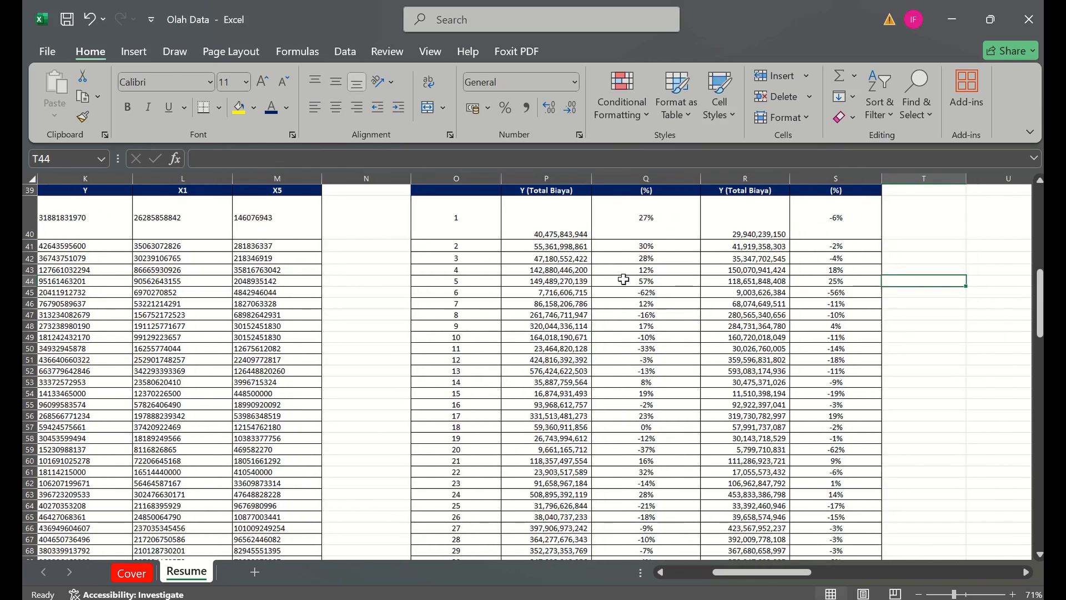
{"action": "key", "text": "Up"}
{"action": "key", "text": "Up"}
{"action": "key", "text": "Up"}
{"action": "key", "text": "Up"}
{"action": "key", "text": "Up"}
{"action": "key", "text": "Up"}
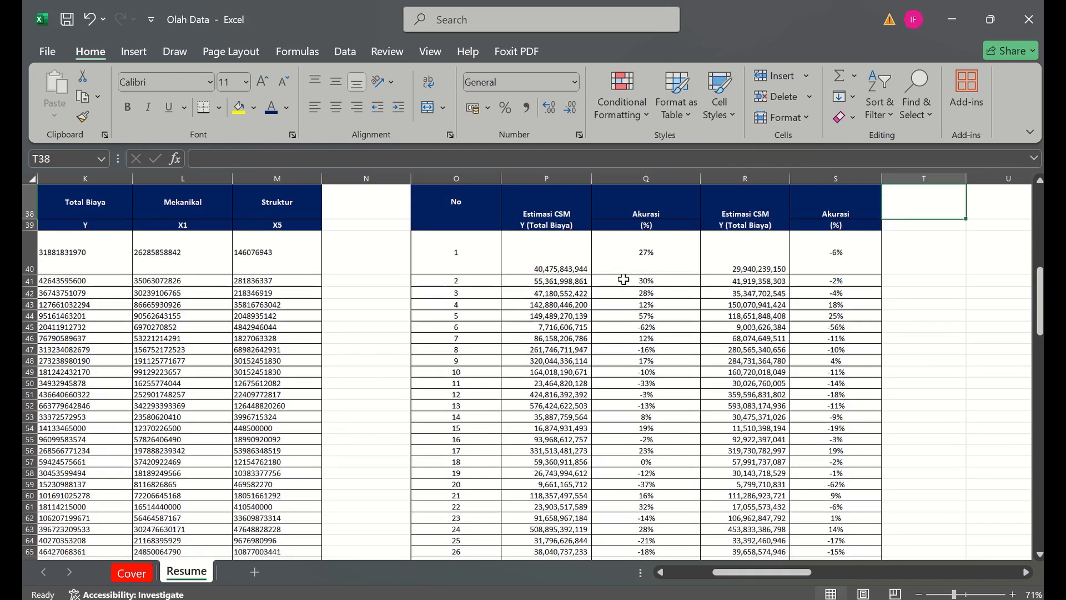
{"action": "left_click", "coordinate": [144, 573]}
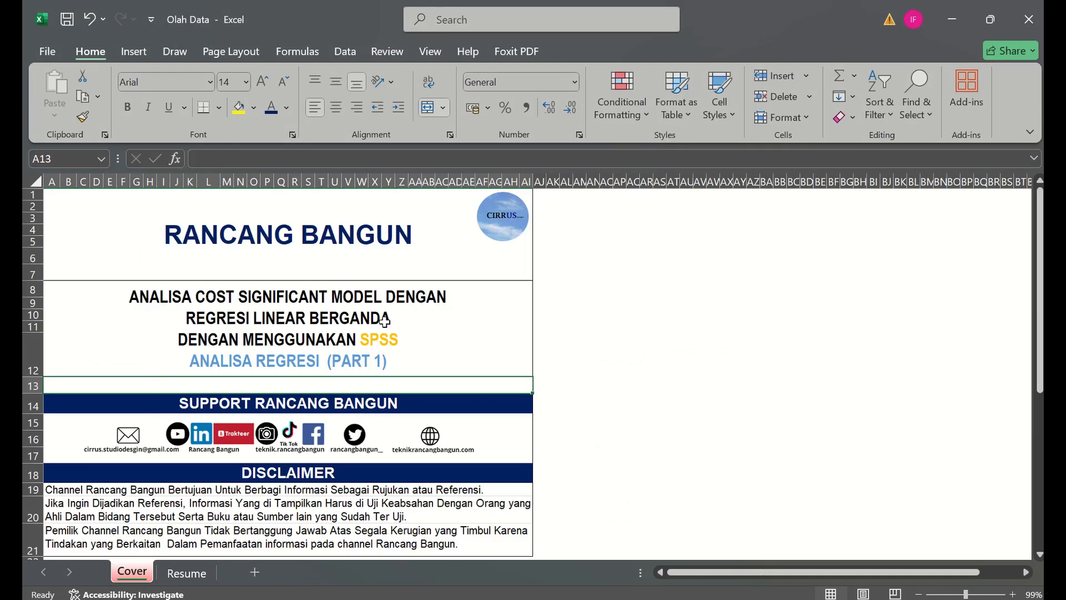
{"action": "left_click", "coordinate": [187, 572]}
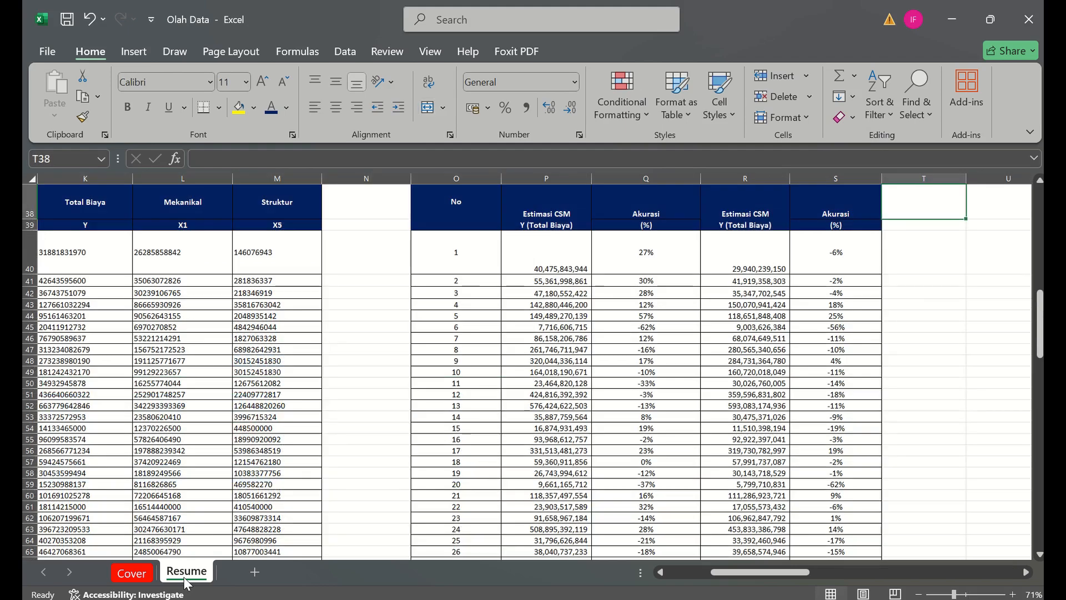
- Examine record 11's Struktur, Mekanikal and Total Biaya values in row 50 and the regression test conclusions beside the data table
{"action": "left_click", "coordinate": [455, 384]}
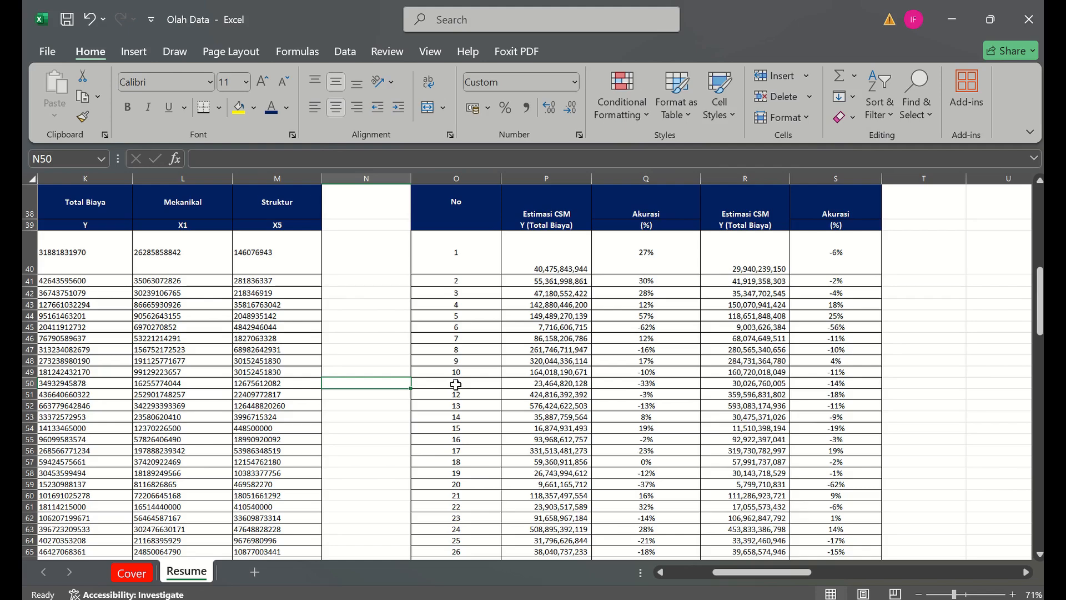
{"action": "key", "text": "Left"}
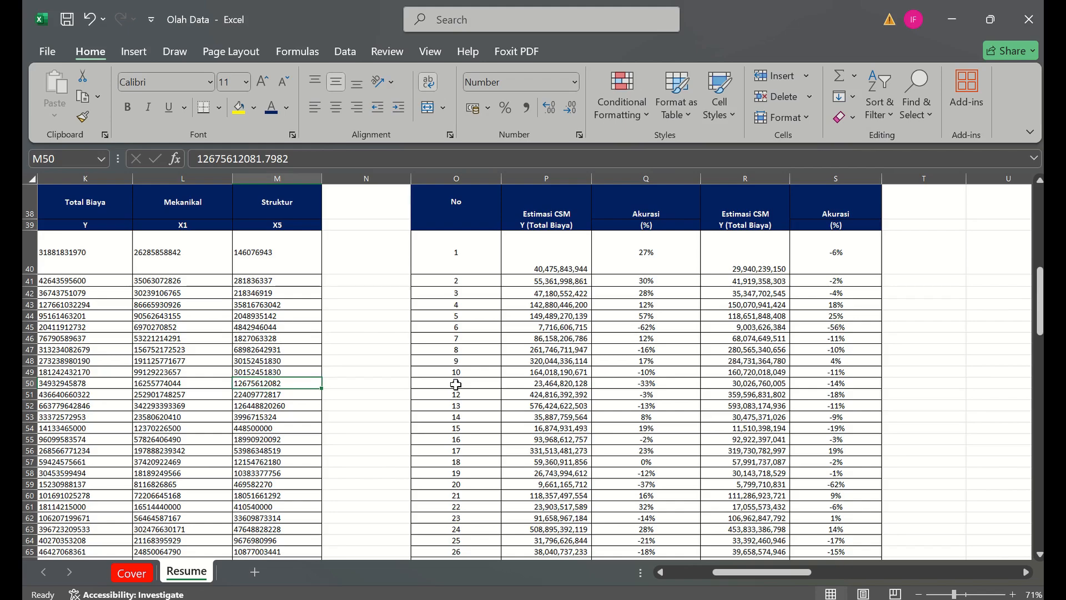
{"action": "key", "text": "Left"}
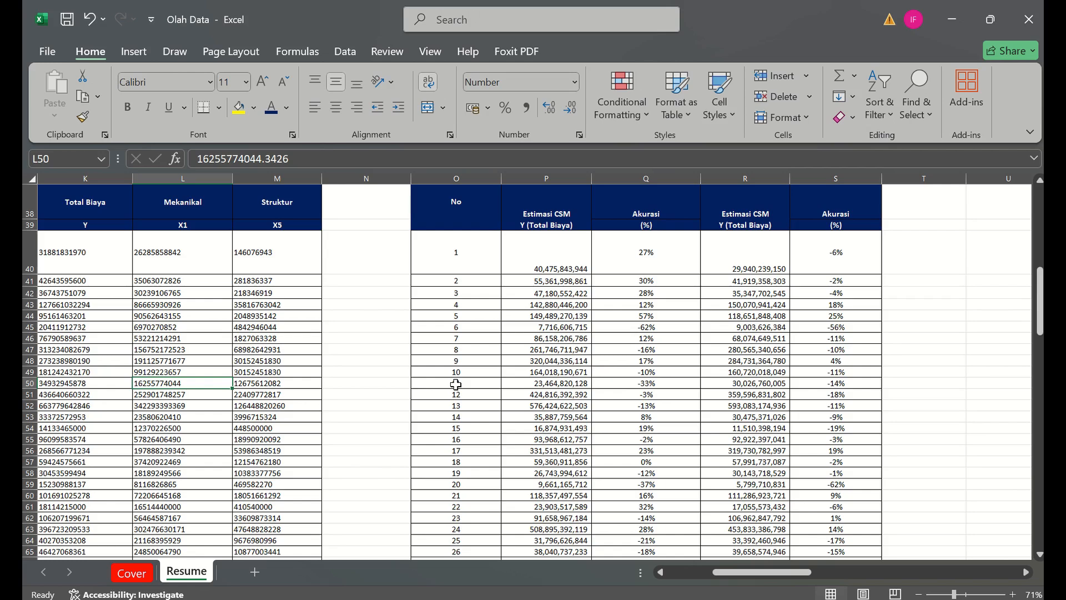
{"action": "key", "text": "Left"}
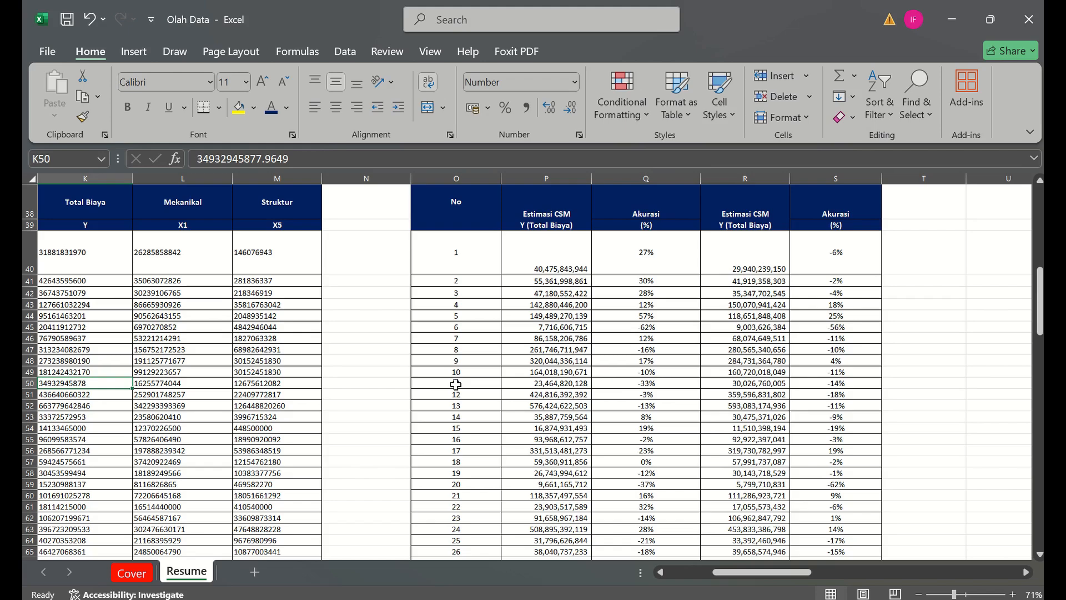
{"action": "key", "text": "Left"}
{"action": "key", "text": "Left"}
{"action": "key", "text": "Left"}
{"action": "key", "text": "Left"}
{"action": "key", "text": "Left"}
{"action": "key", "text": "Left"}
{"action": "key", "text": "Left"}
{"action": "key", "text": "Left"}
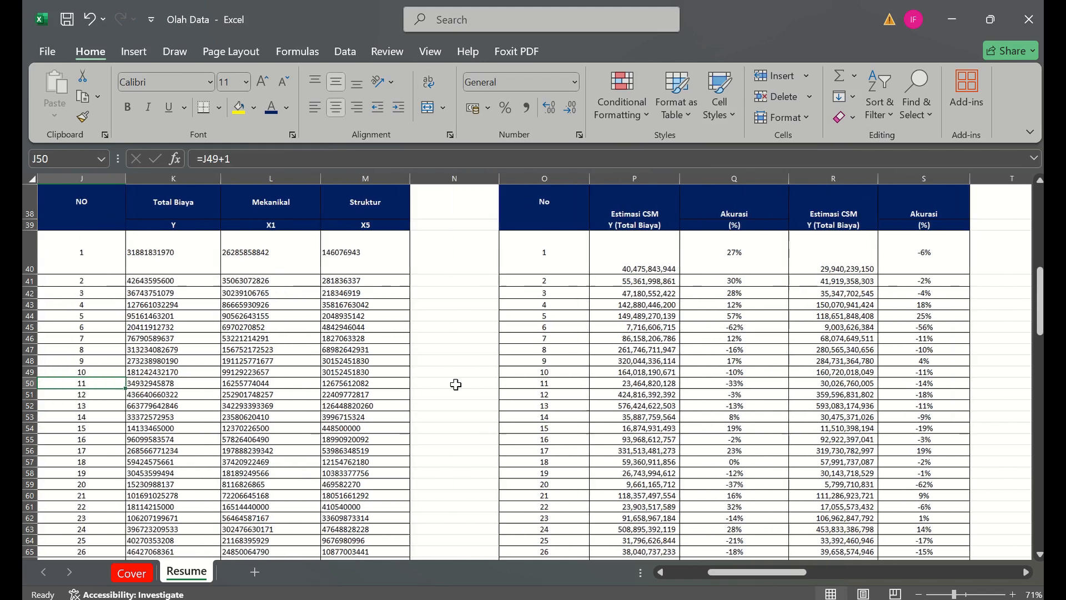
{"action": "key", "text": "Left"}
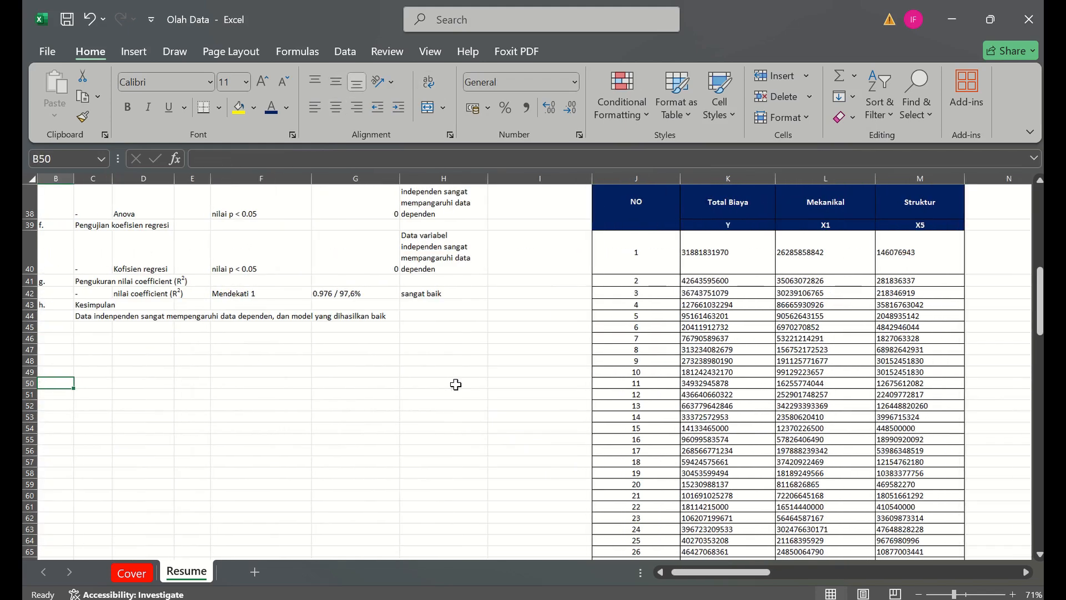